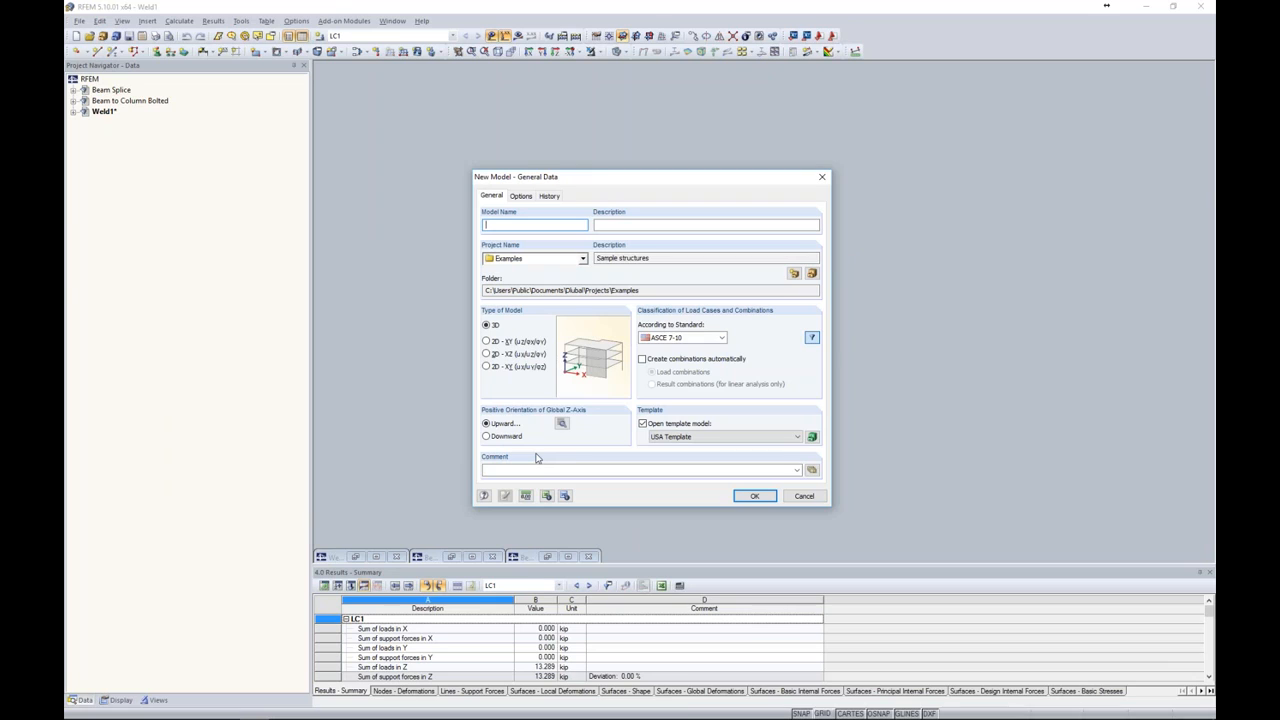
- Create a new 3D model named Beam Splice 10 in the Examples project and maximize its window
text(Beam Splice 10)
click(754, 496)
click(632, 363)
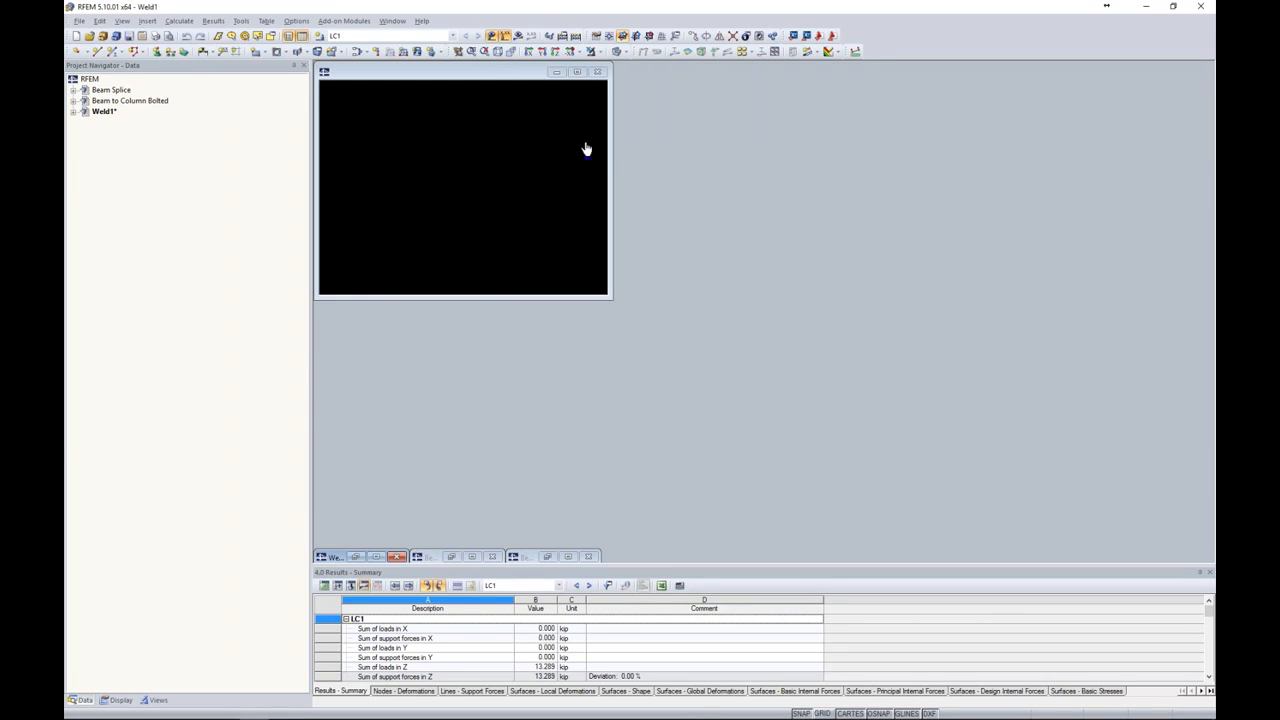
click(578, 73)
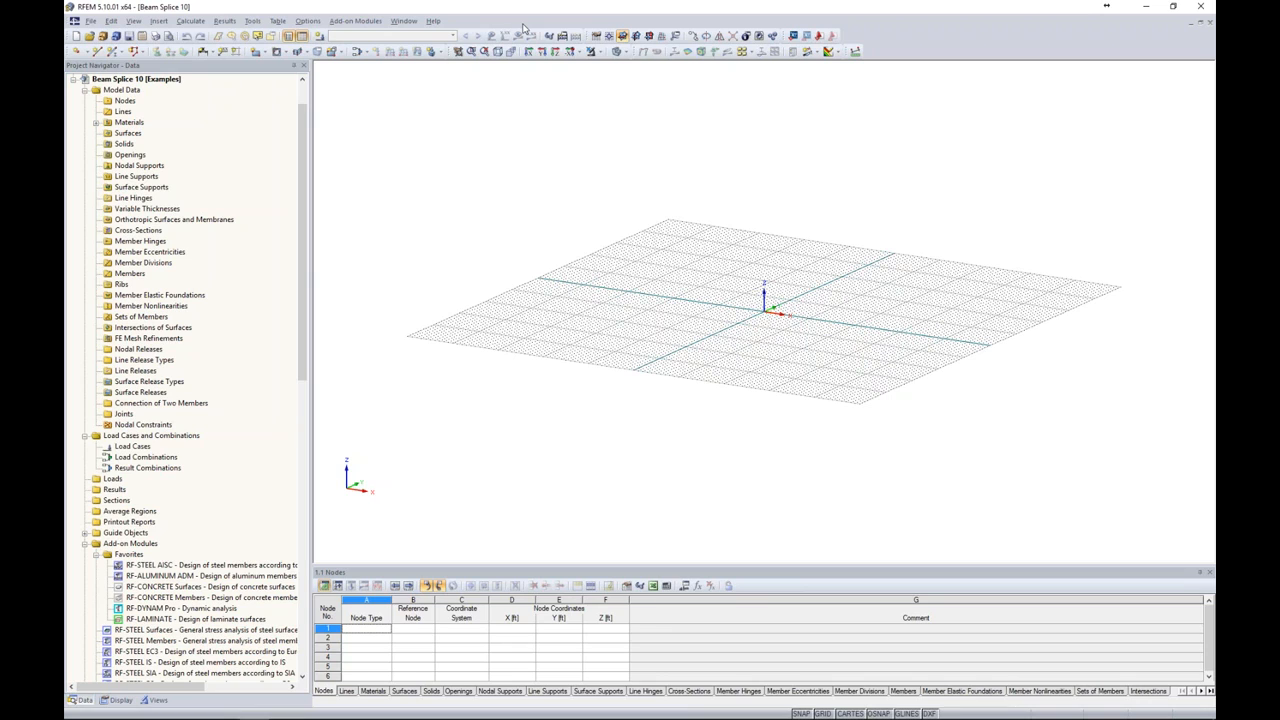
- Look through the project navigator's data tree, its display options and its views, ending on the data tree
drag(303, 130, 307, 98)
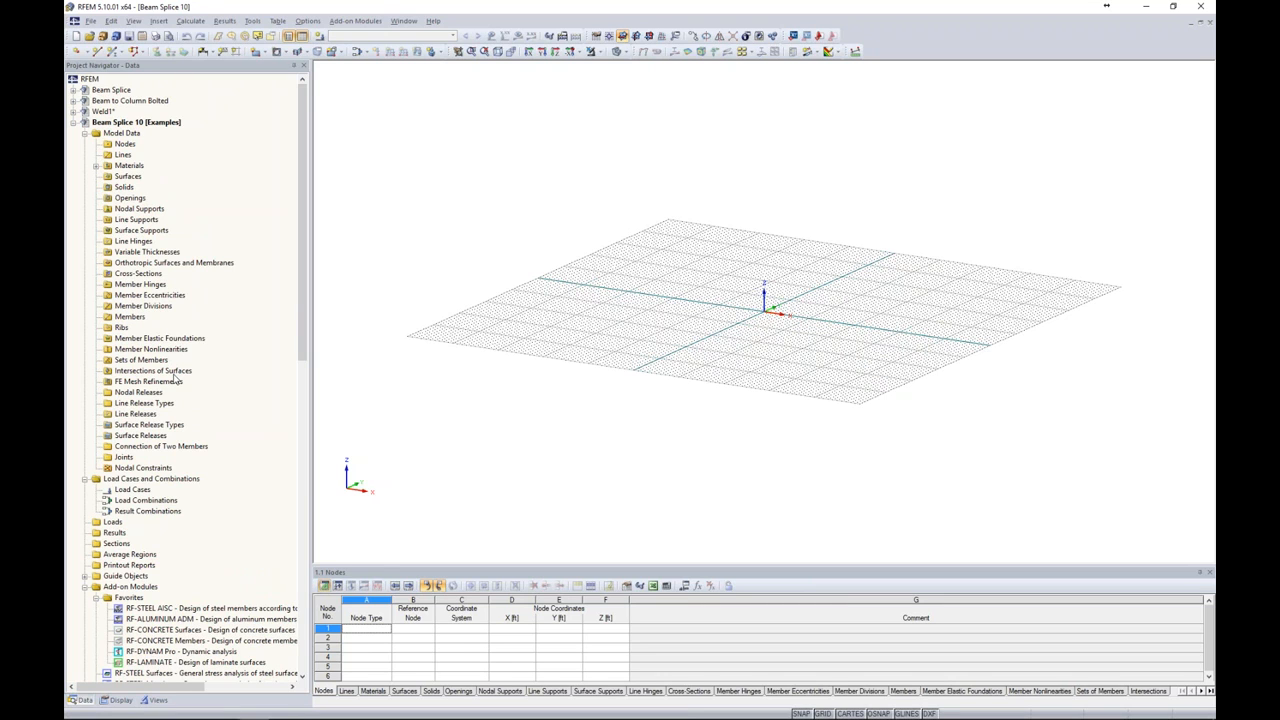
scroll(287, 446, down, 7)
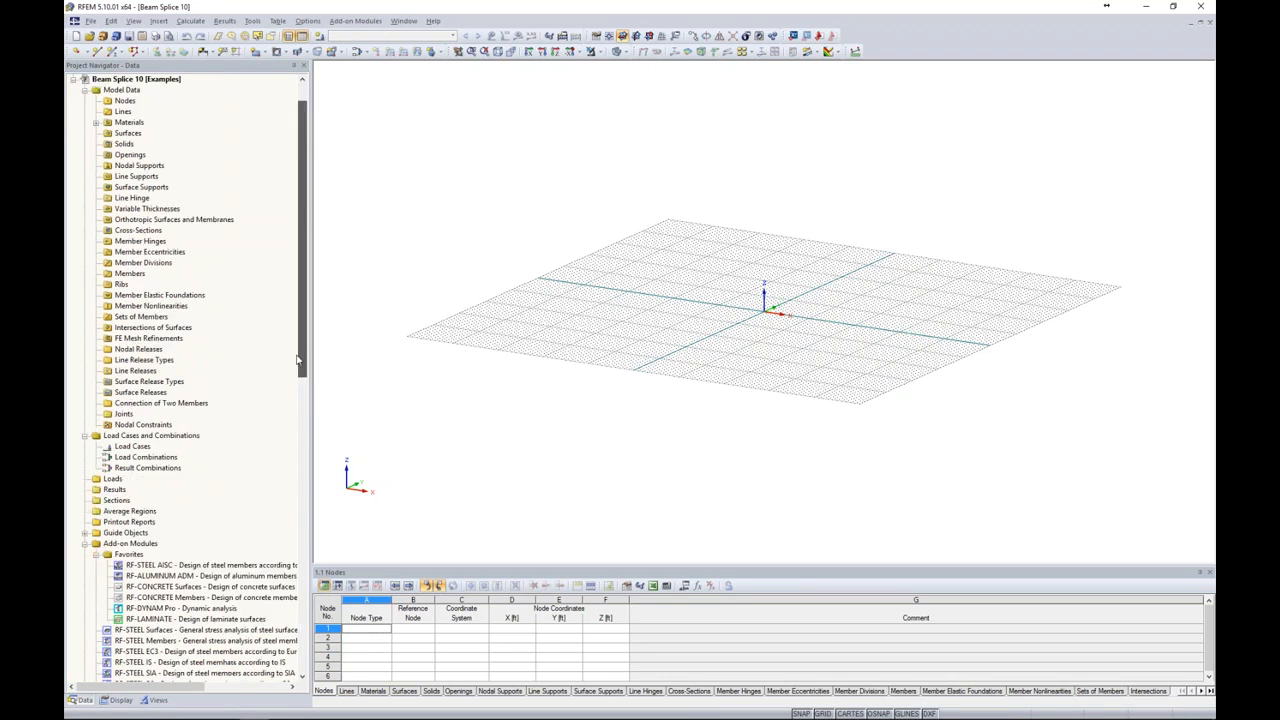
scroll(287, 446, down, 9)
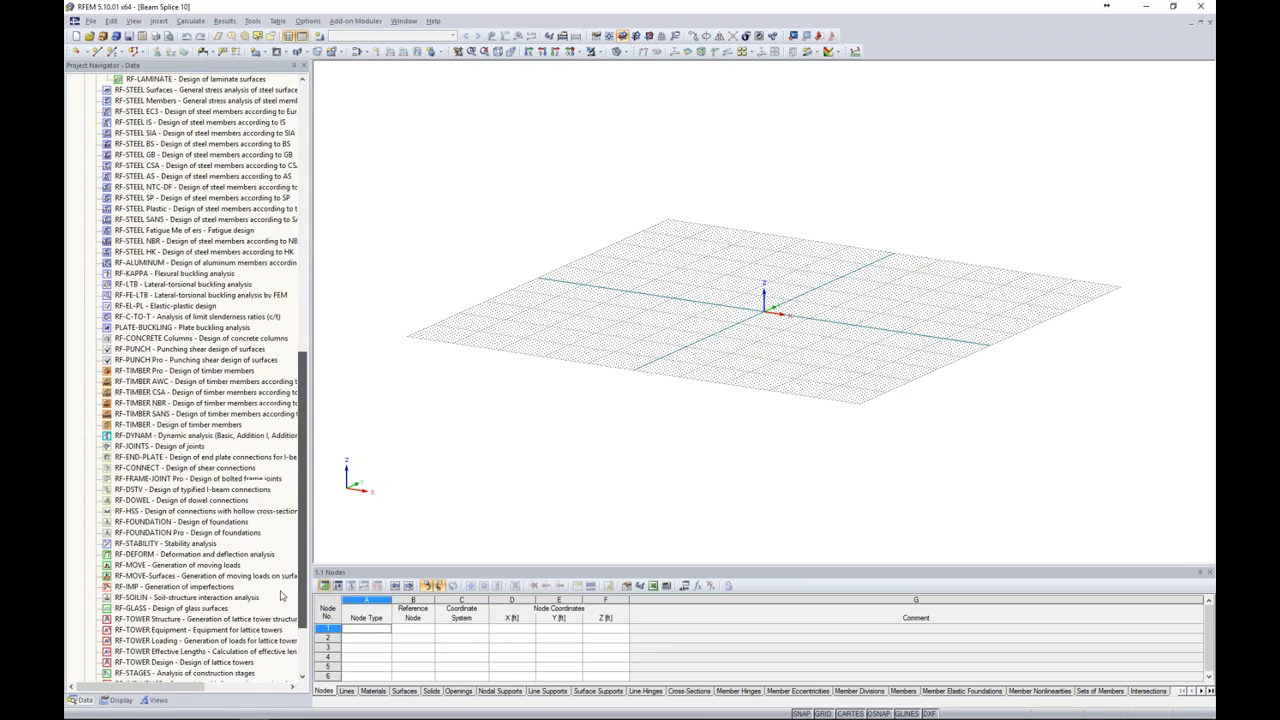
scroll(287, 560, up, 16)
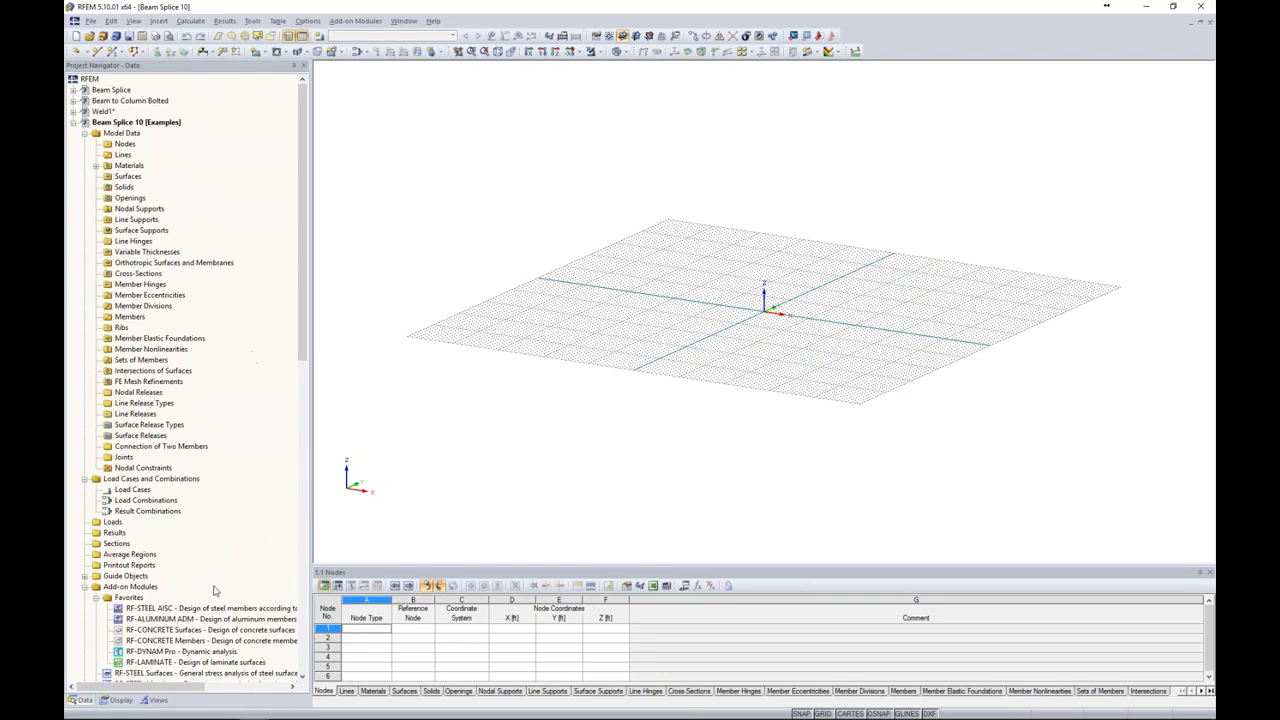
click(120, 700)
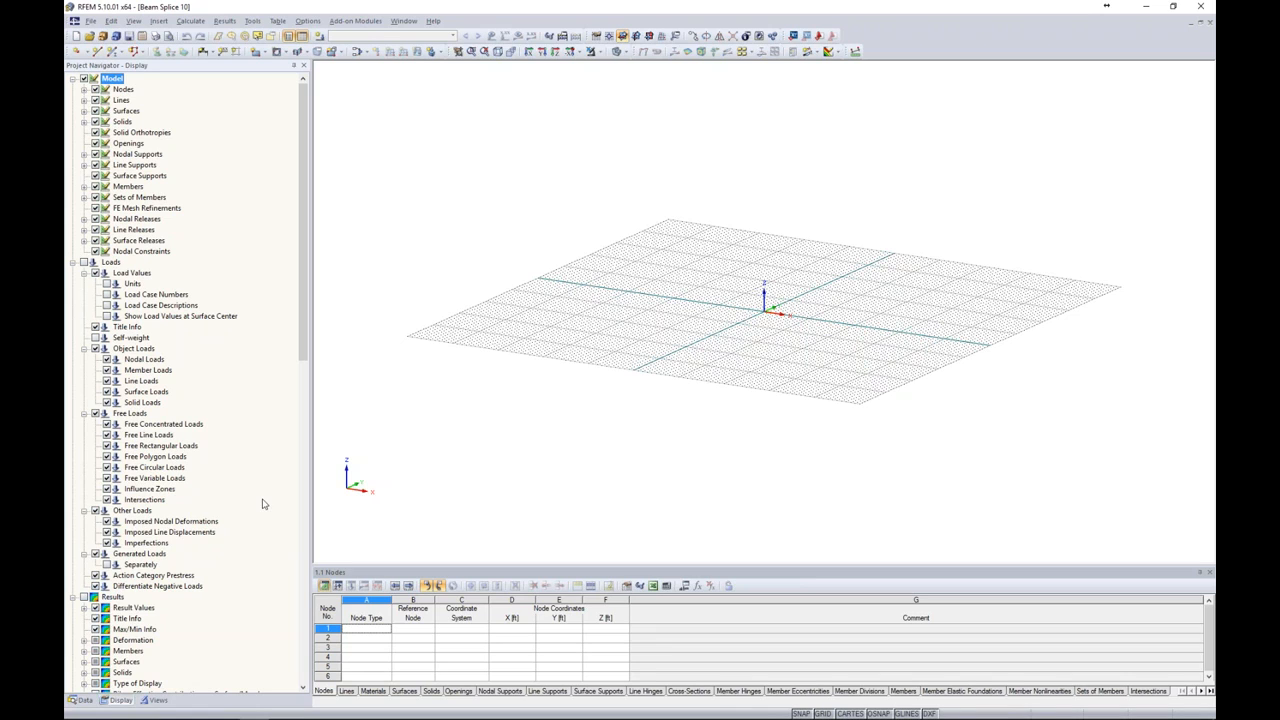
click(157, 700)
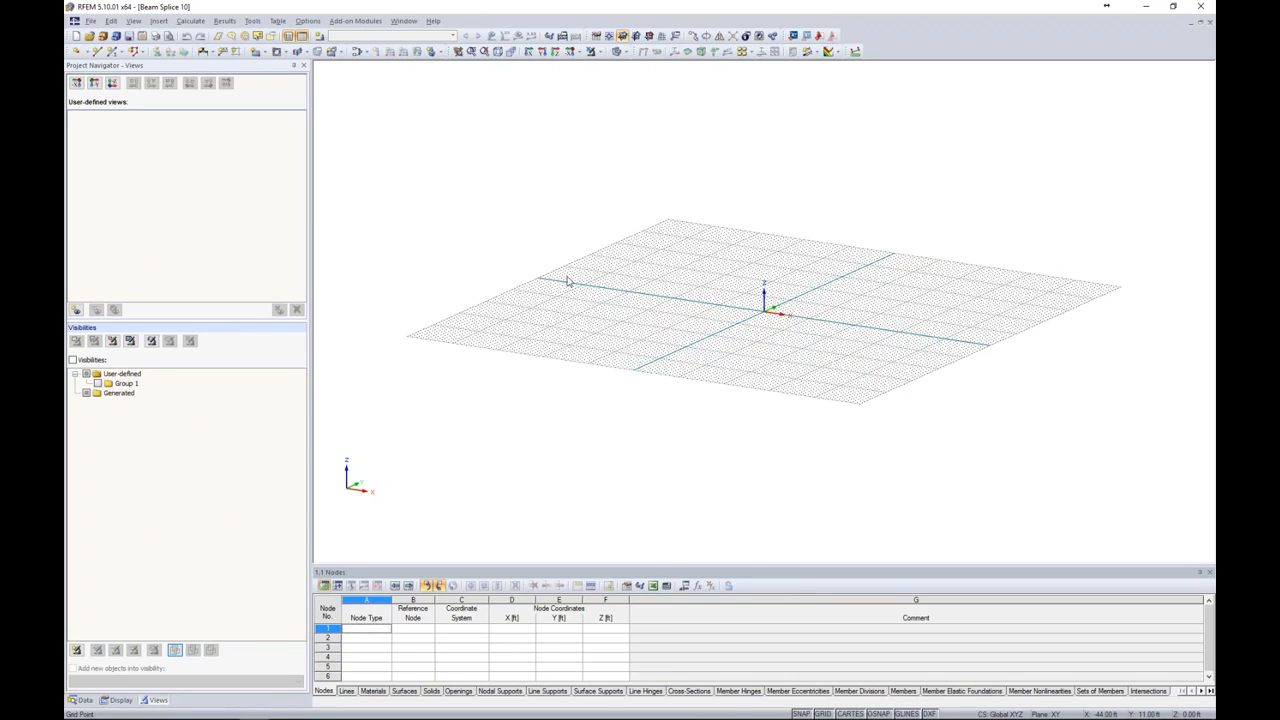
click(82, 700)
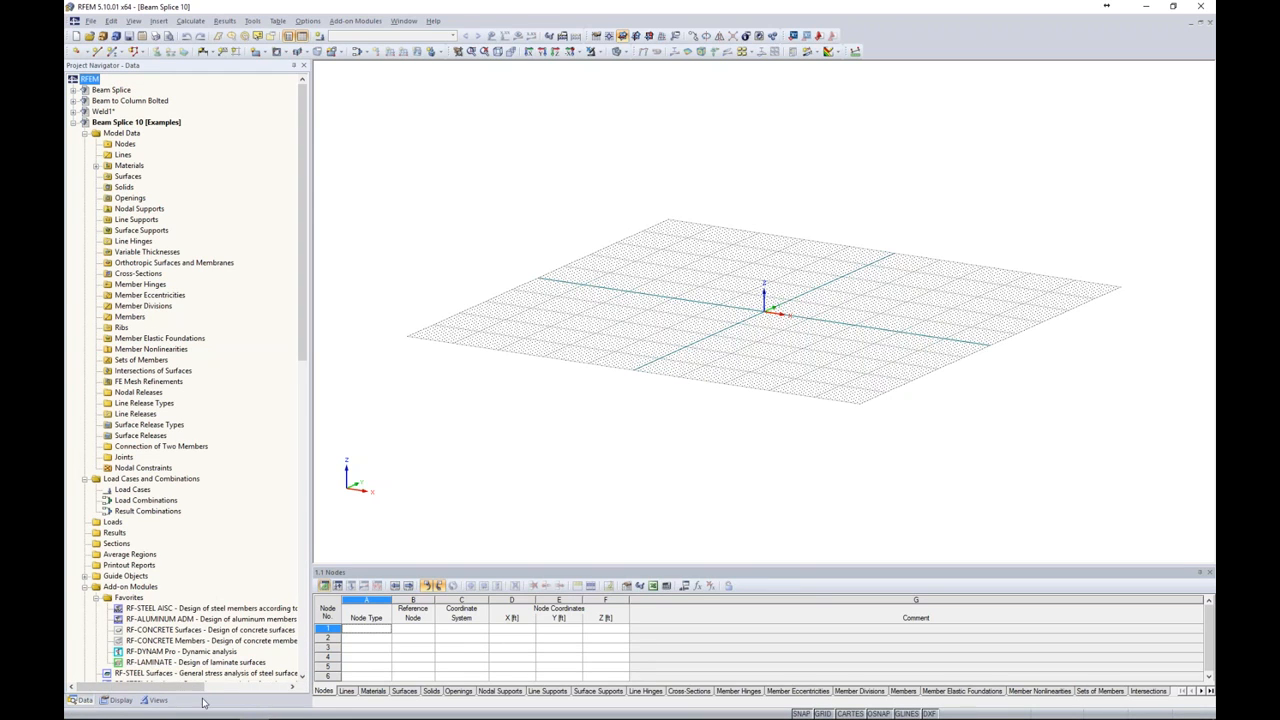
- Start a new beam member and assign it the rolled AISC 14 cross-section W 12x35 in Steel A992
ctrl+middle_drag(783, 346, 748, 350)
middle_drag(748, 350, 722, 371)
scroll(660, 383, up, 5)
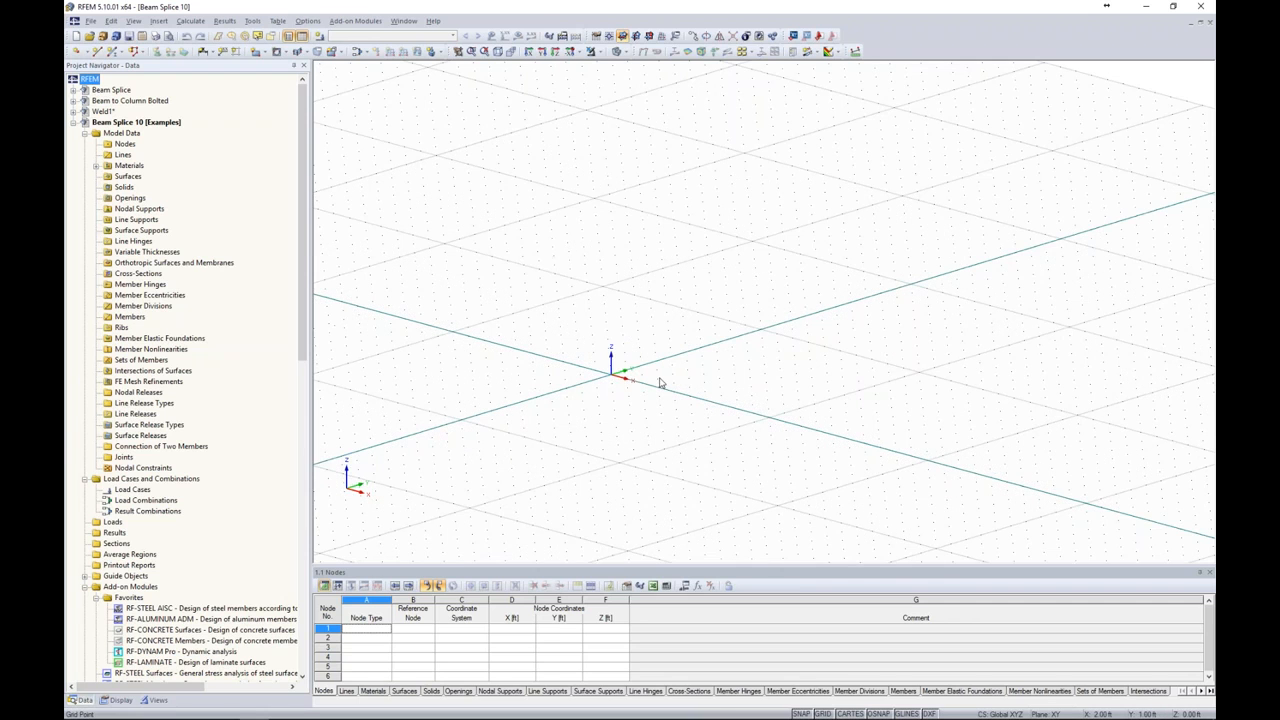
ctrl+middle_drag(660, 383, 474, 217)
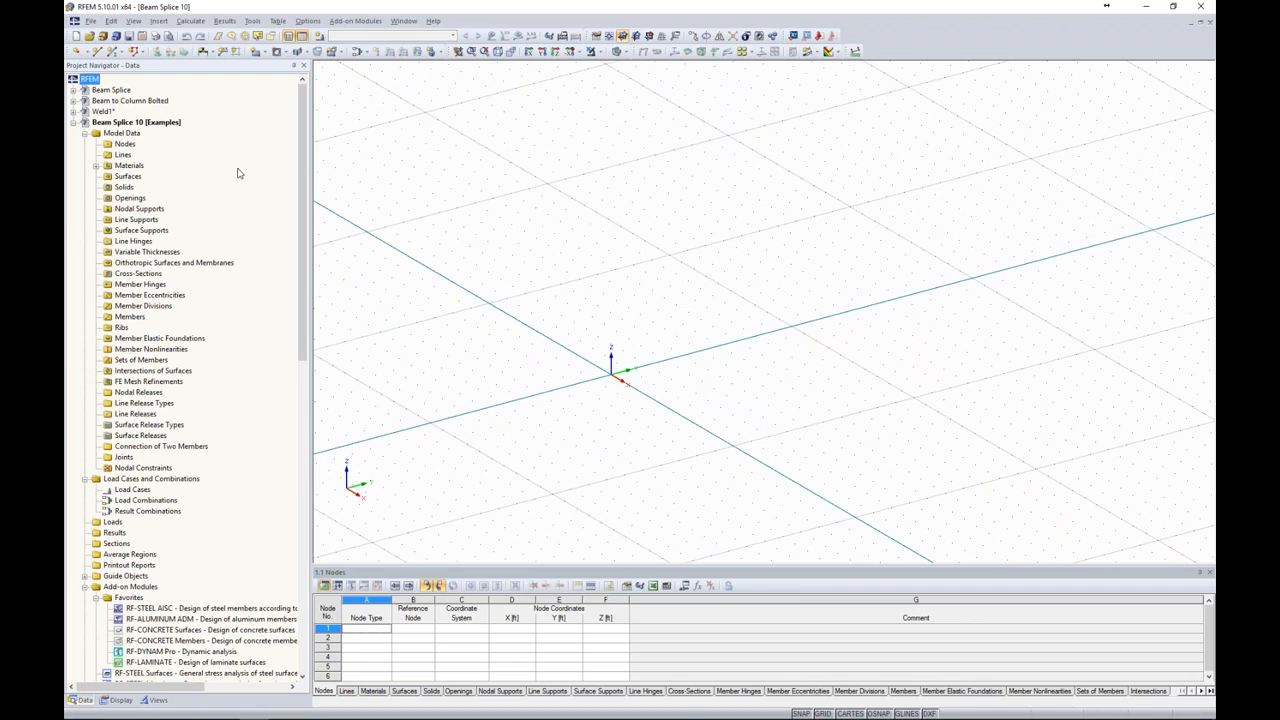
click(112, 52)
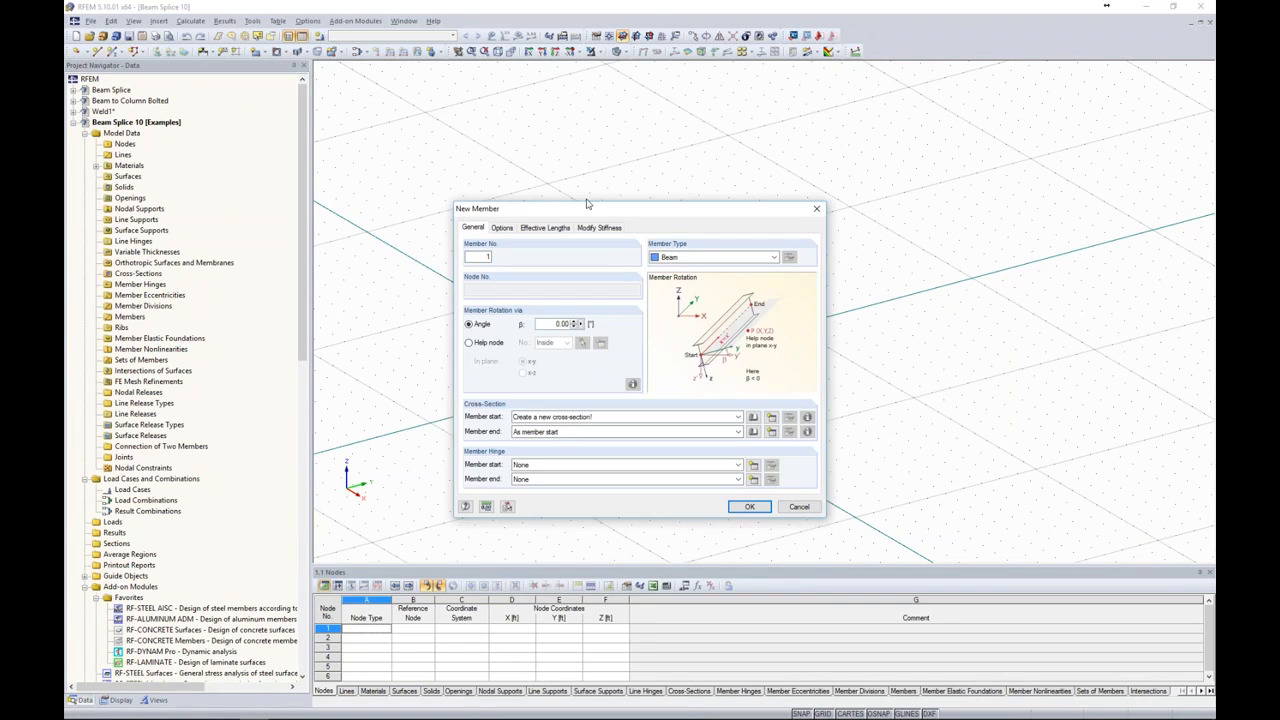
click(755, 419)
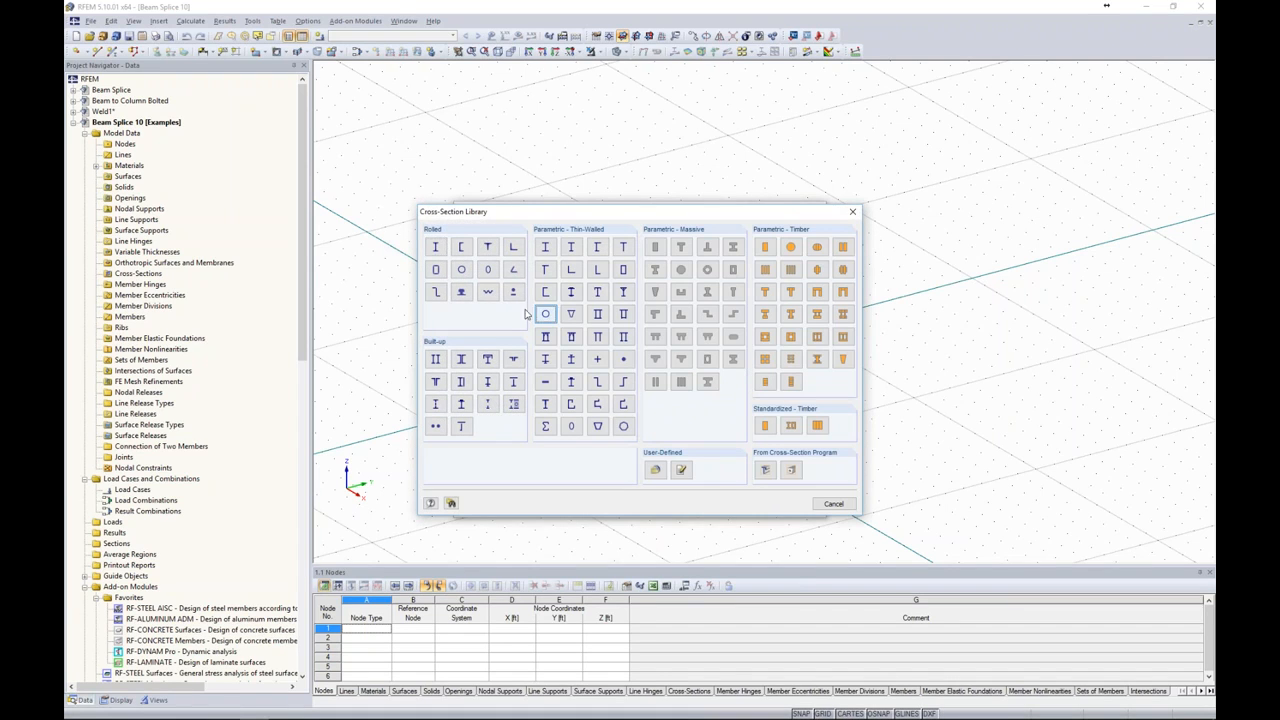
click(437, 249)
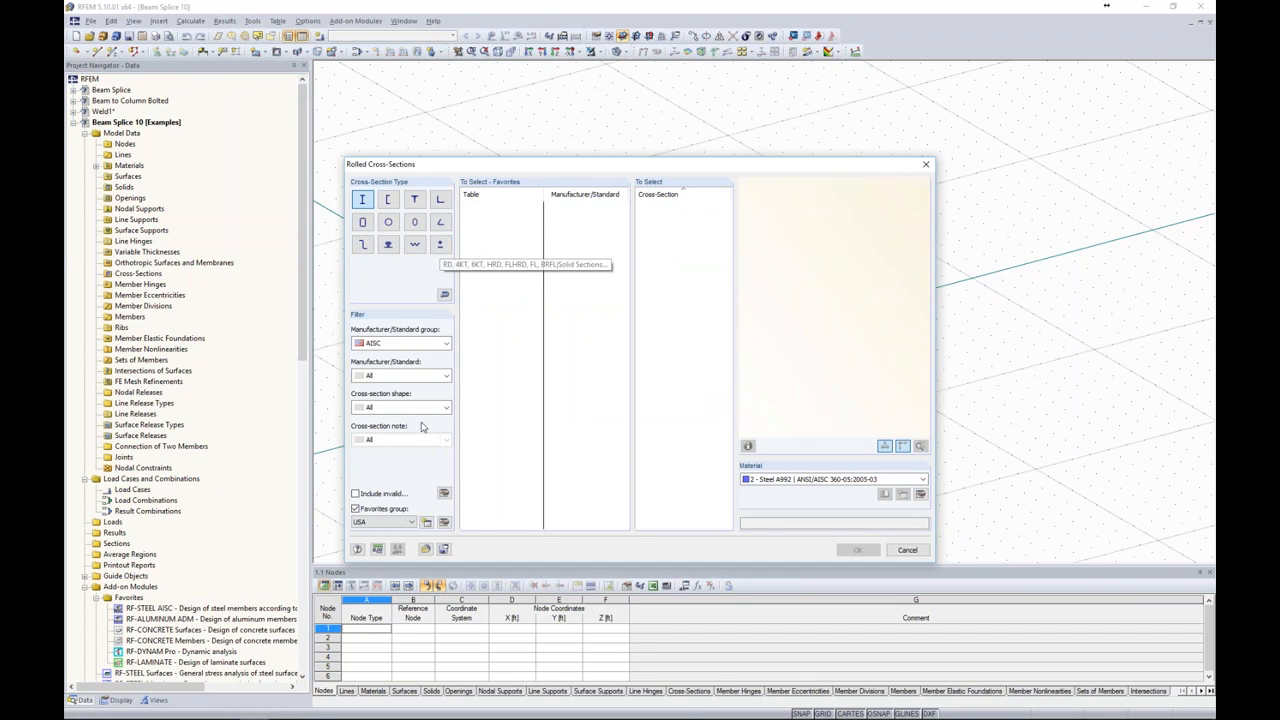
drag(727, 214, 716, 460)
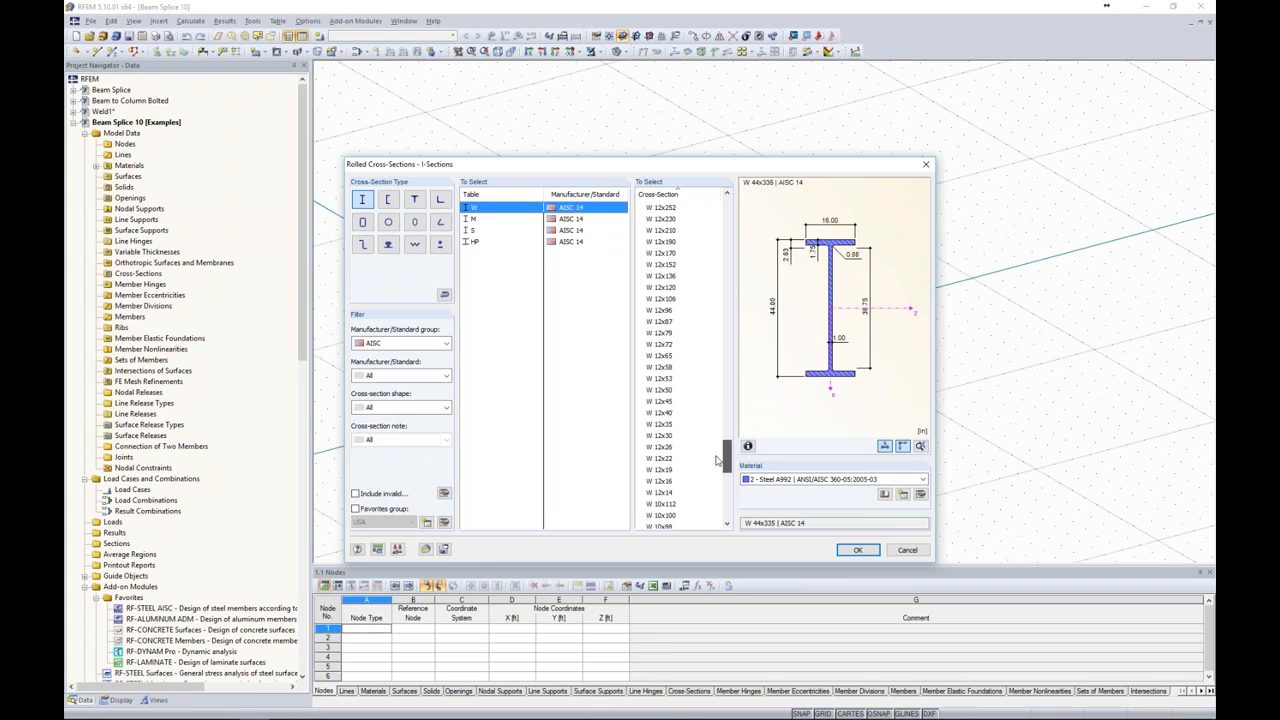
click(665, 426)
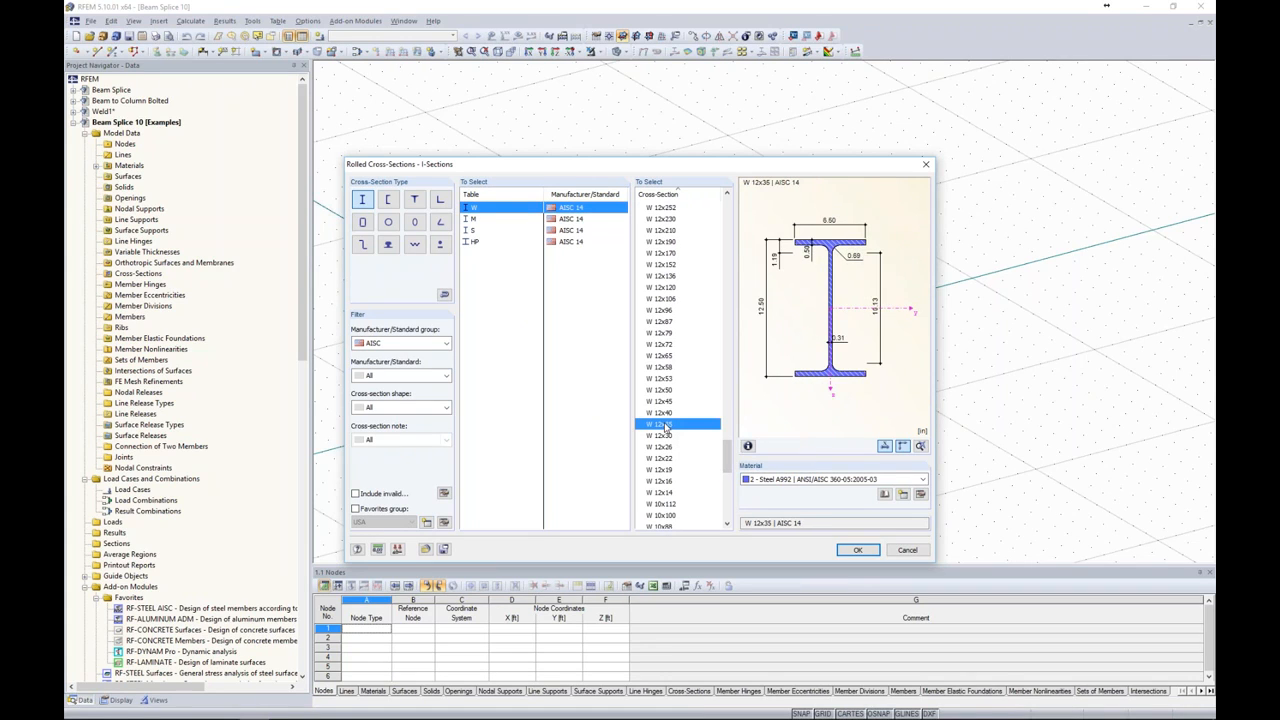
click(771, 481)
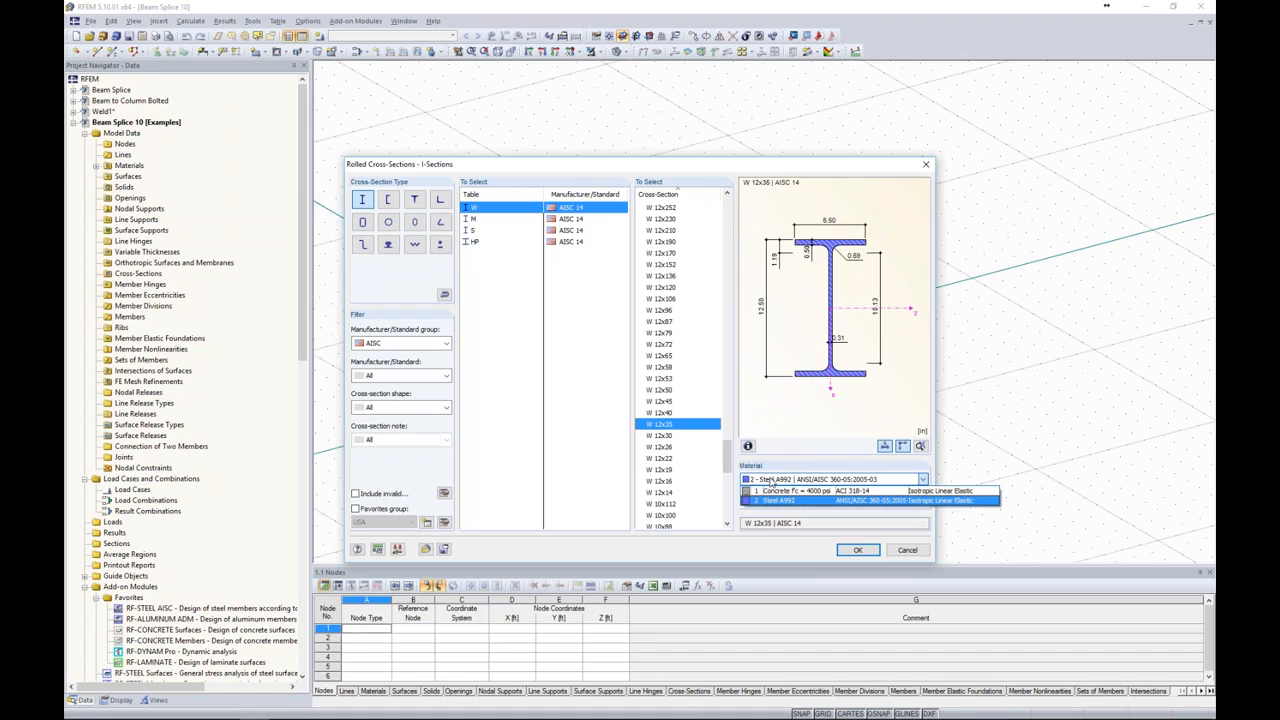
click(780, 503)
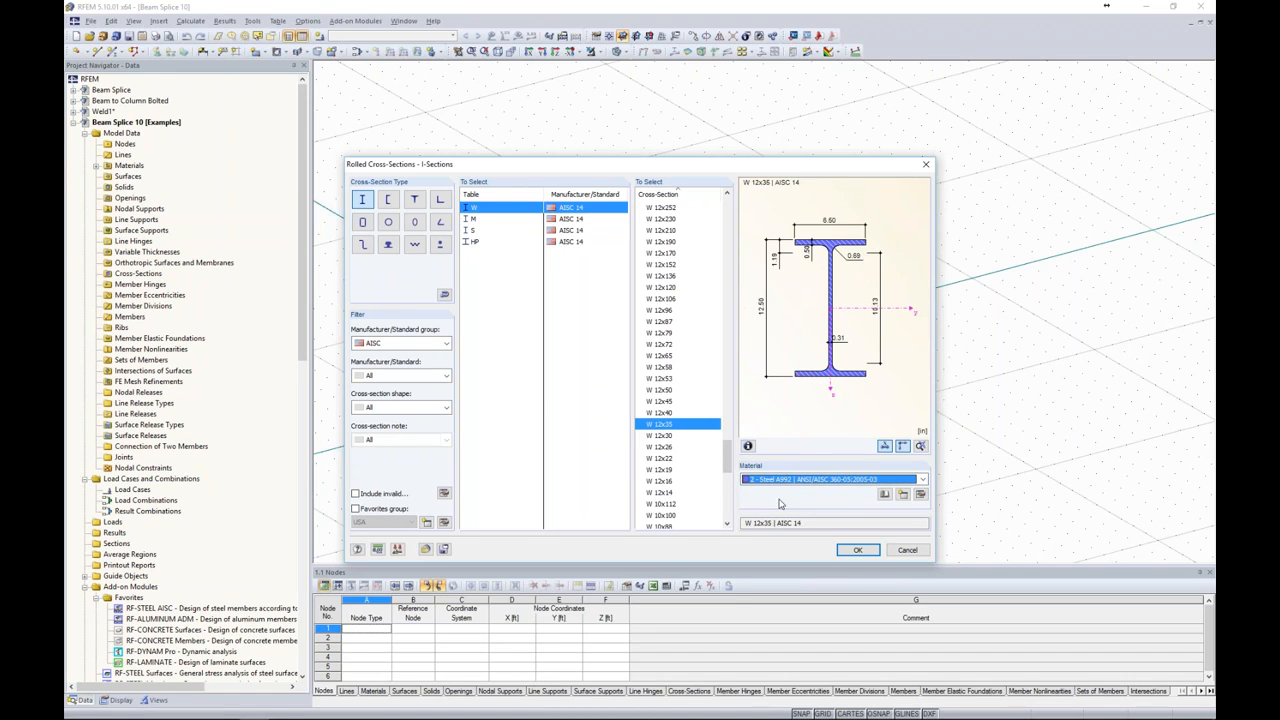
click(844, 552)
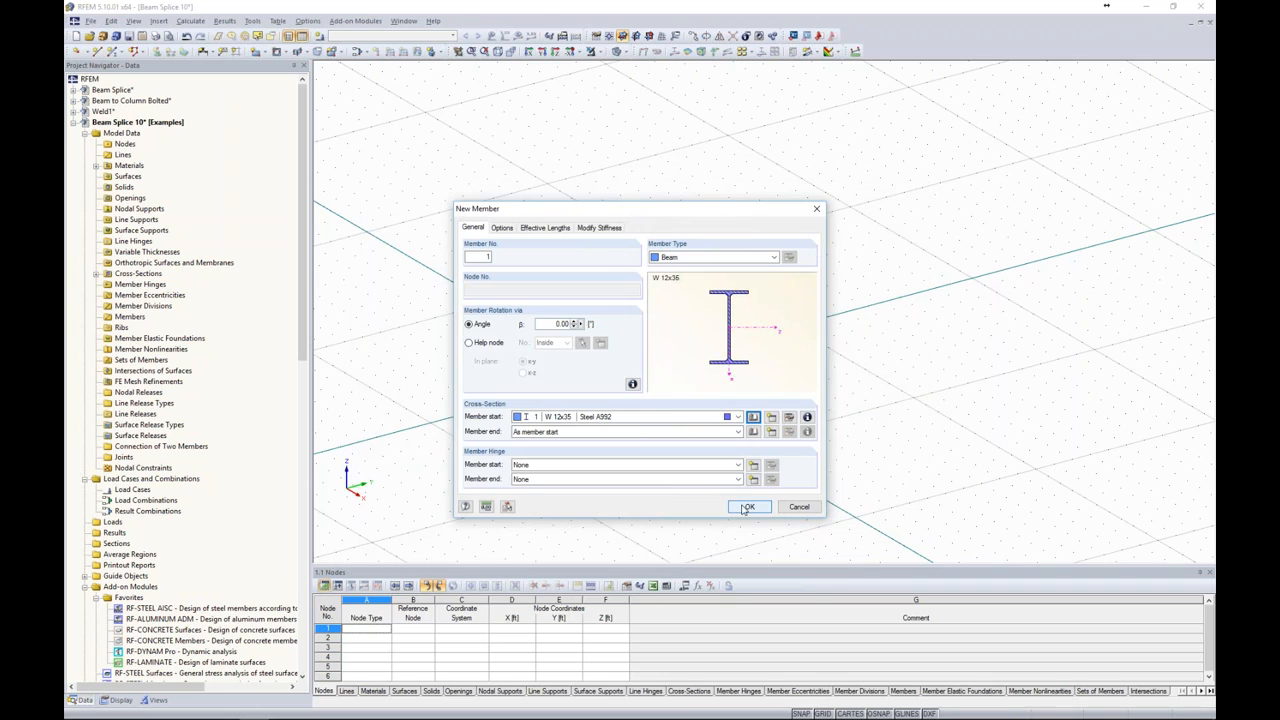
- Place the beam member from the grid origin along the Y axis with a length of 3 ft
click(747, 507)
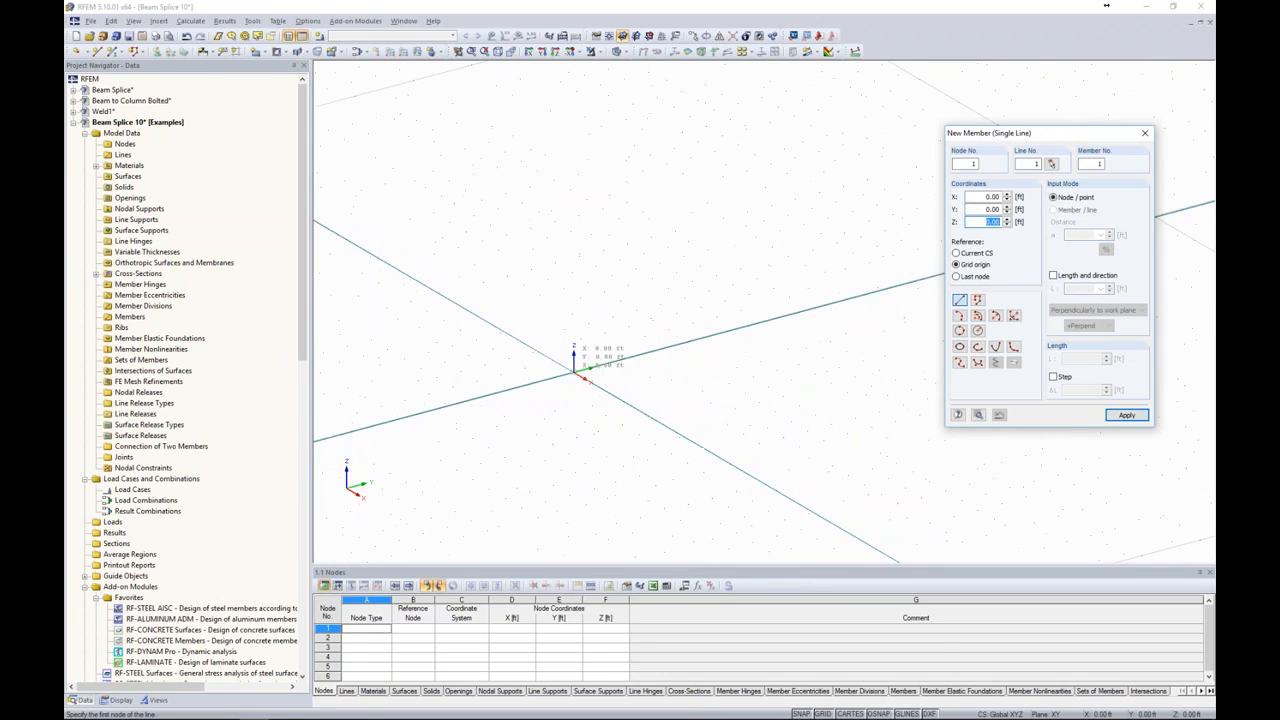
click(575, 369)
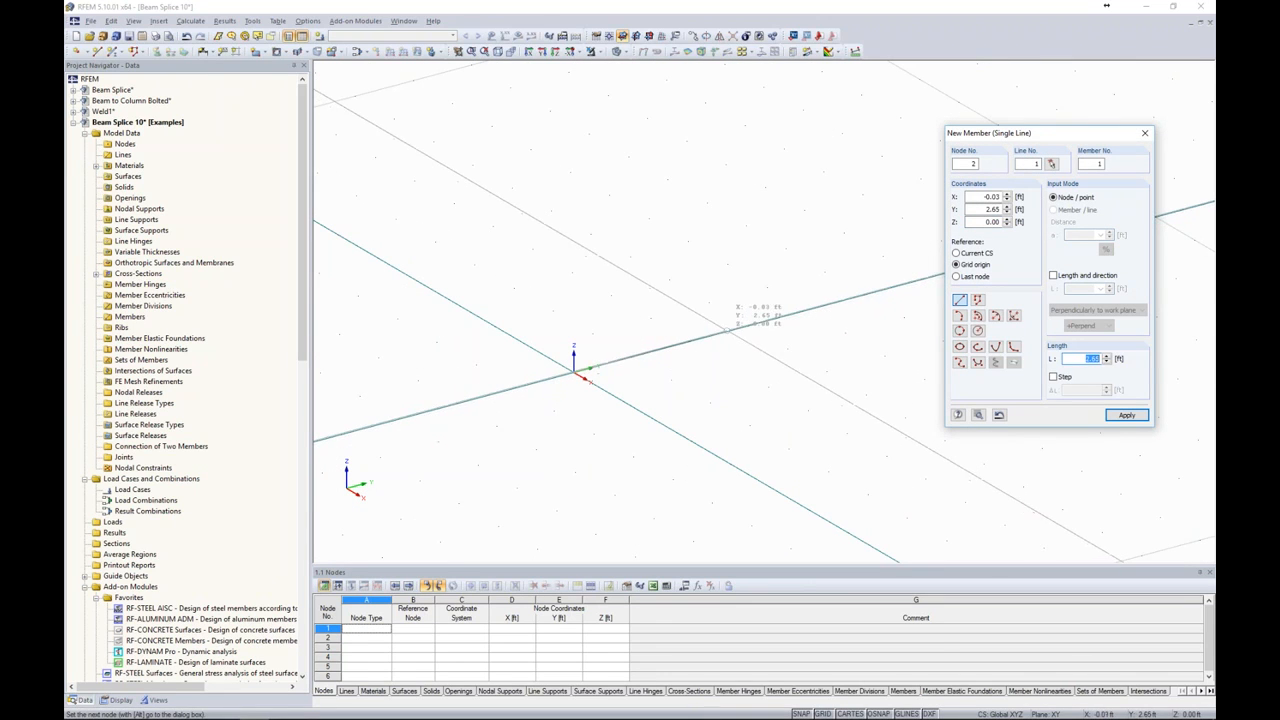
text(3)
key(Return)
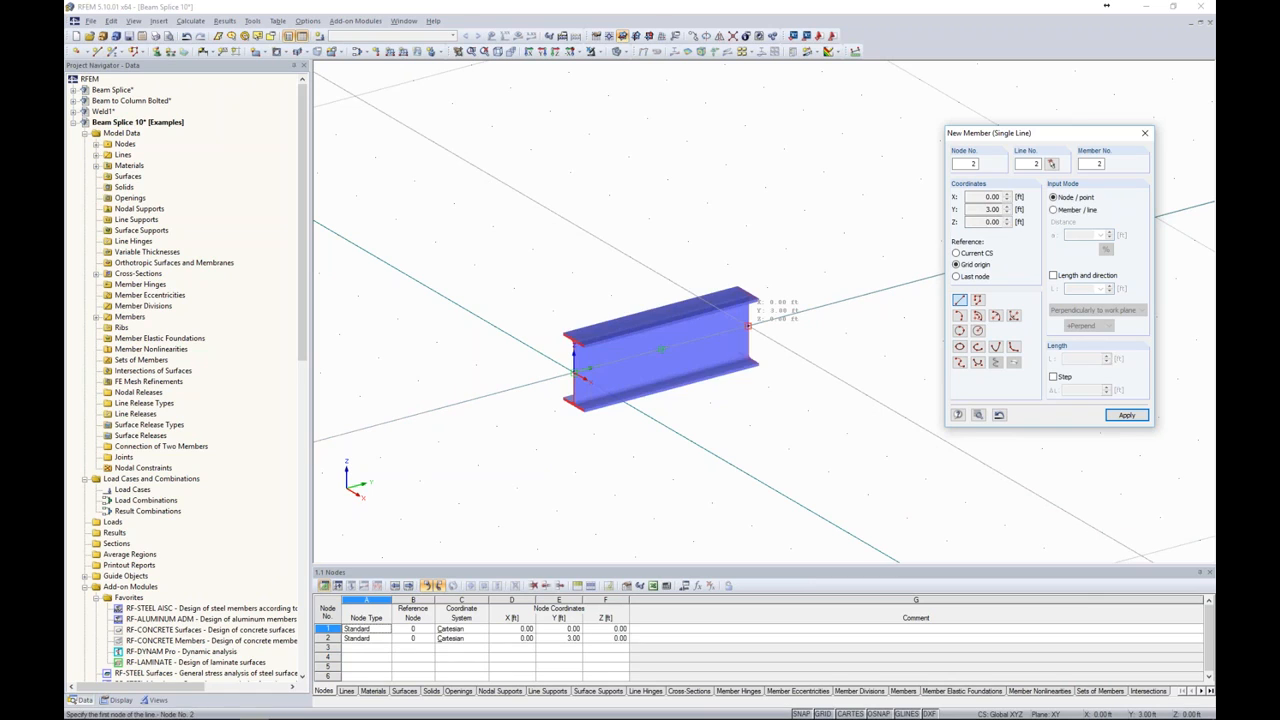
key(Escape)
- View the beam in the wireframe display model, switch back to a rendered solid display, and review the available display models
middle_drag(658, 306, 595, 309)
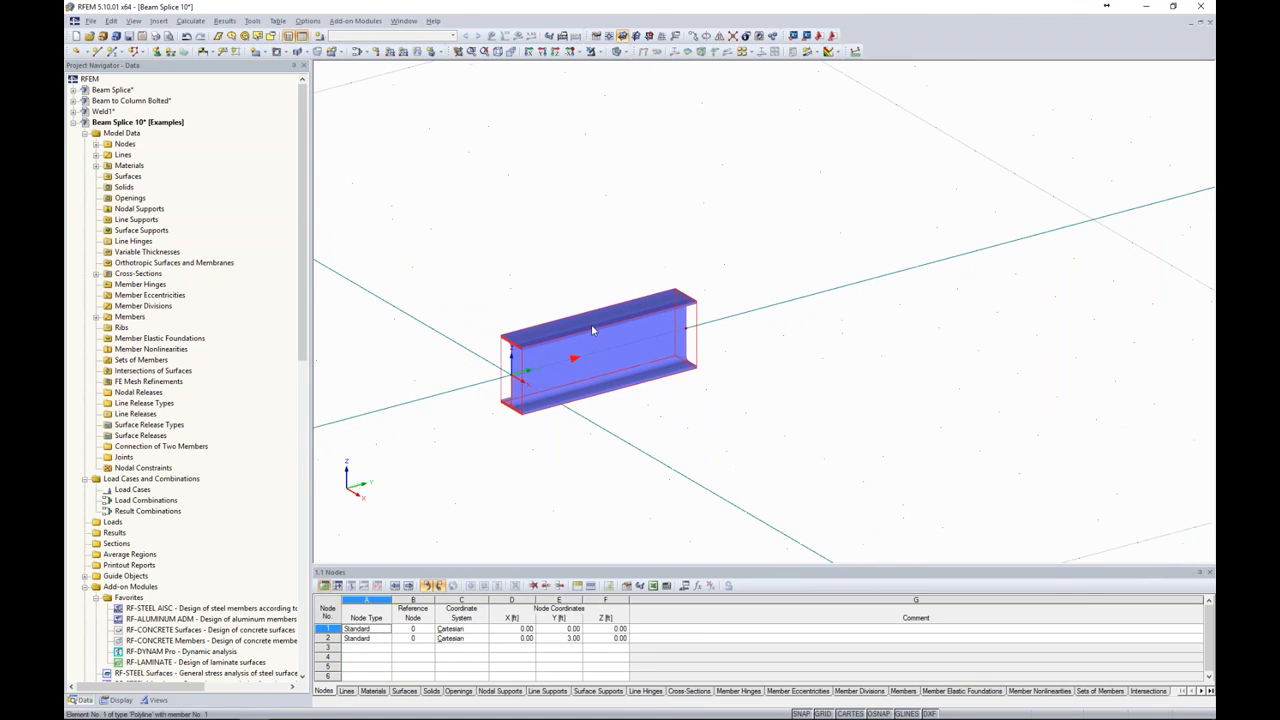
click(622, 36)
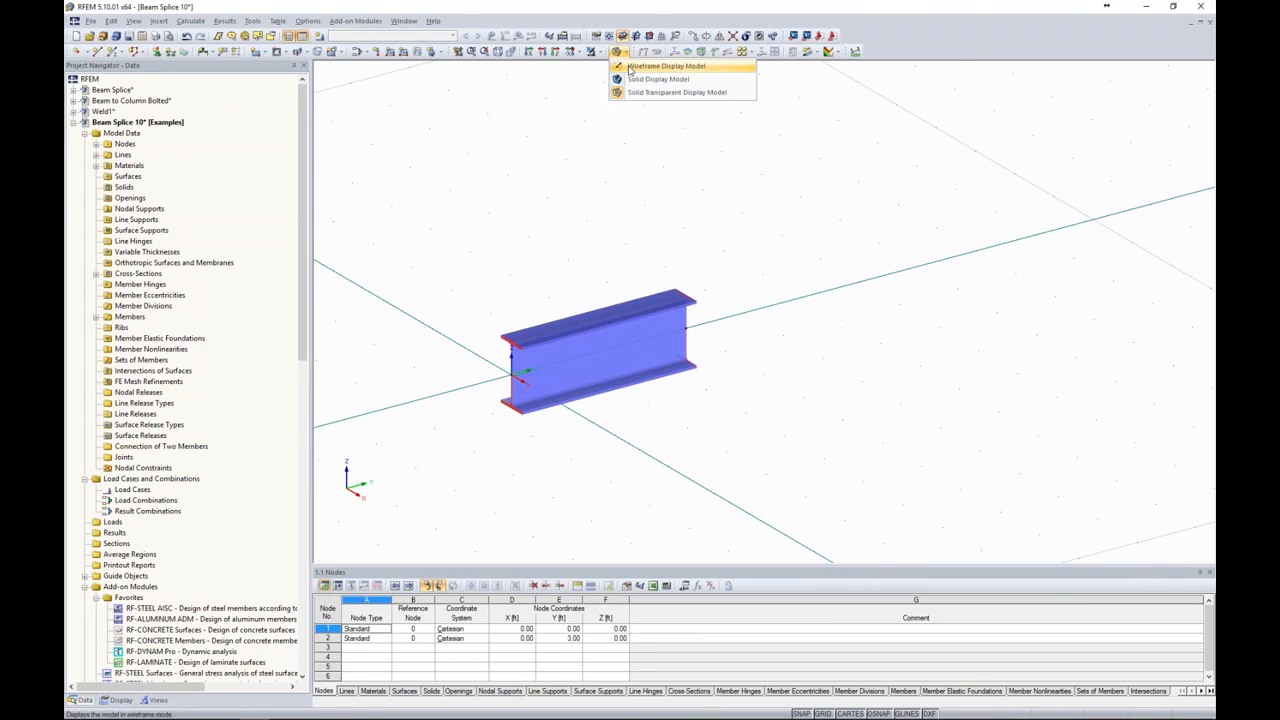
click(645, 55)
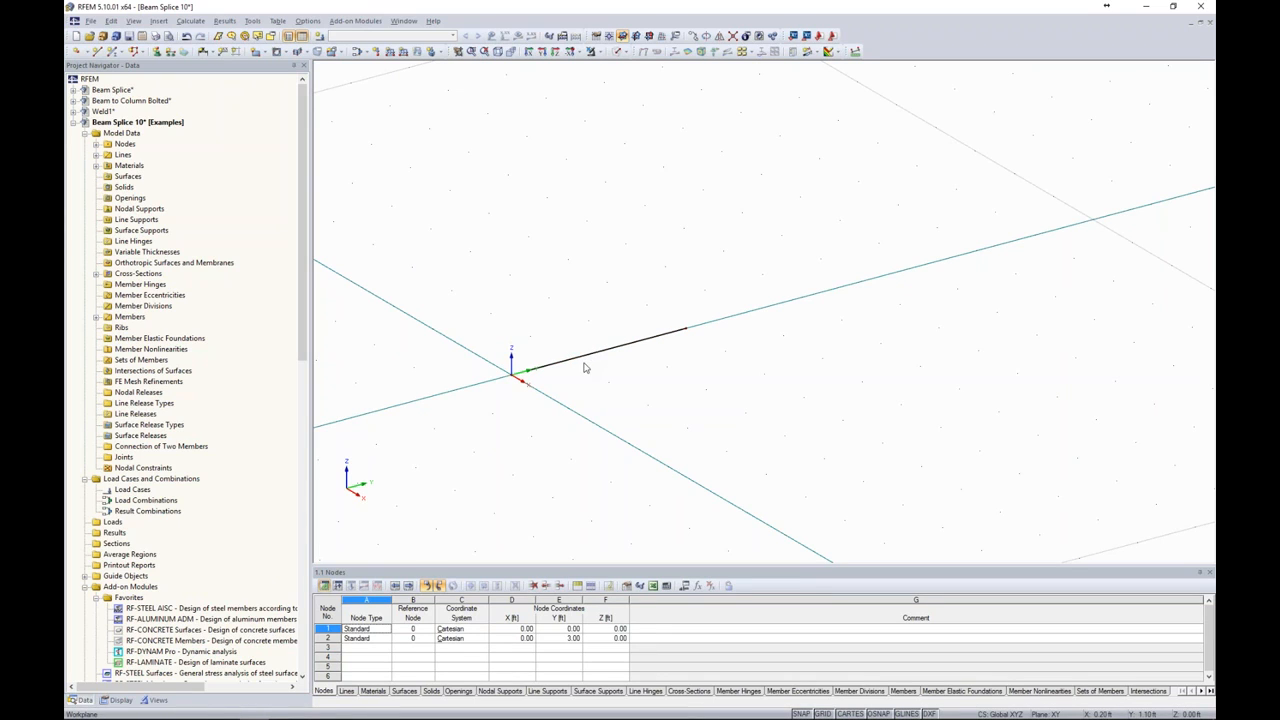
click(623, 51)
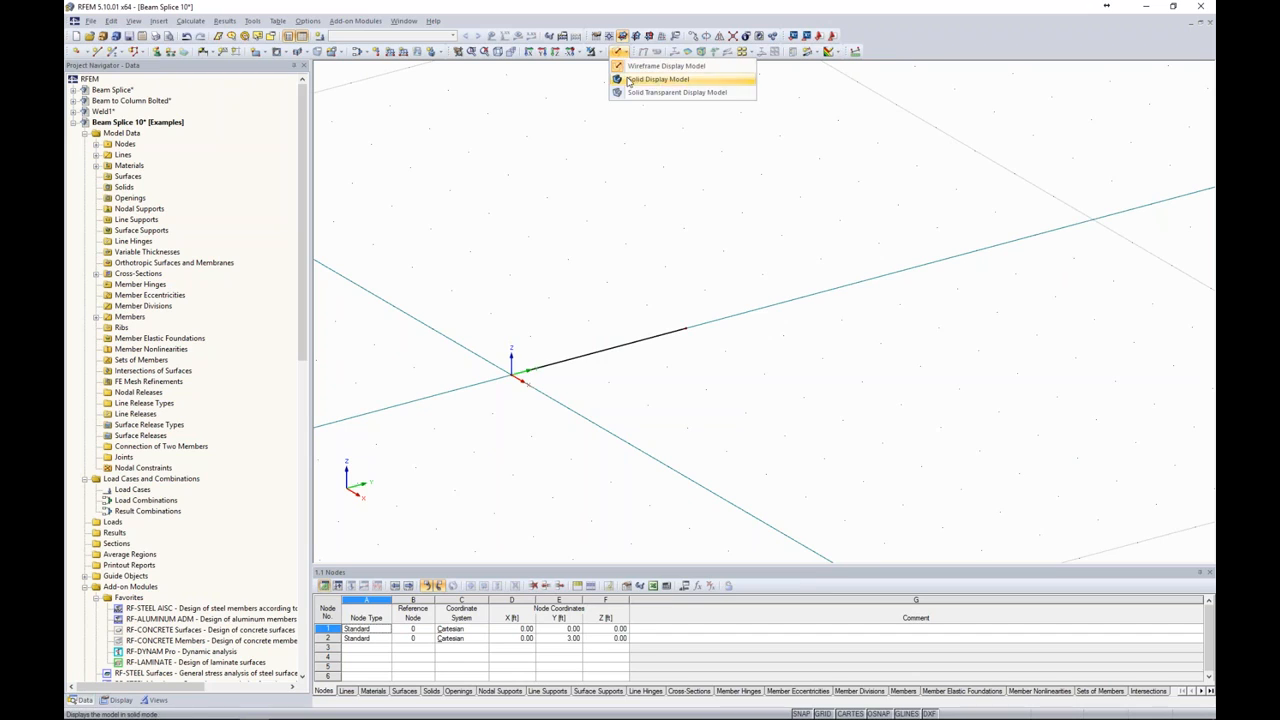
click(628, 80)
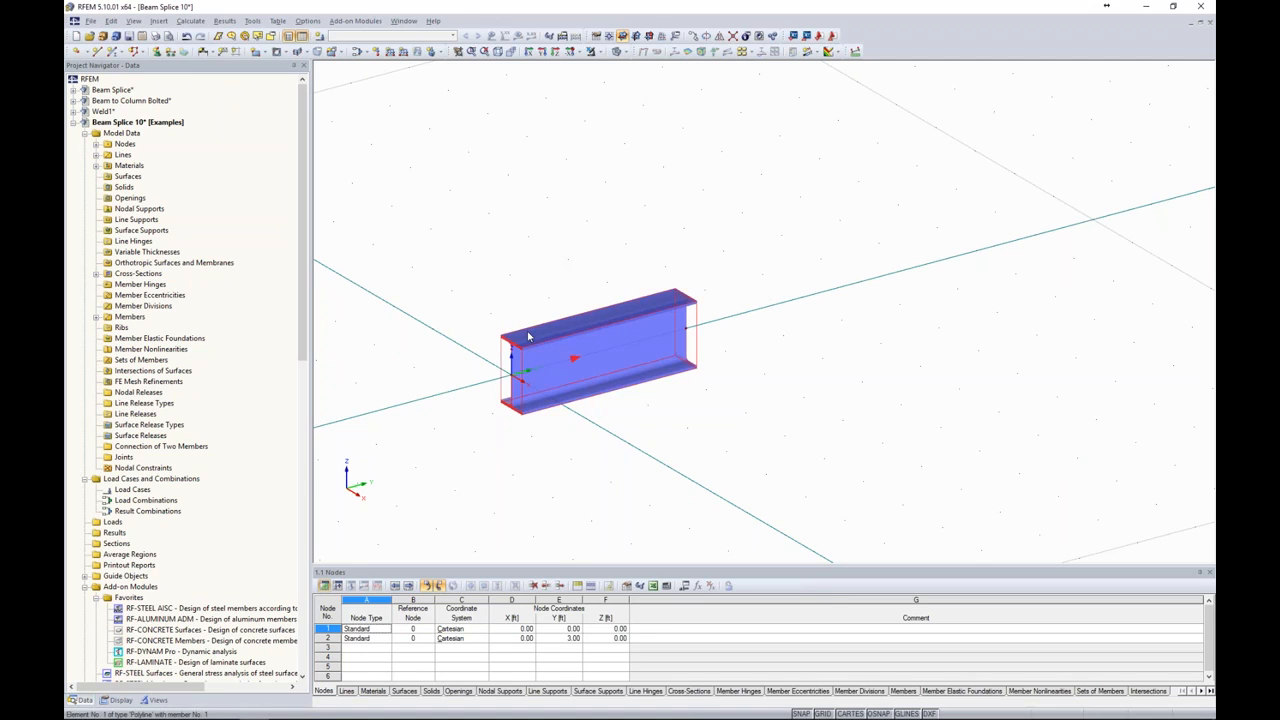
scroll(566, 374, up, 4)
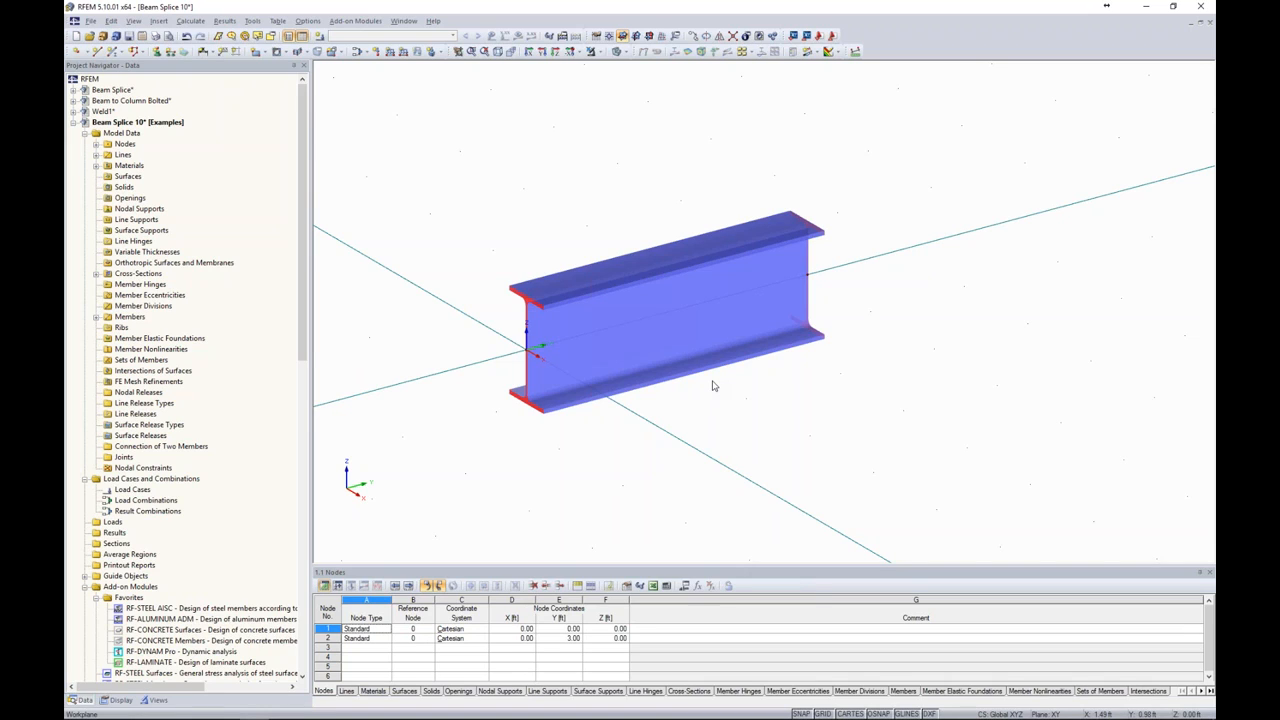
click(620, 51)
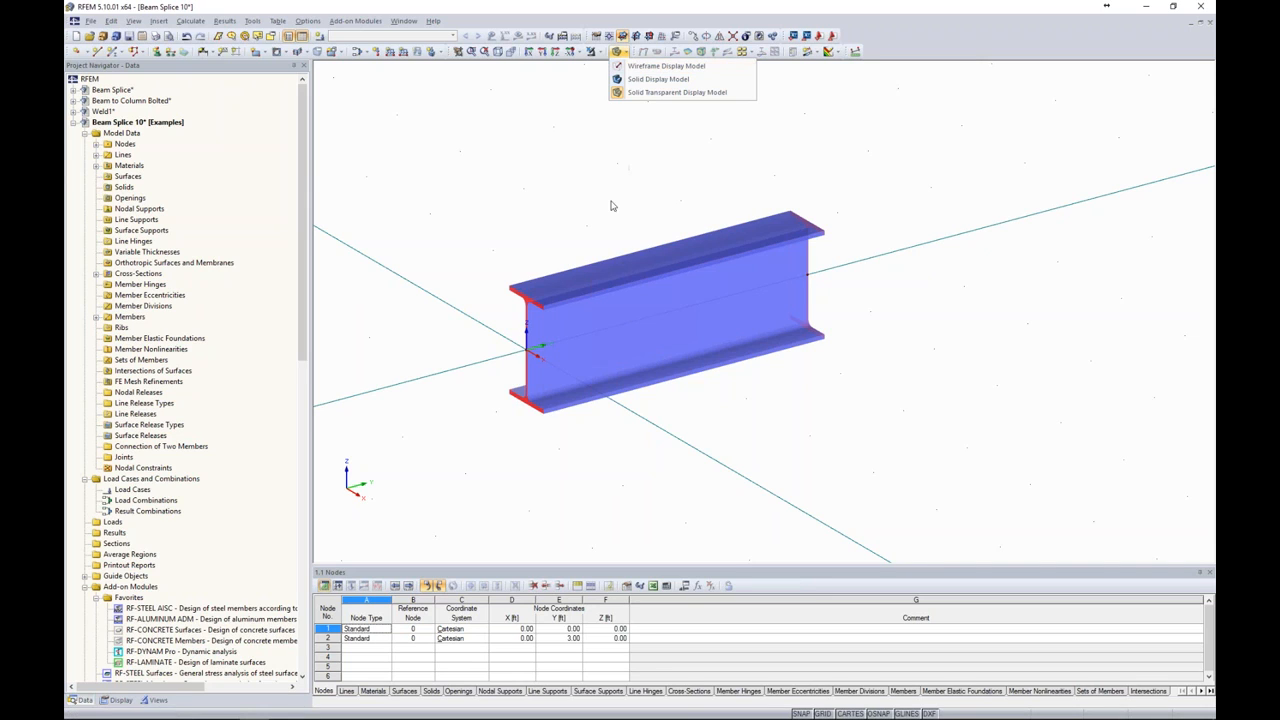
- Generate surfaces from the W 12x35 beam member
right_click(634, 278)
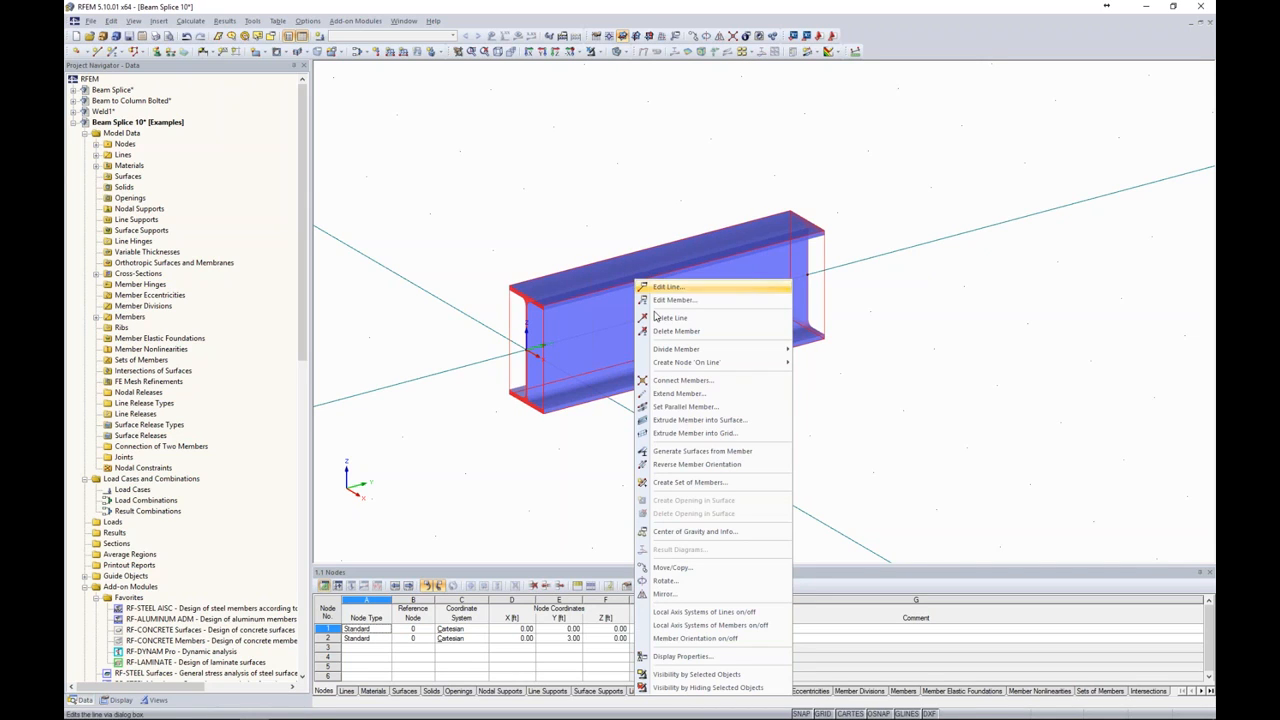
click(698, 455)
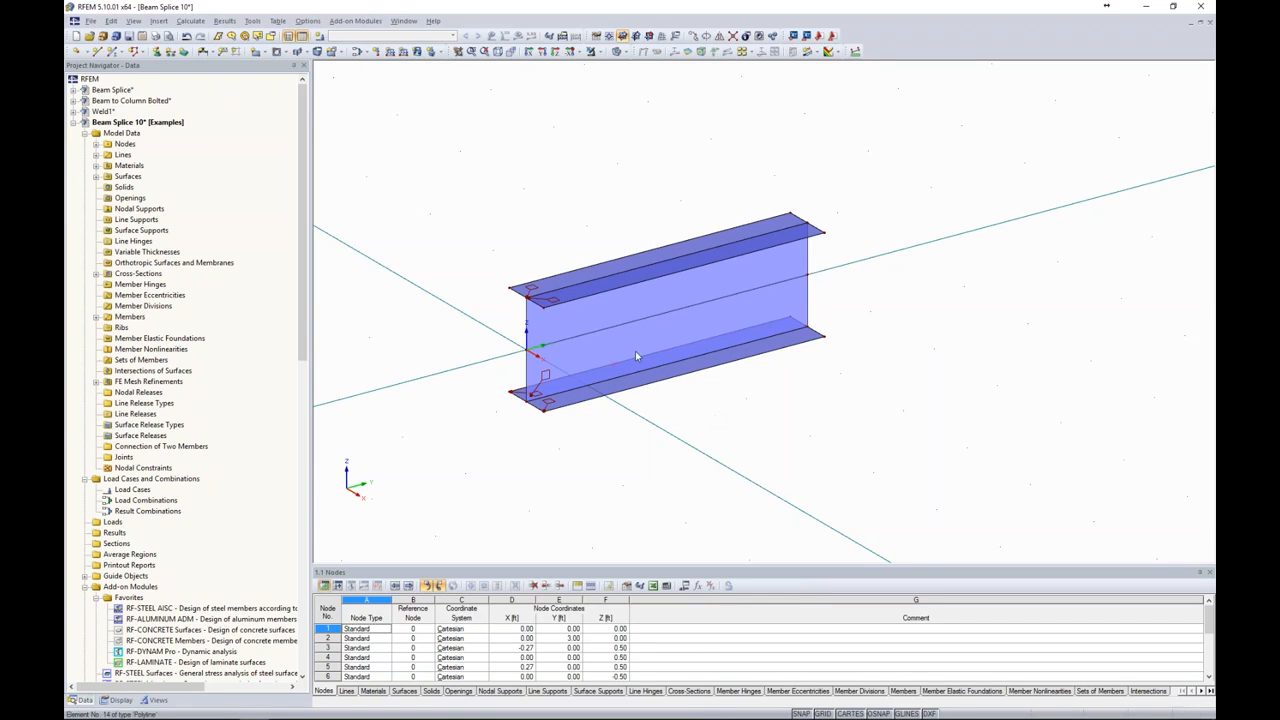
scroll(566, 283, up, 5)
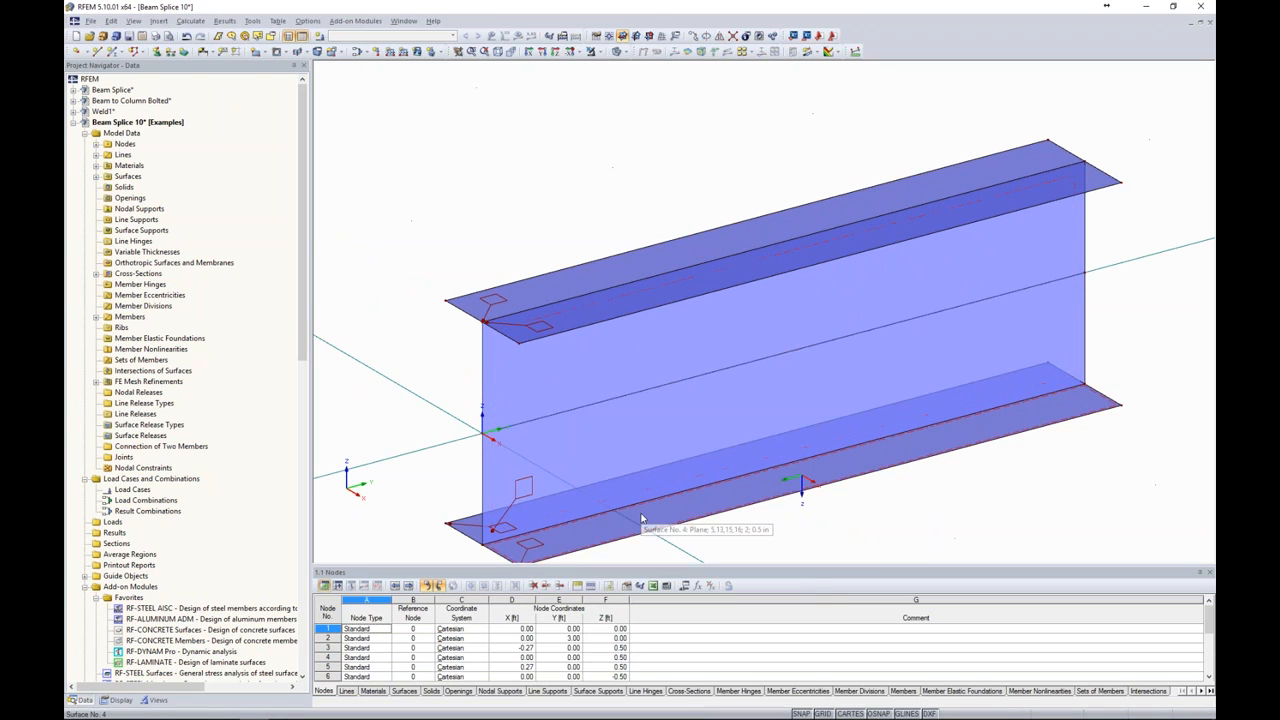
- Check the web surface's material and thickness in its properties, and close them without making changes
double_click(524, 387)
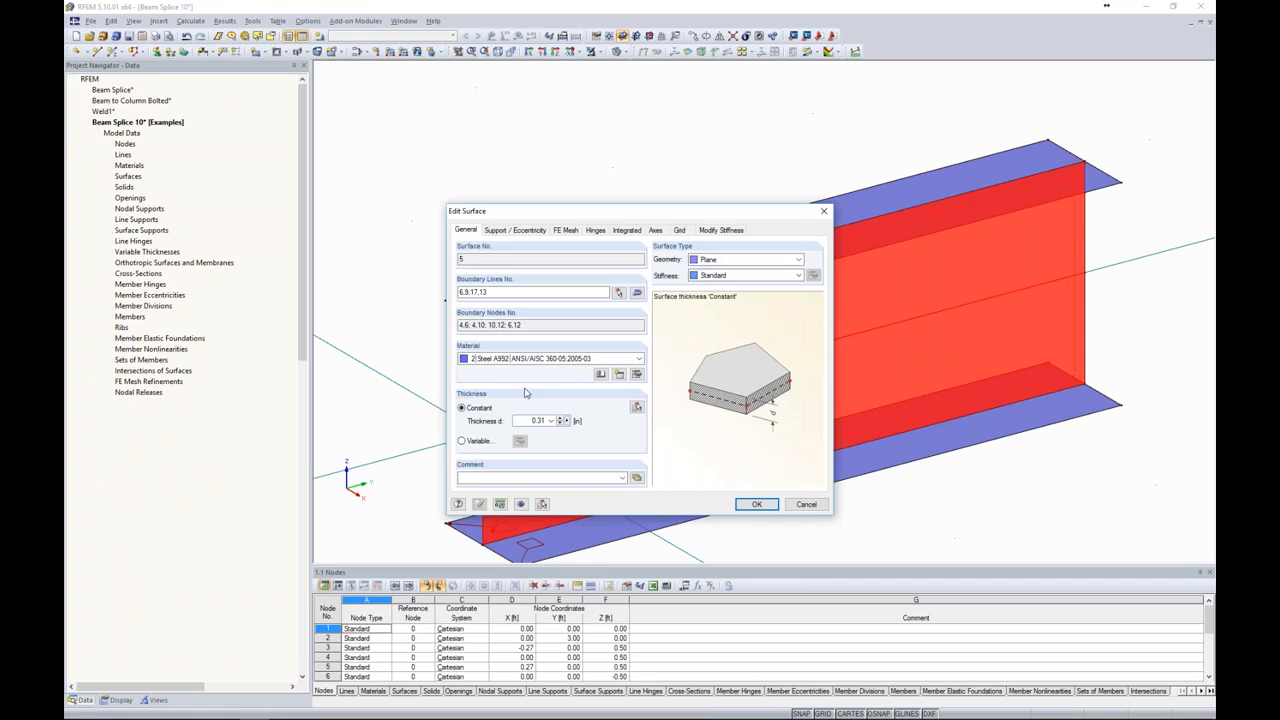
drag(586, 211, 758, 170)
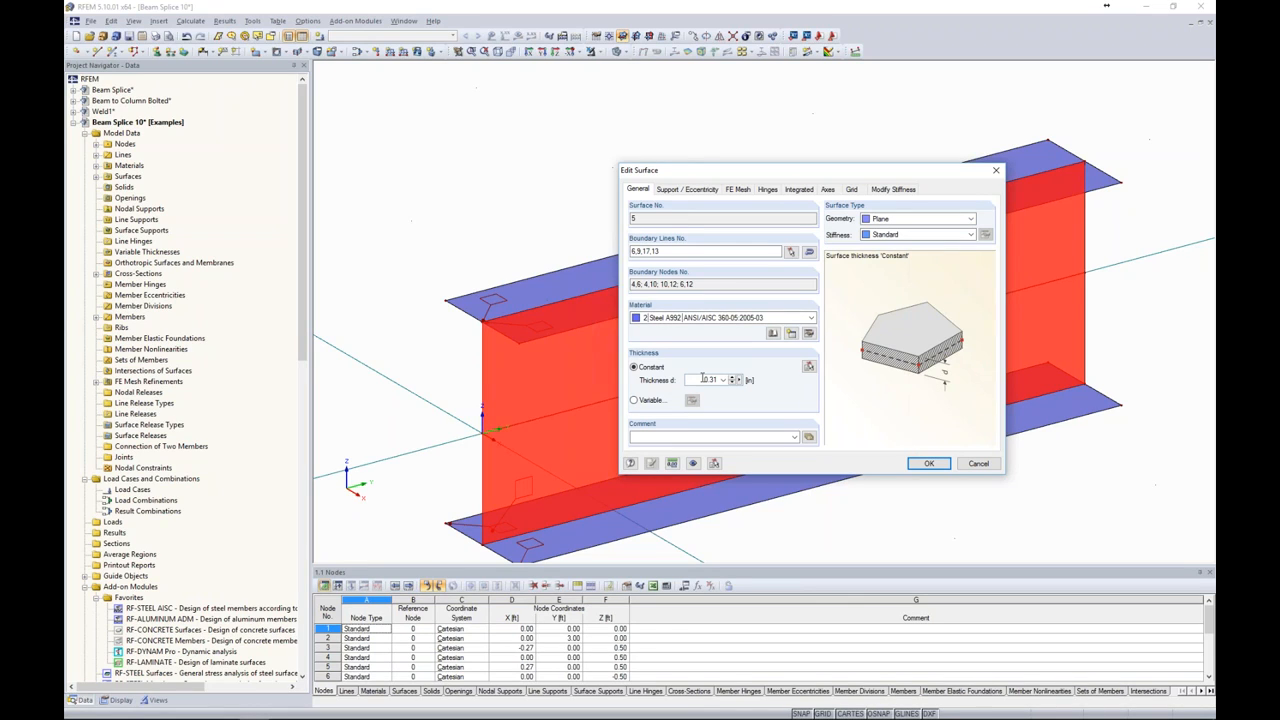
click(969, 466)
click(948, 508)
scroll(948, 508, down, 3)
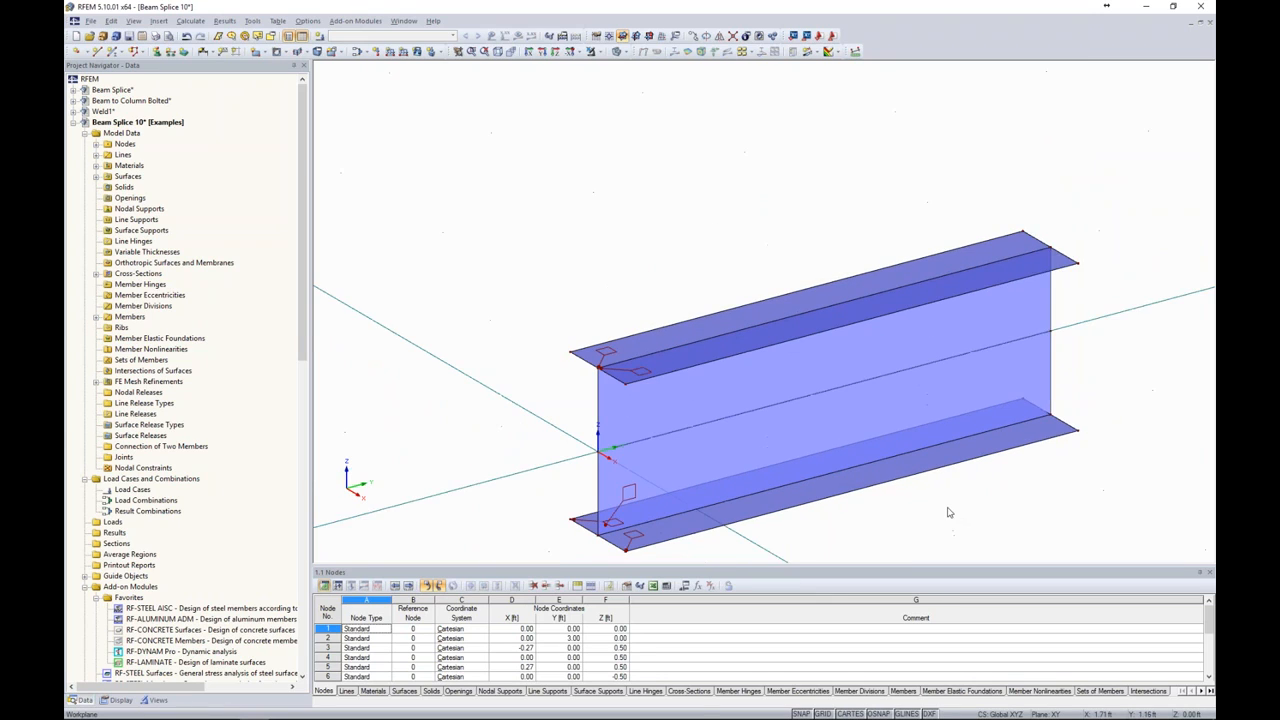
- Move the work plane origin to the member node at the beam's far end and switch to the XZ work plane
middle_drag(948, 508, 870, 452)
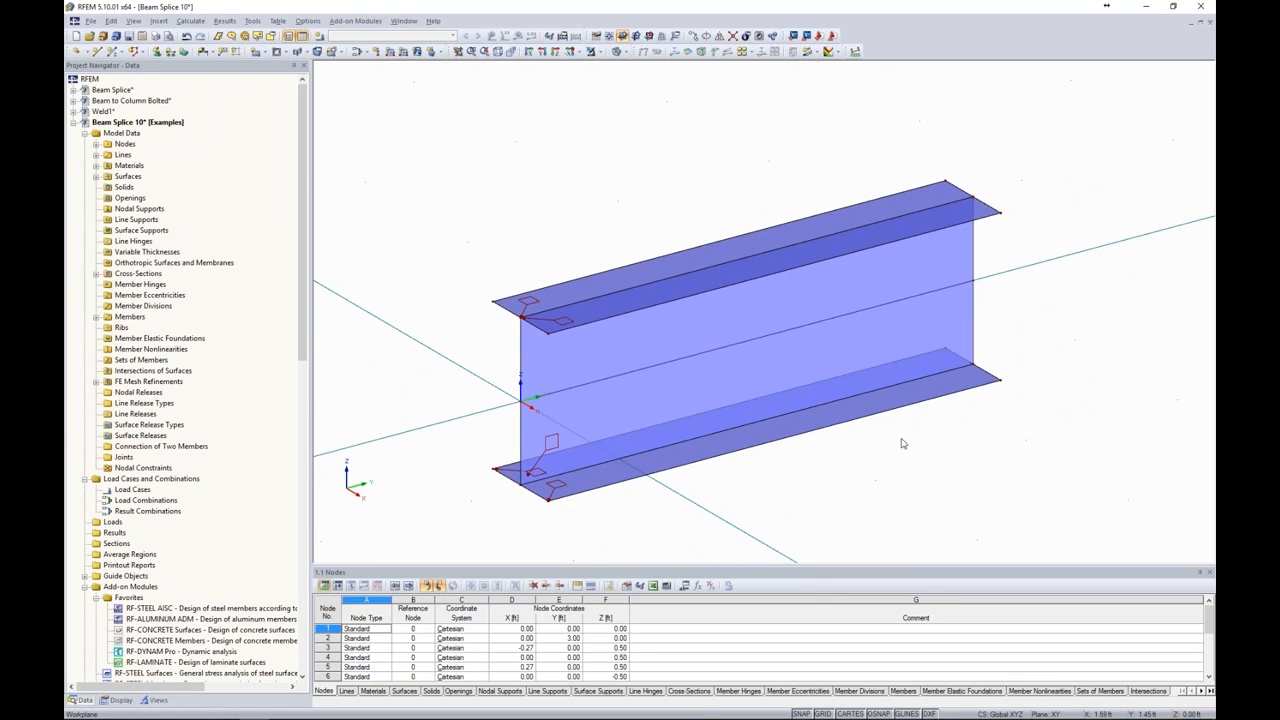
middle_drag(870, 444, 733, 448)
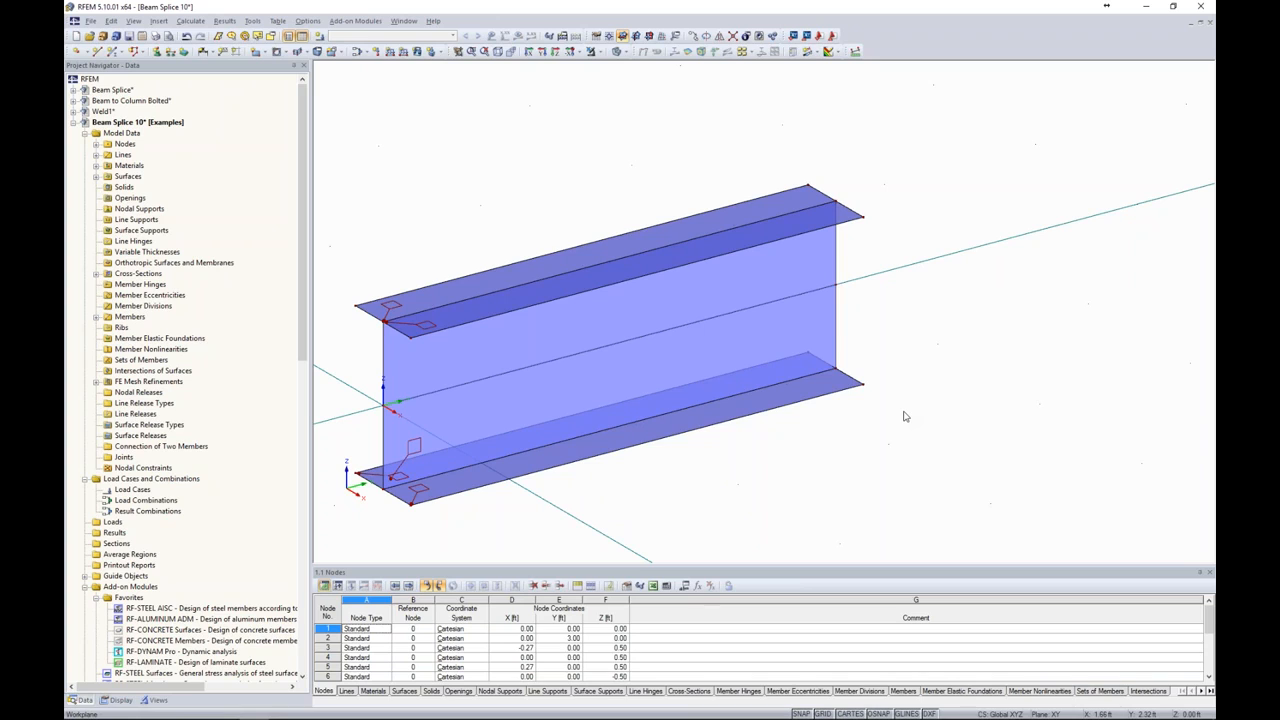
middle_drag(917, 333, 841, 355)
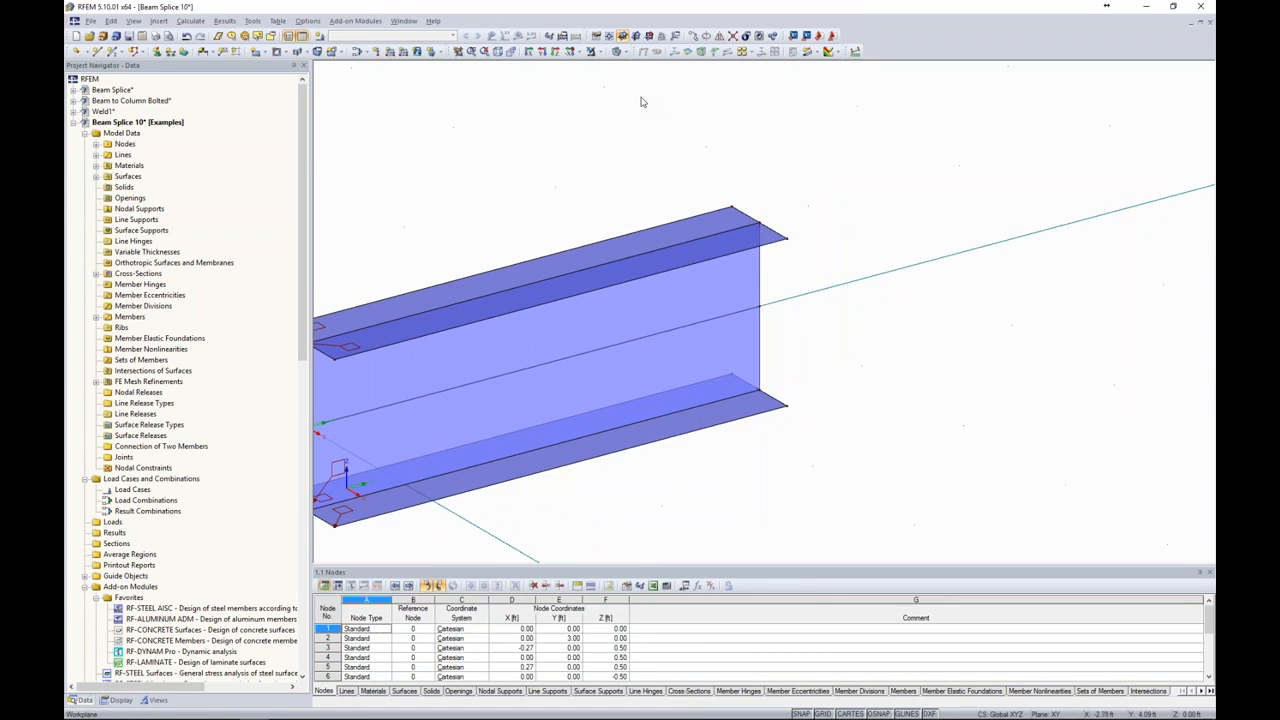
click(610, 38)
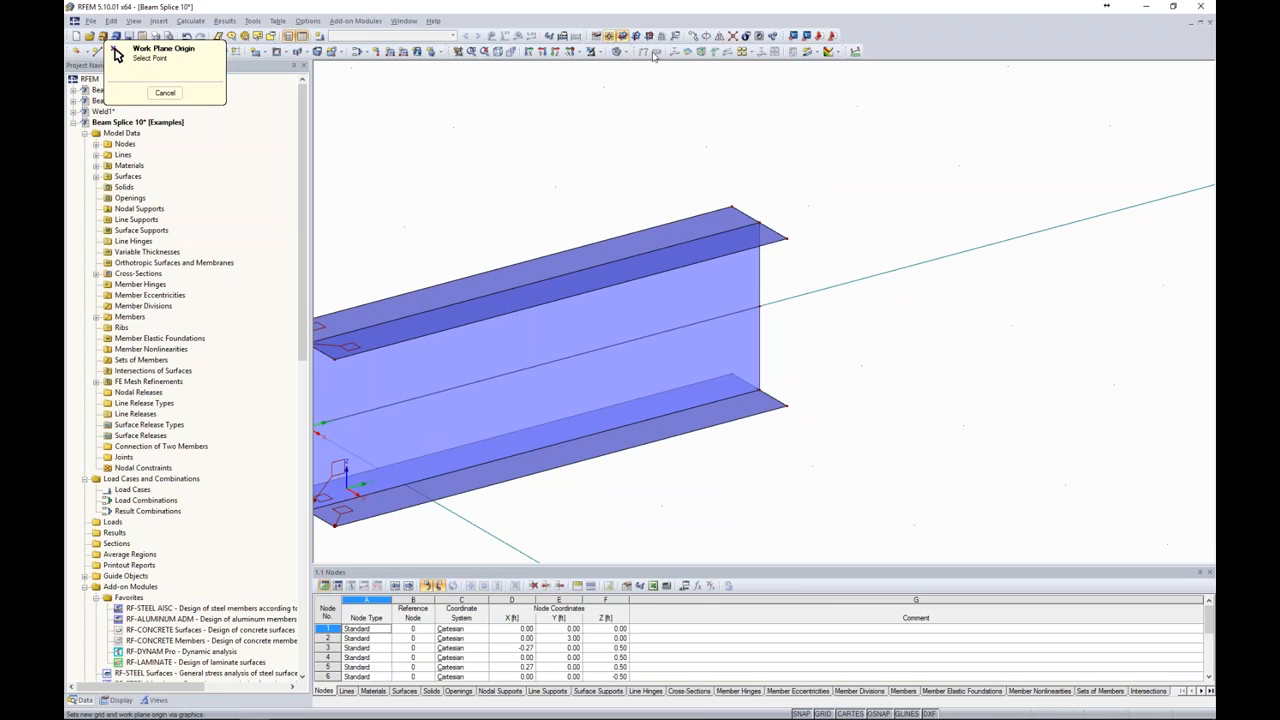
click(756, 306)
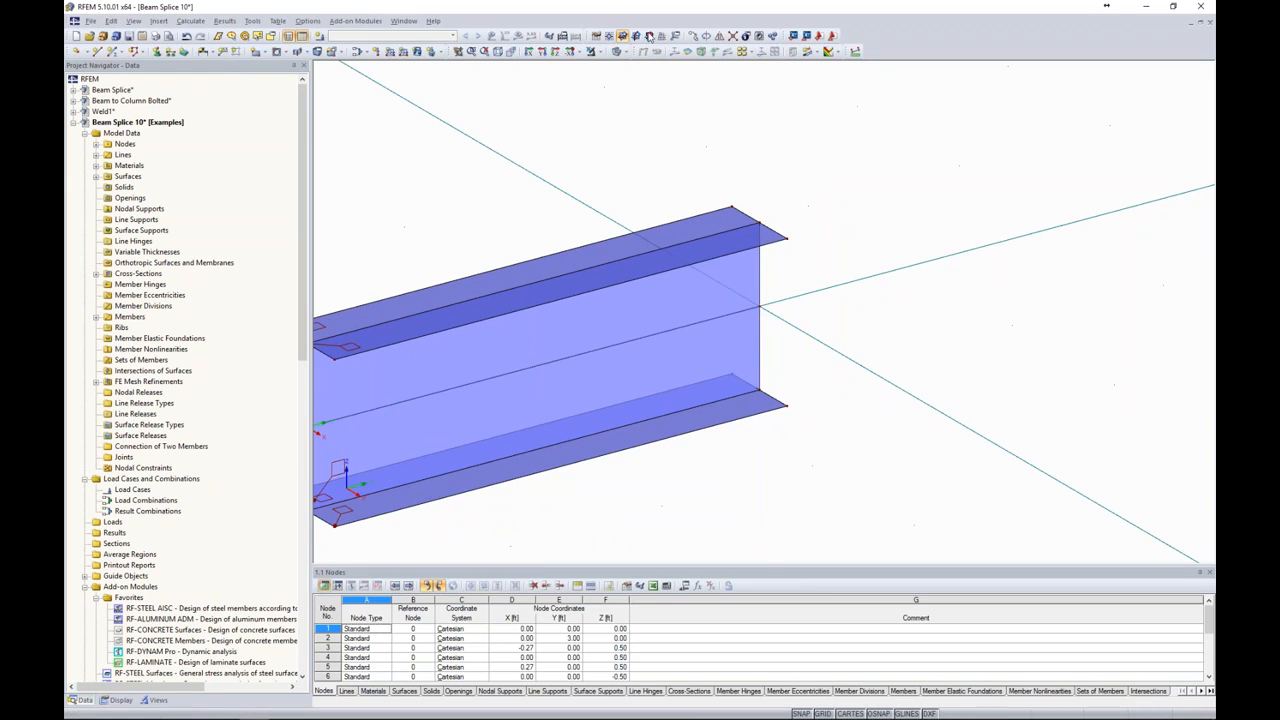
scroll(857, 232, down, 2)
scroll(857, 232, down, 3)
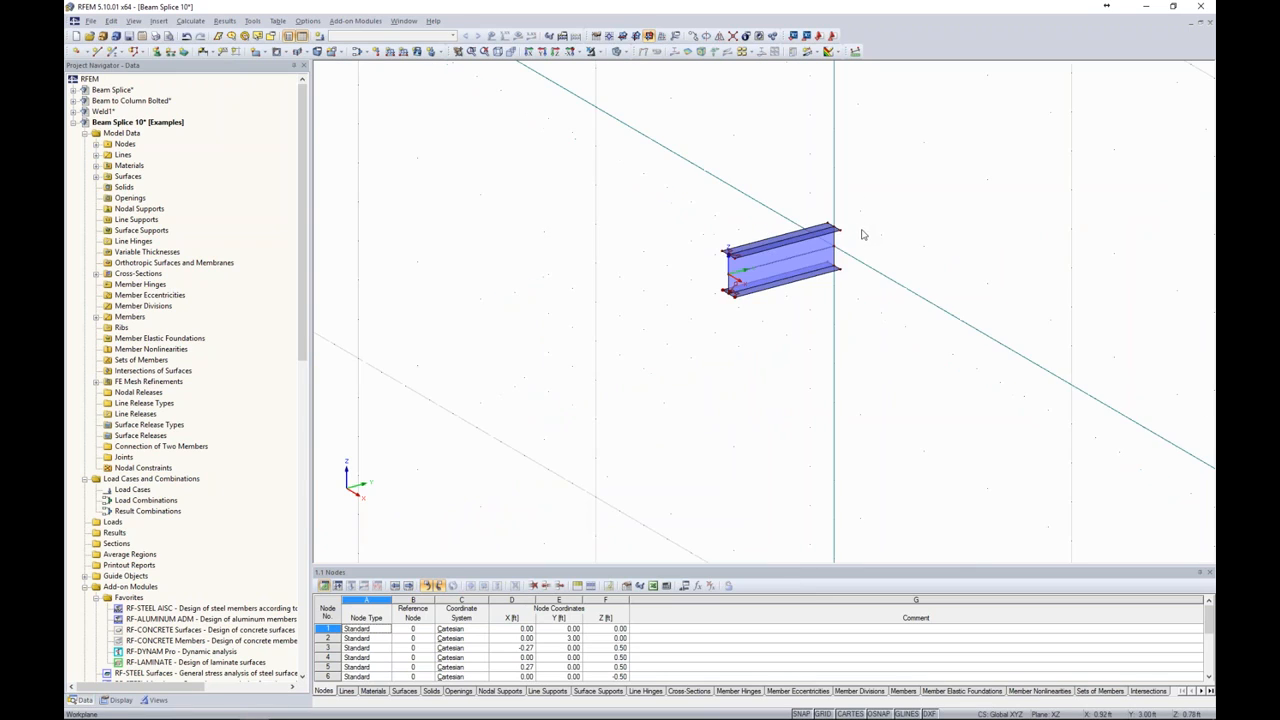
middle_drag(860, 234, 766, 286)
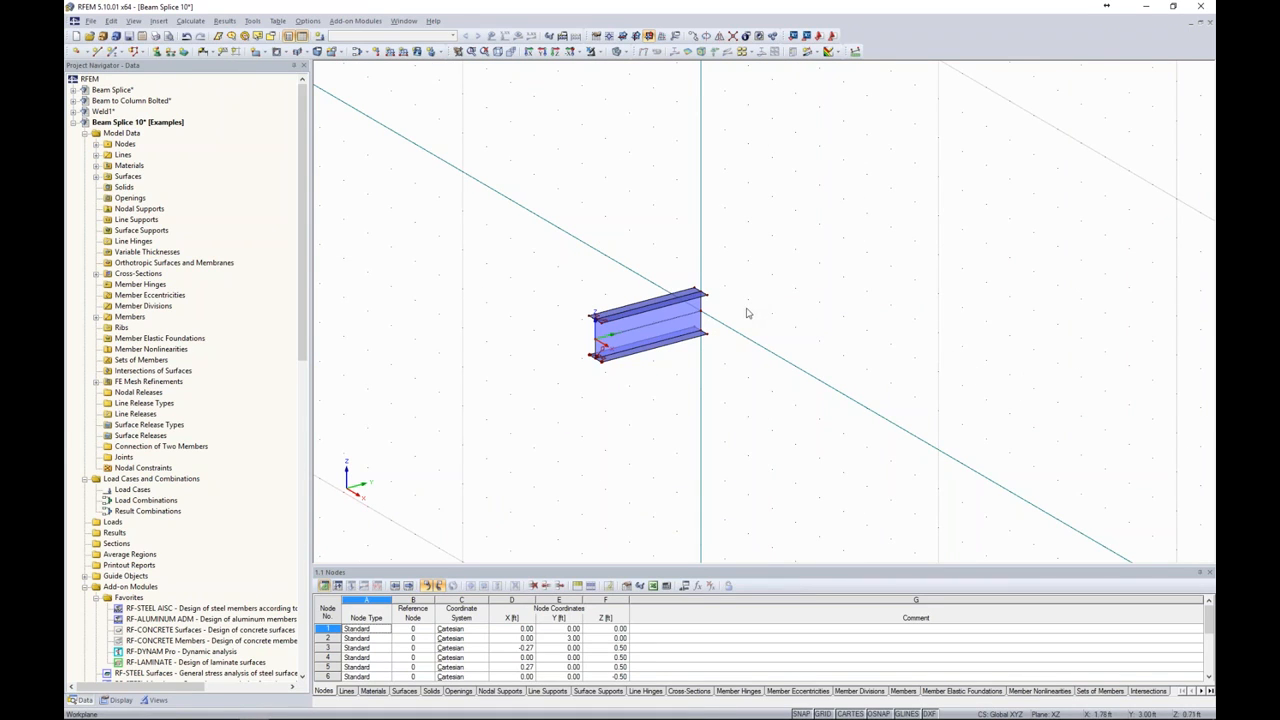
- Open the work plane and grid settings and change the model's length unit to inches
right_click(824, 714)
click(836, 704)
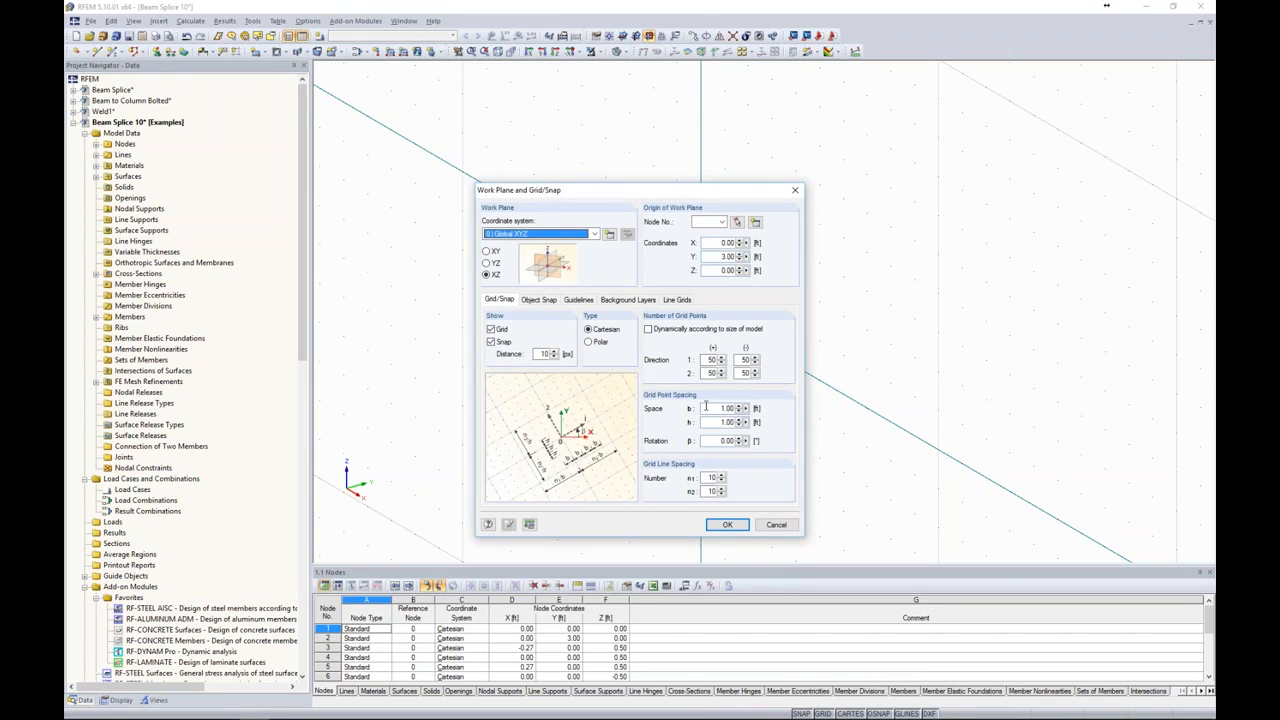
click(530, 525)
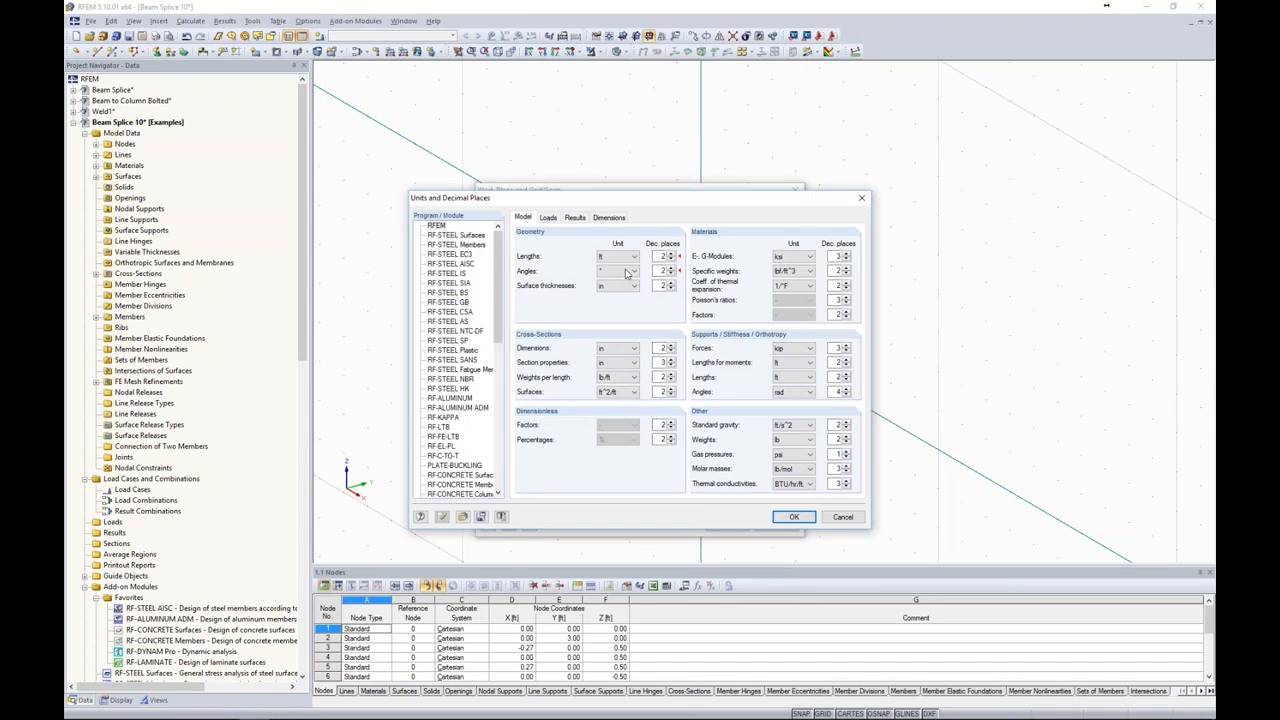
click(618, 257)
click(610, 291)
click(794, 517)
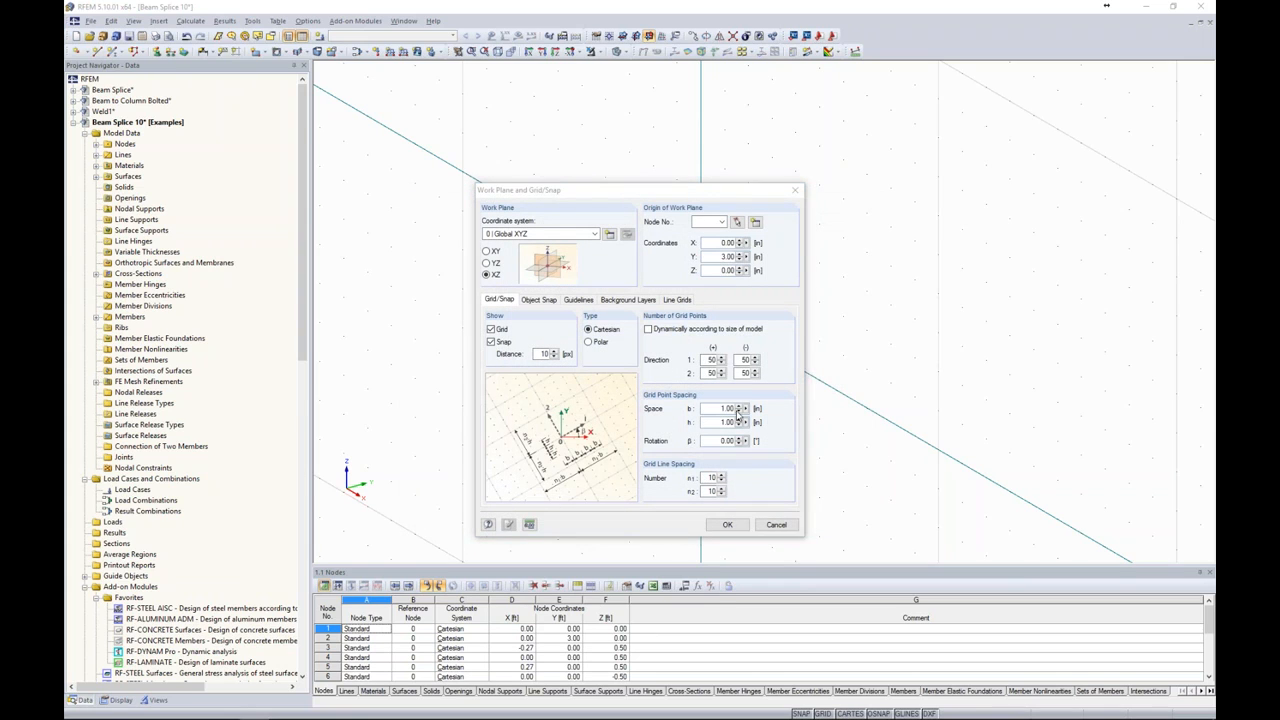
- Set the grid point spacing to 1 in in both directions and apply the work plane settings
double_click(720, 408)
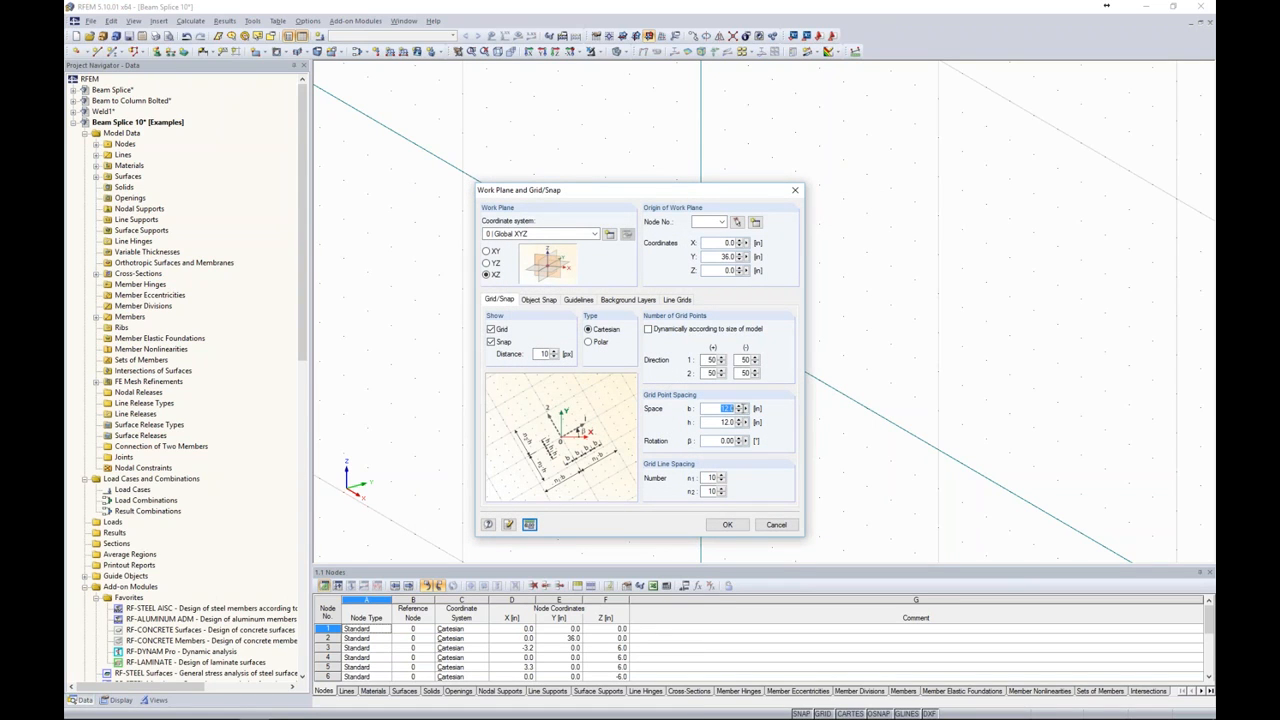
text(1)
key(Tab)
text(1)
key(Tab)
click(728, 525)
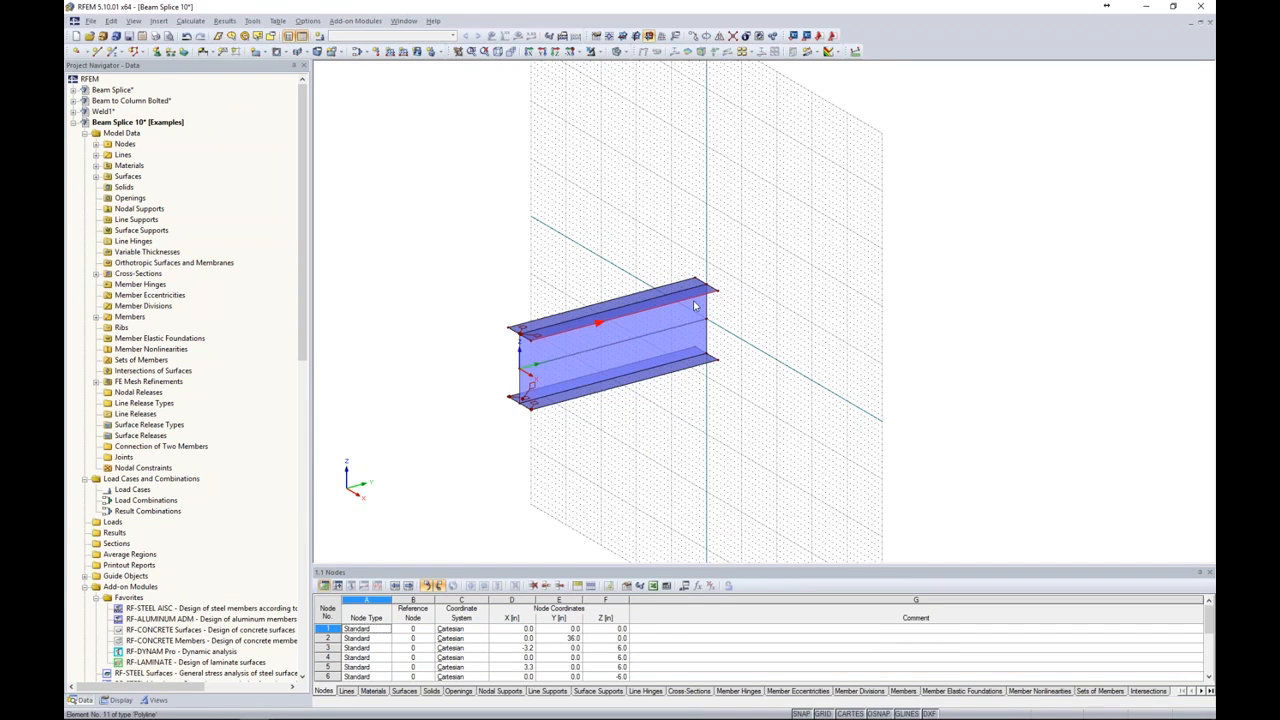
- View the beam end-on in the XZ plane, start a new rectangular surface, and open the material library for it
scroll(695, 305, up, 1)
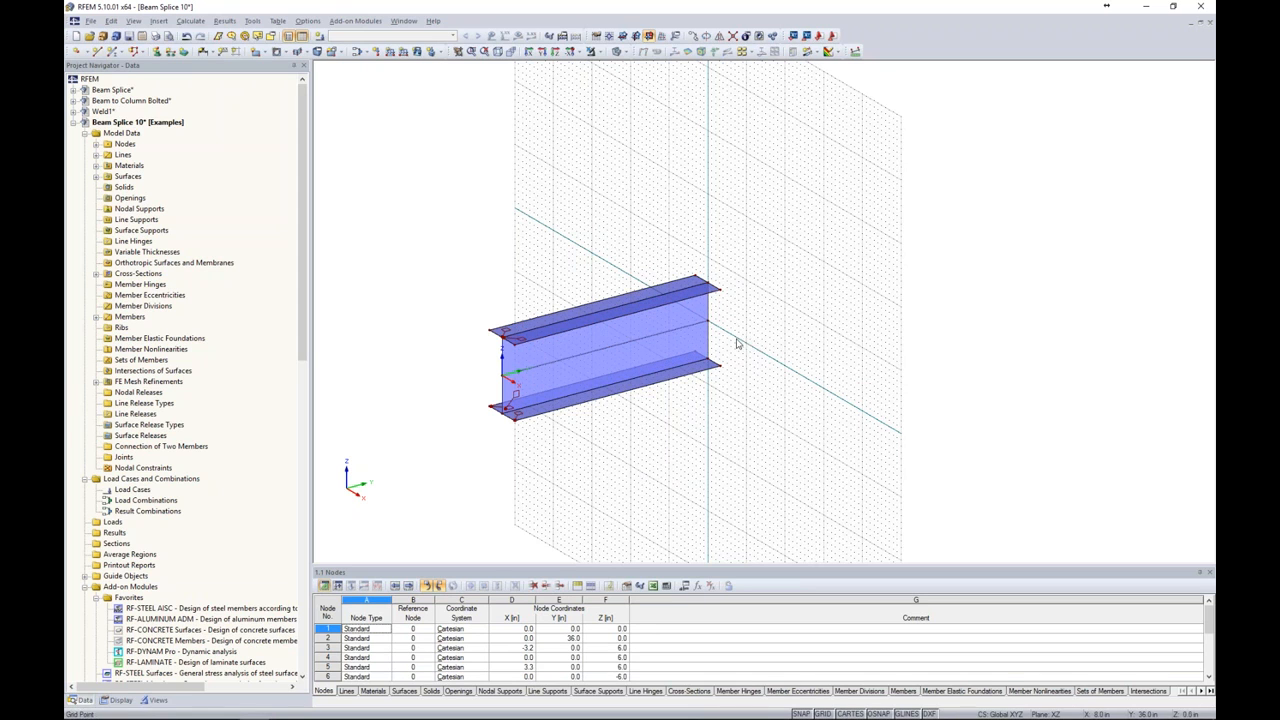
ctrl+middle_drag(738, 339, 749, 320)
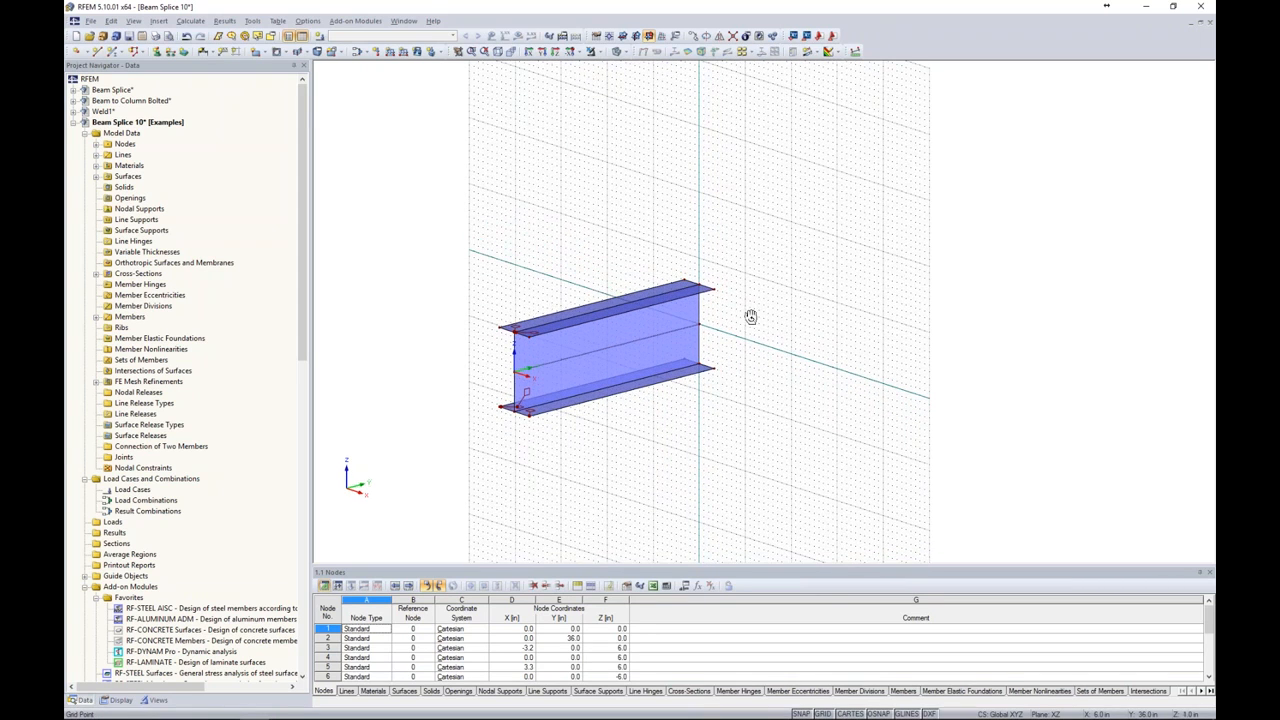
click(541, 51)
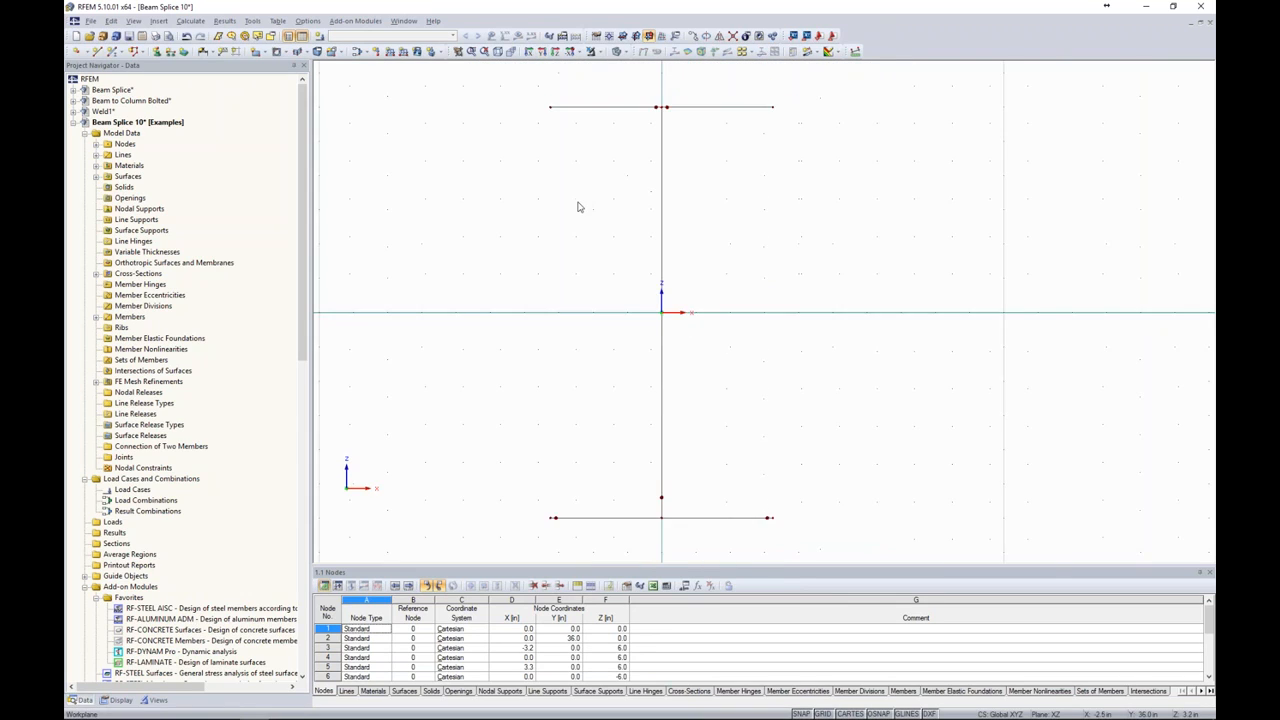
scroll(618, 416, down, 1)
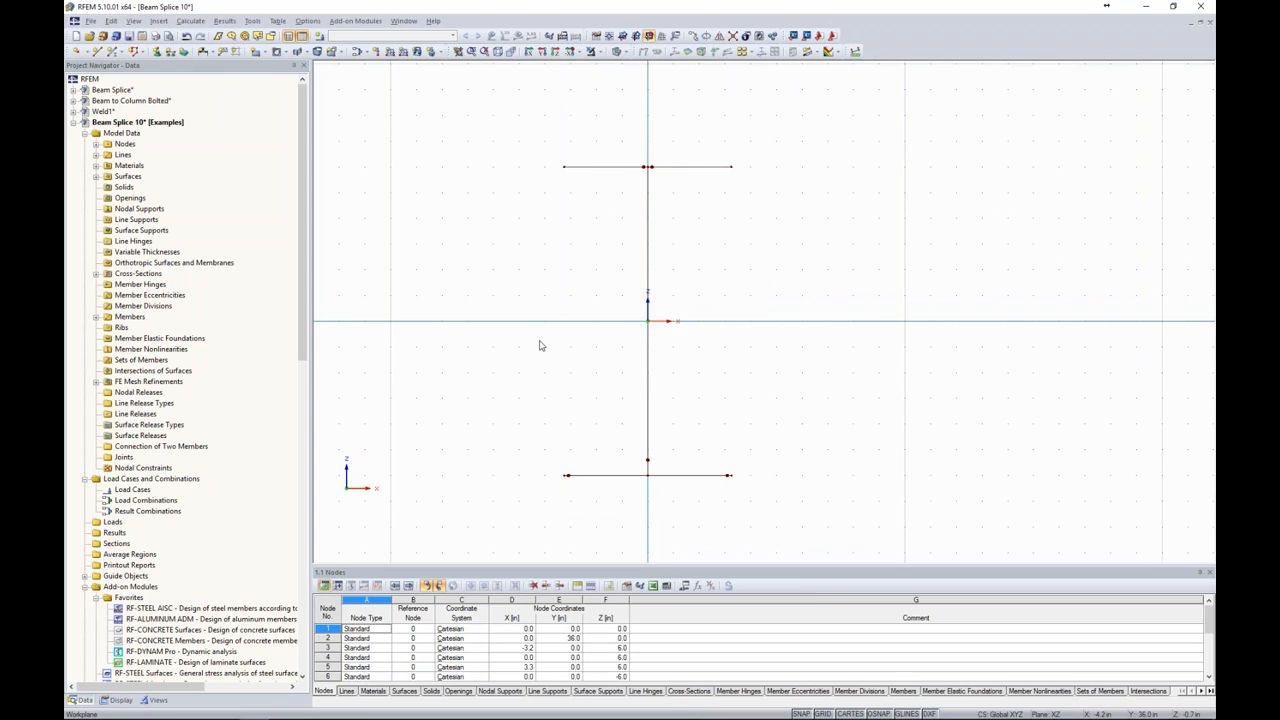
click(256, 55)
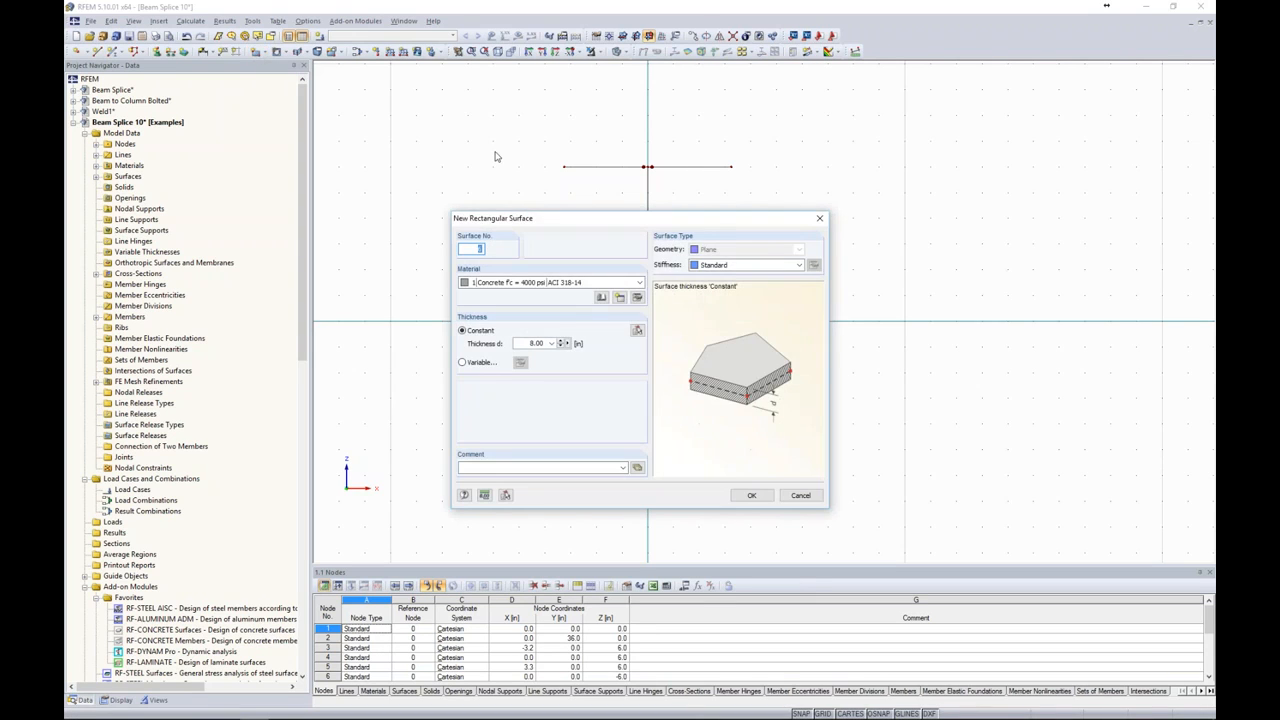
drag(557, 211, 555, 197)
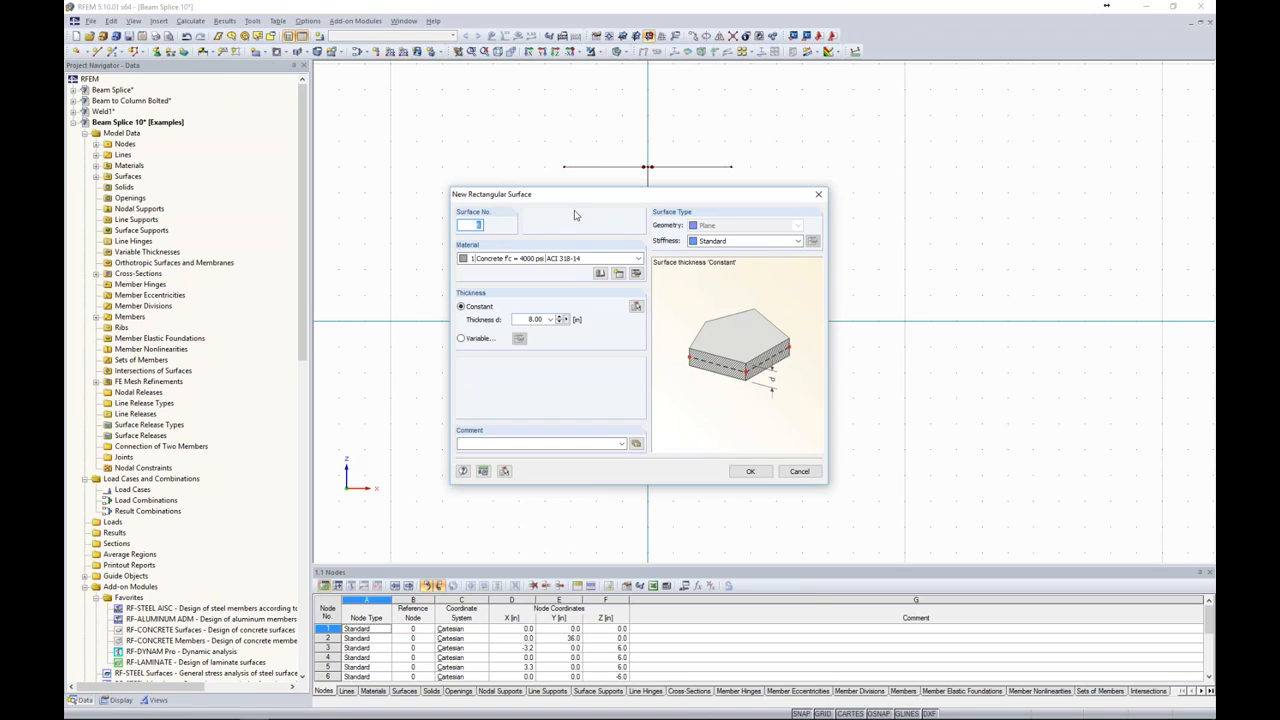
click(533, 260)
click(531, 261)
click(600, 273)
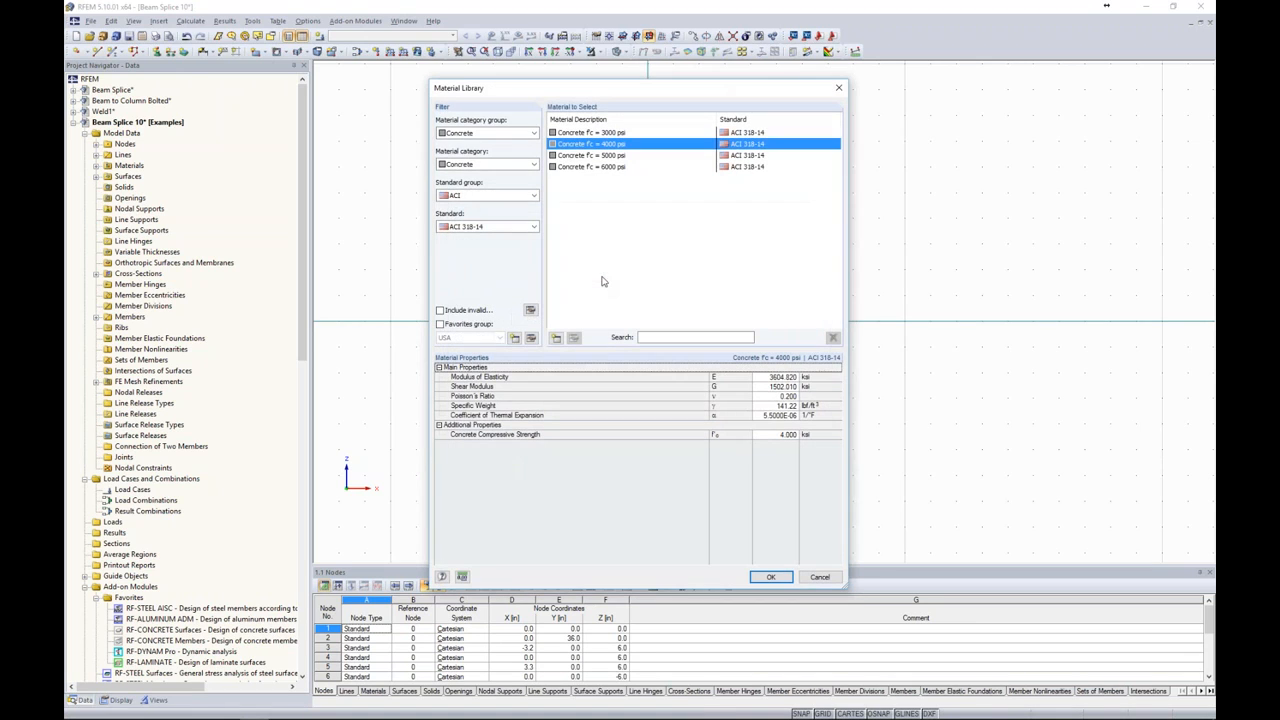
- Filter the materials to metal, steel, ASTM and the USA favorites group, and assign Steel A36 to the new surface
click(487, 134)
click(482, 162)
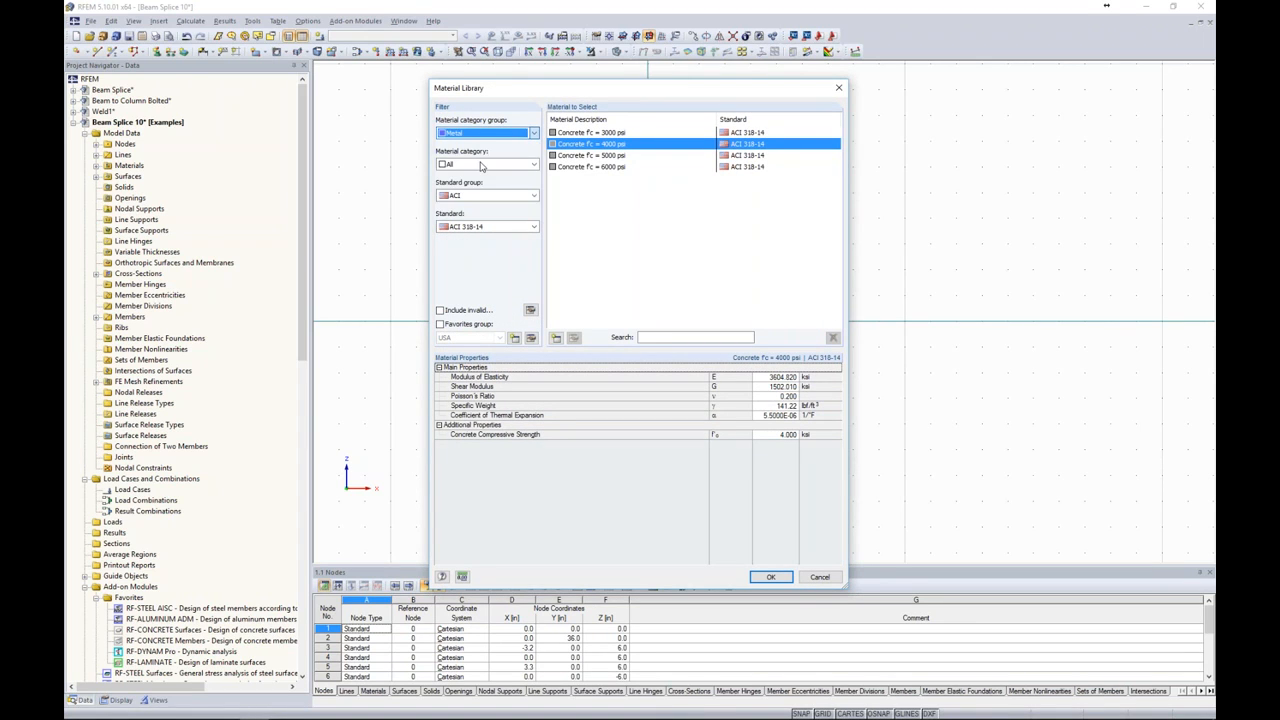
click(481, 165)
click(470, 185)
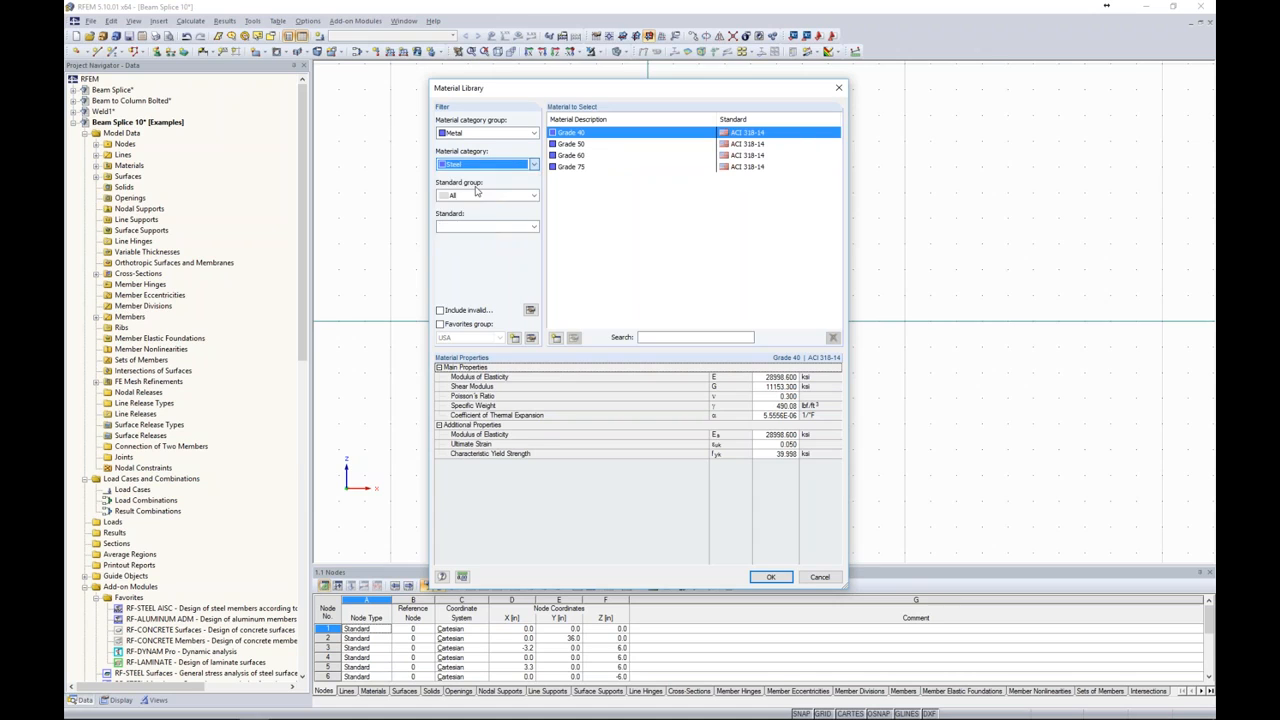
click(485, 195)
click(468, 233)
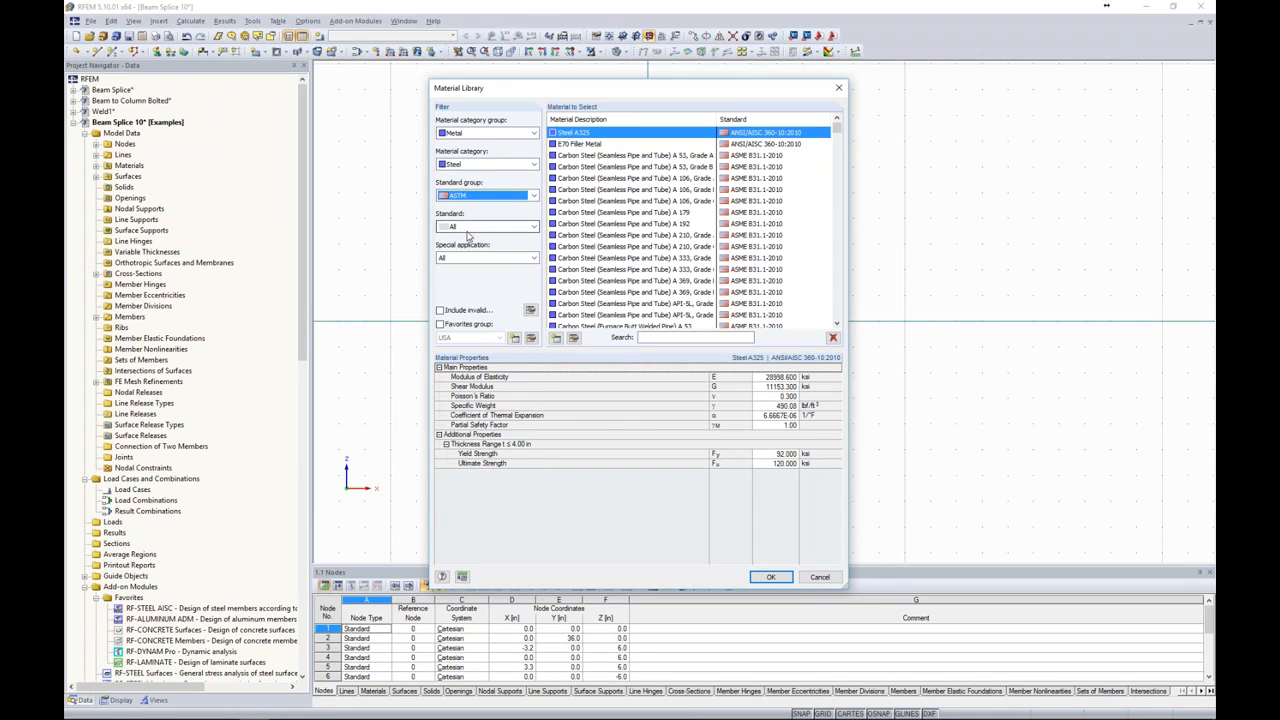
drag(837, 130, 837, 314)
click(440, 324)
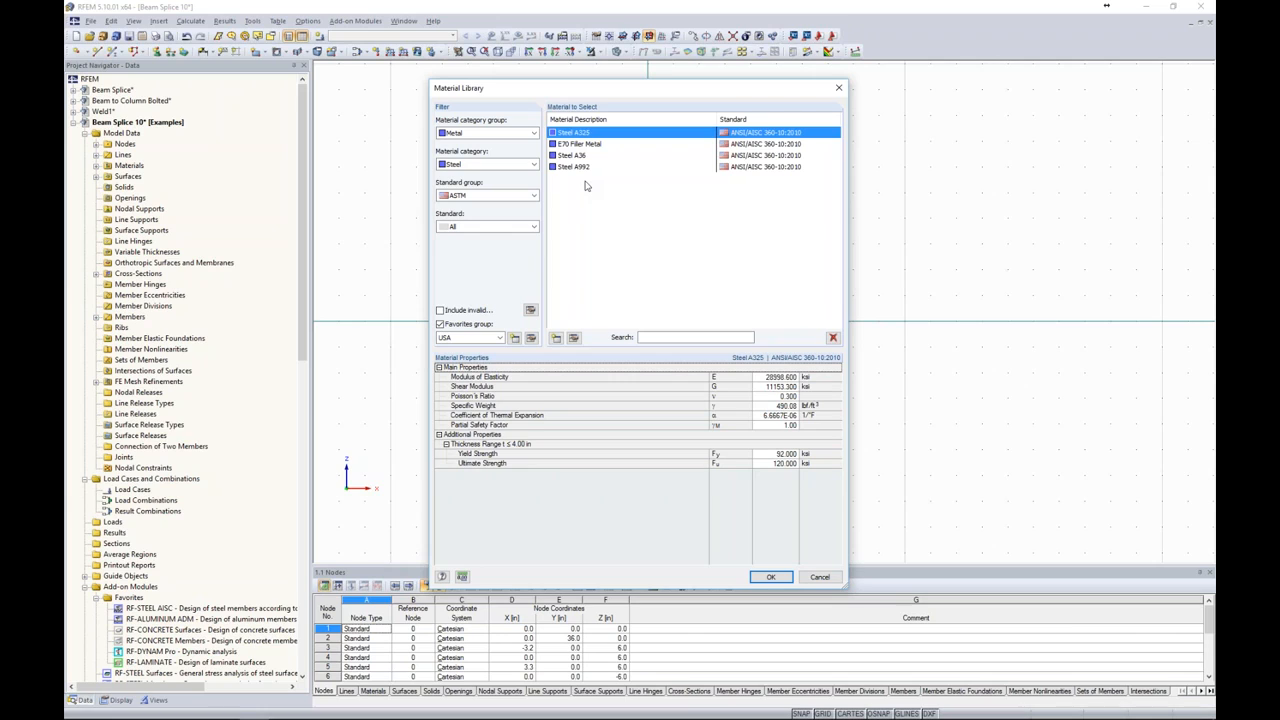
click(580, 156)
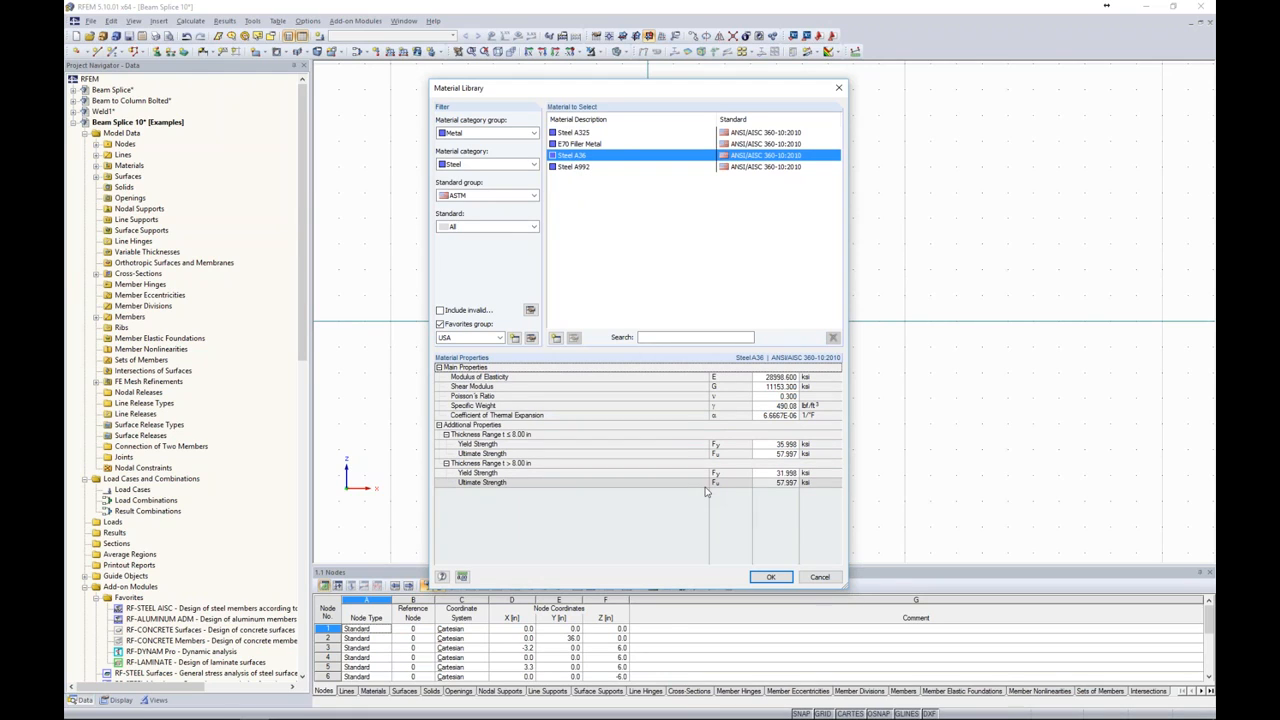
click(770, 578)
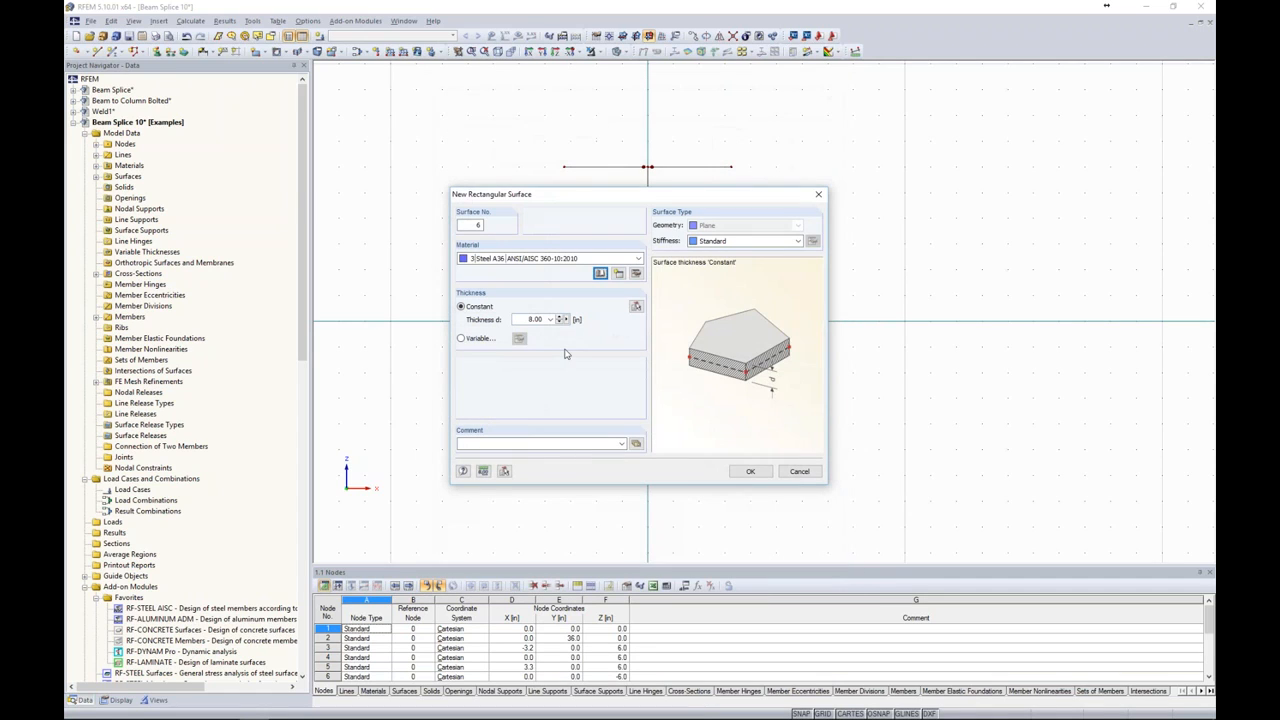
- Set the surface thickness to 0.25 in and draw an end plate about 8 in wide and 14 in high, centered on the beam's end
double_click(537, 319)
text(0.25)
click(750, 471)
drag(545, 141, 751, 501)
key(Escape)
scroll(820, 286, down, 3)
ctrl+middle_drag(820, 286, 681, 324)
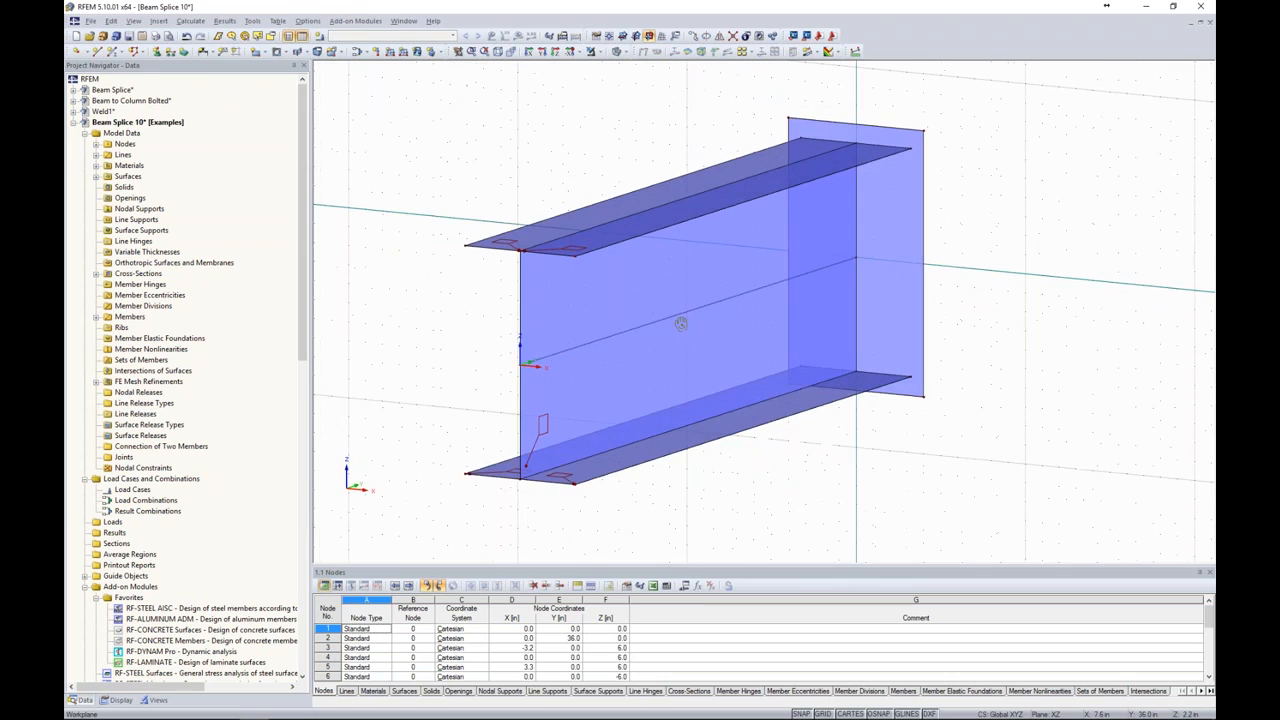
middle_drag(905, 247, 800, 279)
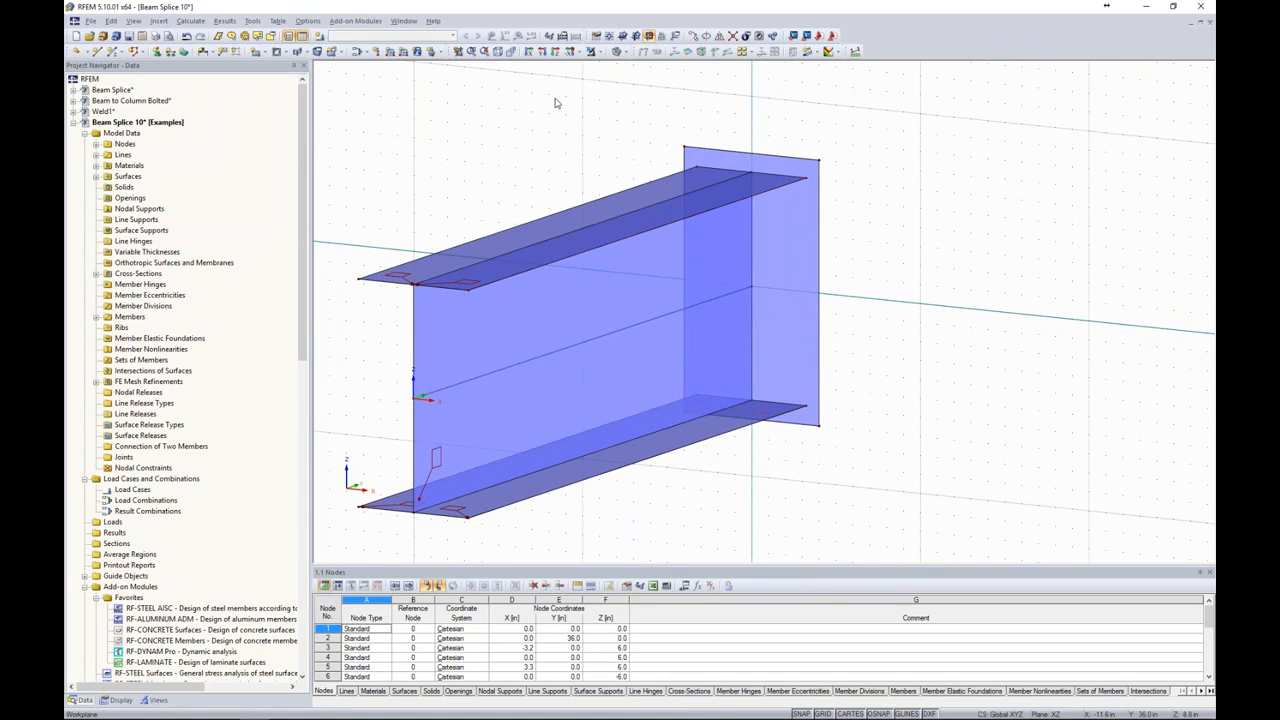
- Viewing the XZ plane, create a circular opening of radius 0.28 in in the end plate, centered at X -2, Z 4 in
click(541, 52)
middle_drag(570, 299, 531, 302)
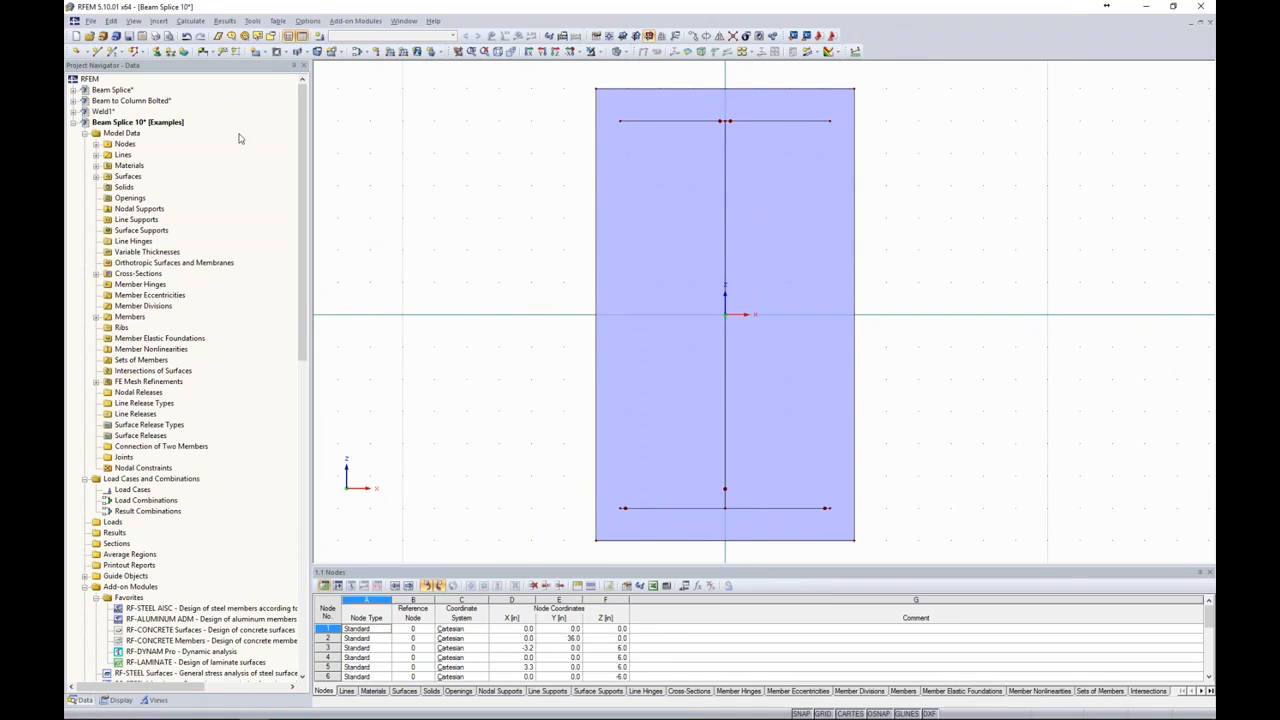
click(285, 53)
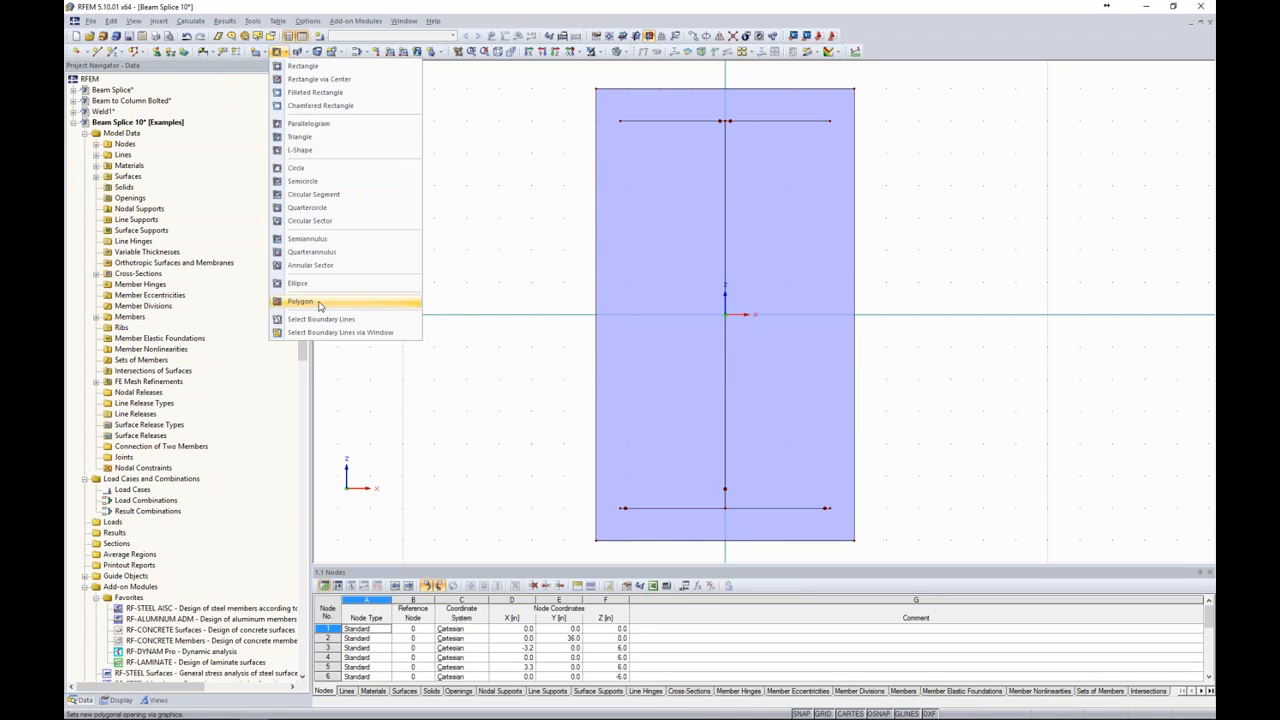
click(298, 168)
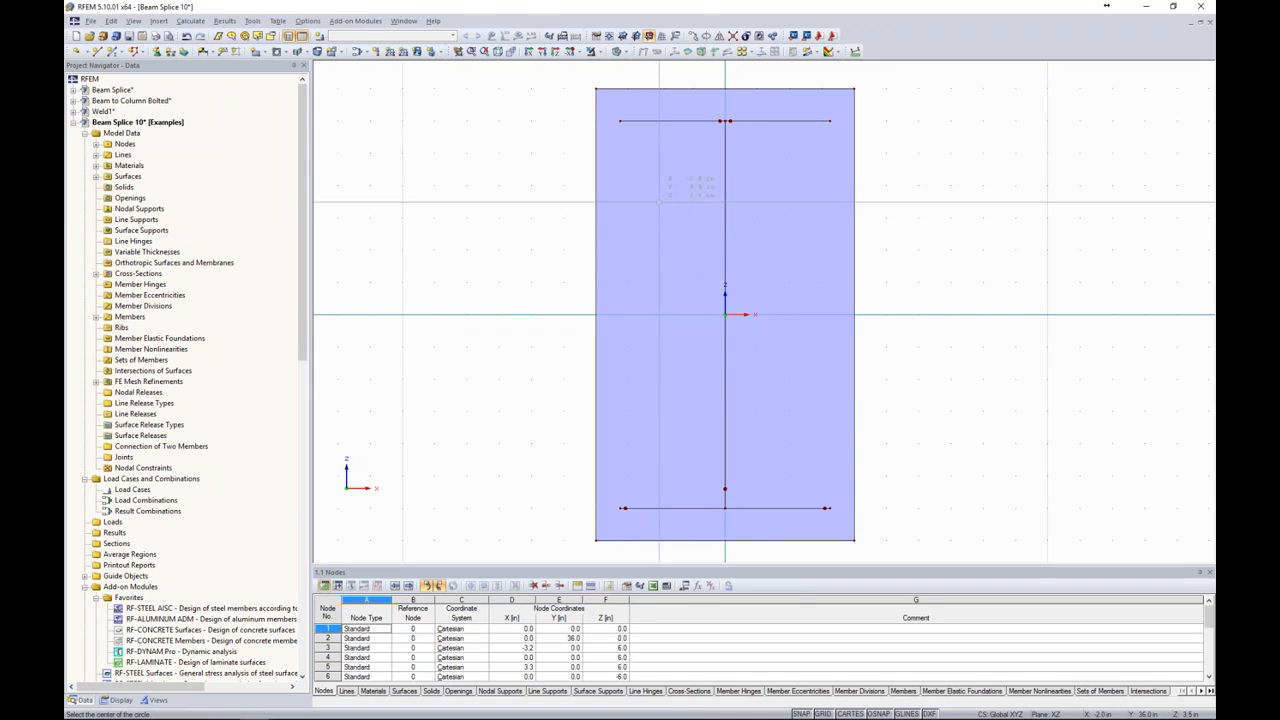
click(660, 185)
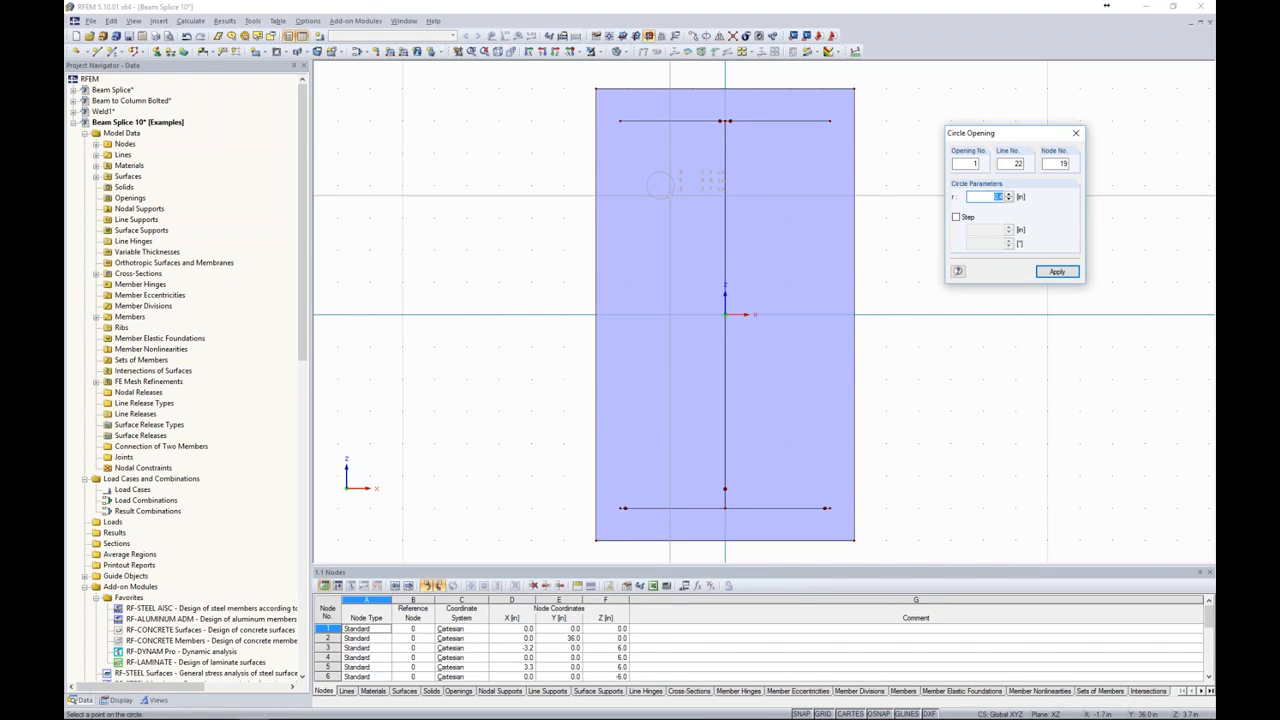
text(0.28)
key(Return)
- Add a second circular opening of radius 0.28 in in the end plate, centered at X -2, Z -4 in
middle_drag(660, 185, 661, 147)
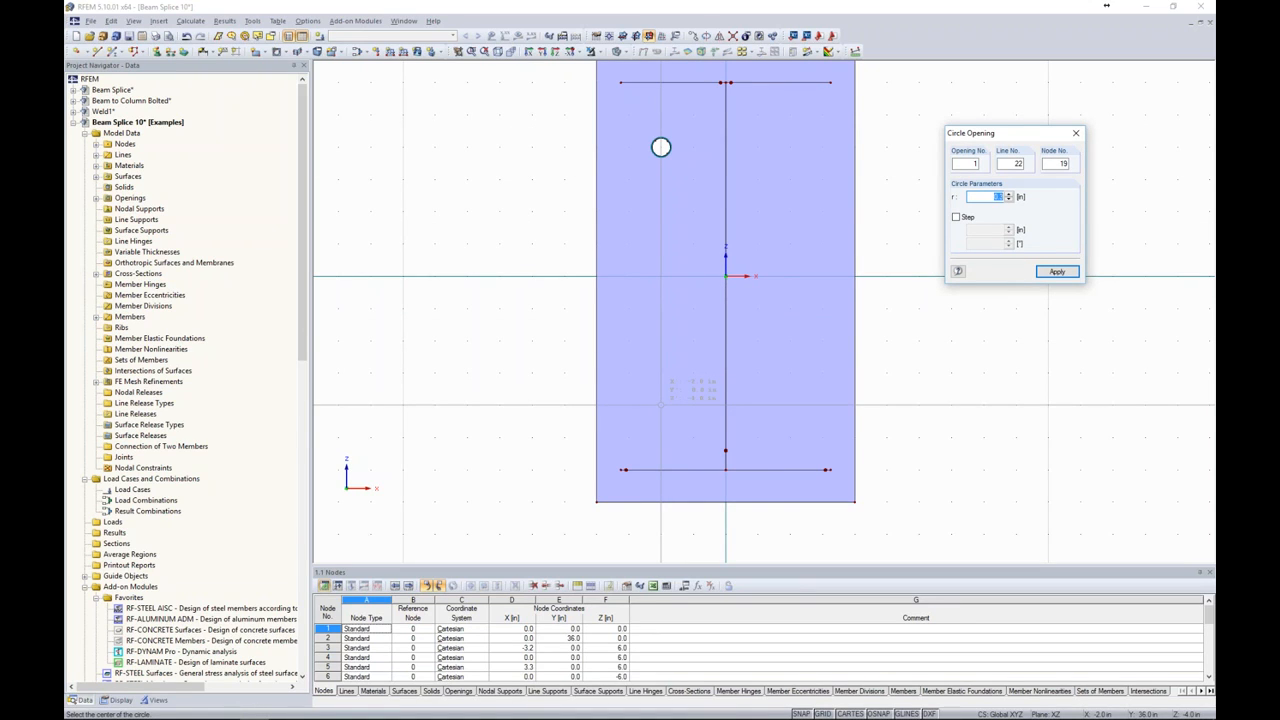
click(660, 405)
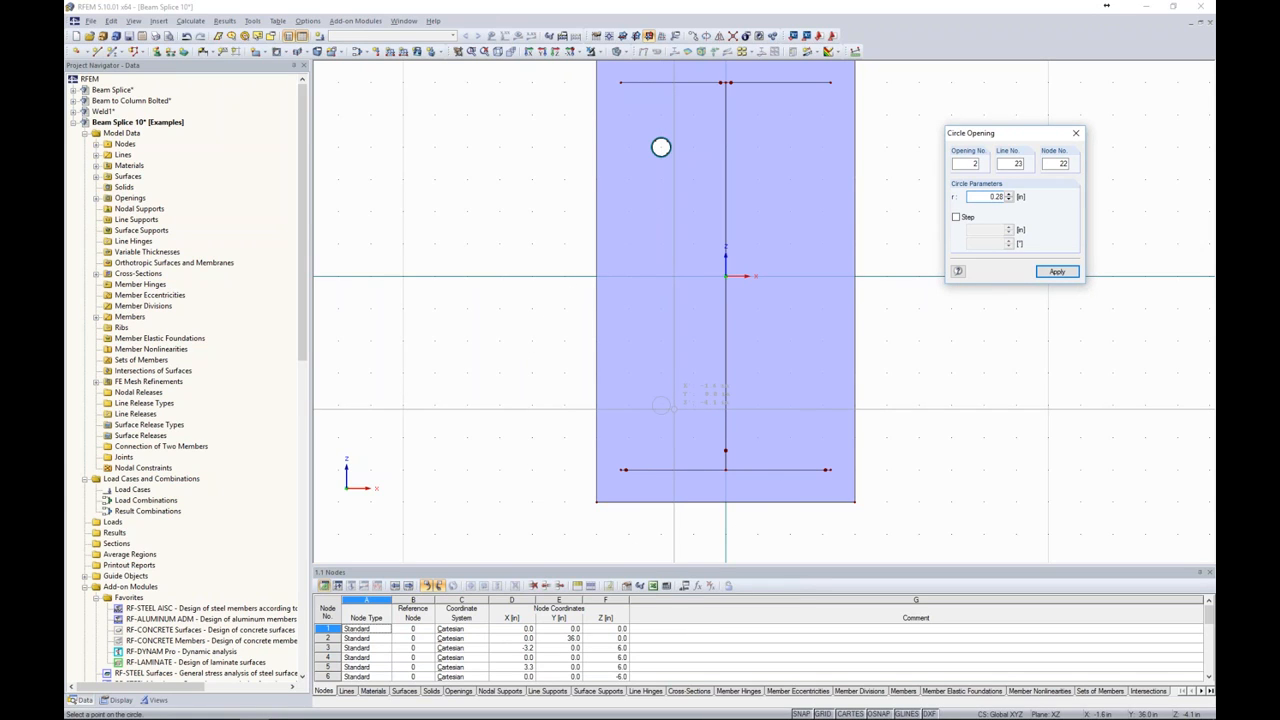
click(661, 404)
key(Escape)
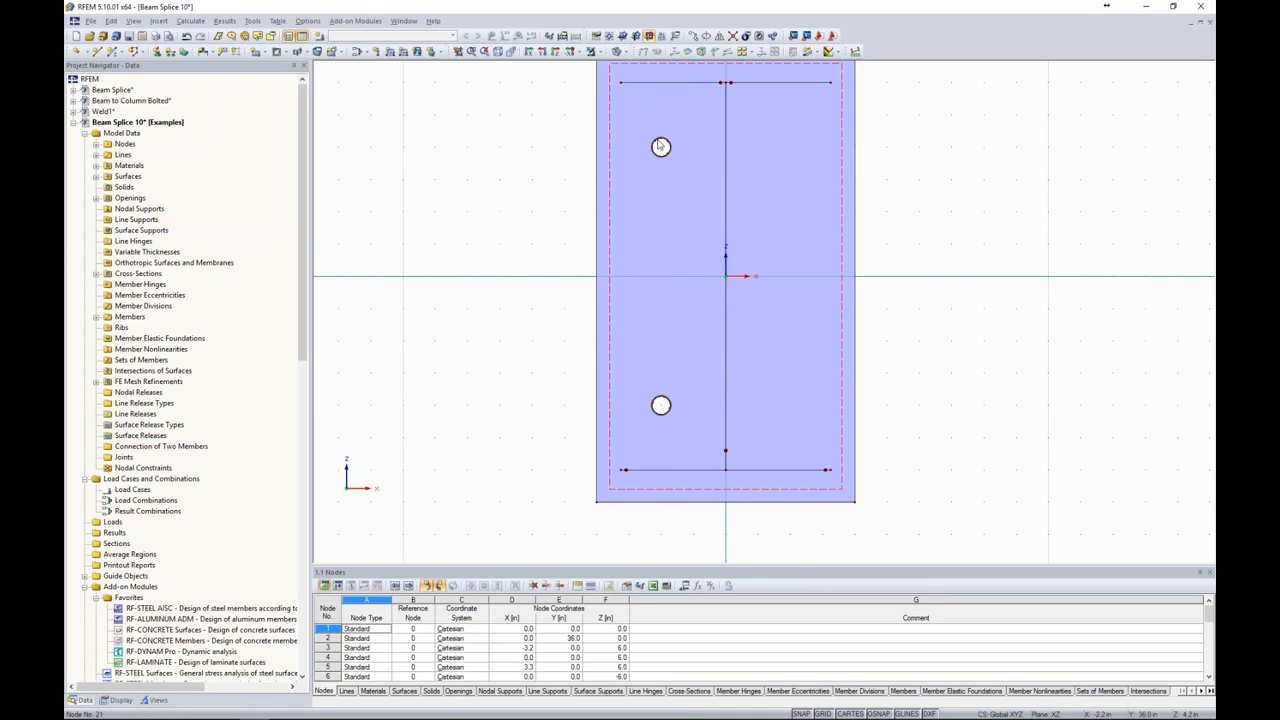
- Create intermediate nodes of type 'On Line' along the circular edge of the upper bolt hole at X -2, Z 4 in
scroll(660, 146, up, 5)
middle_drag(660, 149, 634, 257)
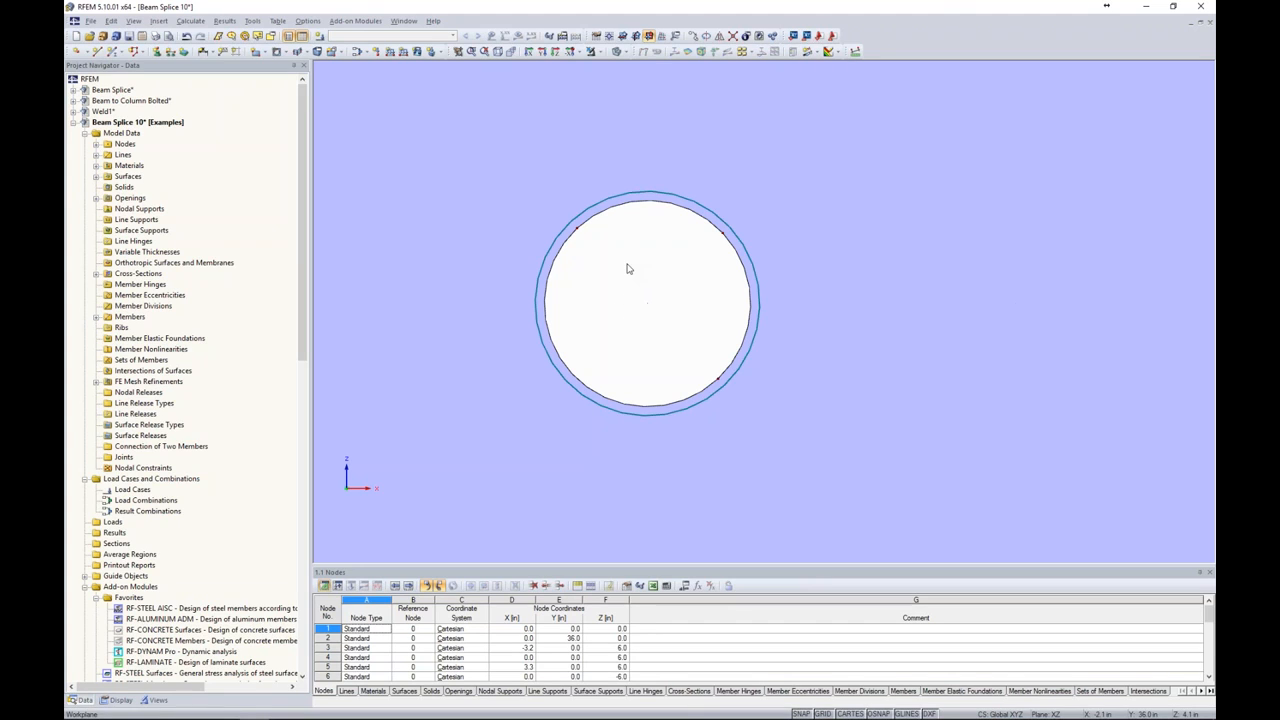
right_click(637, 206)
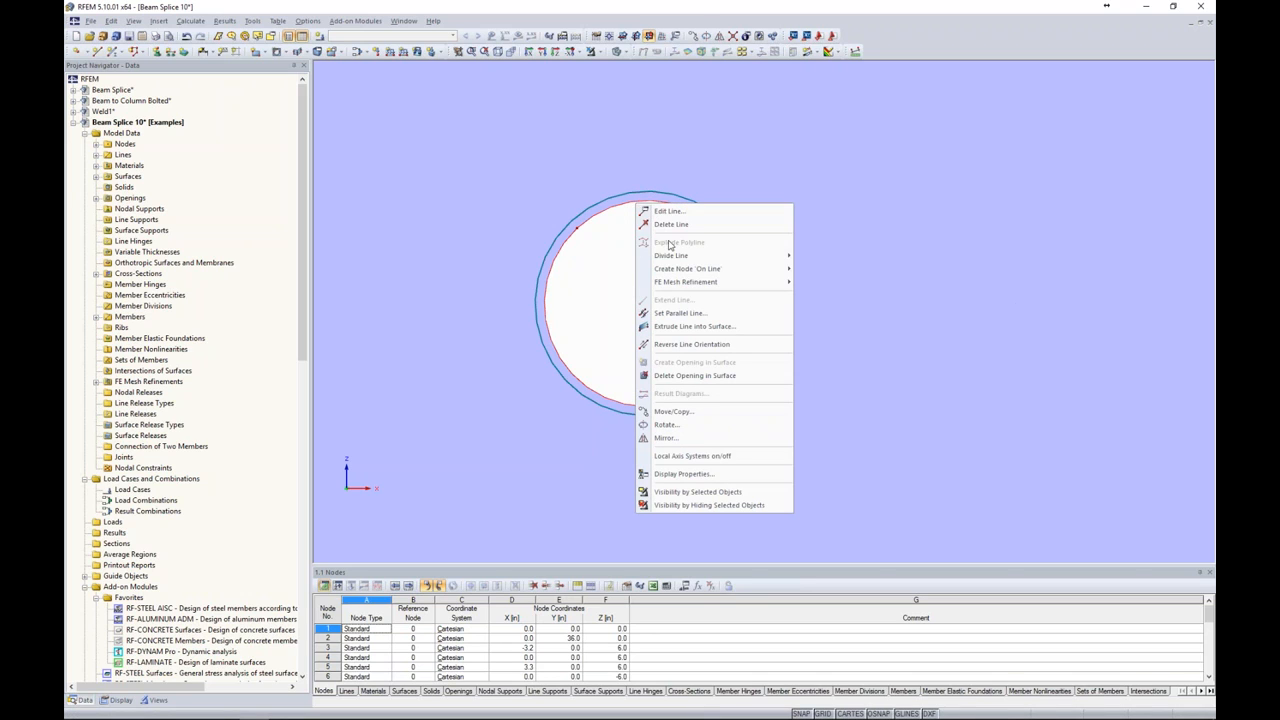
mouse_move(673, 270)
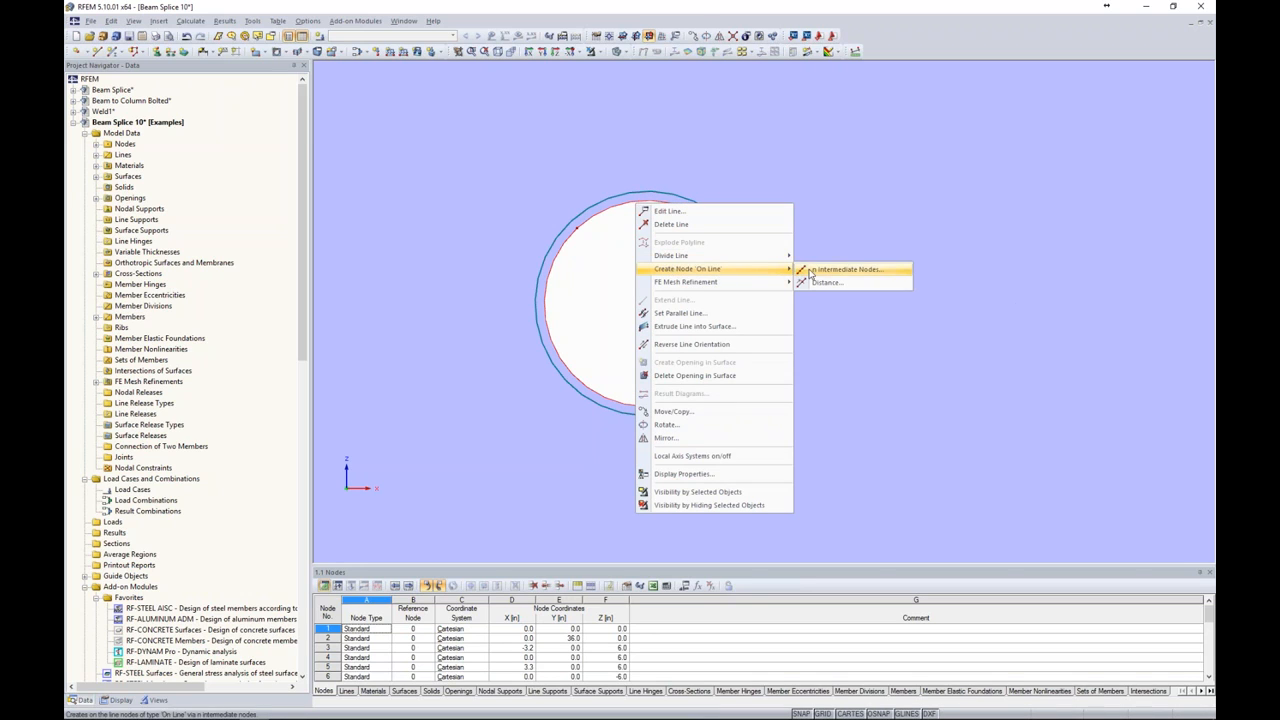
click(848, 269)
click(592, 331)
click(592, 331)
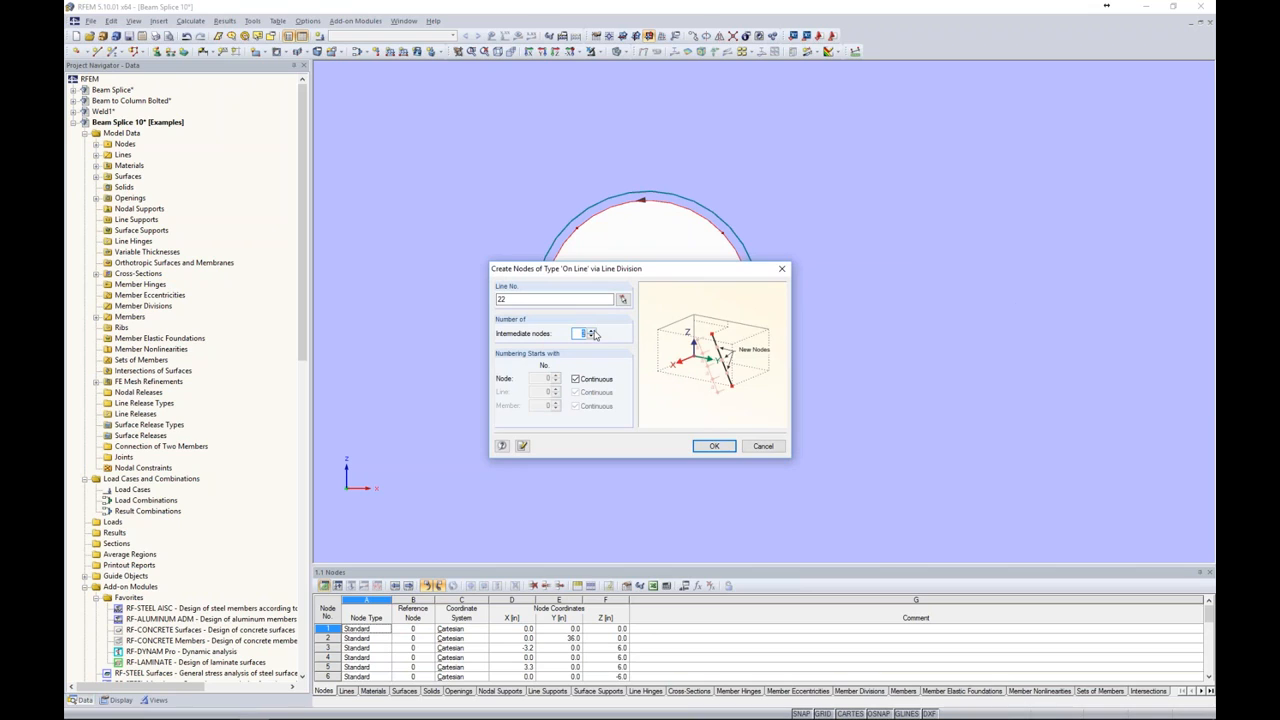
click(700, 447)
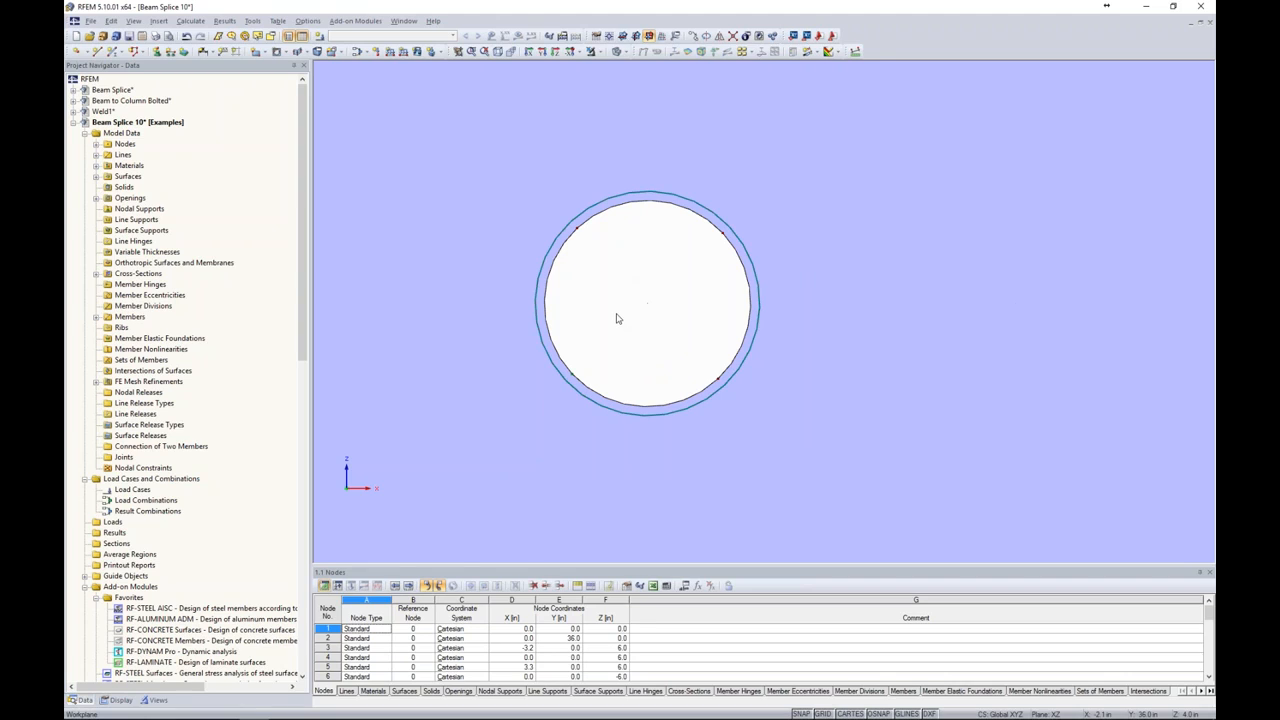
- Start a new single member and set its member type to Rigid
click(113, 51)
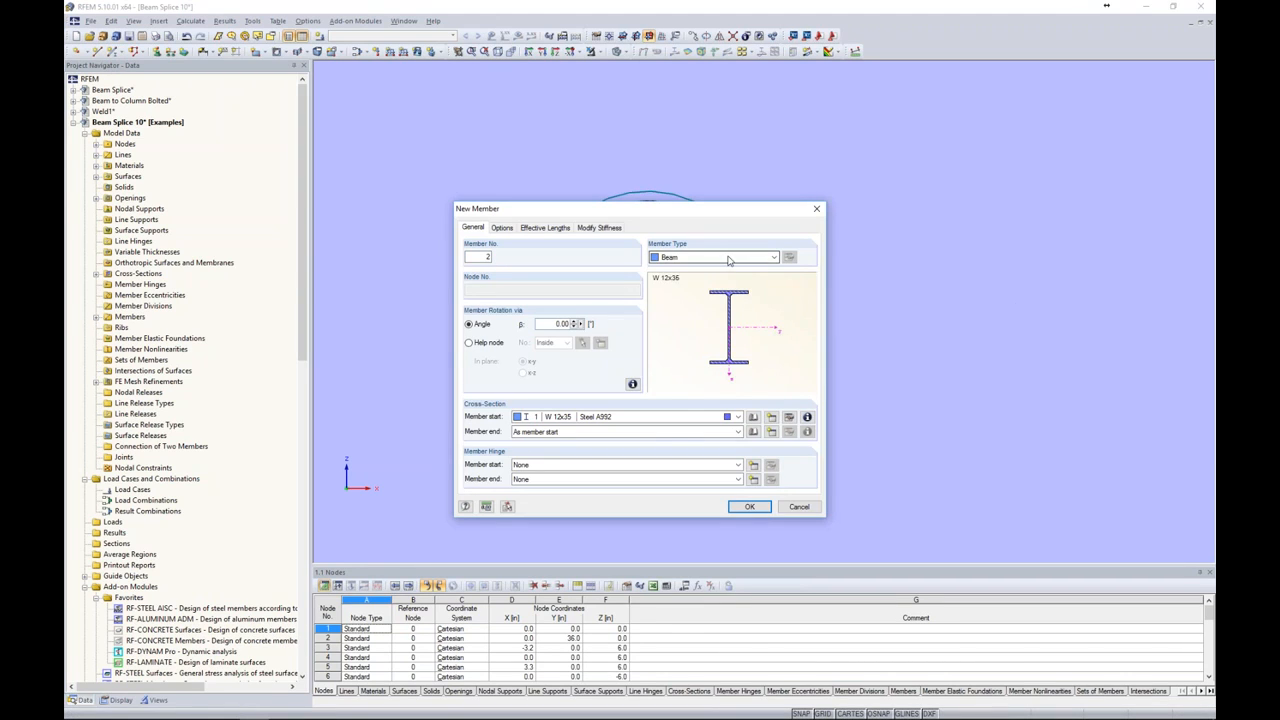
click(729, 258)
click(716, 278)
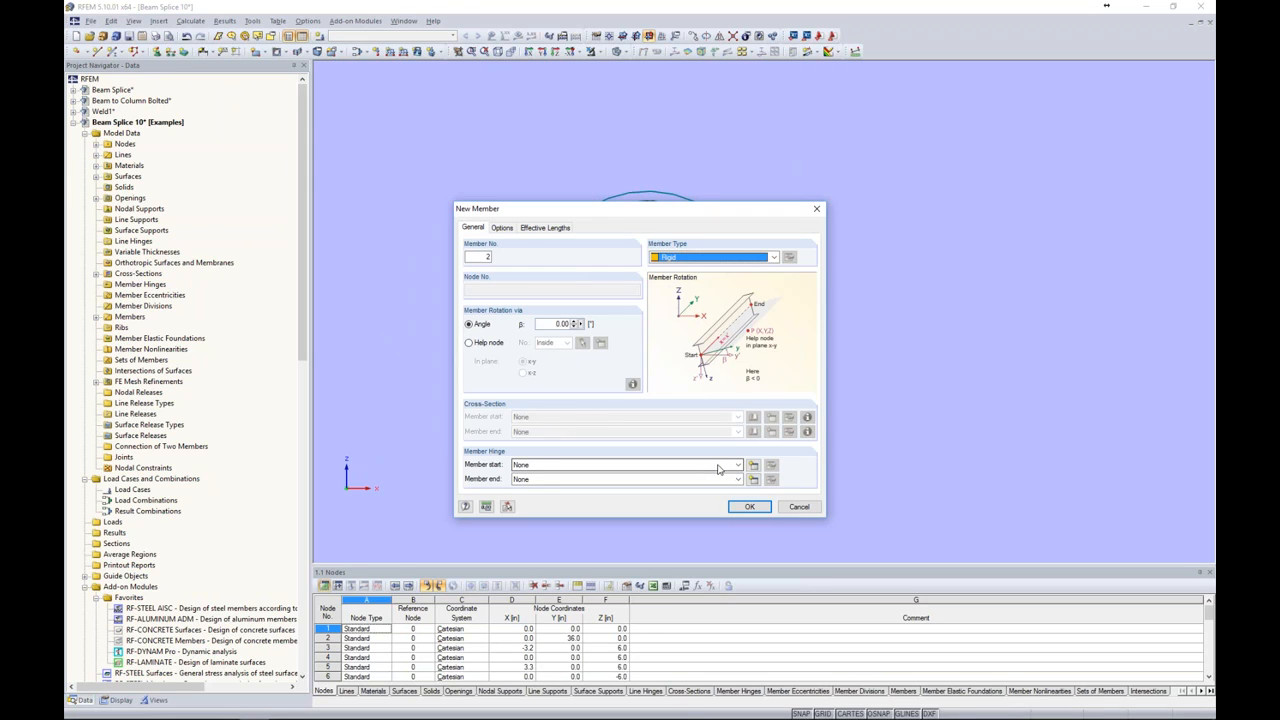
click(753, 467)
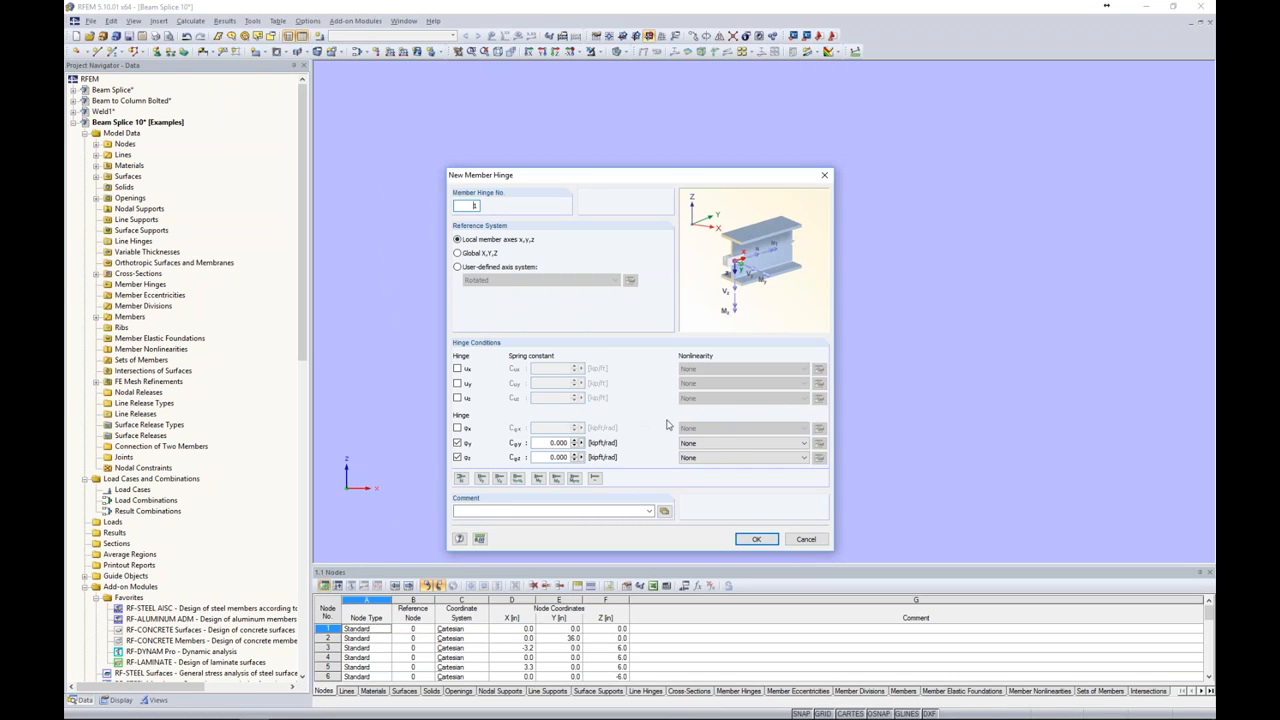
click(712, 443)
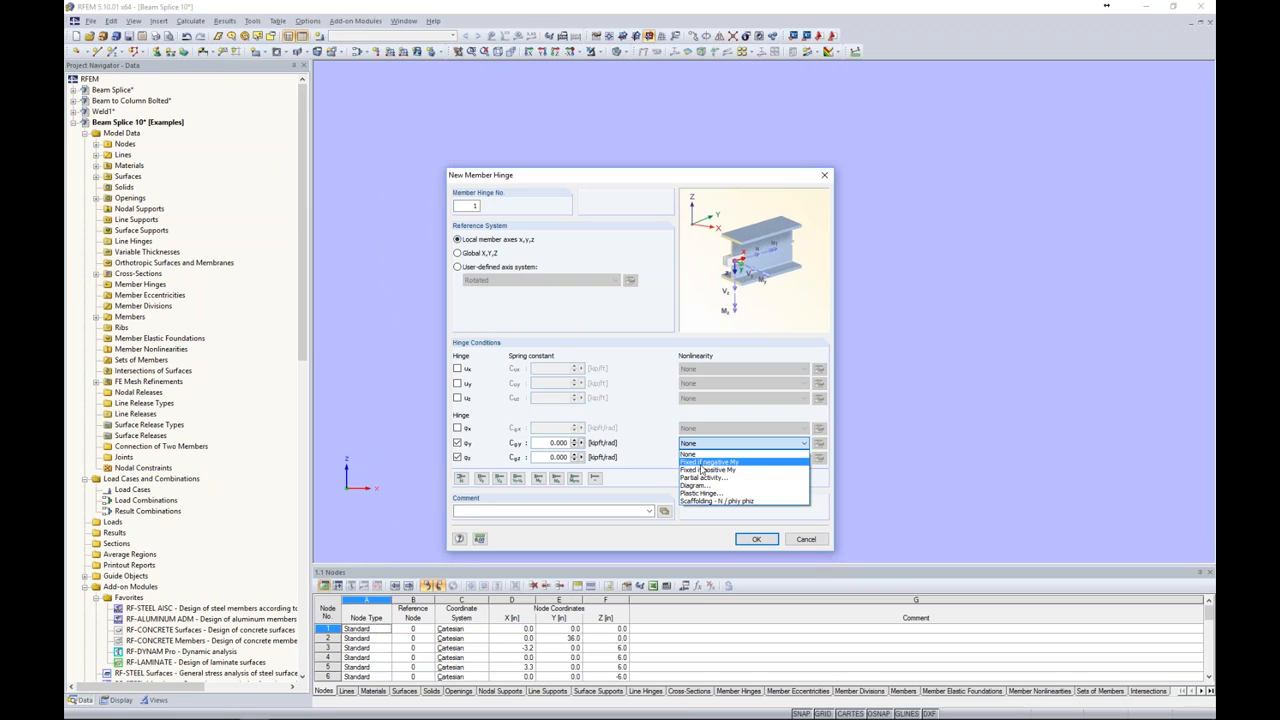
click(648, 434)
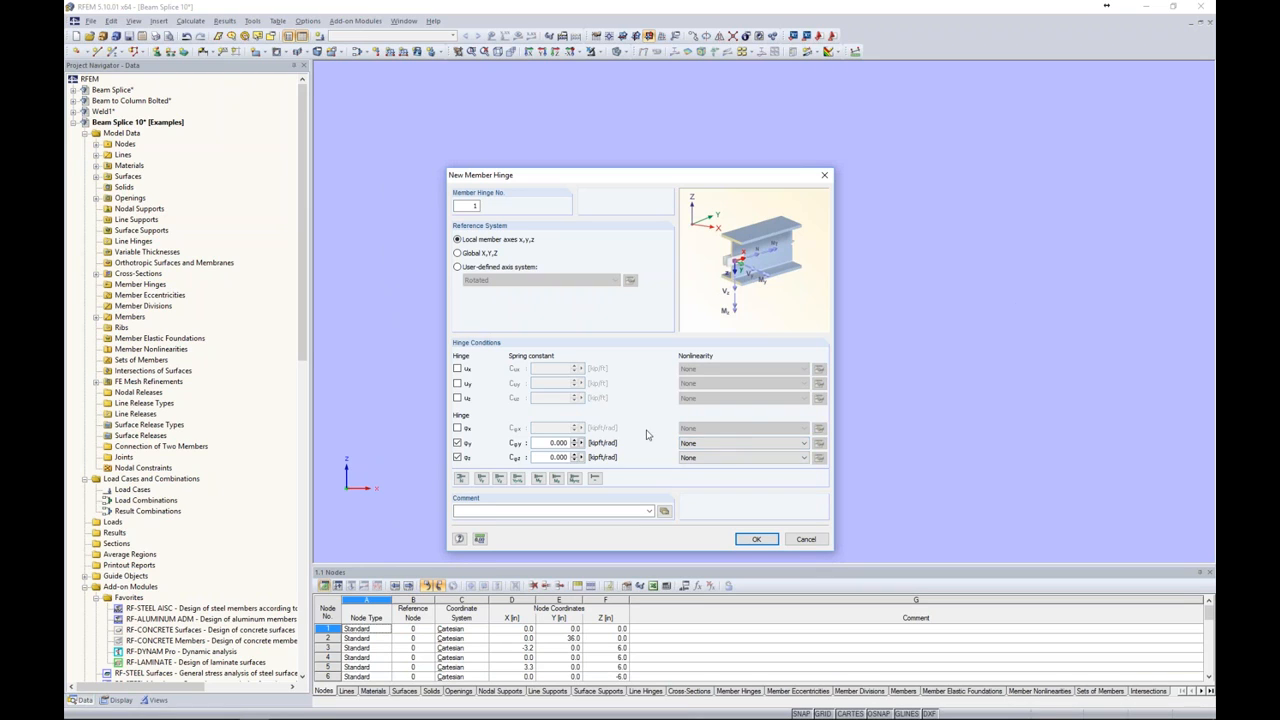
click(806, 539)
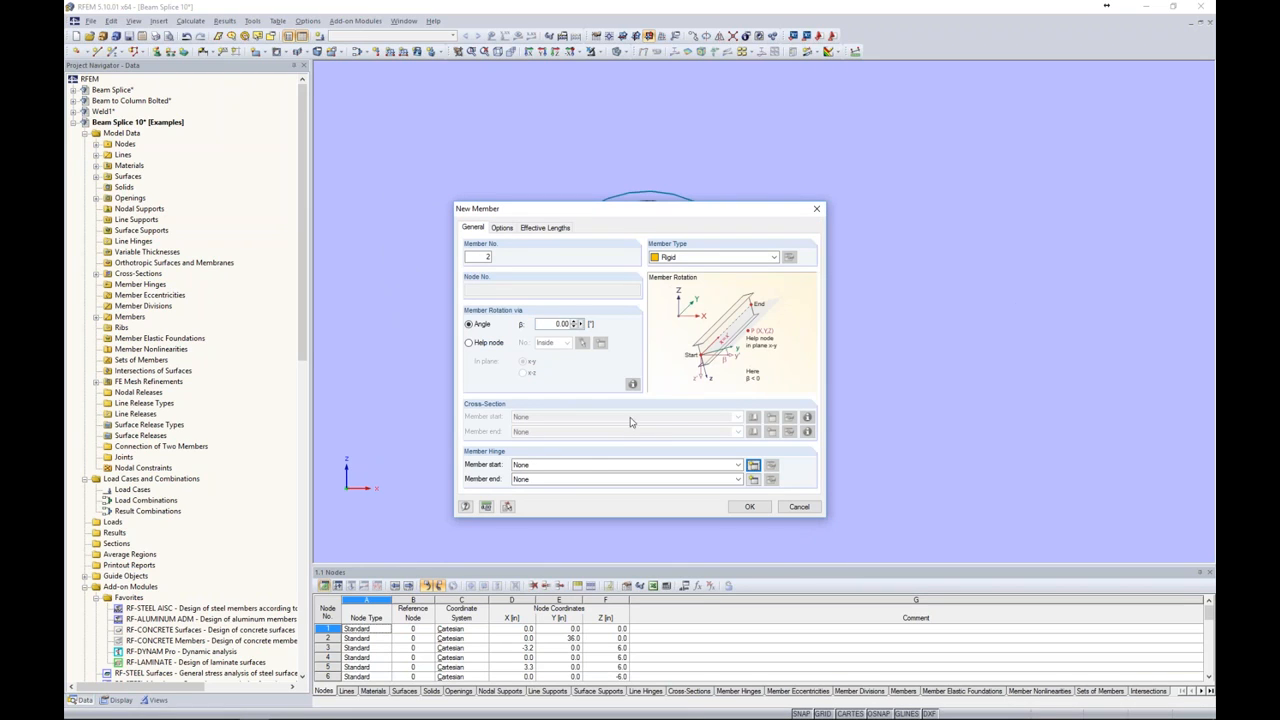
click(717, 258)
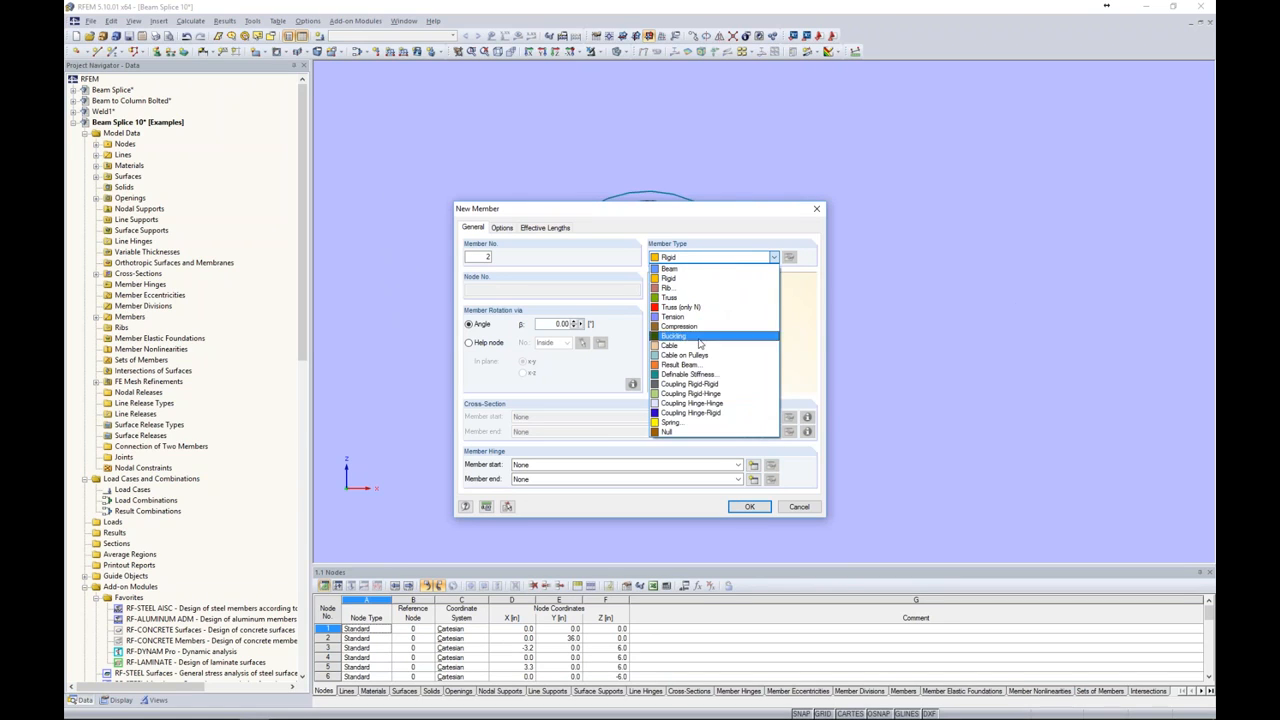
click(689, 403)
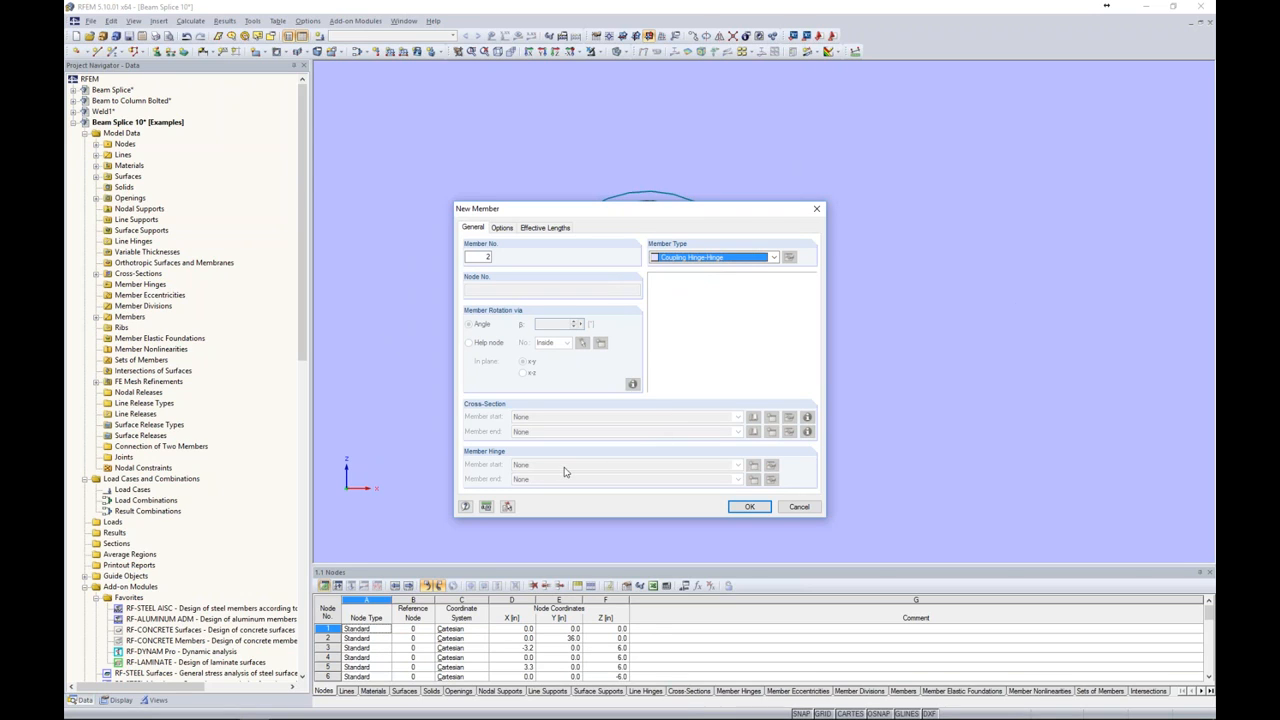
click(750, 258)
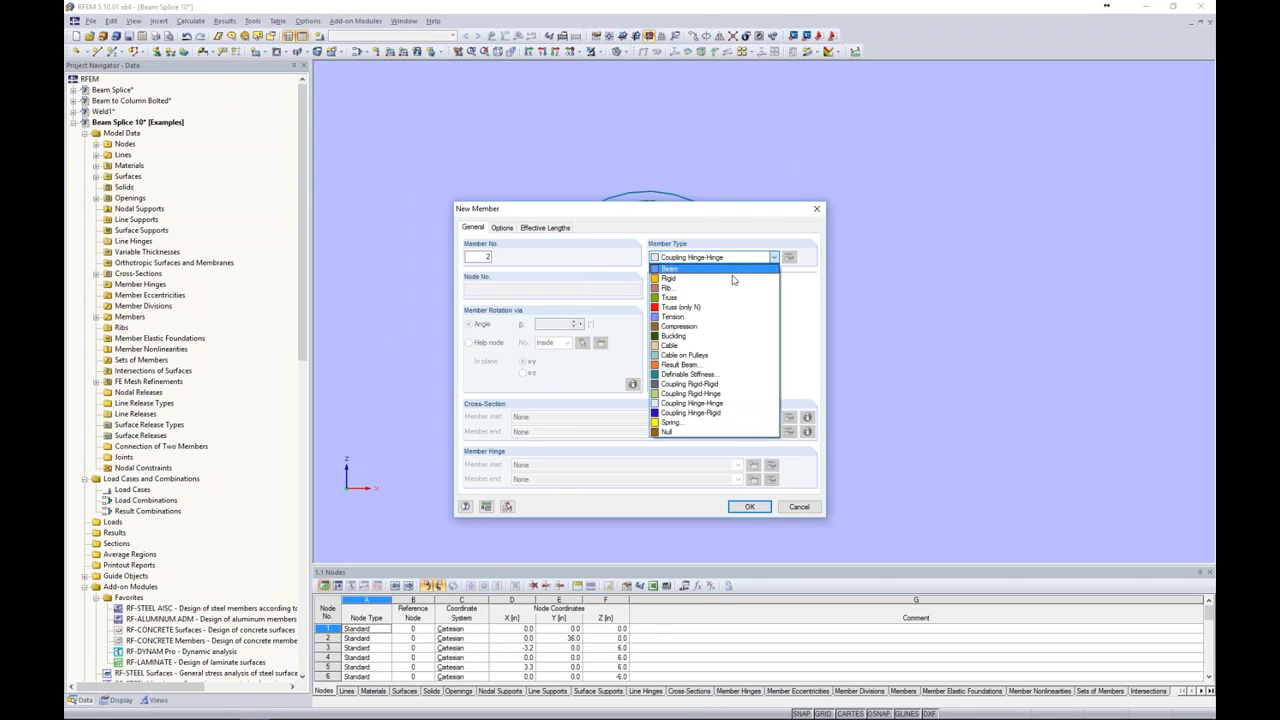
click(728, 279)
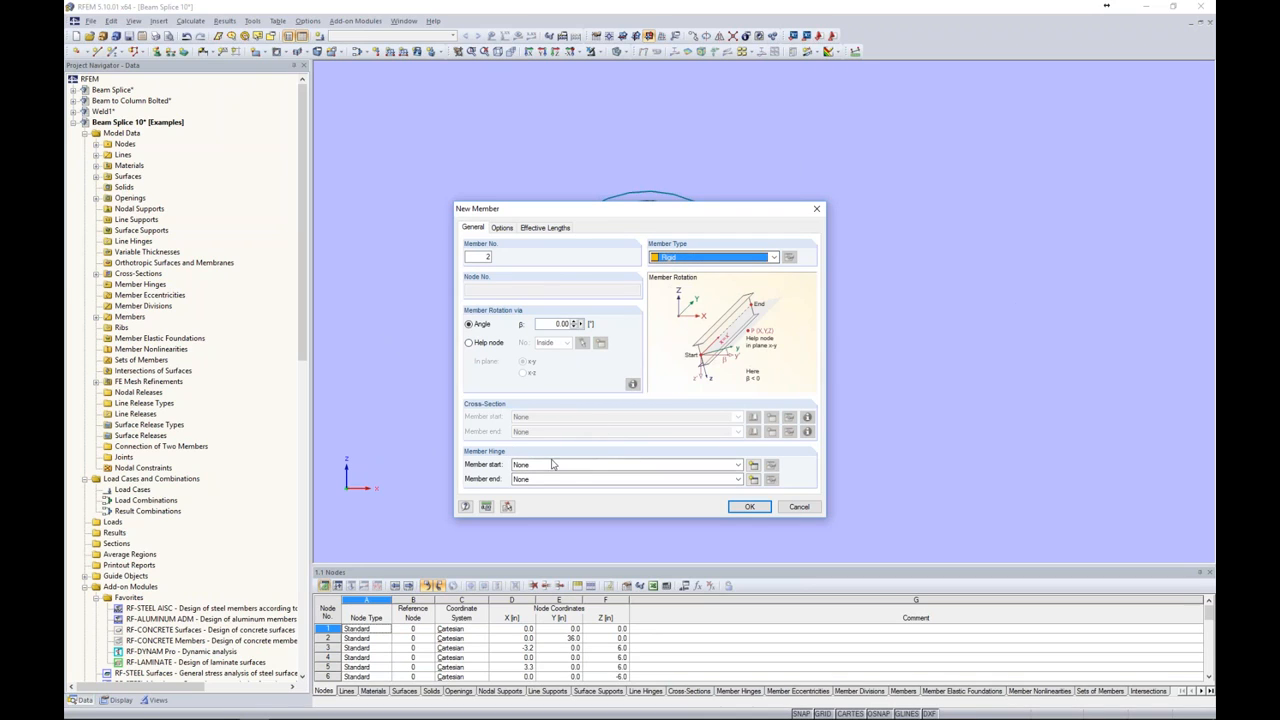
- Accept the Rigid member without hinges and draw four spokes connecting the upper bolt hole's center to its edge nodes
click(749, 508)
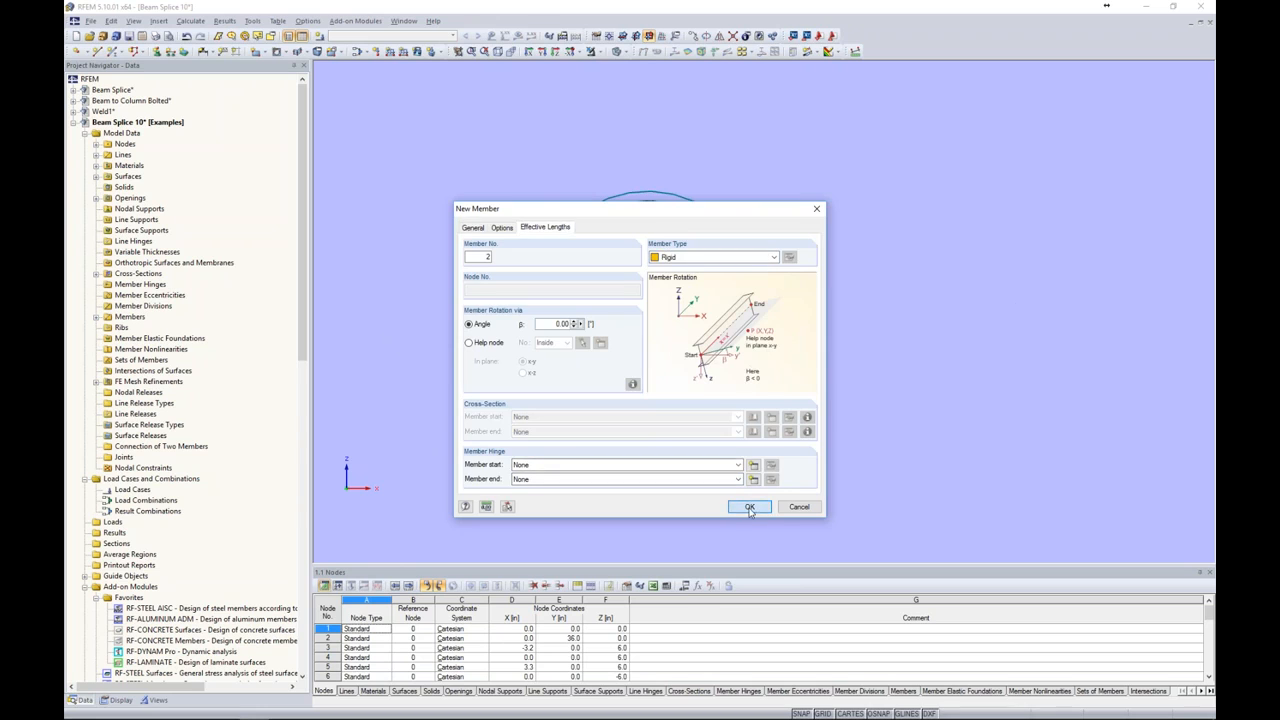
click(647, 303)
click(720, 233)
click(717, 378)
click(647, 303)
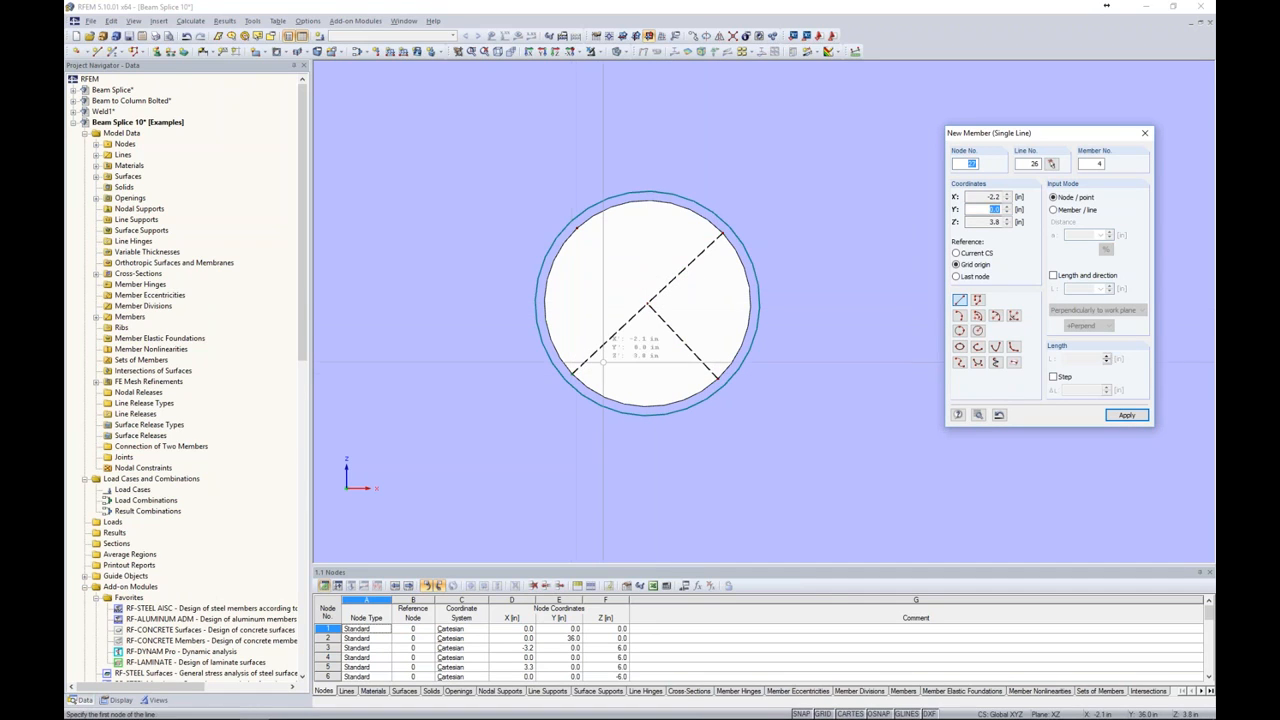
click(647, 303)
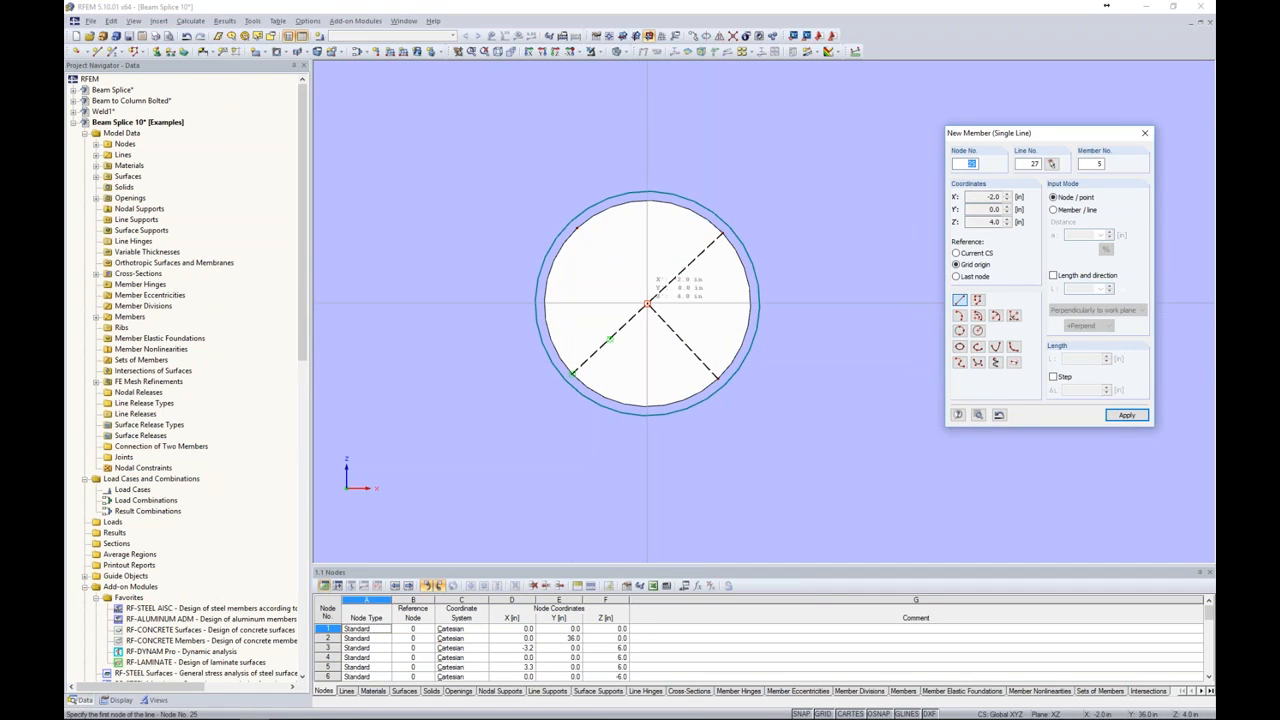
click(577, 229)
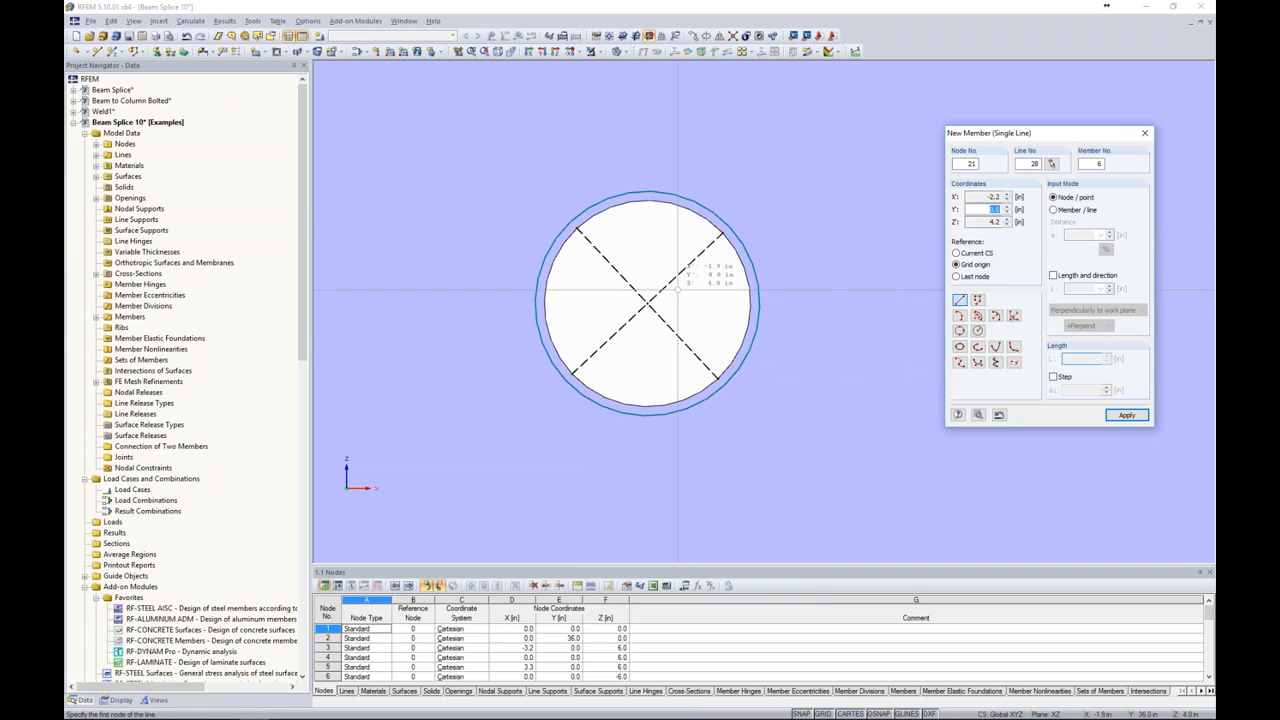
key(Escape)
- Copy the four rigid members from the upper bolt hole into the lower hole at X -2, Z -4 in
scroll(703, 311, down, 3)
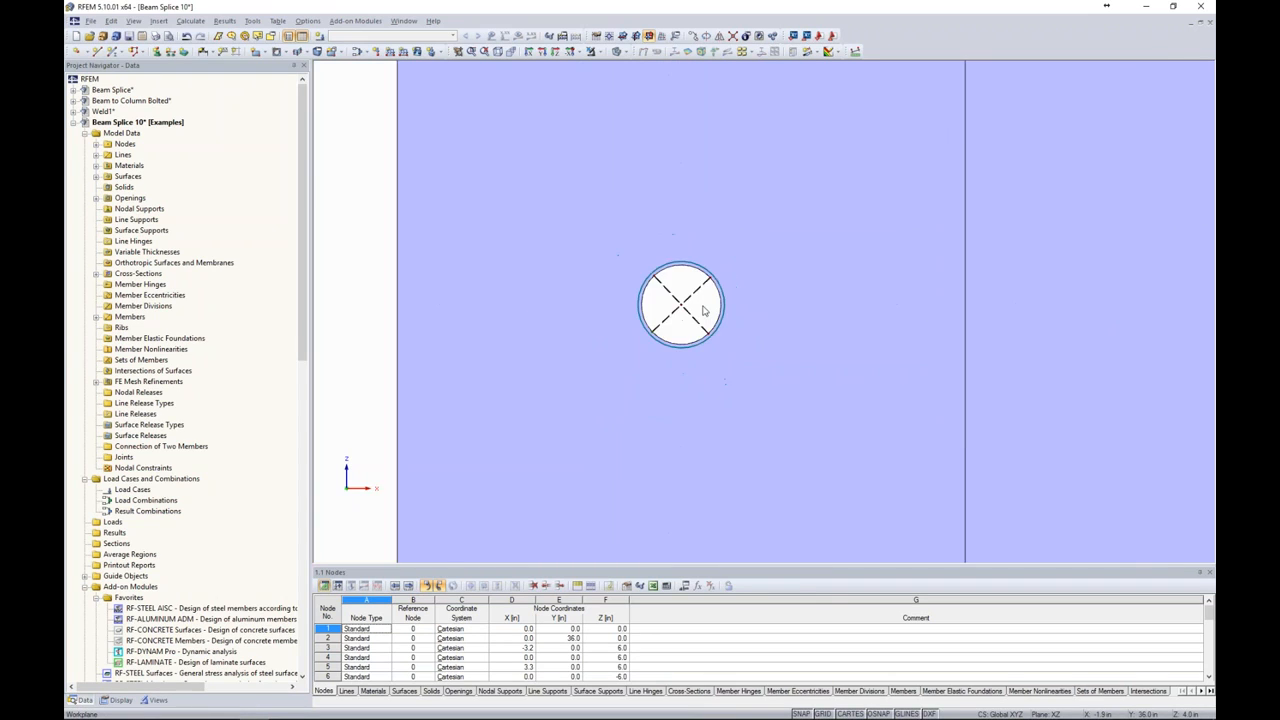
scroll(703, 311, down, 1)
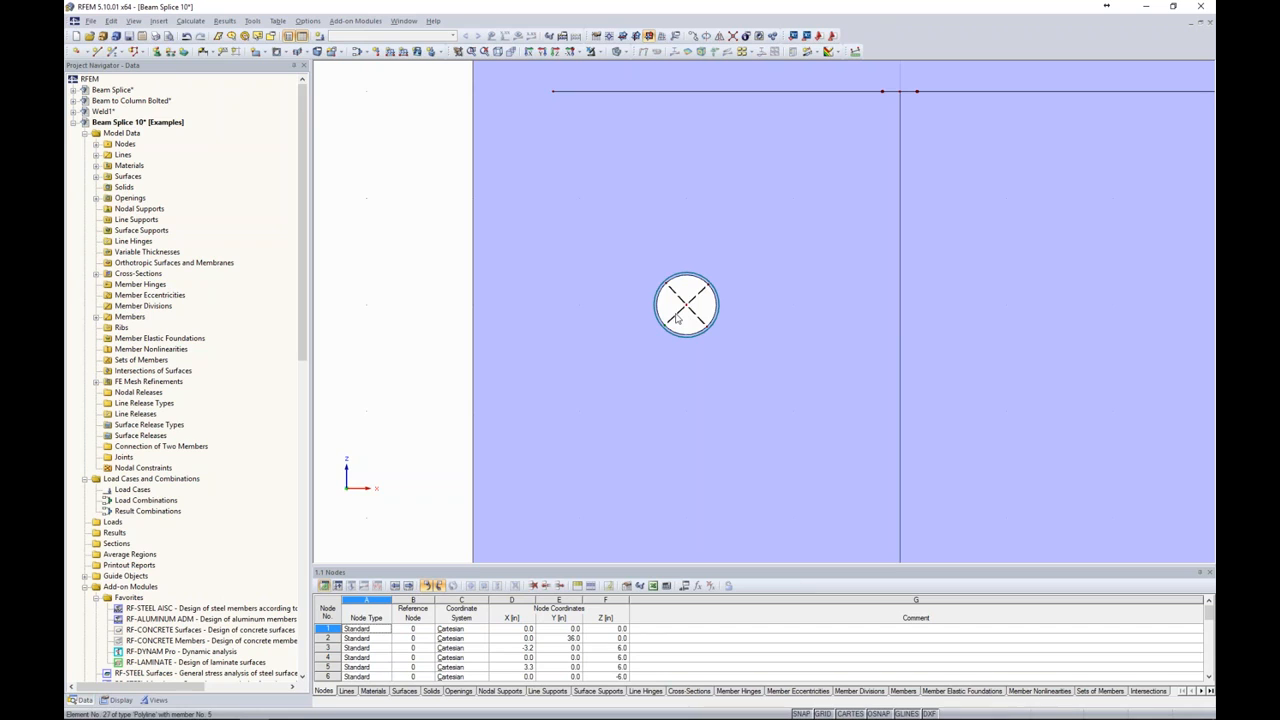
drag(694, 324, 678, 297)
scroll(678, 297, down, 1)
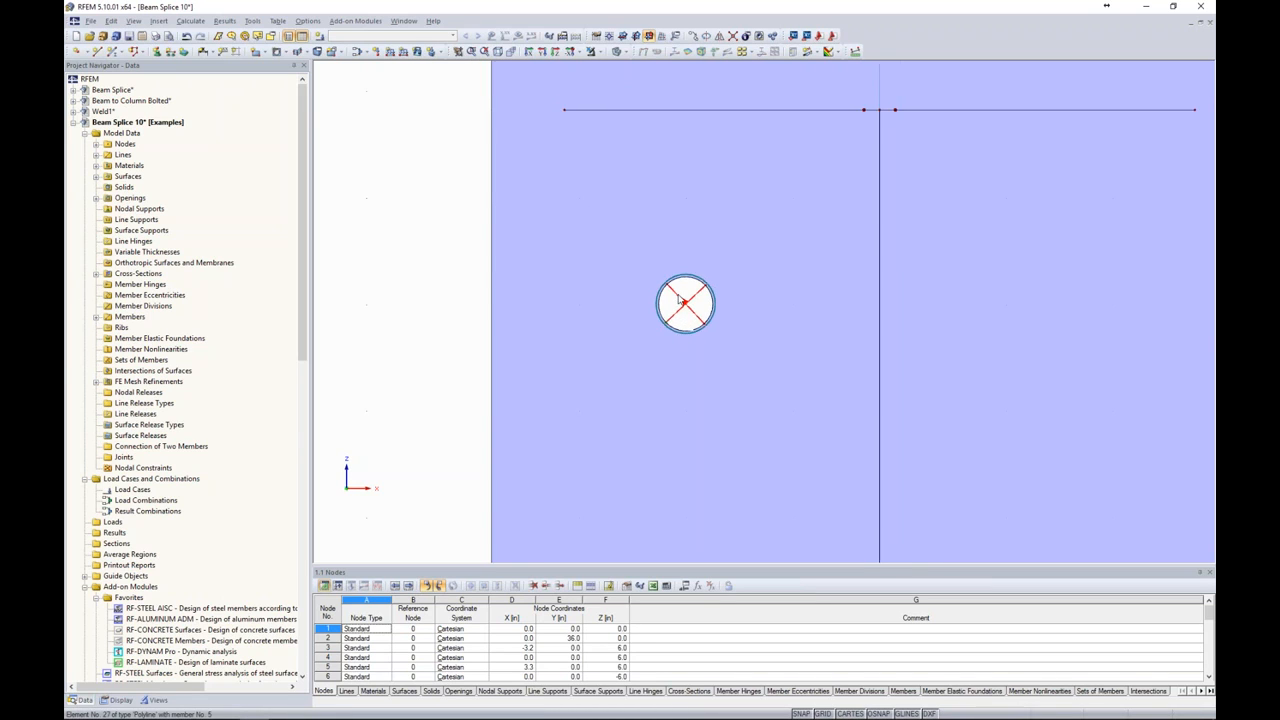
scroll(680, 298, down, 3)
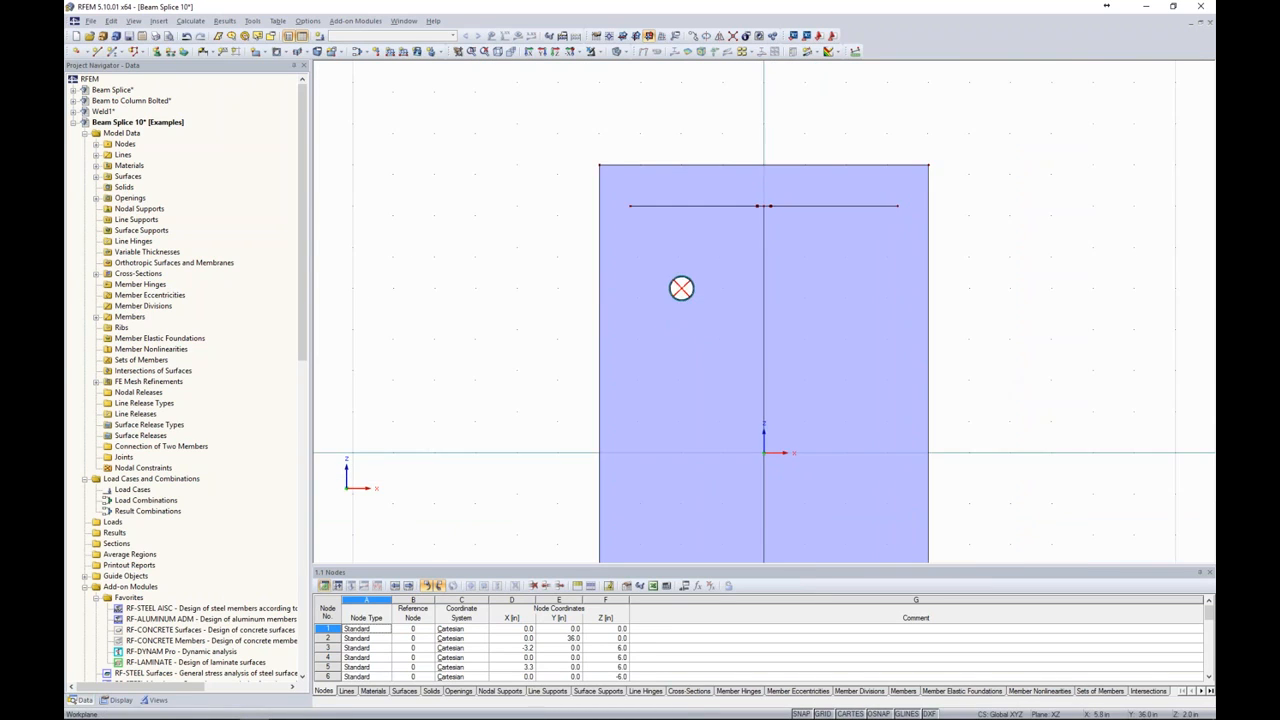
middle_drag(681, 288, 657, 177)
click(657, 177)
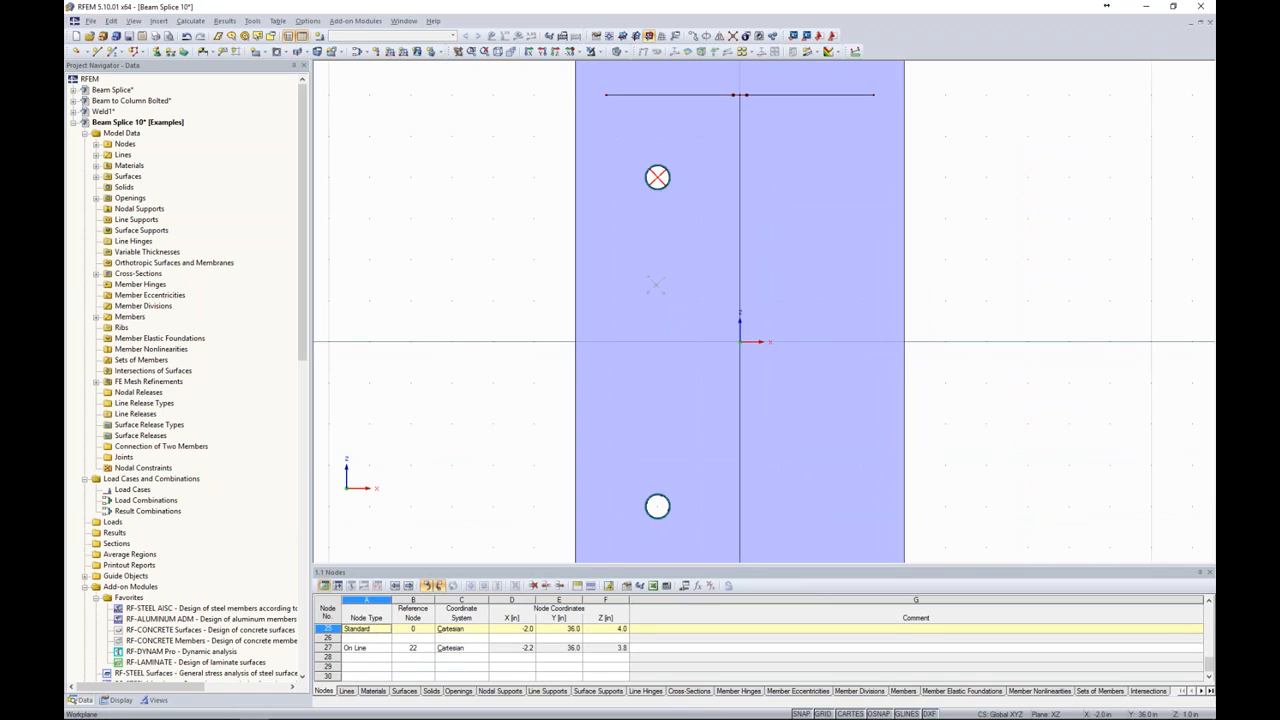
click(657, 506)
ctrl+middle_drag(996, 450, 972, 400)
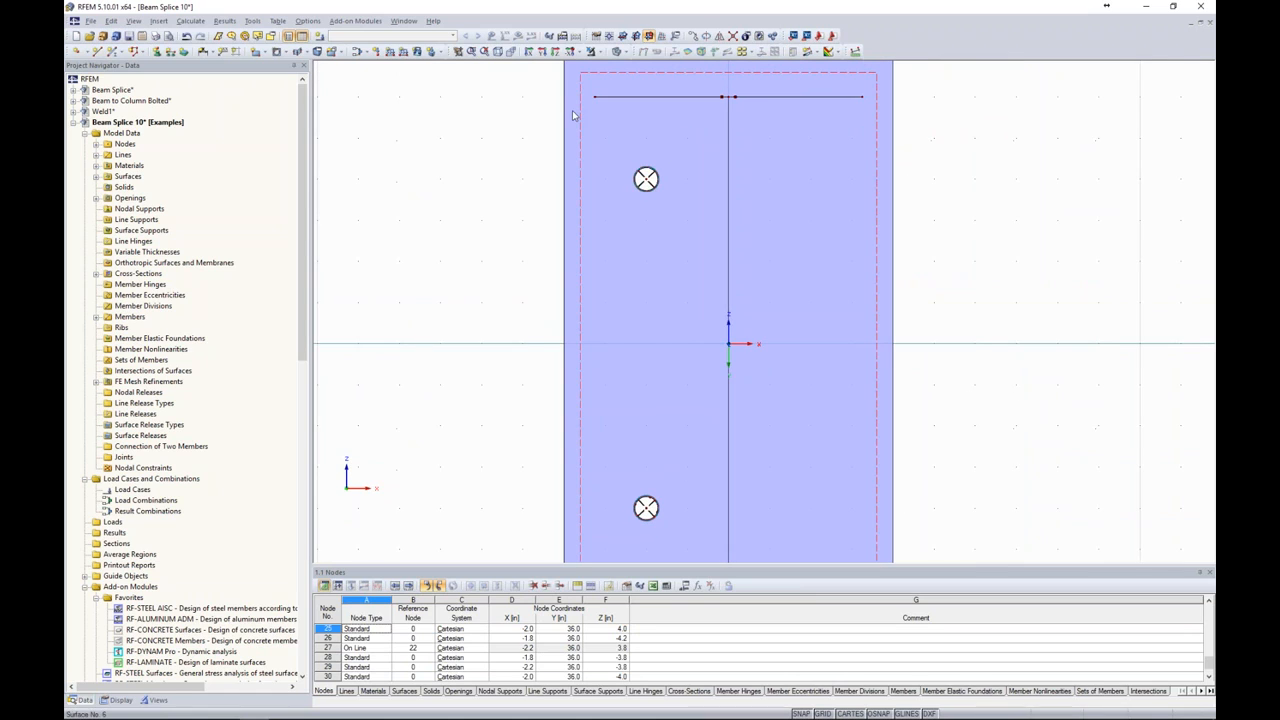
- In wireframe display, copy both bolt holes with their rigid members about 4 in along X to the other side of the web
click(542, 51)
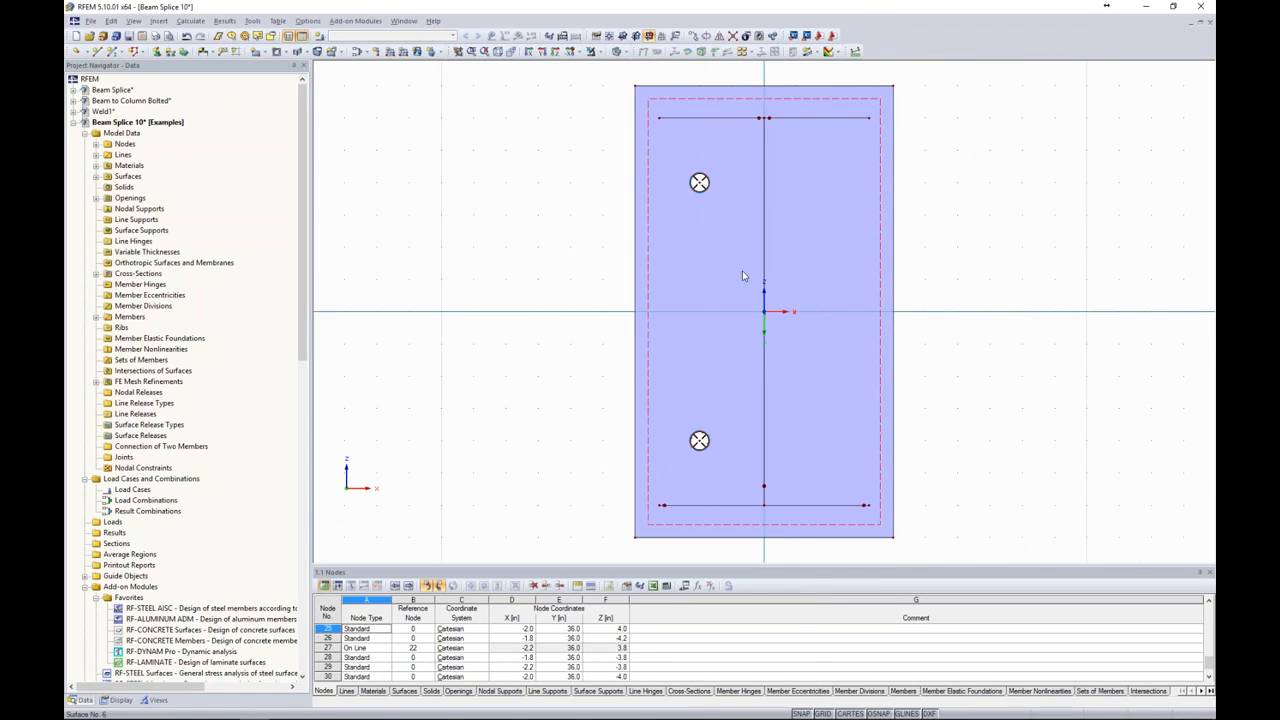
click(621, 51)
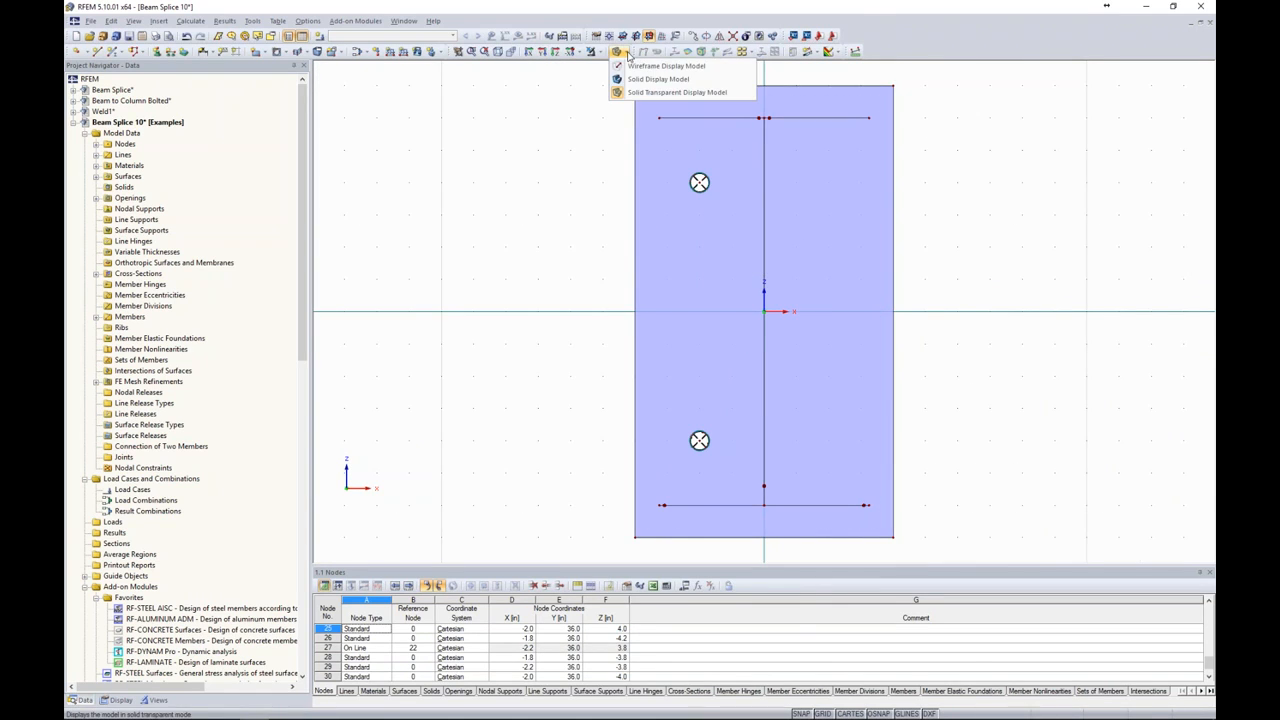
click(630, 66)
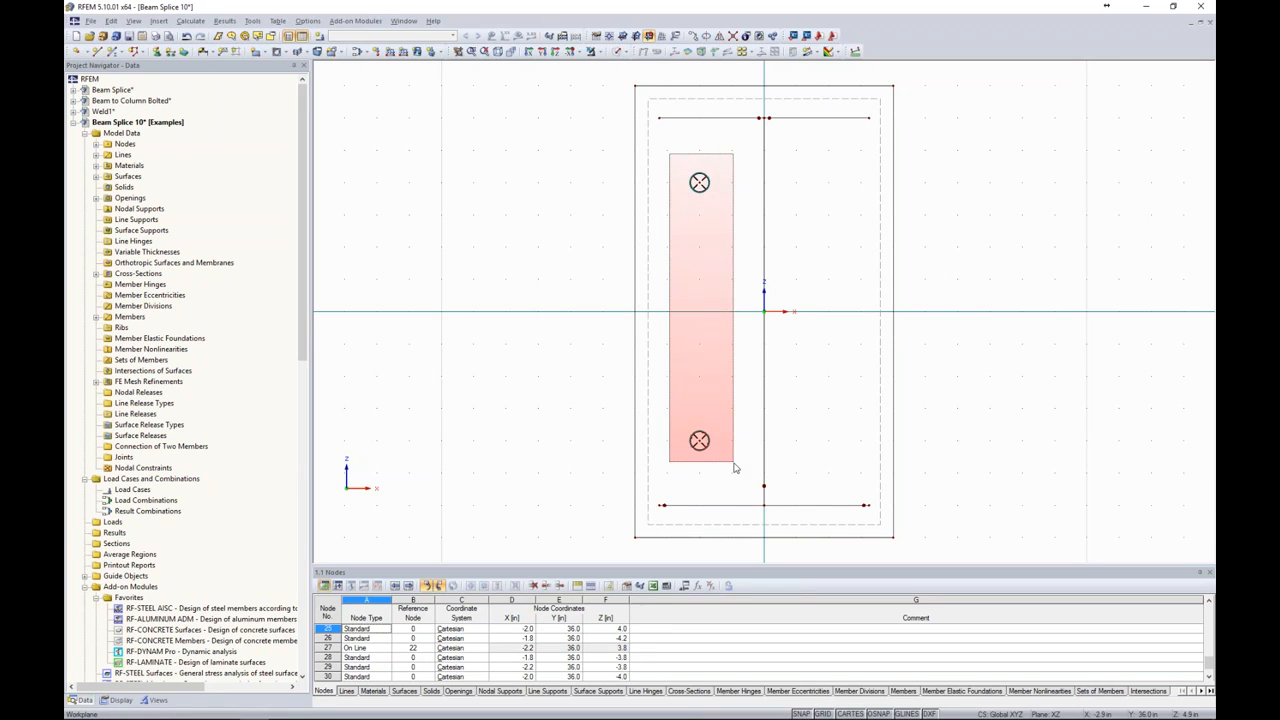
drag(734, 463, 734, 465)
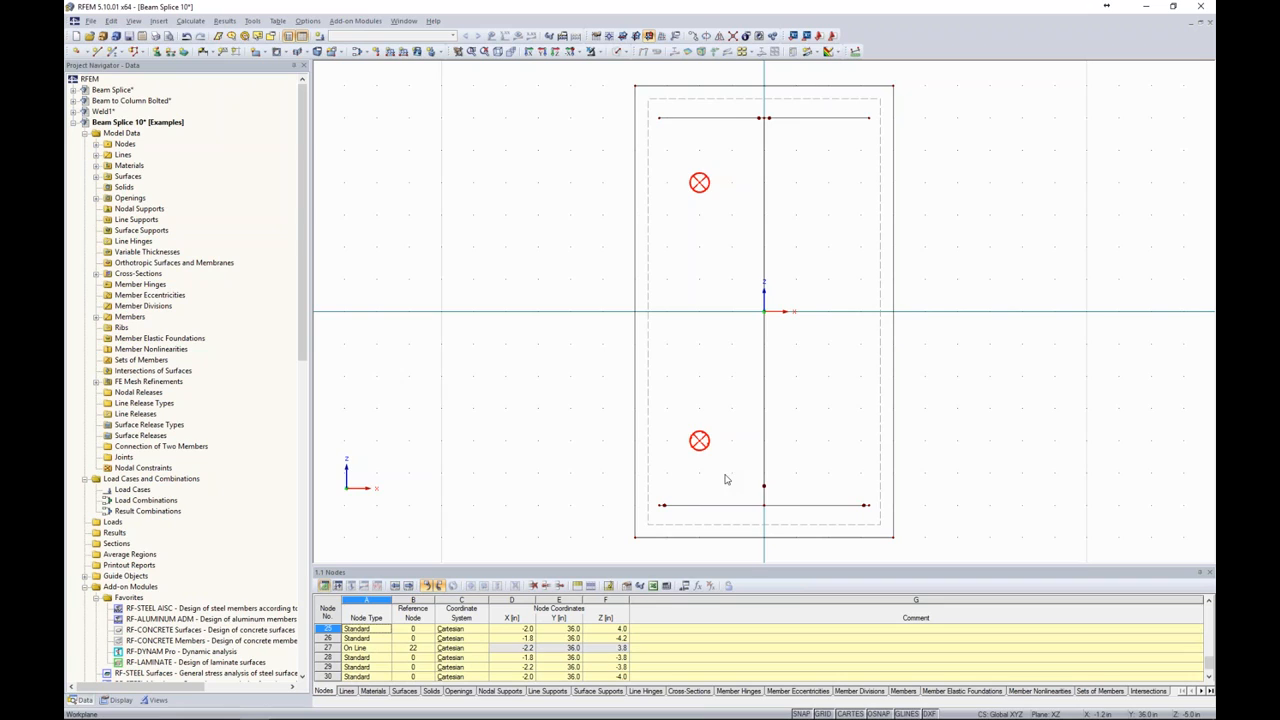
ctrl+drag(702, 443, 830, 440)
click(970, 432)
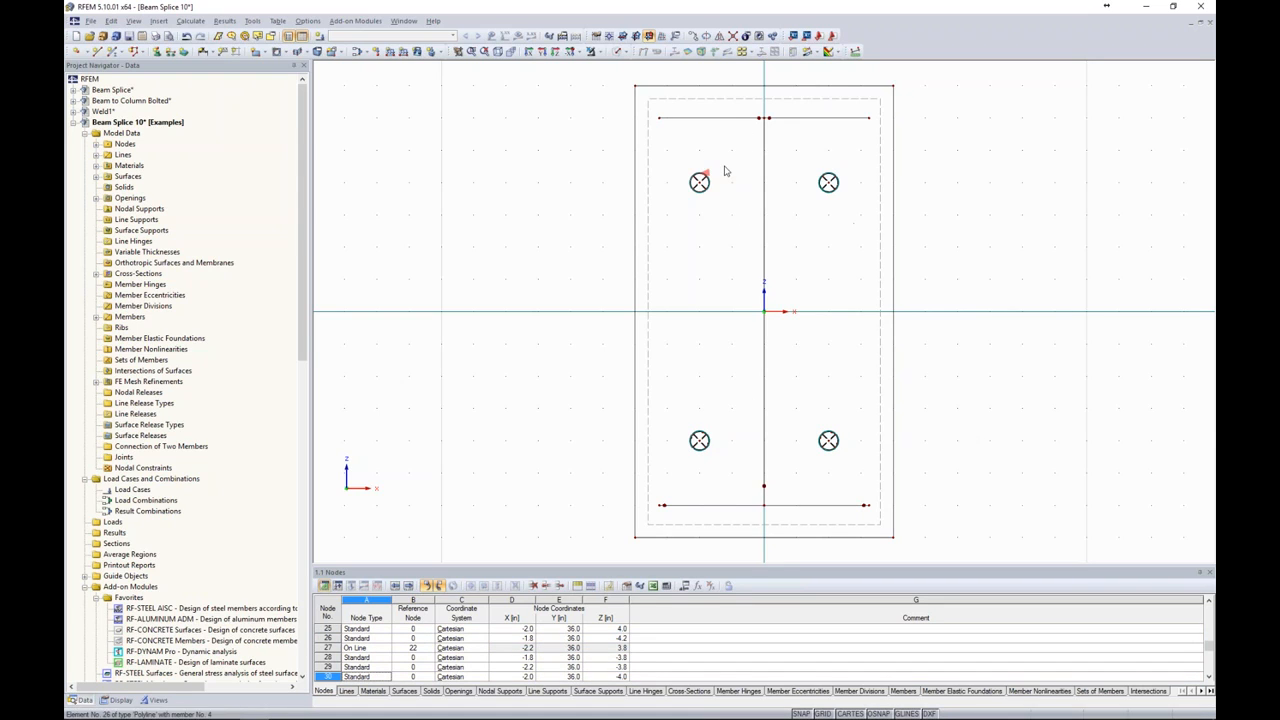
- Switch to the Solid Transparent display model and view the beam and its four-hole end plate in 3D
mouse_move(836, 441)
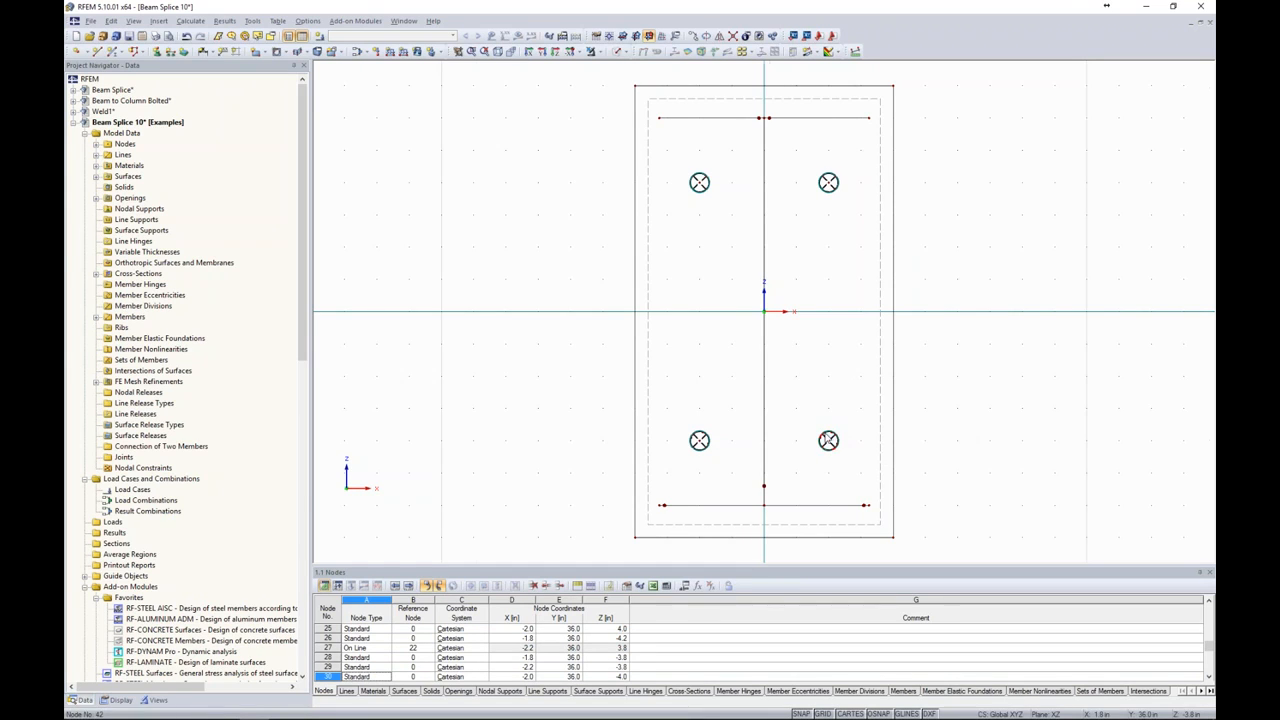
scroll(829, 438, down, 1)
click(626, 54)
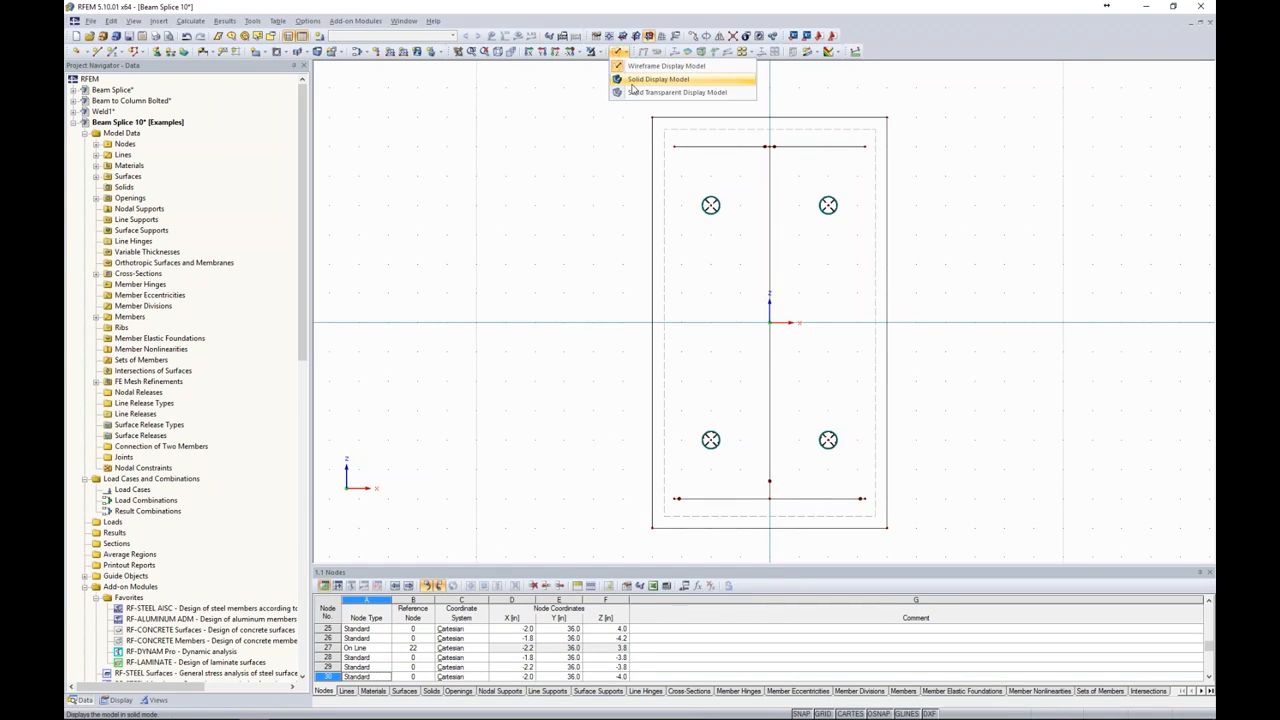
click(634, 95)
ctrl+middle_drag(884, 274, 838, 286)
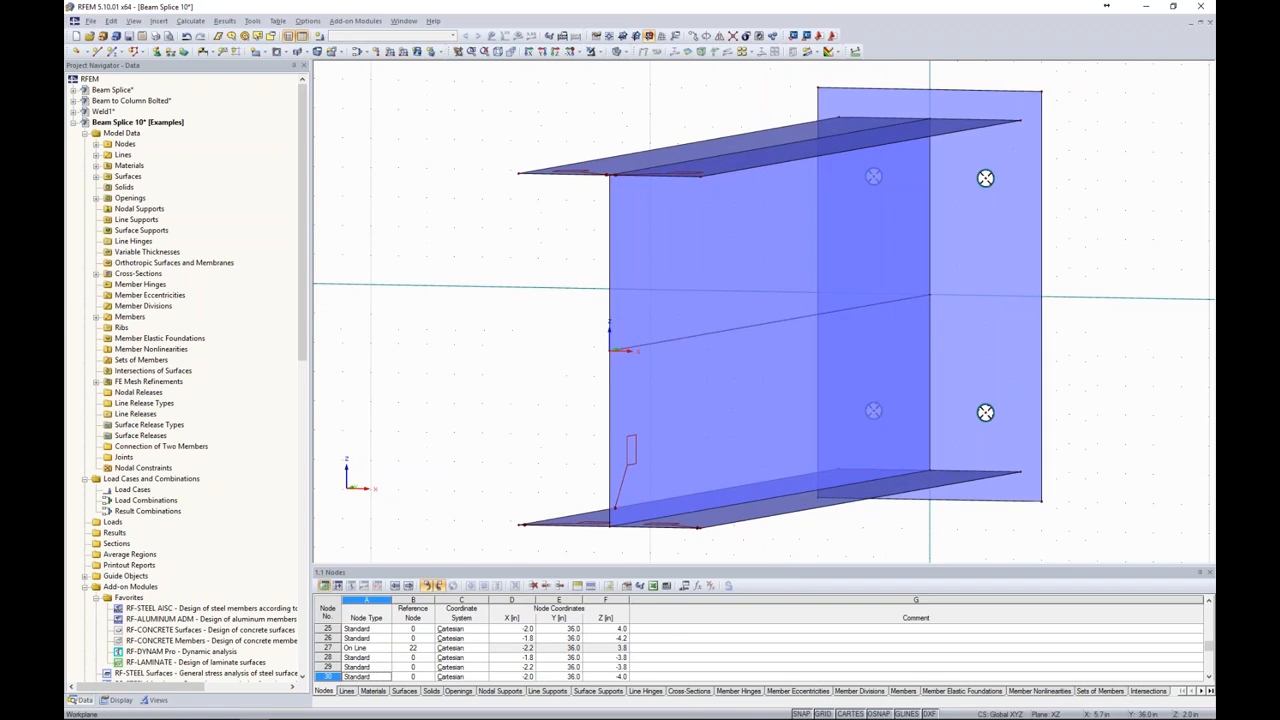
scroll(980, 249, down, 3)
middle_drag(1058, 292, 951, 309)
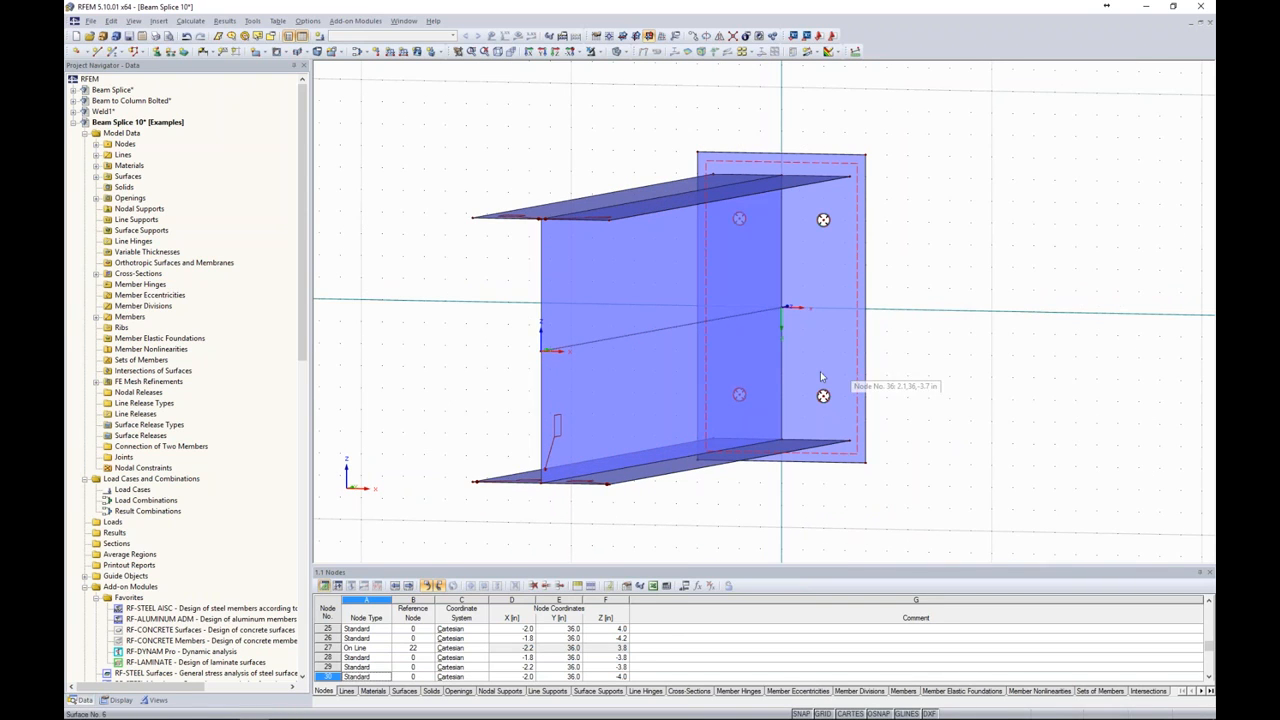
mouse_move(858, 333)
ctrl+middle_down()
mouse_move(957, 351)
mouse_move(860, 354)
ctrl+middle_up()
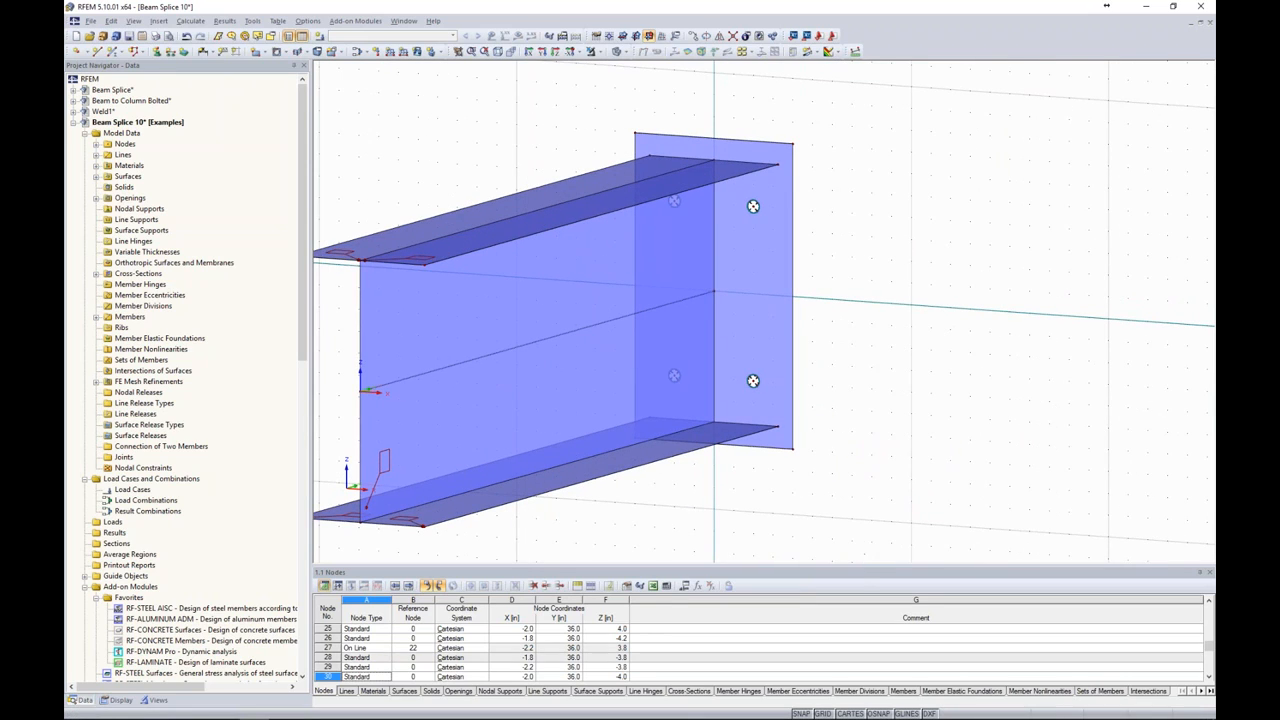
- Hide the grid and extrude the end plate surface into a solid with a height of 0.5 in
click(823, 714)
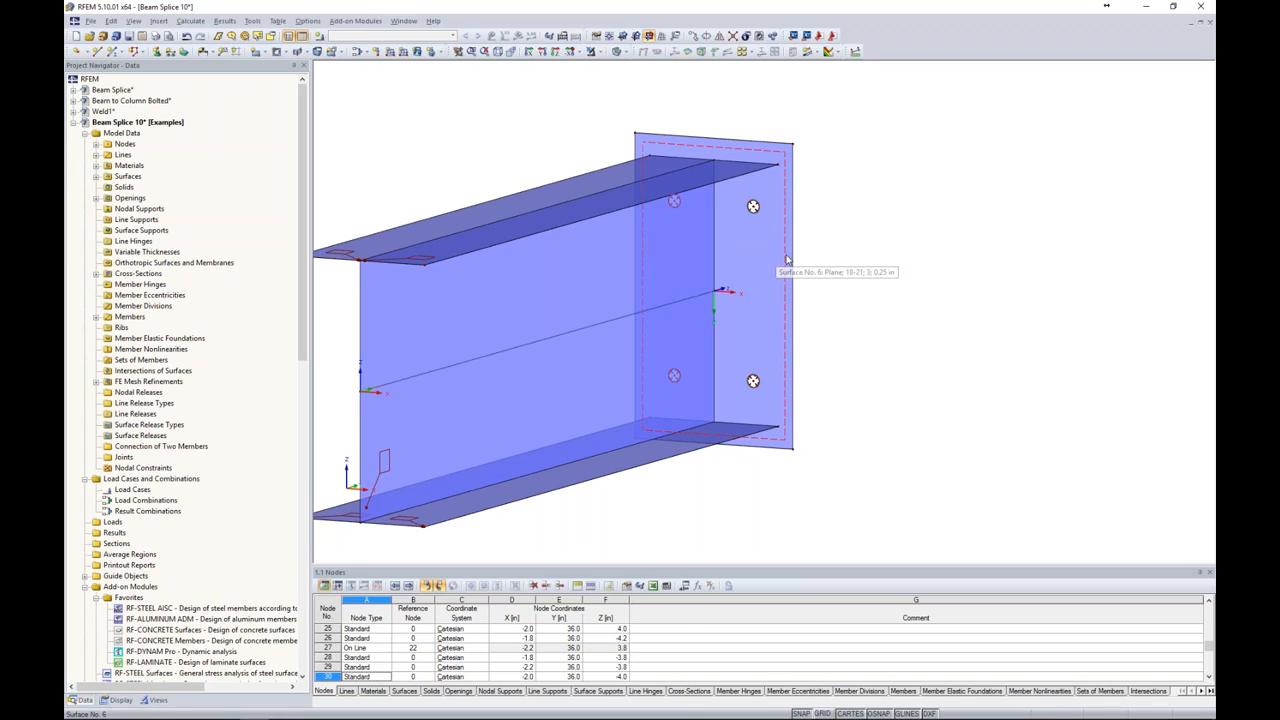
right_click(786, 260)
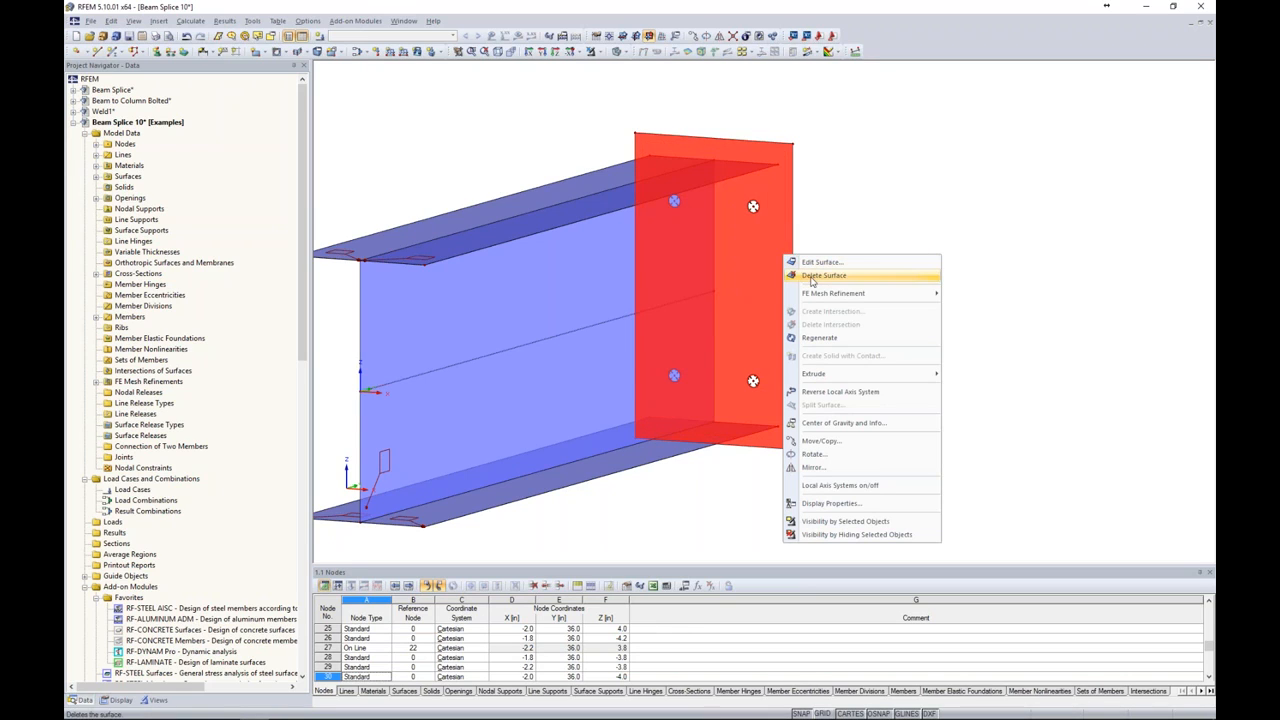
mouse_move(817, 378)
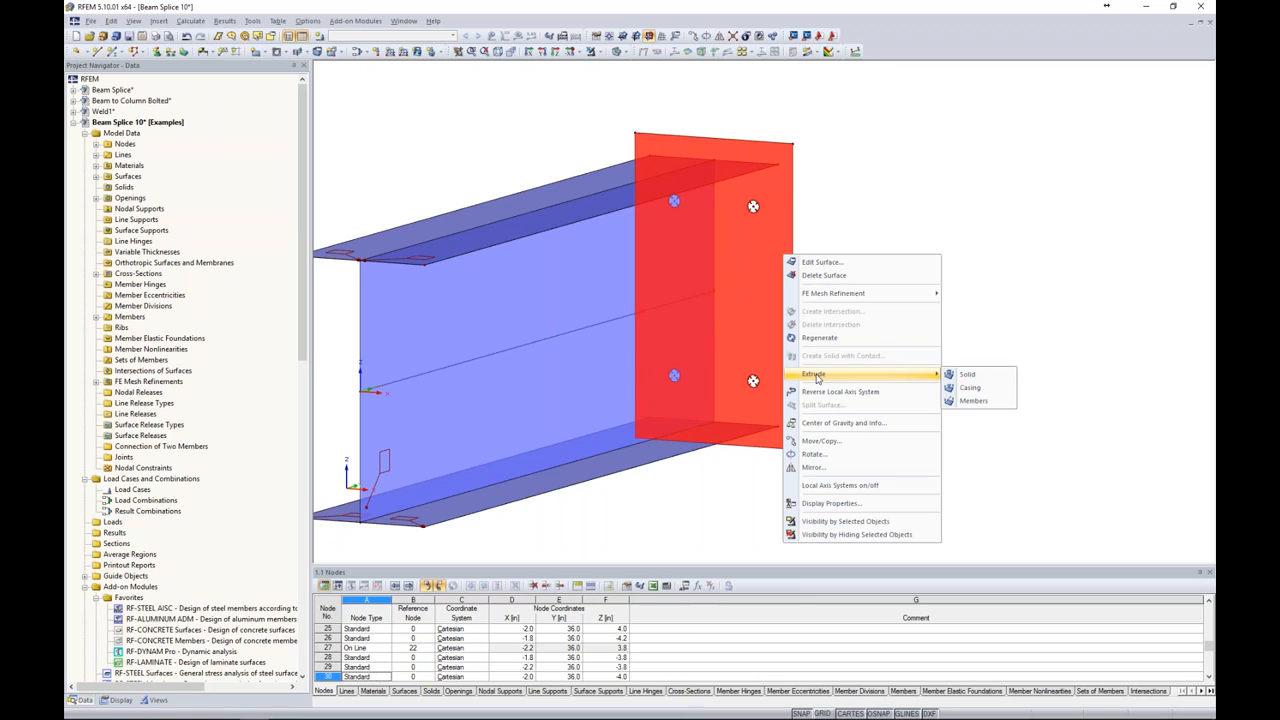
click(962, 377)
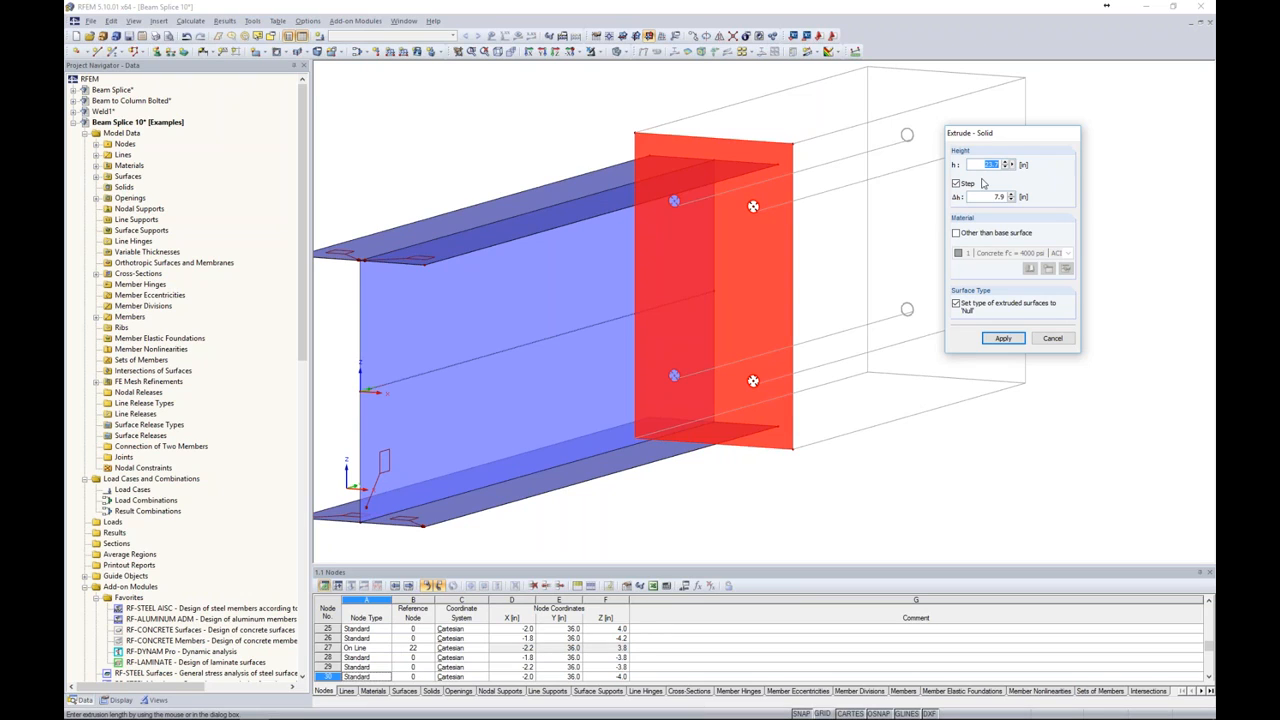
text(0.5)
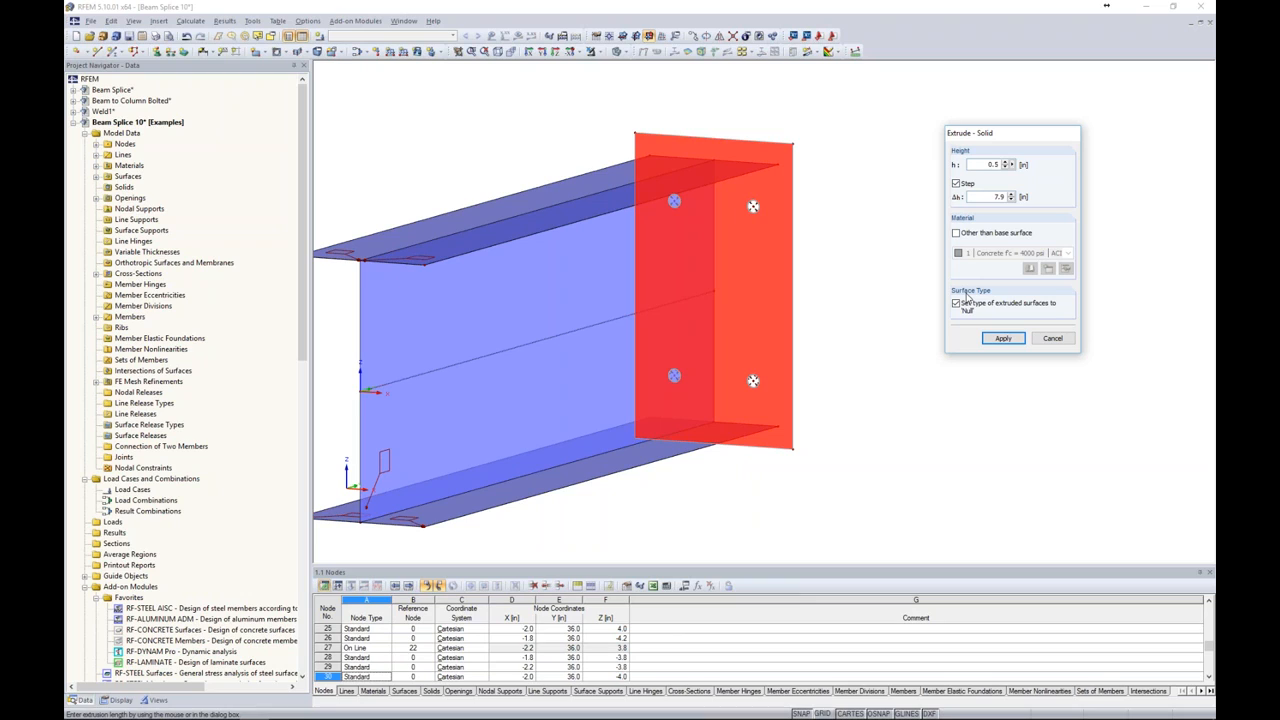
click(1003, 338)
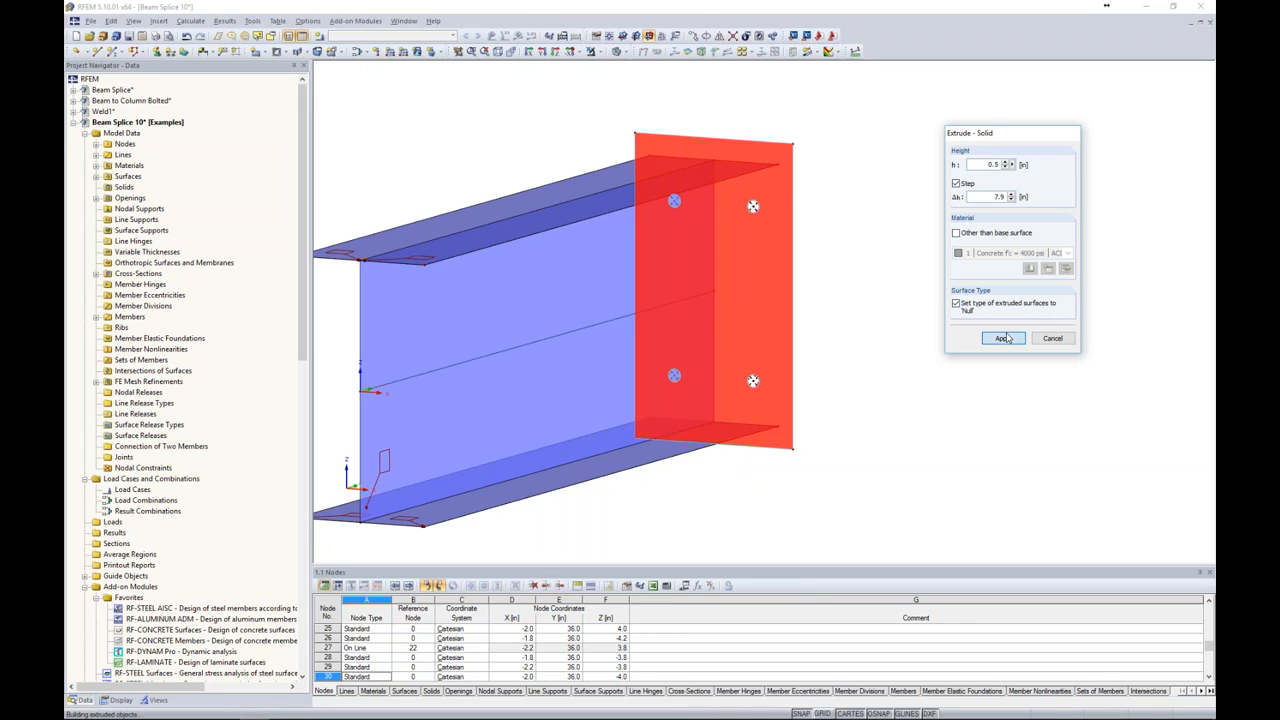
- Set the end plate's beam-side surface to Standard stiffness with material Steel A36 and a constant thickness of 0.25 in
ctrl+middle_drag(870, 231, 808, 283)
click(808, 283)
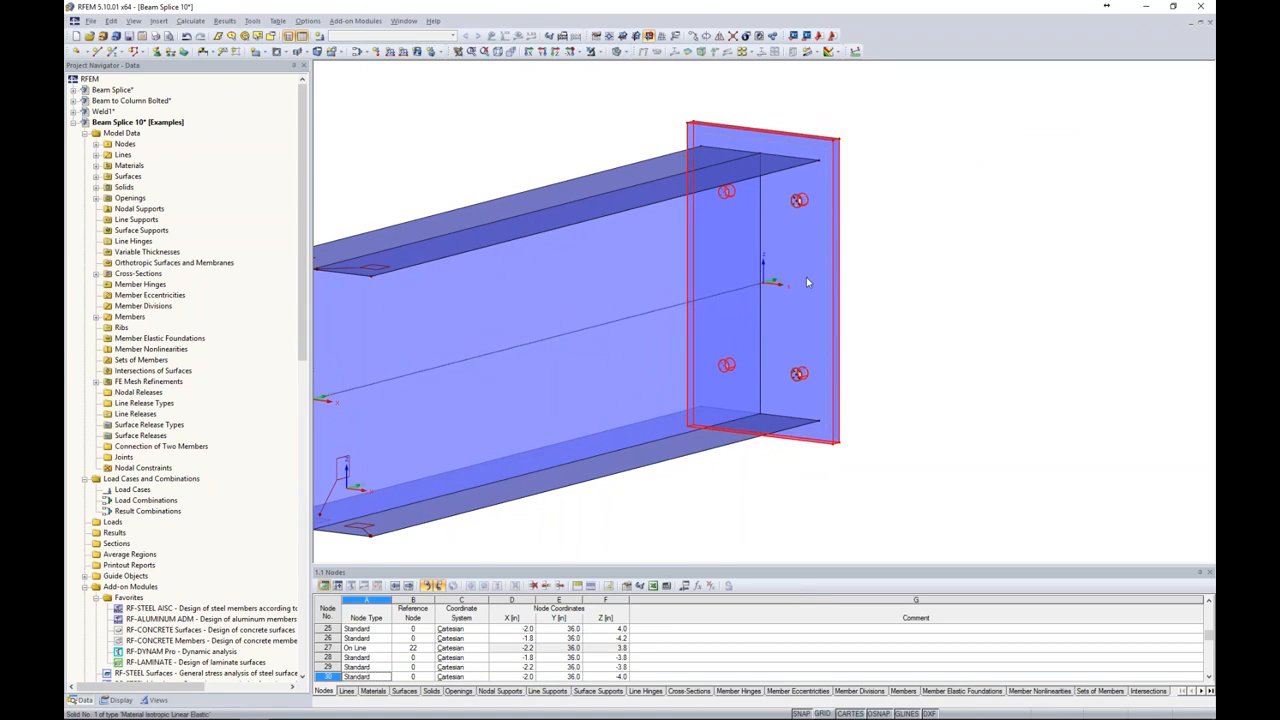
scroll(808, 283, up, 2)
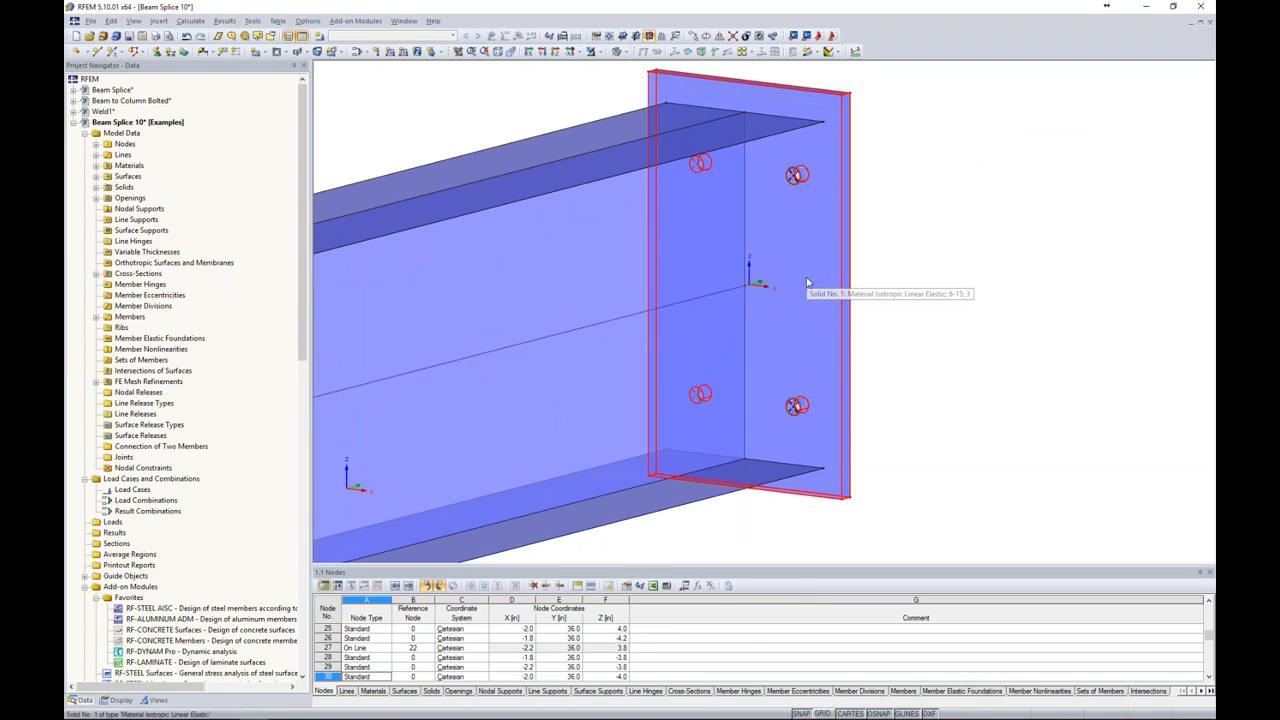
ctrl+middle_drag(834, 271, 851, 103)
scroll(922, 125, up, 2)
scroll(823, 197, up, 3)
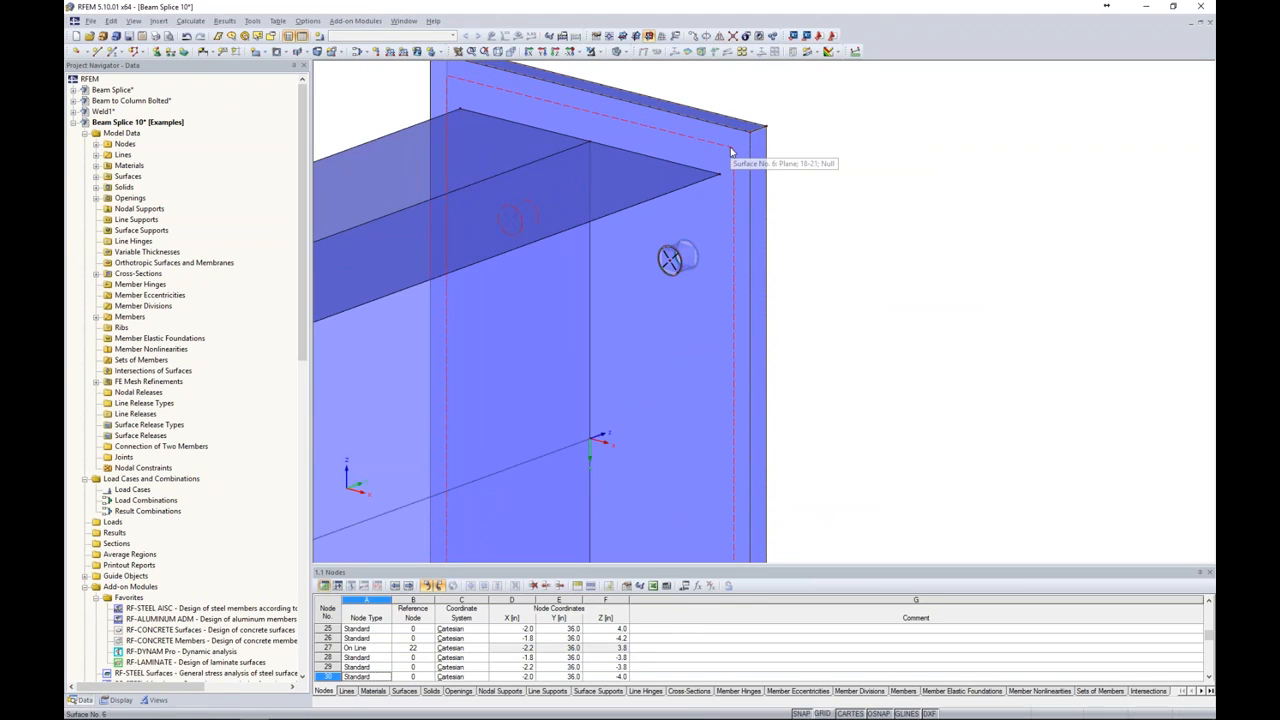
double_click(730, 150)
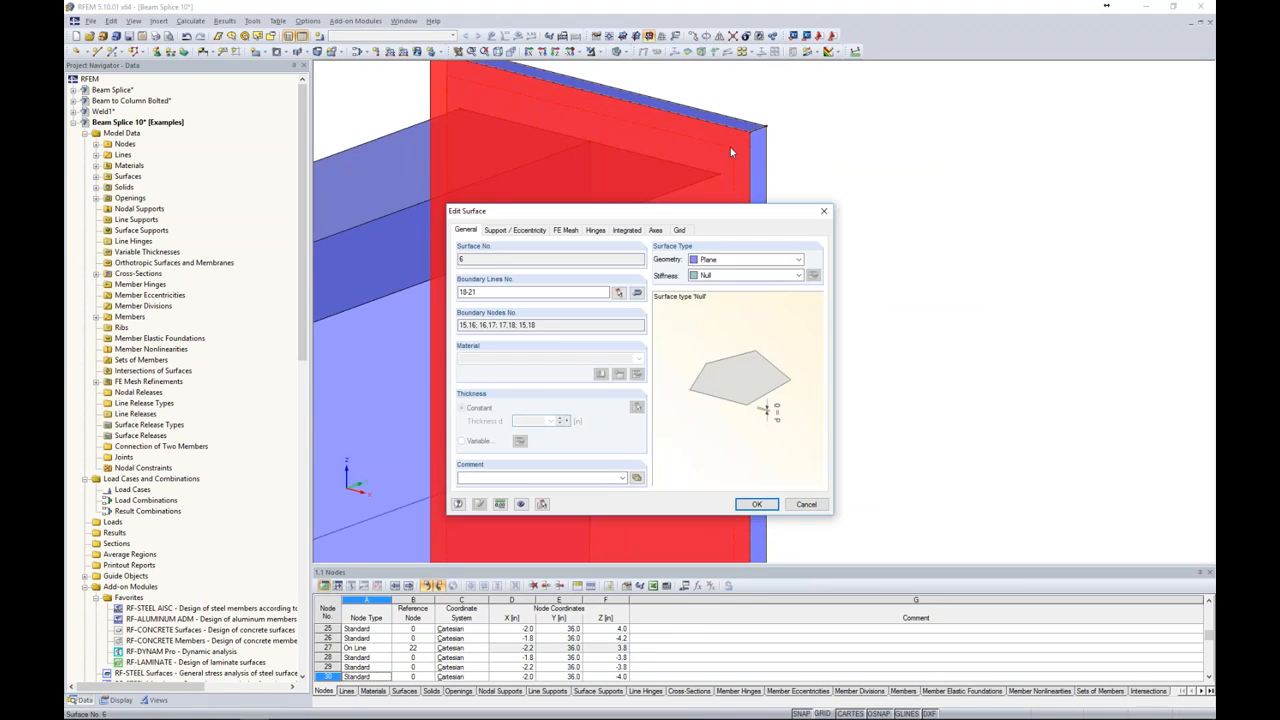
click(706, 277)
click(712, 286)
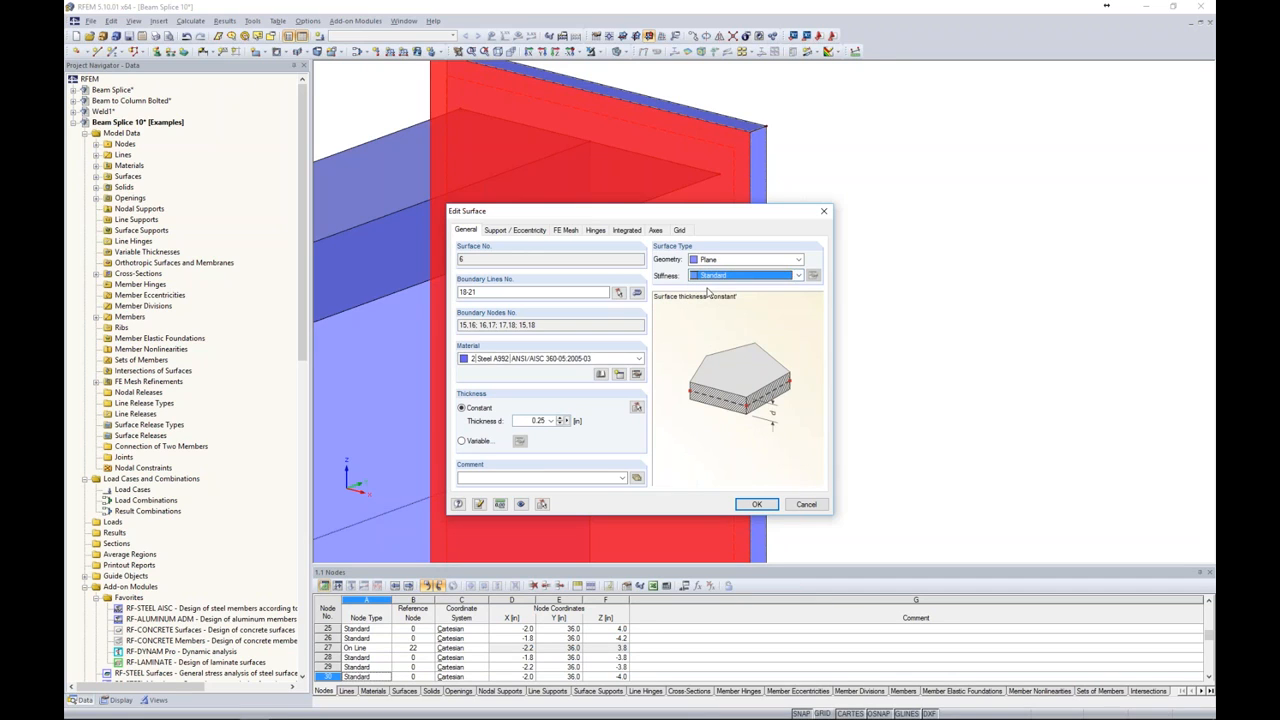
click(545, 360)
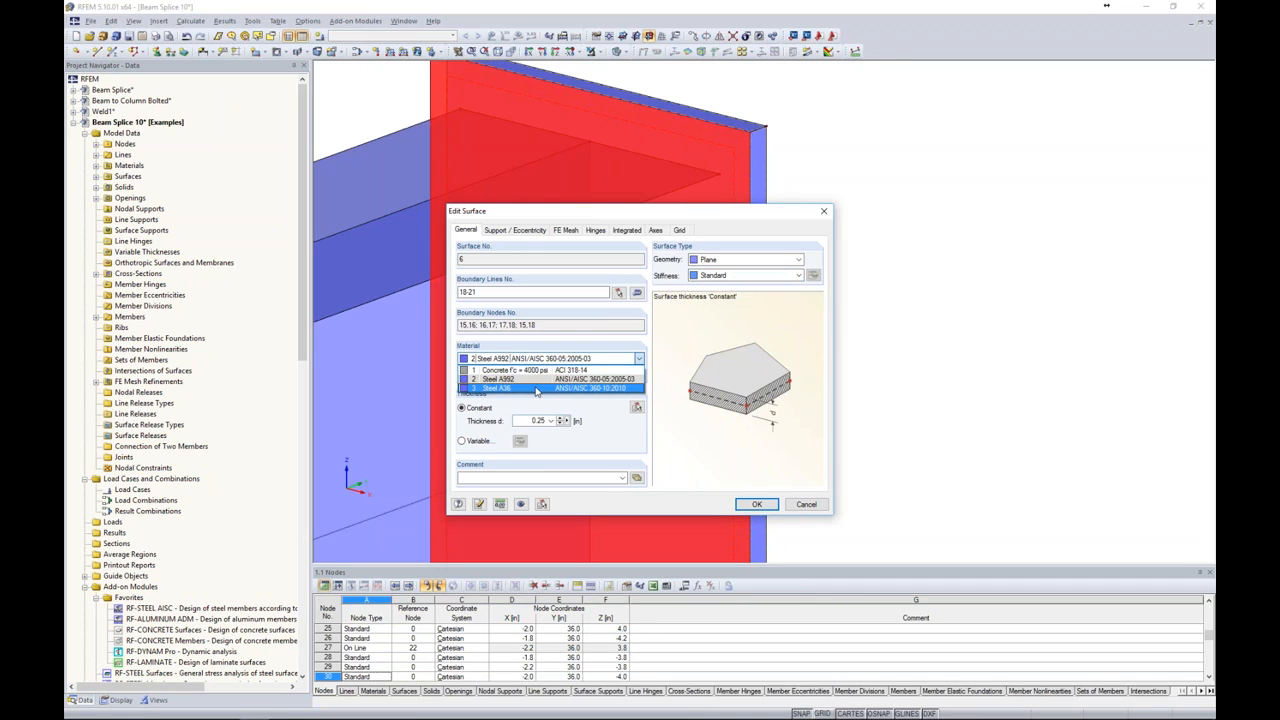
click(537, 388)
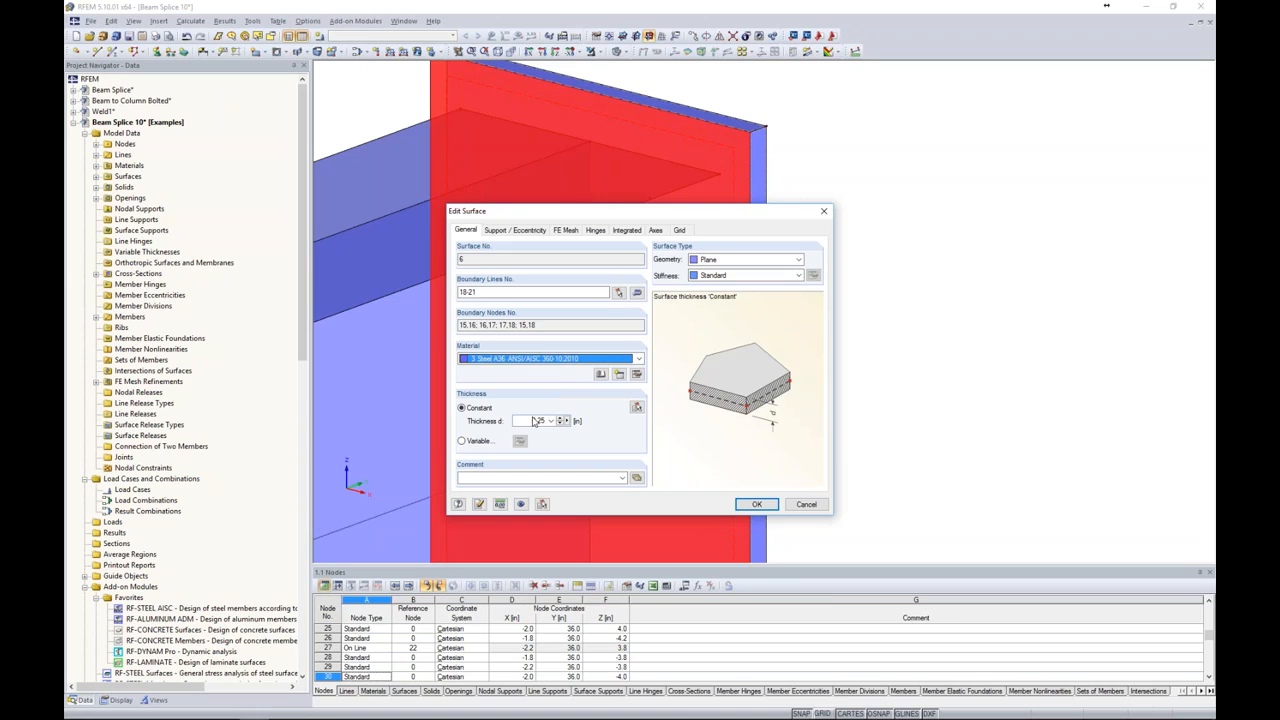
double_click(537, 421)
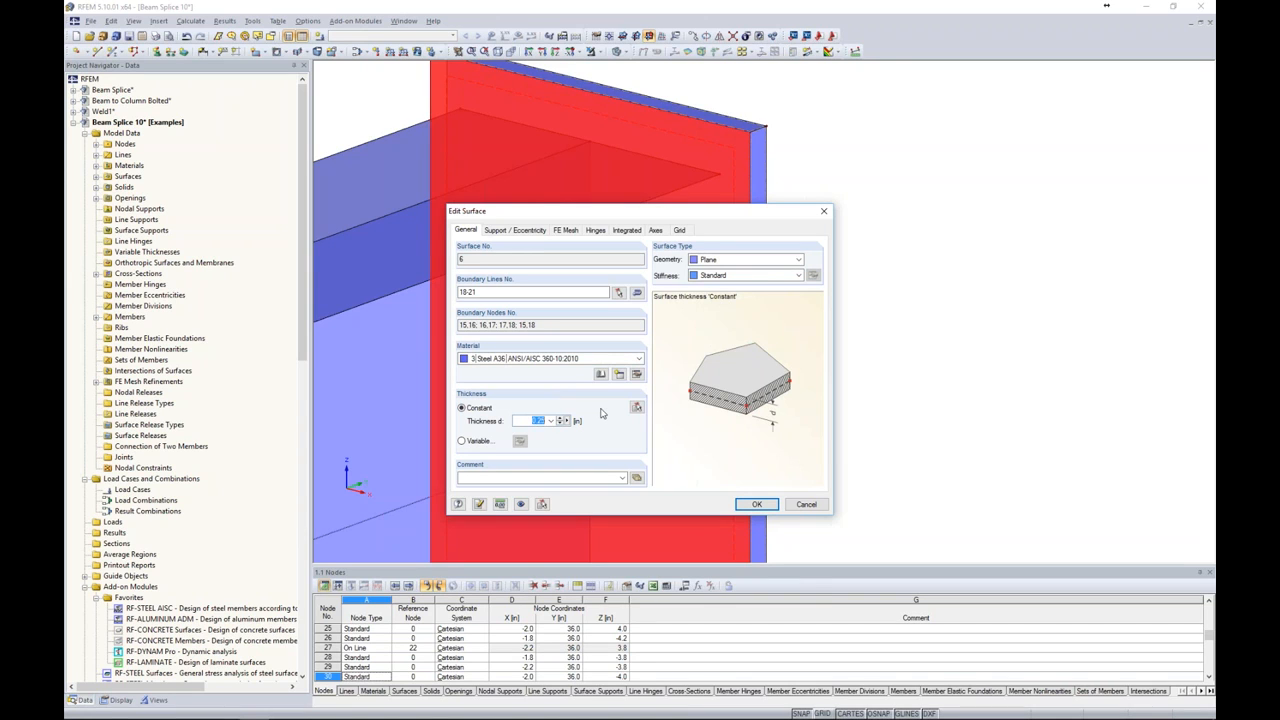
click(757, 504)
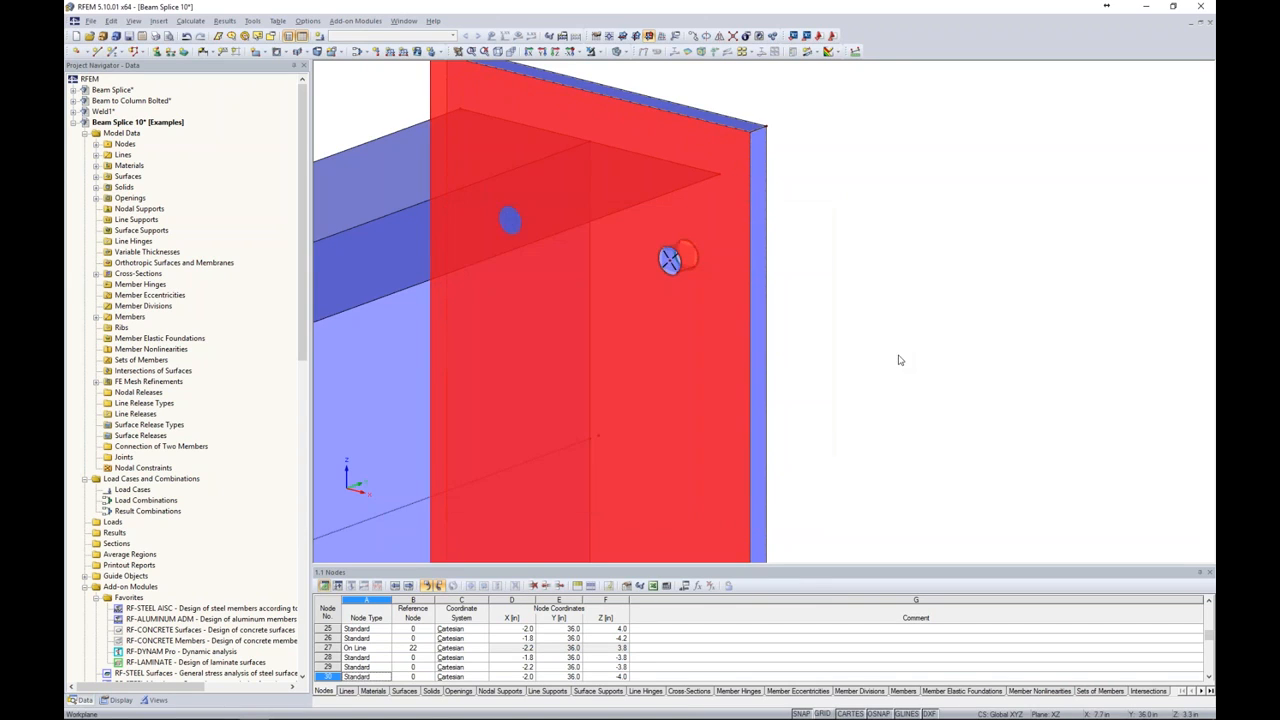
- Set the end plate's outer face to Standard stiffness, using Steel A36 with a constant thickness of 0.25 in
click(900, 360)
scroll(886, 332, down, 6)
ctrl+middle_drag(885, 325, 479, 317)
middle_drag(893, 362, 814, 269)
scroll(814, 269, up, 4)
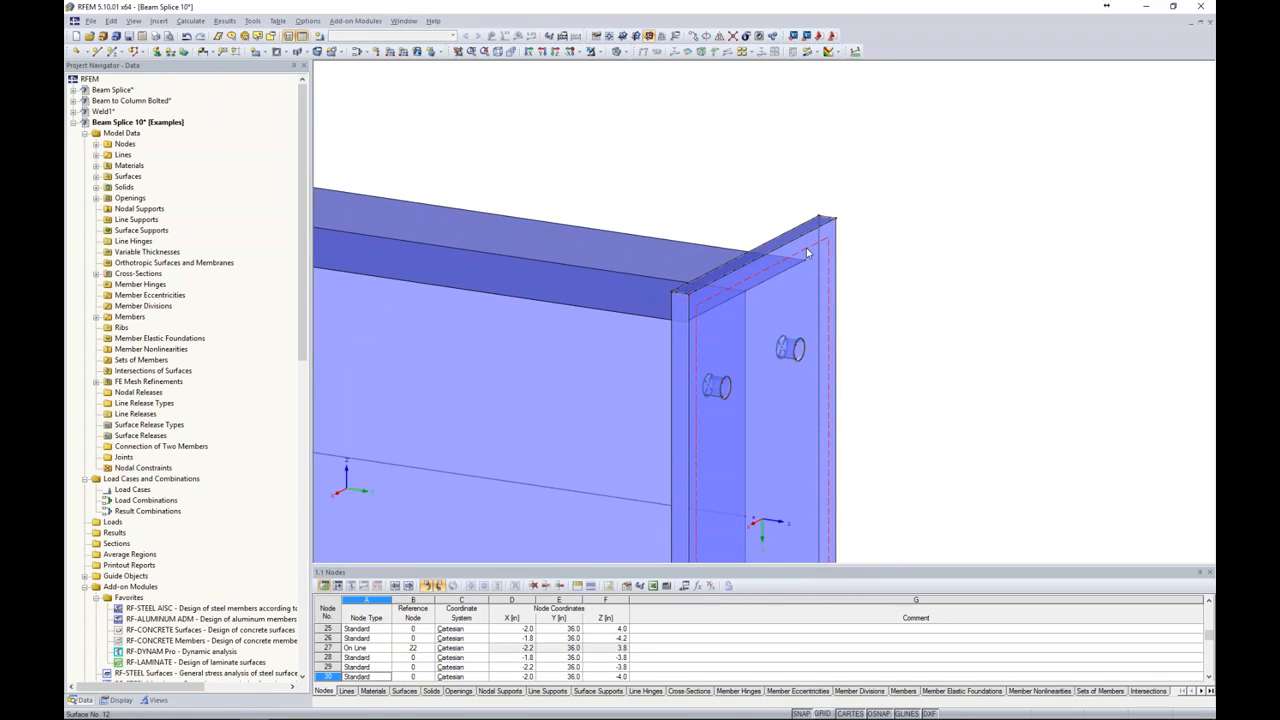
click(808, 253)
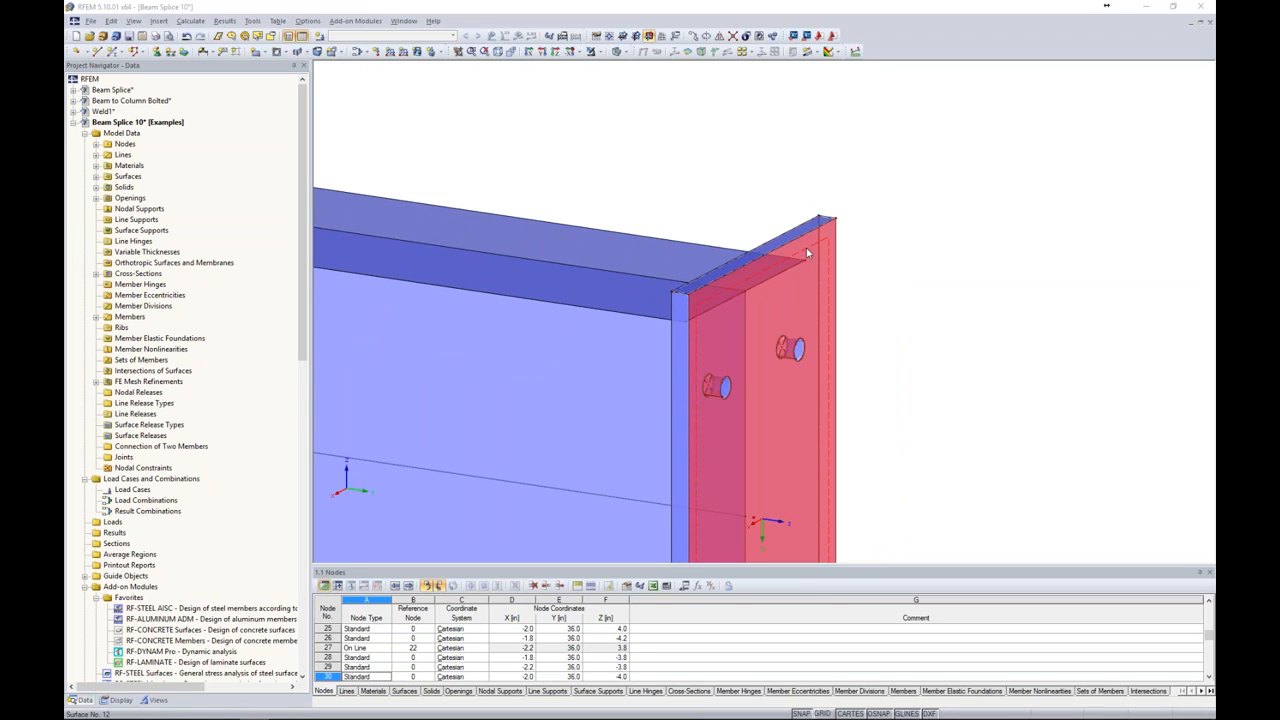
double_click(808, 253)
click(789, 276)
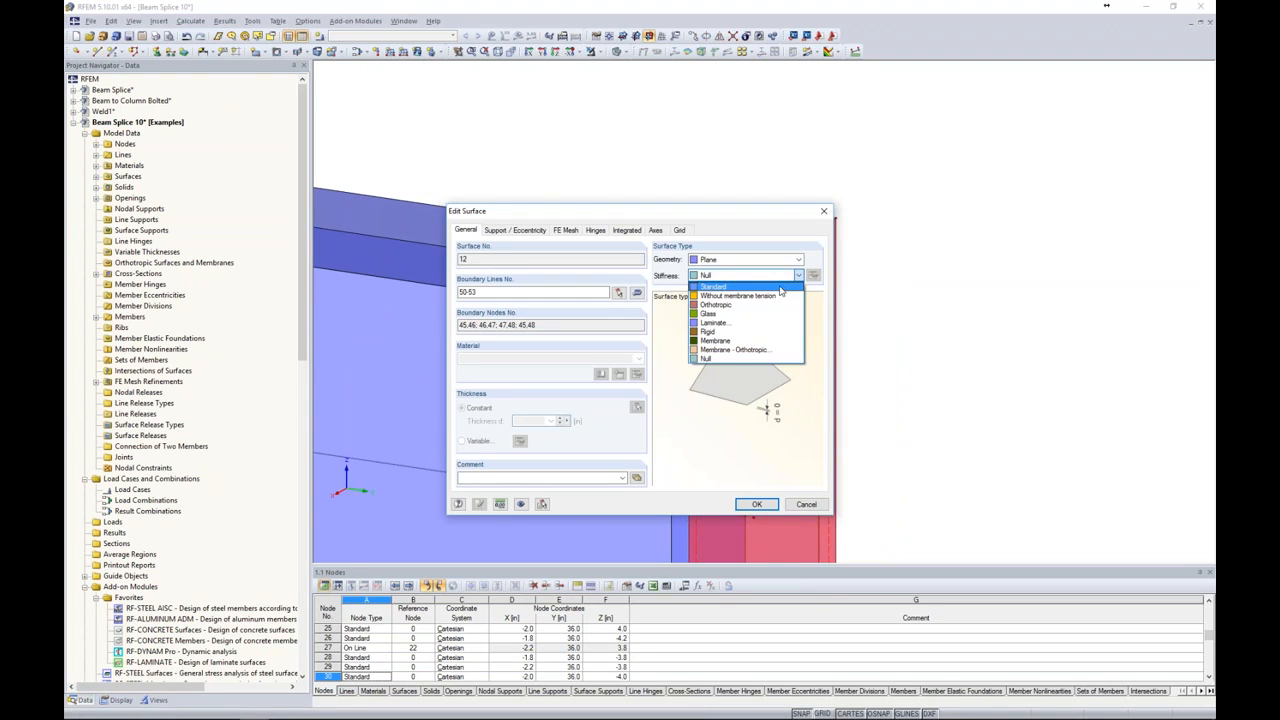
click(781, 288)
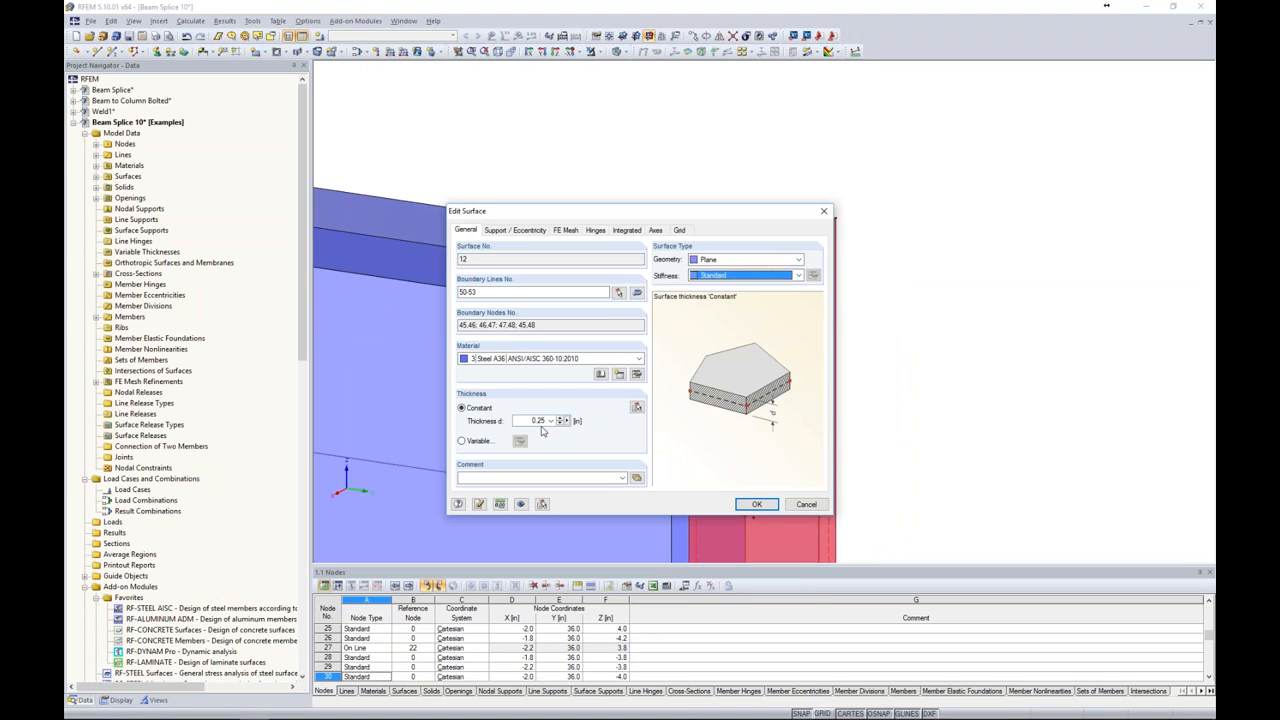
click(757, 504)
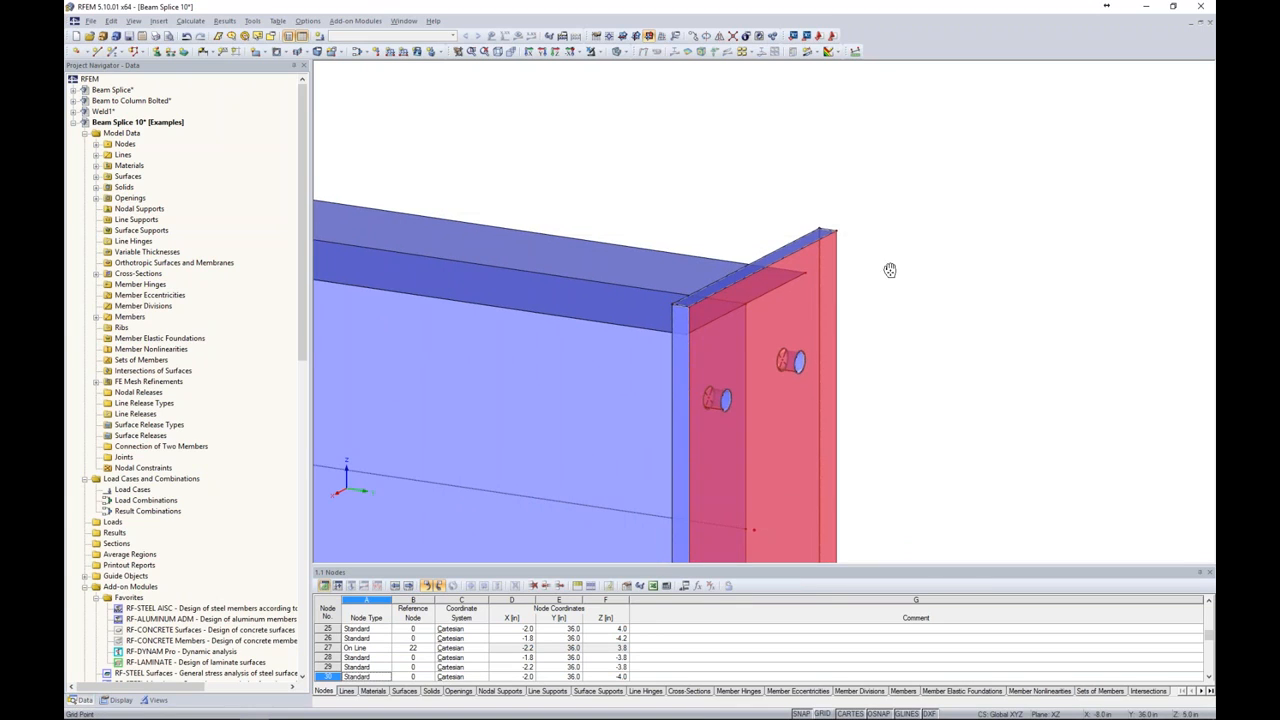
- Check the surface type assigned to the narrow upper side surface of the extruded plate
scroll(826, 230, up, 8)
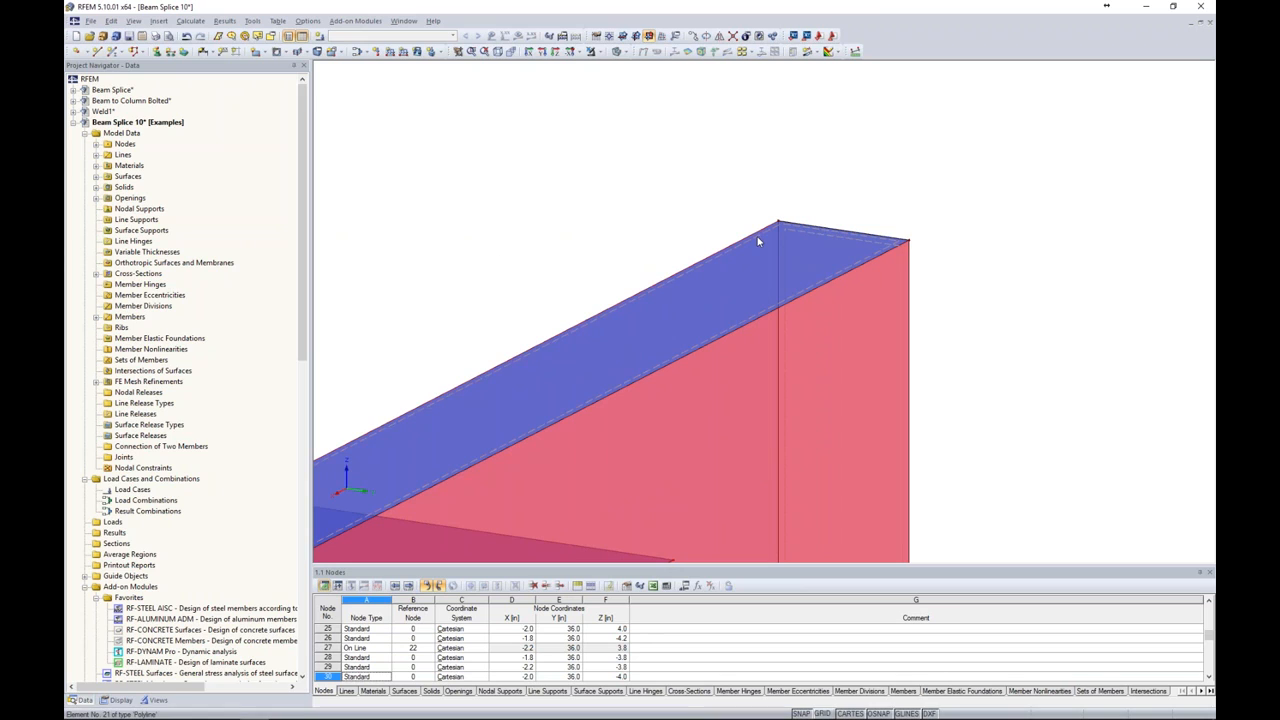
double_click(764, 239)
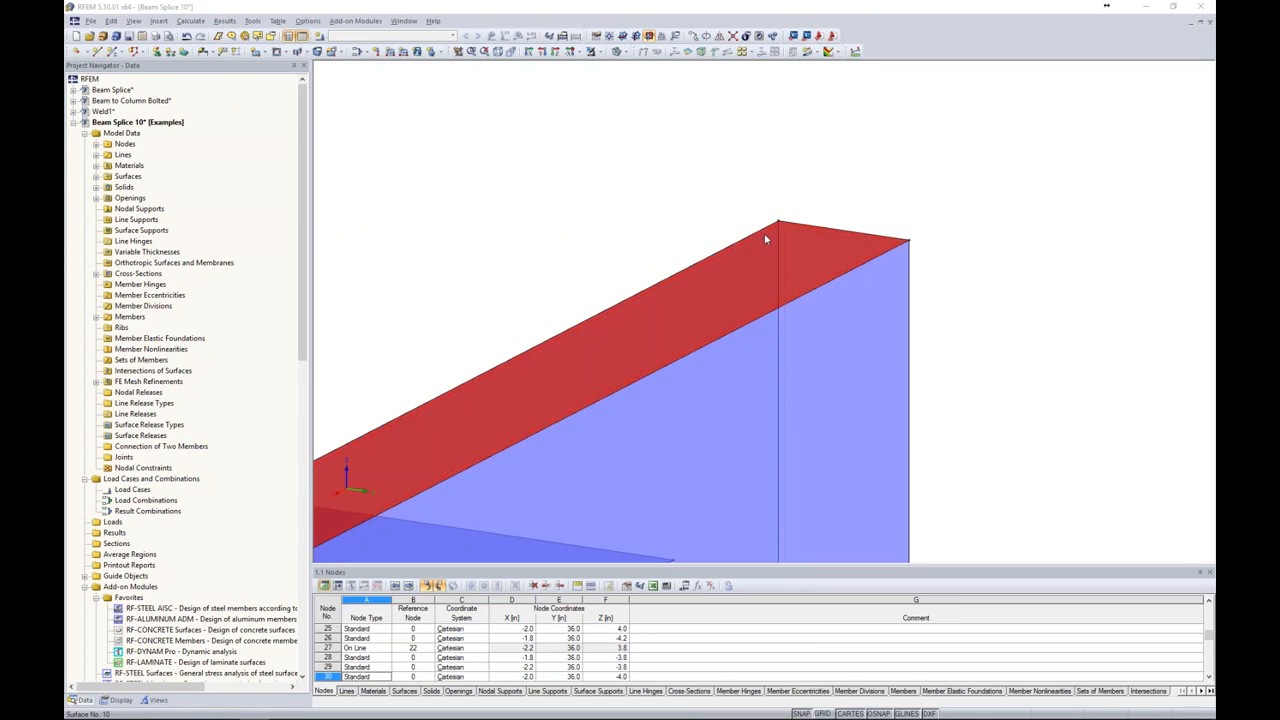
drag(745, 216, 1043, 139)
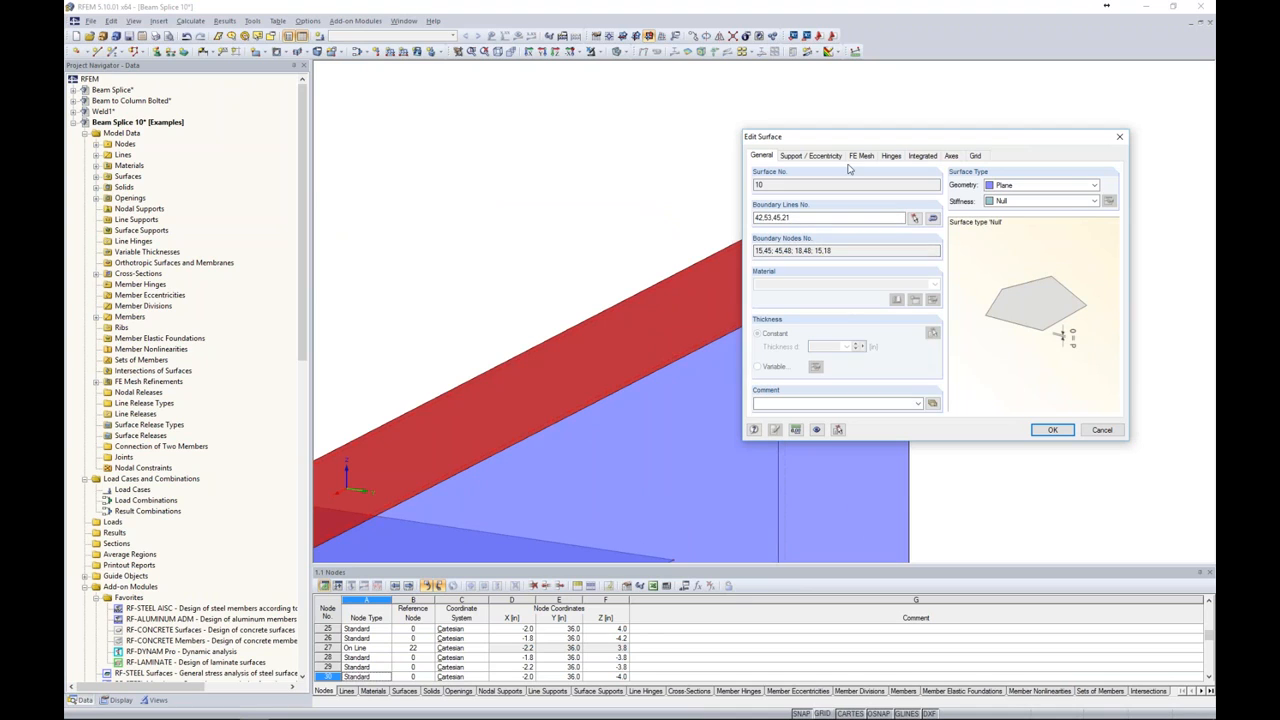
click(1101, 431)
- Switch the display to wireframe with the beam side of the end plate and its bolt holes in view
scroll(927, 298, down, 2)
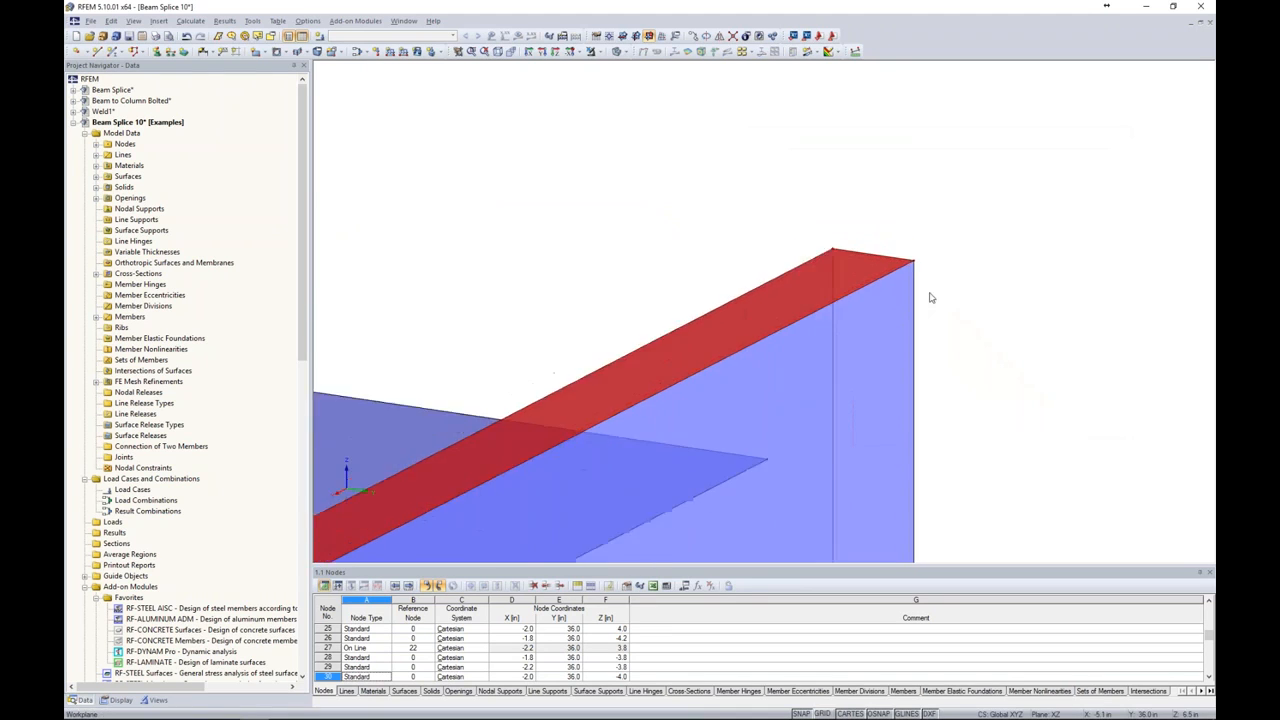
scroll(931, 298, down, 3)
scroll(973, 380, down, 1)
middle_drag(973, 380, 892, 219)
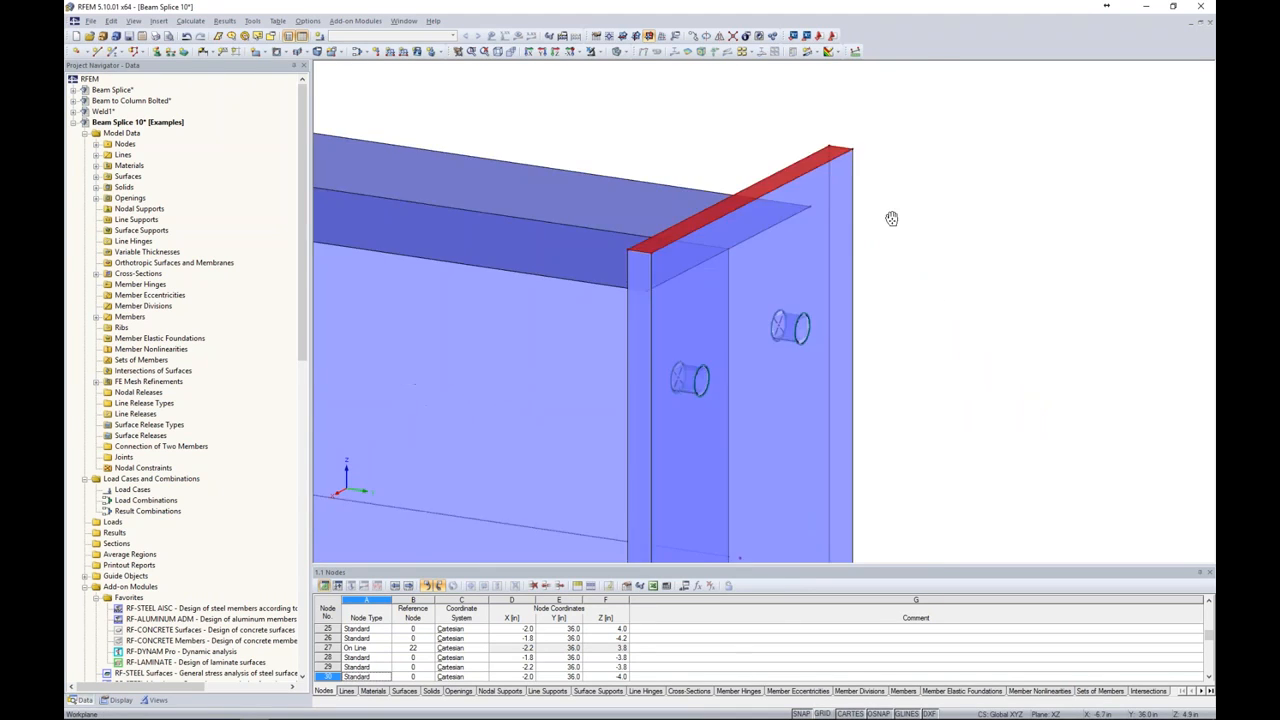
scroll(893, 220, down, 3)
scroll(675, 393, down, 2)
ctrl+middle_drag(673, 390, 994, 367)
middle_drag(812, 302, 852, 314)
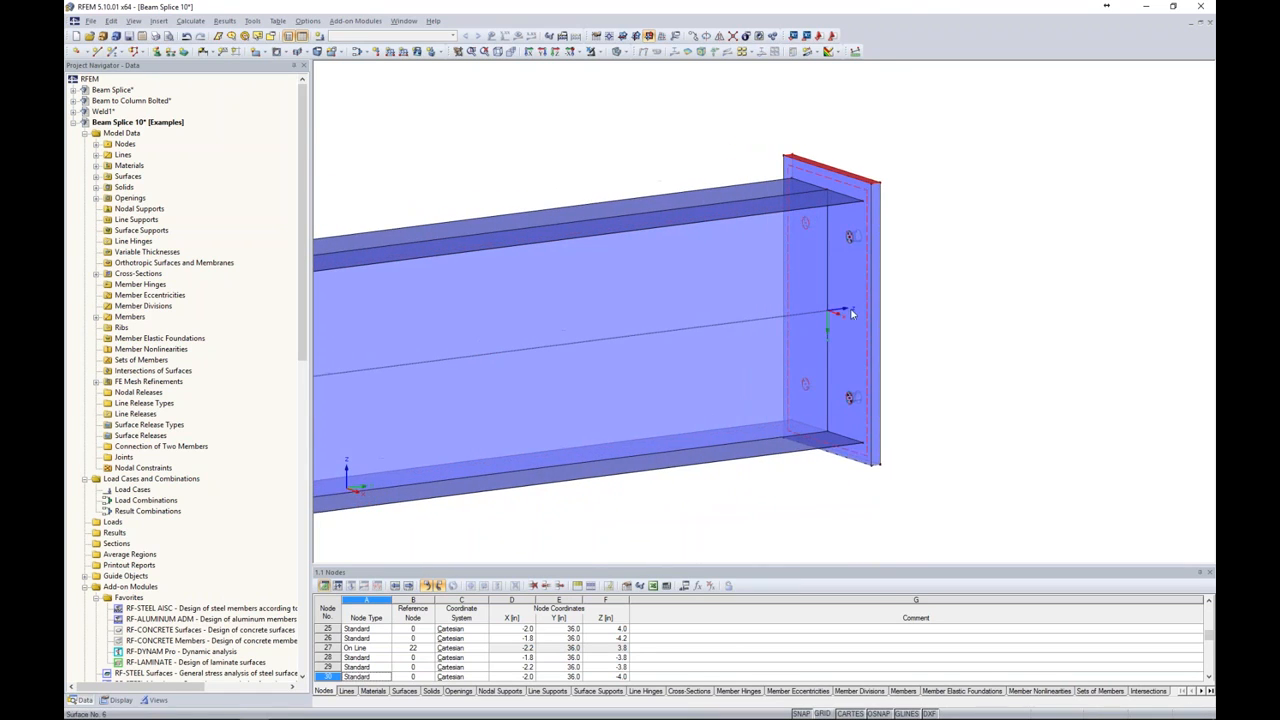
scroll(852, 314, up, 2)
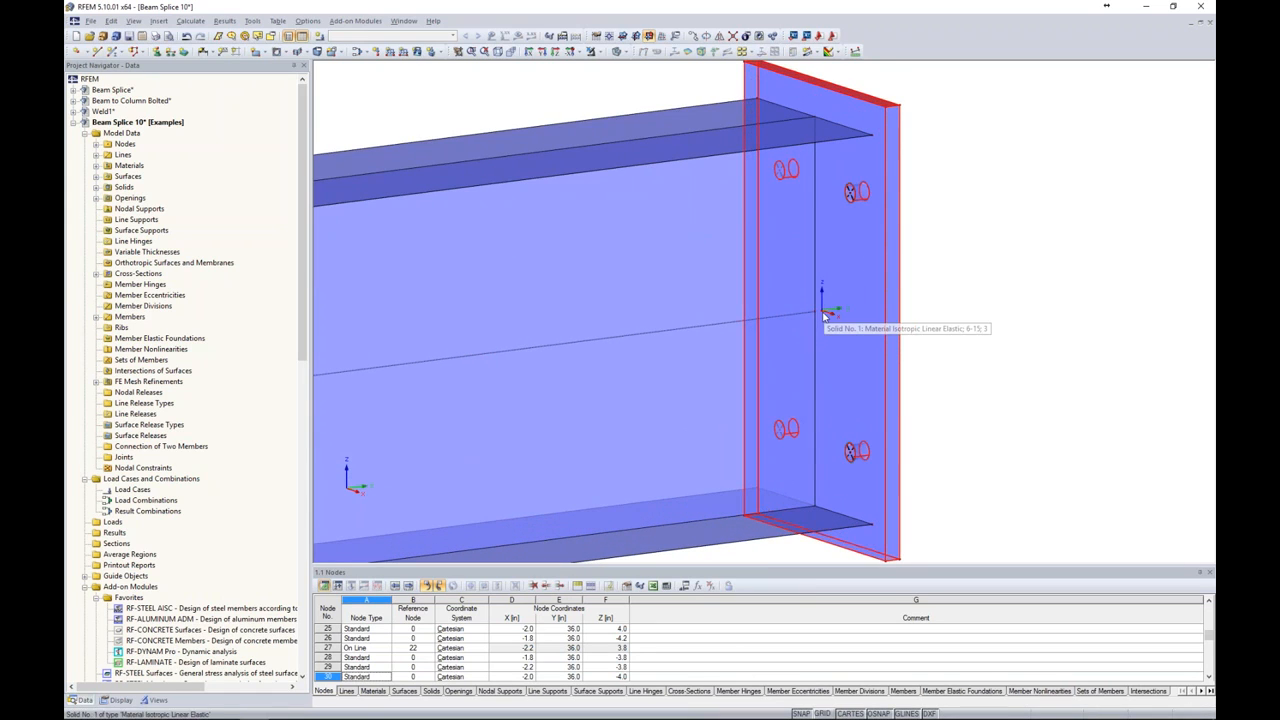
click(619, 51)
click(630, 69)
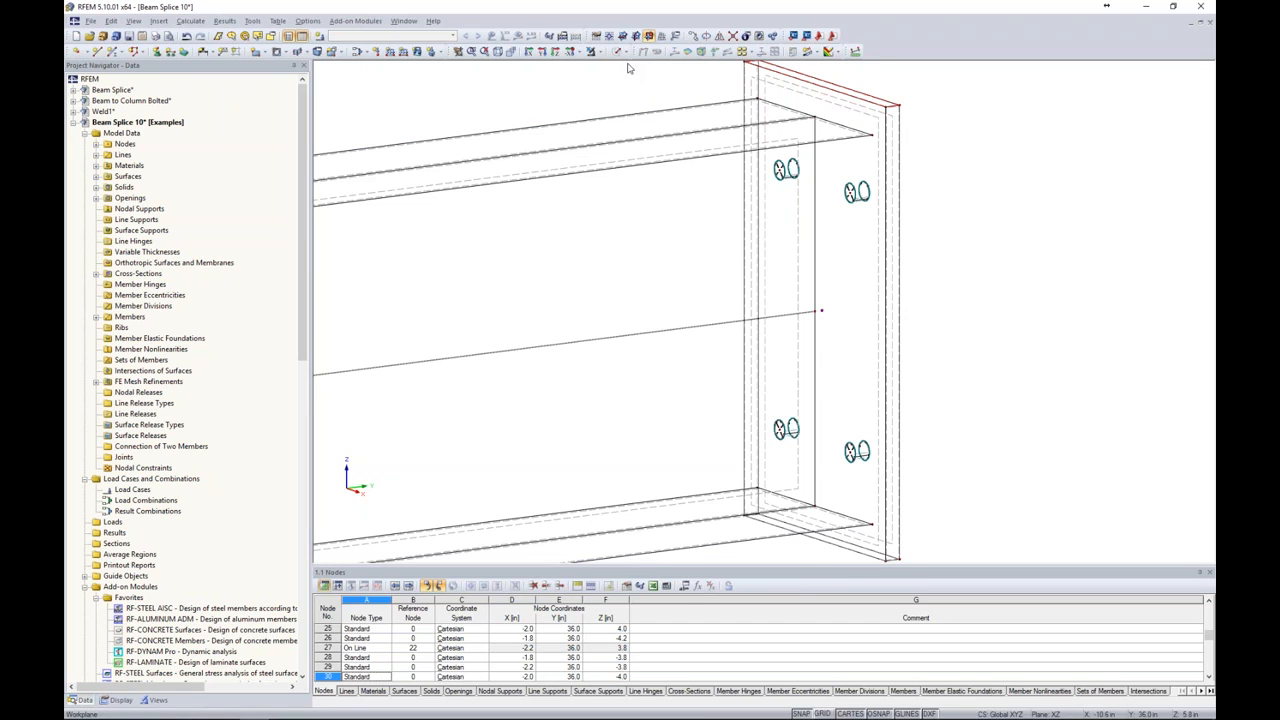
- Open the end plate solid for editing and change its solid type to Contact
double_click(823, 313)
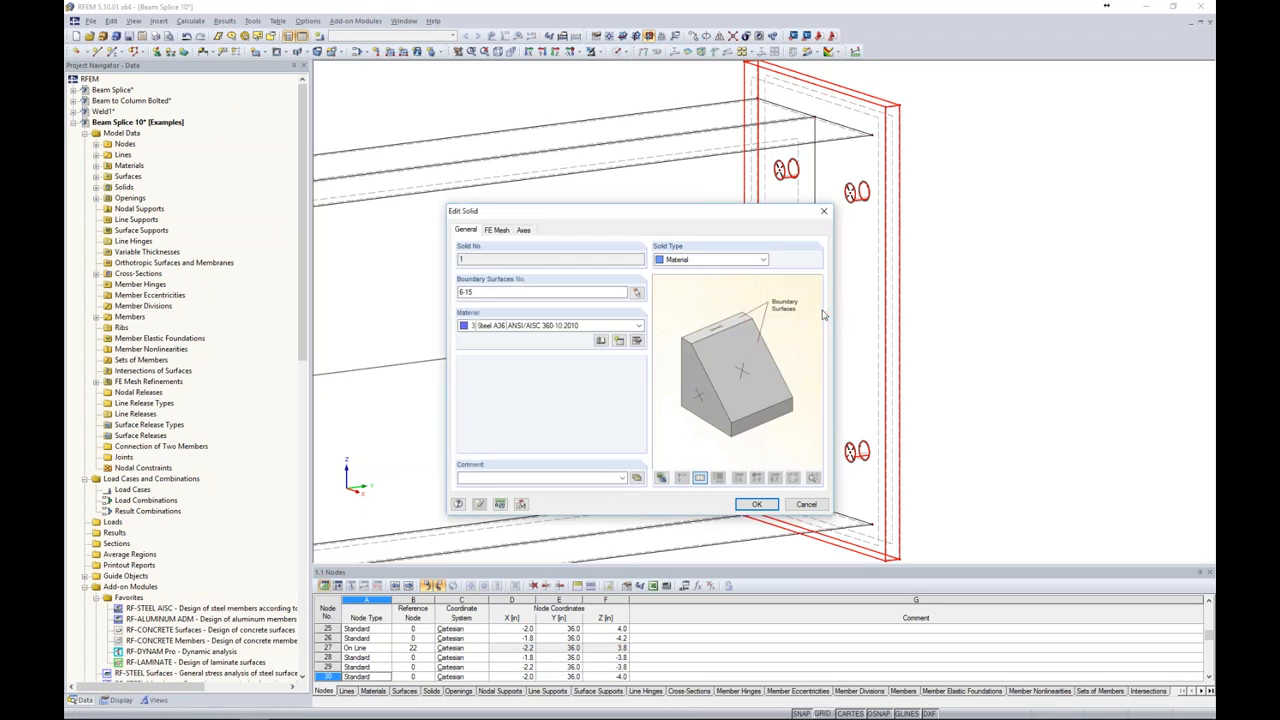
click(673, 262)
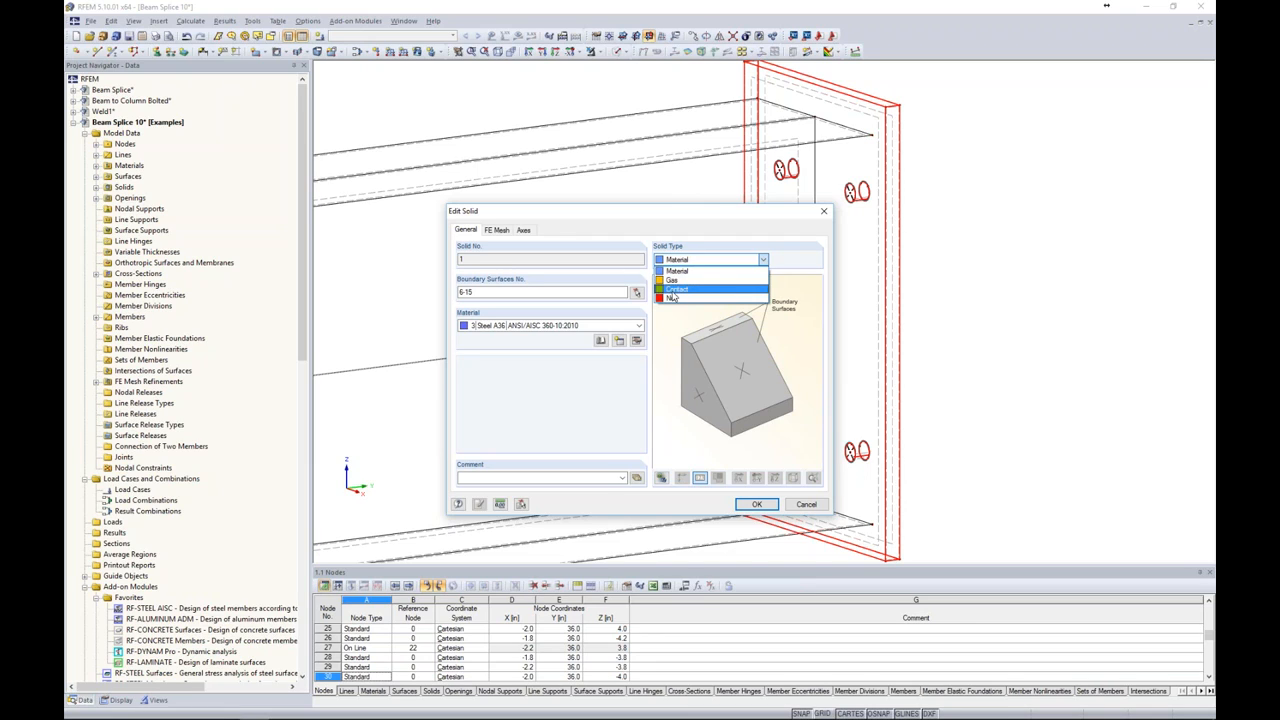
click(674, 289)
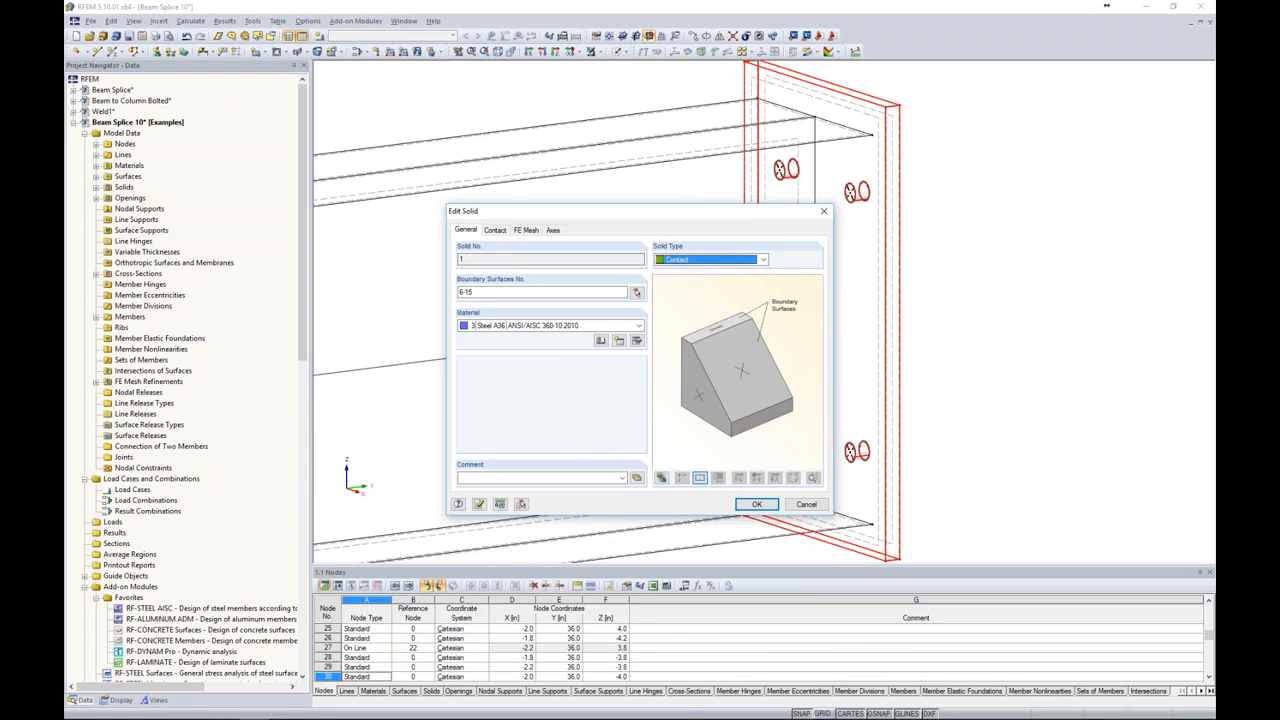
key(Escape)
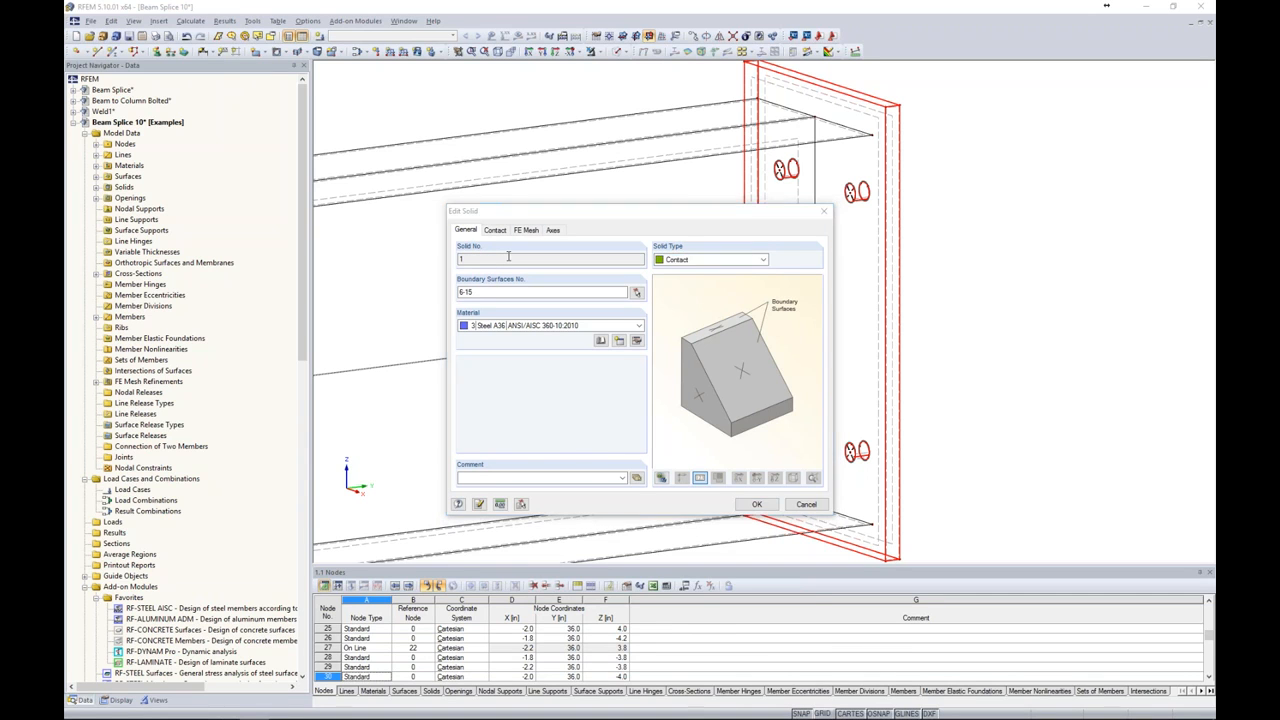
key(super+Tab)
click(702, 208)
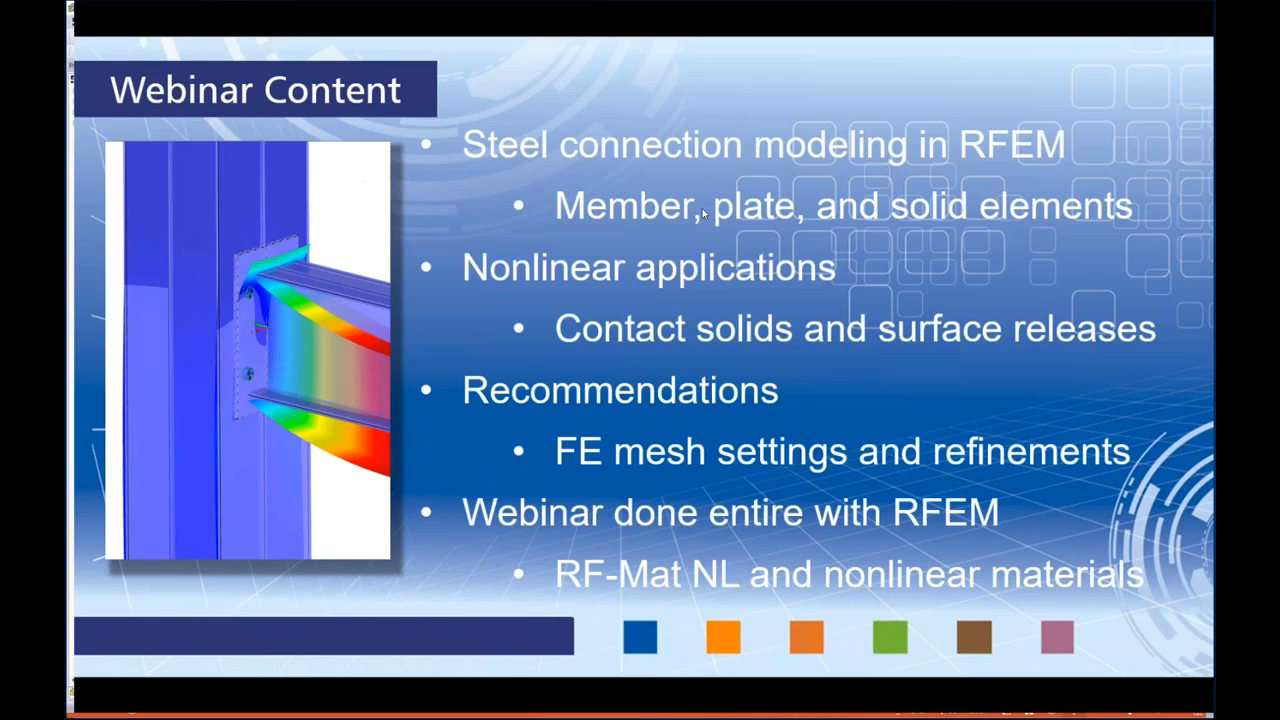
key(Right)
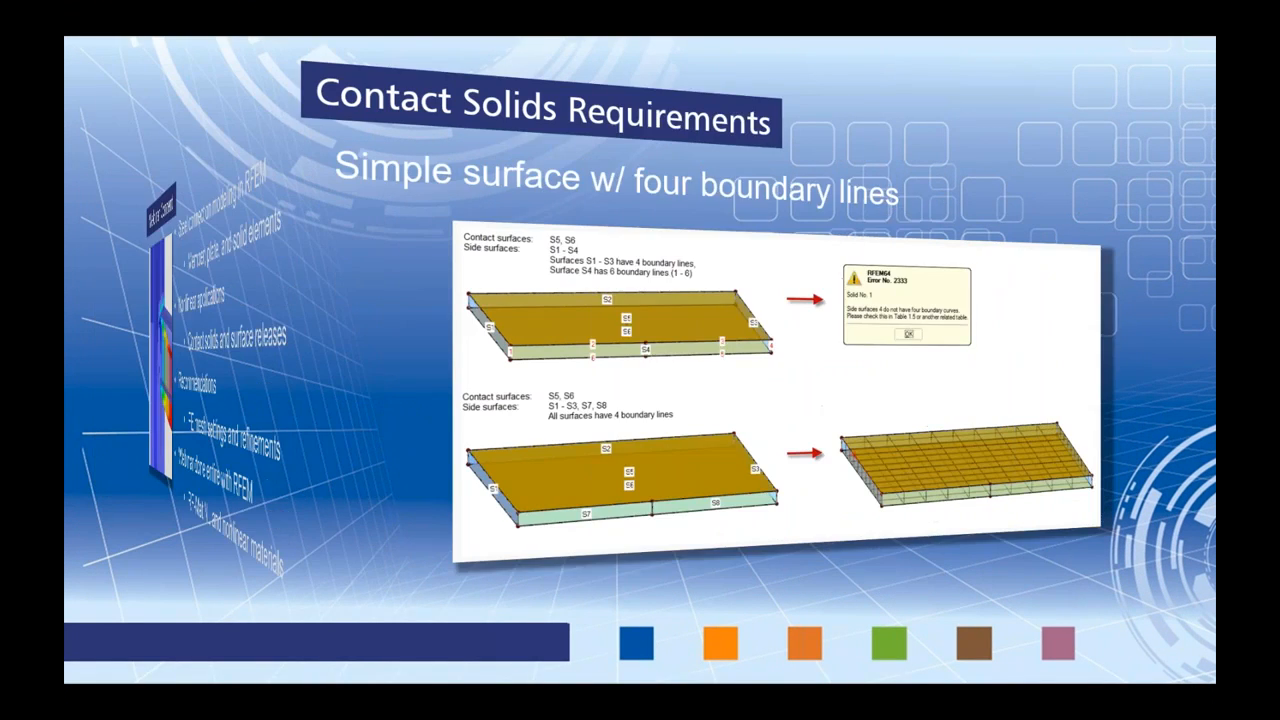
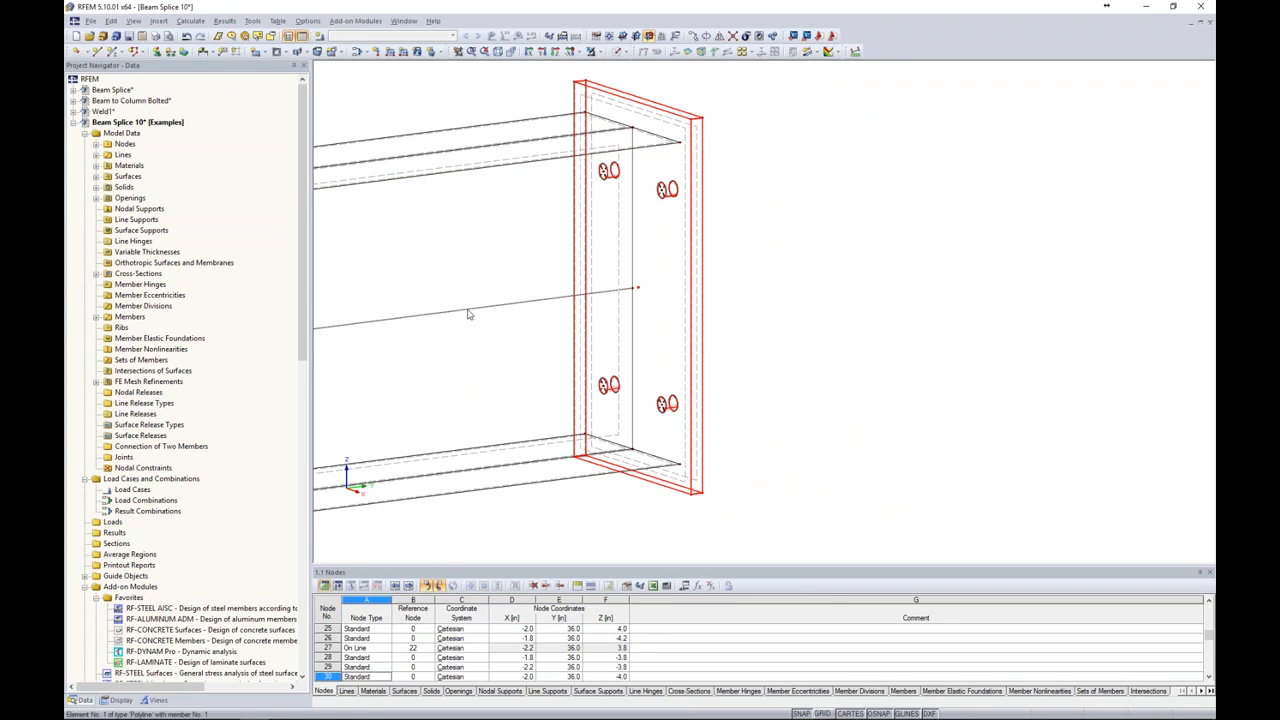
- Isolate the end plate and its bolt holes in the view using visibility by selected objects
click(512, 96)
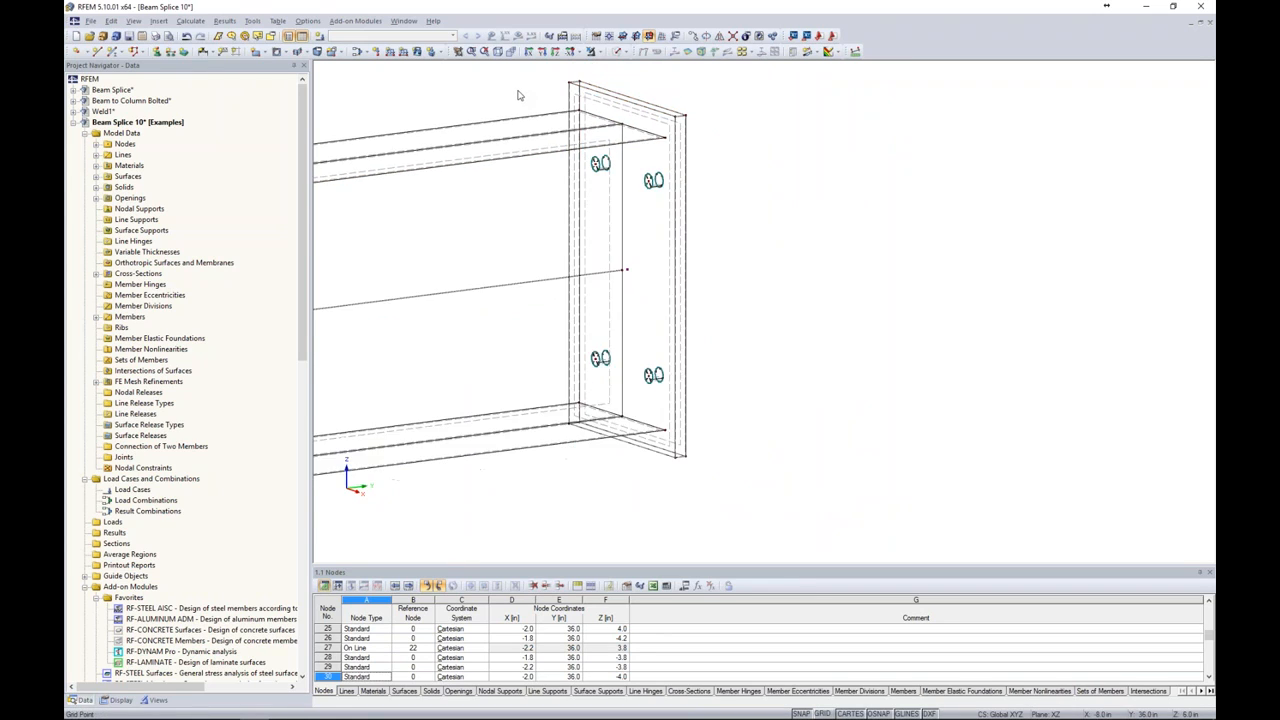
drag(531, 100, 755, 504)
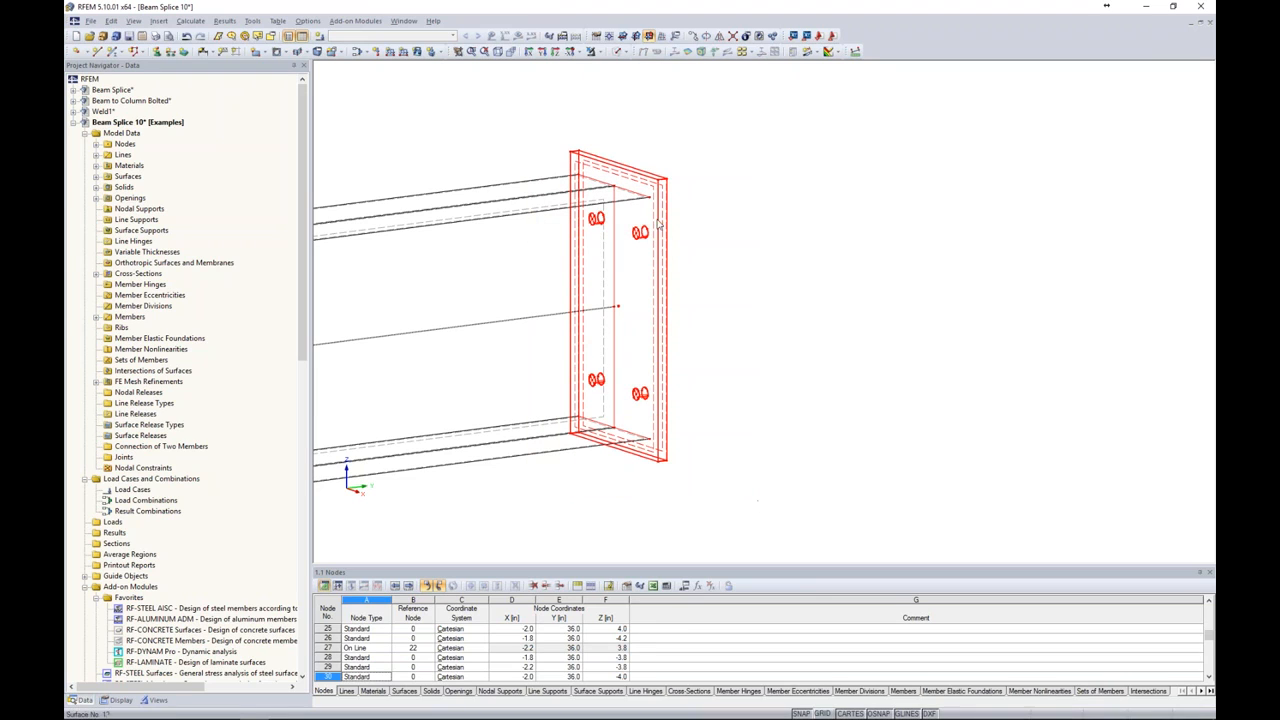
click(627, 56)
click(602, 55)
click(602, 55)
click(618, 62)
click(712, 224)
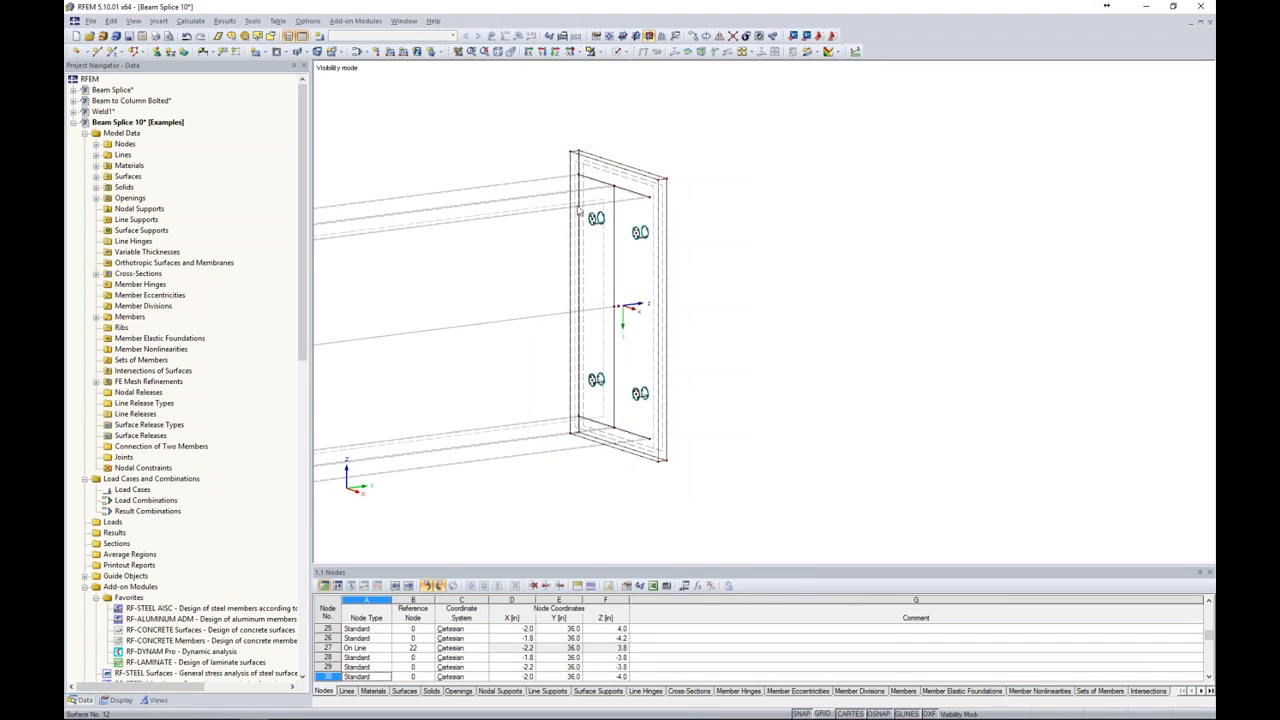
- Try to copy the beam's end flange and web lines with their nodes once by 0.5 in in Y onto the plate's outer face
scroll(614, 200, up, 3)
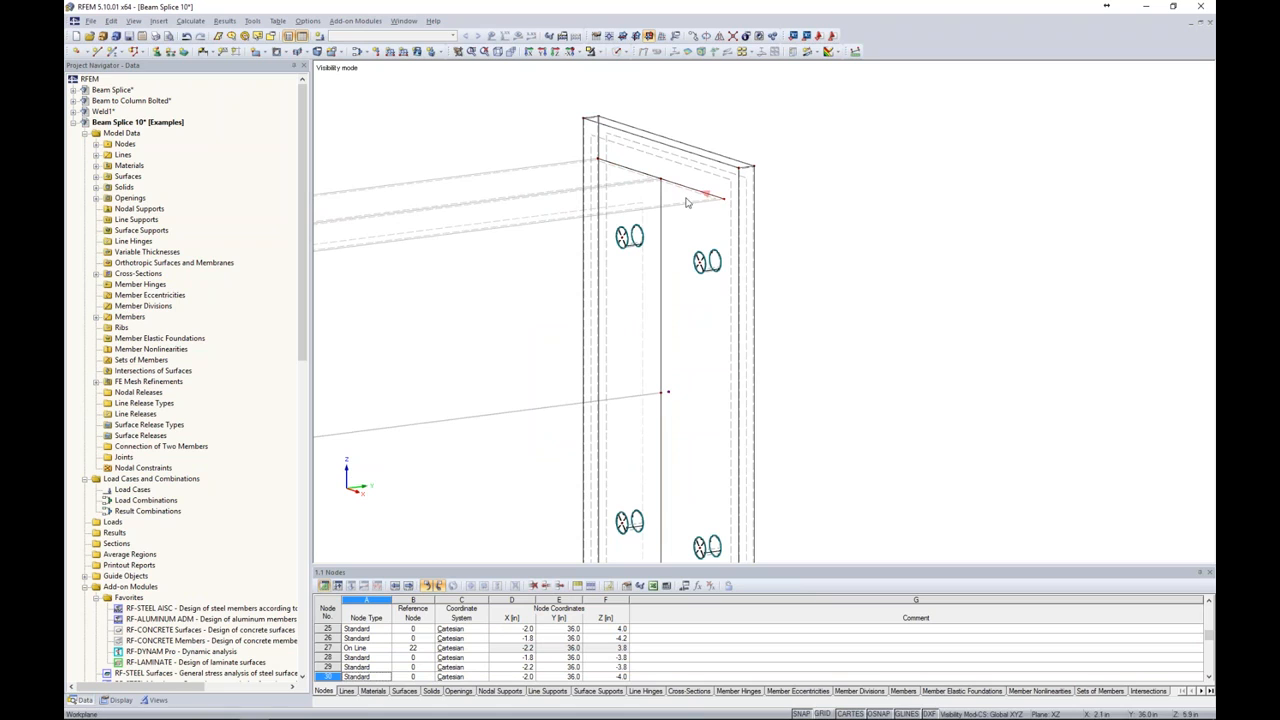
middle_drag(654, 460, 640, 275)
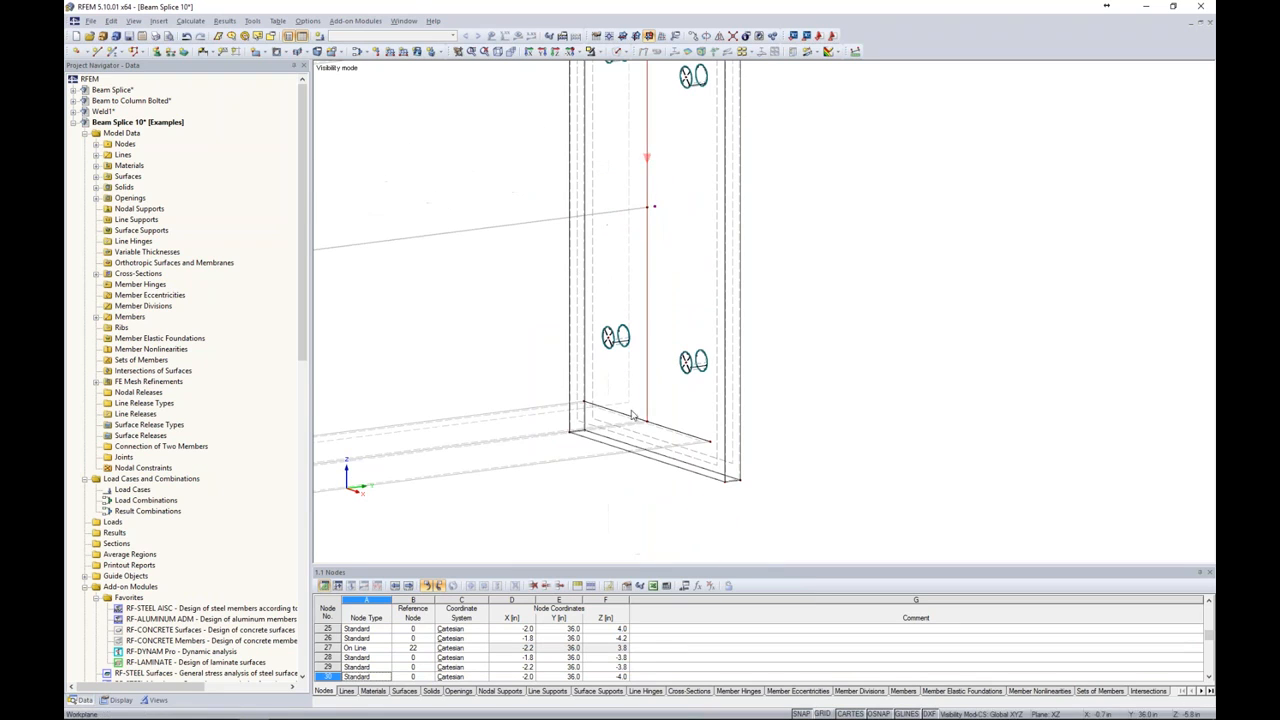
scroll(679, 378, down, 2)
ctrl+middle_drag(677, 378, 836, 340)
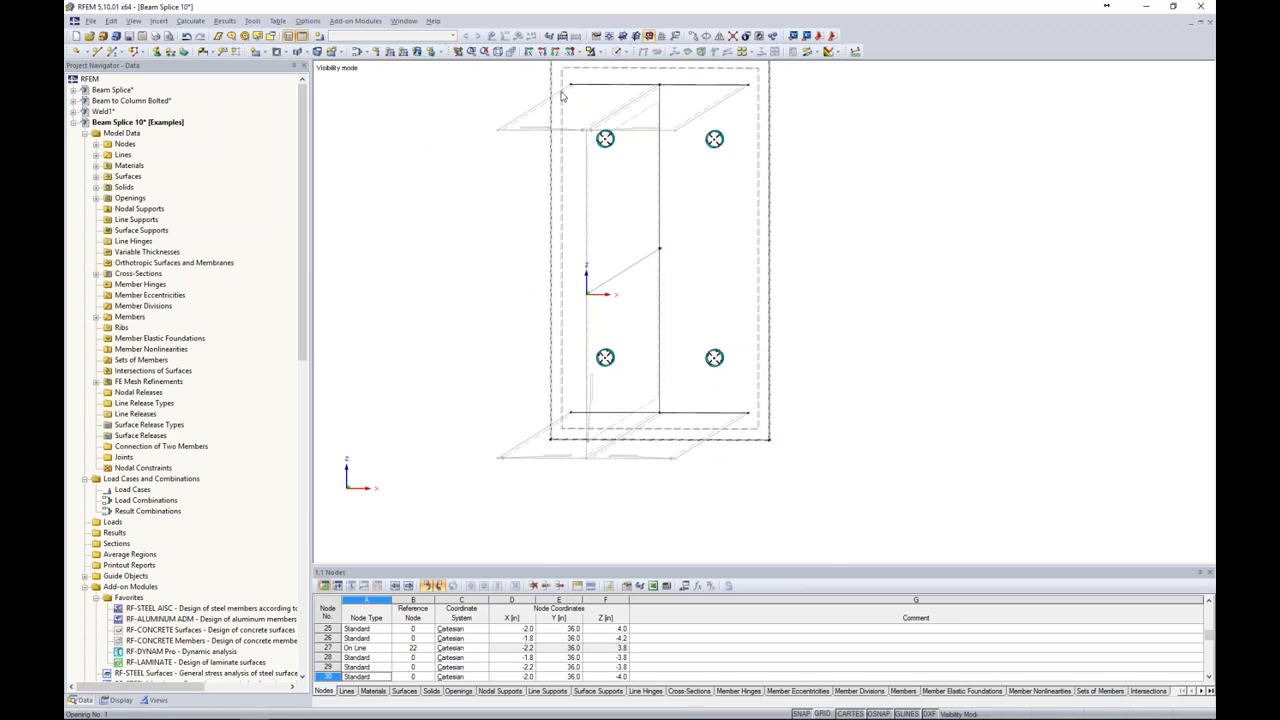
scroll(570, 84, up, 2)
drag(567, 80, 815, 110)
scroll(690, 335, up, 2)
click(688, 342)
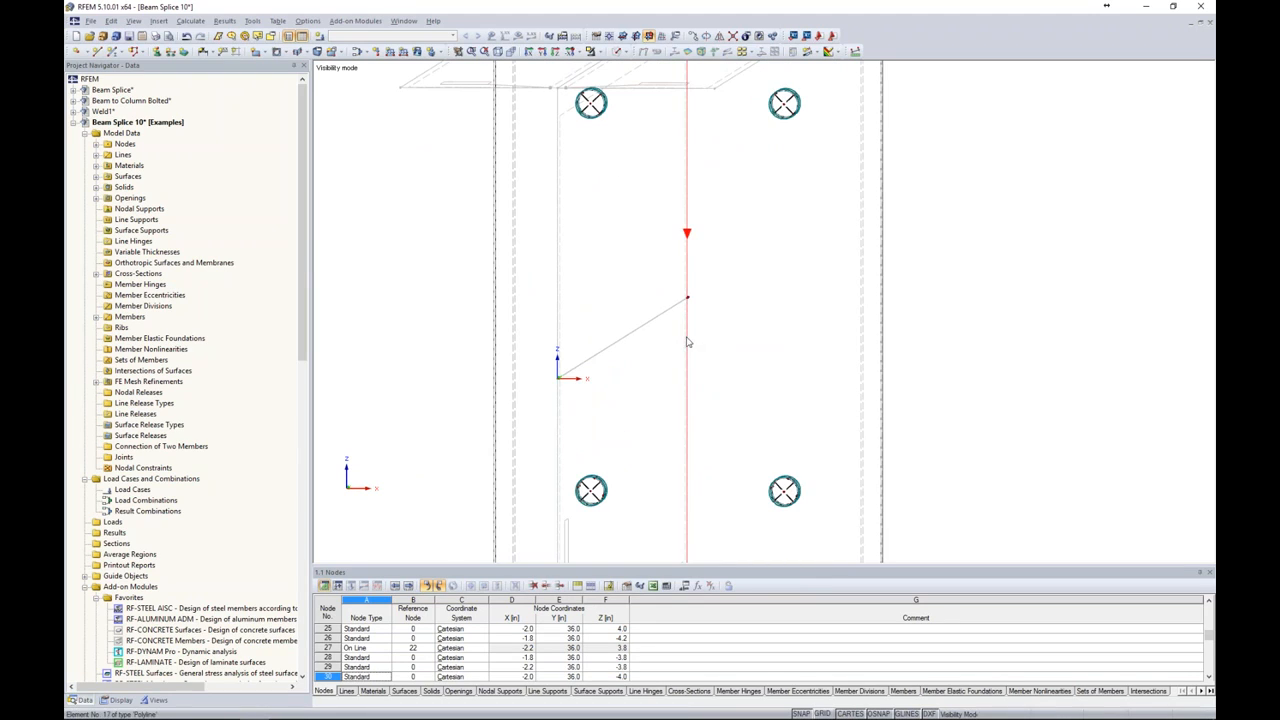
ctrl+middle_drag(643, 357, 838, 350)
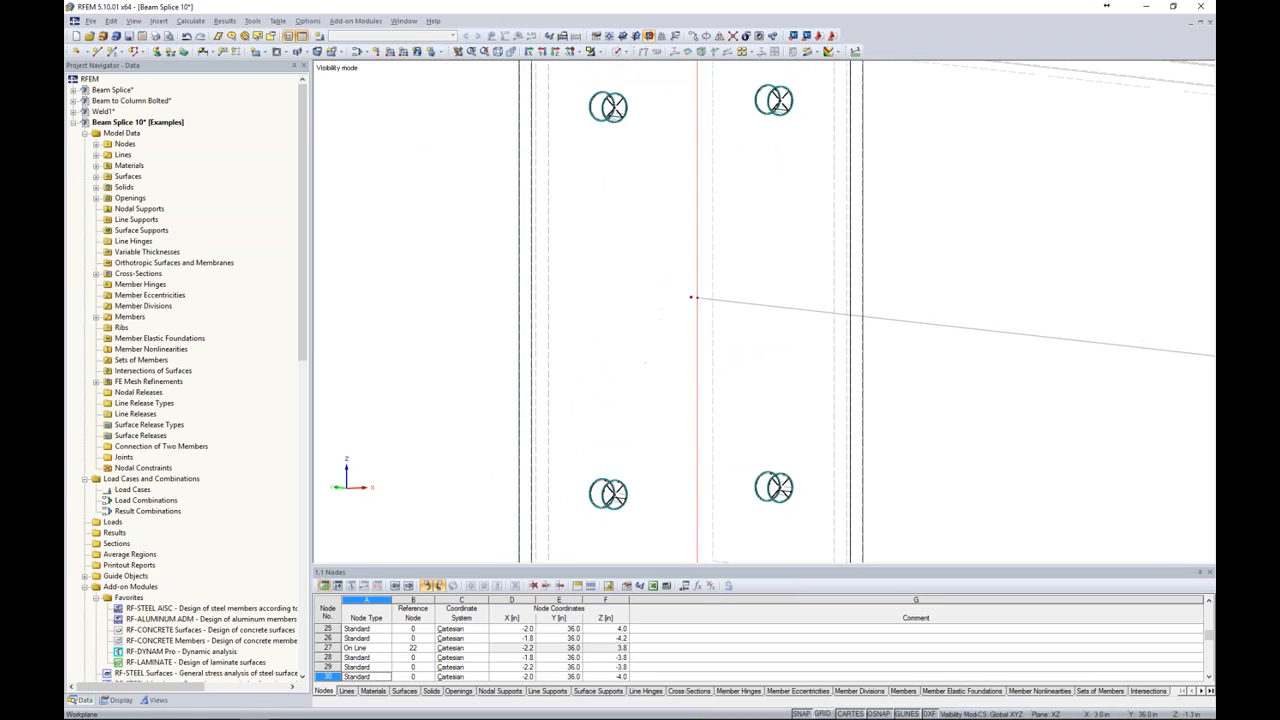
click(698, 299)
middle_drag(731, 349, 722, 162)
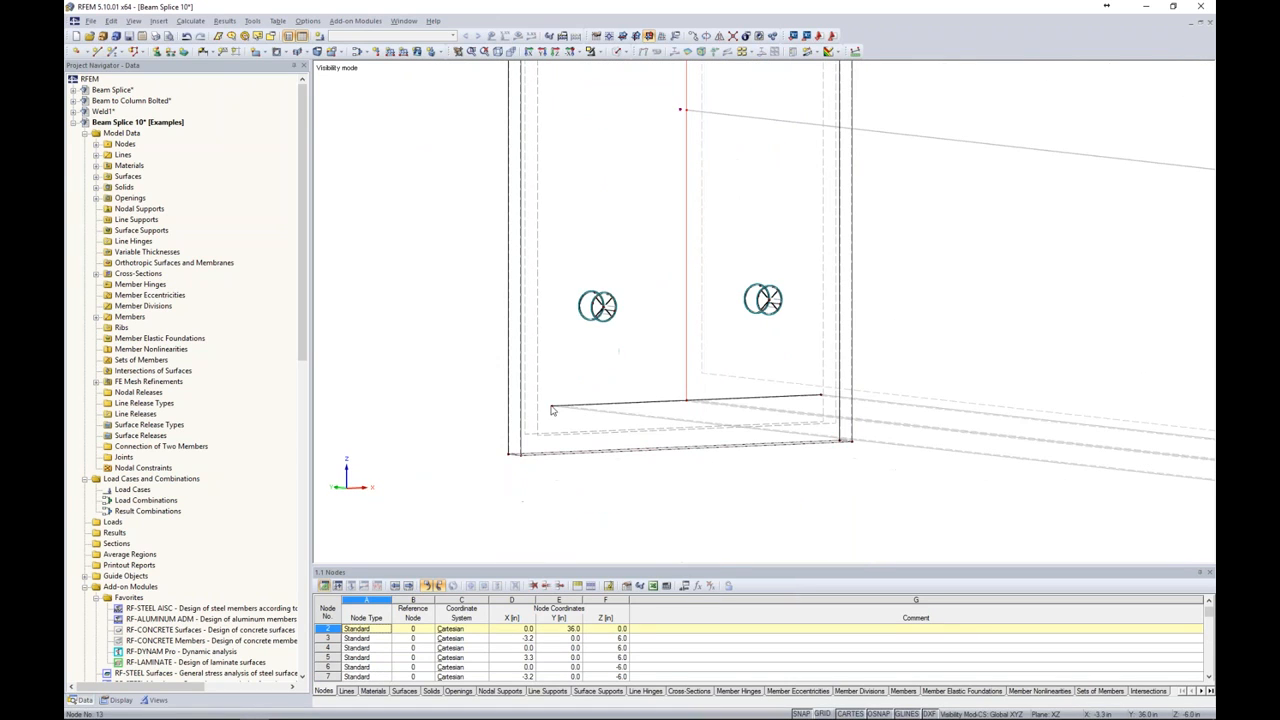
click(553, 408)
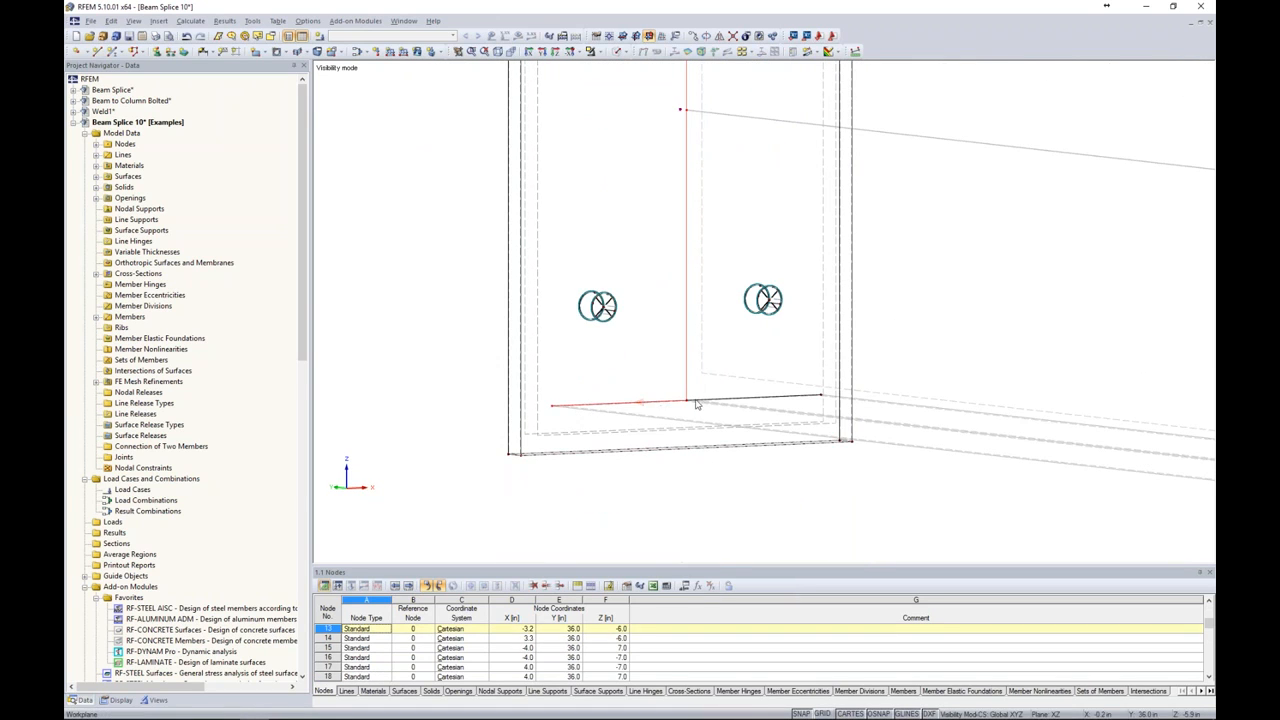
ctrl+click(822, 397)
ctrl+click(687, 401)
scroll(700, 340, down, 6)
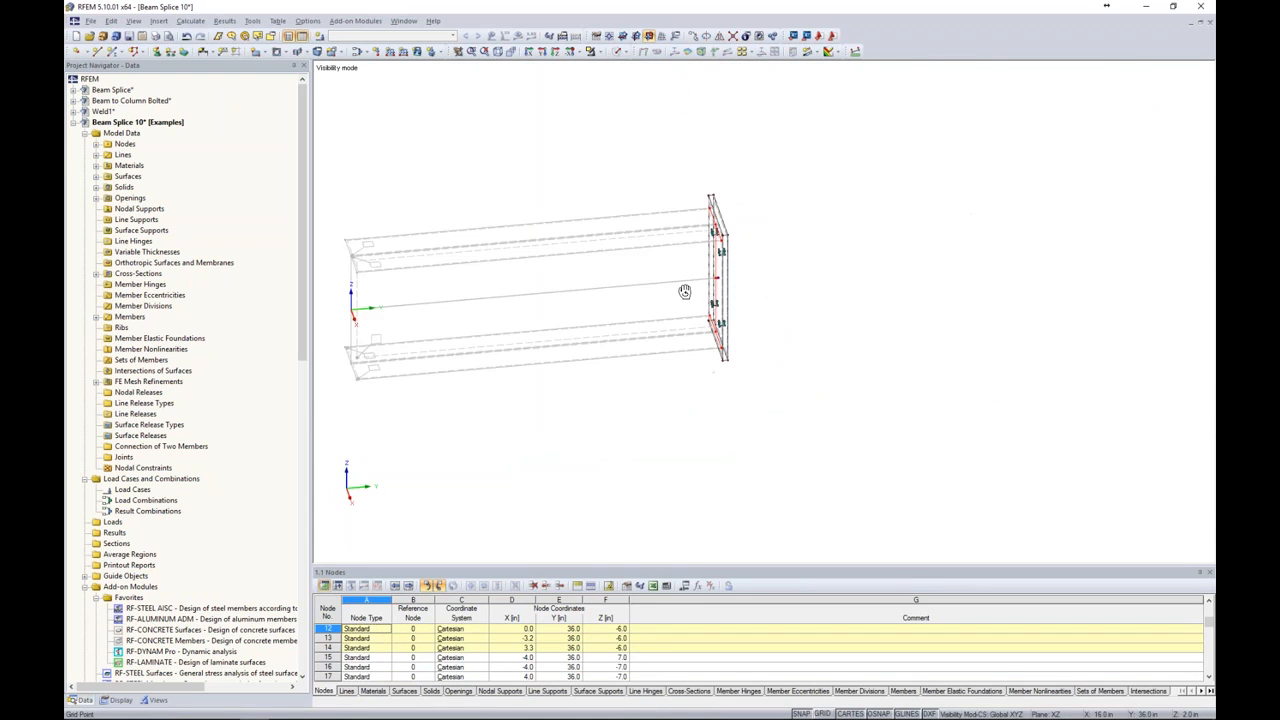
scroll(721, 272, up, 5)
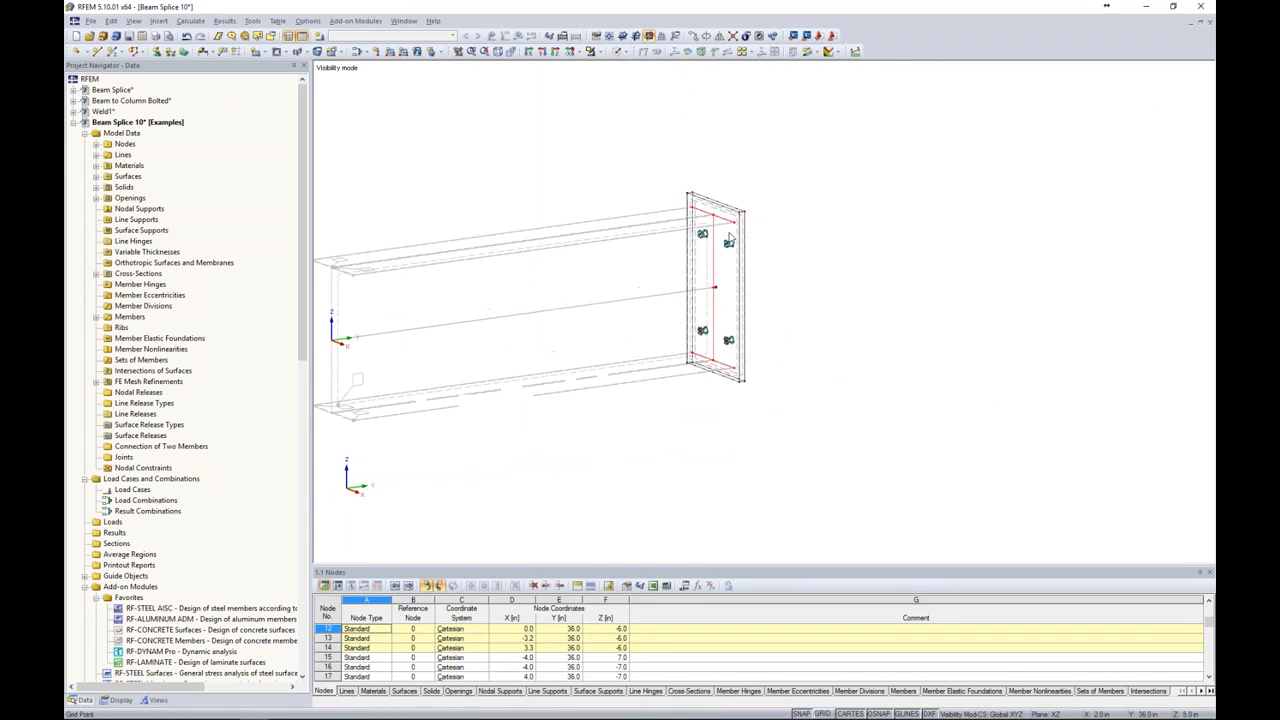
click(693, 37)
click(488, 257)
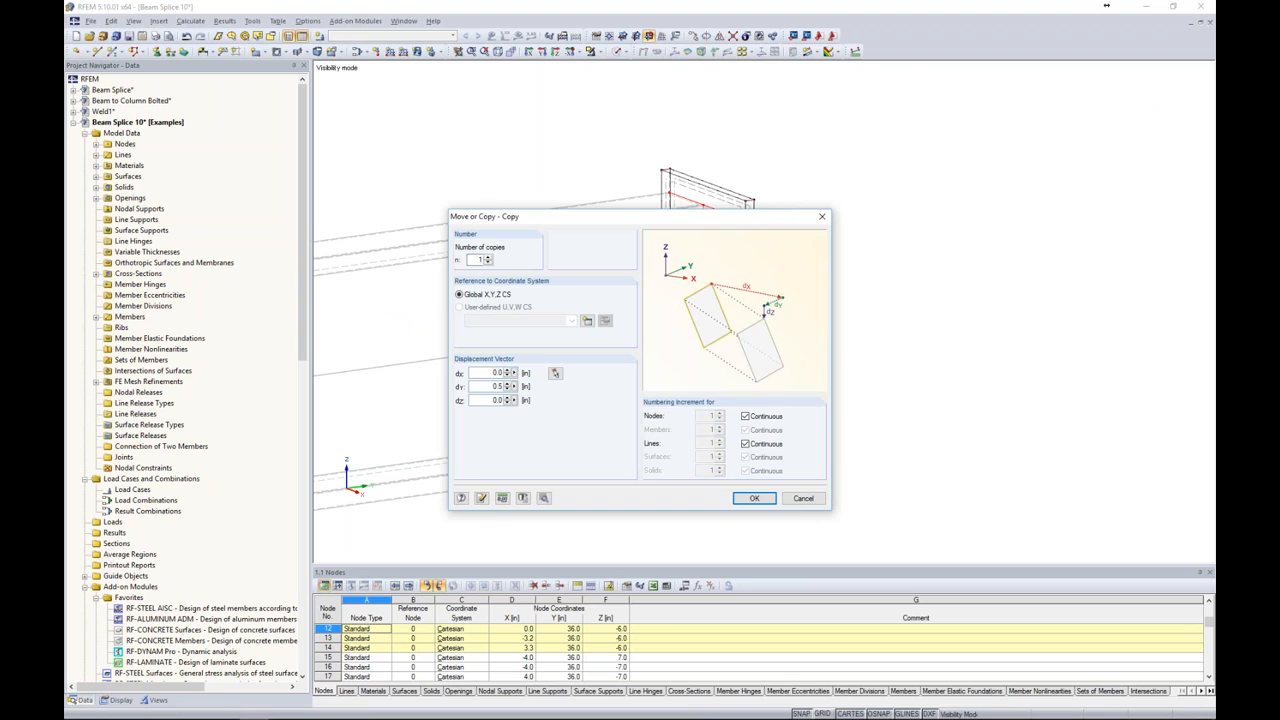
click(752, 498)
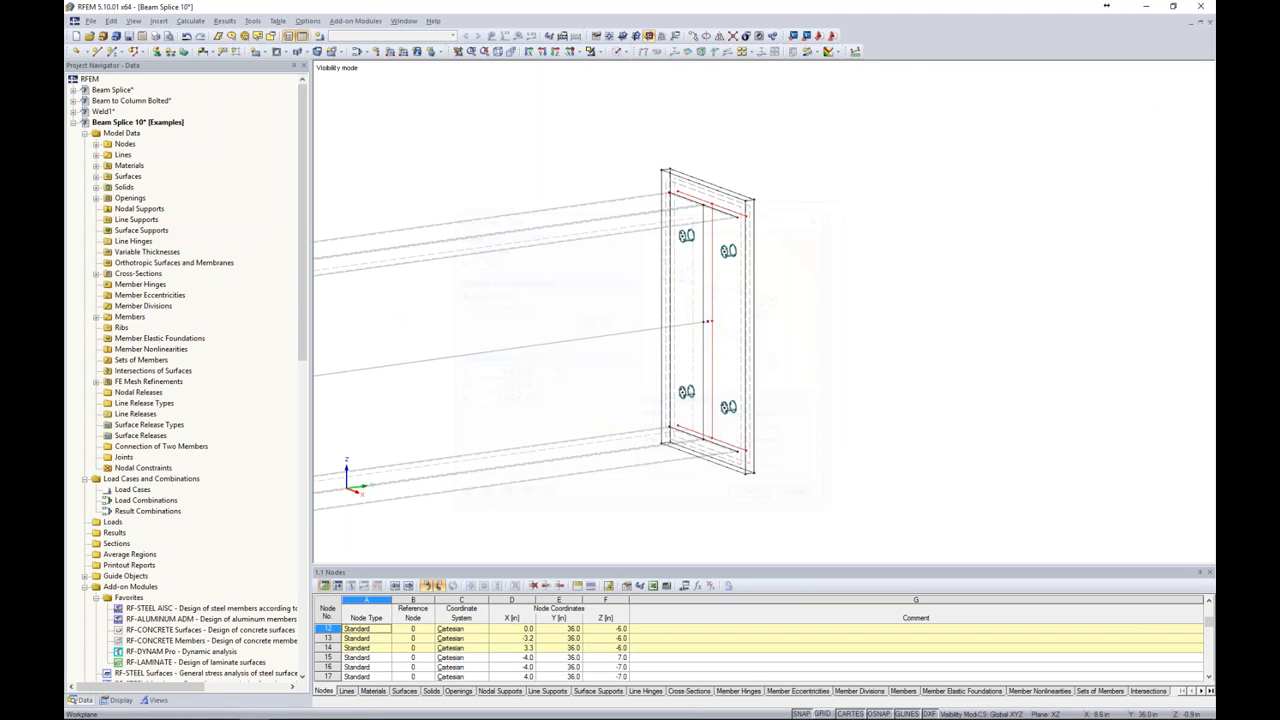
- Undo the copy of the beam-end lines and cancel visibility mode to restore the whole model
mouse_move(849, 265)
ctrl+middle_down()
mouse_move(697, 252)
mouse_move(694, 267)
mouse_move(840, 288)
ctrl+middle_up()
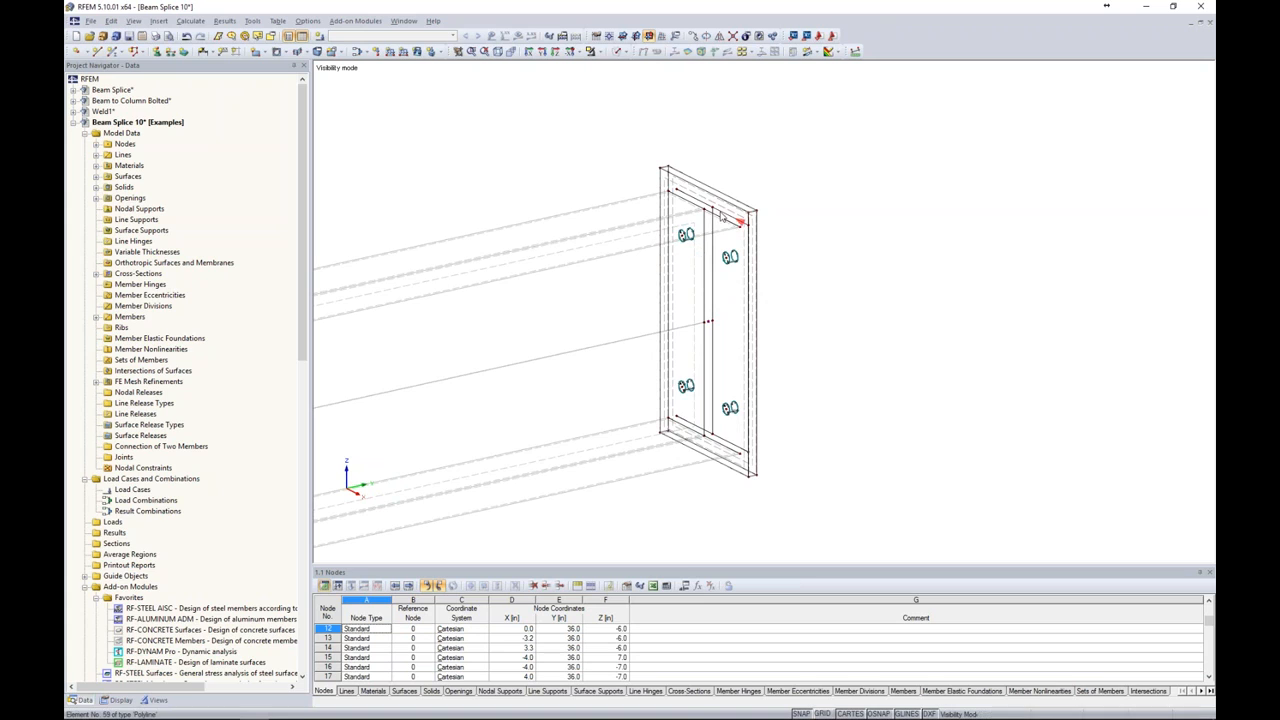
scroll(711, 208, up, 2)
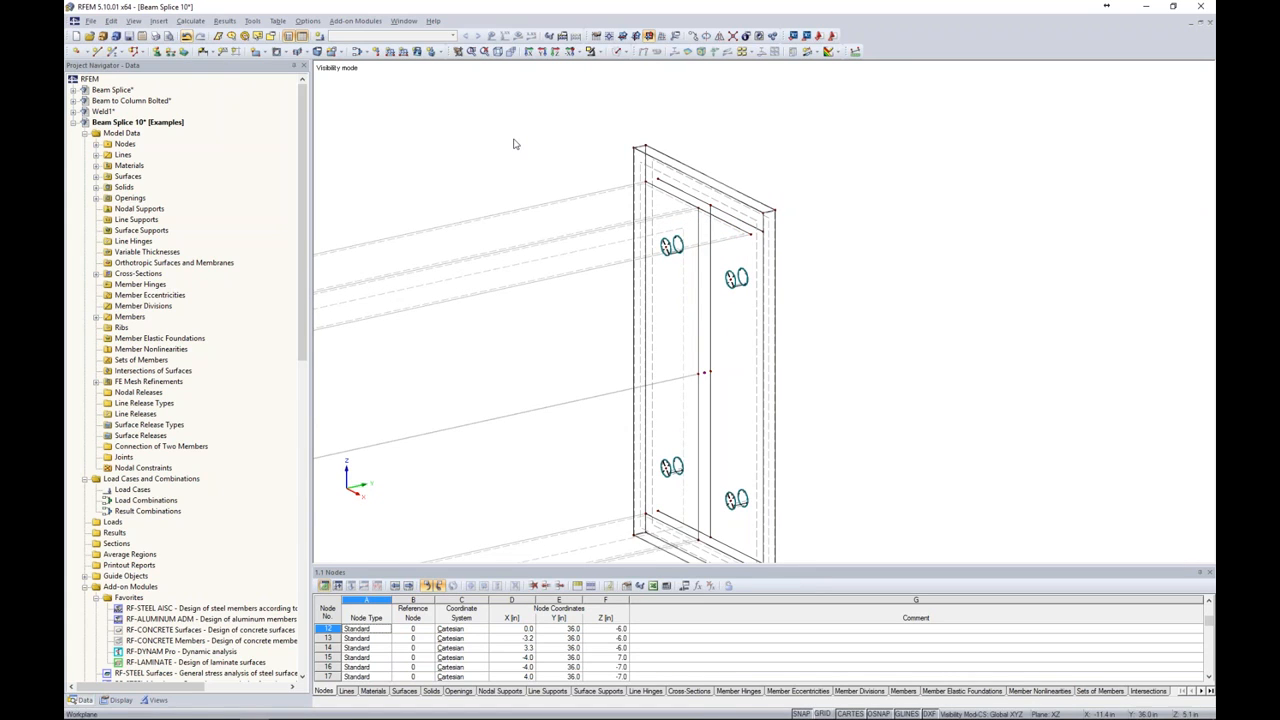
scroll(514, 144, down, 2)
middle_drag(869, 332, 969, 301)
scroll(969, 301, down, 2)
click(600, 54)
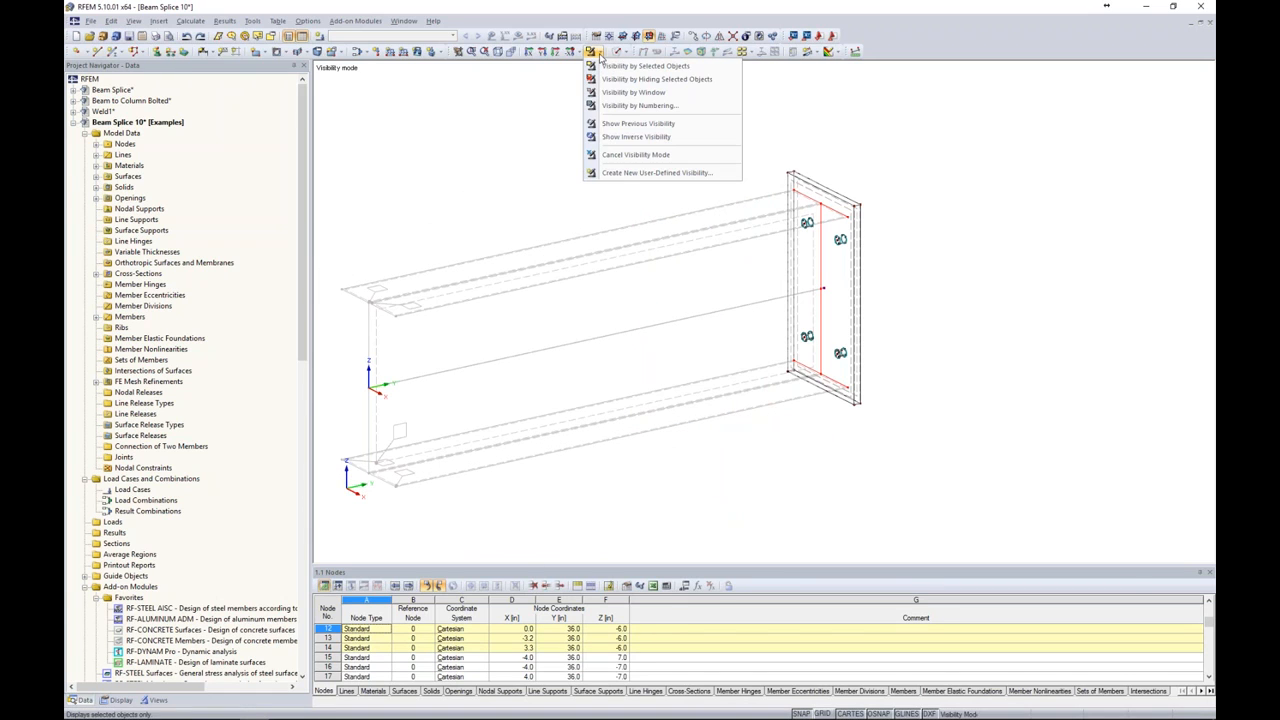
click(634, 154)
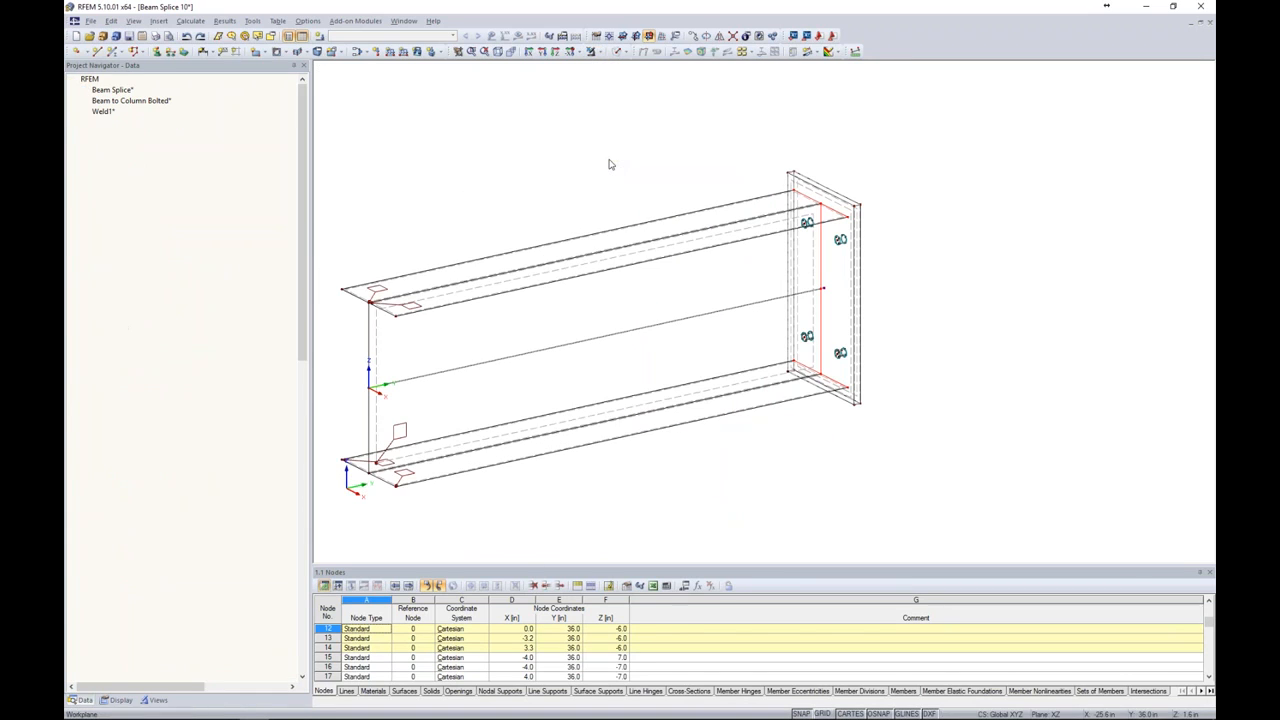
- Mirror the beam's surfaces, lines and central member as a copy about the X-Z plane through the midpoint of the plate's short top edge
drag(494, 506, 357, 246)
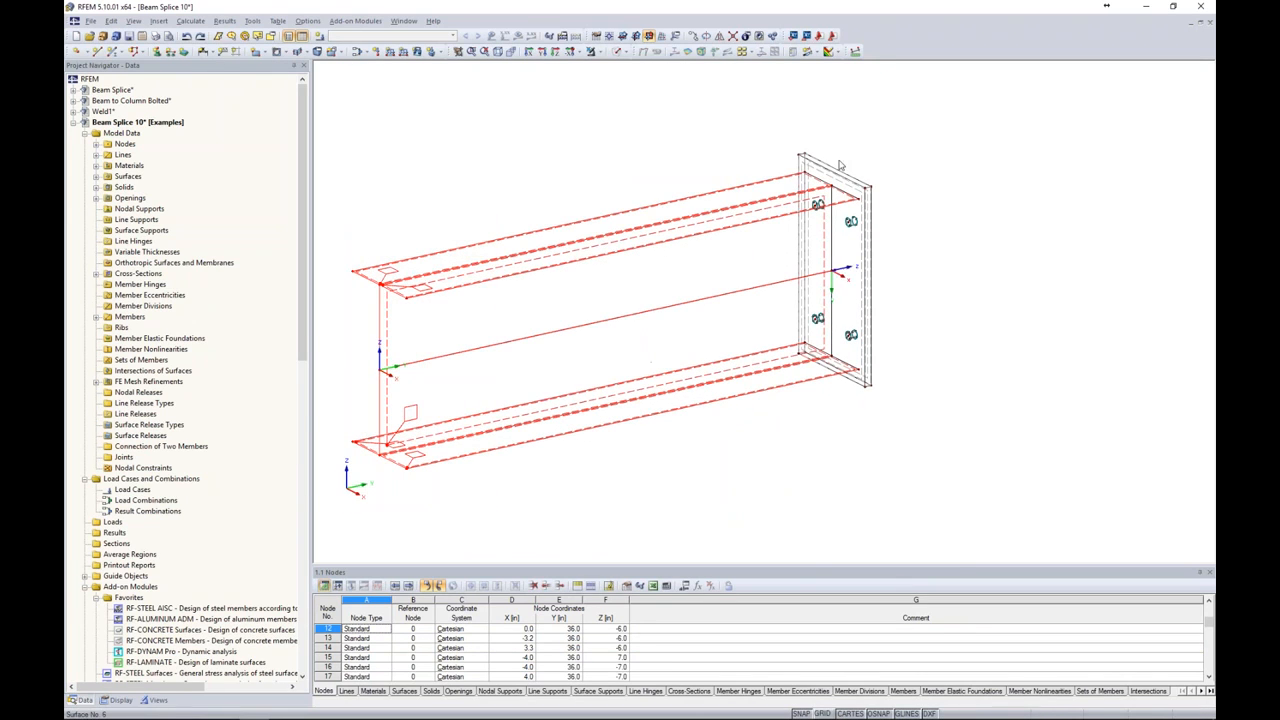
scroll(831, 147, up, 3)
middle_drag(831, 147, 775, 173)
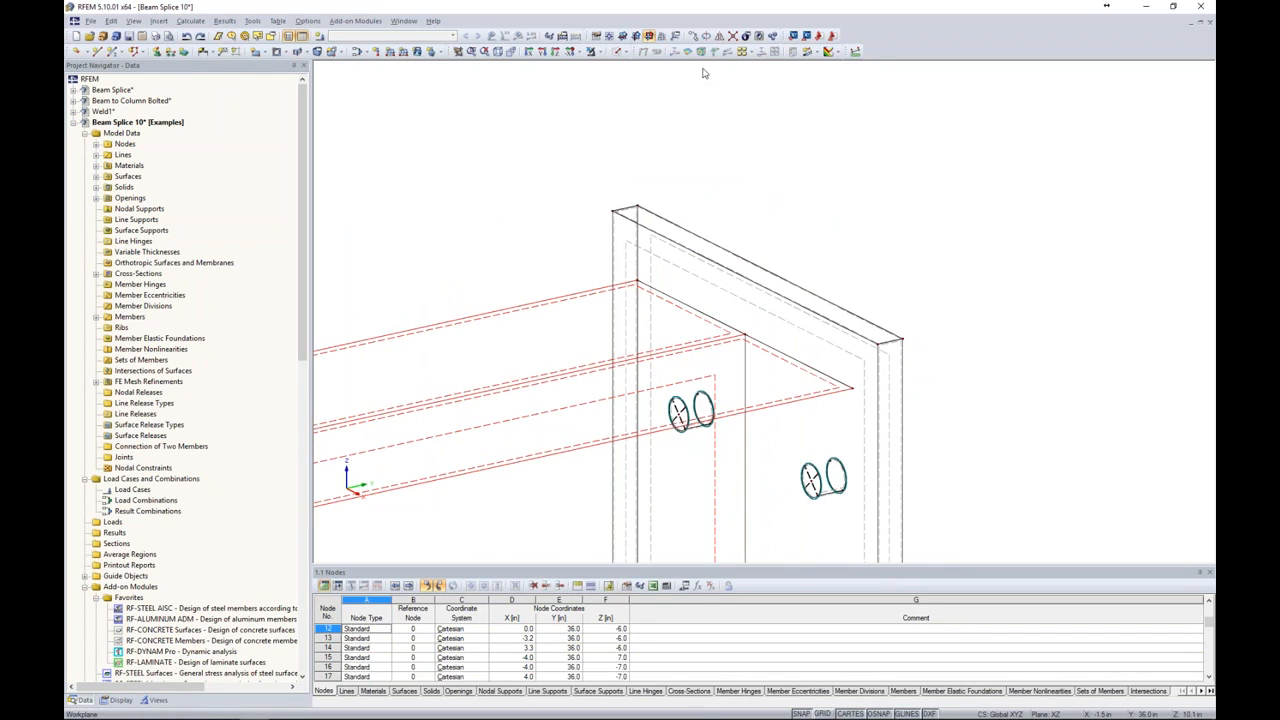
click(719, 36)
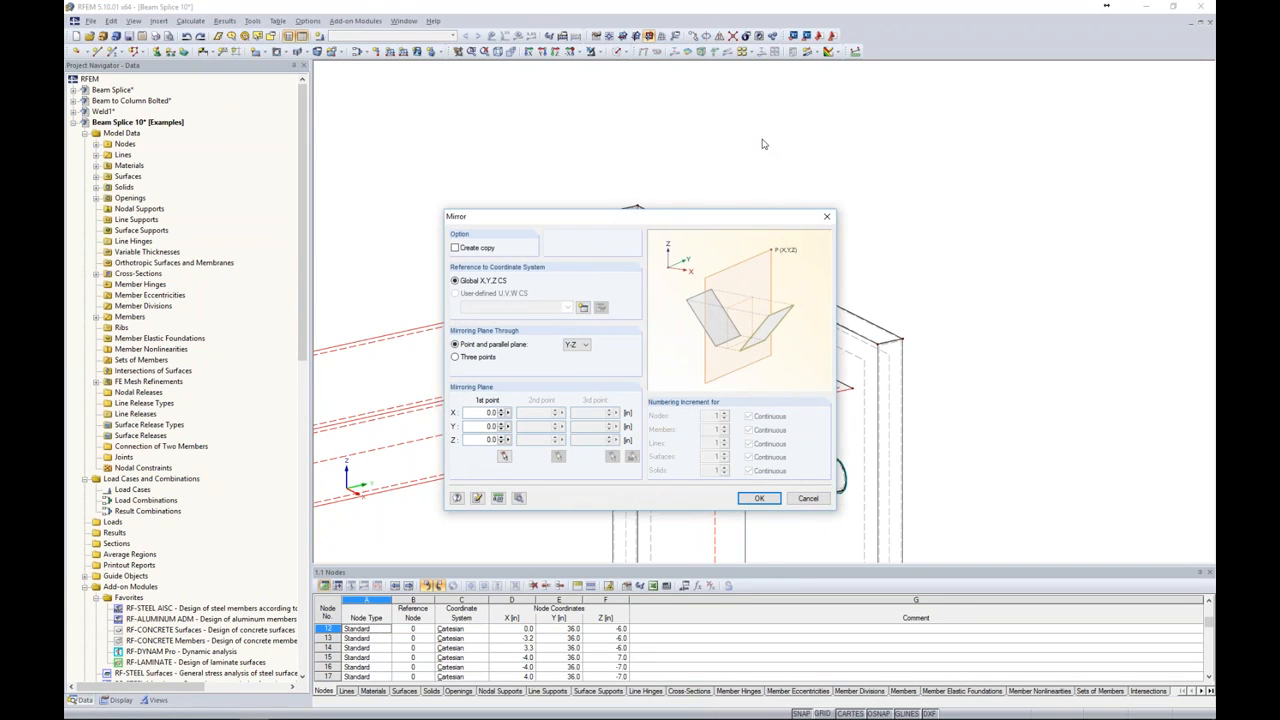
click(456, 248)
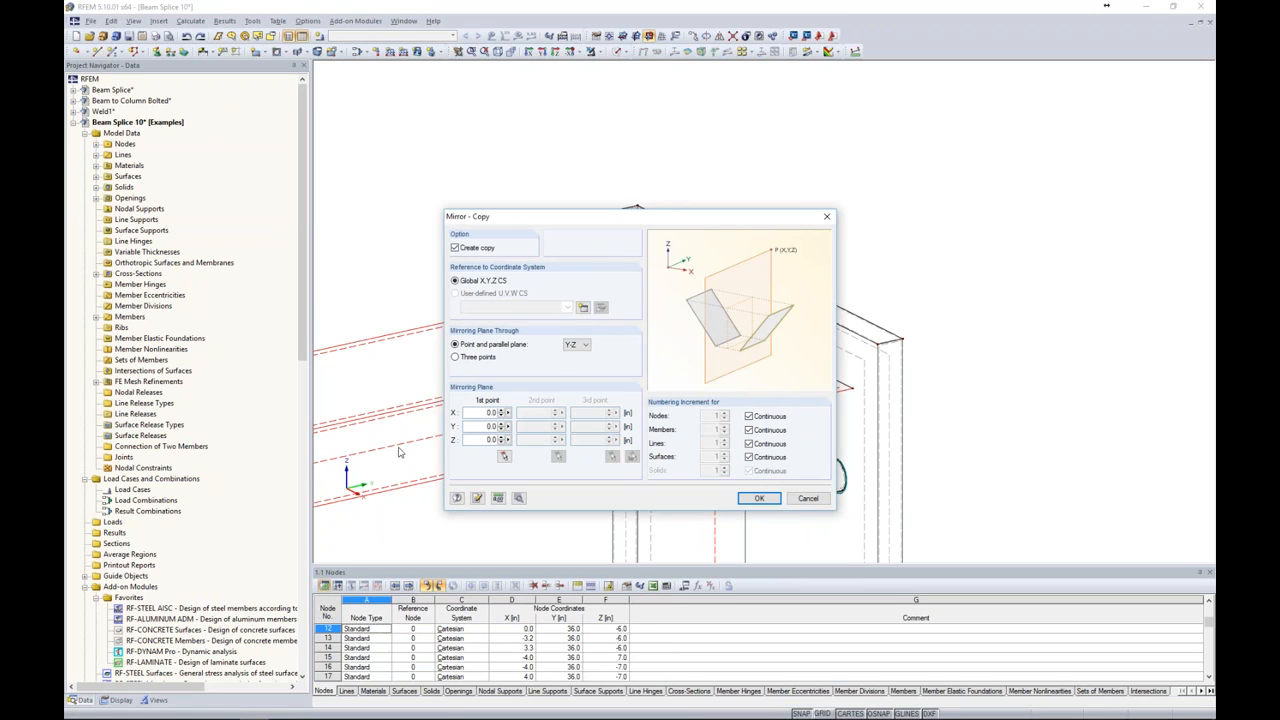
click(579, 344)
click(574, 372)
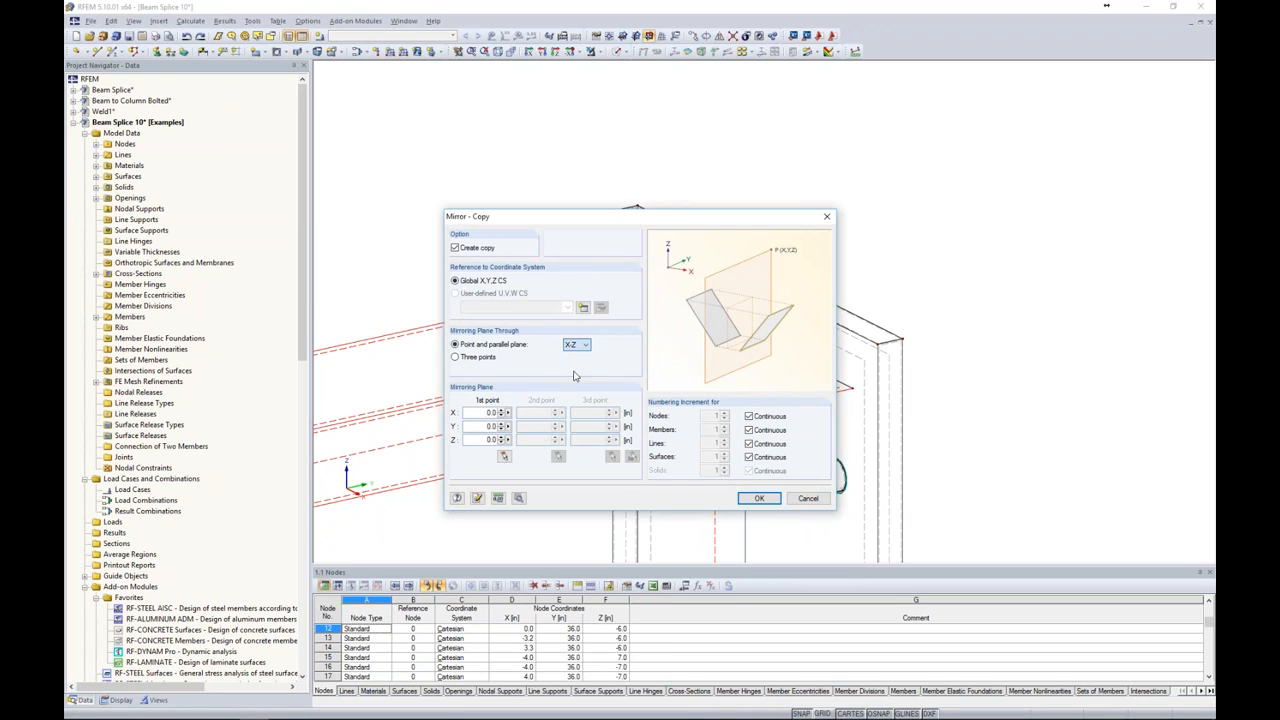
click(505, 457)
scroll(630, 207, up, 3)
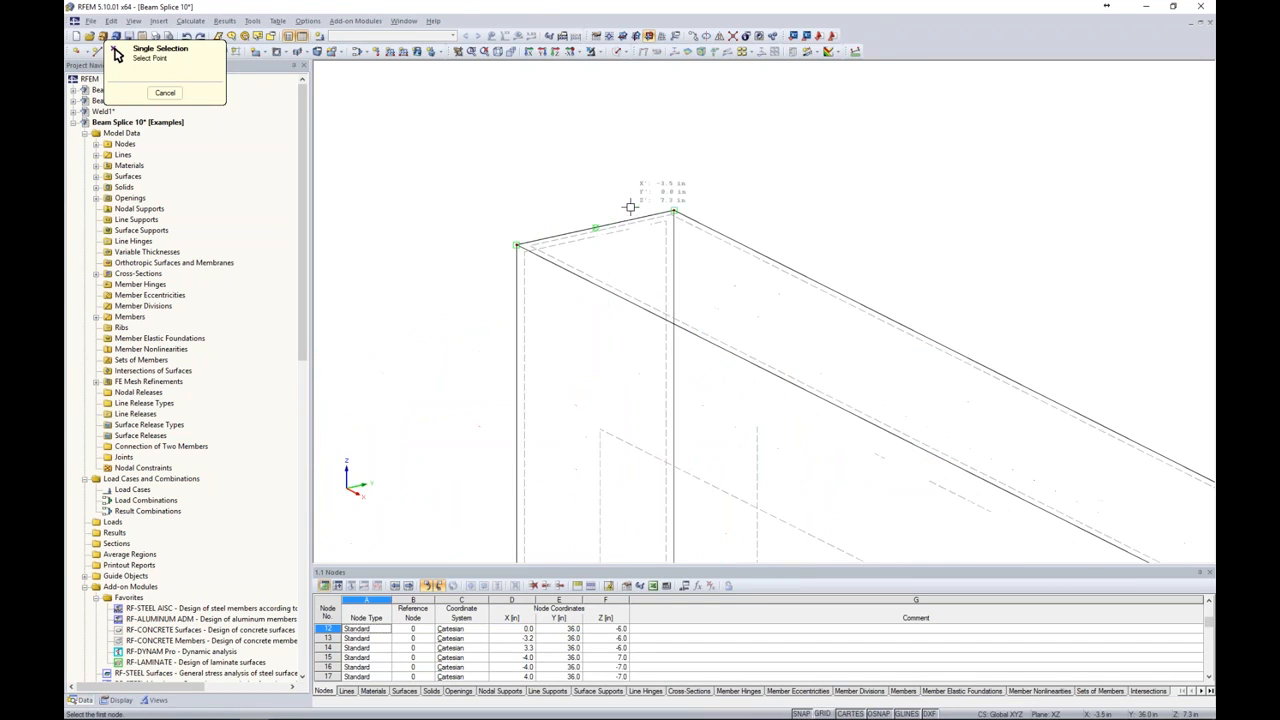
click(596, 229)
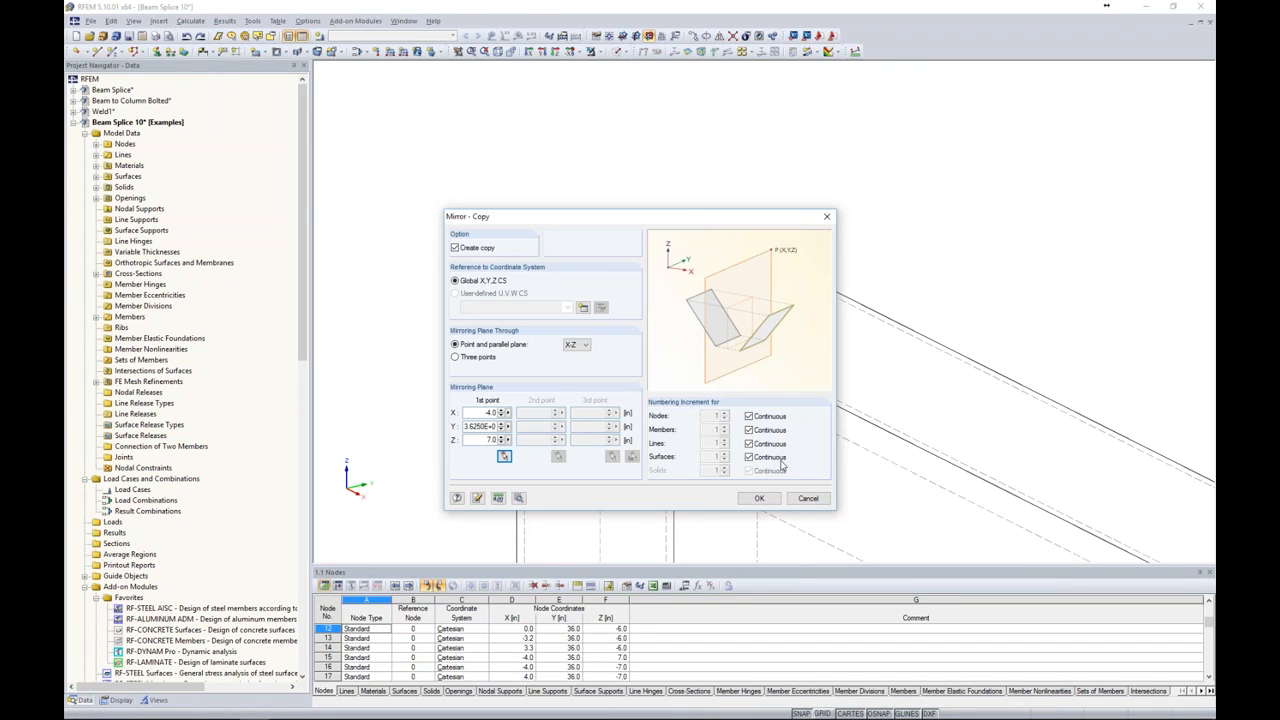
click(760, 499)
scroll(772, 230, down, 3)
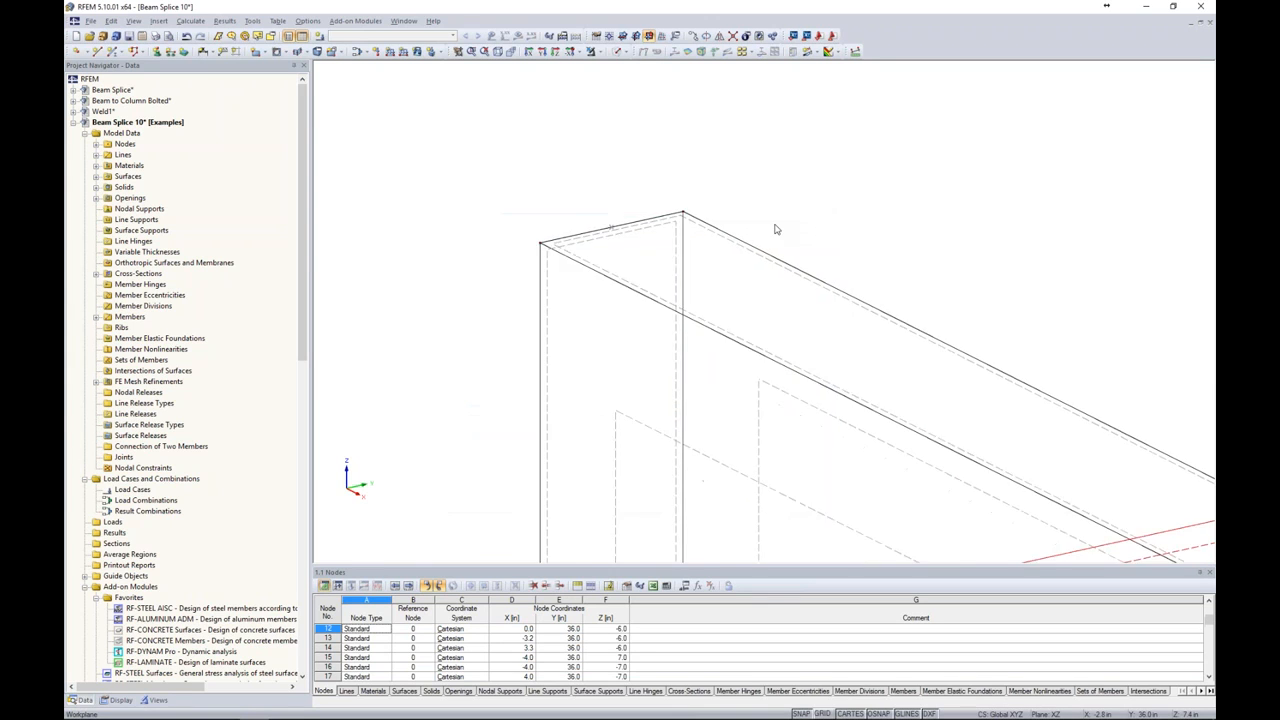
scroll(775, 228, down, 6)
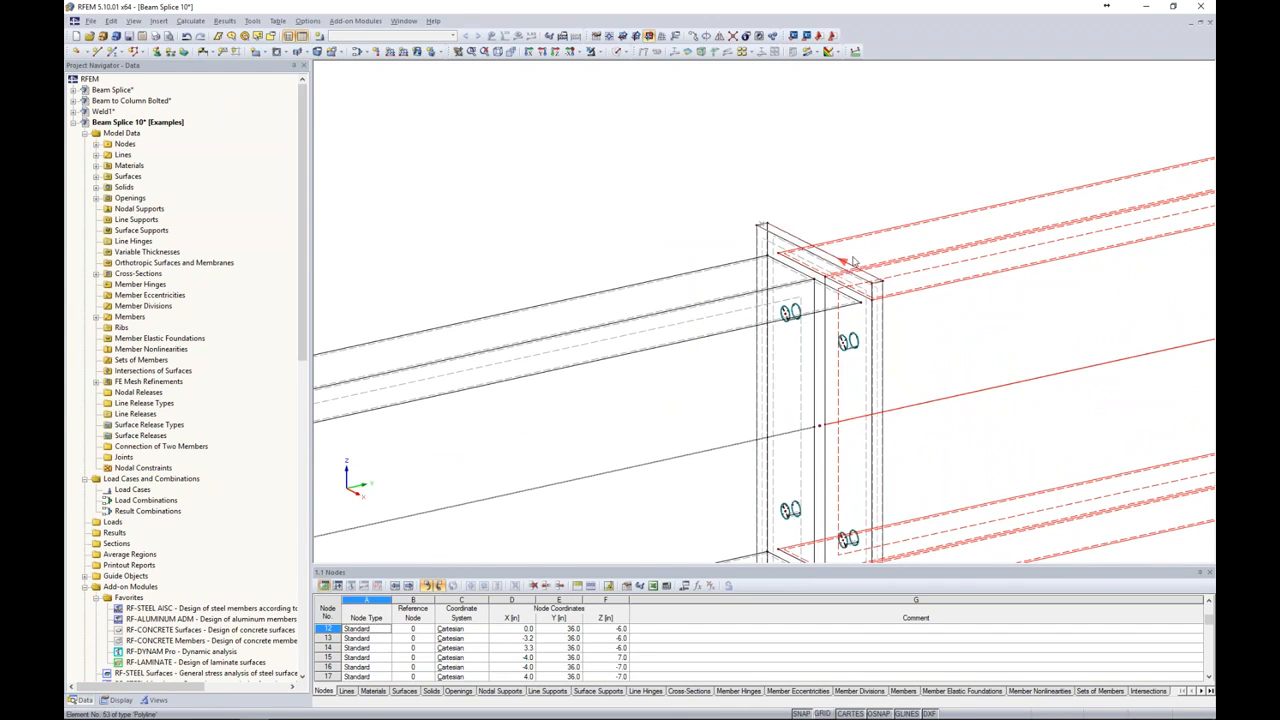
scroll(785, 262, down, 4)
scroll(836, 328, down, 1)
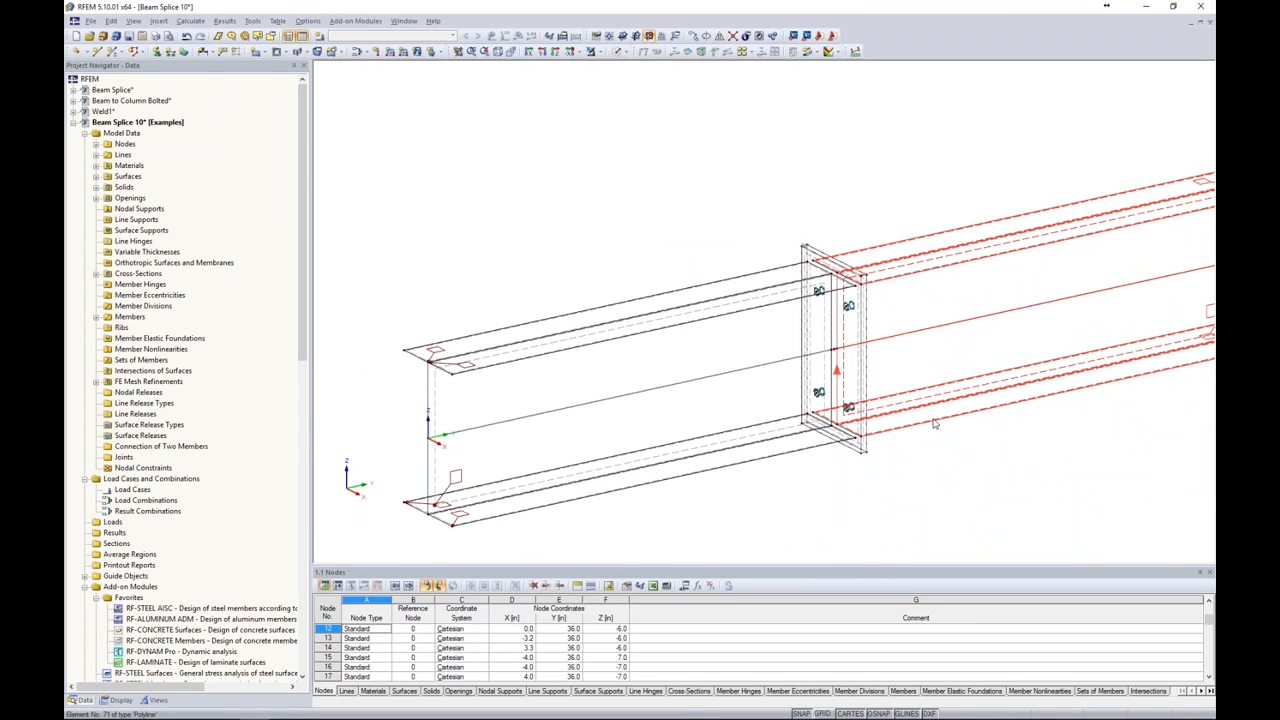
click(968, 480)
middle_drag(883, 334, 793, 346)
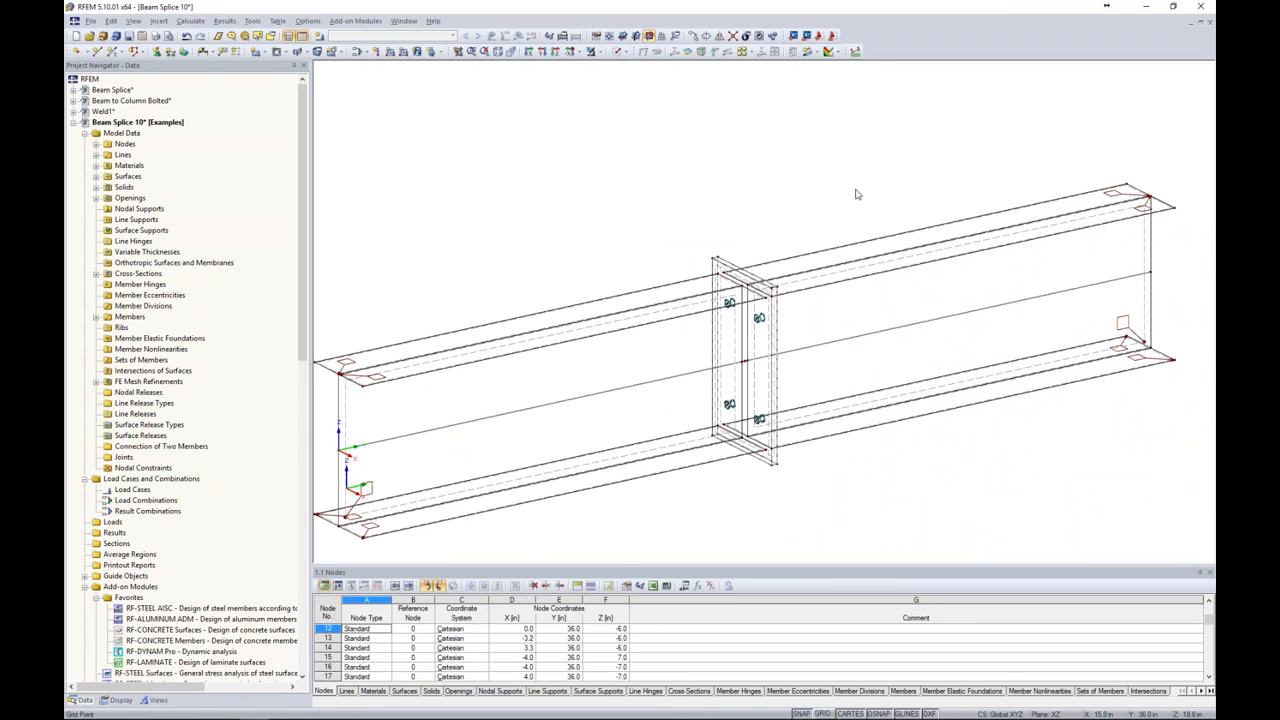
- Copy the crossed rigid members of both upper bolt holes onto the matching circles on the plate's outer face
ctrl+middle_drag(770, 207, 777, 150)
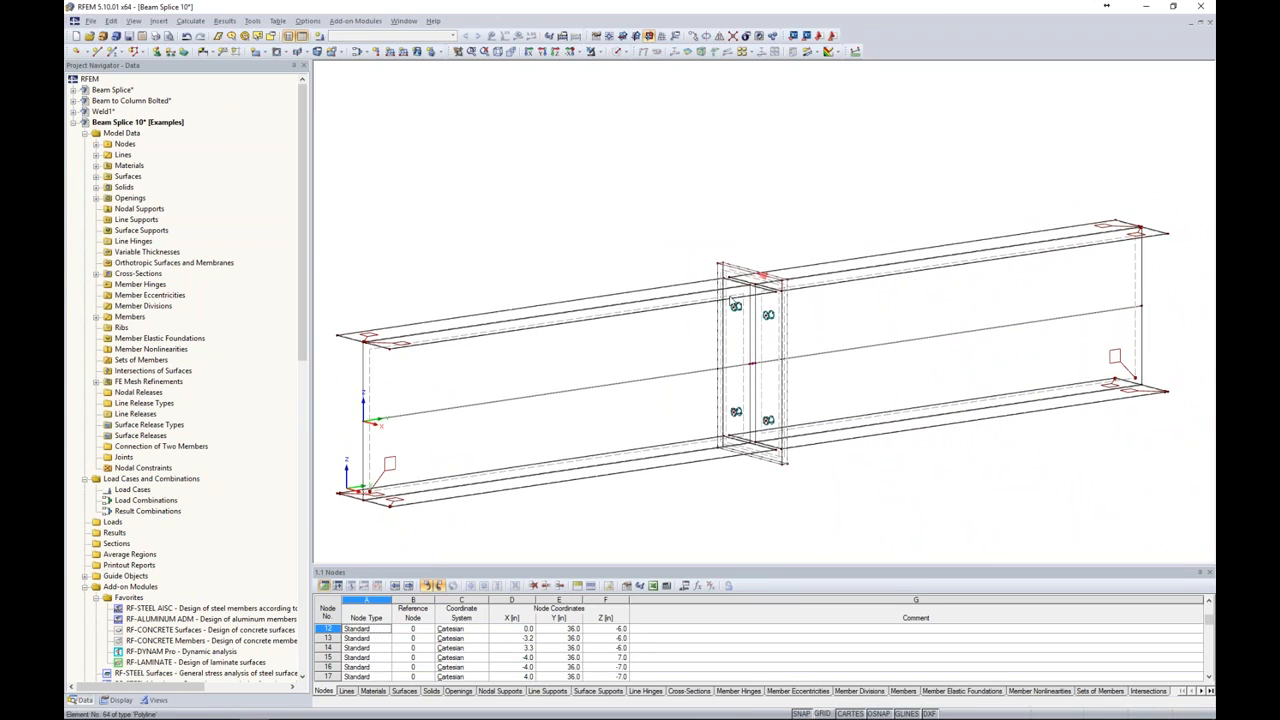
scroll(722, 312, up, 5)
scroll(722, 312, up, 3)
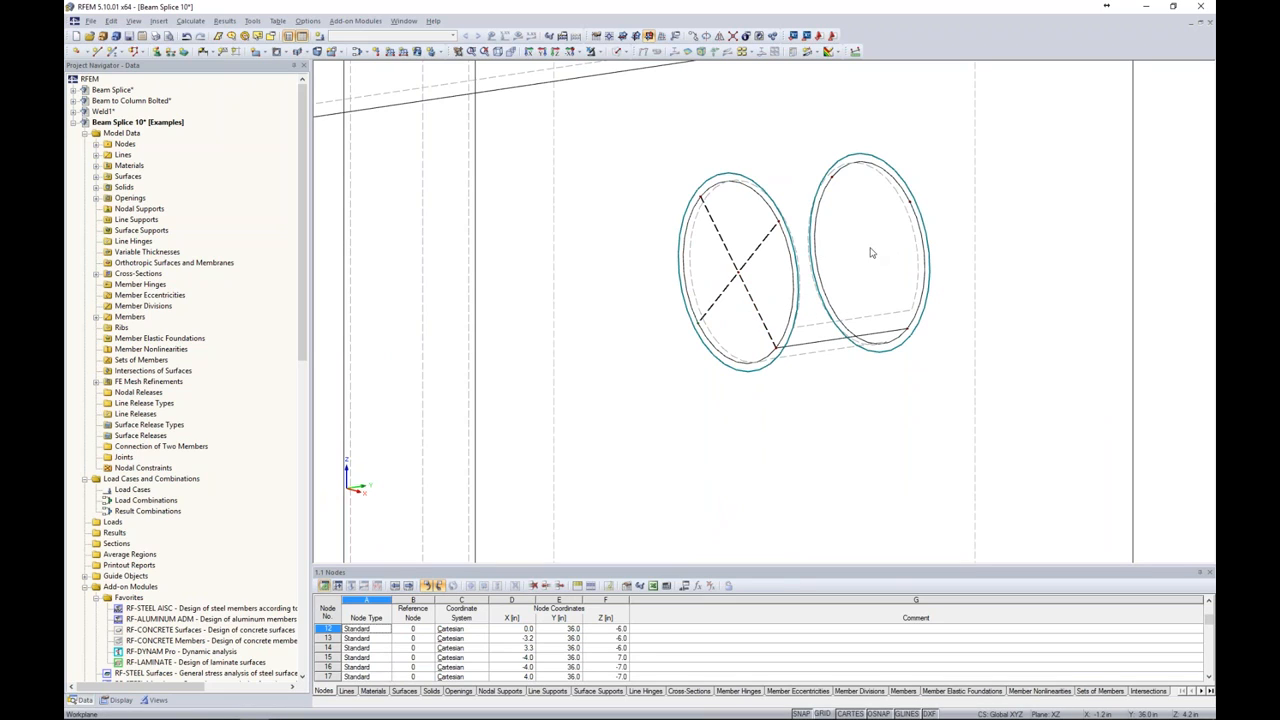
click(738, 276)
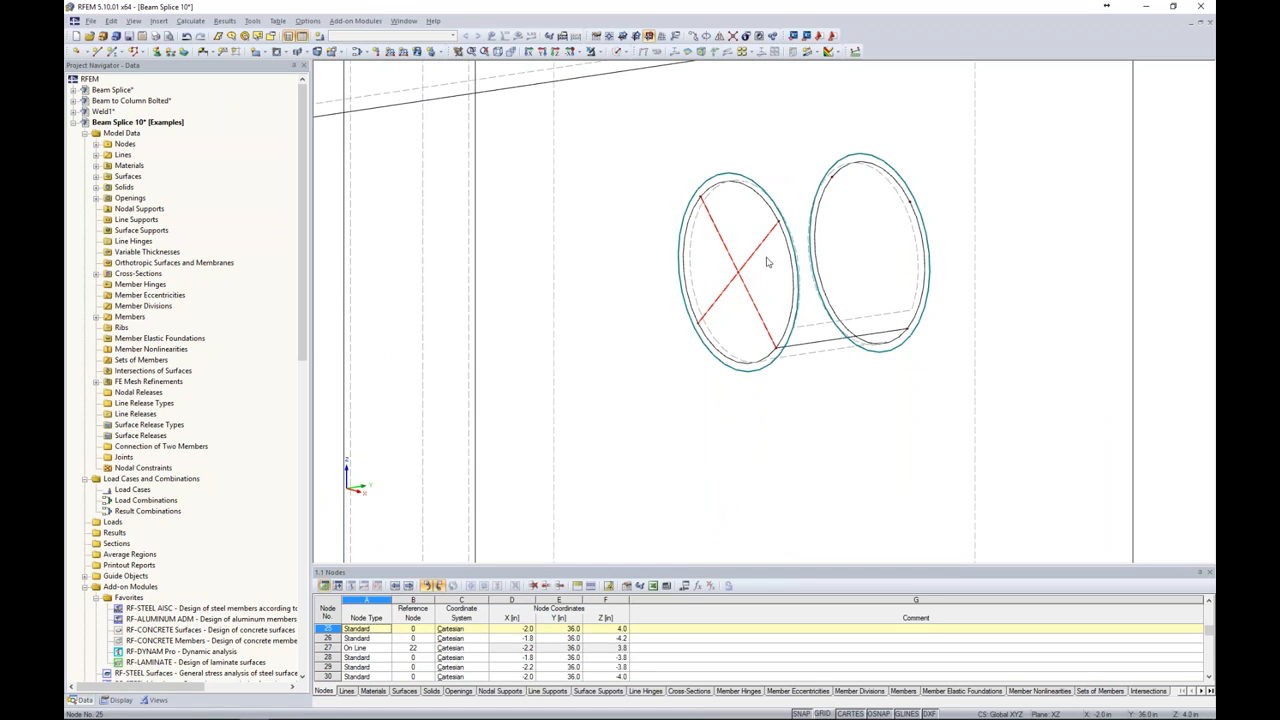
scroll(866, 251, down, 7)
middle_drag(1003, 297, 883, 293)
scroll(883, 289, up, 8)
click(884, 349)
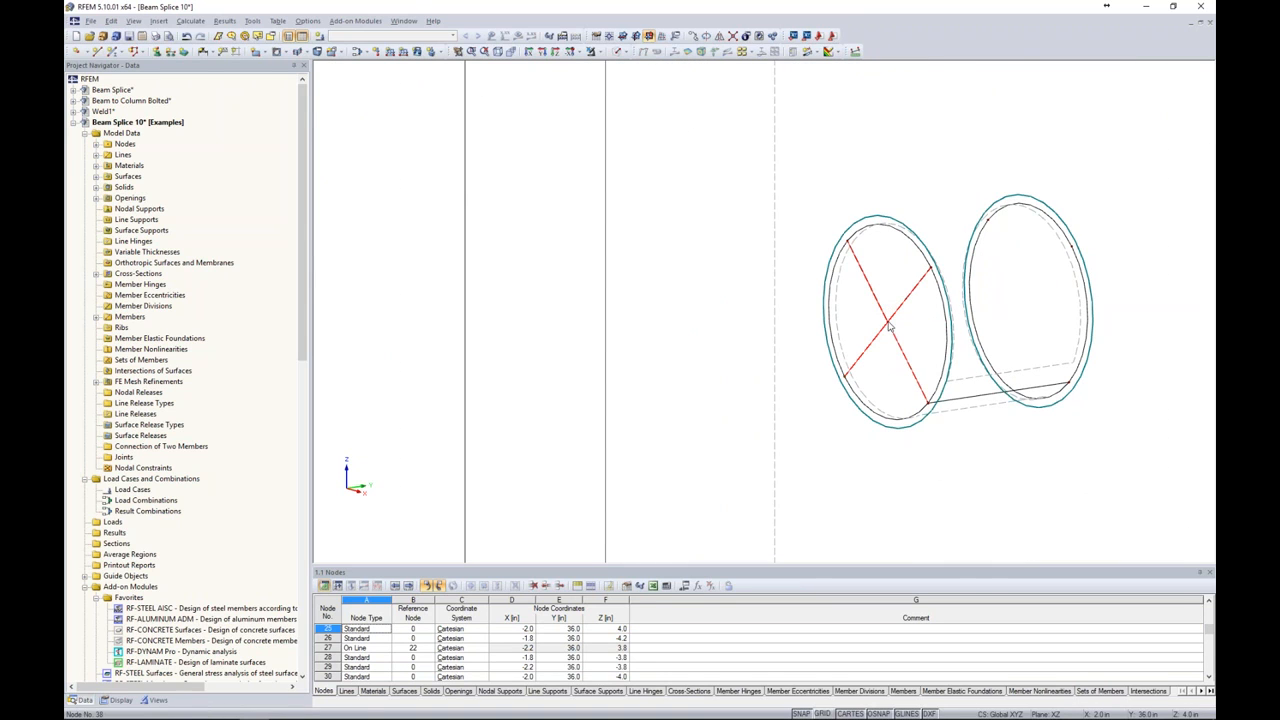
click(1028, 309)
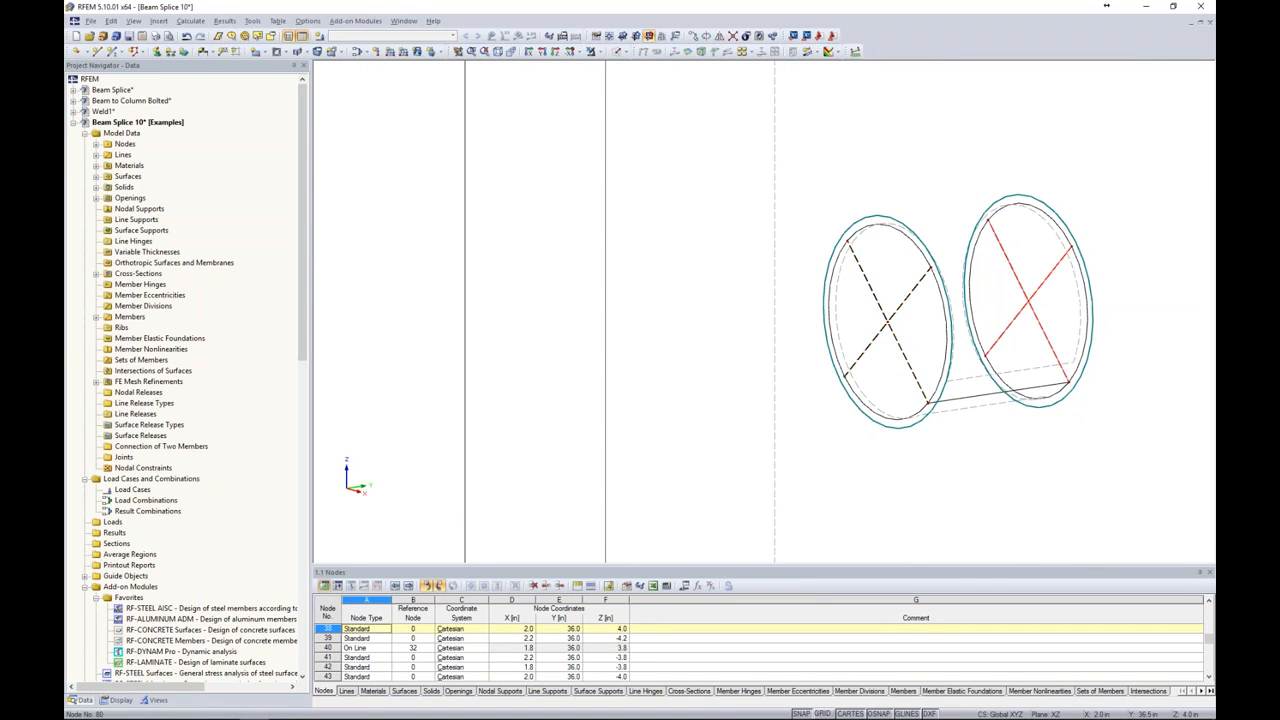
- Copy the crossed rigid members of both lower bolt holes onto the matching circles on the plate's outer face
scroll(1028, 308, down, 8)
middle_drag(1000, 357, 889, 82)
middle_drag(880, 505, 872, 320)
scroll(702, 309, up, 7)
drag(724, 308, 695, 254)
scroll(697, 258, down, 6)
middle_drag(697, 260, 594, 260)
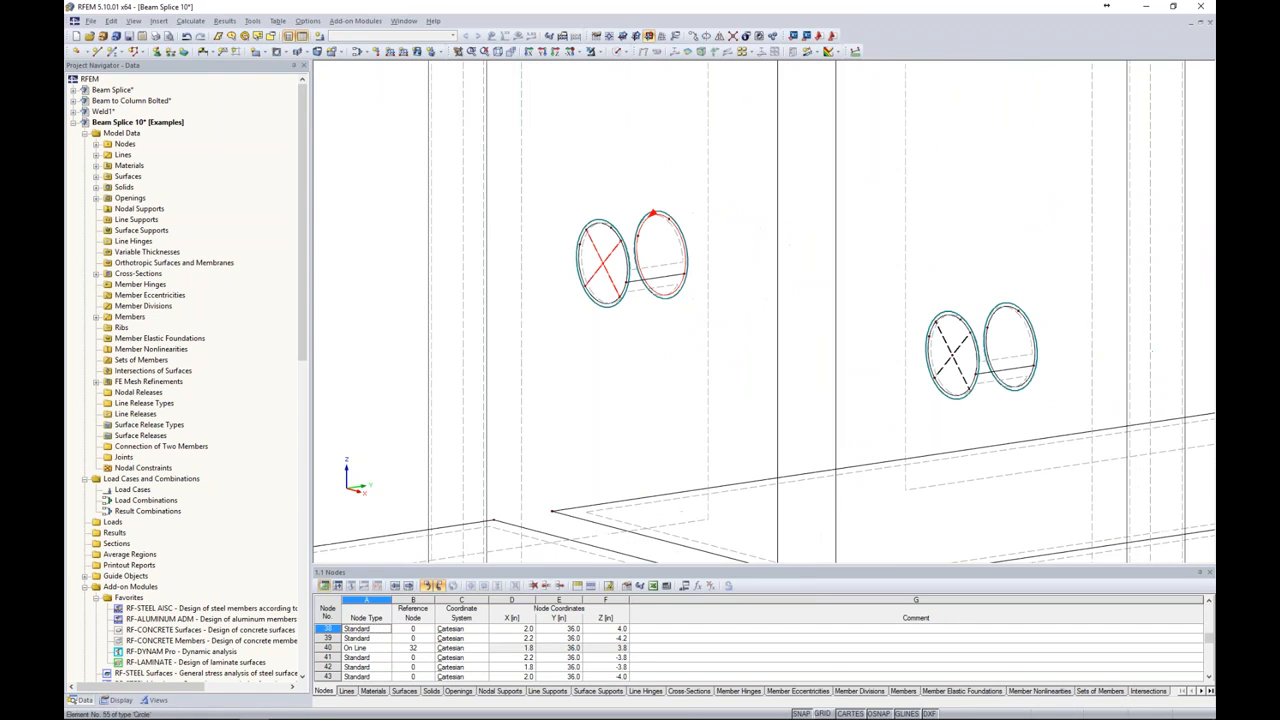
drag(947, 347, 1010, 345)
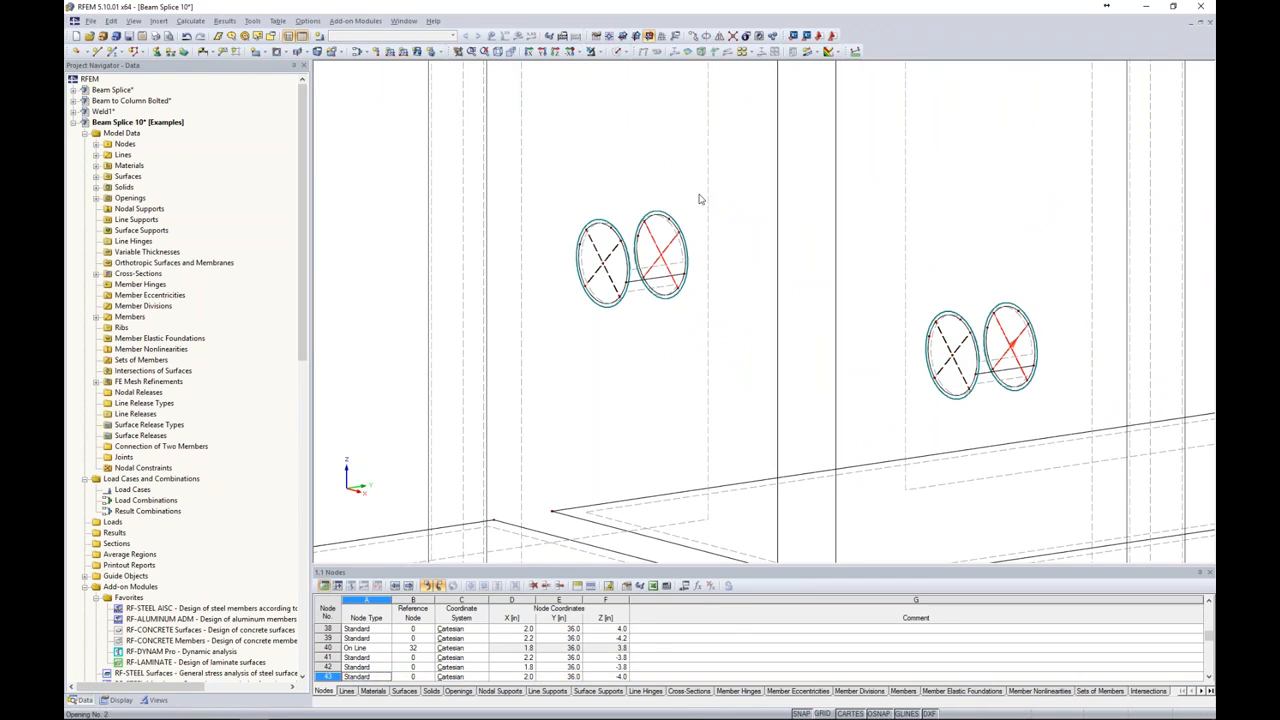
scroll(832, 237, down, 5)
scroll(830, 245, down, 1)
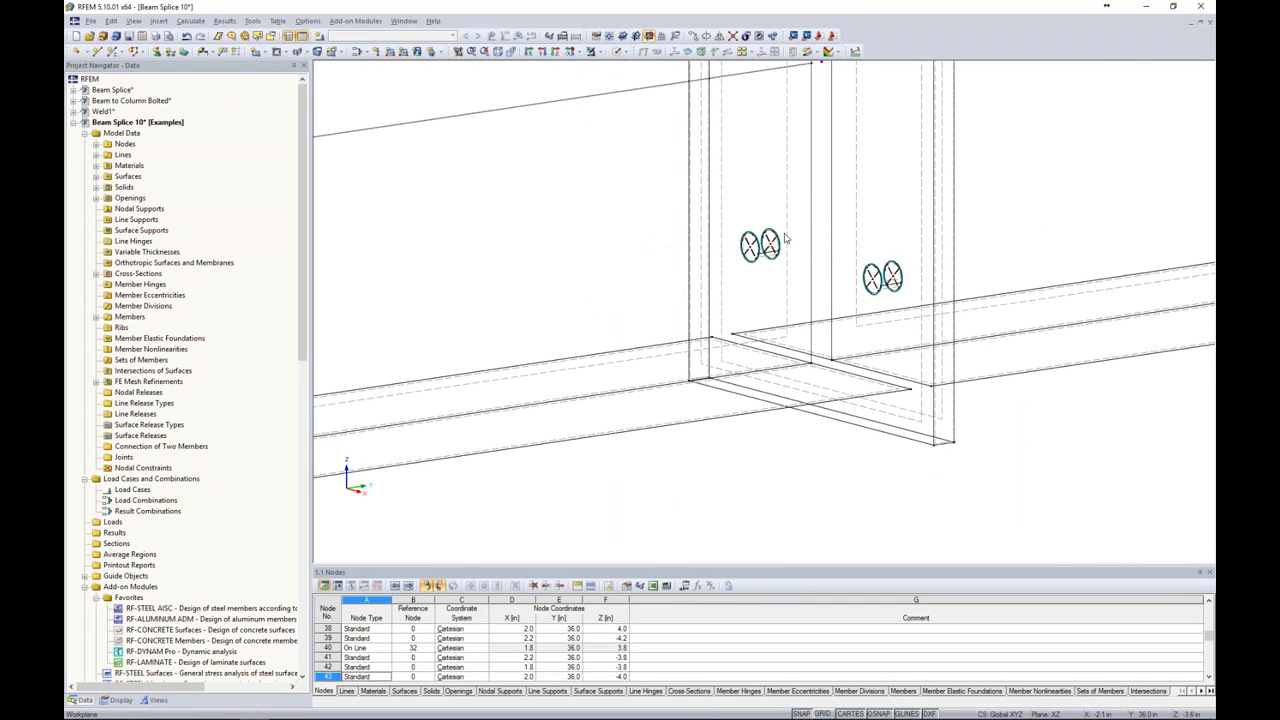
- Start a new member of type Beam and choose a parametric round bar cross-section with a 0.5 in diameter
click(760, 252)
click(621, 253)
ctrl+middle_drag(621, 253, 343, 172)
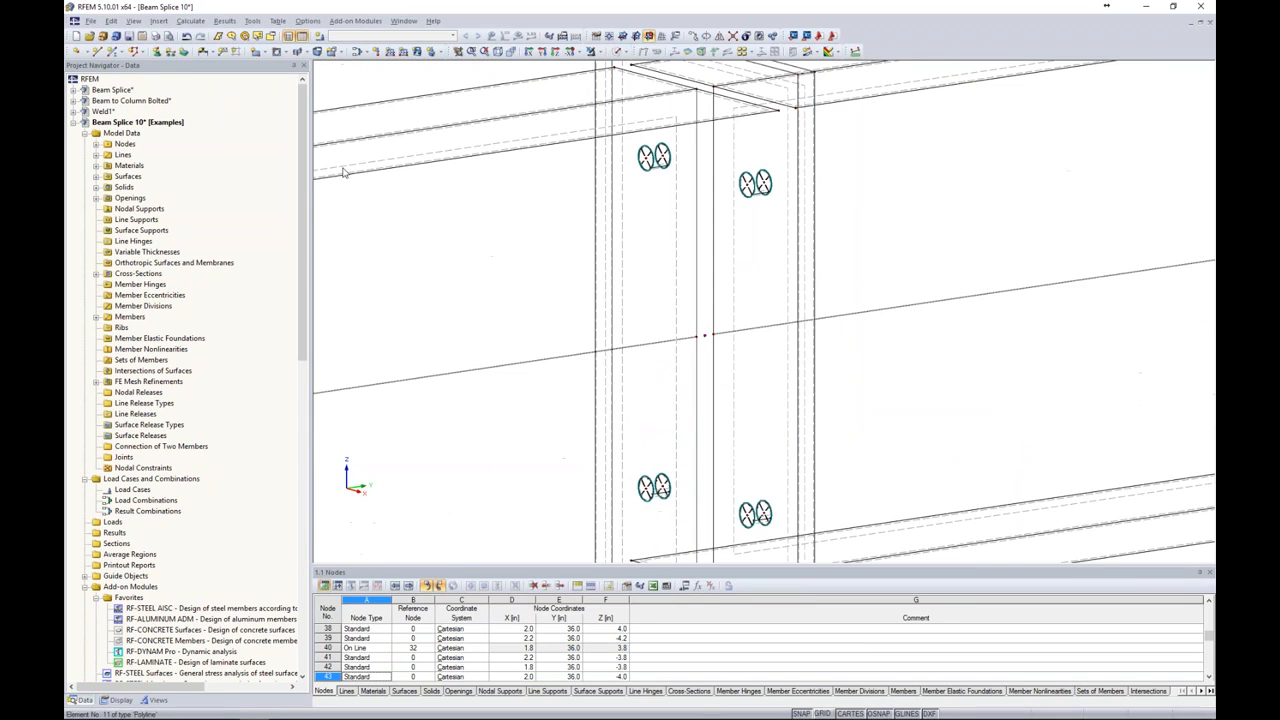
click(113, 51)
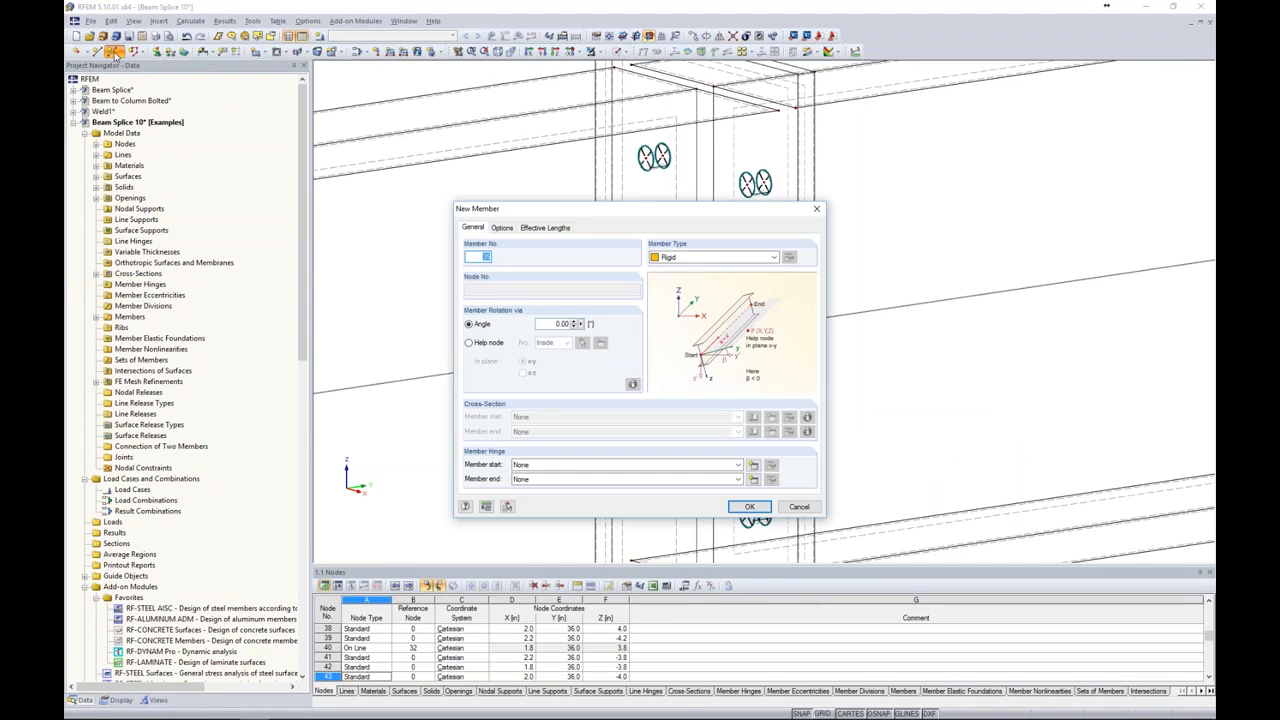
click(674, 260)
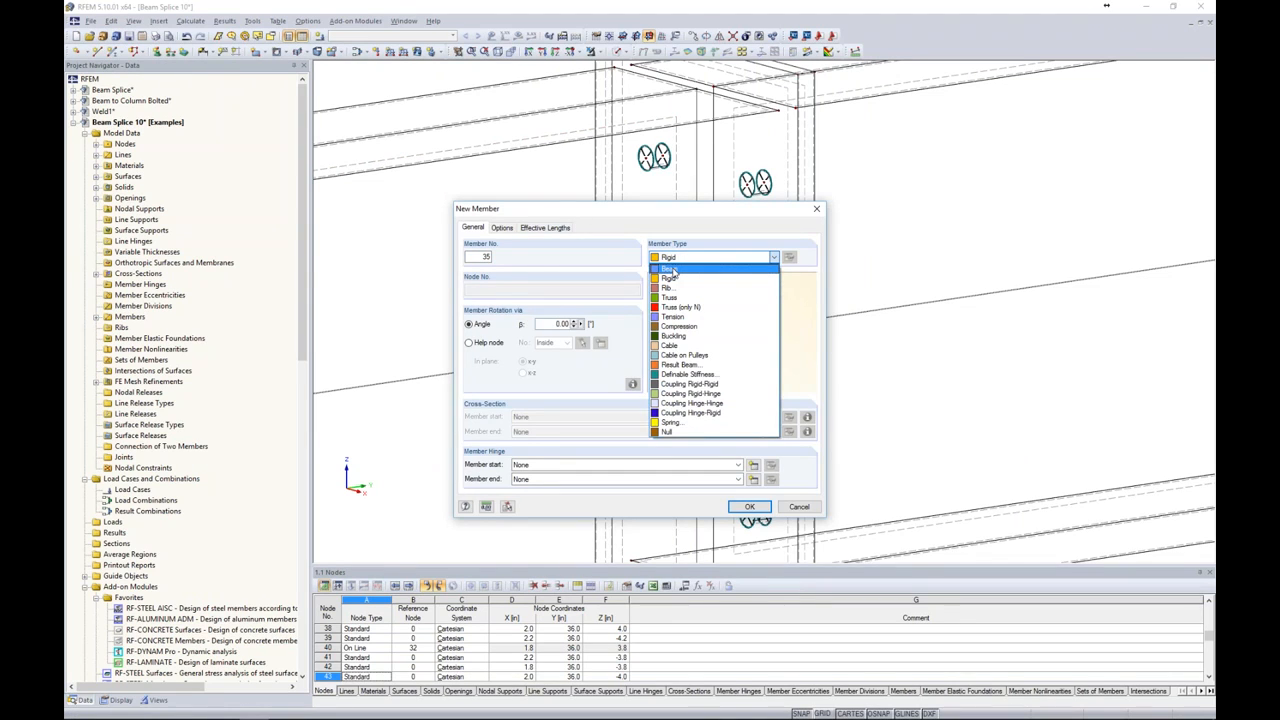
click(670, 270)
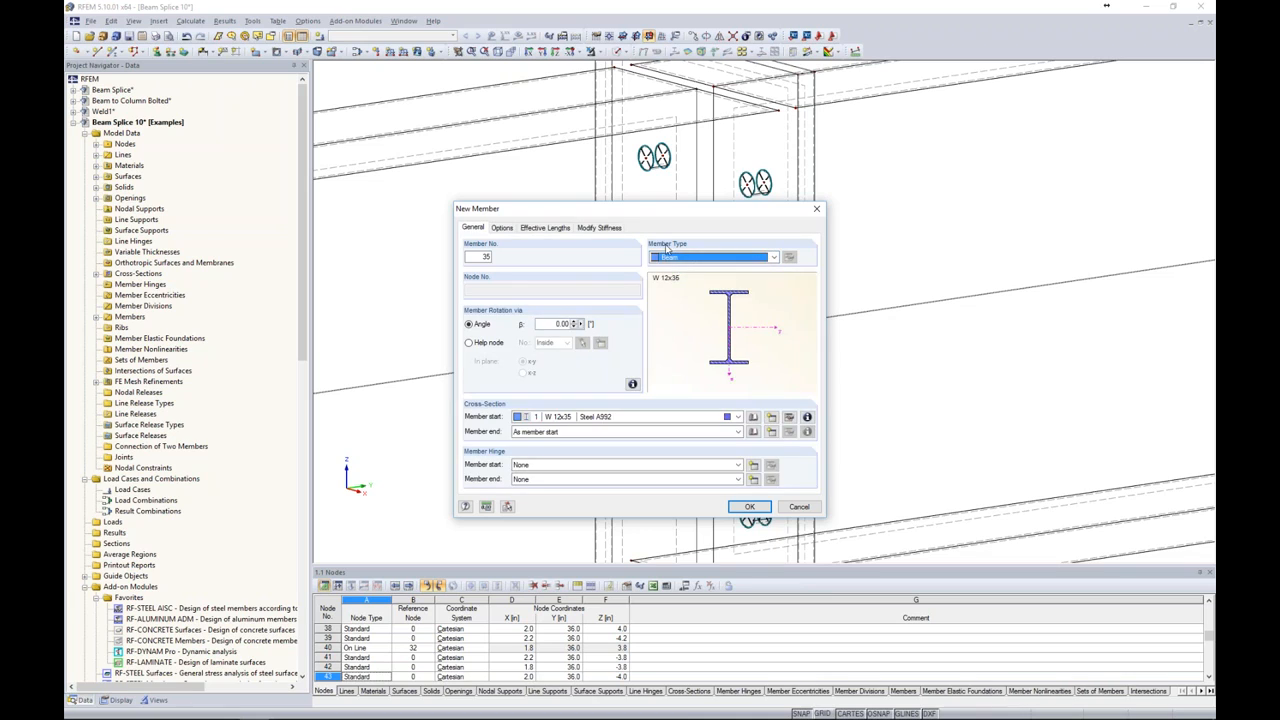
click(753, 417)
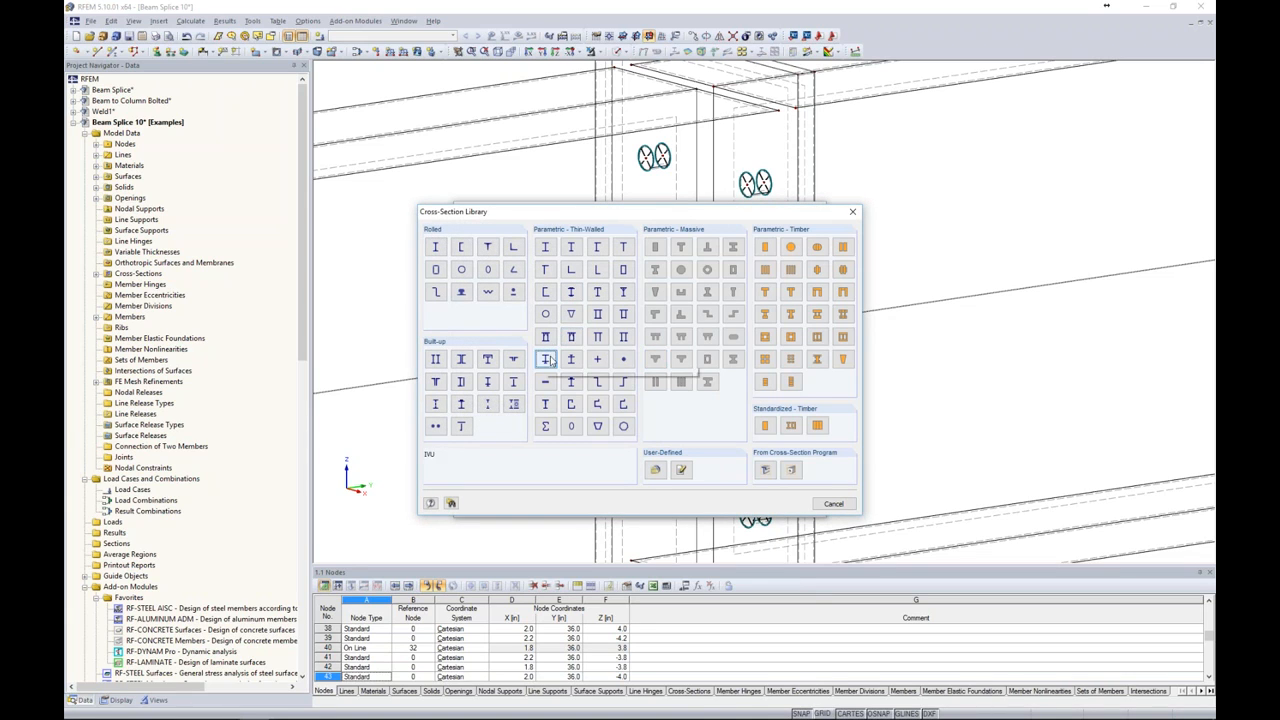
click(624, 363)
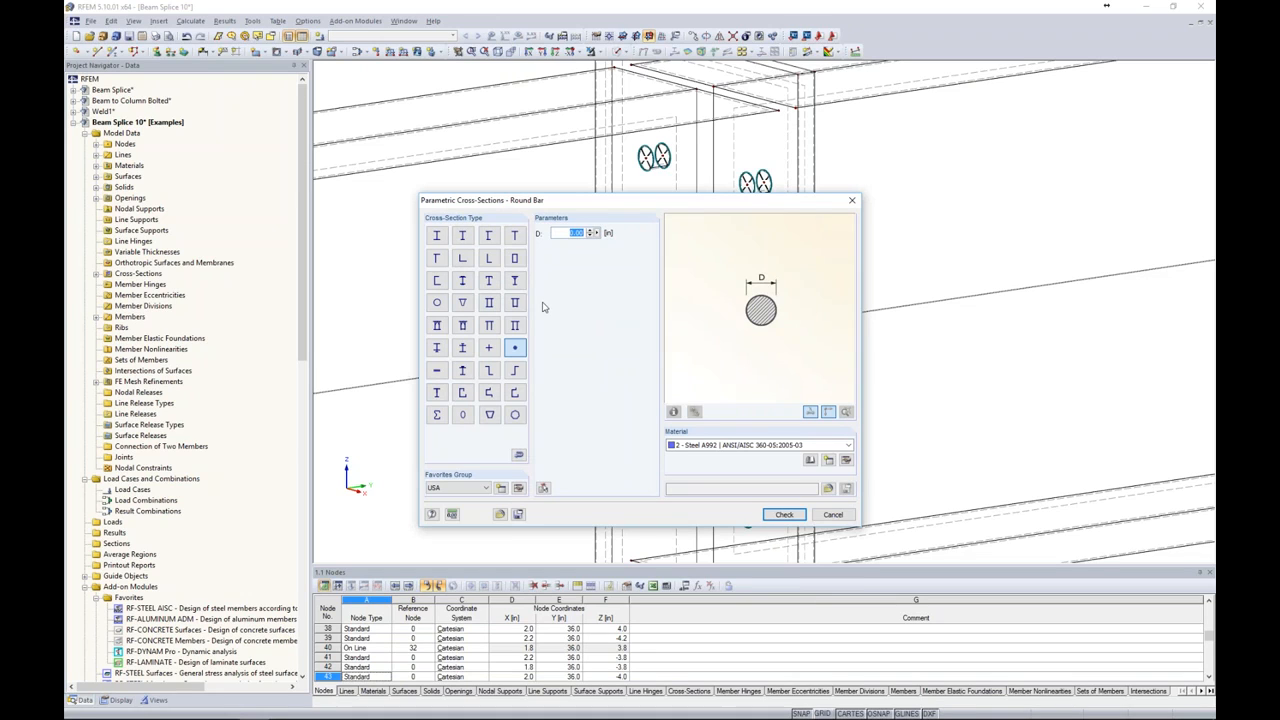
text(0.5)
- Assign Steel A325 from the USA favorites group to the round bar and accept the new member's definition
click(810, 460)
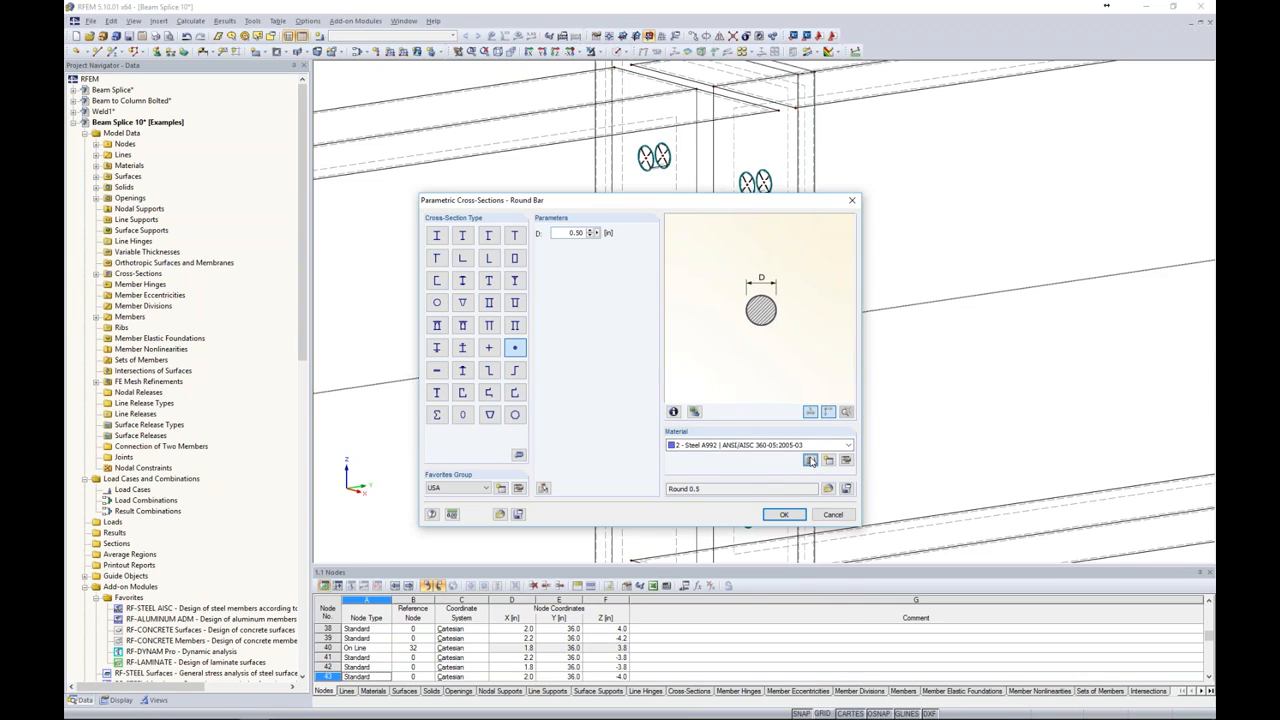
click(441, 334)
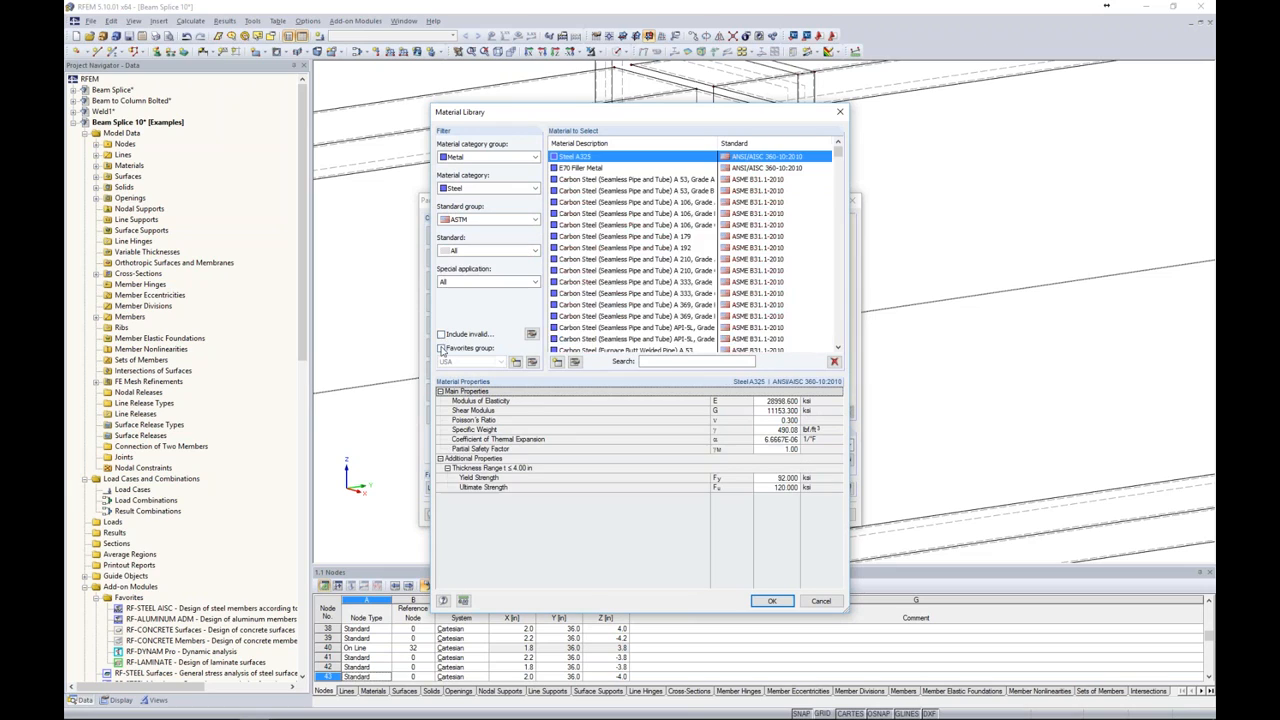
click(441, 348)
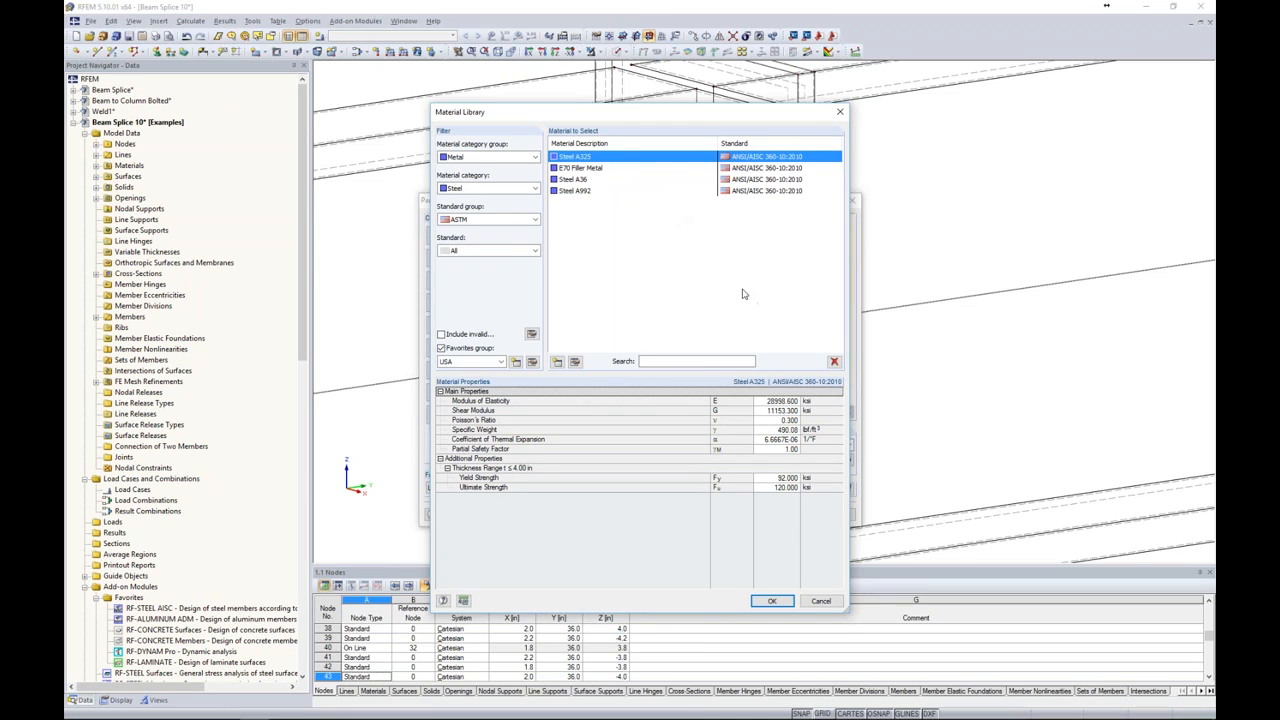
click(766, 602)
click(784, 515)
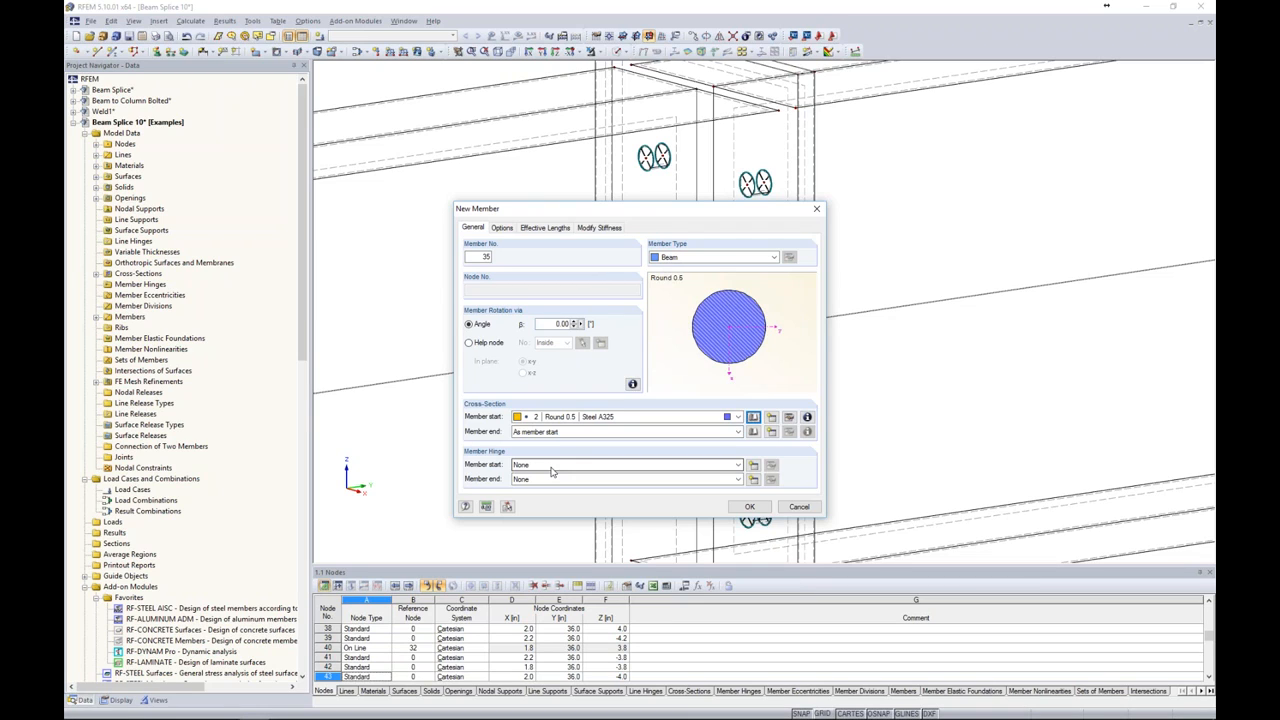
click(749, 506)
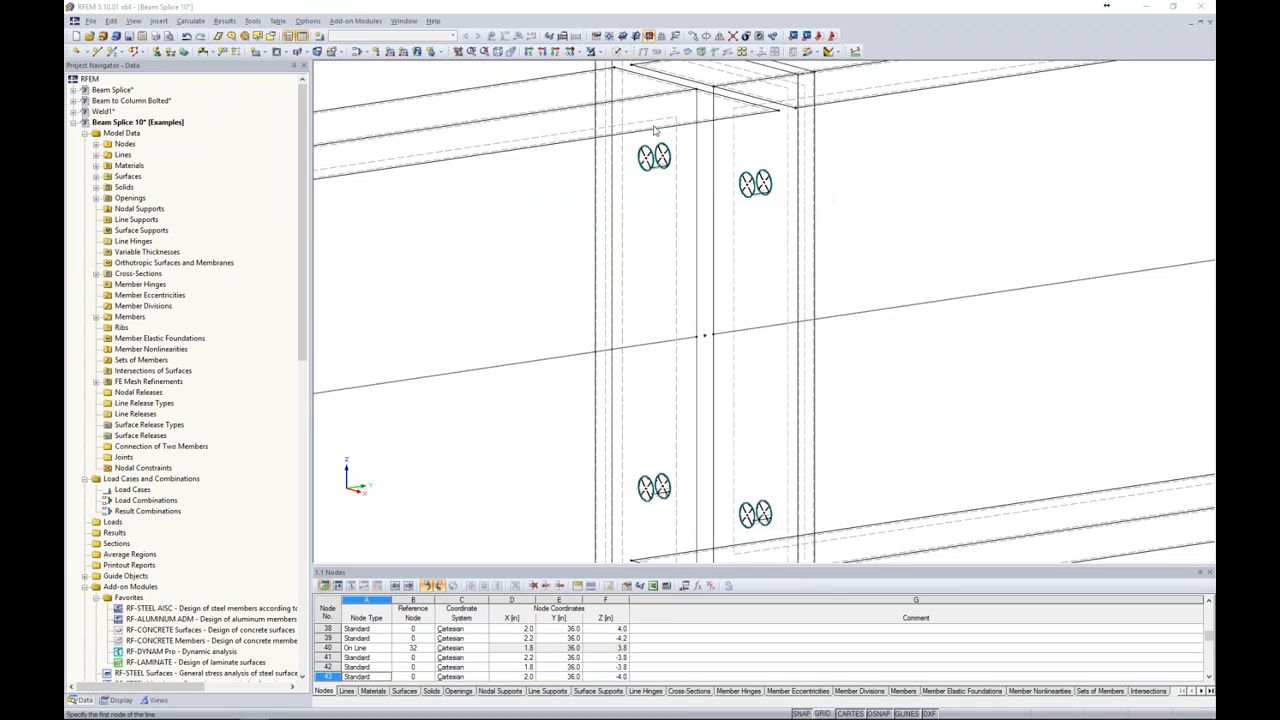
- Place a round bolt member through each upper hole, joining the centre nodes of the crossed rigid members on both plate faces
scroll(654, 130, up, 5)
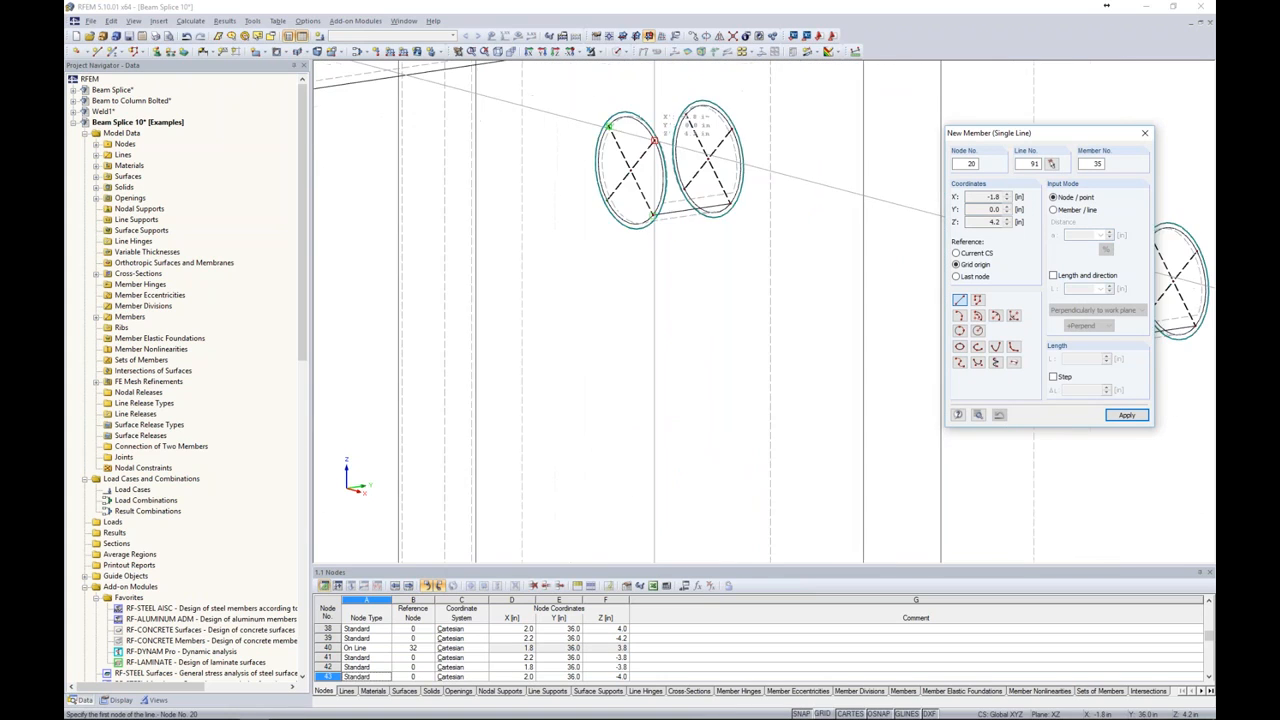
scroll(654, 141, up, 2)
click(622, 178)
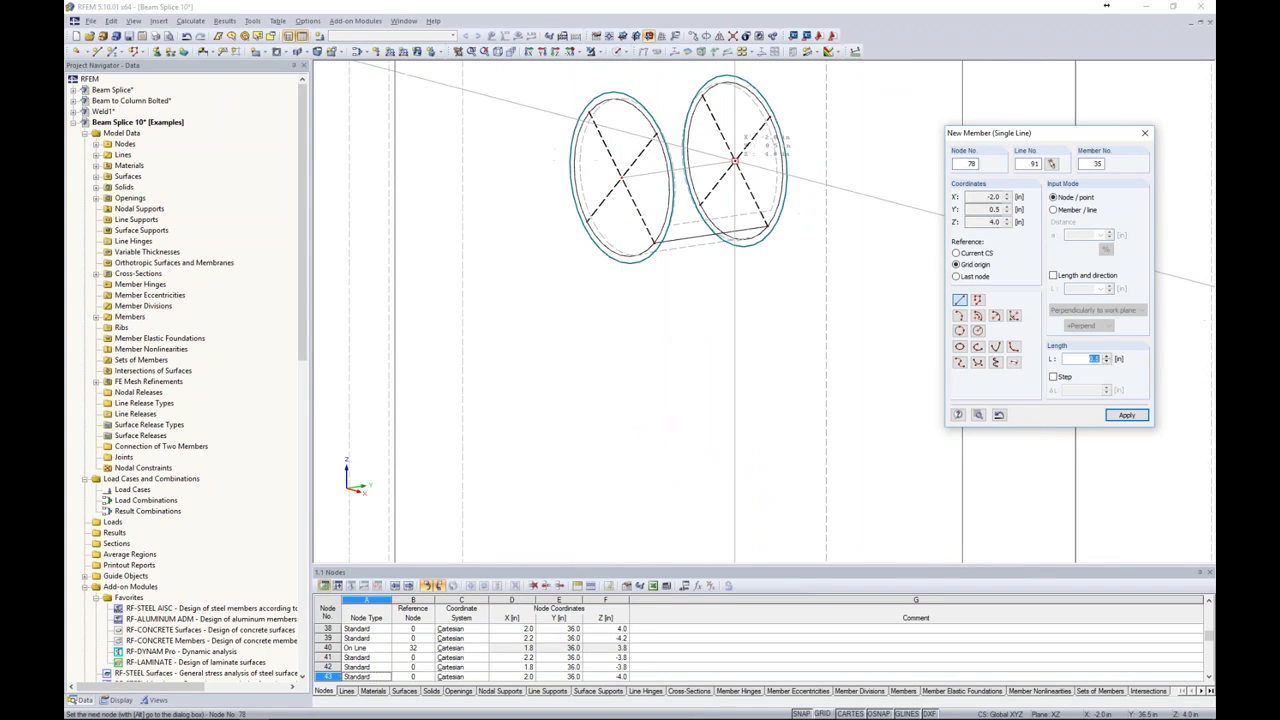
click(735, 160)
scroll(738, 160, down, 3)
middle_drag(742, 184, 400, 154)
click(664, 233)
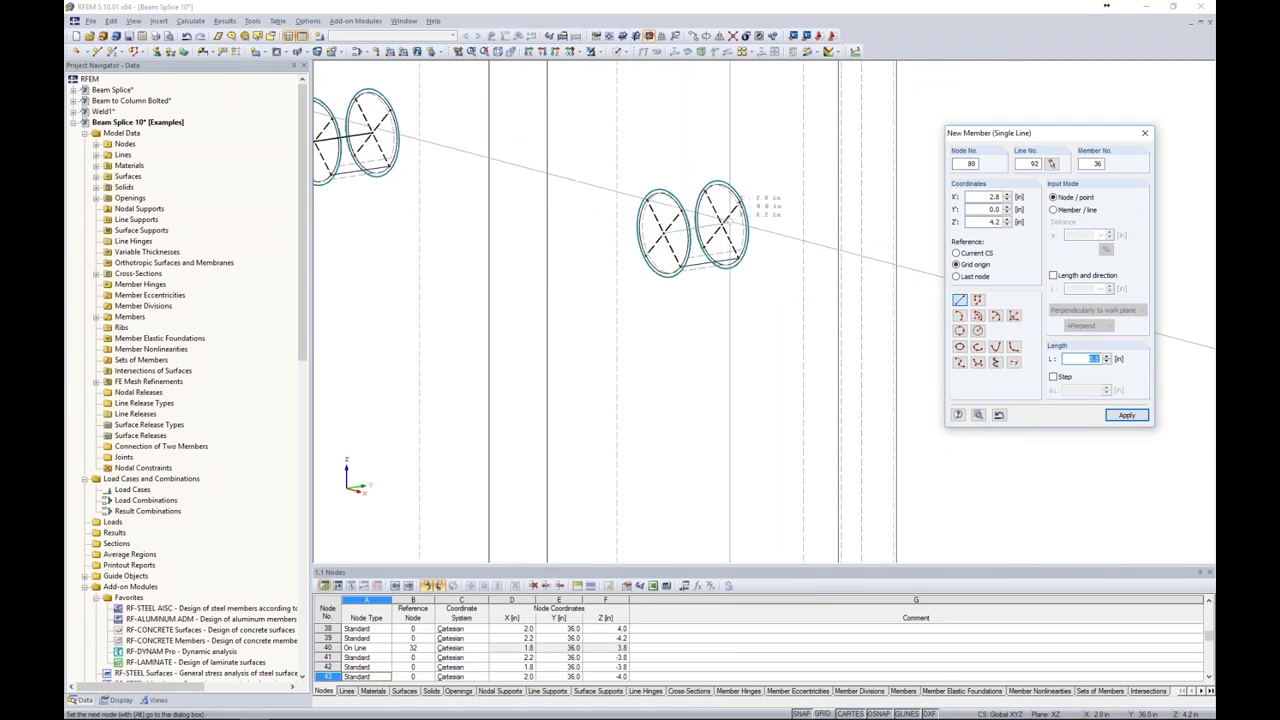
click(719, 219)
- Place a round bolt member through each lower hole between the rigid-member centre nodes, and end member placement
scroll(724, 232, down, 2)
scroll(714, 249, down, 2)
middle_drag(699, 430, 721, 199)
middle_drag(748, 428, 737, 188)
scroll(706, 403, up, 4)
click(668, 178)
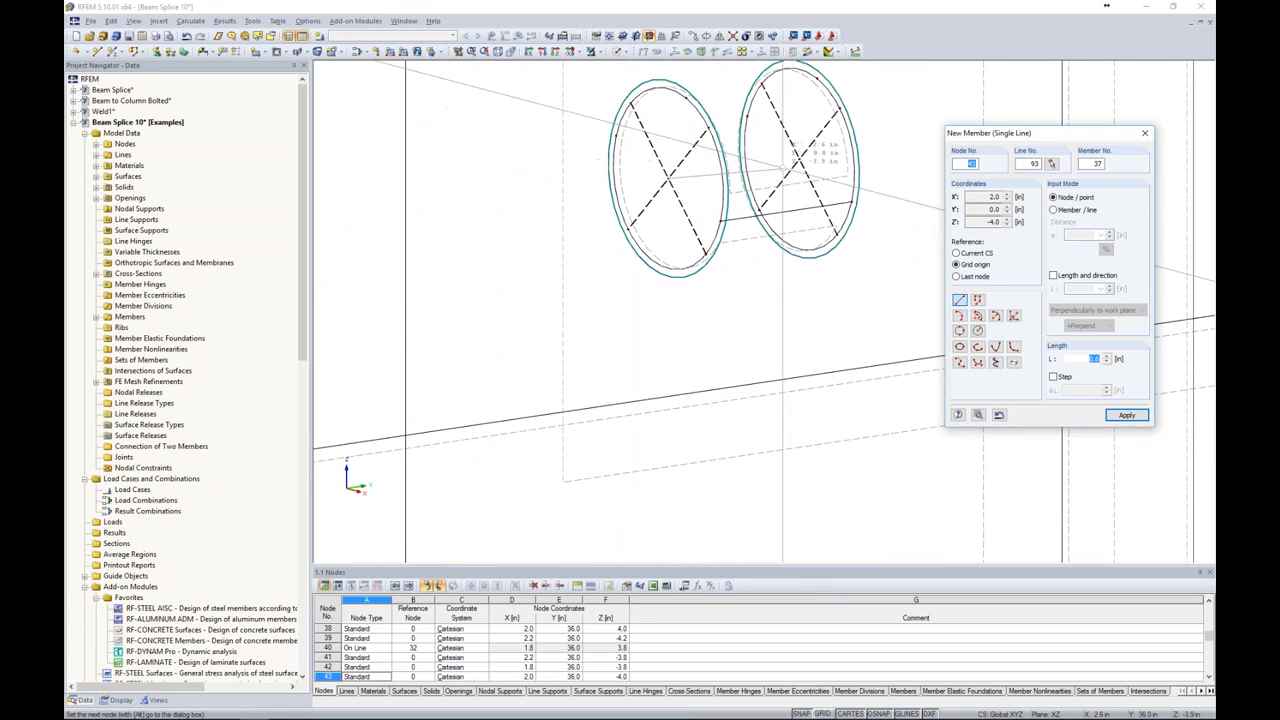
click(800, 160)
scroll(798, 162, down, 1)
middle_drag(662, 179, 838, 286)
middle_drag(492, 213, 787, 287)
click(585, 199)
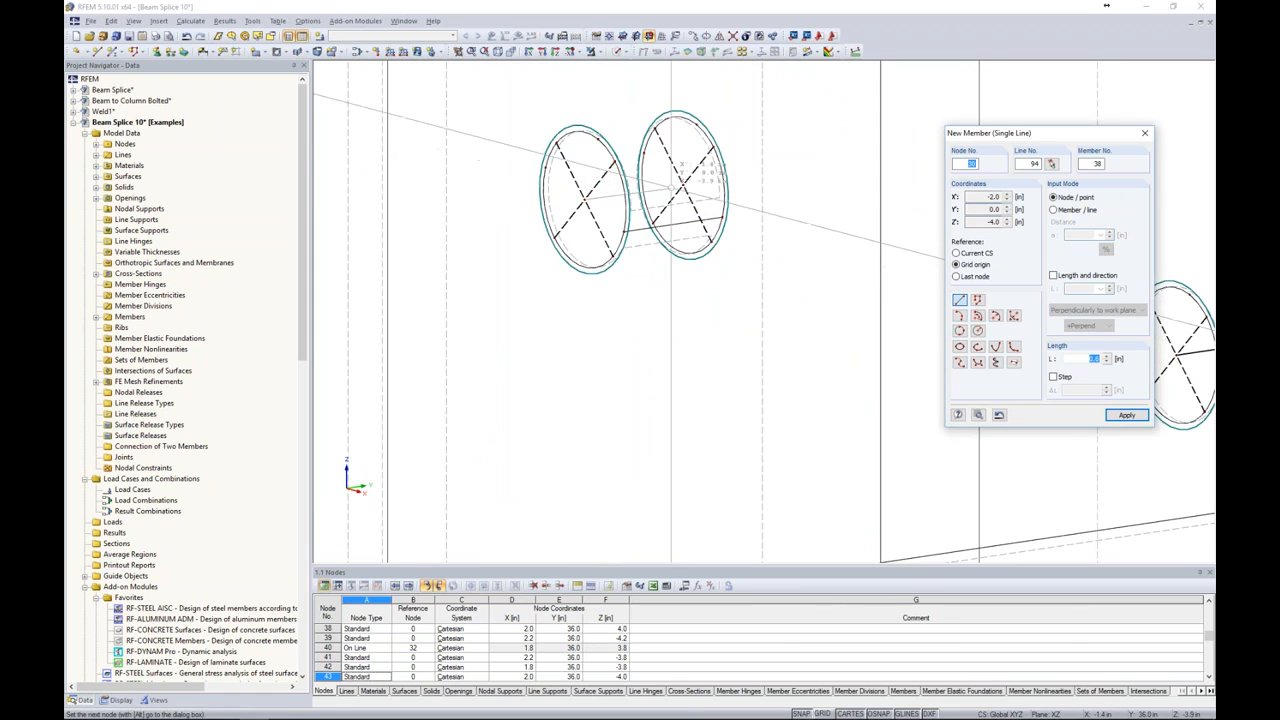
click(683, 185)
key(Escape)
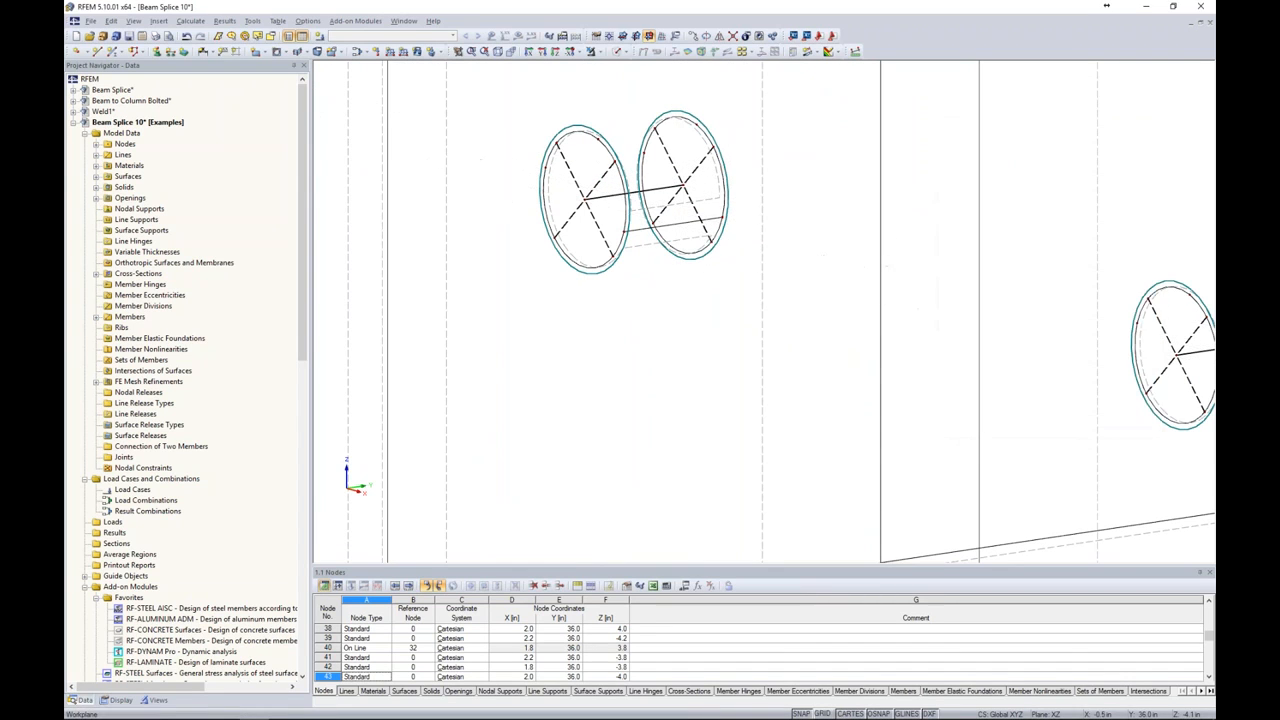
- Inspect the bolts and the whole splice in the solid transparent display, and return to wireframe
scroll(800, 283, down, 6)
middle_drag(788, 297, 652, 337)
click(627, 52)
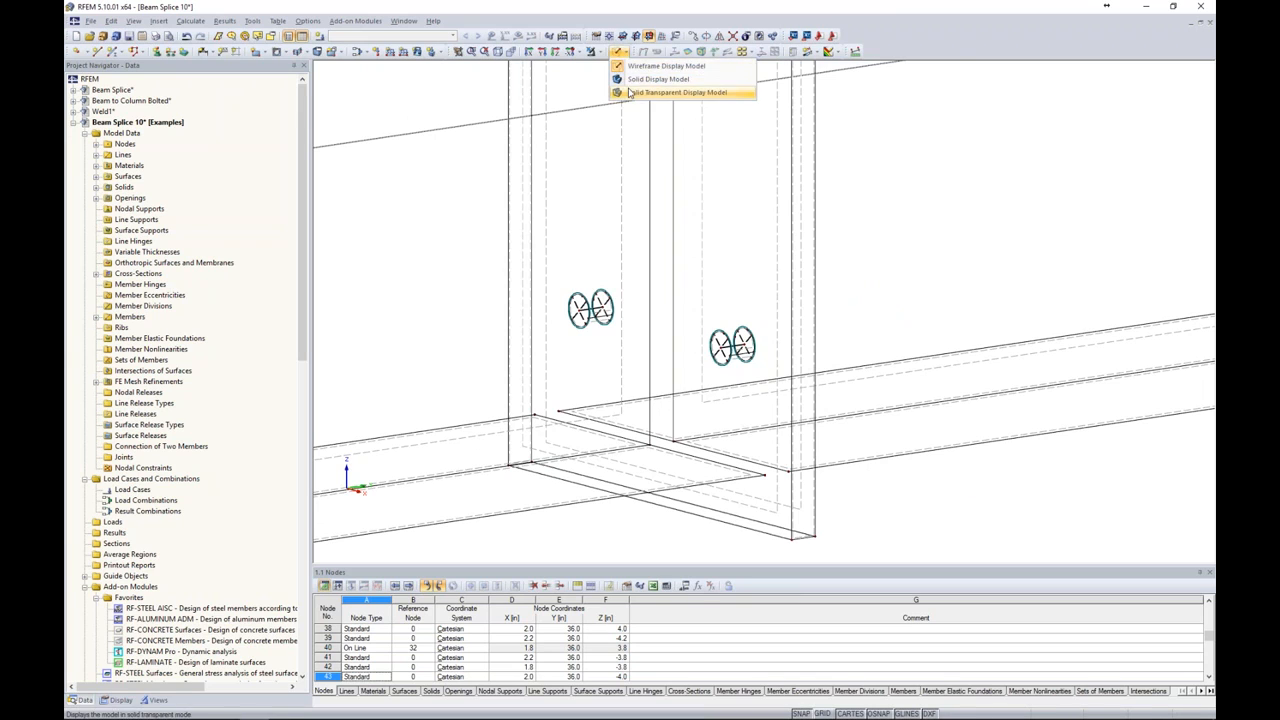
click(631, 91)
scroll(735, 358, up, 3)
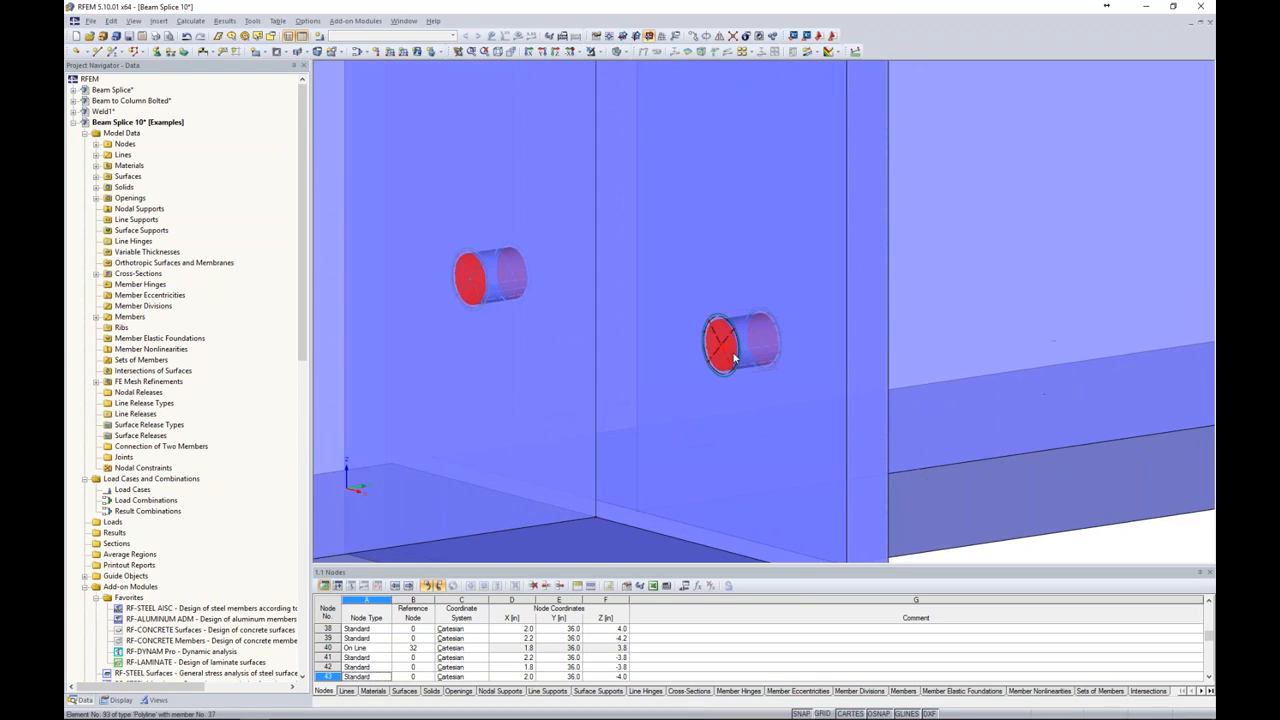
scroll(735, 358, up, 3)
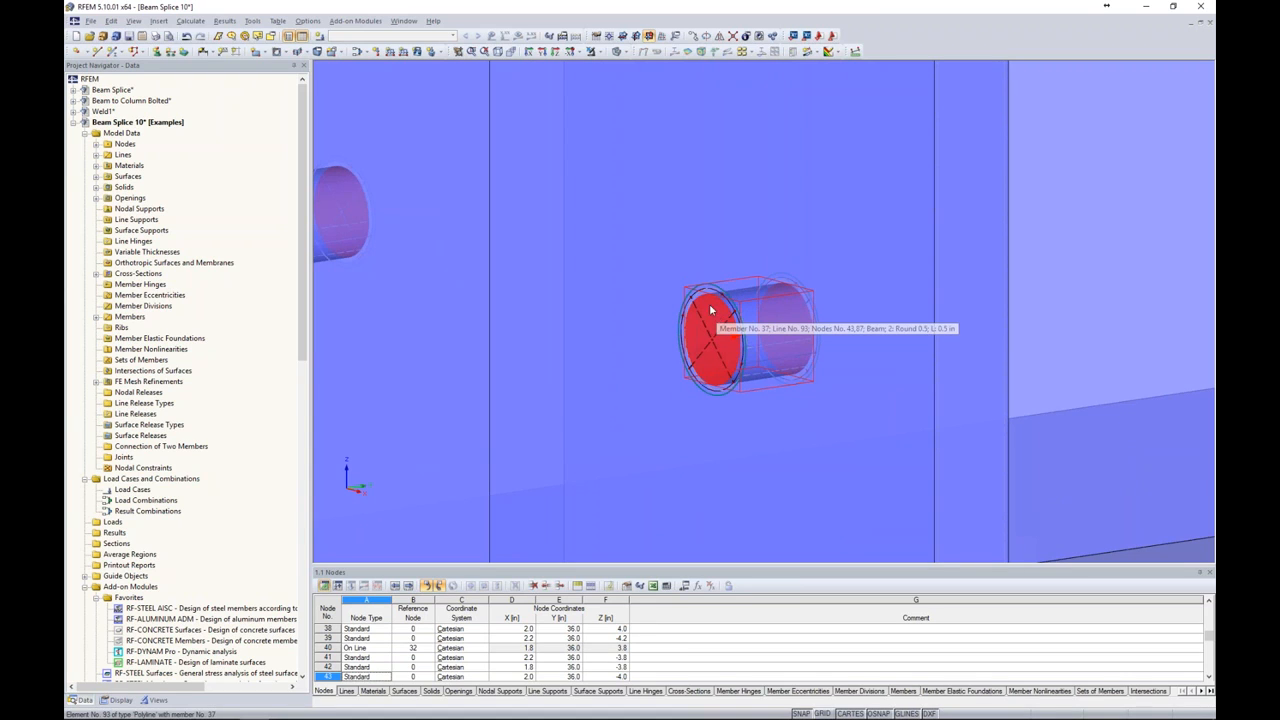
scroll(703, 340, down, 6)
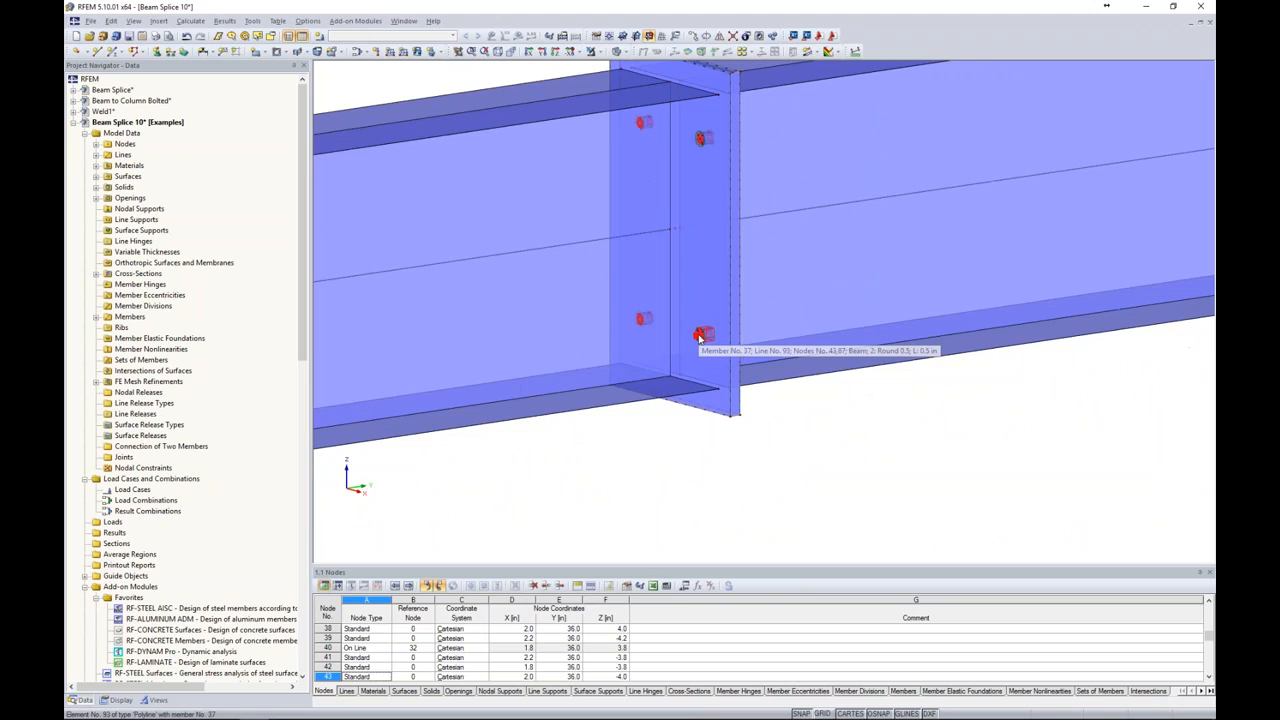
scroll(699, 338, down, 4)
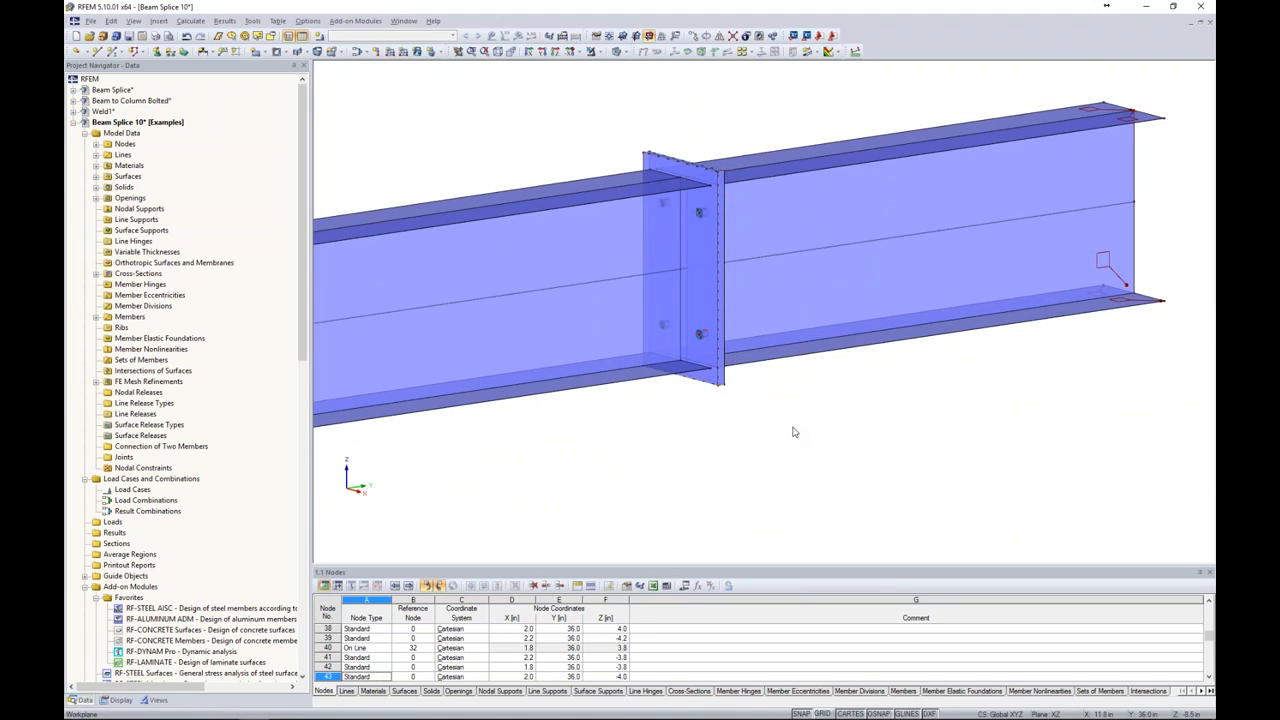
middle_drag(796, 408, 811, 403)
scroll(811, 403, down, 2)
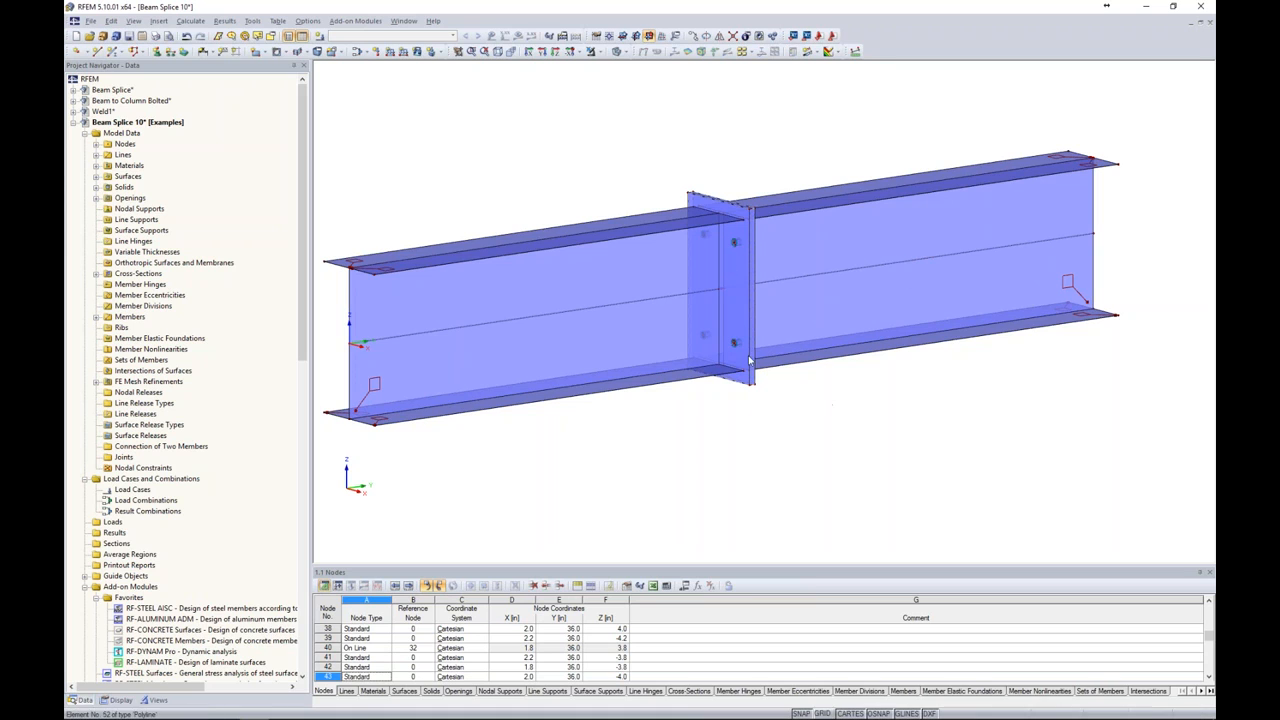
click(617, 51)
- Edit the end plate's contact solid and set its contact perpendicular to surfaces to Failure under tension
scroll(720, 296, up, 5)
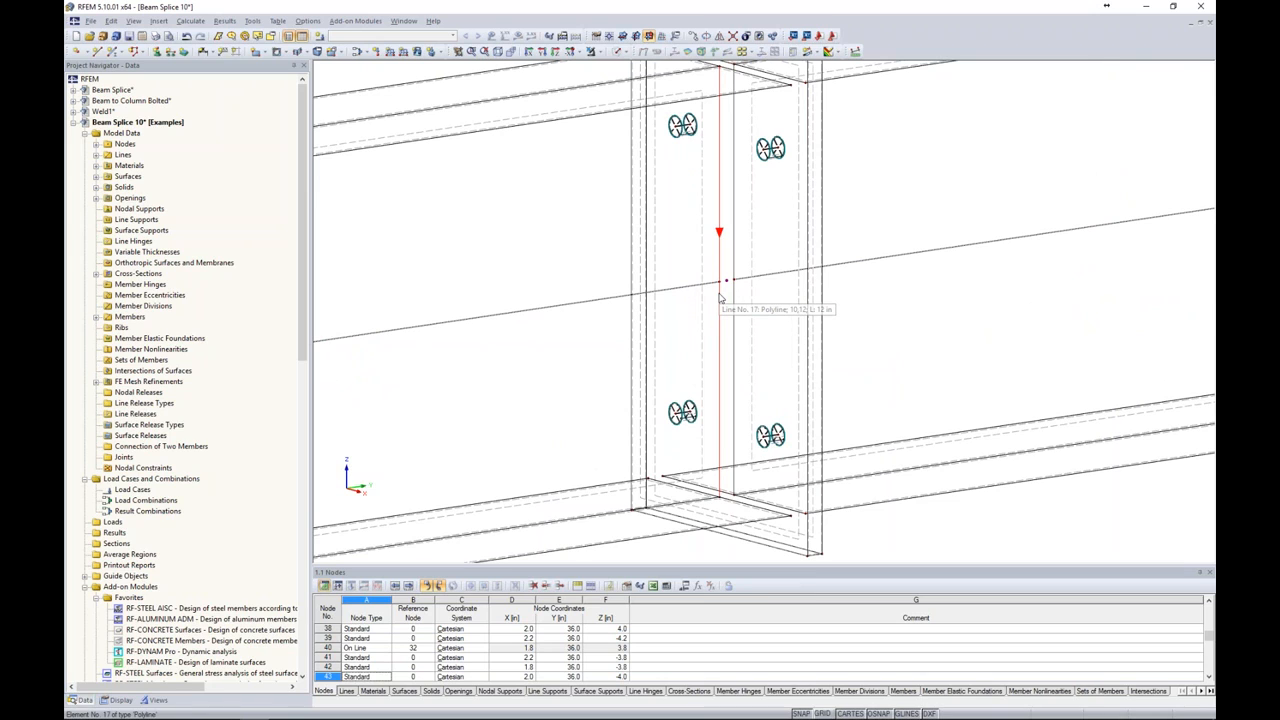
double_click(729, 284)
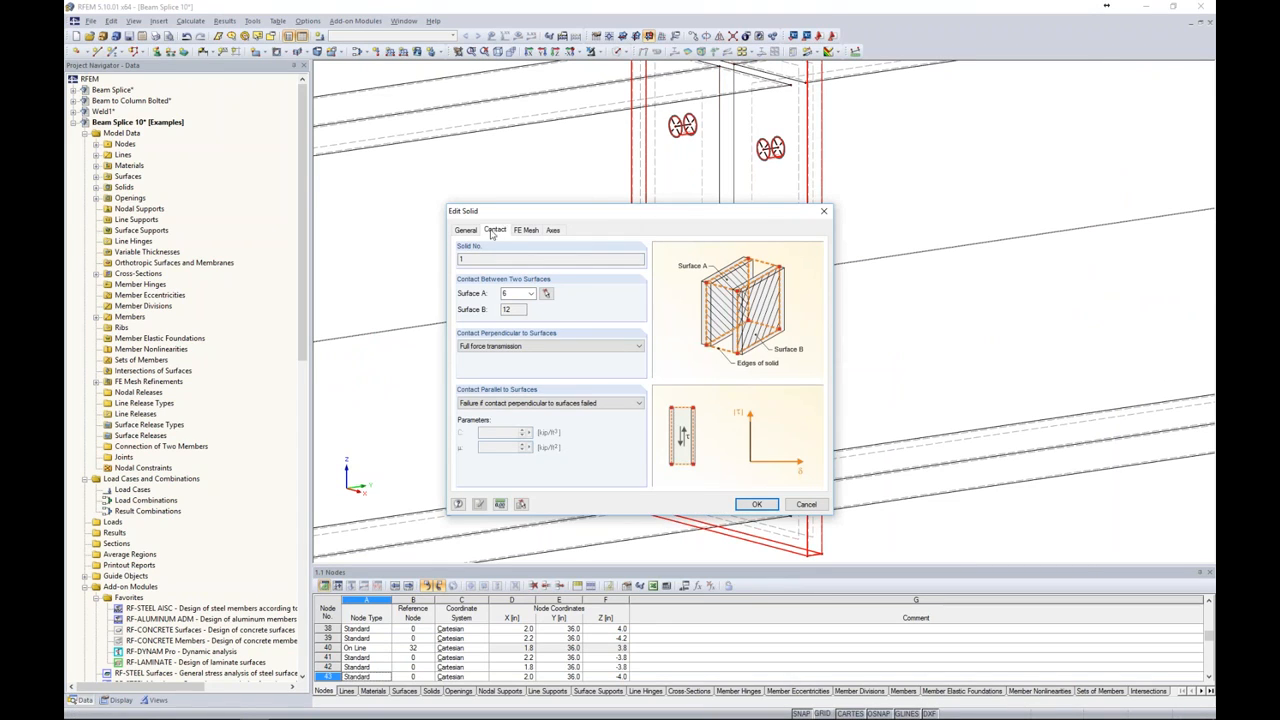
click(465, 231)
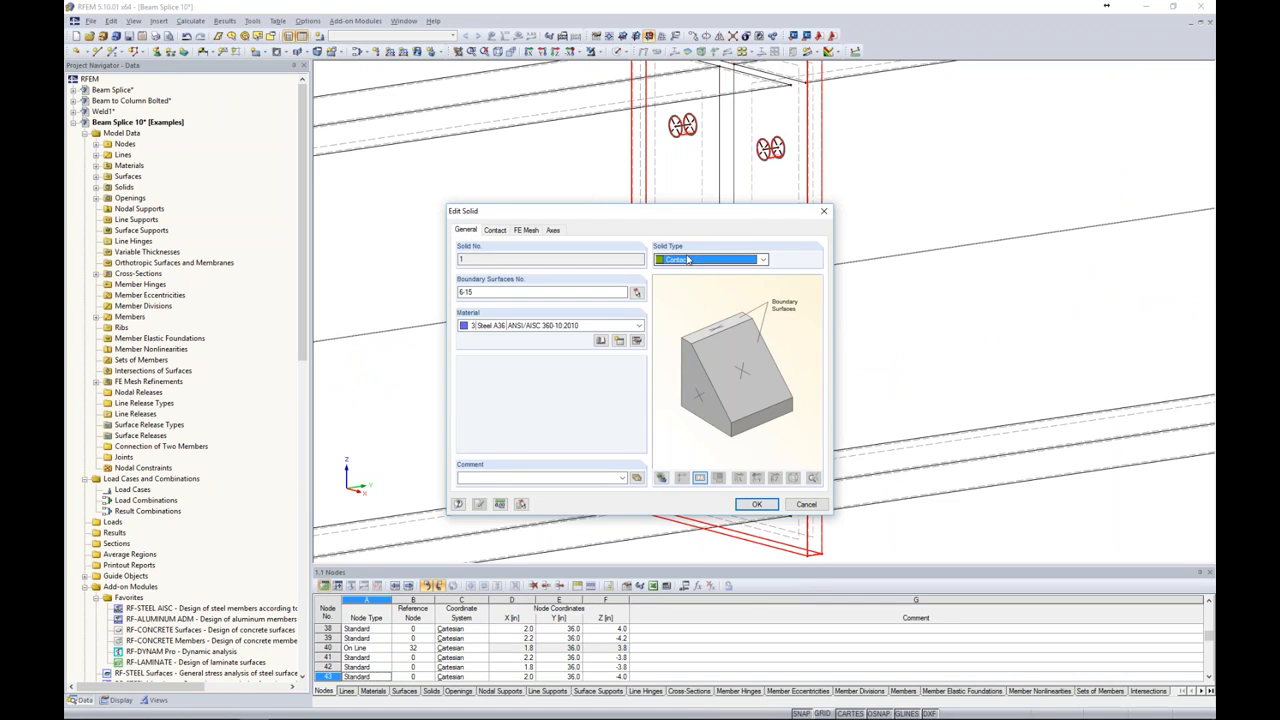
click(495, 231)
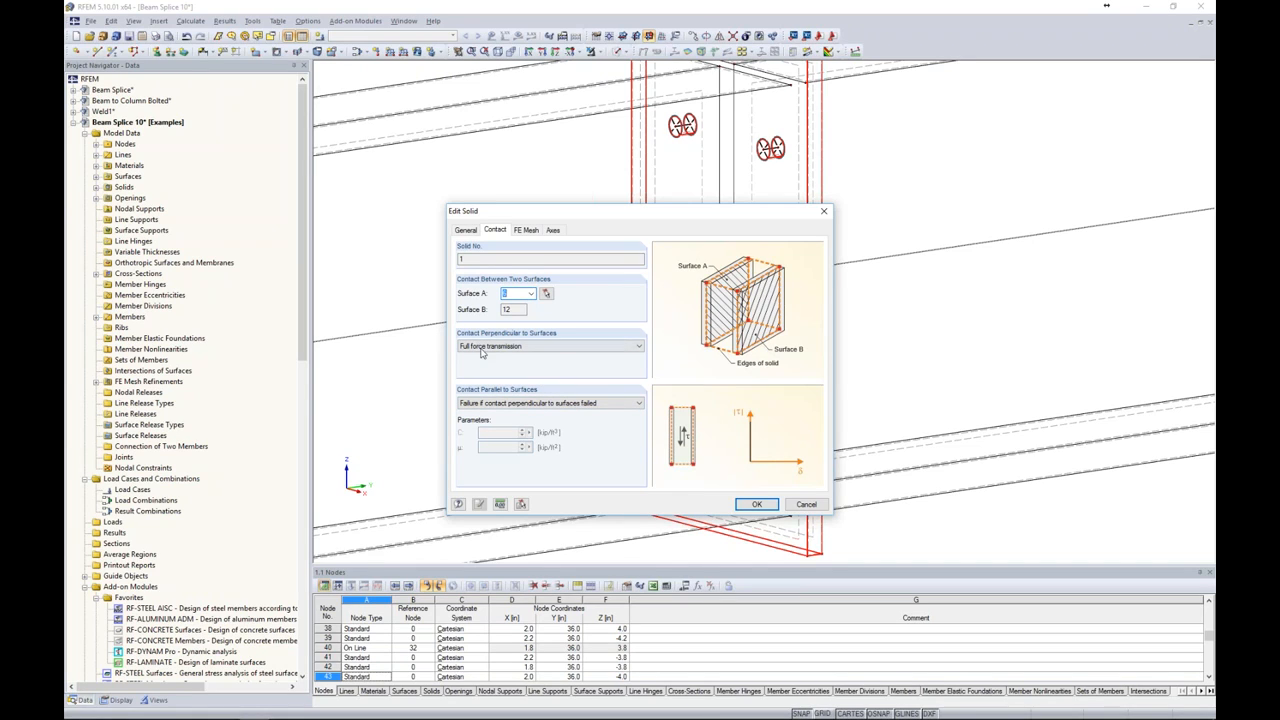
click(538, 346)
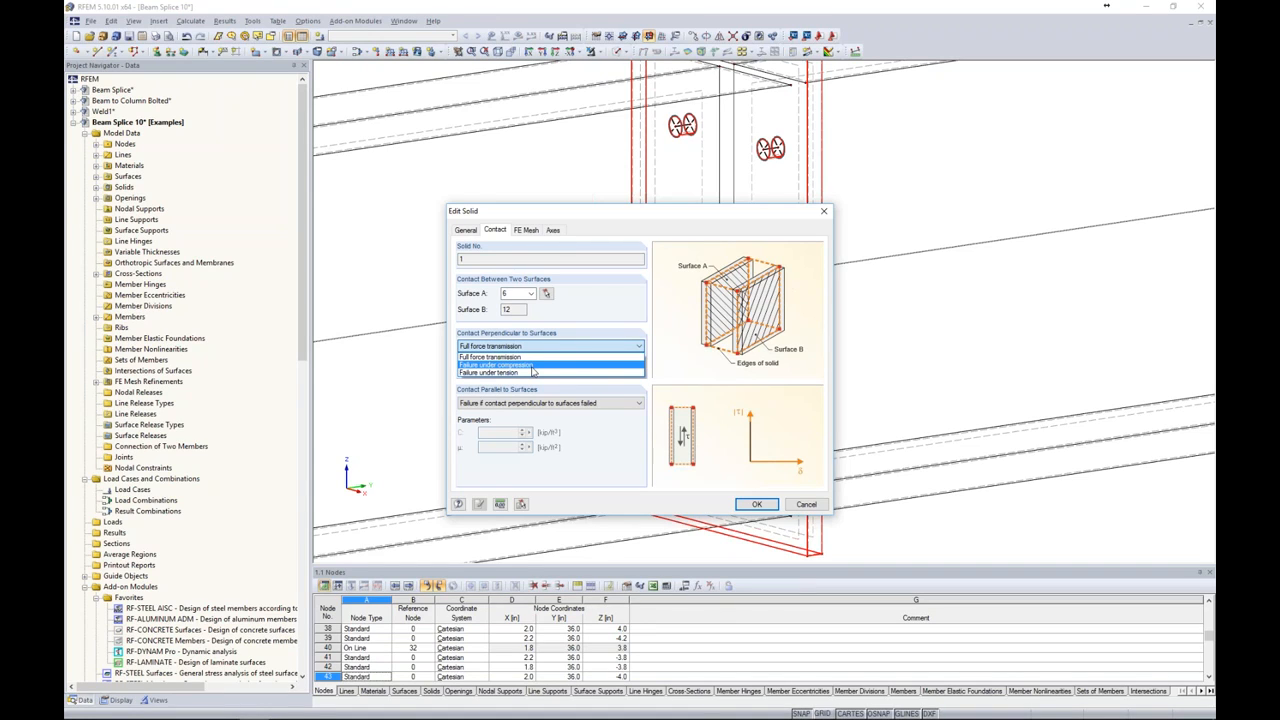
click(532, 373)
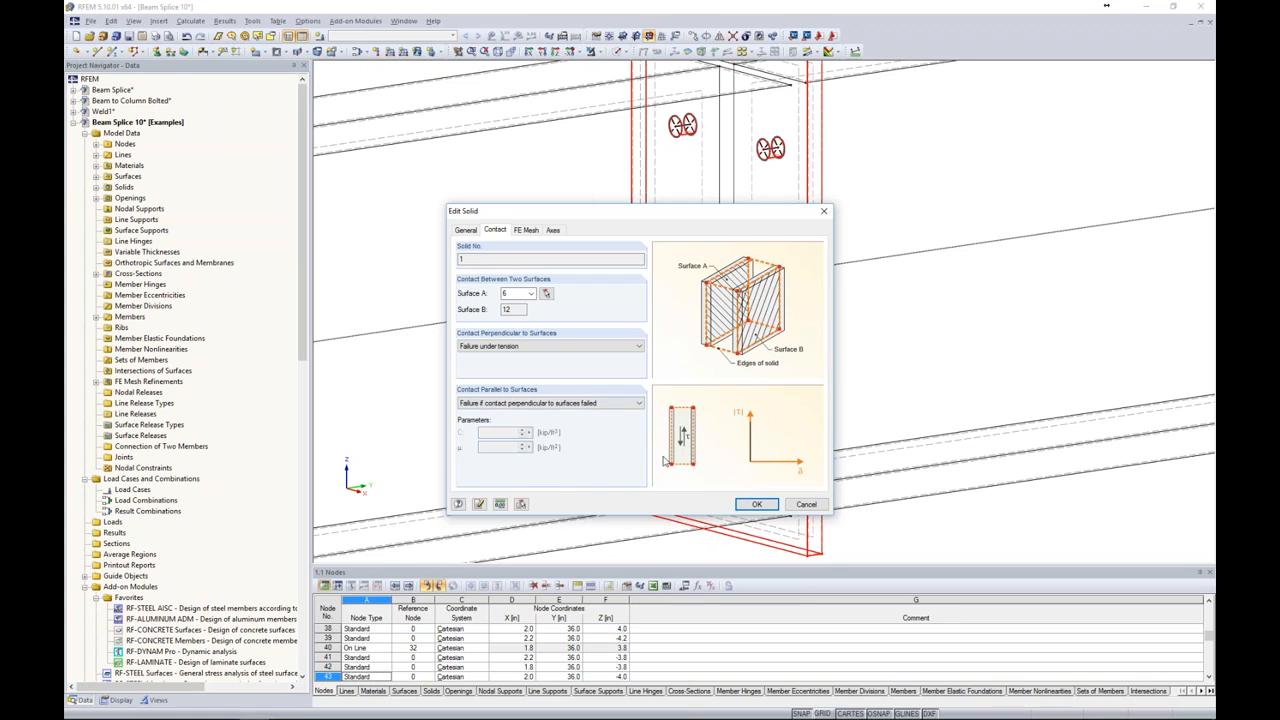
- Review the options for contact parallel to surfaces, and switch to the PowerPoint slide show on contact solids requirements
click(629, 410)
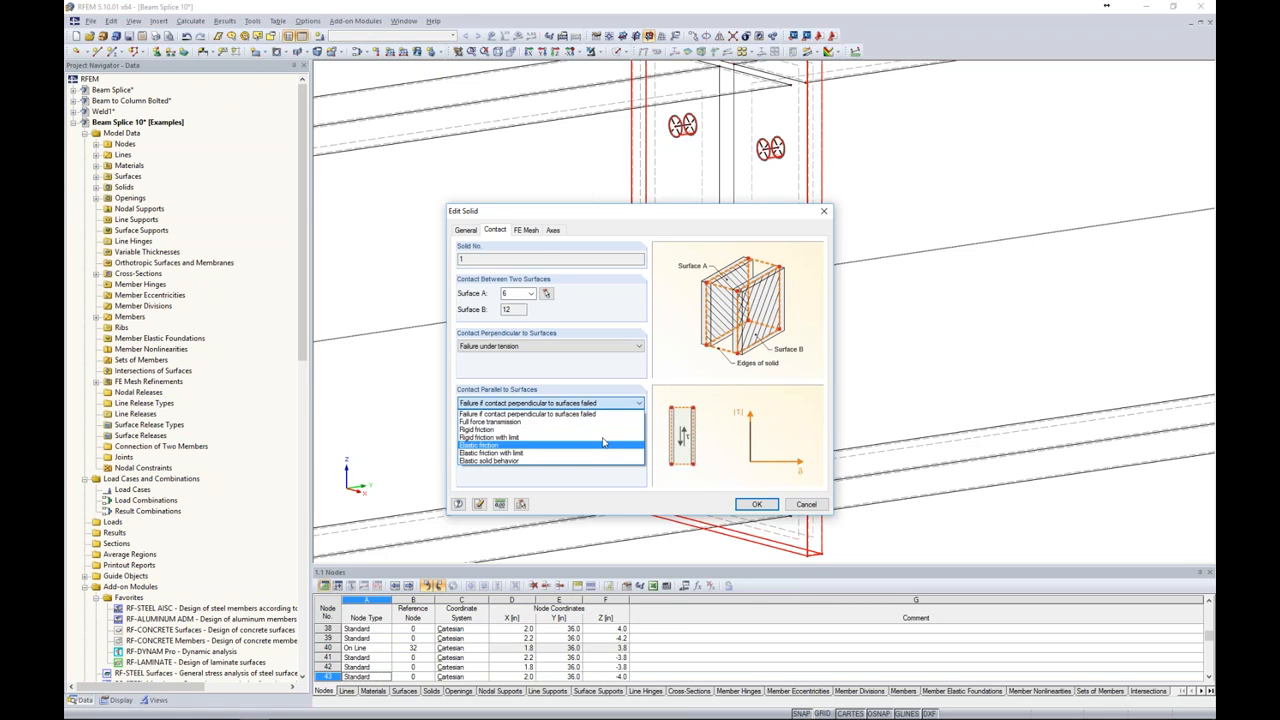
click(603, 438)
key(super+Tab)
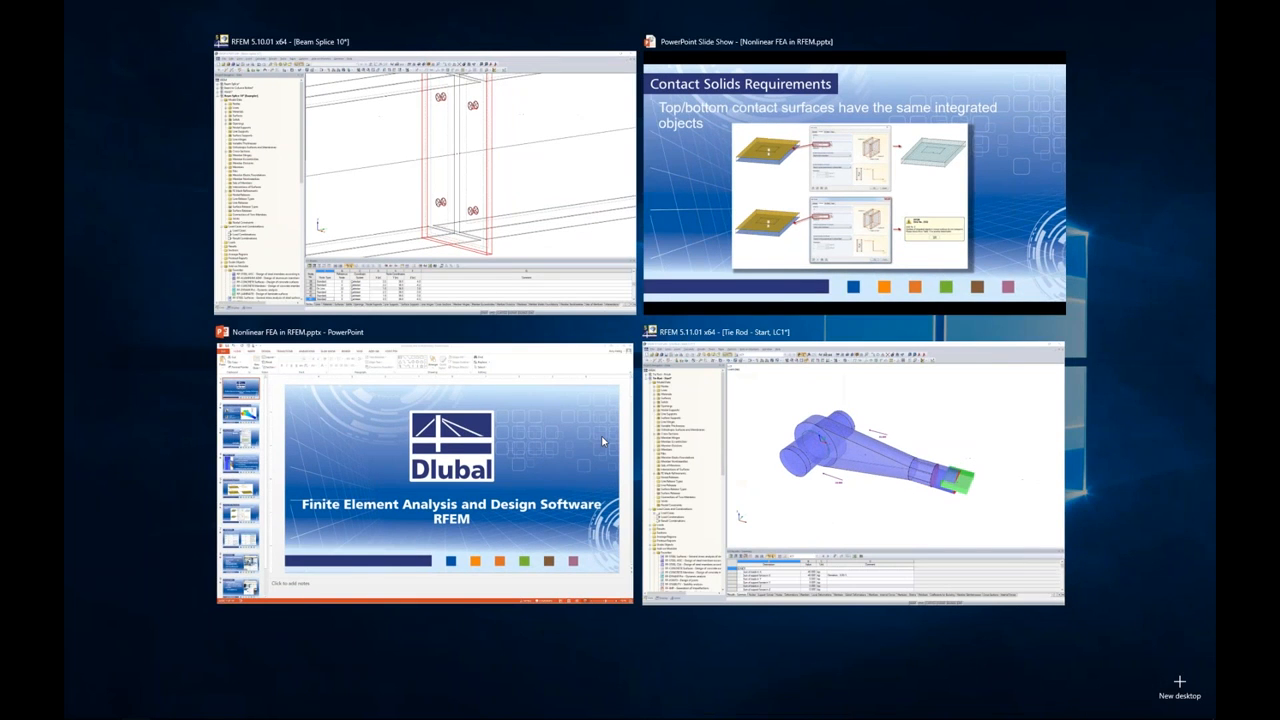
click(774, 227)
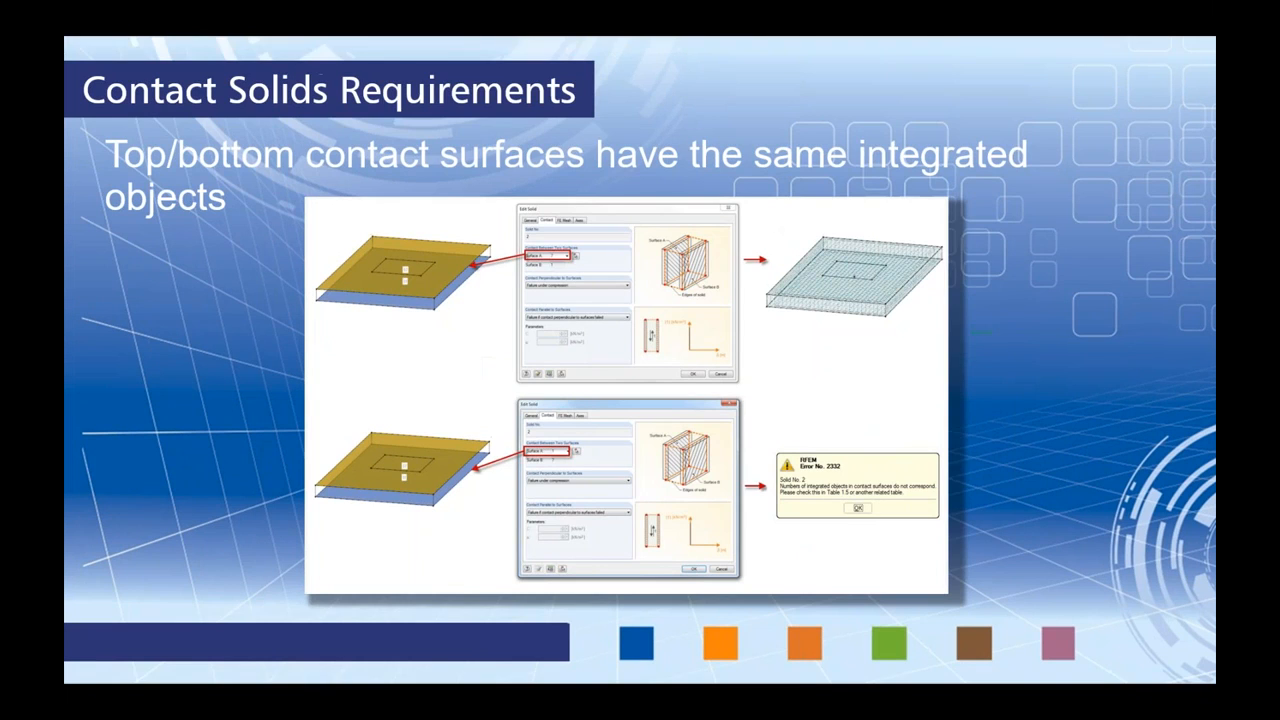
- Review the slide on contact options parallel to surfaces, and set the contact solid's parallel contact to Rigid friction with its friction factor
key(Right)
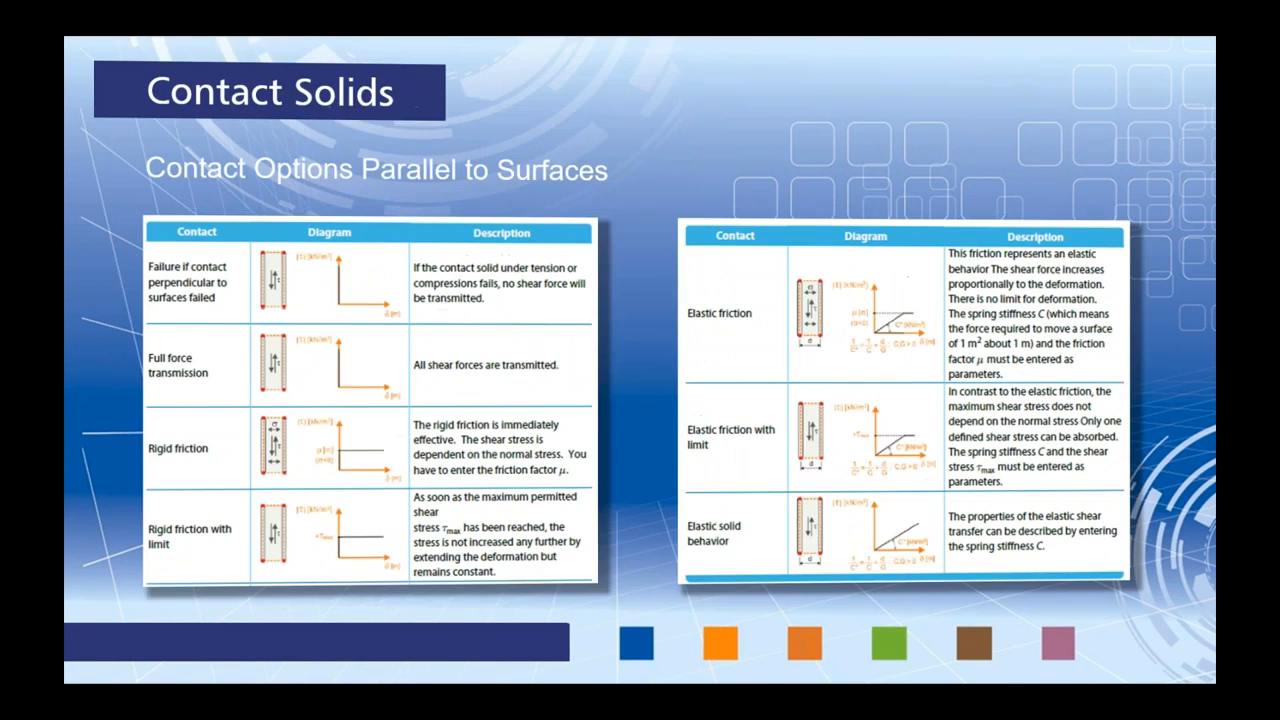
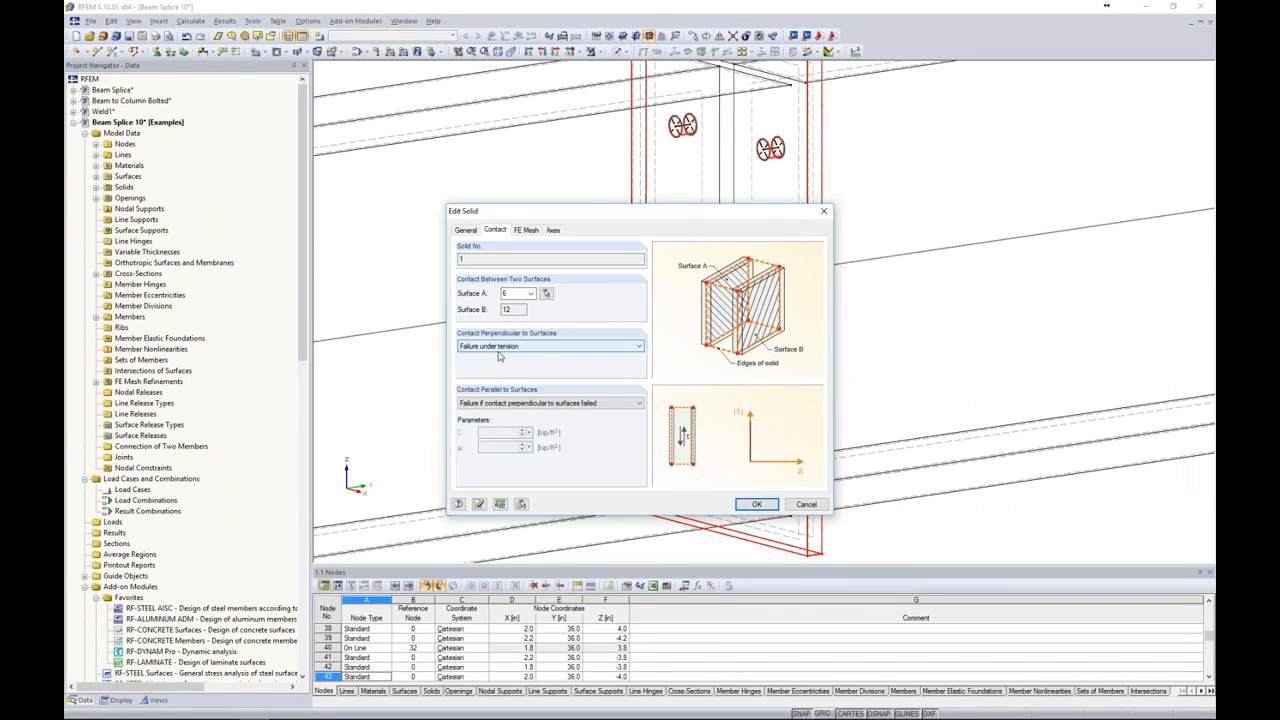
click(505, 403)
click(493, 430)
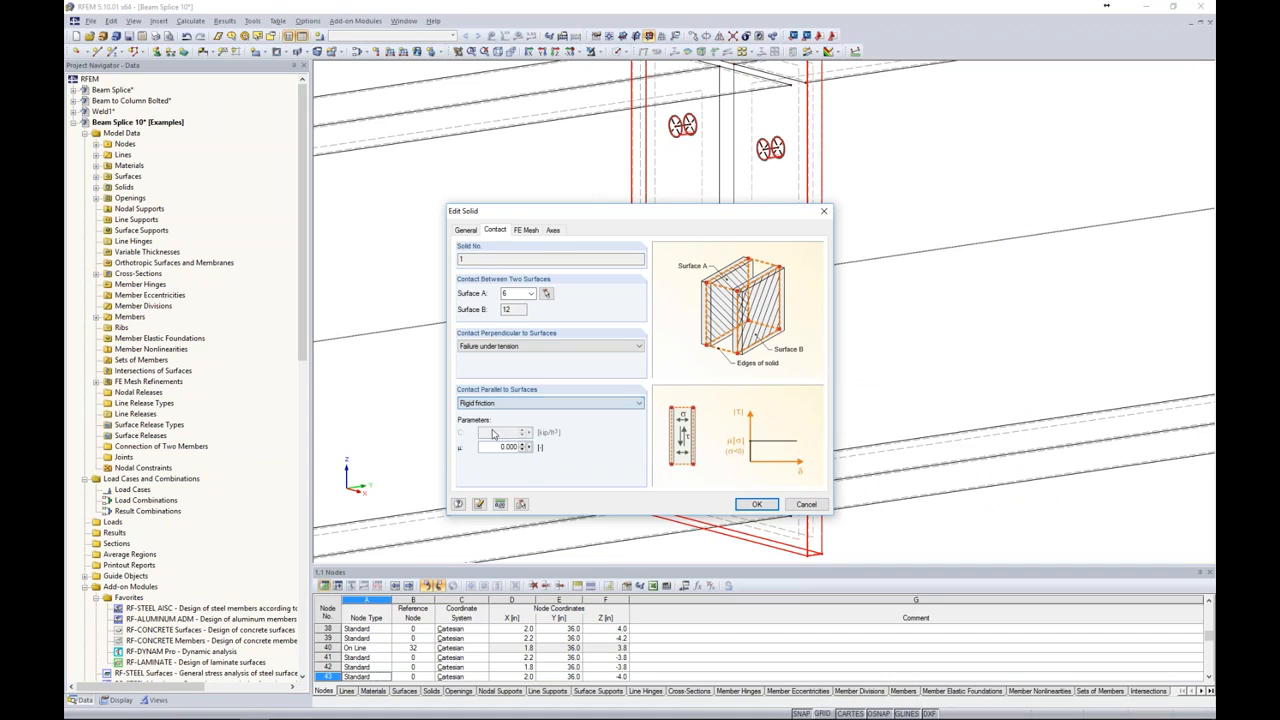
double_click(495, 447)
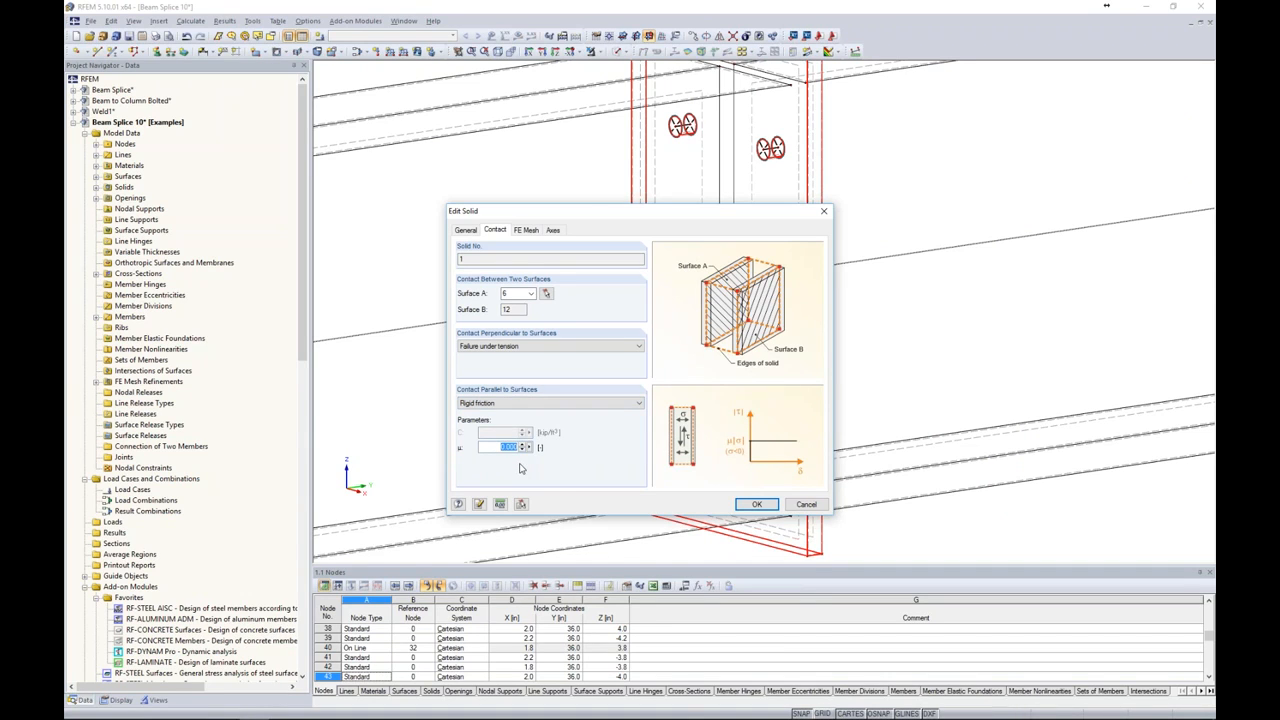
text(0)
click(757, 505)
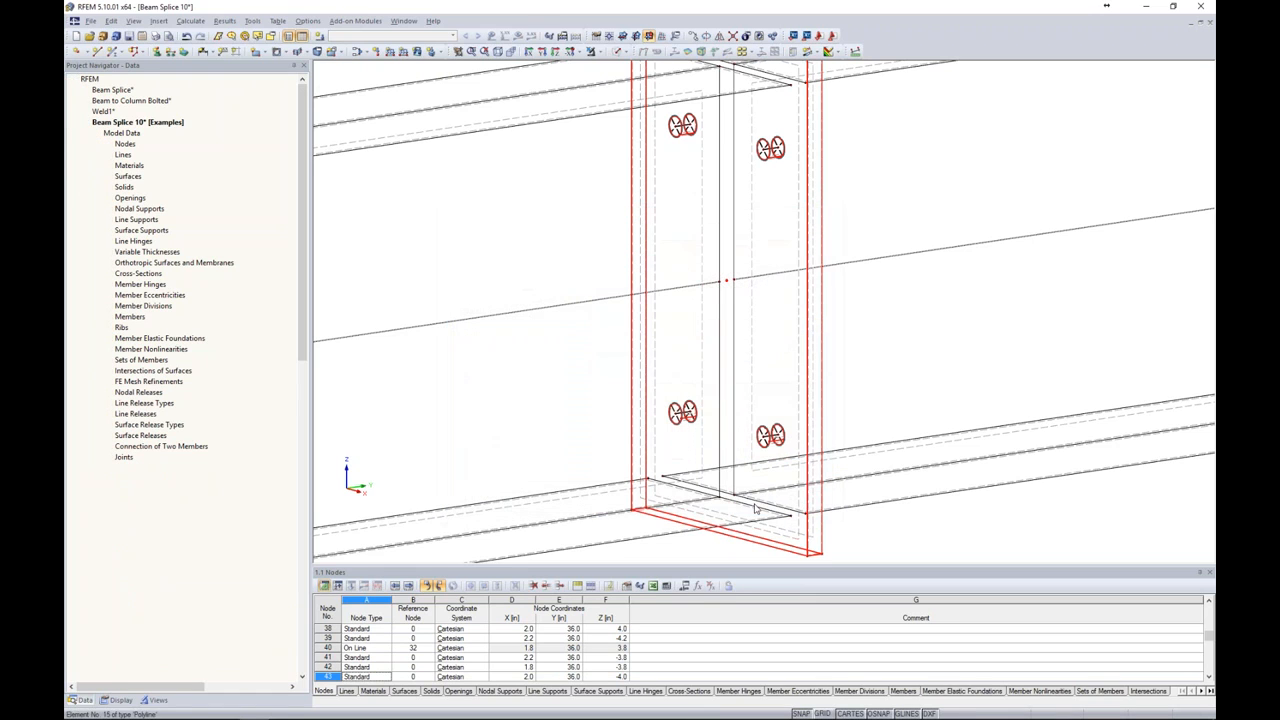
- Start a hinged line support in global axes and review the nonlinearity options for its X-direction support, keeping None
scroll(731, 322, down, 5)
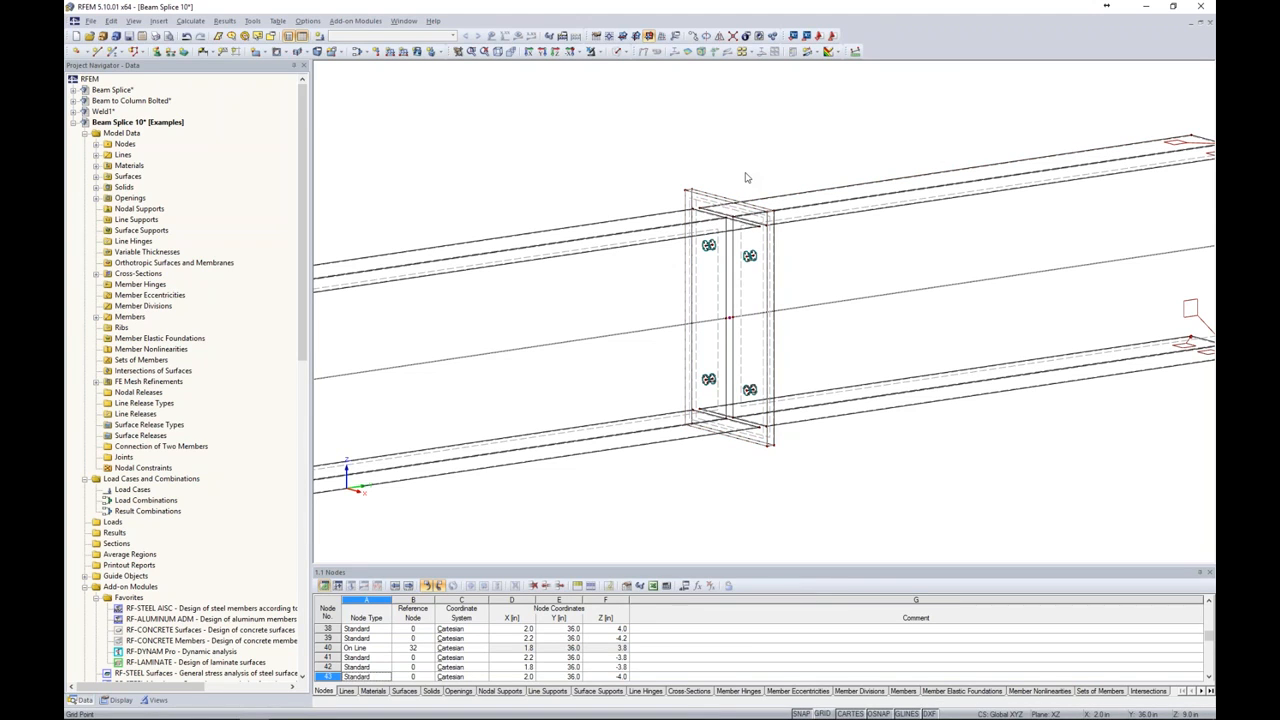
scroll(747, 178, down, 4)
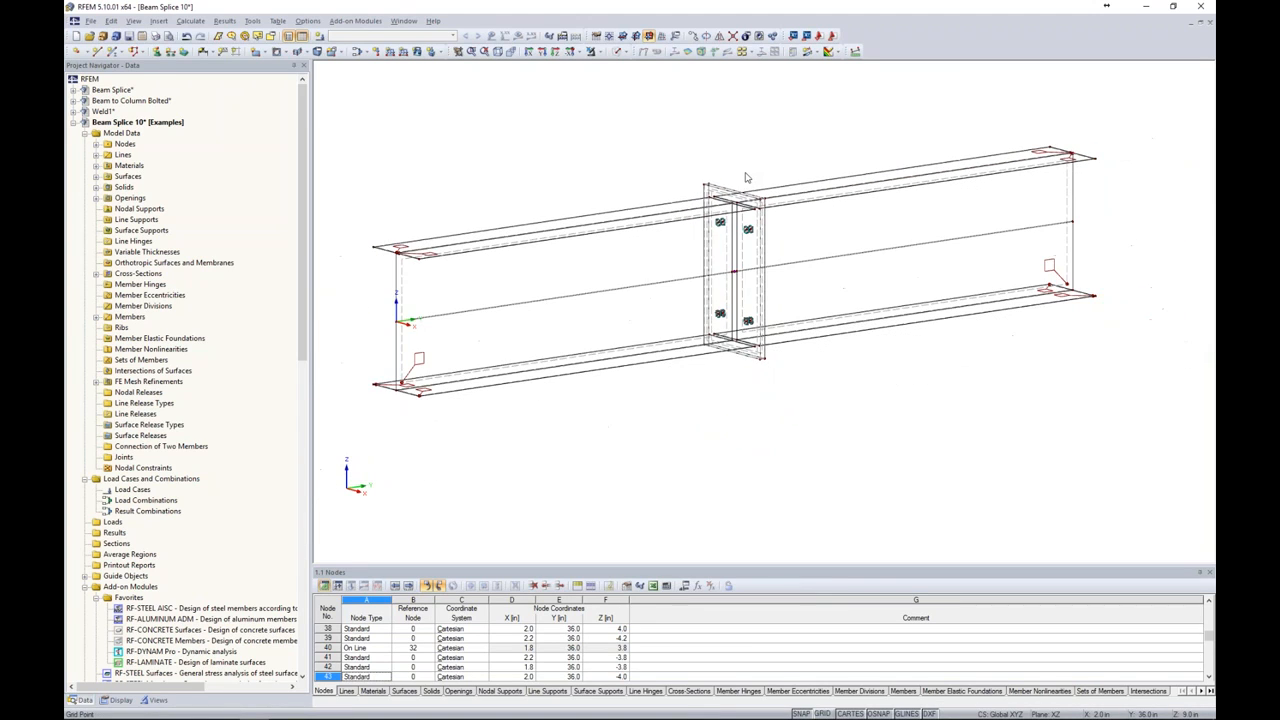
middle_drag(831, 418, 795, 419)
scroll(795, 419, down, 2)
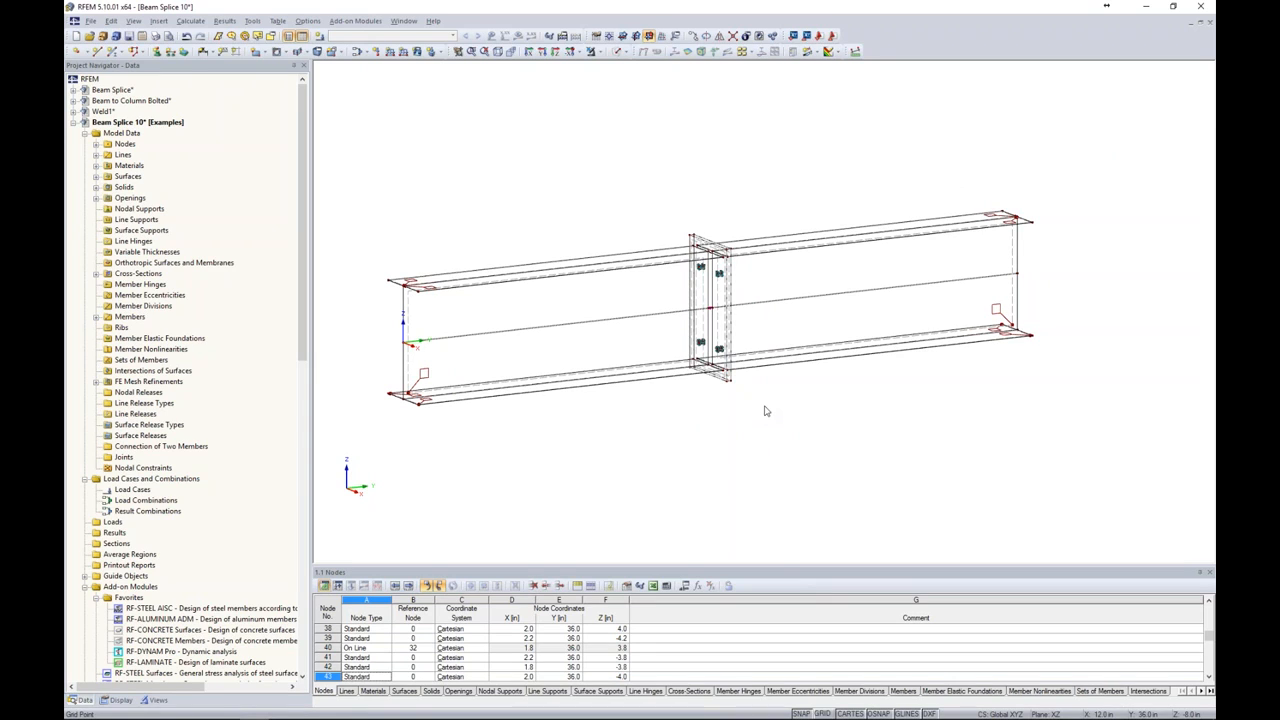
click(171, 52)
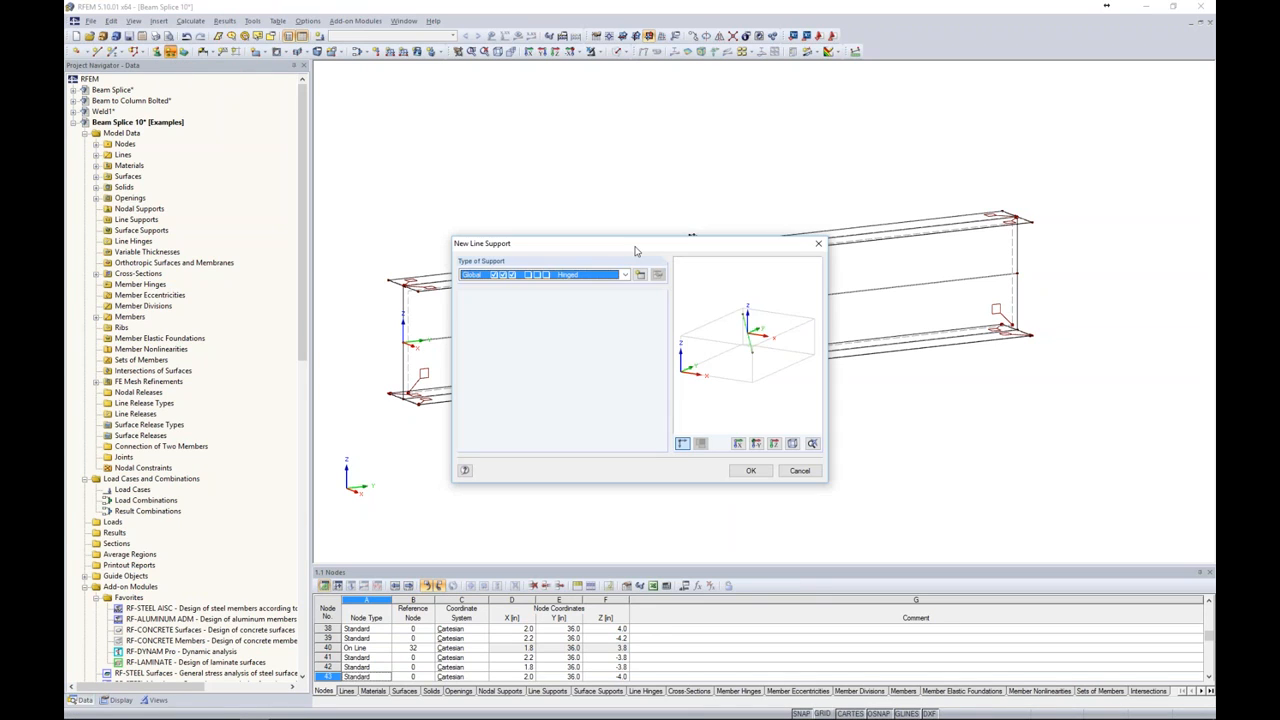
click(640, 276)
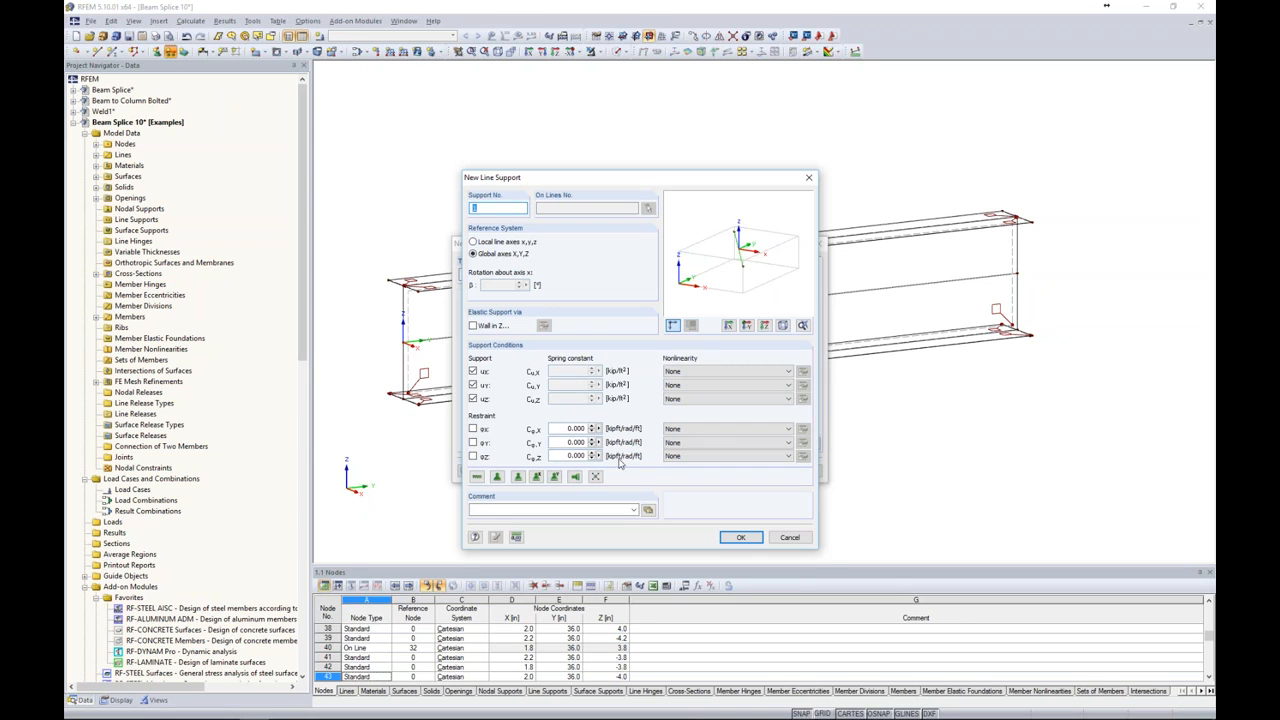
click(685, 373)
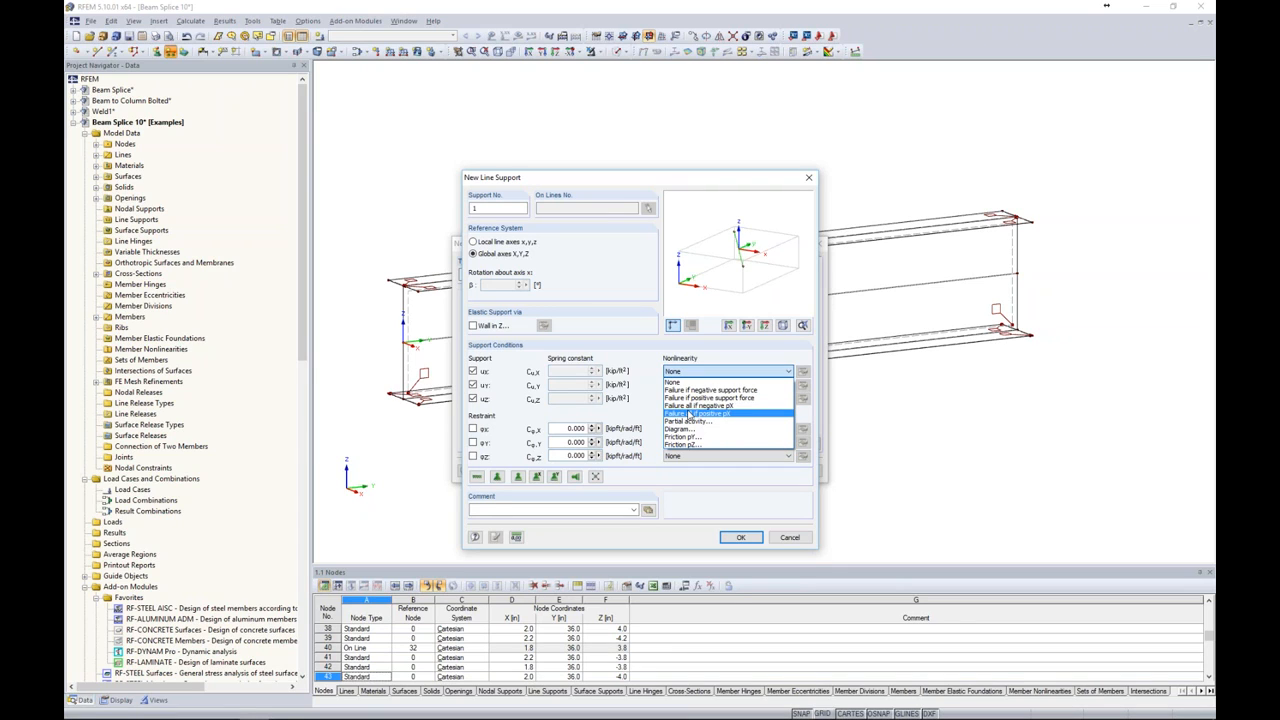
click(664, 383)
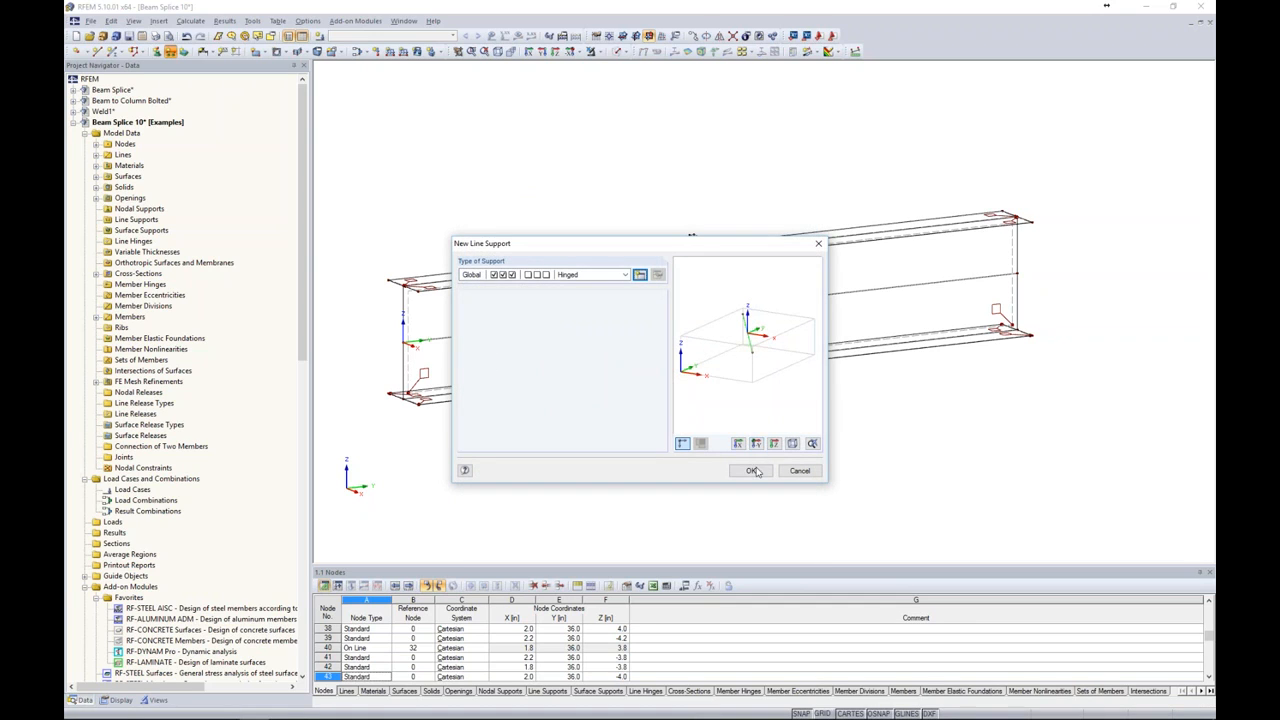
- Assign the hinged line support to the flange and web edge lines at both outer beam ends, and end support placement
click(751, 470)
drag(393, 303, 465, 428)
drag(965, 151, 1077, 393)
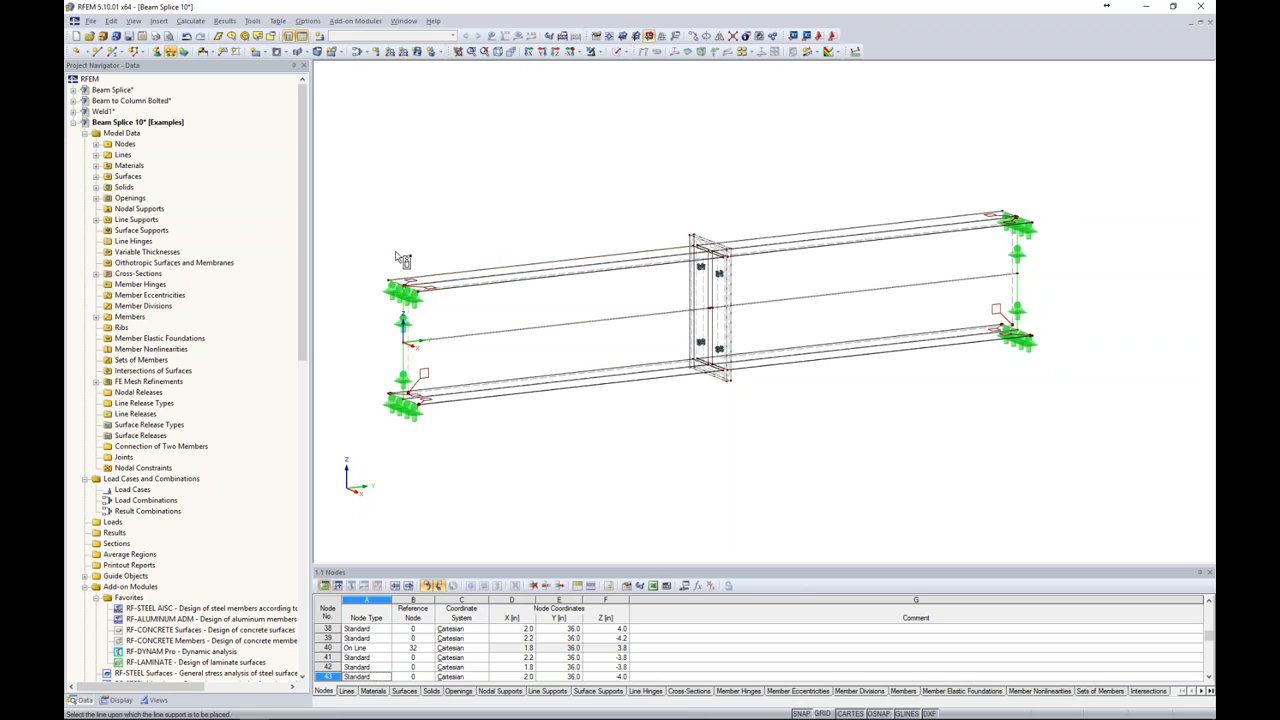
key(Escape)
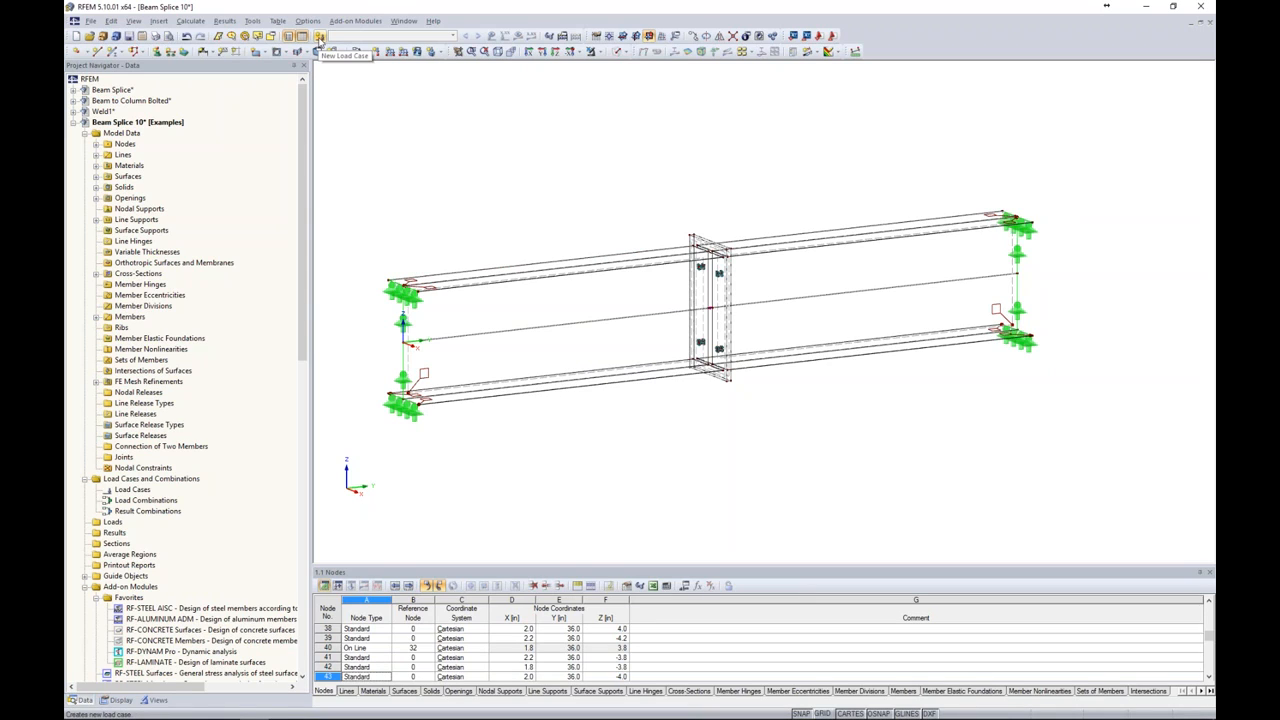
- Create load case LC1 with the description Dead, keeping the Dead action category and active self-weight
click(319, 36)
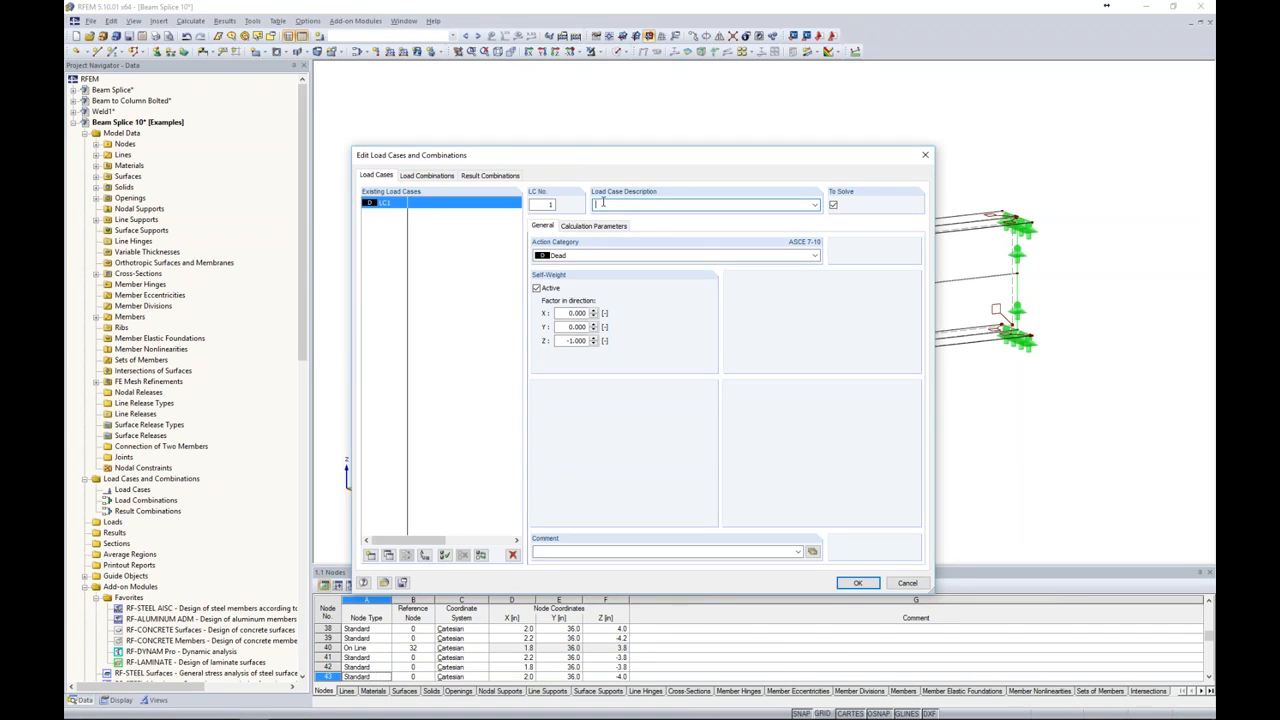
text(Dead)
click(858, 583)
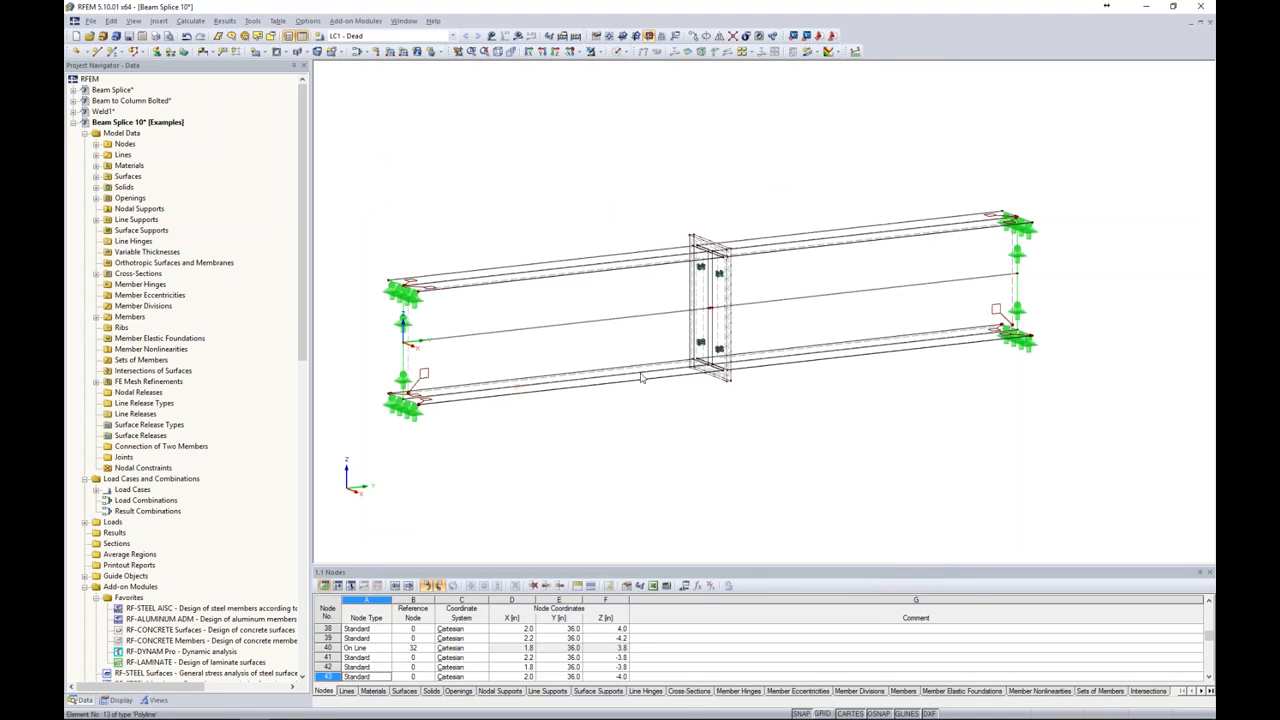
- Apply a uniform line load of -50 kip/ft in global ZL along the top flange-to-web line of the beam nearest the origin
ctrl+middle_drag(606, 172, 604, 211)
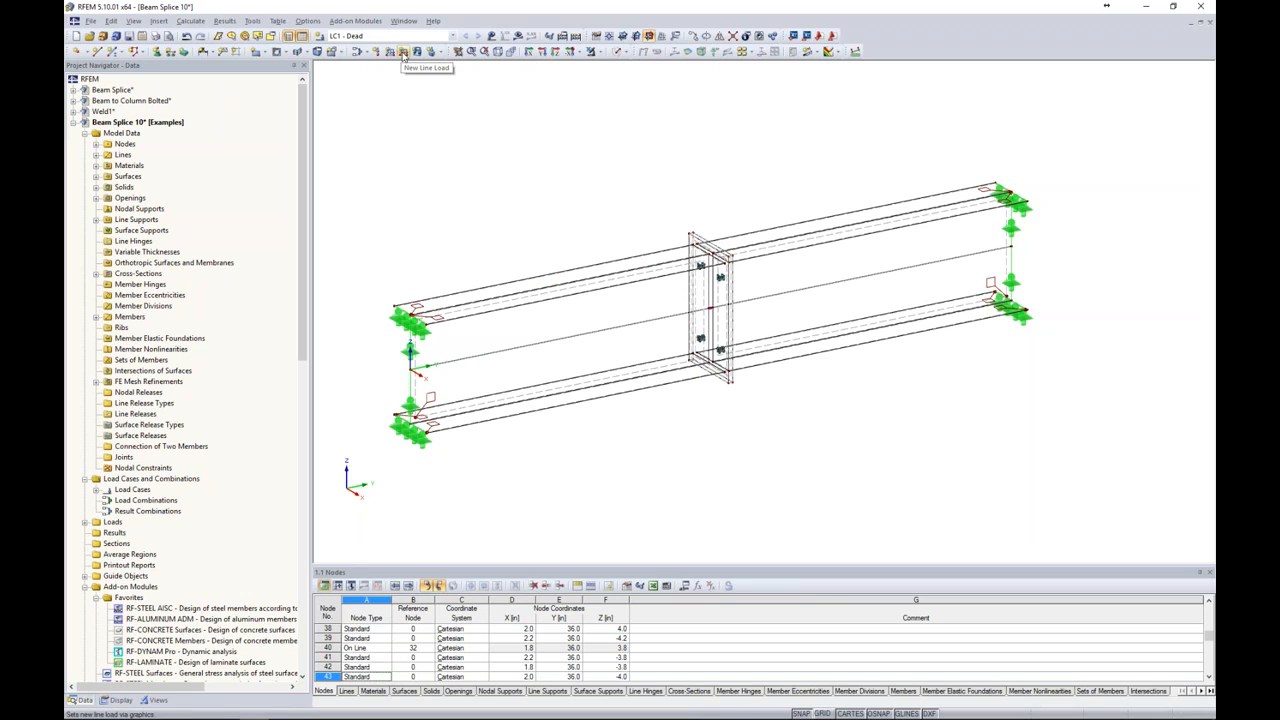
click(403, 52)
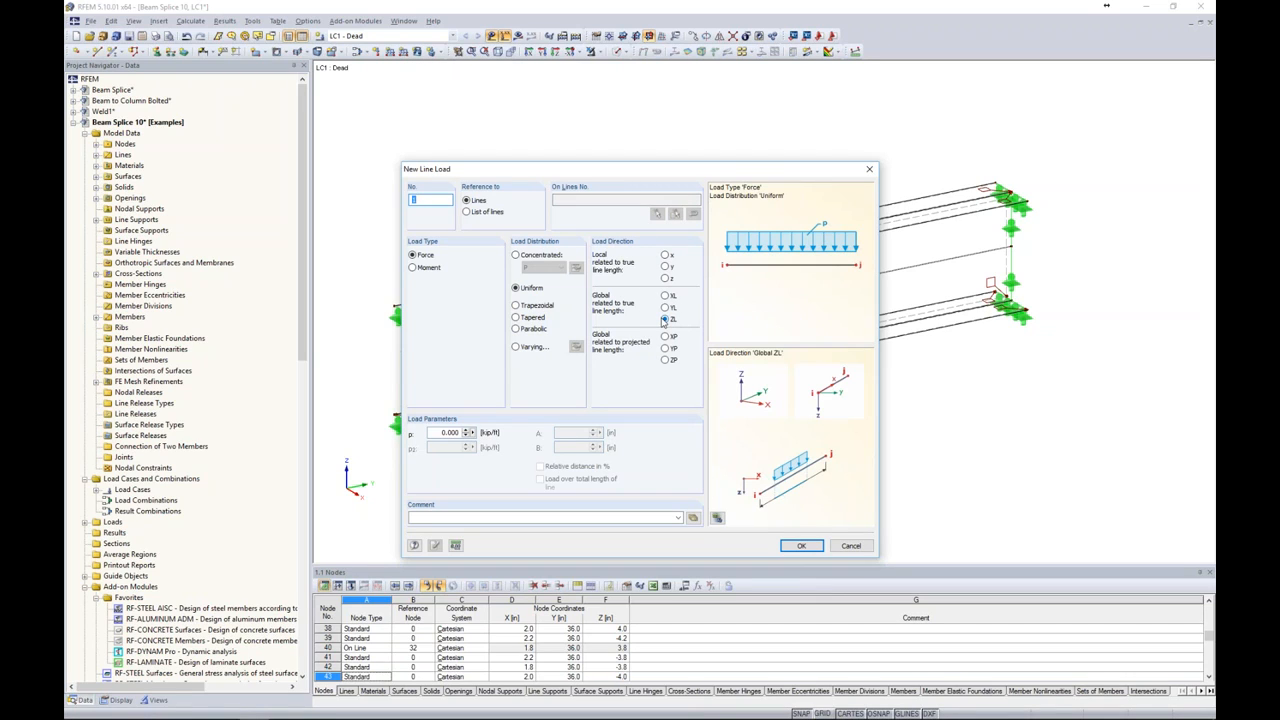
click(452, 433)
text(-50)
click(801, 546)
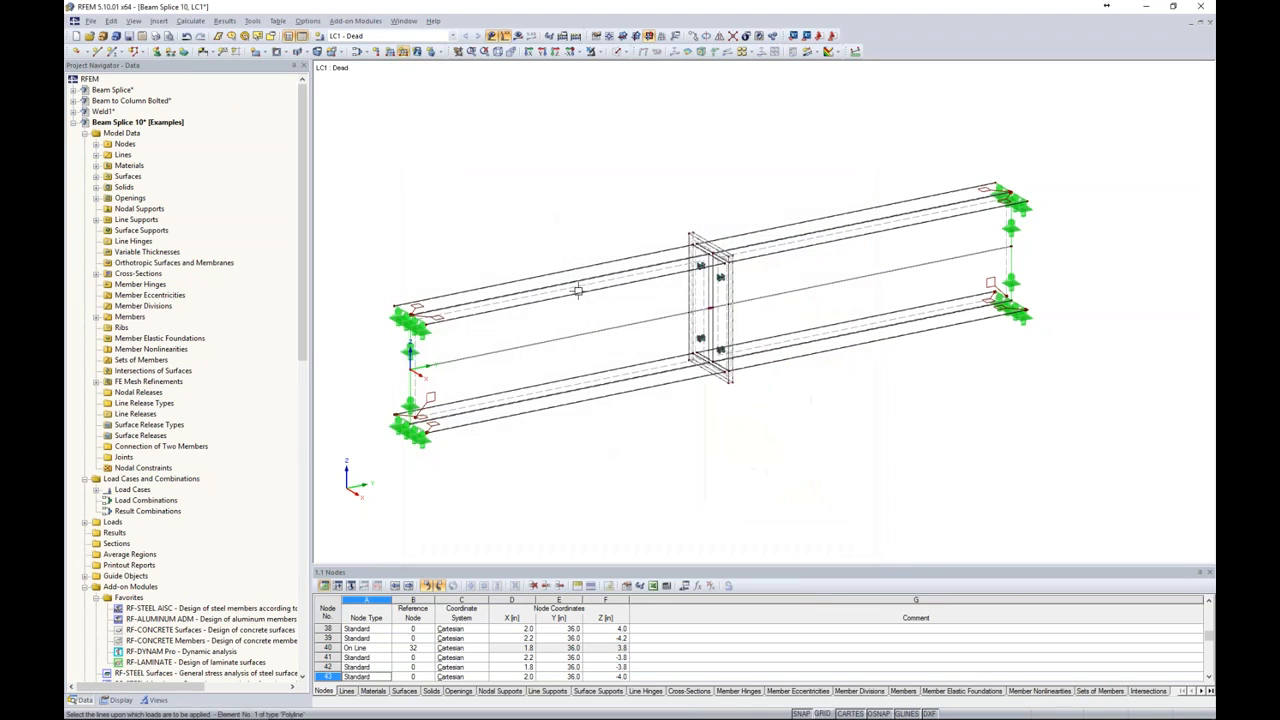
click(576, 288)
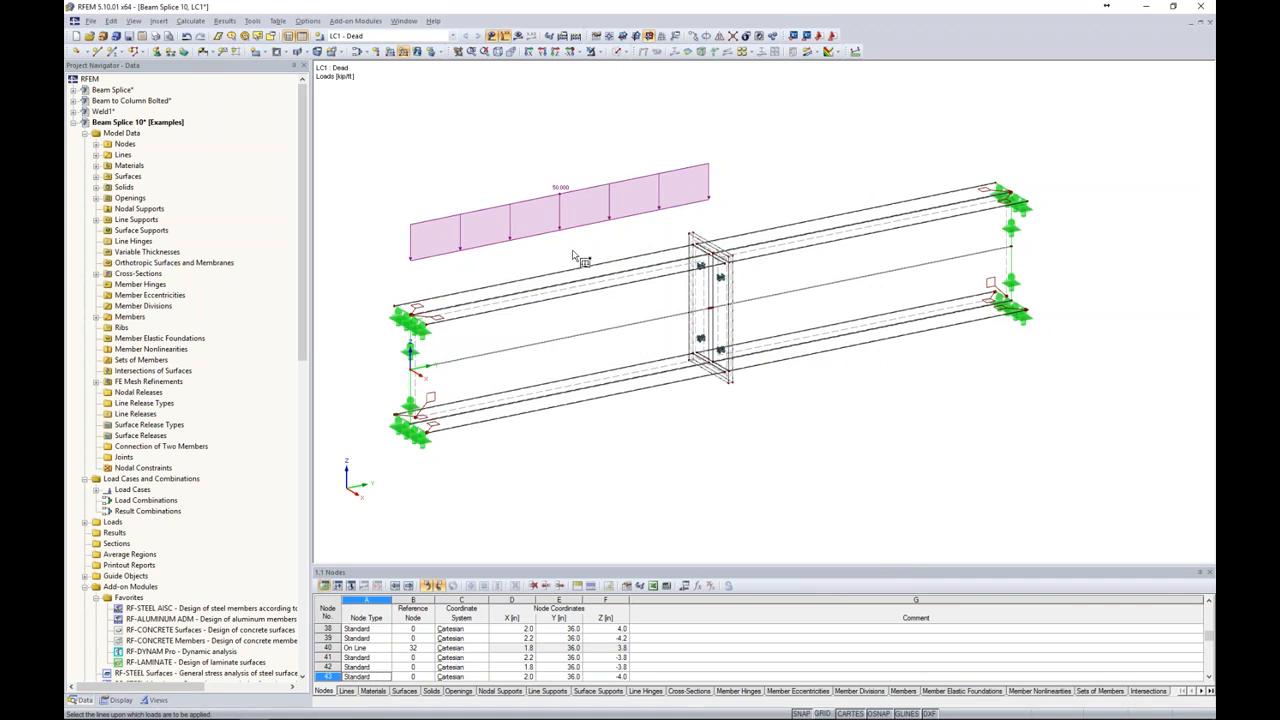
right_click(586, 110)
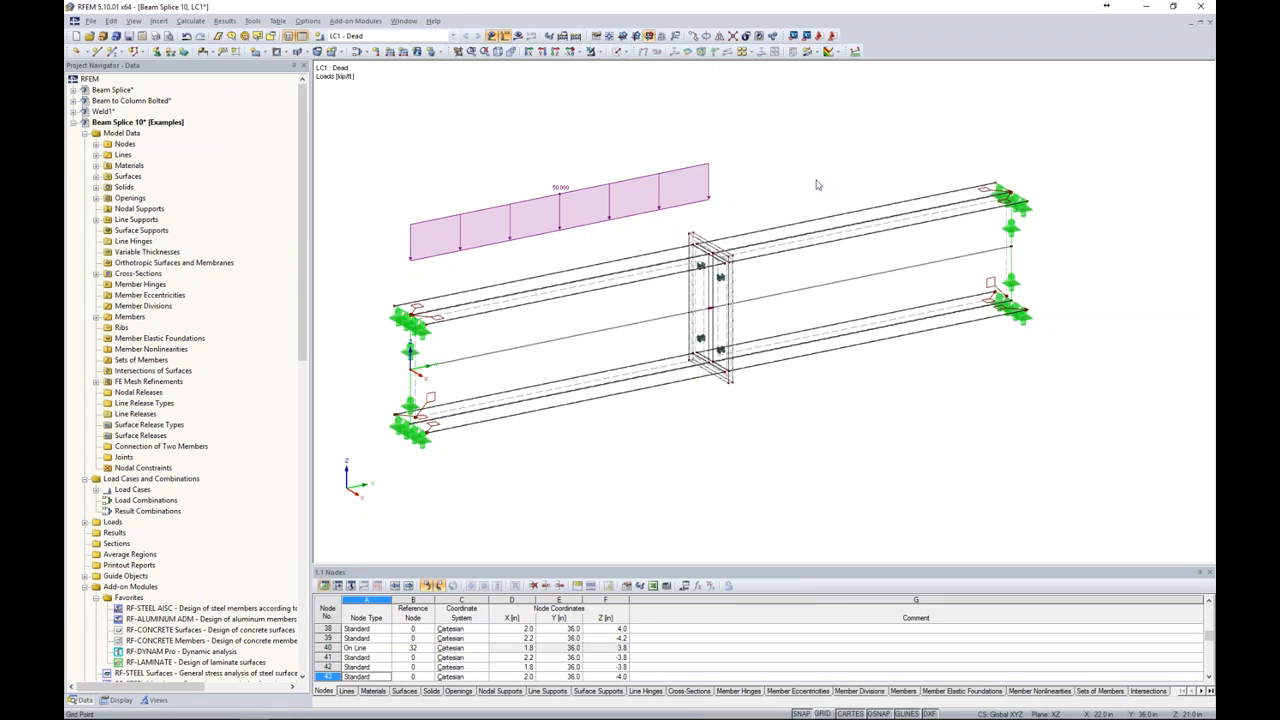
- Review the global FE mesh settings, particularly the target length of finite elements, and accept them as they are
click(186, 22)
click(214, 157)
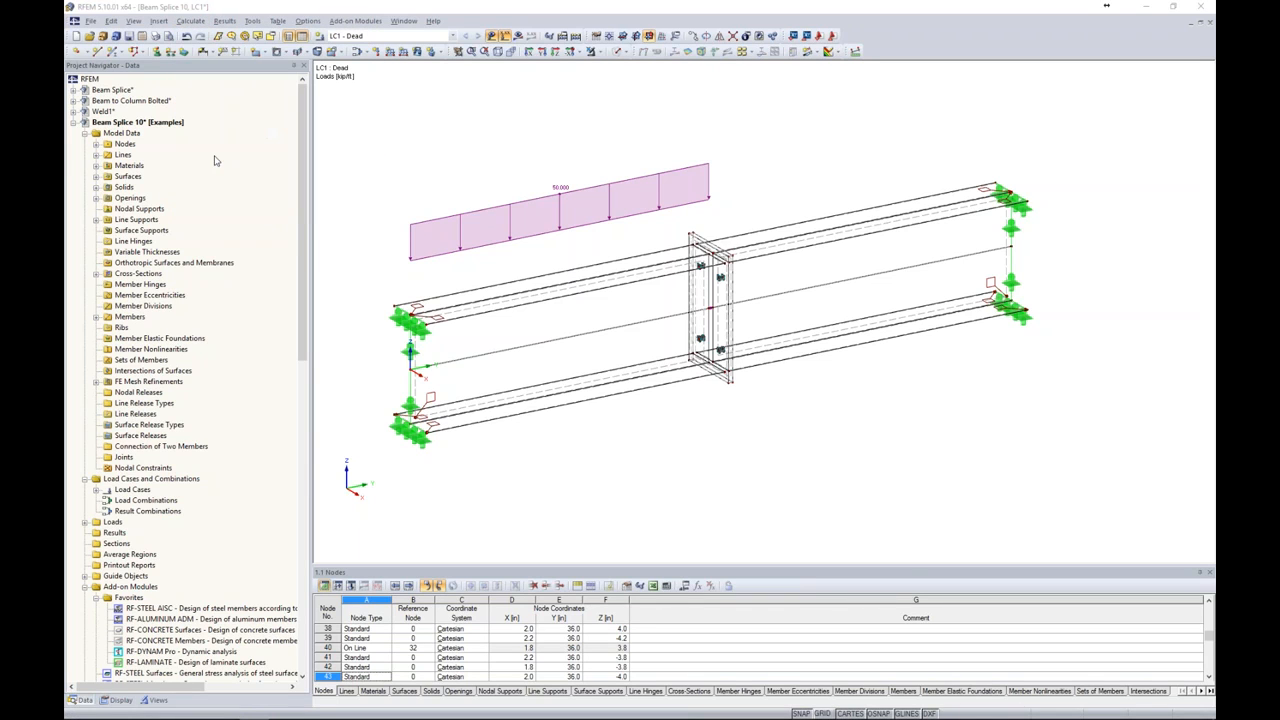
double_click(521, 225)
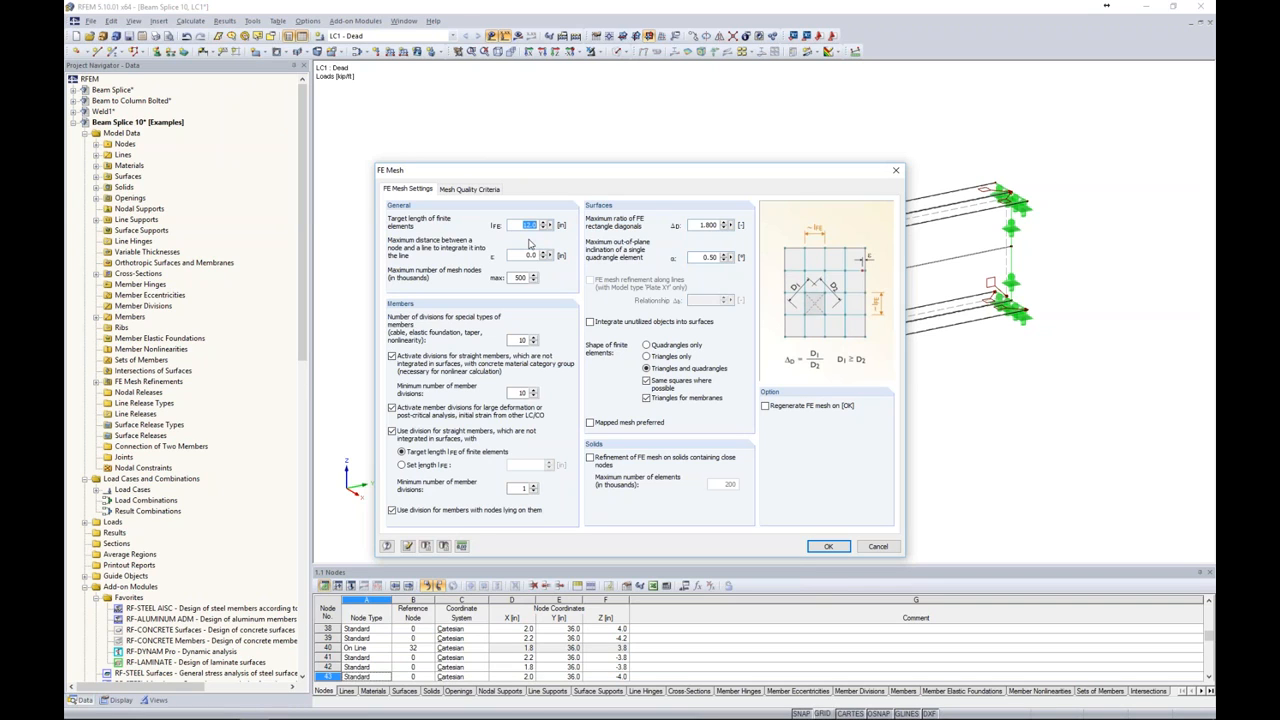
drag(505, 172, 679, 121)
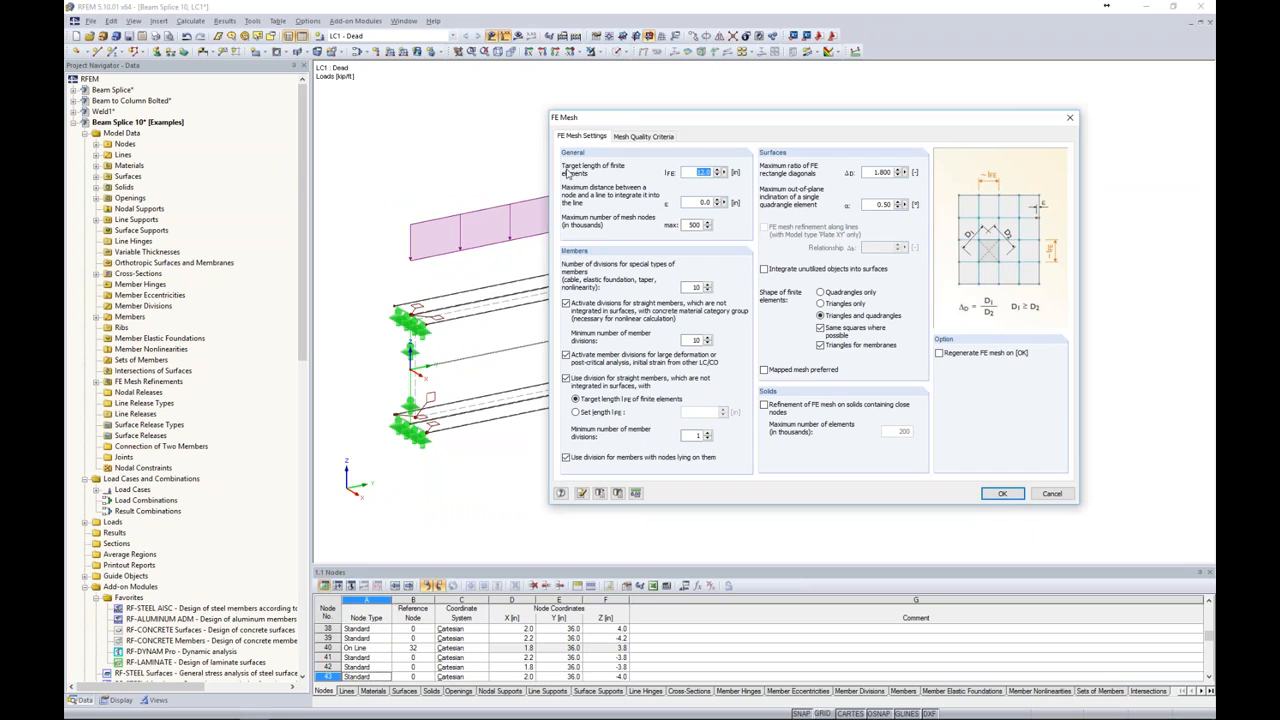
click(1000, 494)
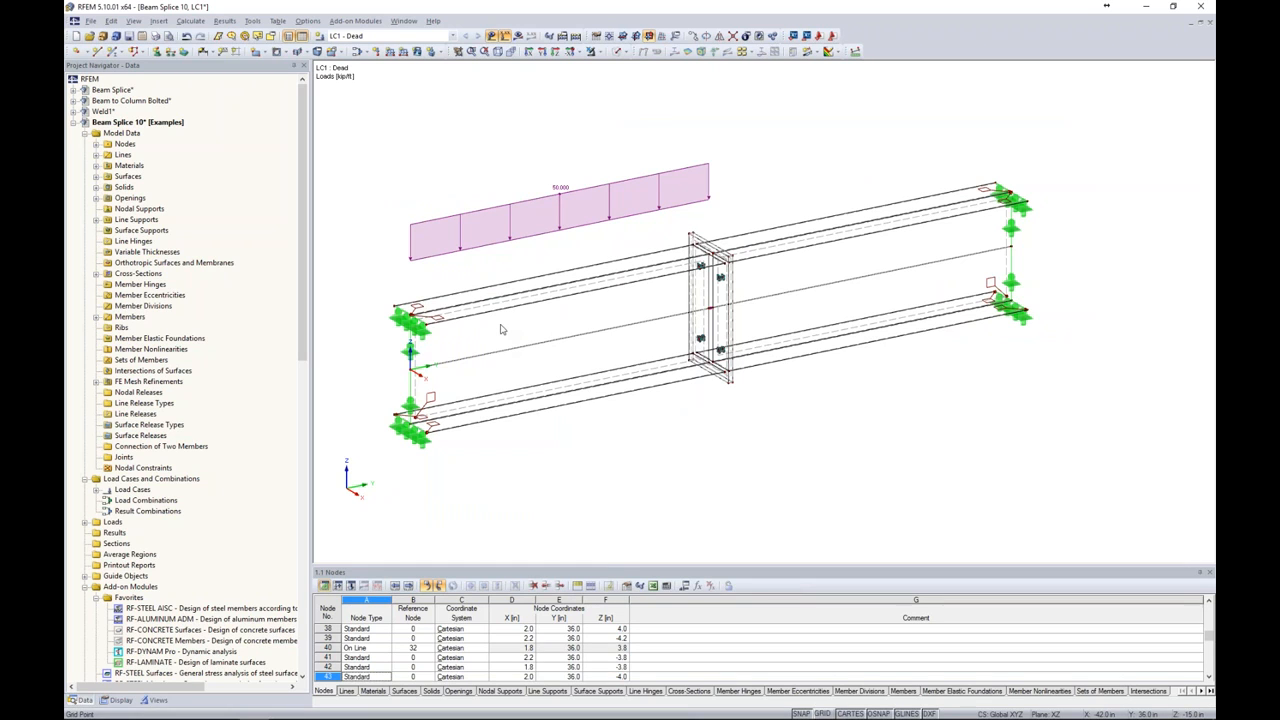
- Examine the surface FE mesh refinement on the beam's top flange and its target FE length, and close it without changes
scroll(502, 329, up, 4)
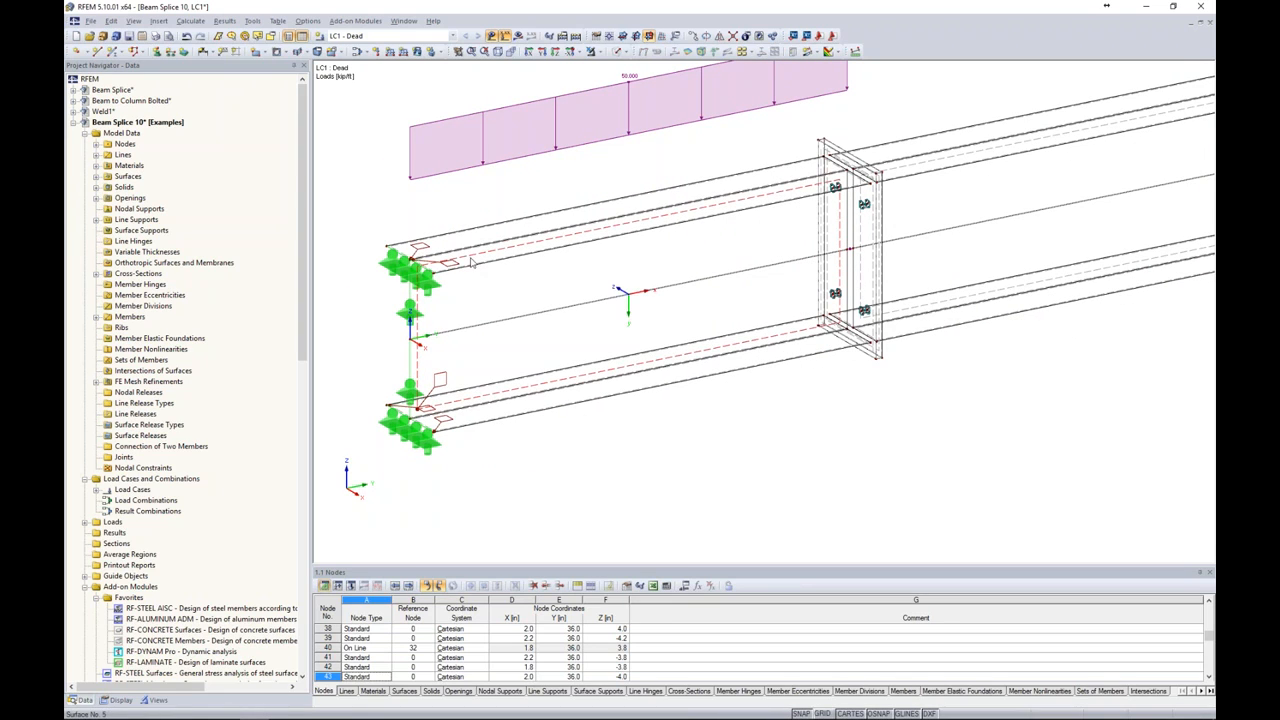
scroll(433, 250, up, 2)
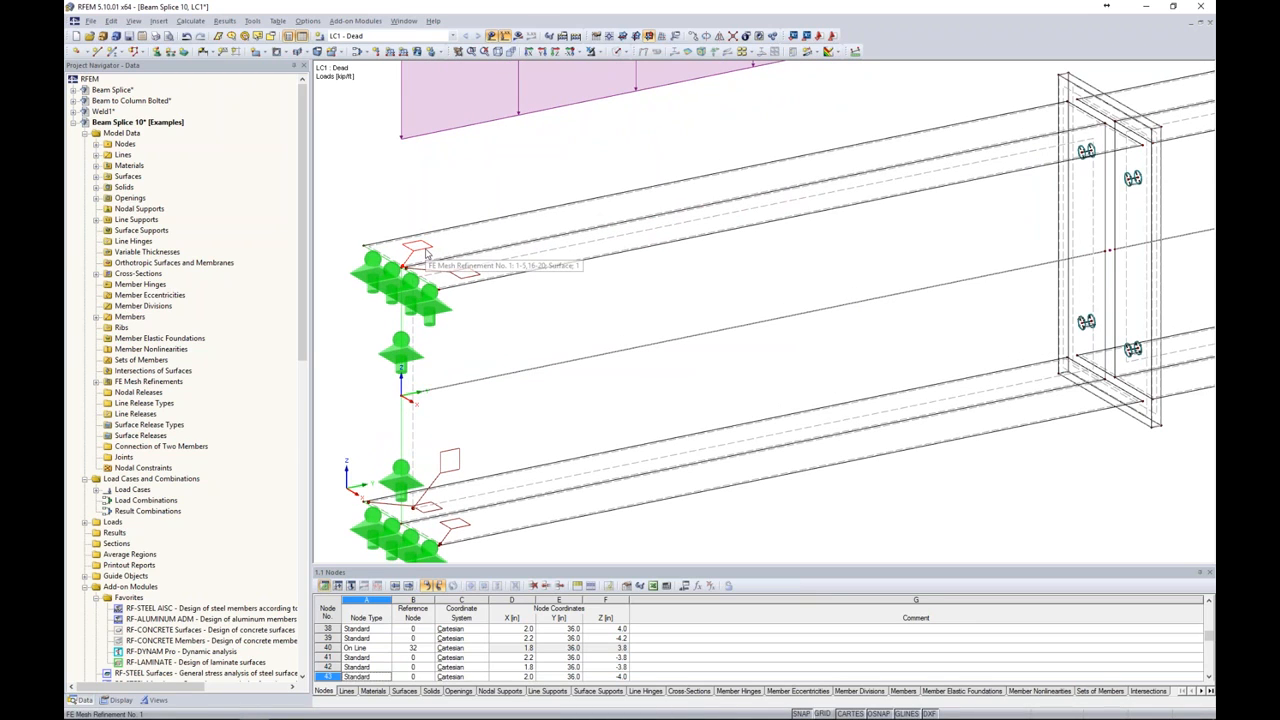
double_click(425, 256)
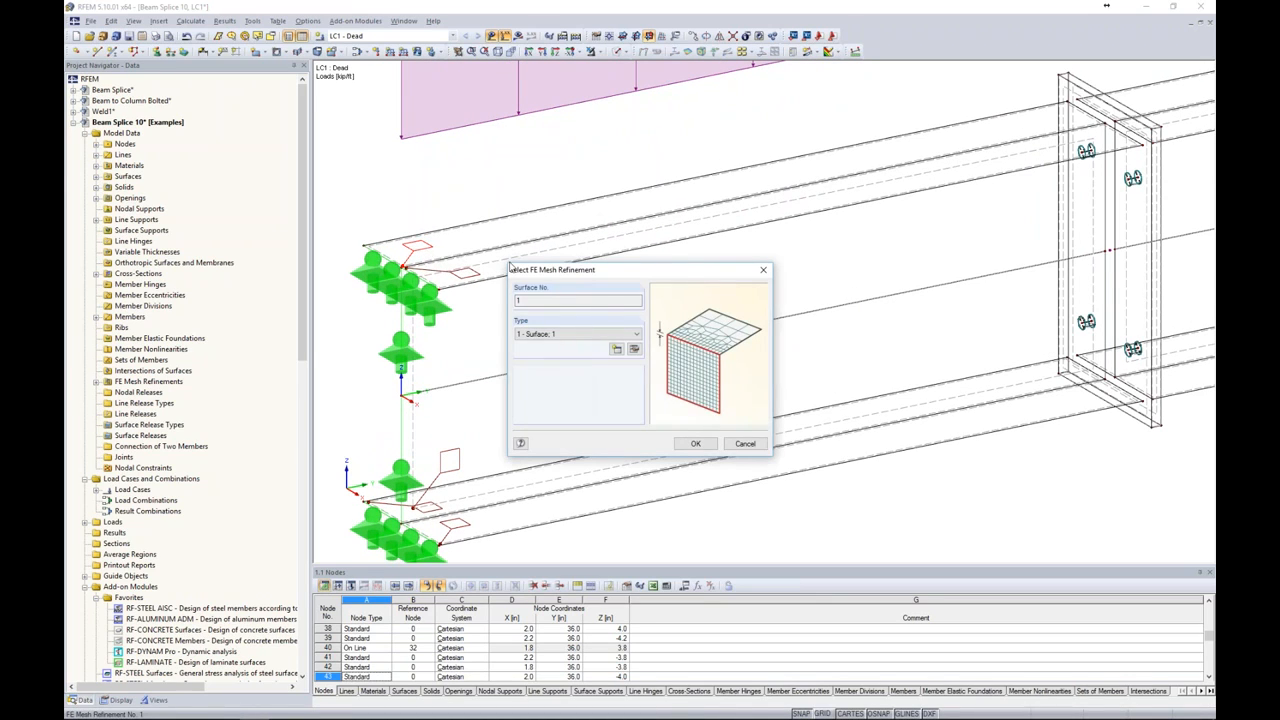
click(634, 350)
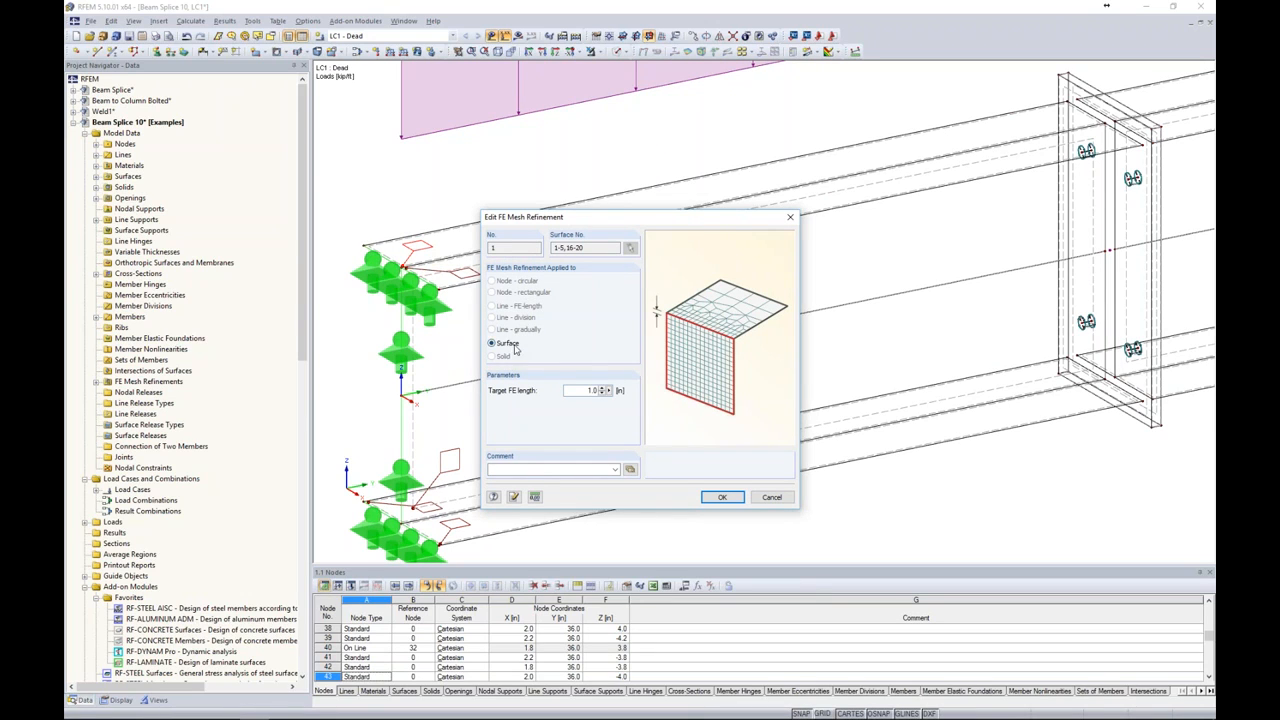
double_click(592, 390)
click(772, 496)
click(745, 442)
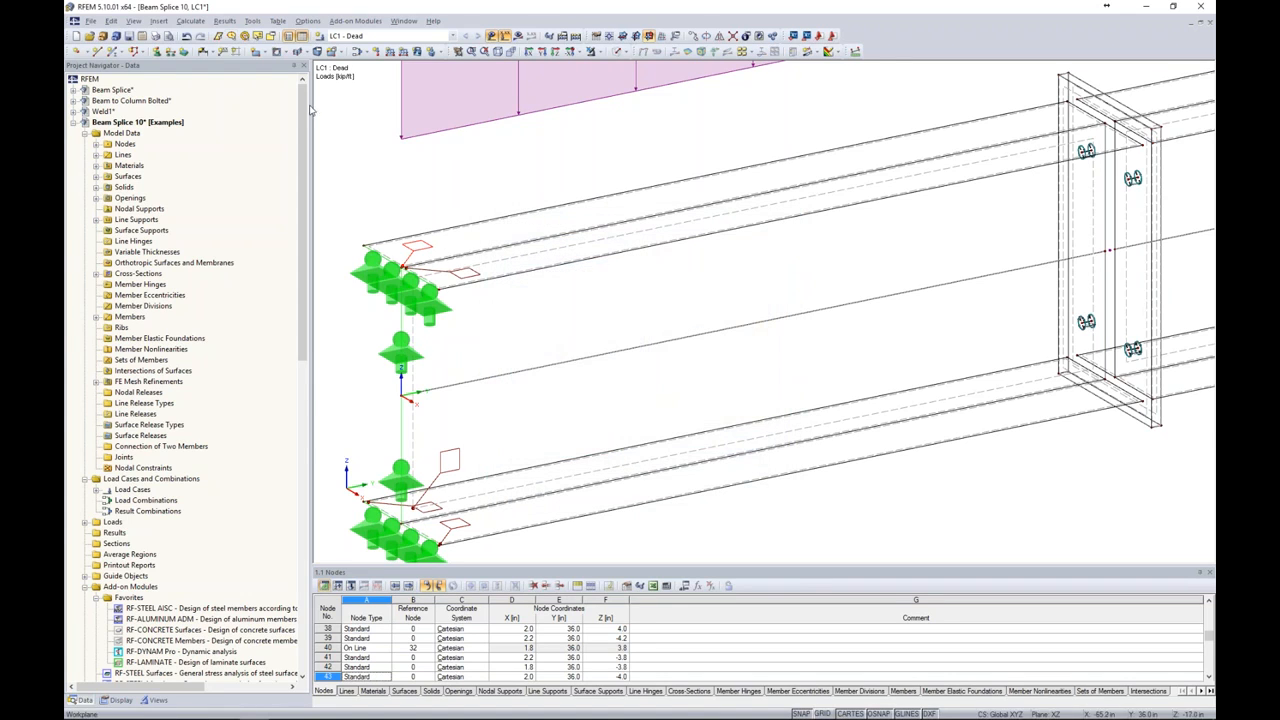
- Generate the FE mesh and inspect it along both beams and around the bolted end plate
click(190, 21)
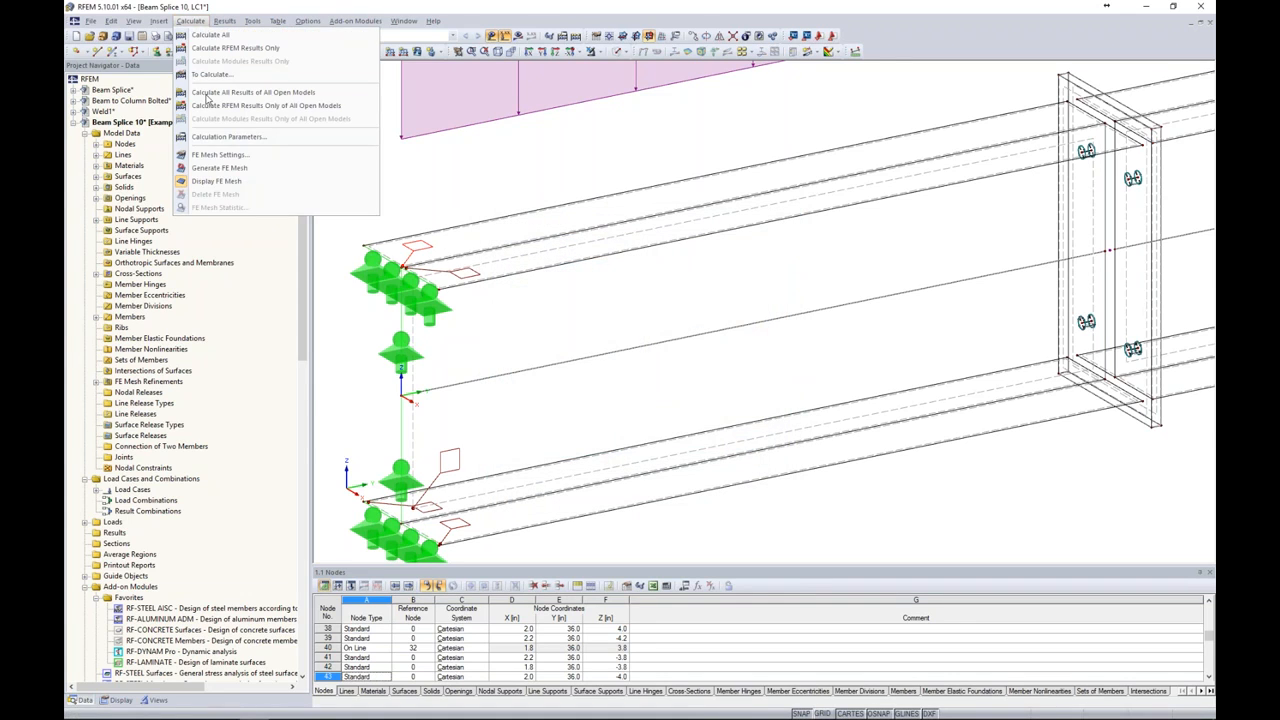
click(215, 169)
scroll(715, 273, down, 2)
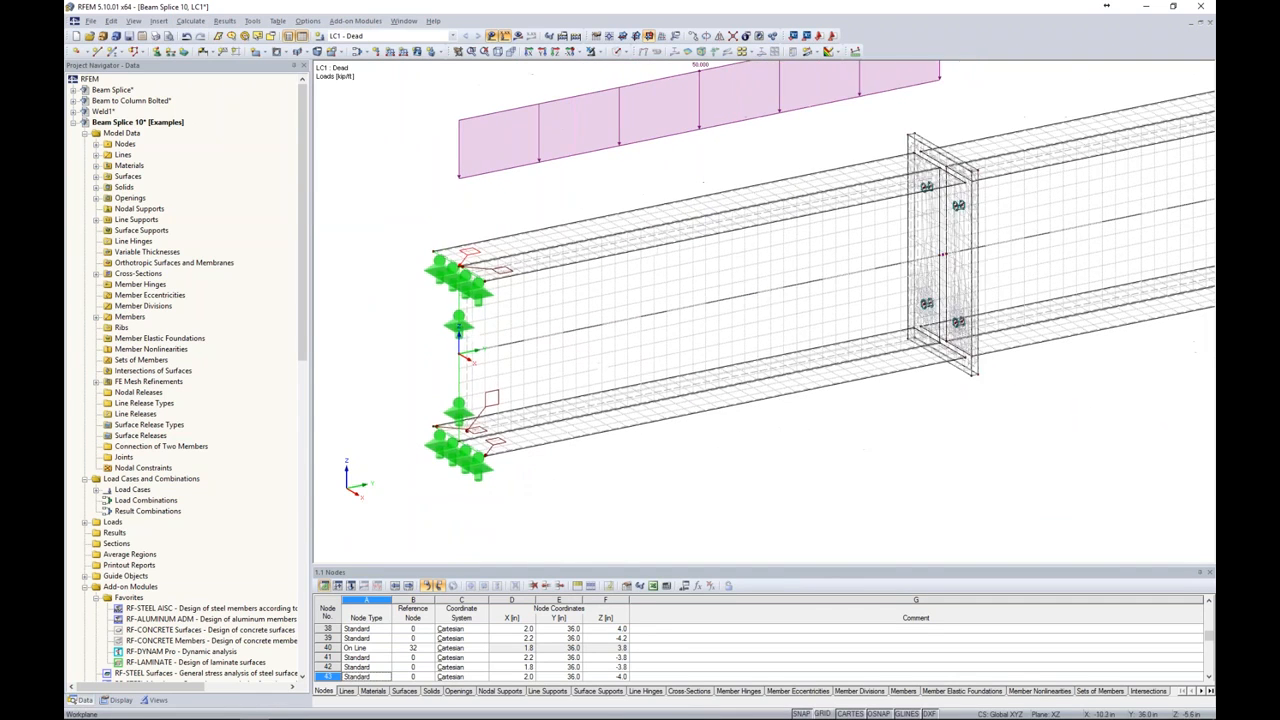
middle_drag(730, 276, 535, 296)
middle_drag(1001, 239, 869, 277)
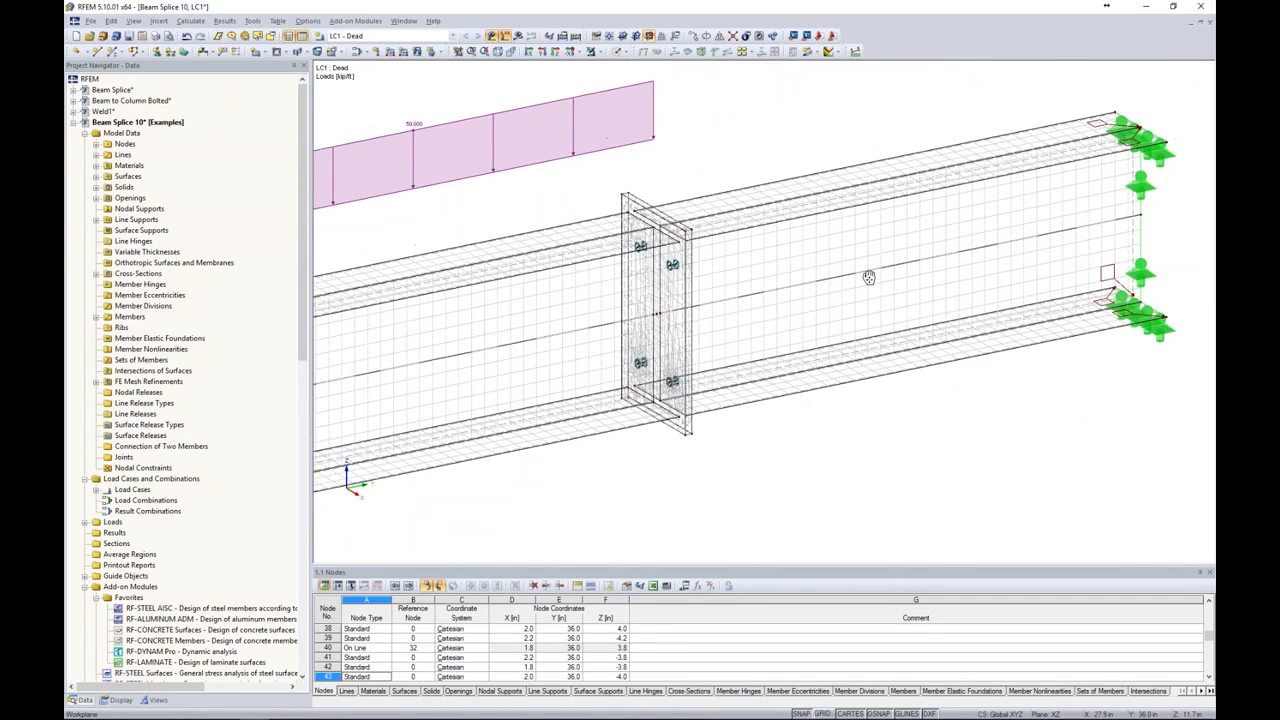
scroll(720, 323, up, 5)
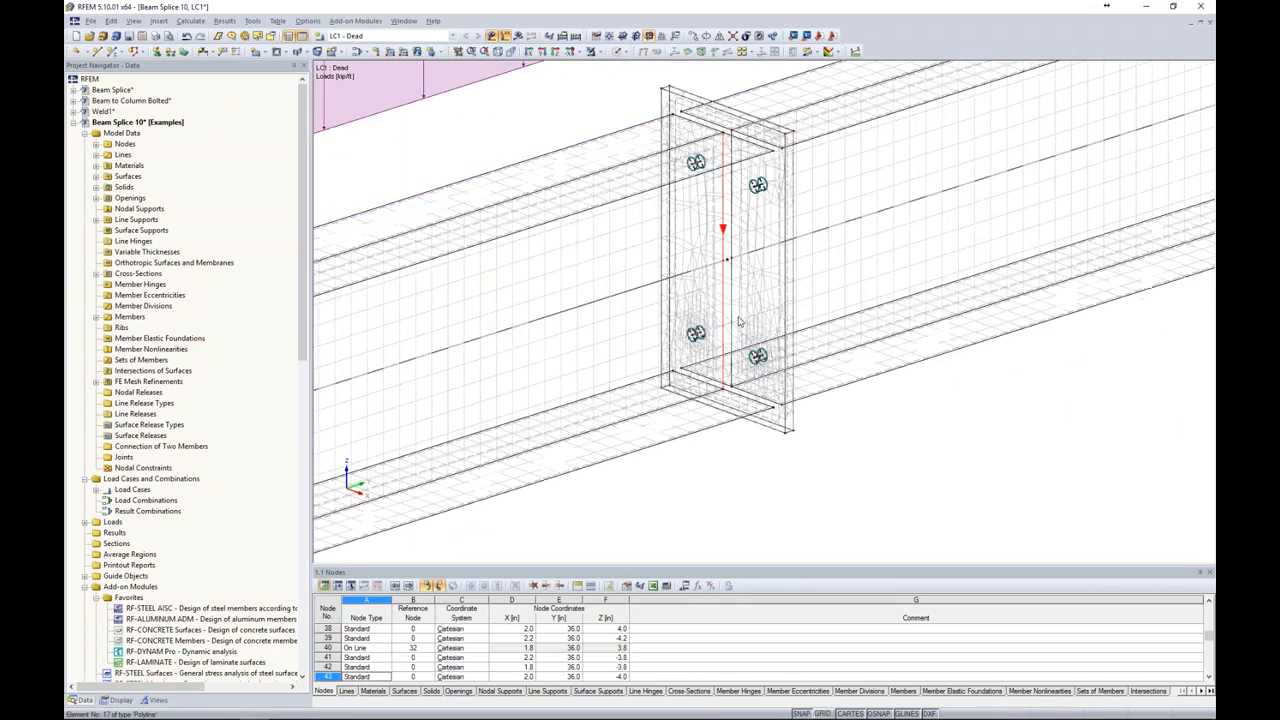
scroll(740, 322, up, 3)
scroll(762, 362, down, 3)
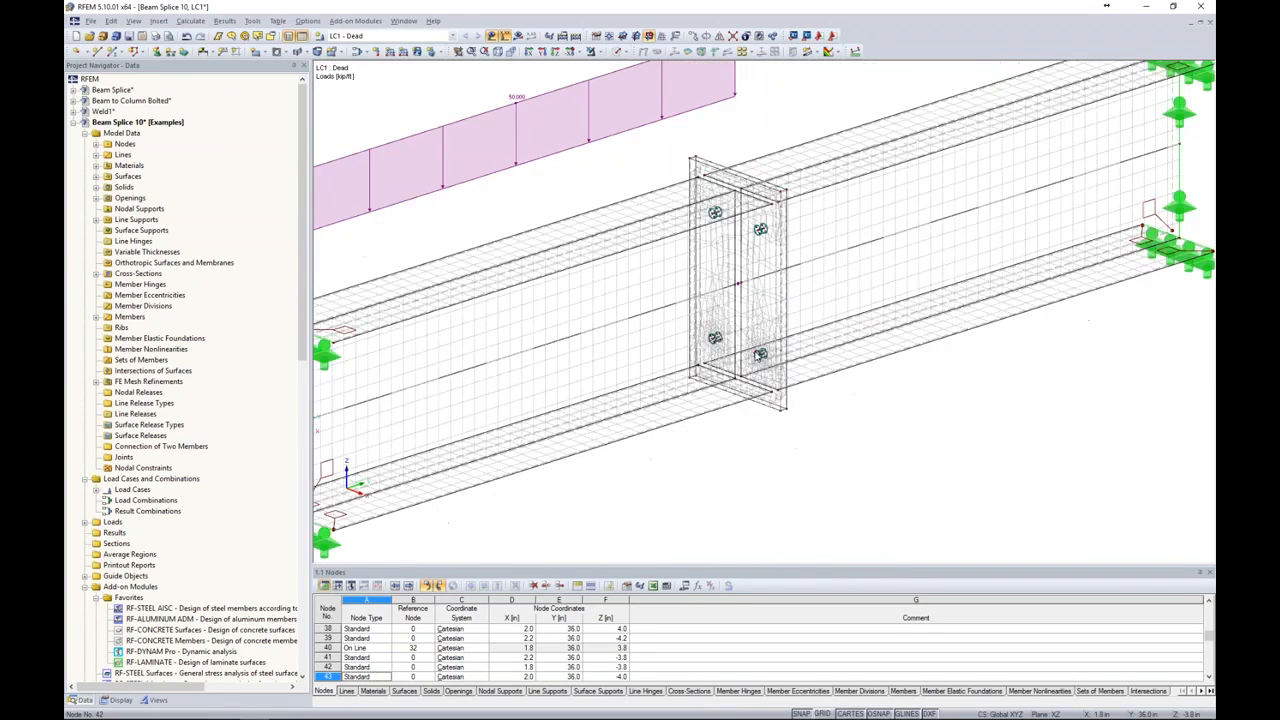
- Delete the surface FE mesh refinement that is assigned to the beam surfaces
scroll(760, 355, down, 2)
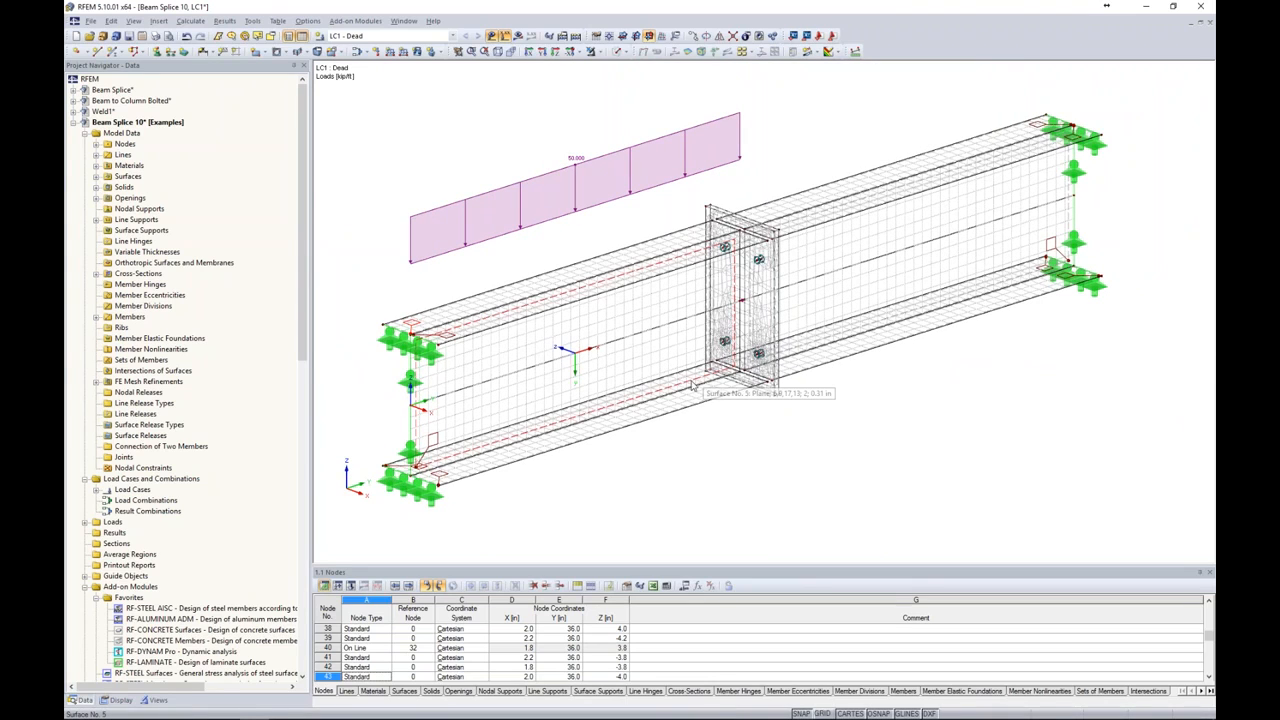
ctrl+middle_drag(766, 437, 725, 437)
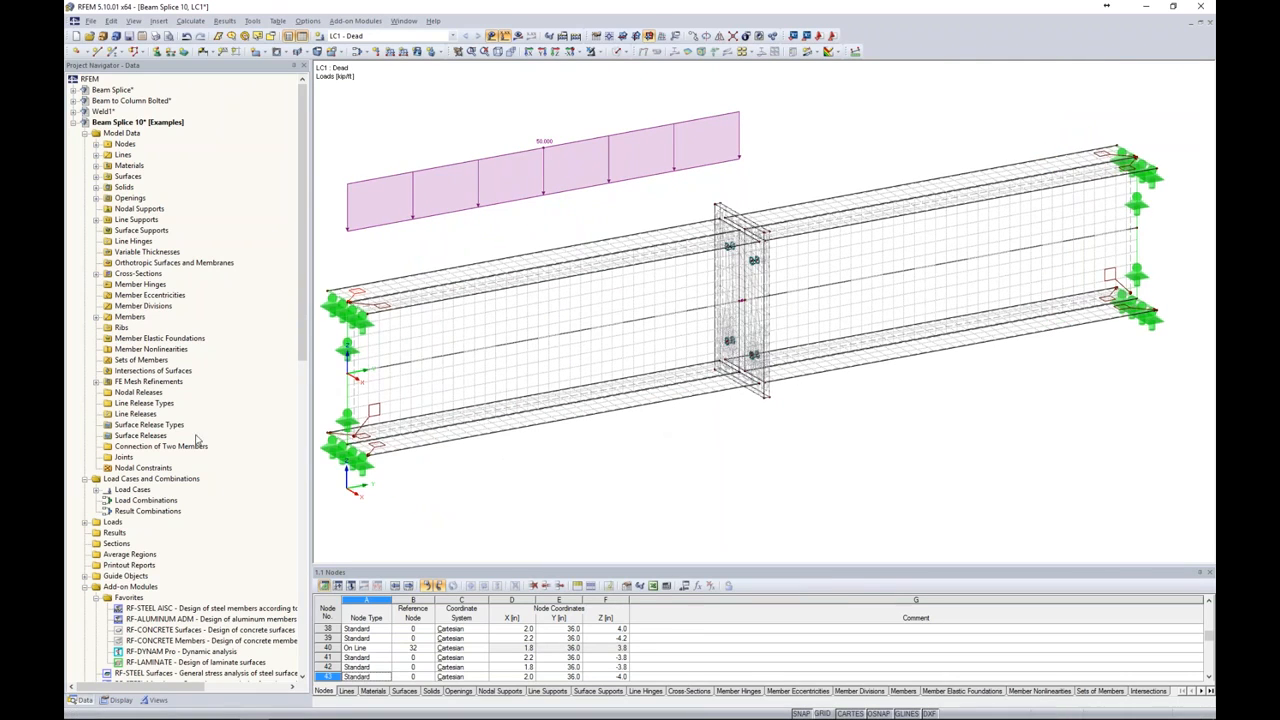
click(96, 381)
click(137, 393)
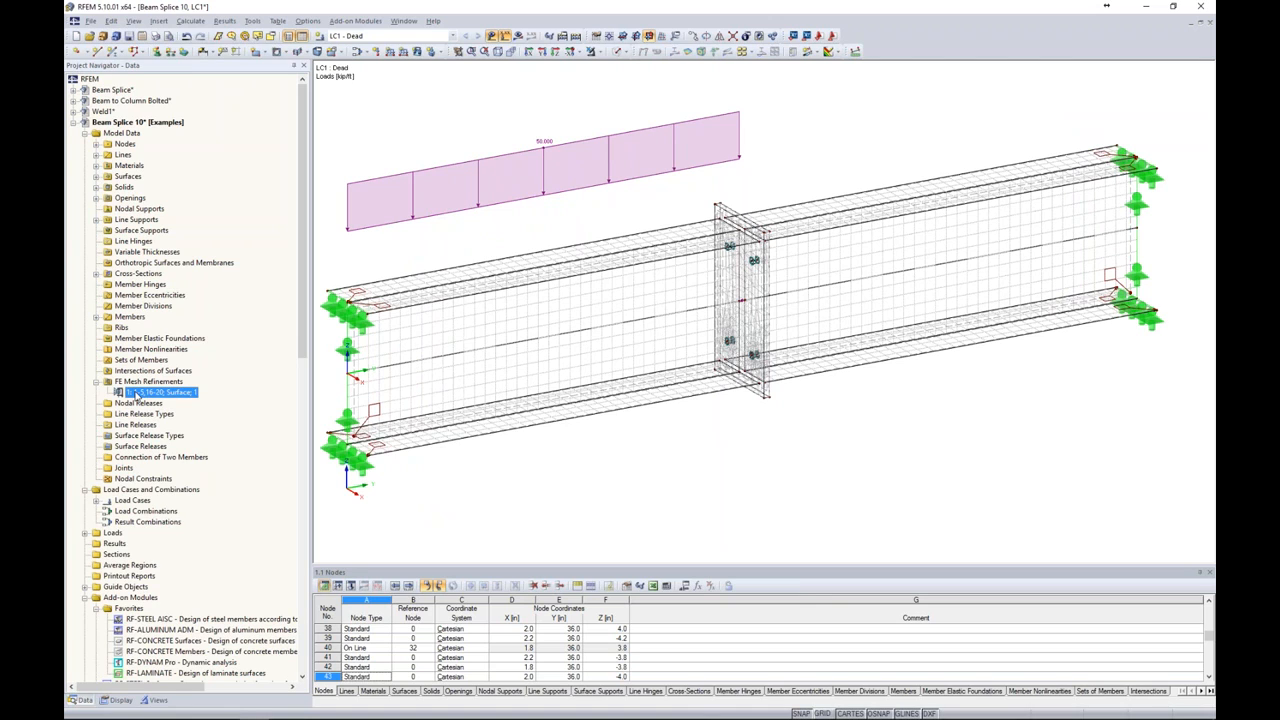
key(Delete)
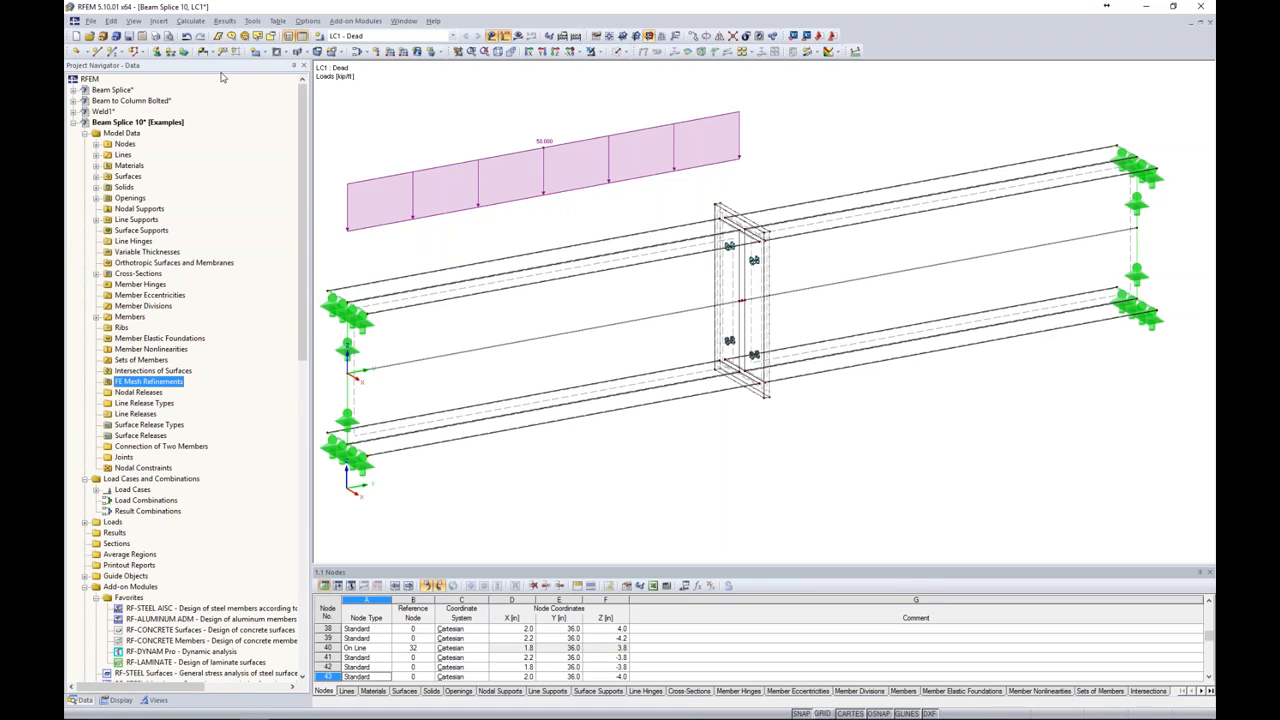
- Regenerate the FE mesh from the global mesh settings and inspect it along the beams and around the end plate bolts
click(190, 21)
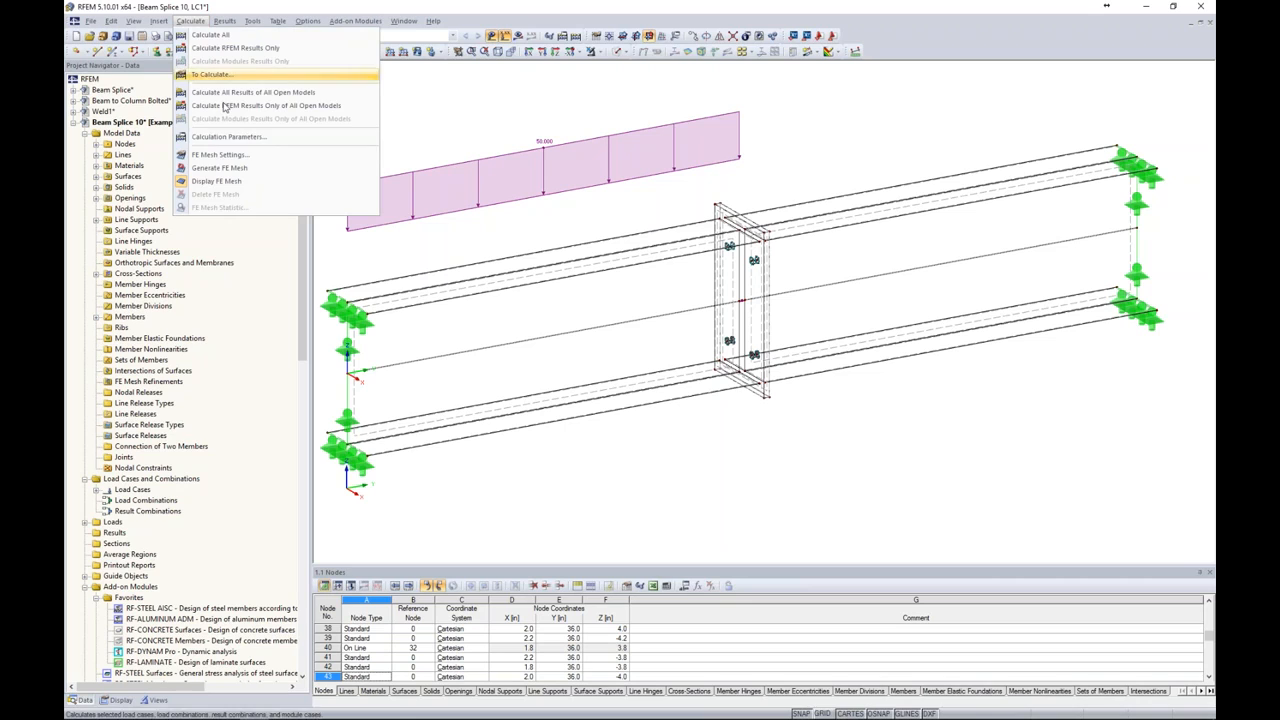
click(220, 155)
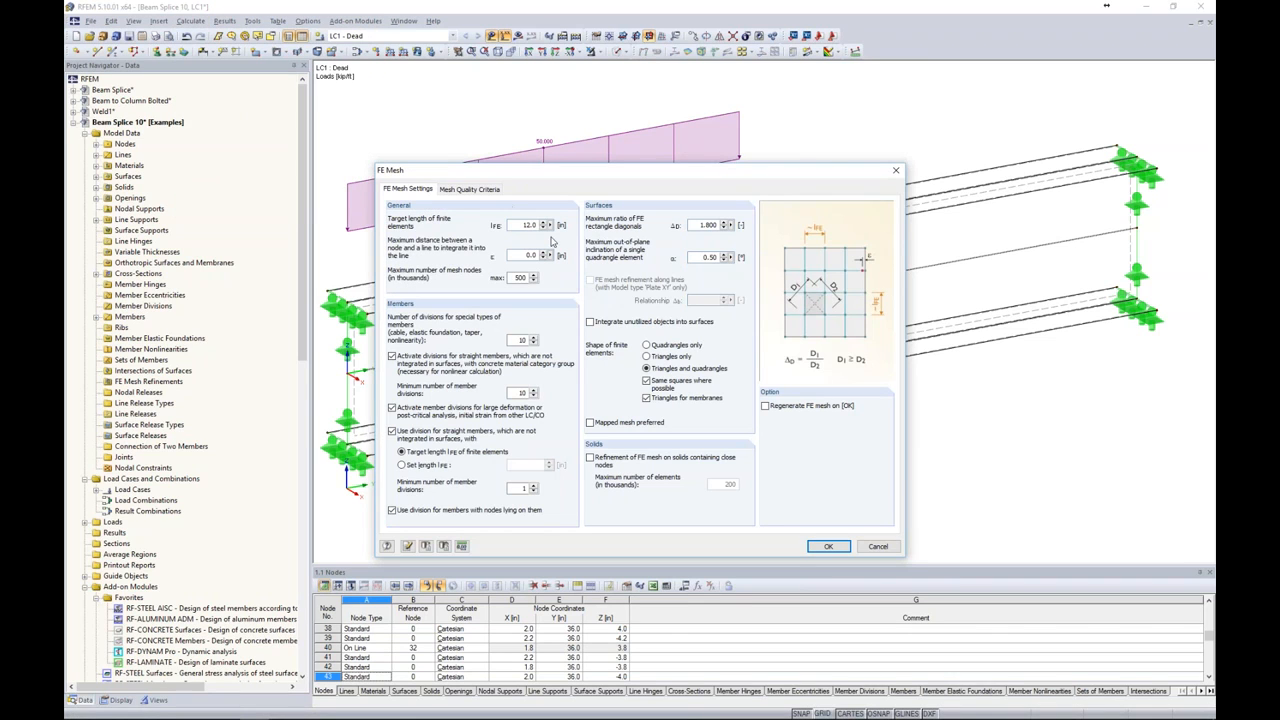
click(787, 405)
click(828, 548)
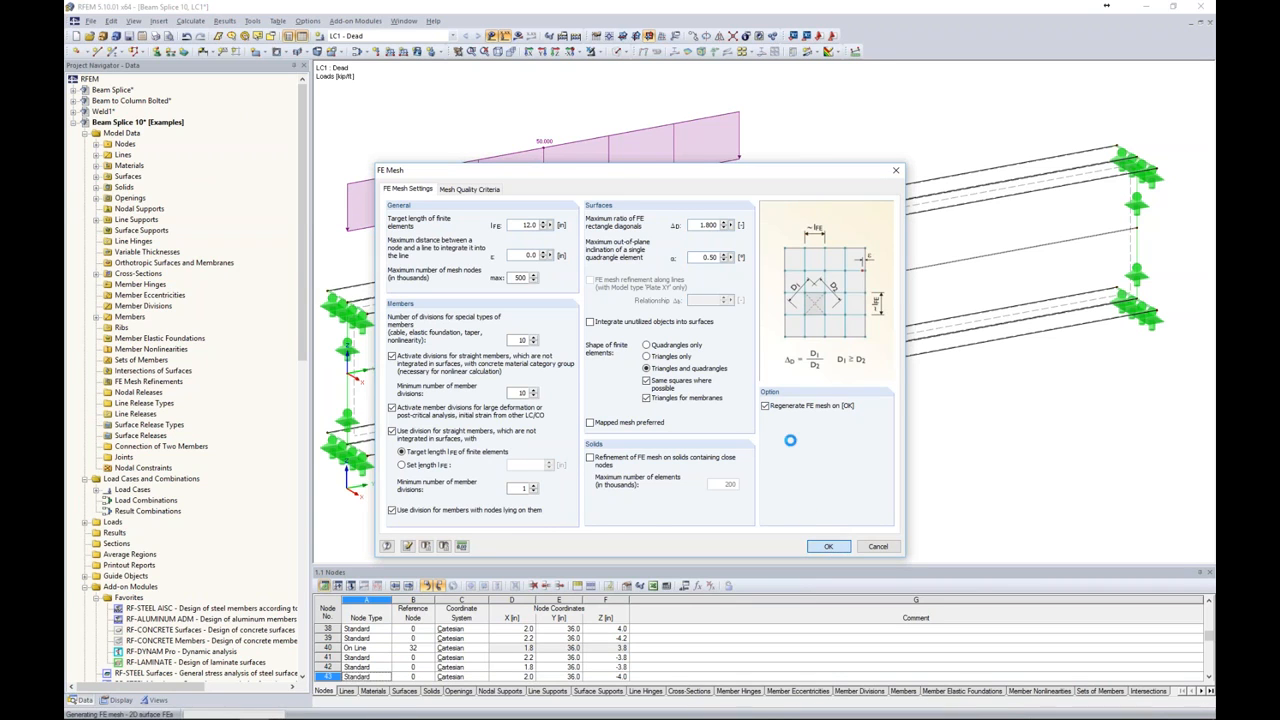
ctrl+middle_drag(781, 443, 695, 390)
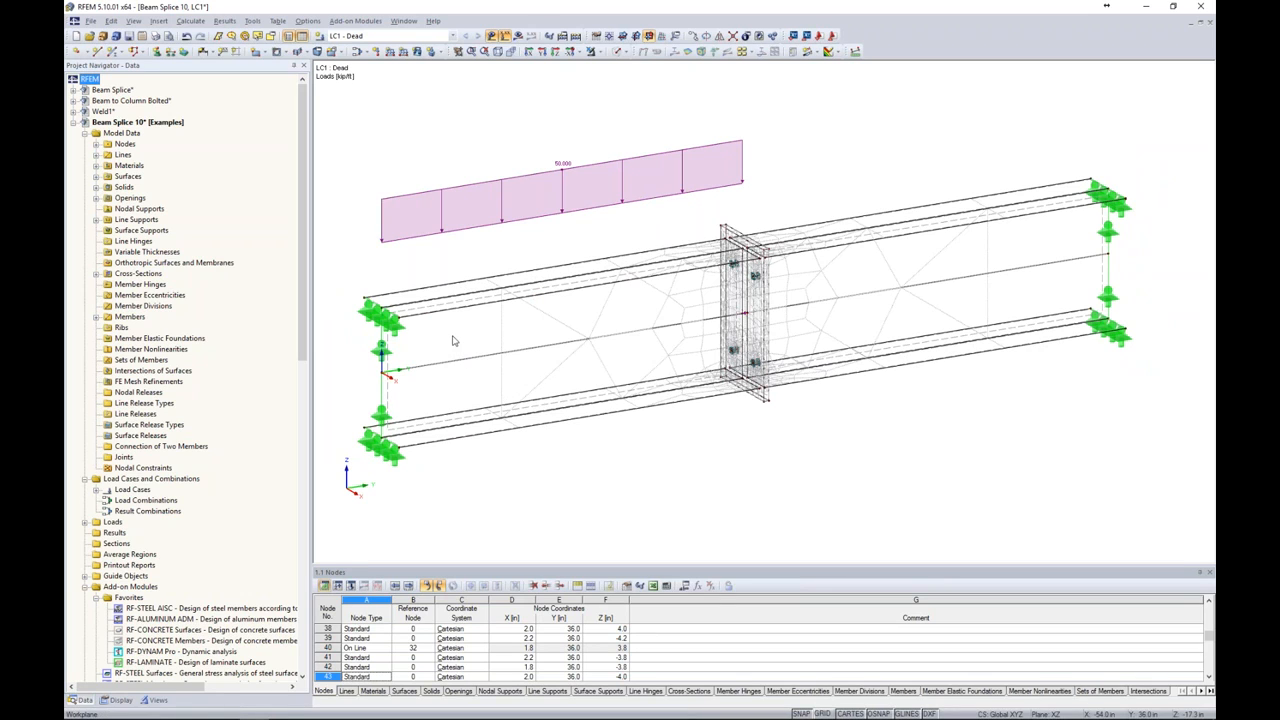
ctrl+middle_drag(742, 374, 762, 370)
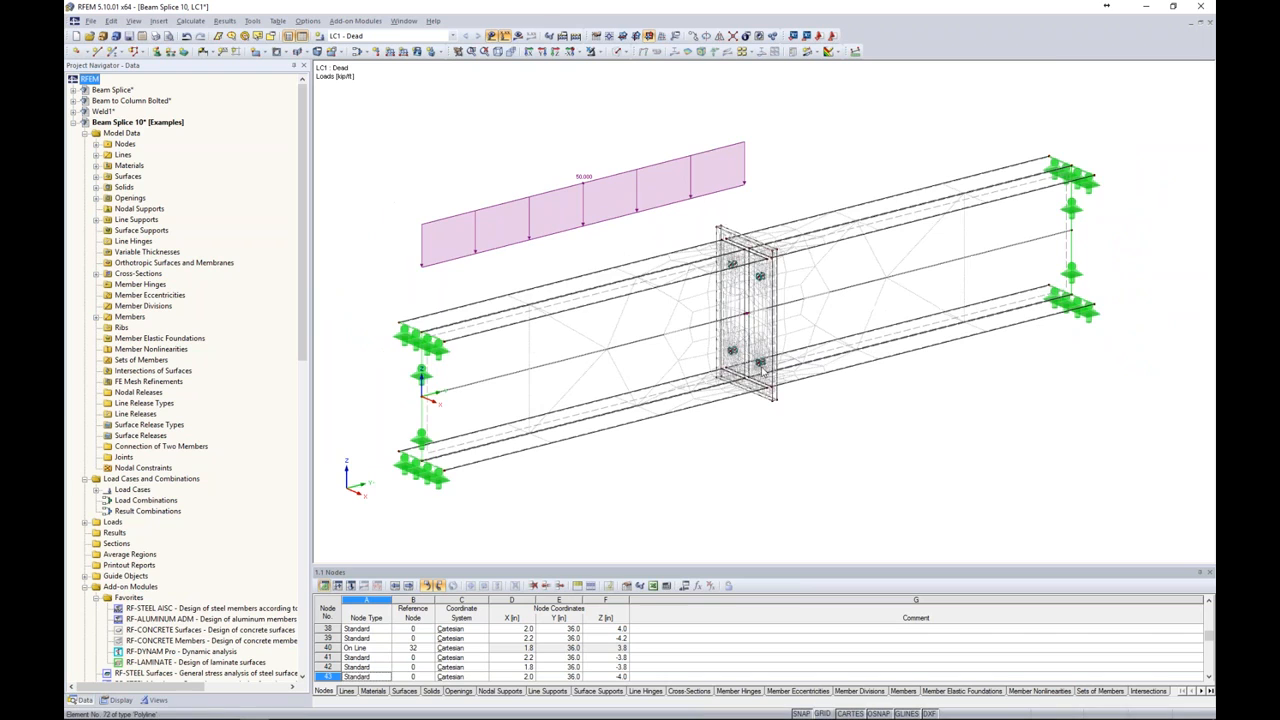
scroll(752, 376, up, 3)
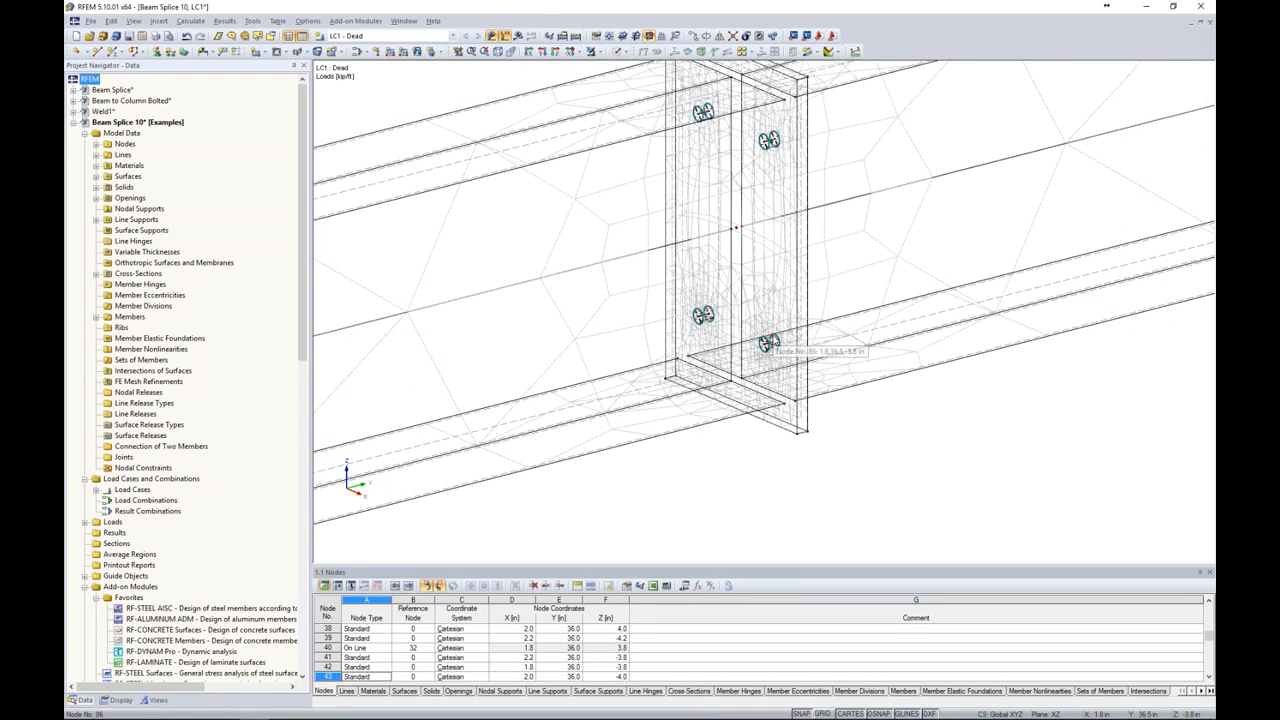
scroll(768, 343, up, 4)
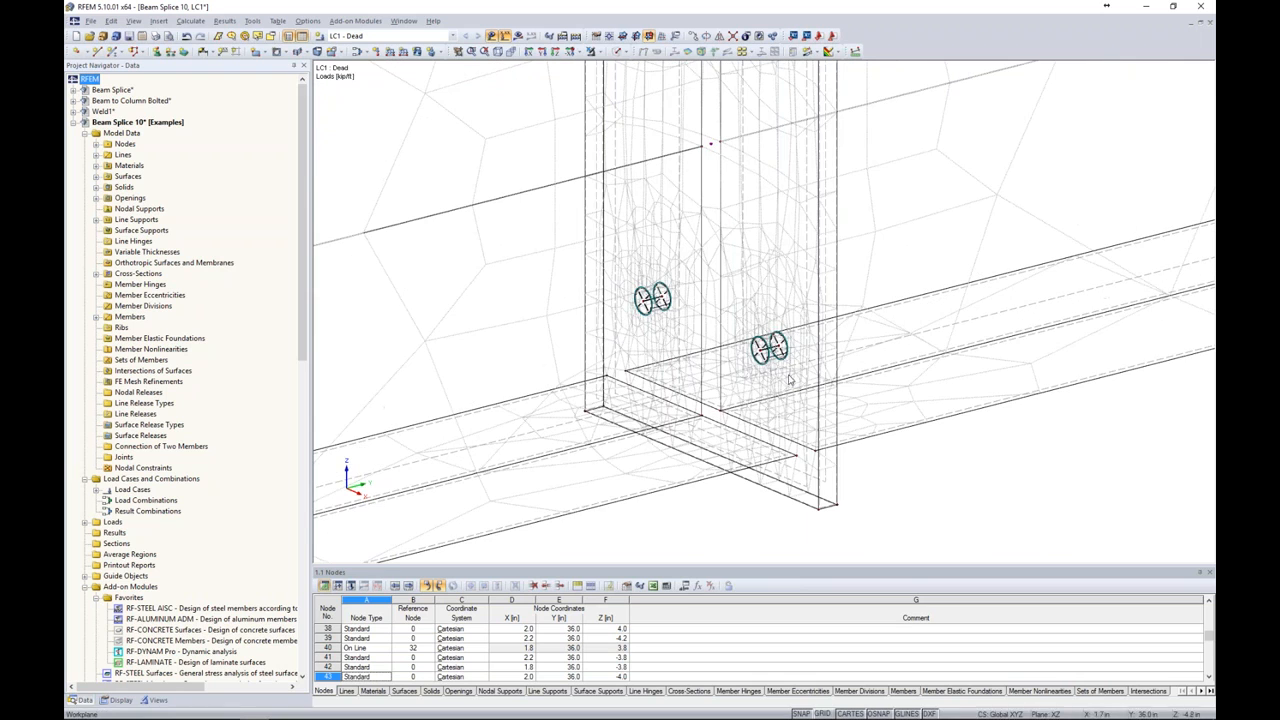
scroll(792, 428, down, 8)
ctrl+middle_drag(792, 430, 708, 426)
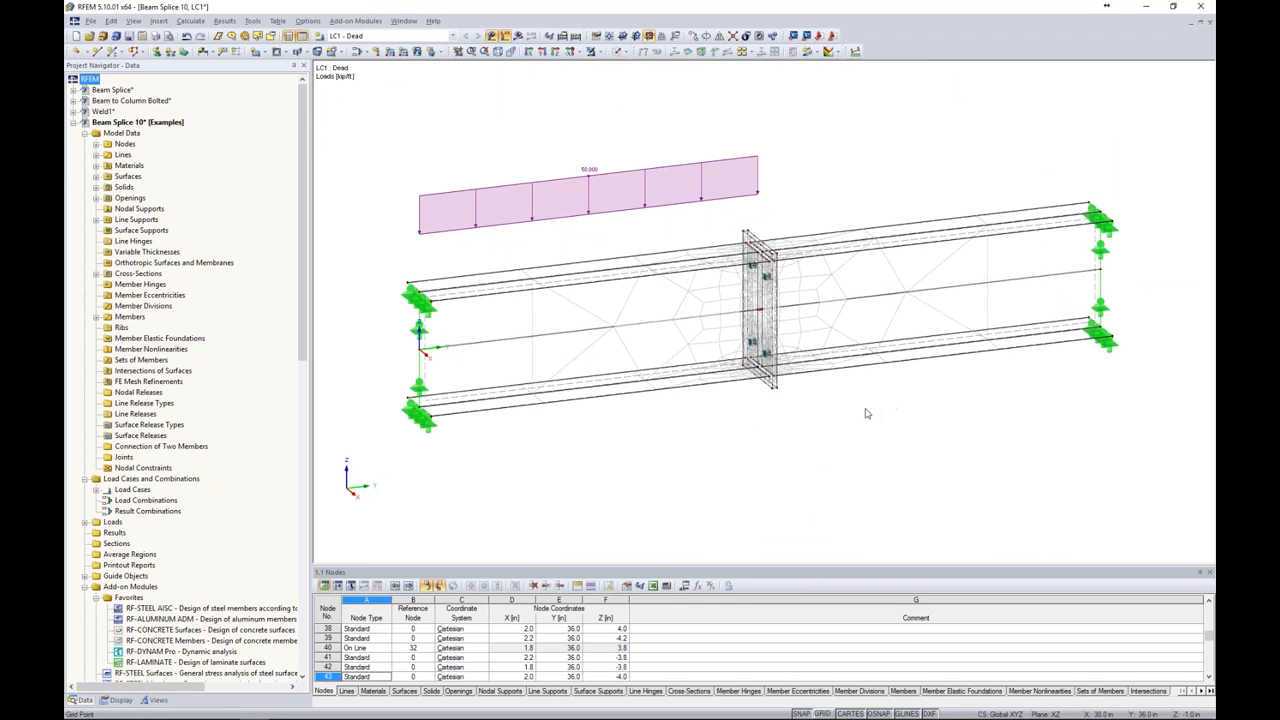
ctrl+middle_drag(875, 406, 893, 406)
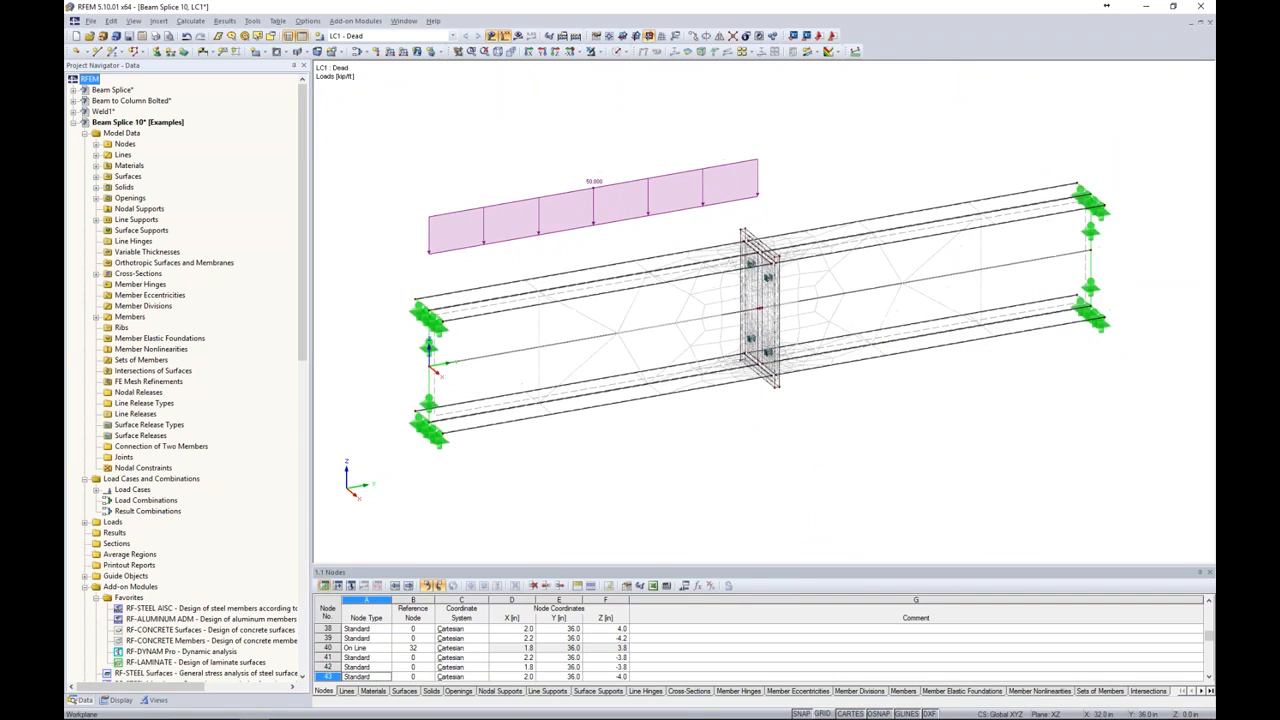
- Set the global target length of finite elements to 1 in, regenerate the mesh and inspect it across the splice
click(206, 51)
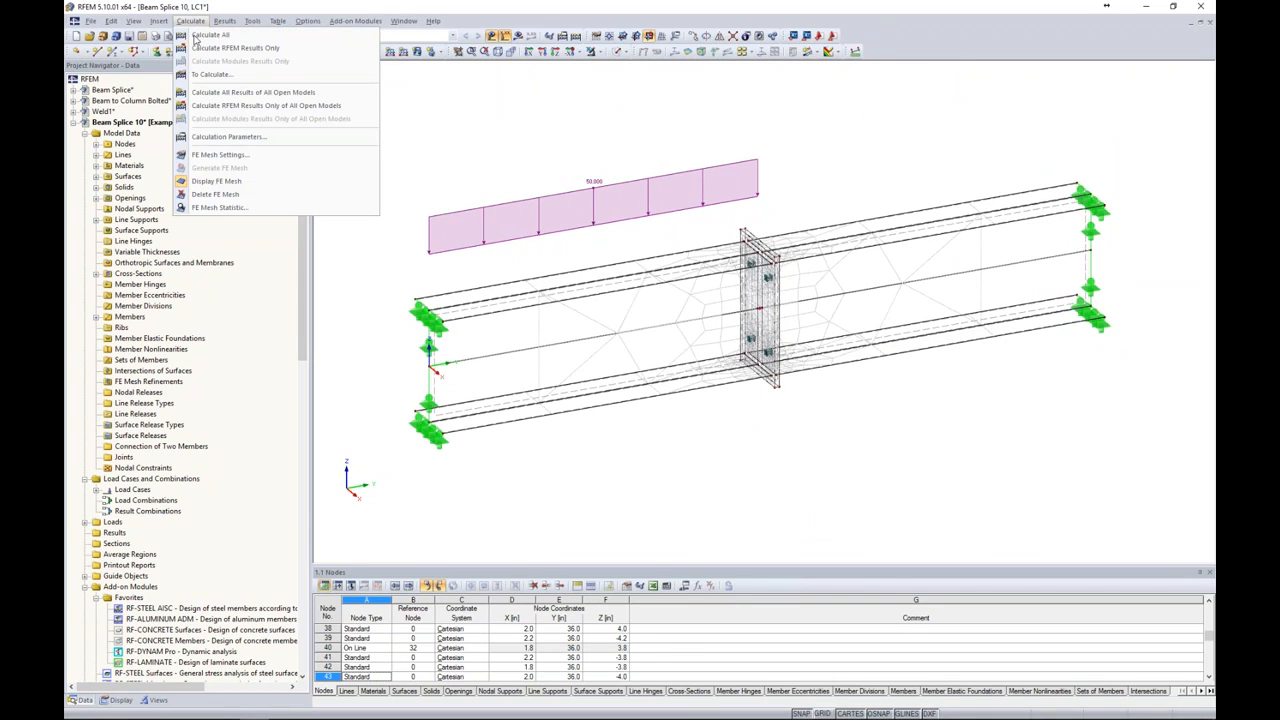
click(210, 161)
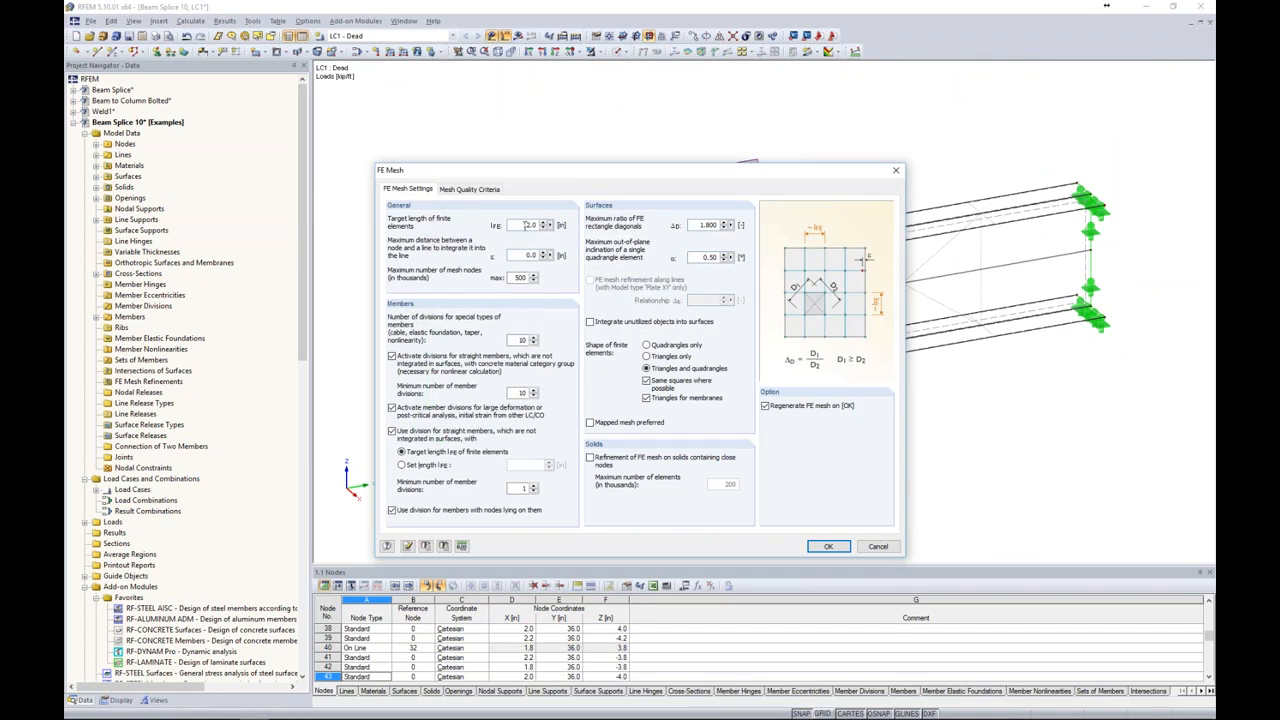
text(1)
click(828, 546)
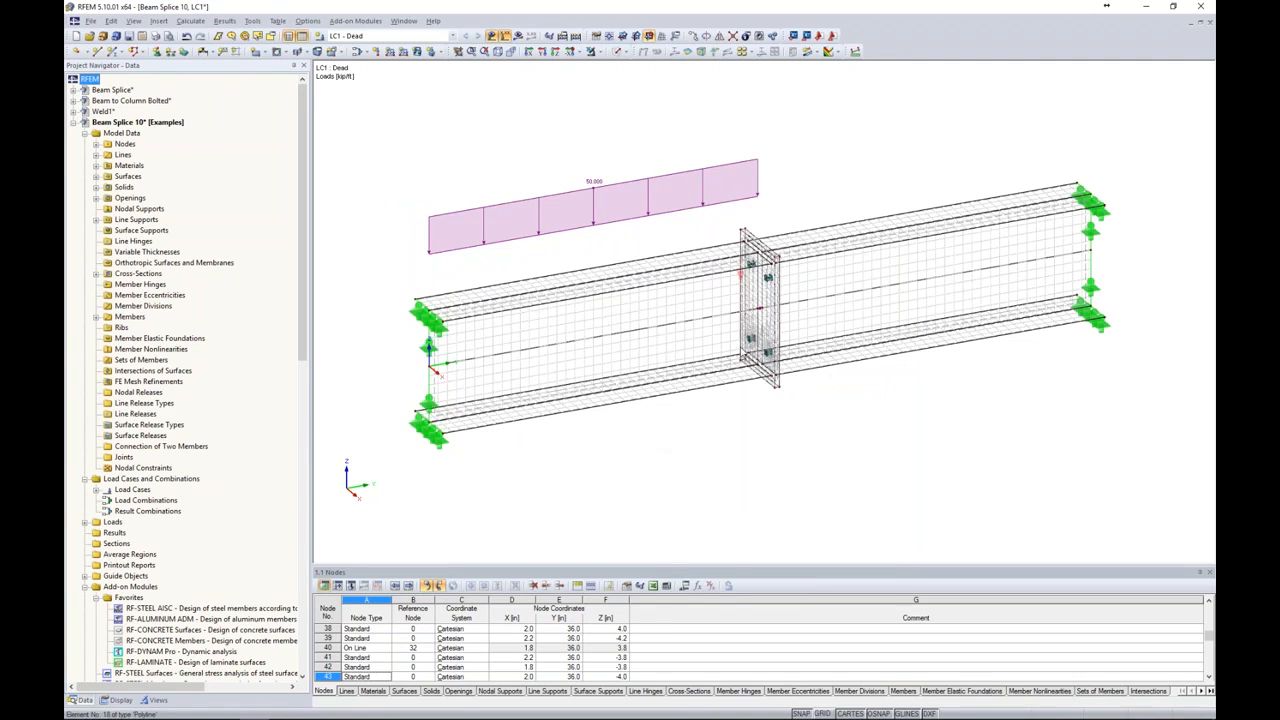
scroll(765, 321, up, 5)
scroll(765, 321, down, 6)
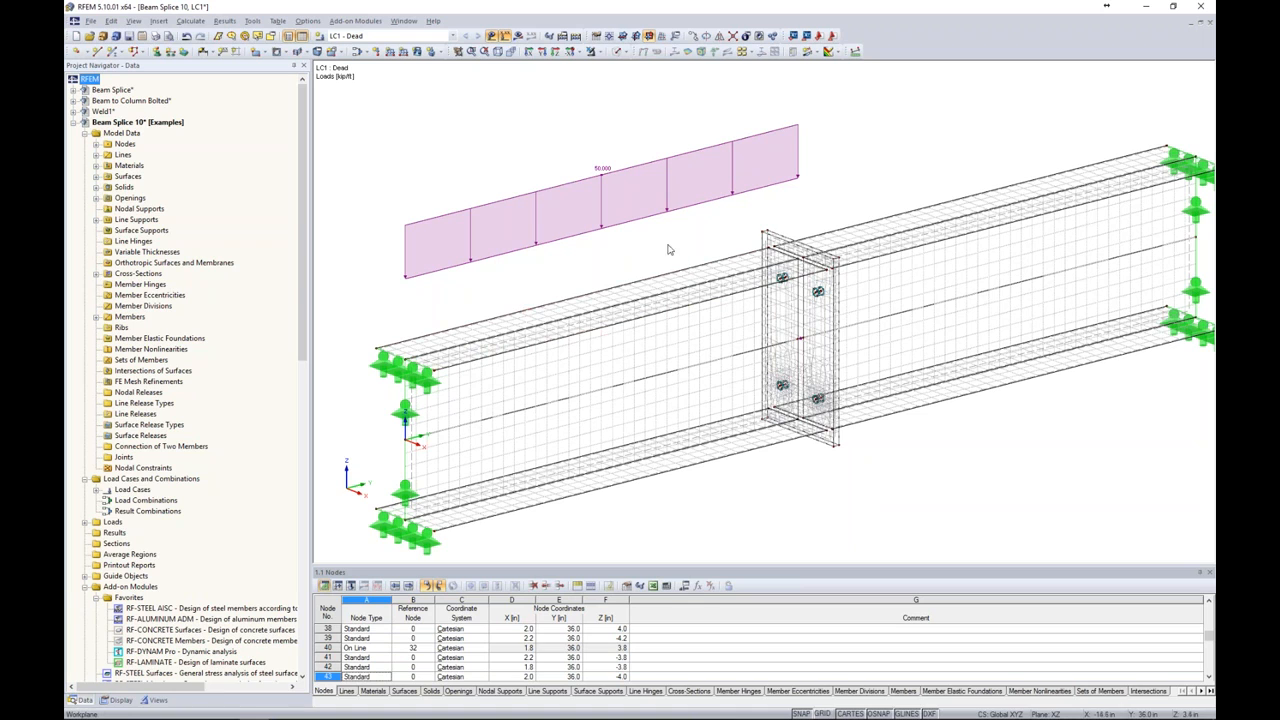
scroll(670, 250, down, 3)
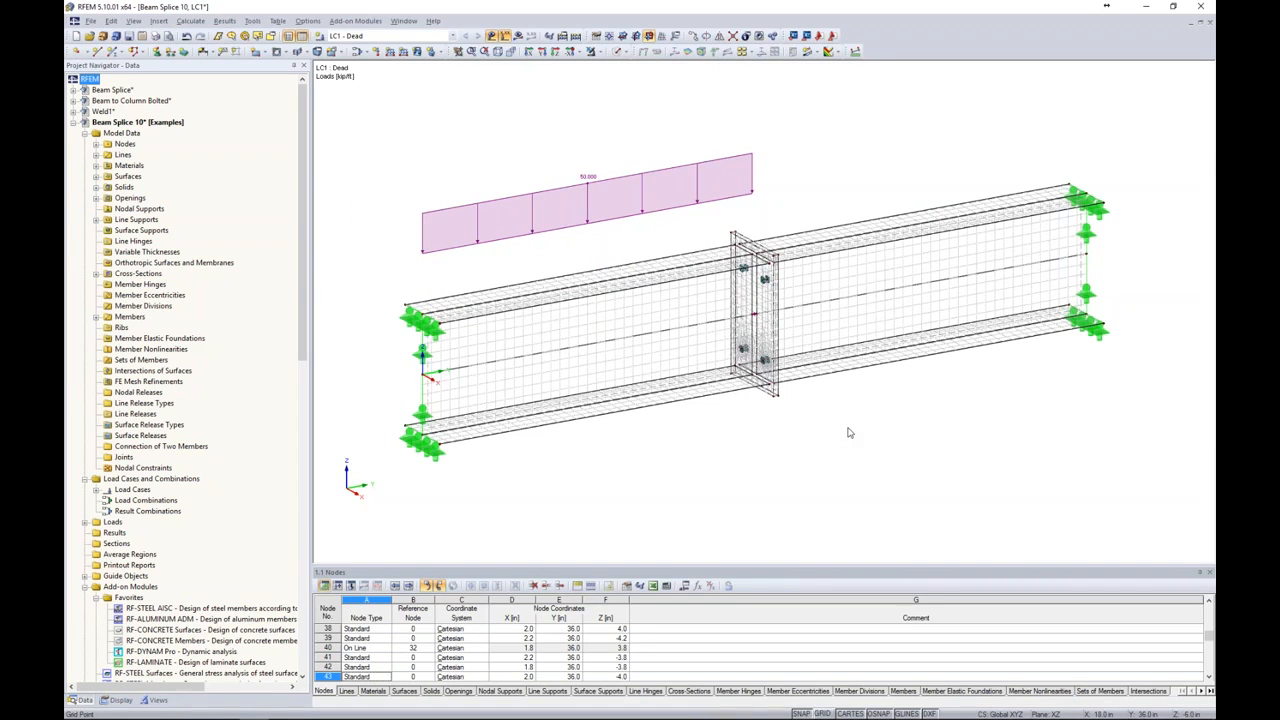
- Add a line FE-length mesh refinement with a 0.1 in target FE length to the circular edge of a lower bolt hole
scroll(772, 354, up, 2)
scroll(770, 355, up, 5)
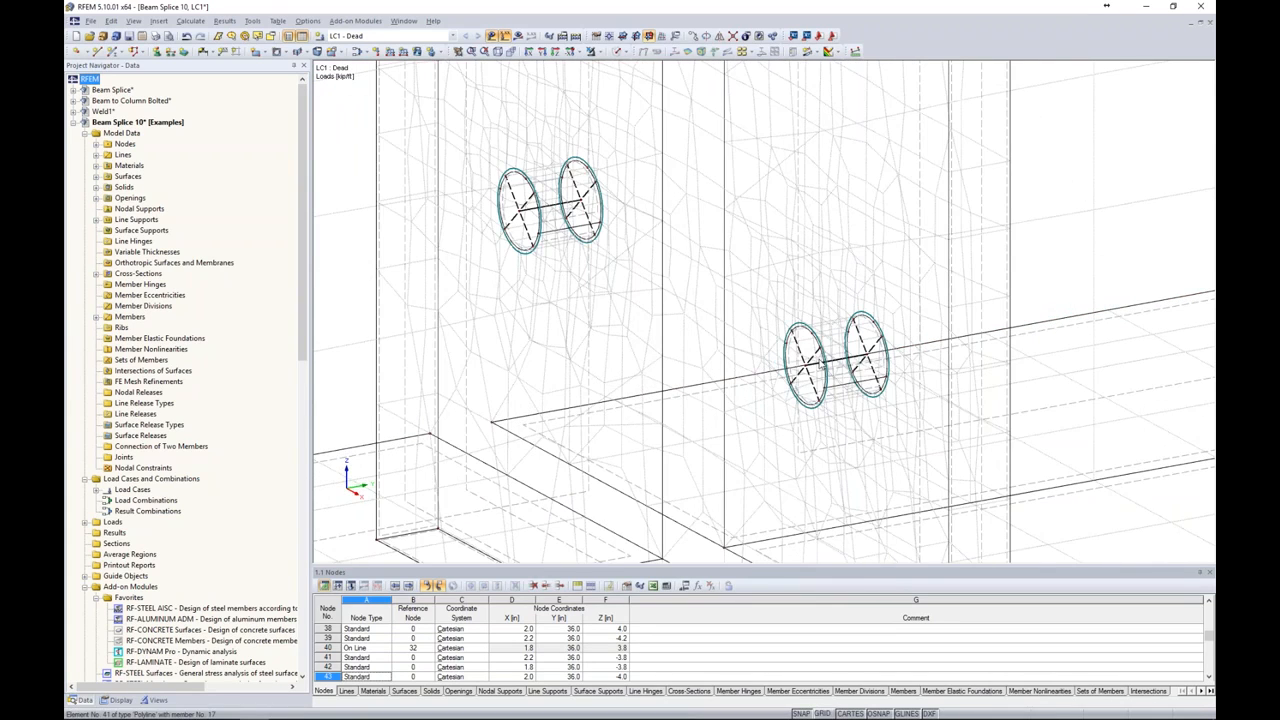
scroll(822, 364, up, 3)
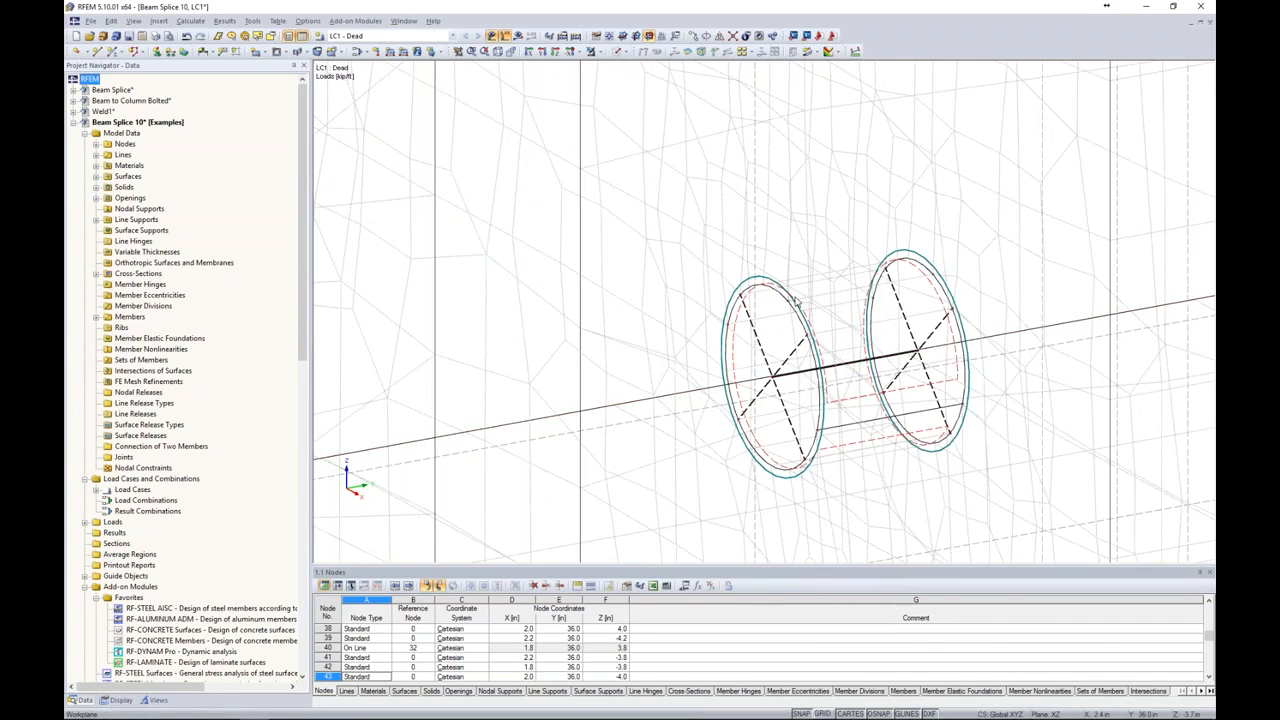
middle_drag(817, 276, 862, 277)
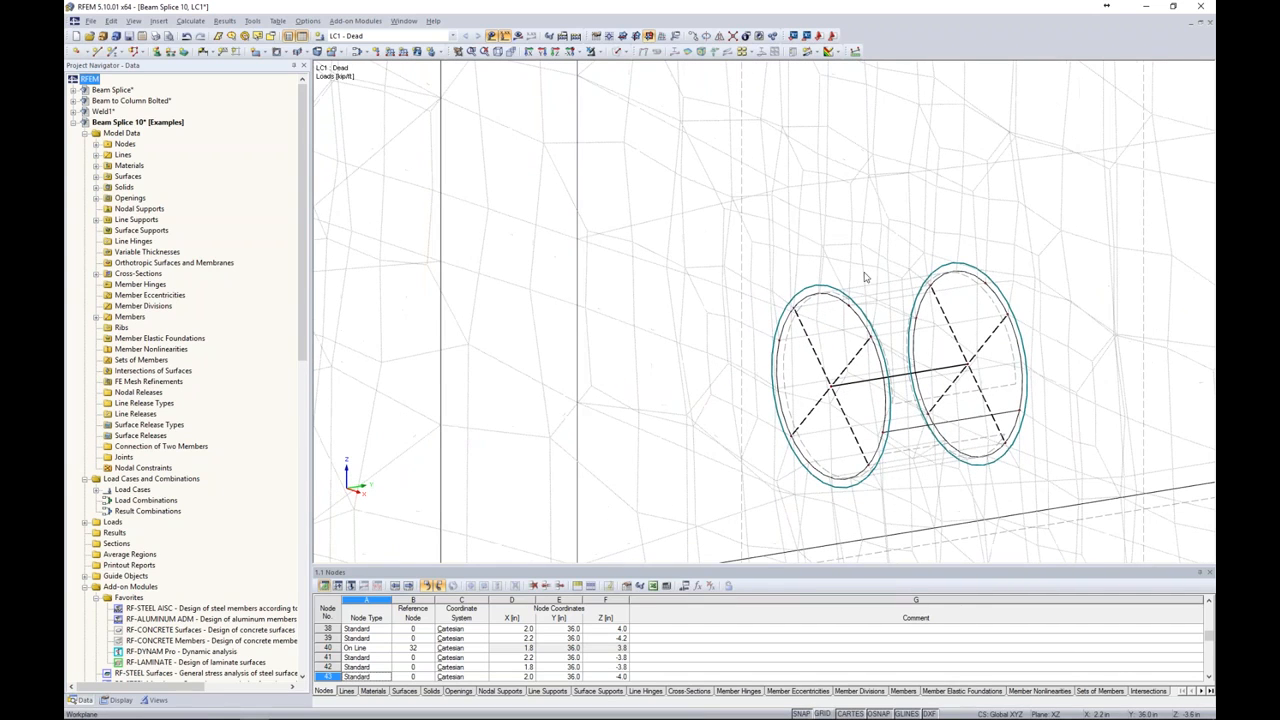
right_click(799, 309)
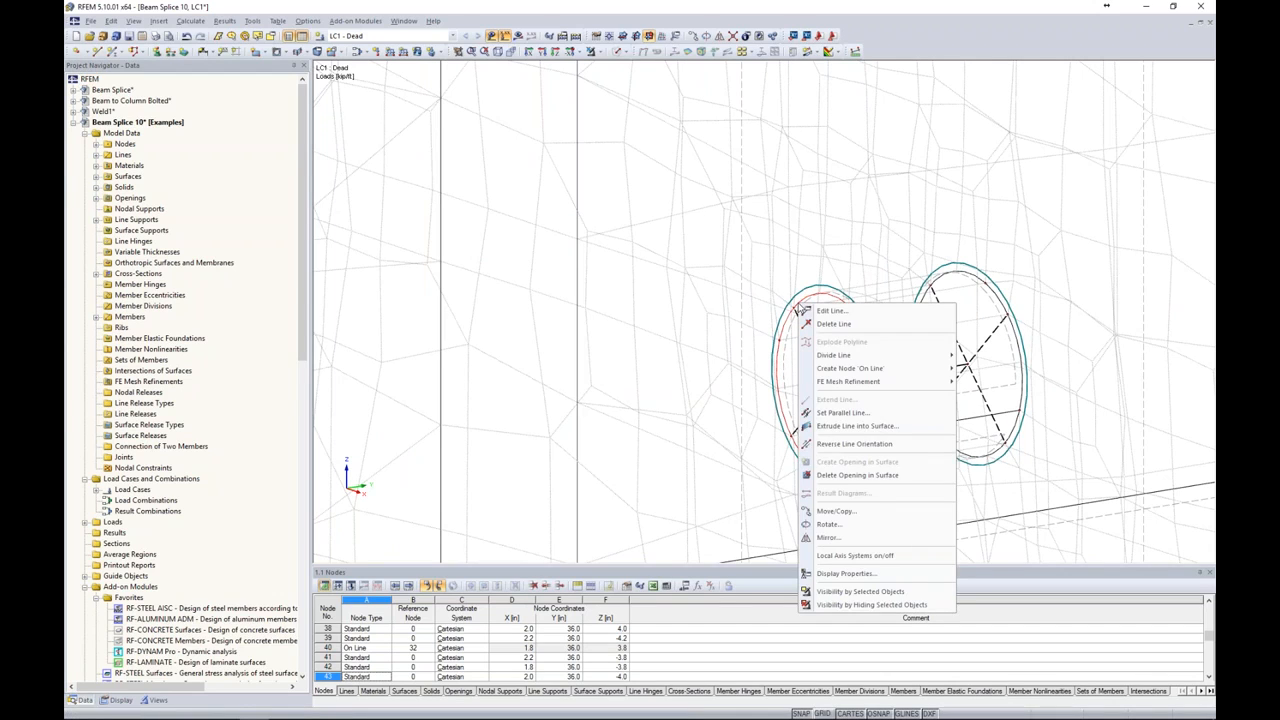
mouse_move(839, 384)
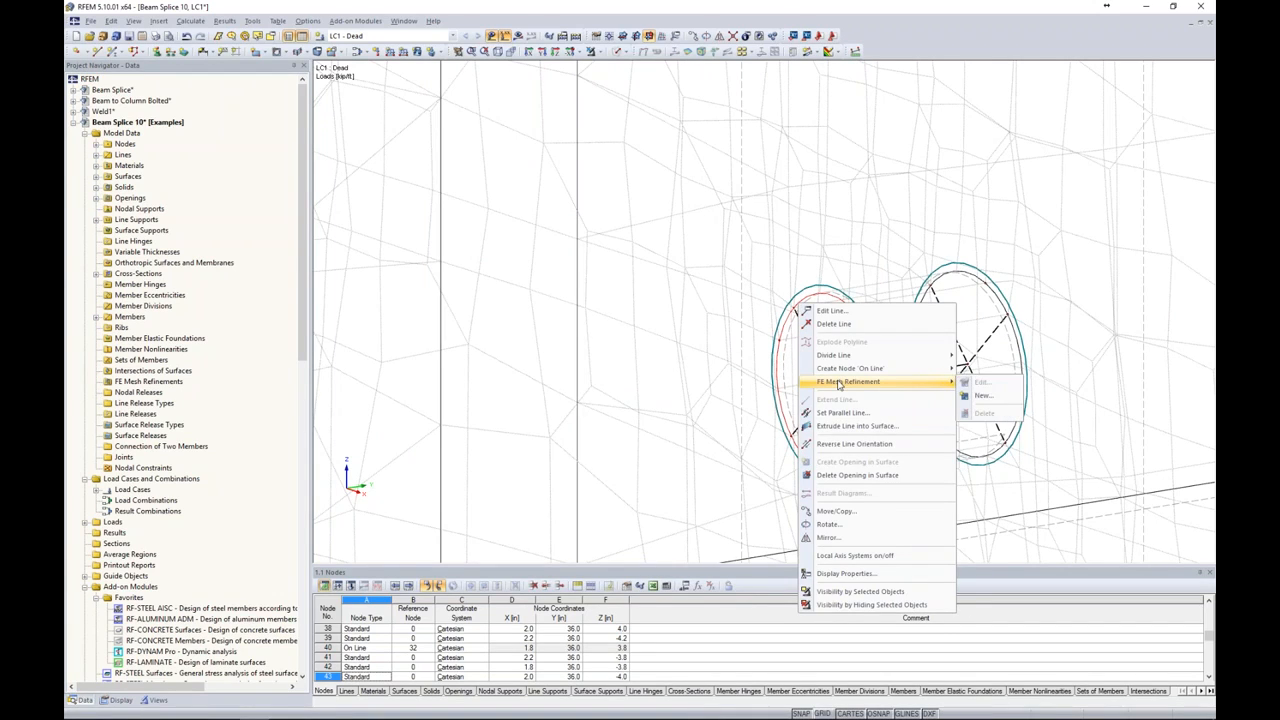
click(981, 395)
click(708, 376)
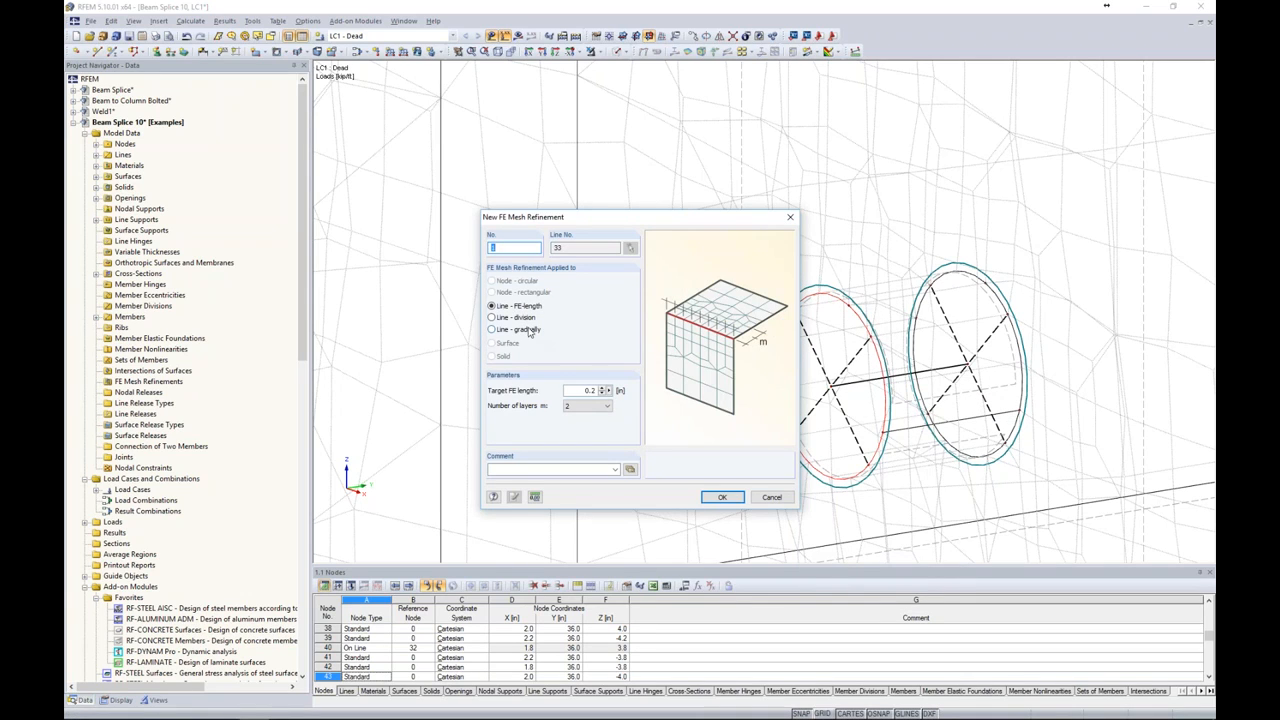
drag(566, 221, 498, 197)
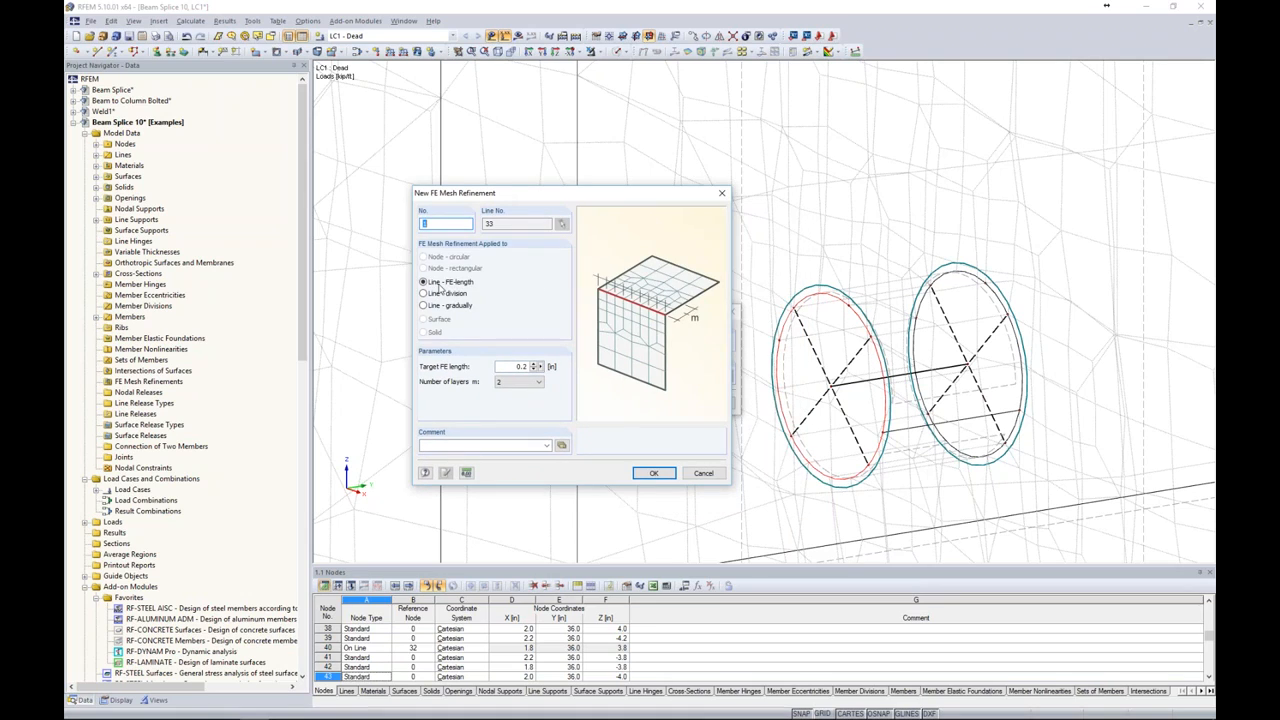
double_click(514, 367)
click(538, 382)
click(532, 404)
click(655, 473)
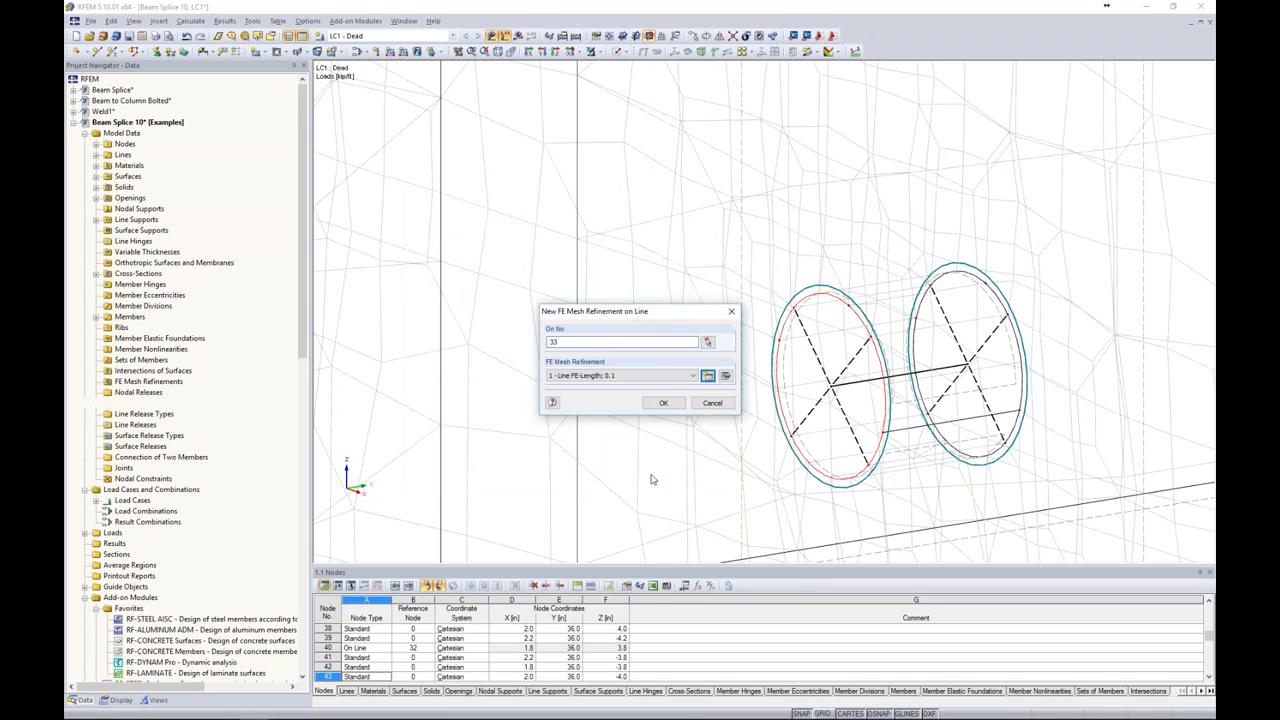
click(663, 403)
- Generate the FE mesh with the line refinement and inspect the elements around the refined bolt hole
scroll(836, 316, up, 1)
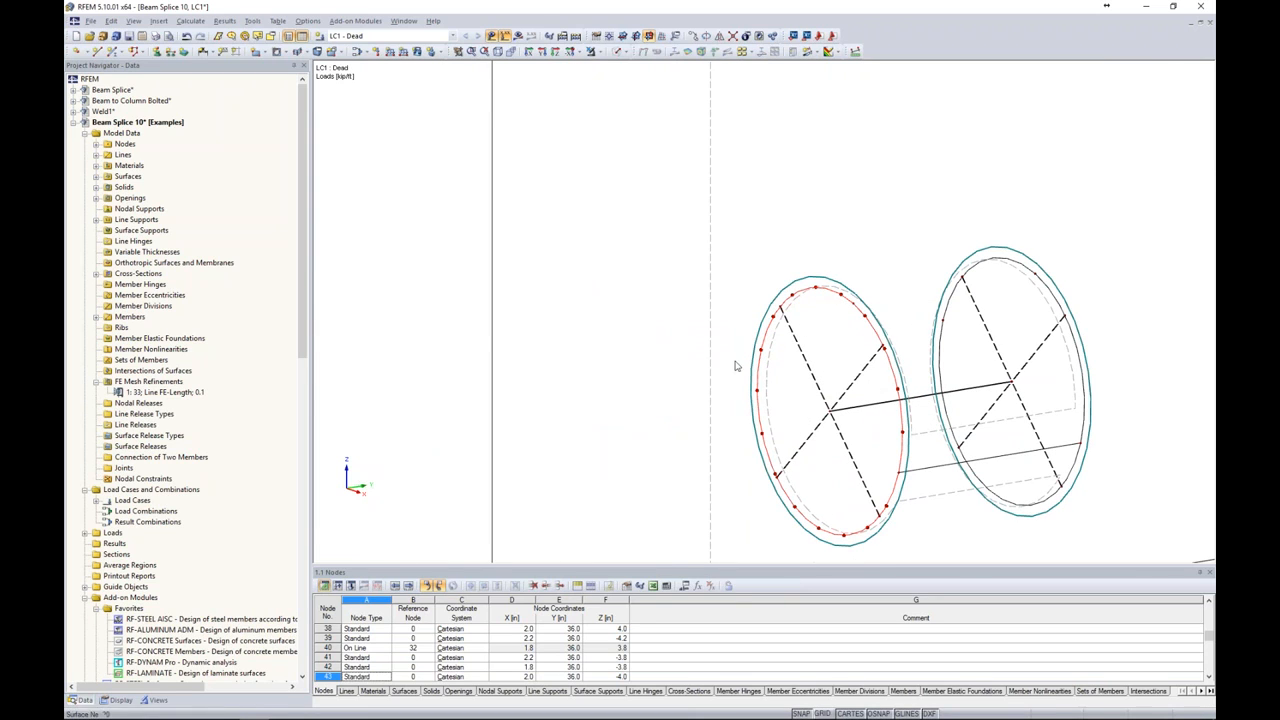
scroll(676, 307, down, 1)
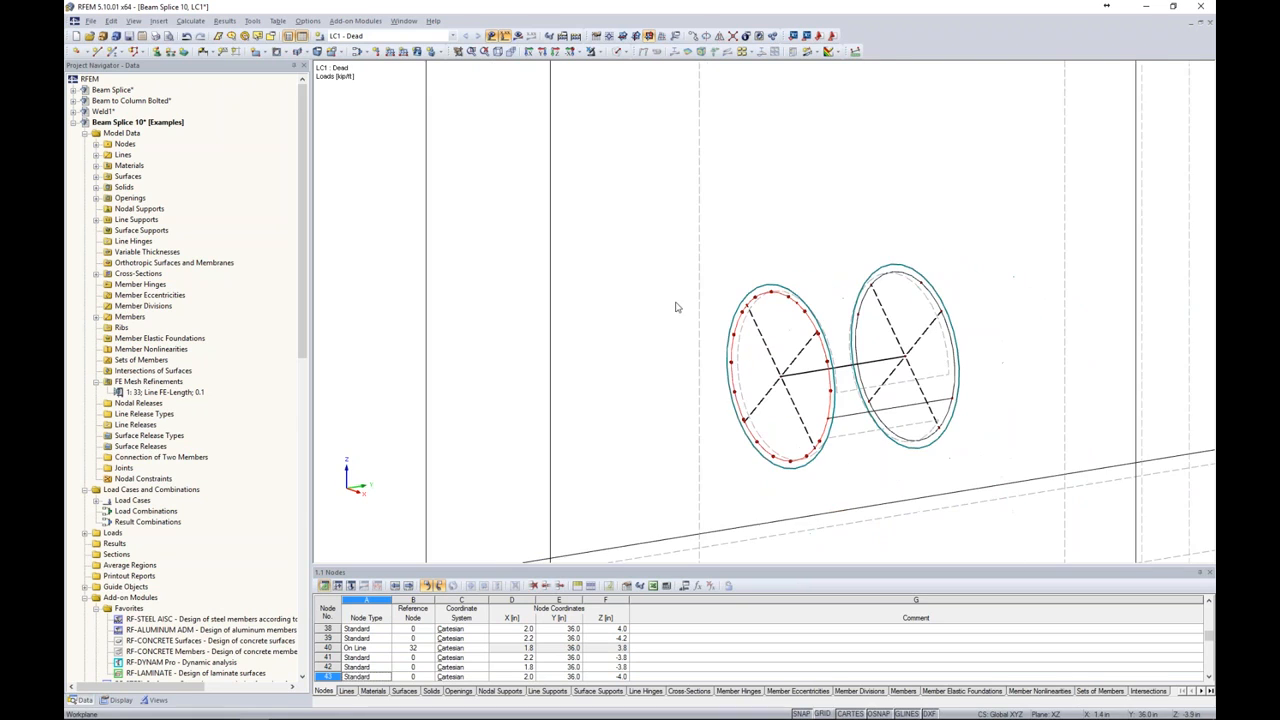
click(190, 21)
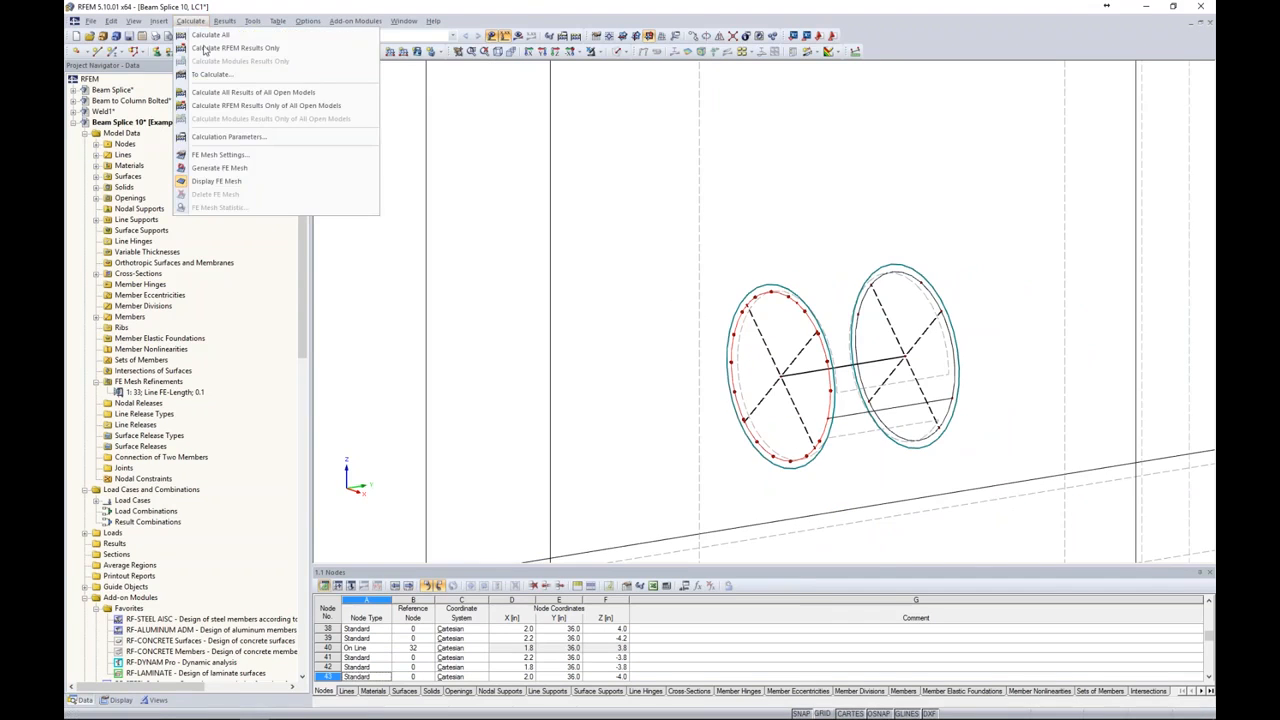
click(212, 168)
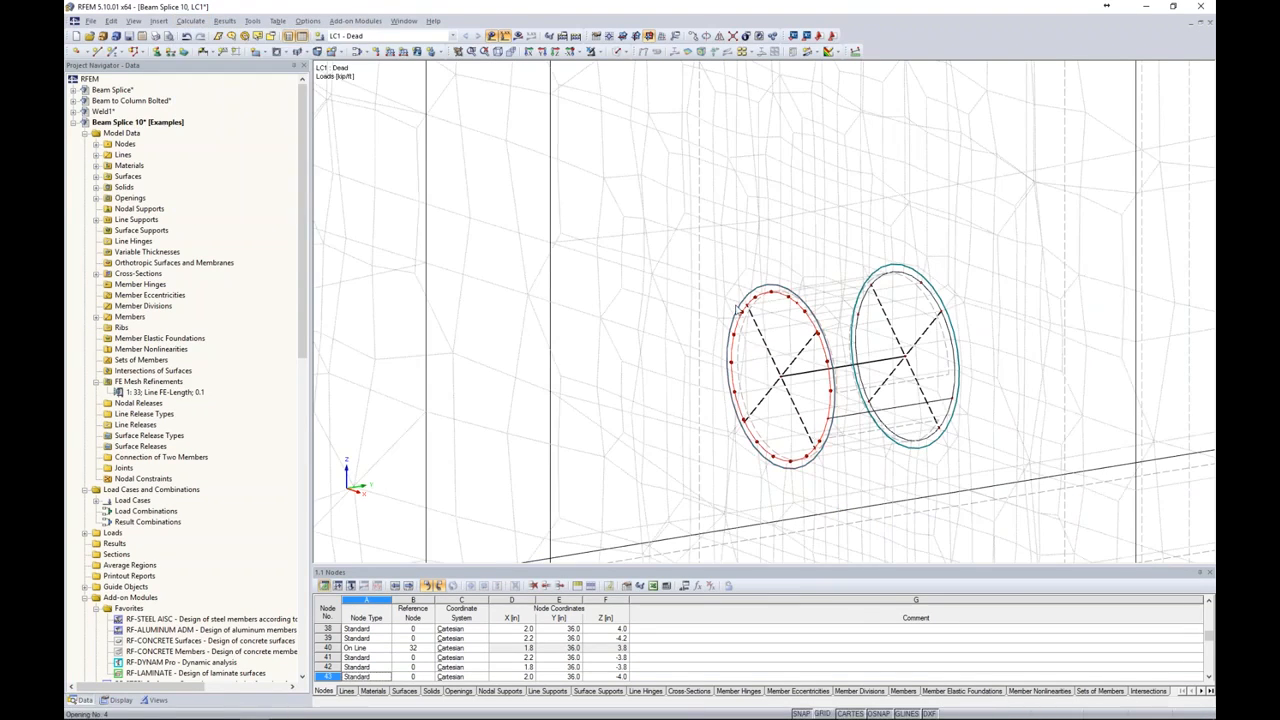
scroll(744, 310, down, 1)
middle_drag(744, 345, 892, 318)
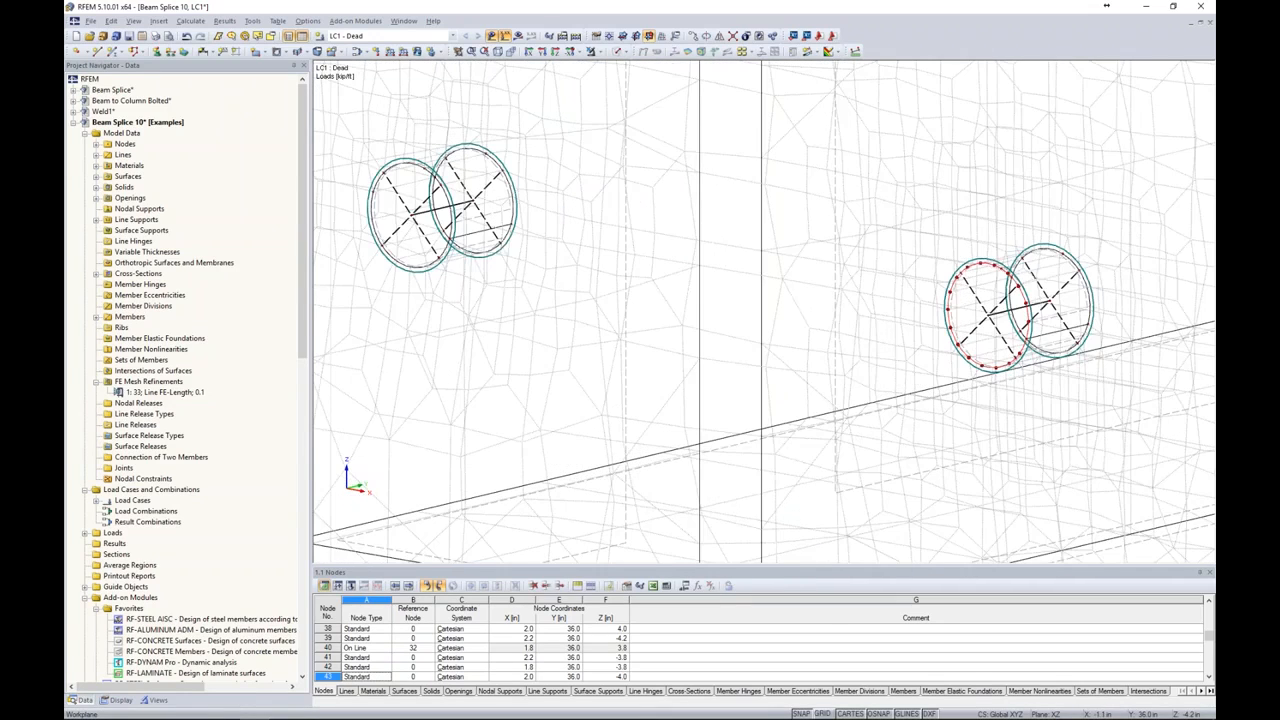
- Calculate load case LC1 - Dead for the beam splice model to obtain its results
middle_drag(549, 295, 633, 344)
middle_drag(516, 343, 356, 288)
scroll(842, 327, up, 2)
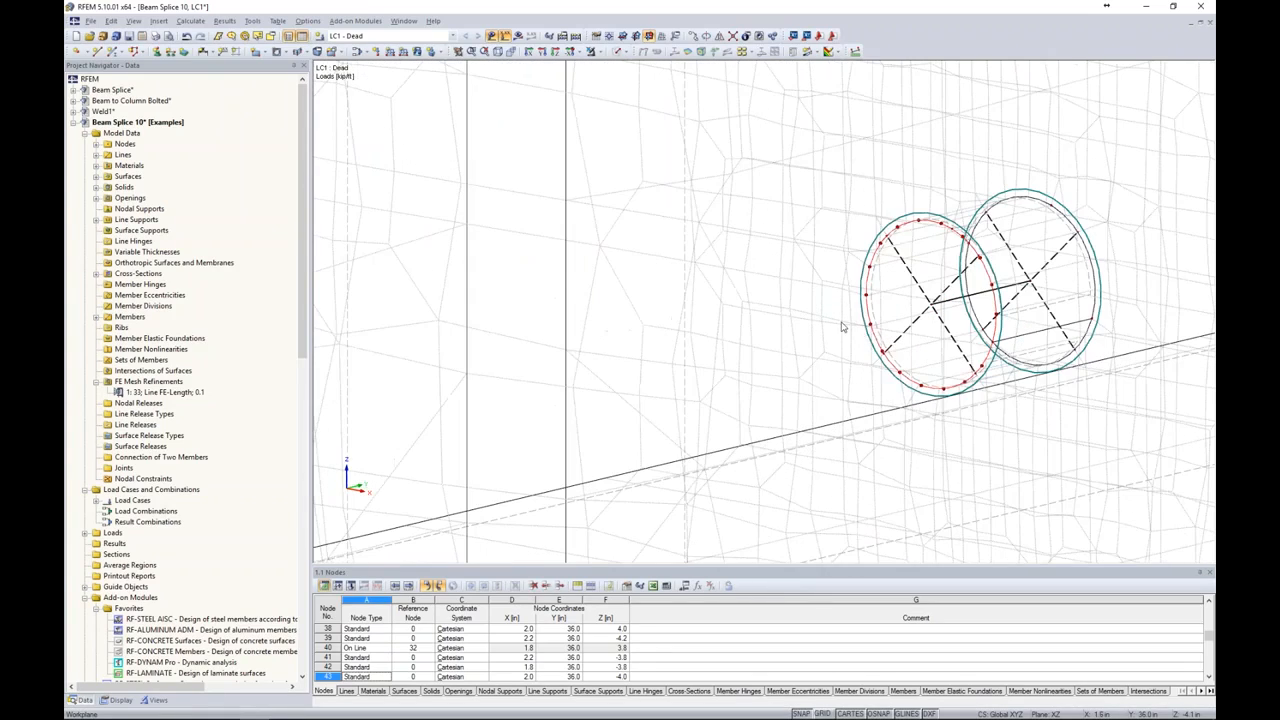
scroll(842, 327, down, 6)
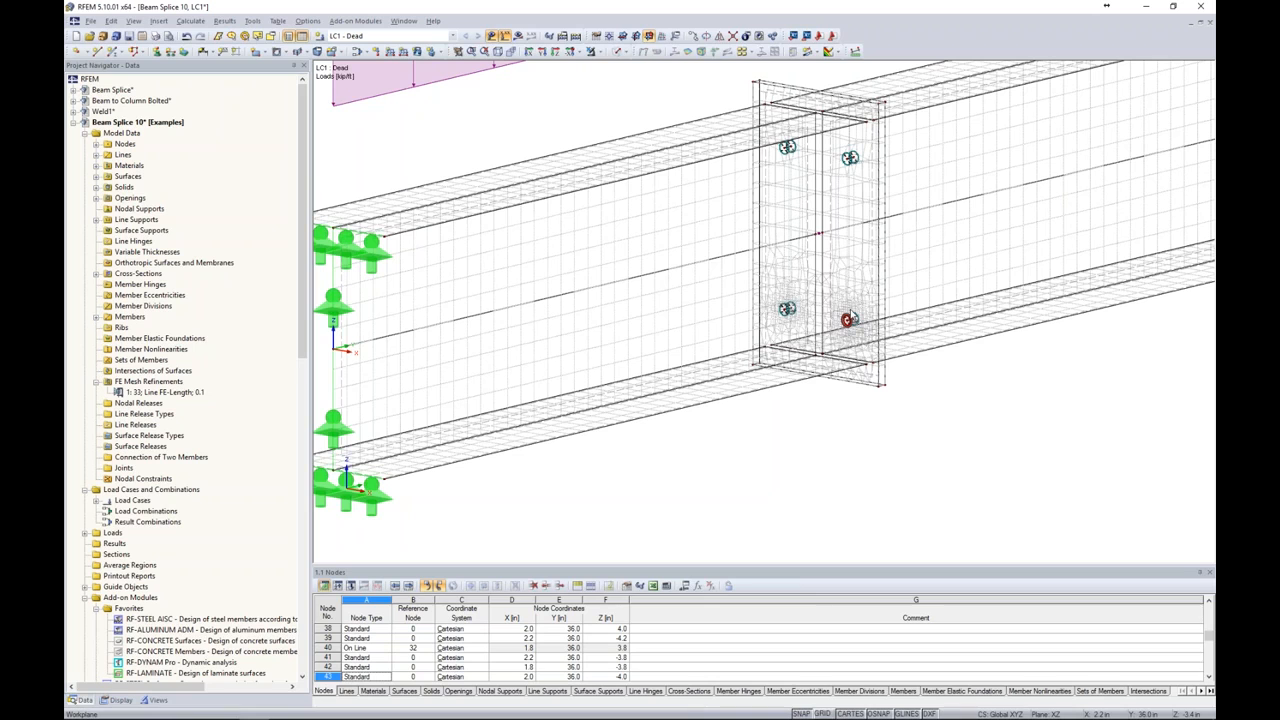
scroll(848, 320, down, 3)
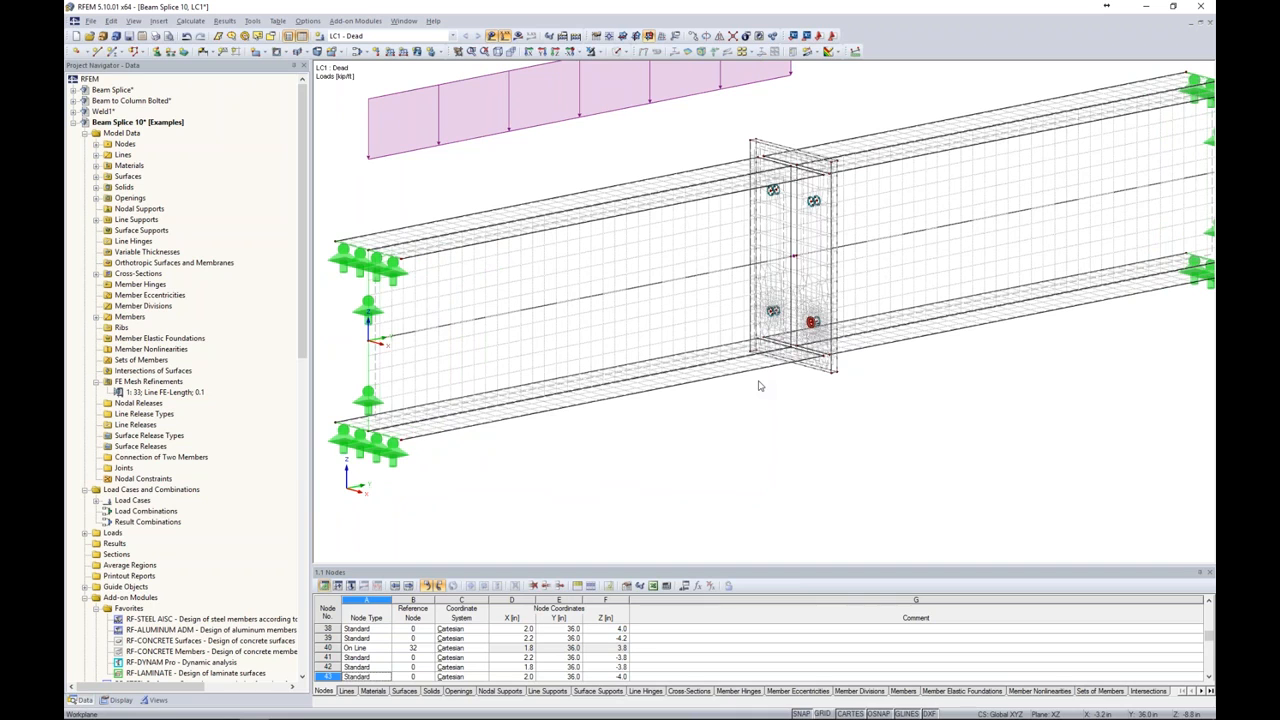
scroll(759, 386, down, 3)
ctrl+middle_drag(770, 390, 686, 403)
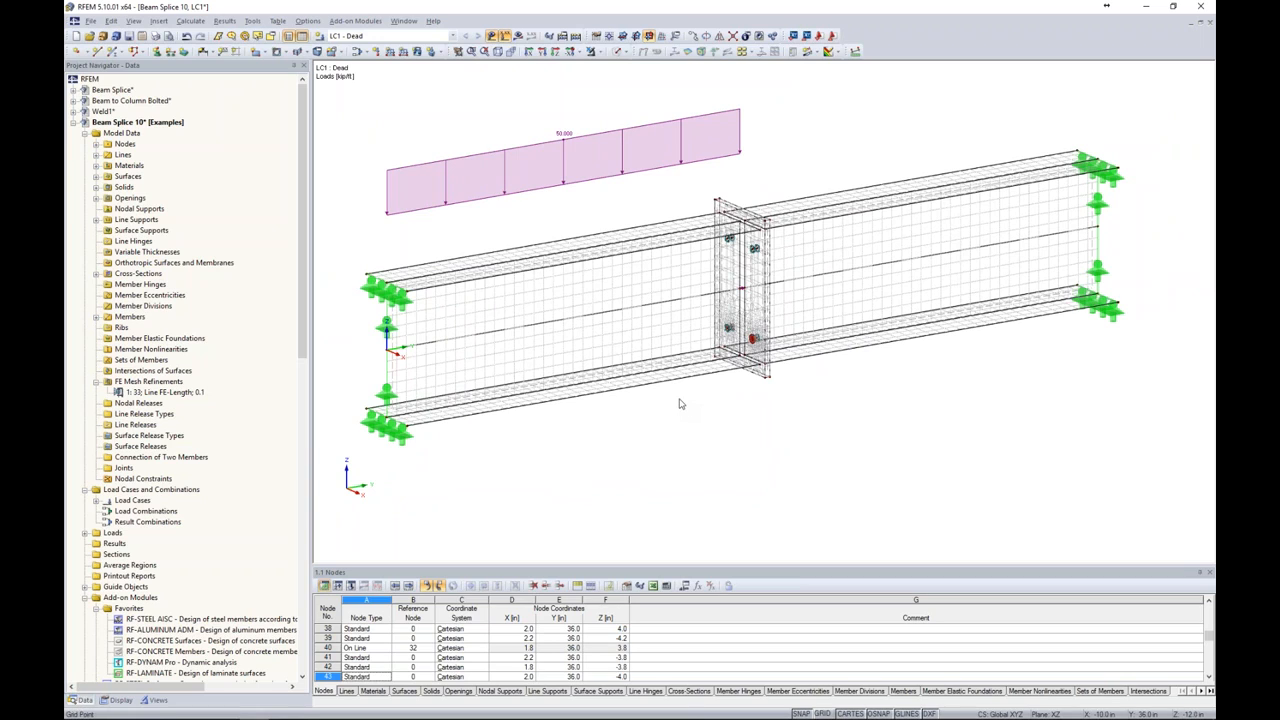
click(517, 35)
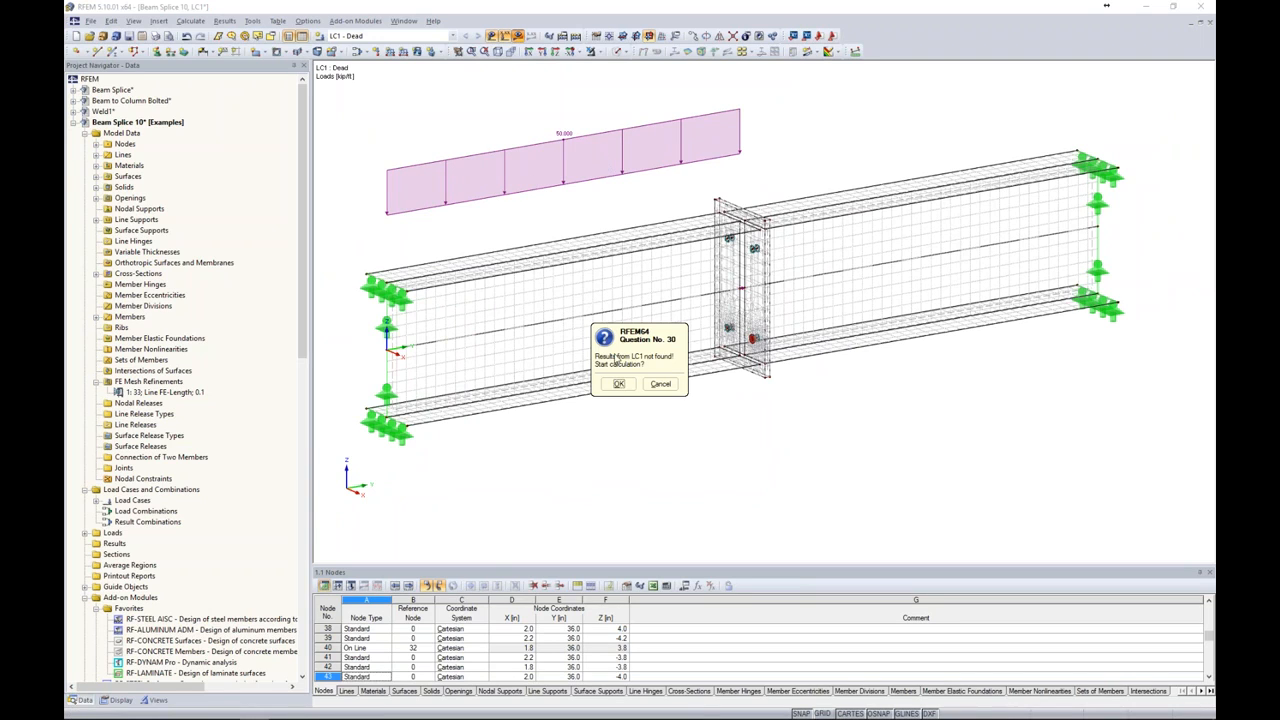
click(618, 384)
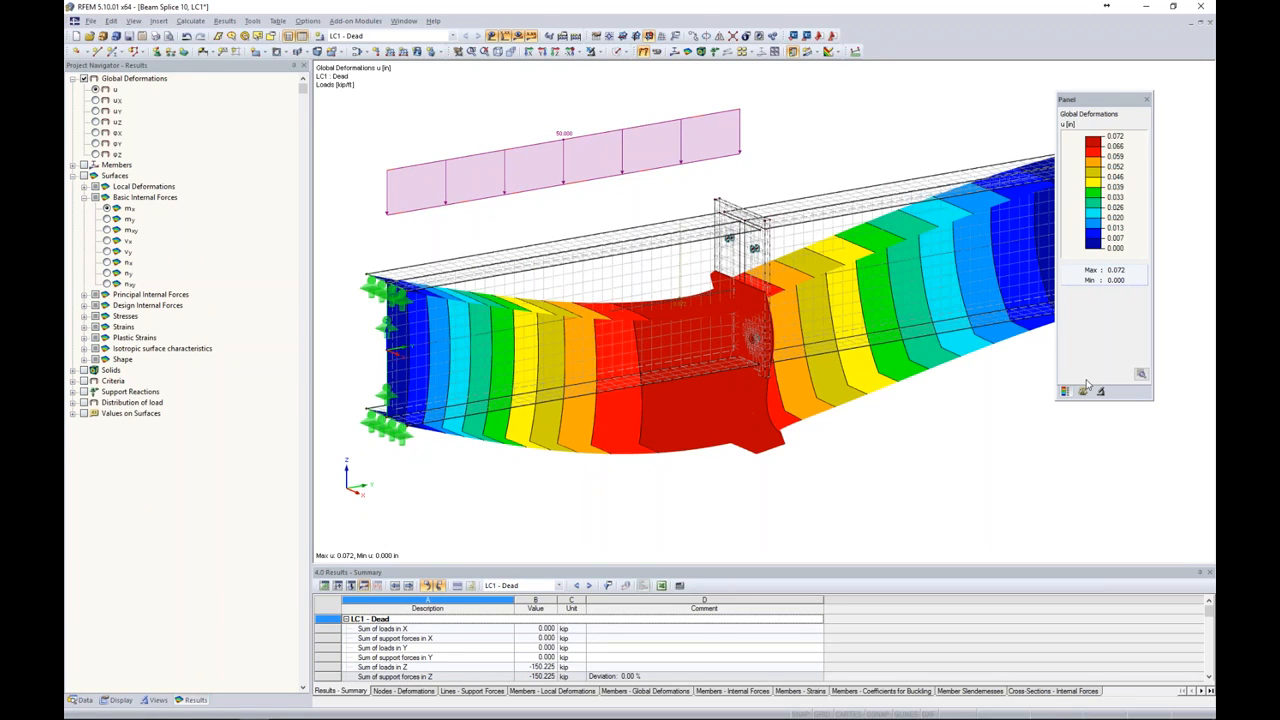
- Enable the smooth color transition for the global deformation results
click(1139, 376)
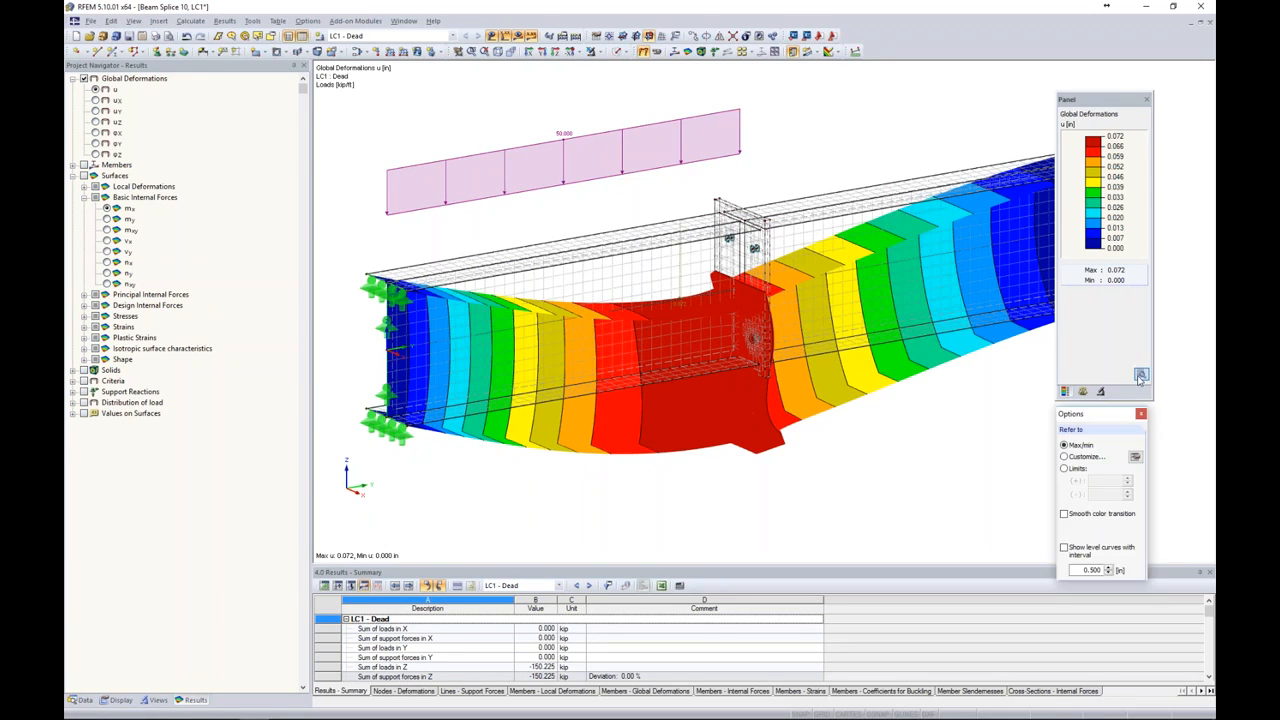
click(1065, 516)
click(1141, 414)
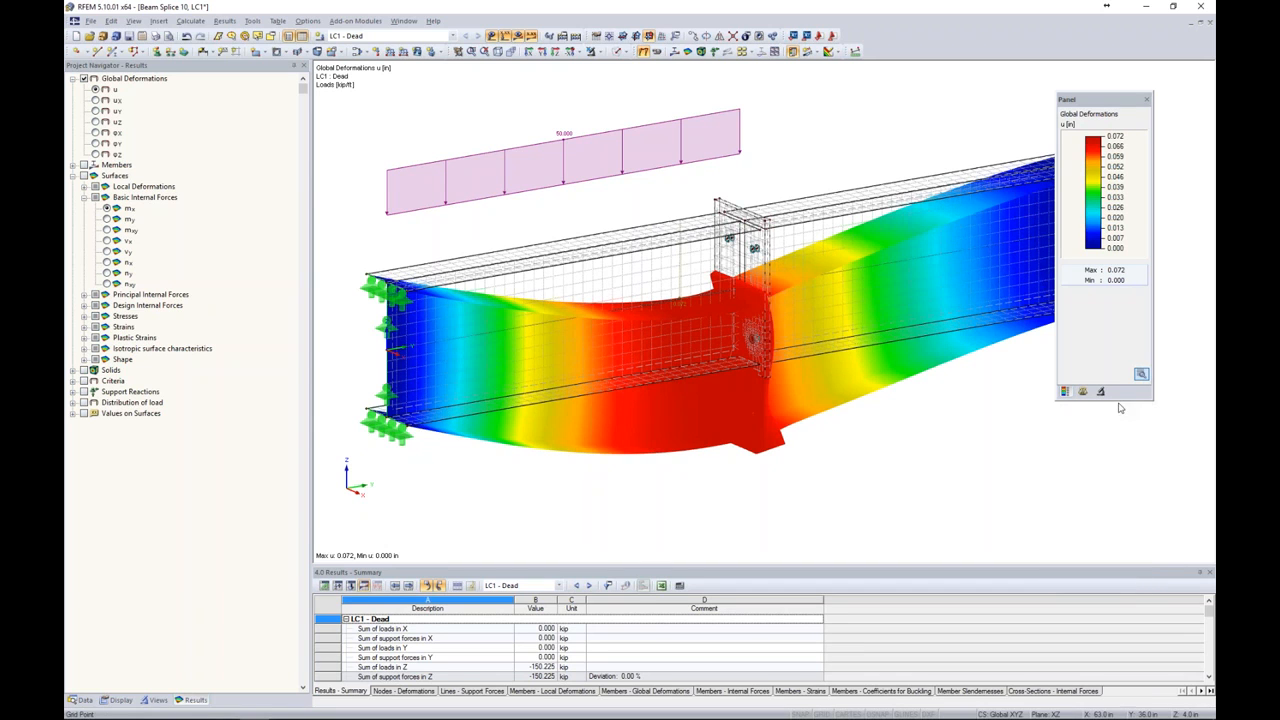
- Show the outlines of deformed surfaces in the deformation results display
scroll(945, 379, down, 1)
ctrl+middle_drag(943, 400, 758, 403)
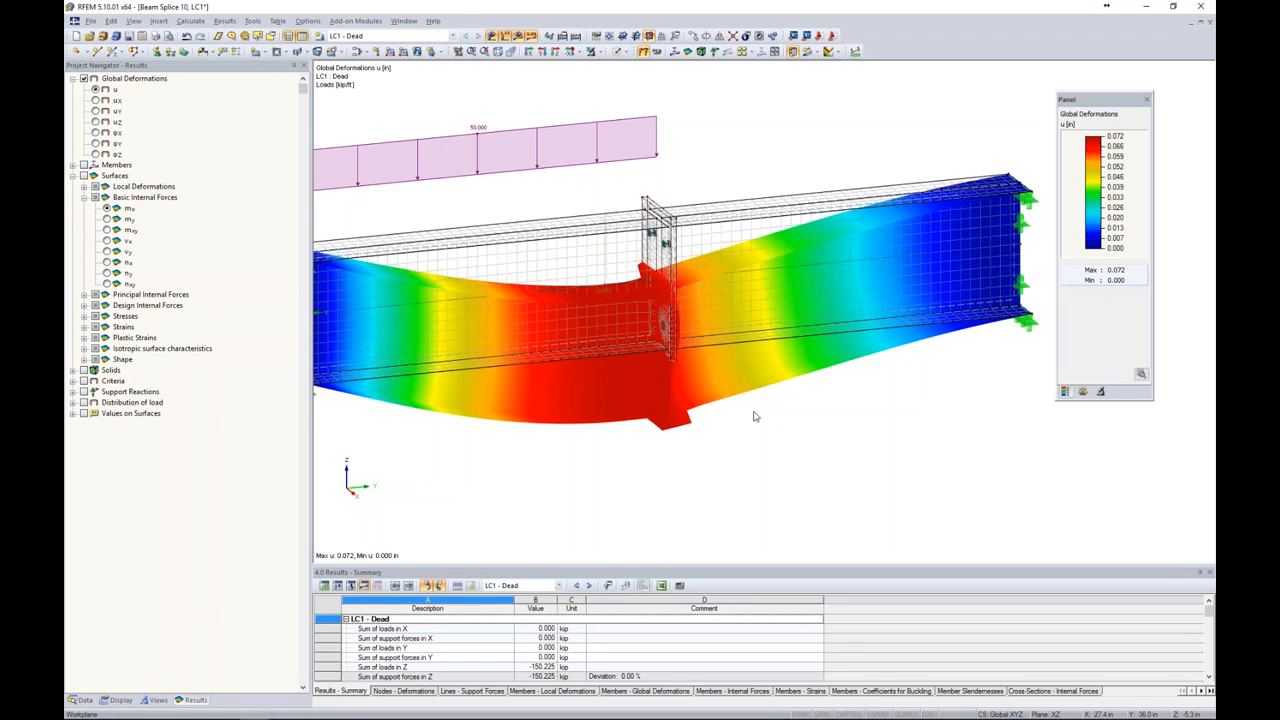
ctrl+middle_drag(615, 463, 735, 405)
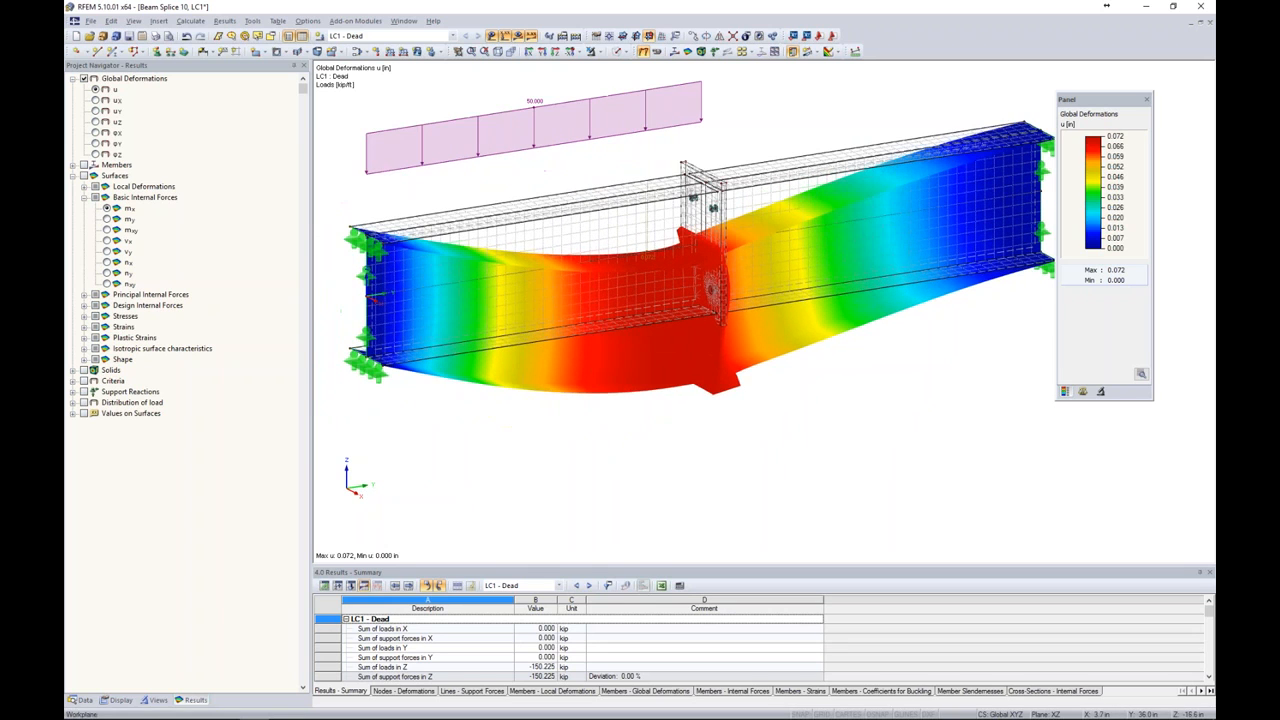
ctrl+middle_drag(638, 409, 561, 417)
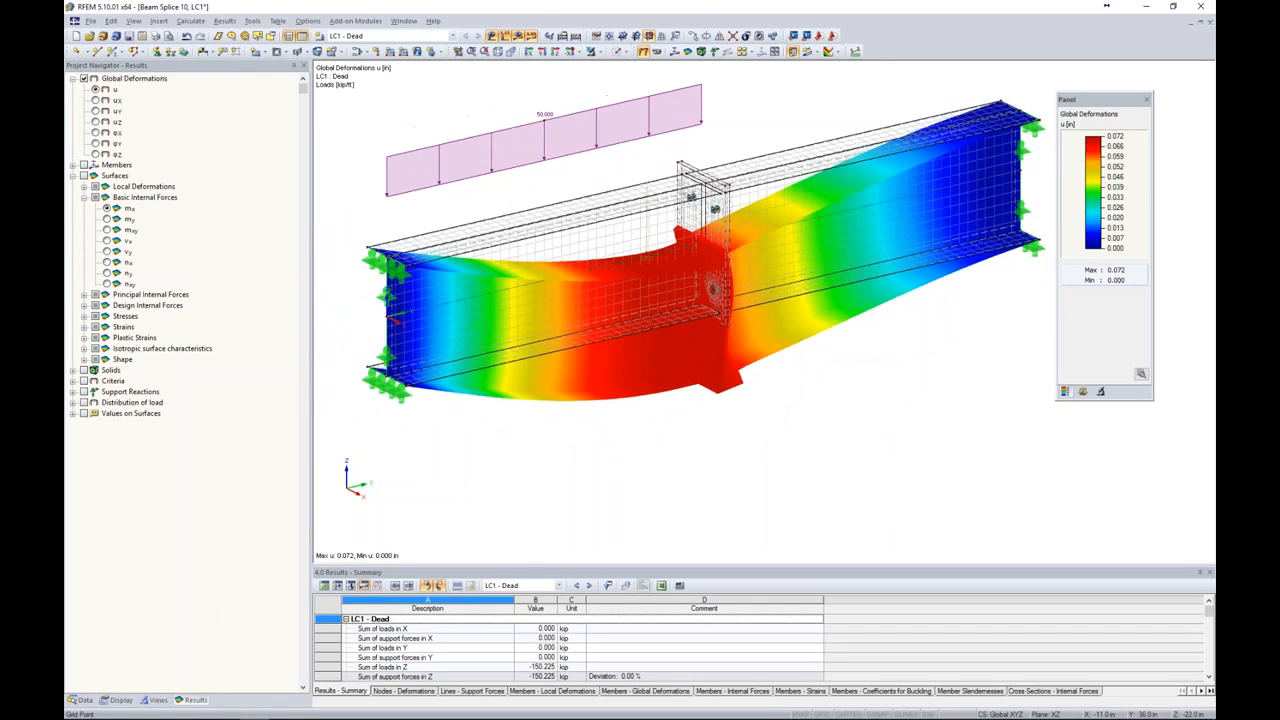
click(118, 699)
scroll(127, 451, down, 7)
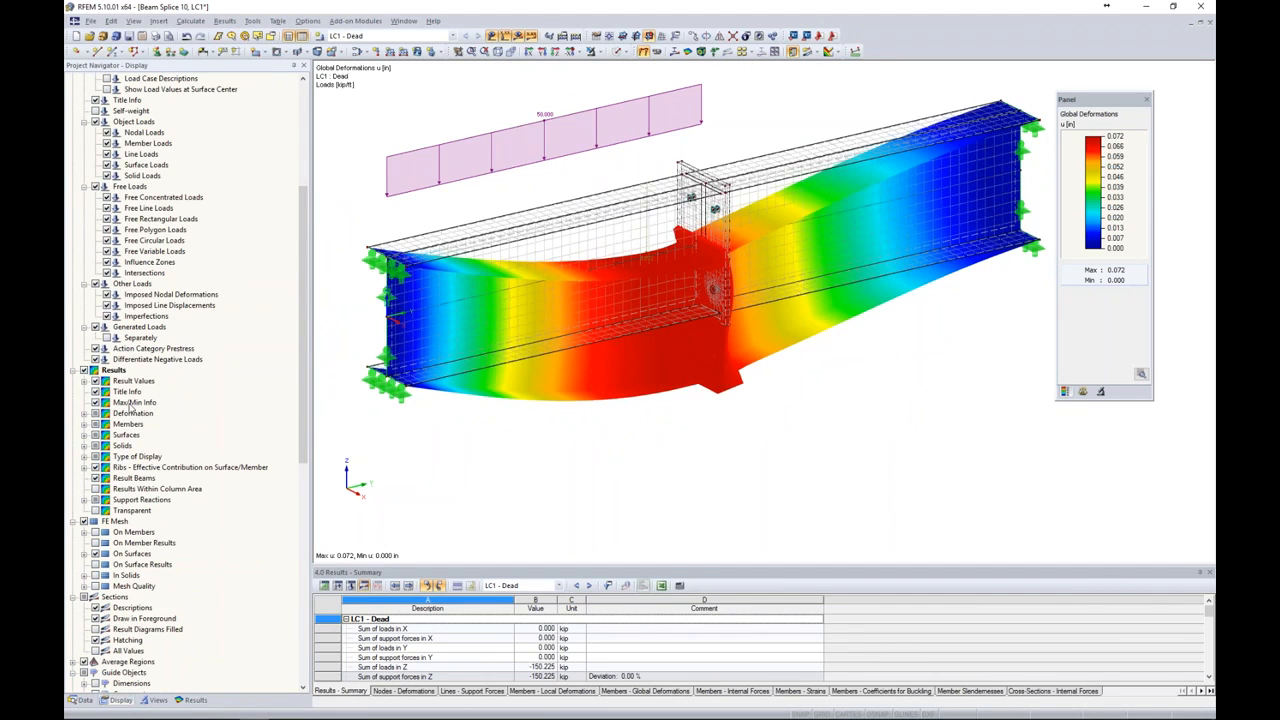
click(85, 413)
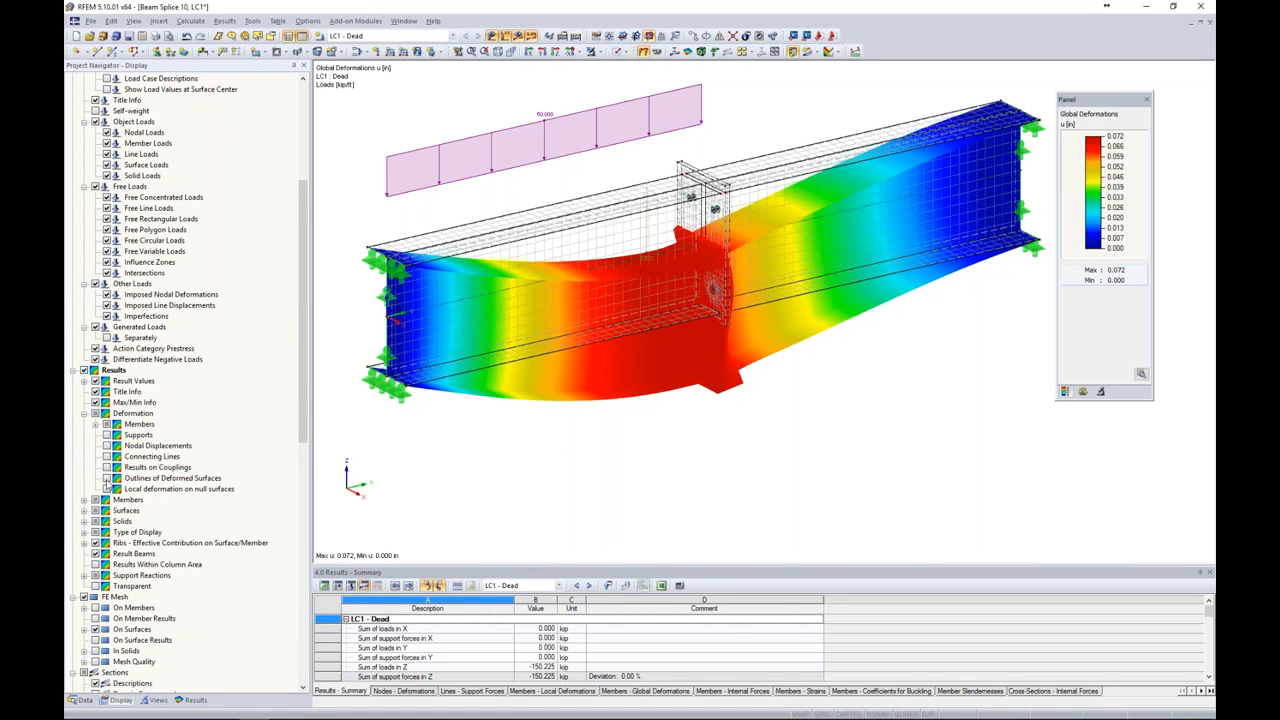
click(106, 478)
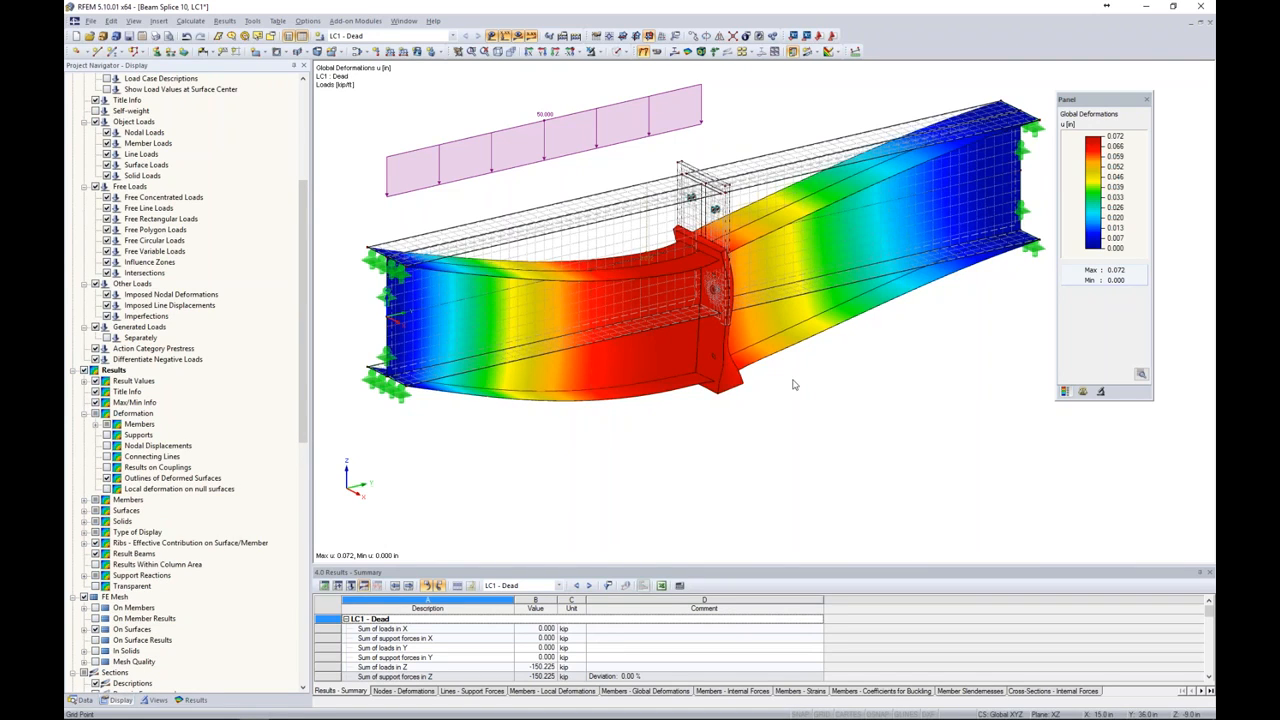
- Remove the contact solids from the results display so the deformed end plates can be viewed separately
scroll(675, 358, up, 3)
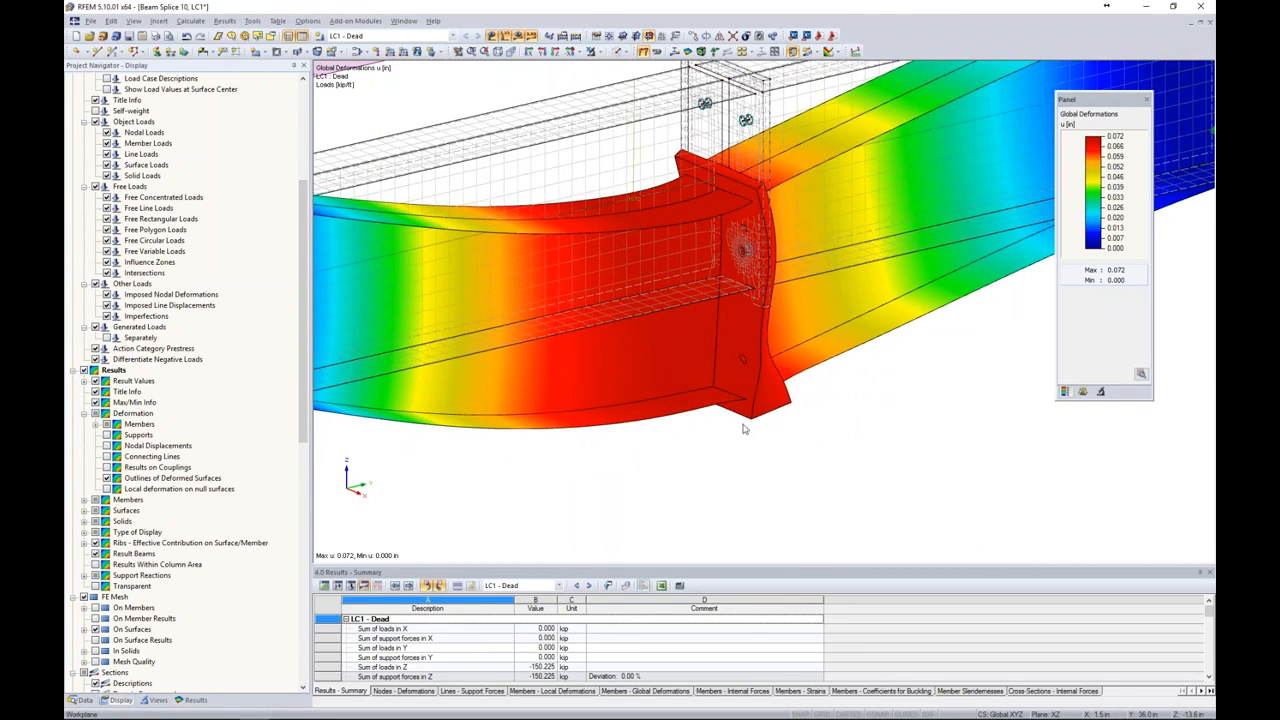
scroll(739, 358, down, 5)
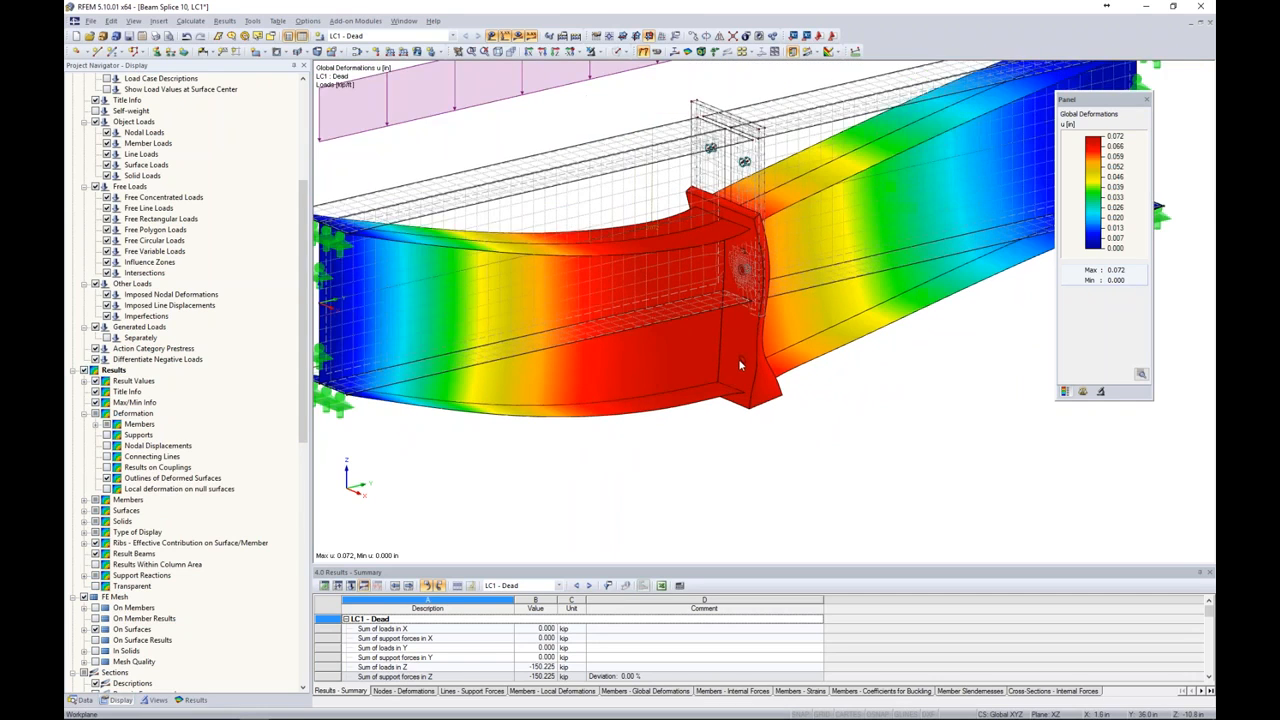
middle_drag(679, 414, 642, 387)
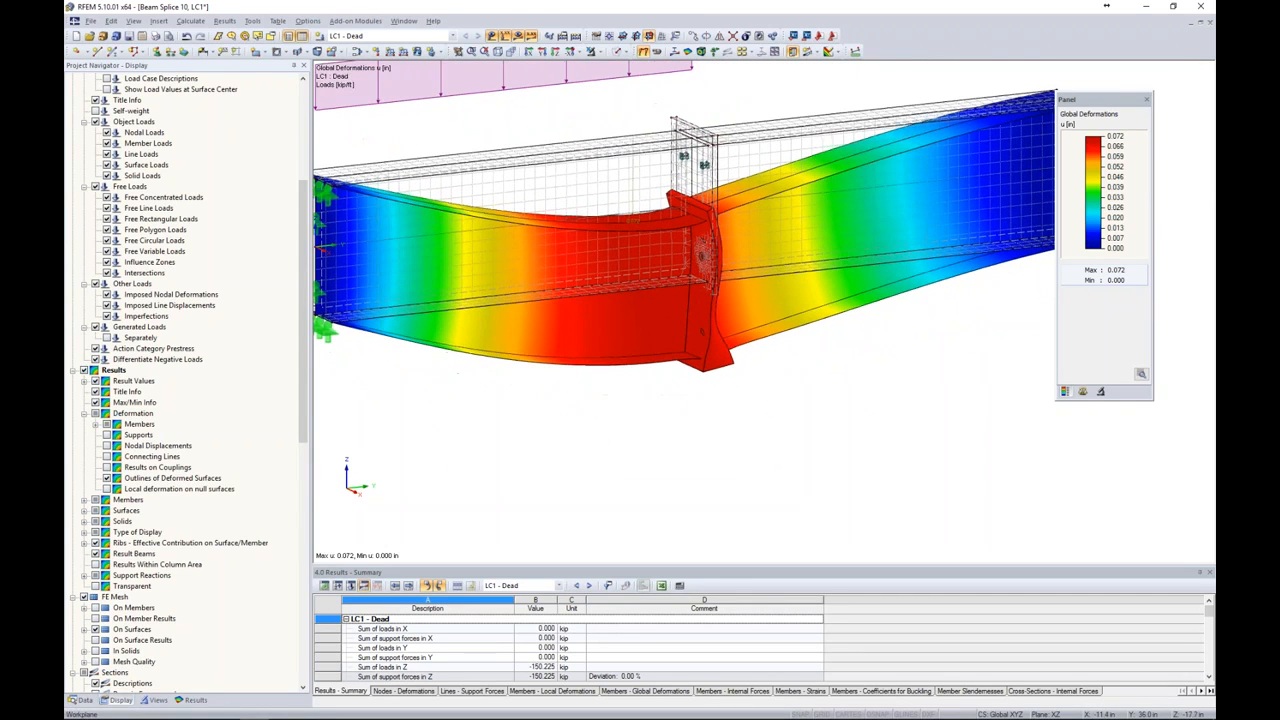
click(84, 524)
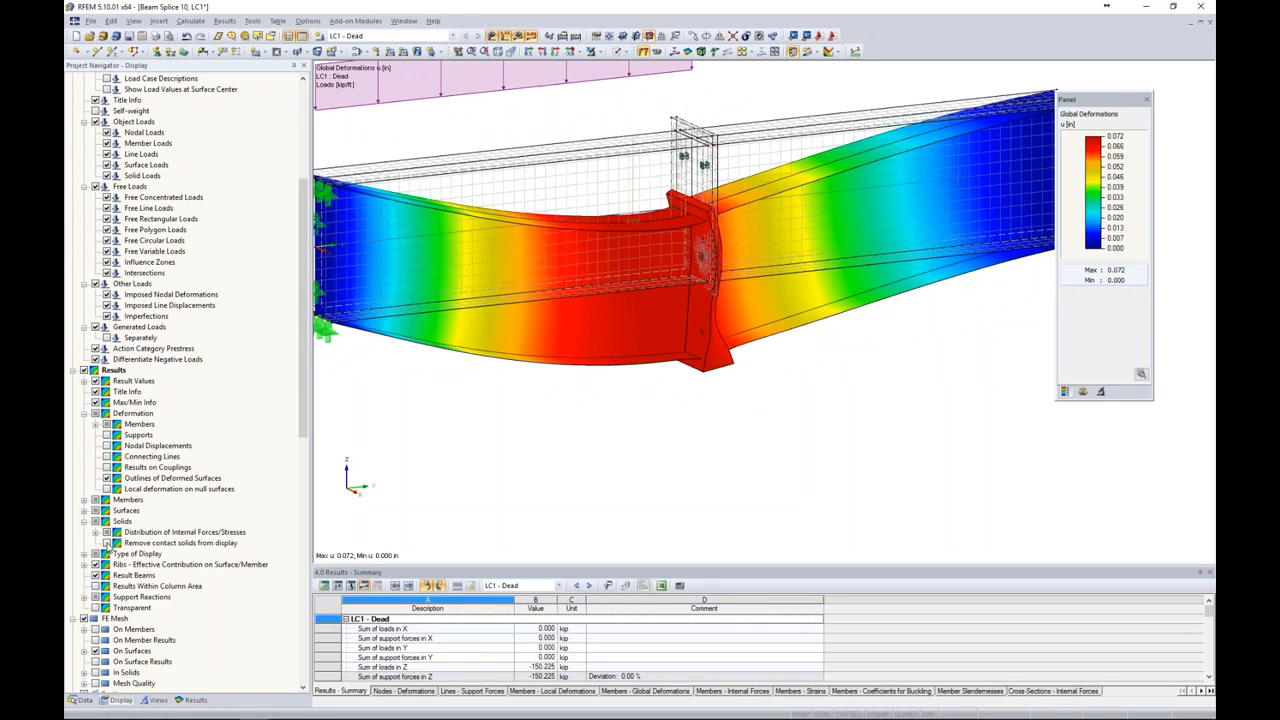
click(107, 543)
- Examine the deformed end plates and lower bolts at the splice from the side, including the gap between the plates
ctrl+middle_drag(611, 435, 694, 373)
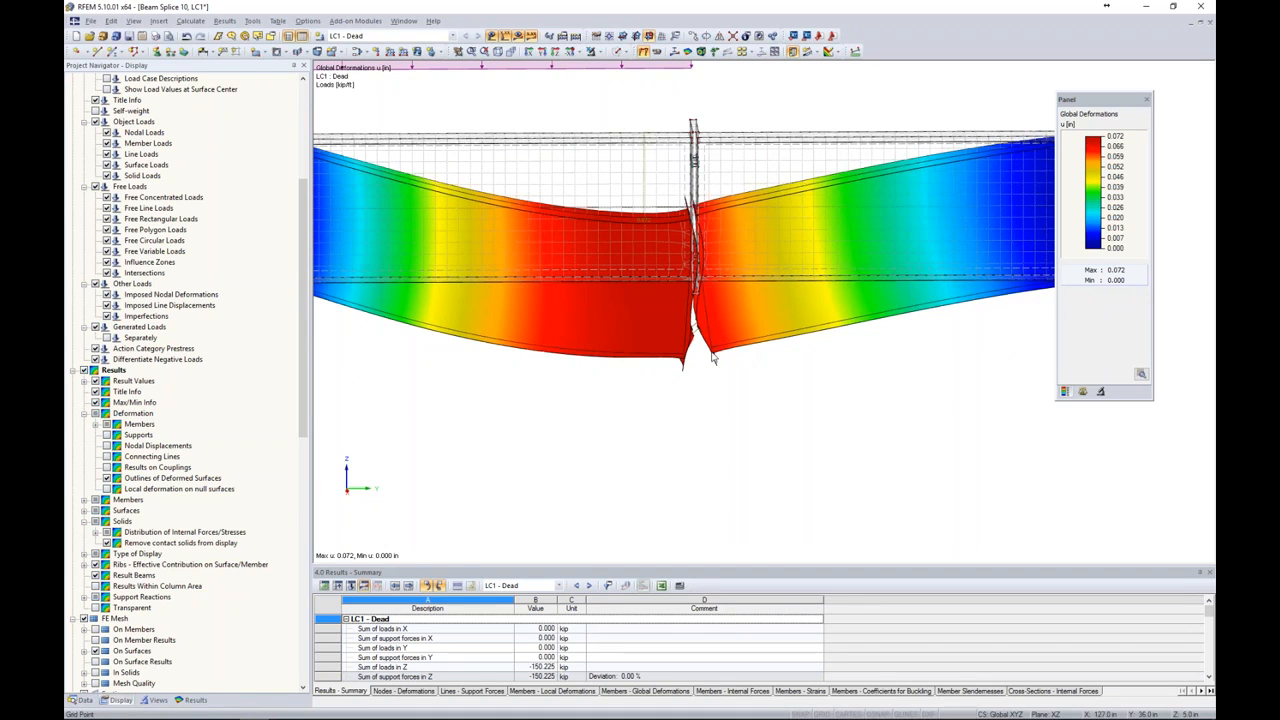
scroll(696, 354, up, 2)
ctrl+middle_drag(696, 354, 701, 352)
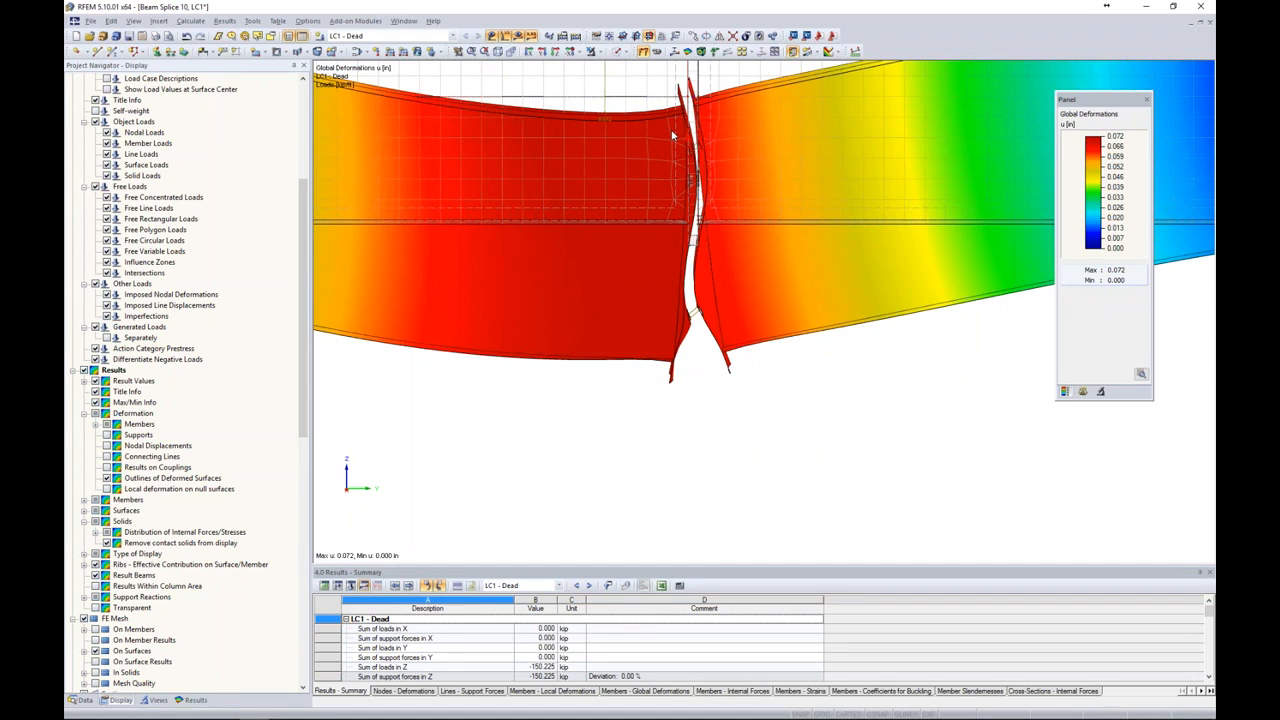
middle_drag(738, 413, 742, 424)
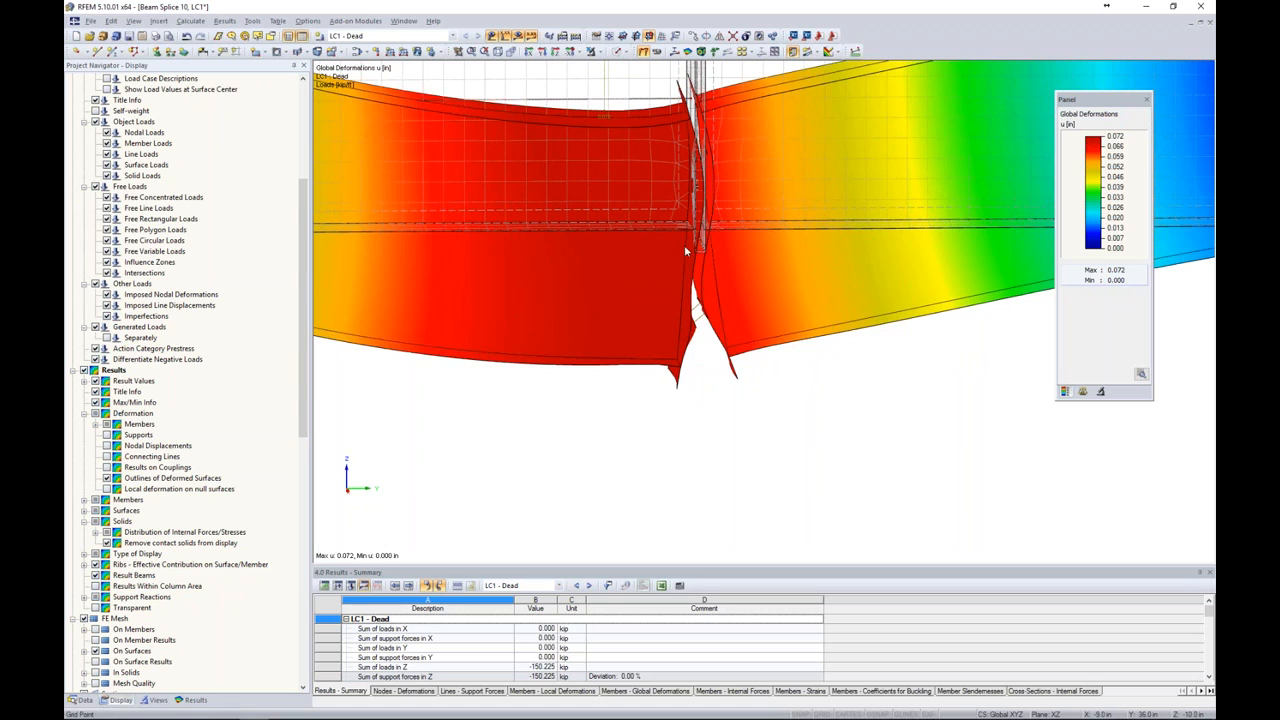
mouse_move(706, 386)
ctrl+middle_down()
mouse_move(678, 381)
mouse_move(704, 381)
ctrl+middle_up()
scroll(702, 341, up, 5)
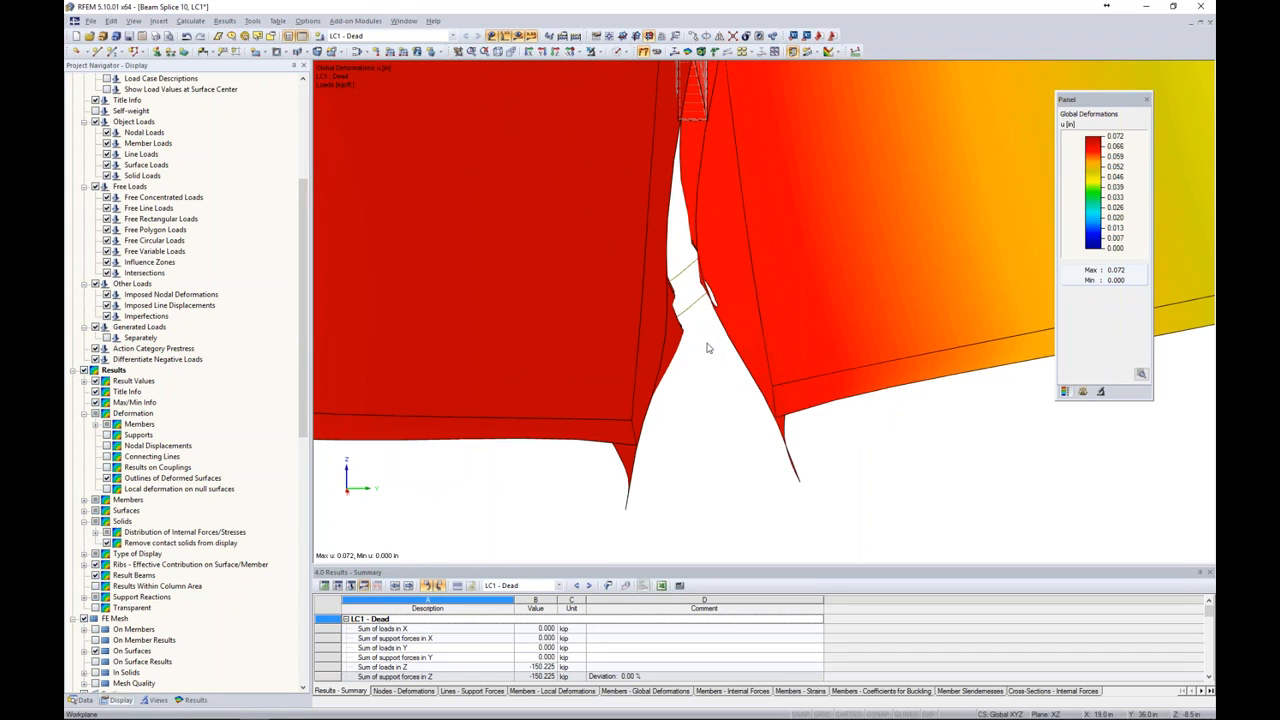
scroll(708, 352, down, 6)
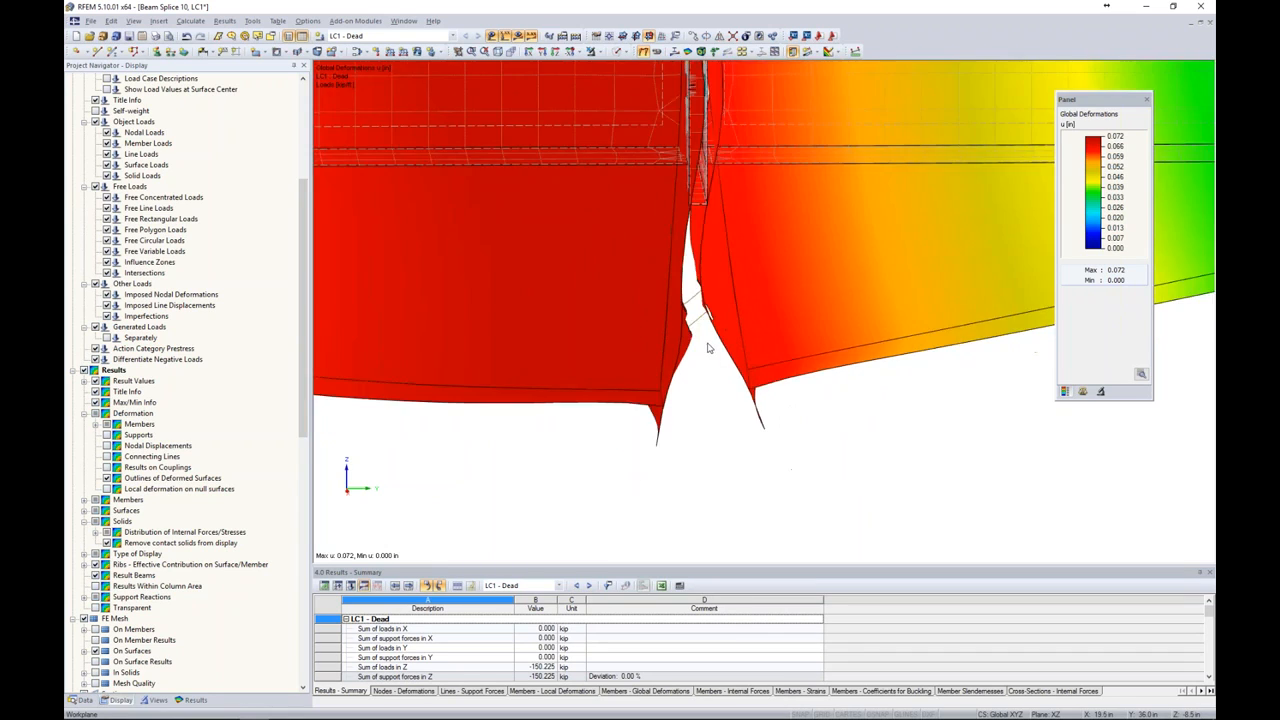
ctrl+middle_drag(716, 358, 794, 449)
- Switch from global deformations to the surfaces' basic internal forces and view m-x, m-y and v-x
click(183, 700)
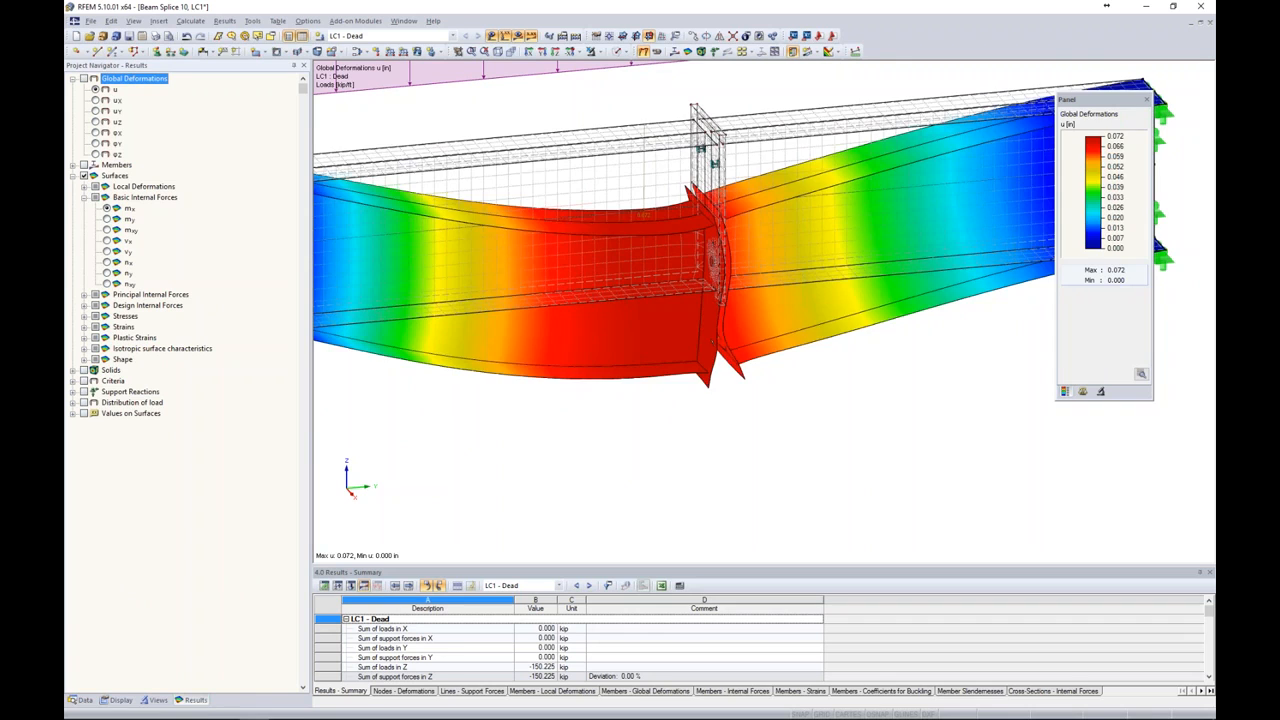
click(107, 208)
click(107, 218)
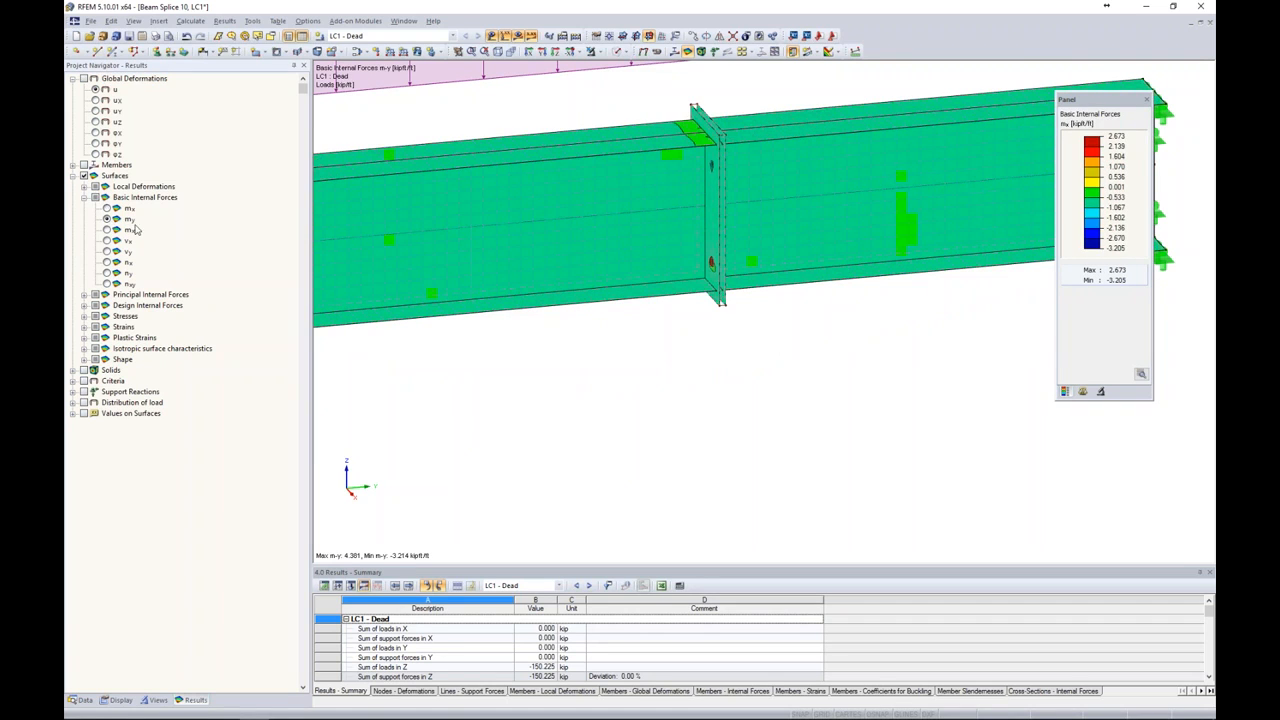
click(107, 240)
- Display the maximum equivalent von Mises stresses on the surfaces of the beam splice
click(84, 317)
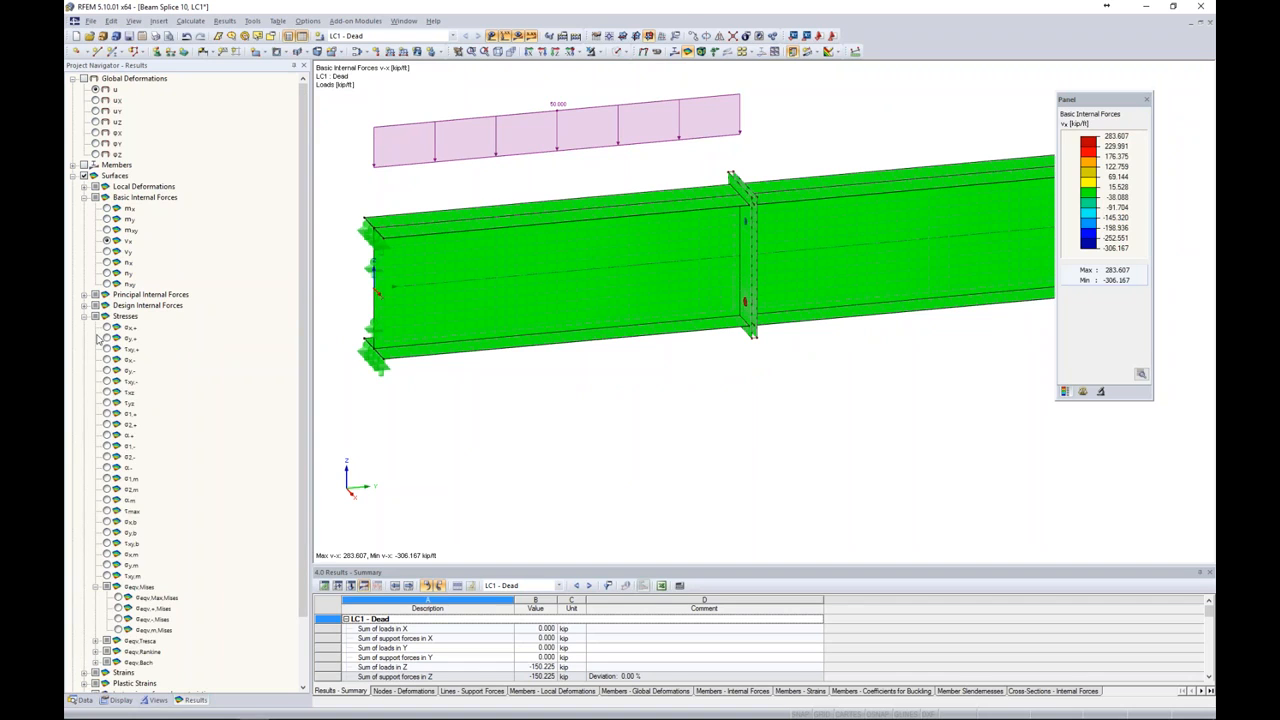
click(118, 597)
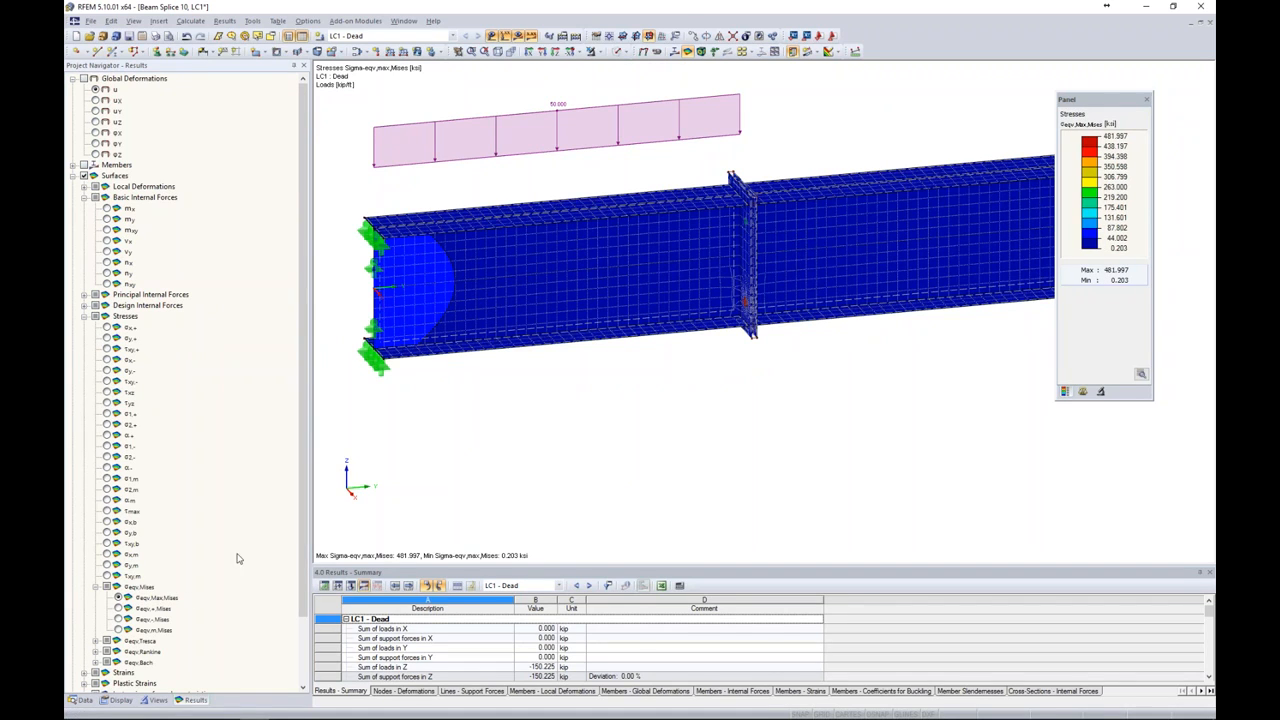
ctrl+middle_drag(649, 394, 749, 219)
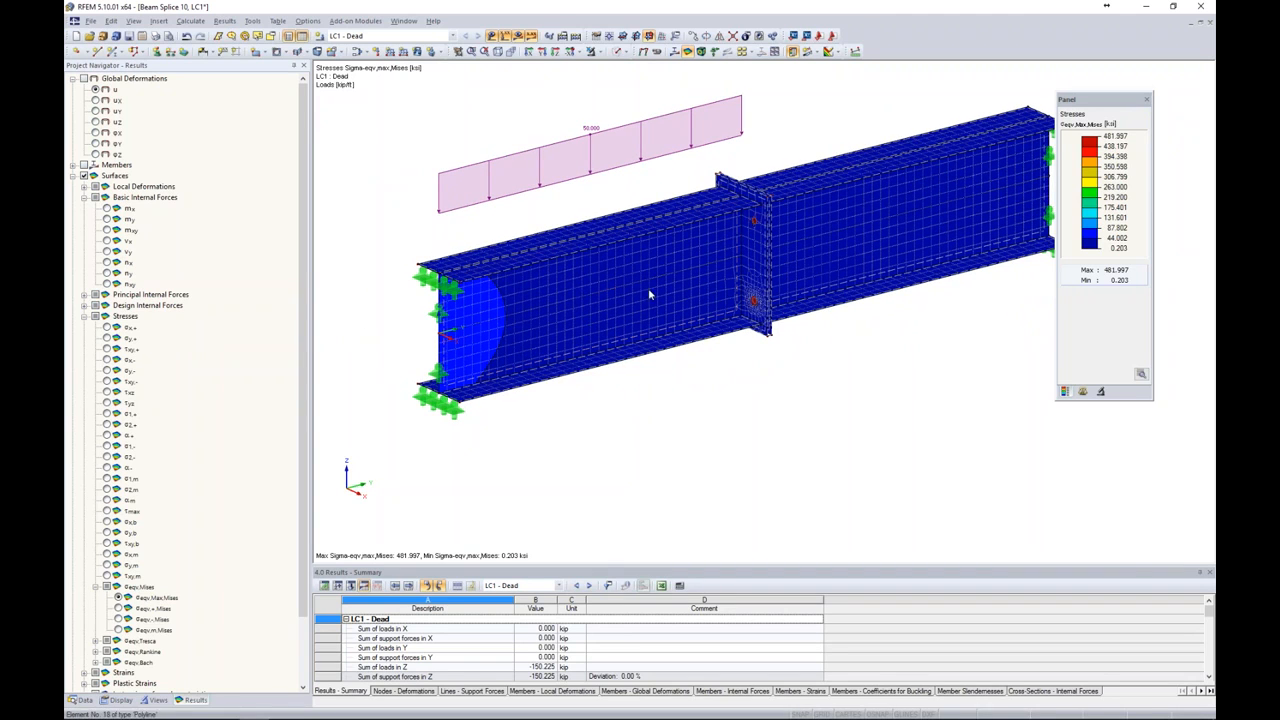
middle_drag(763, 361, 713, 398)
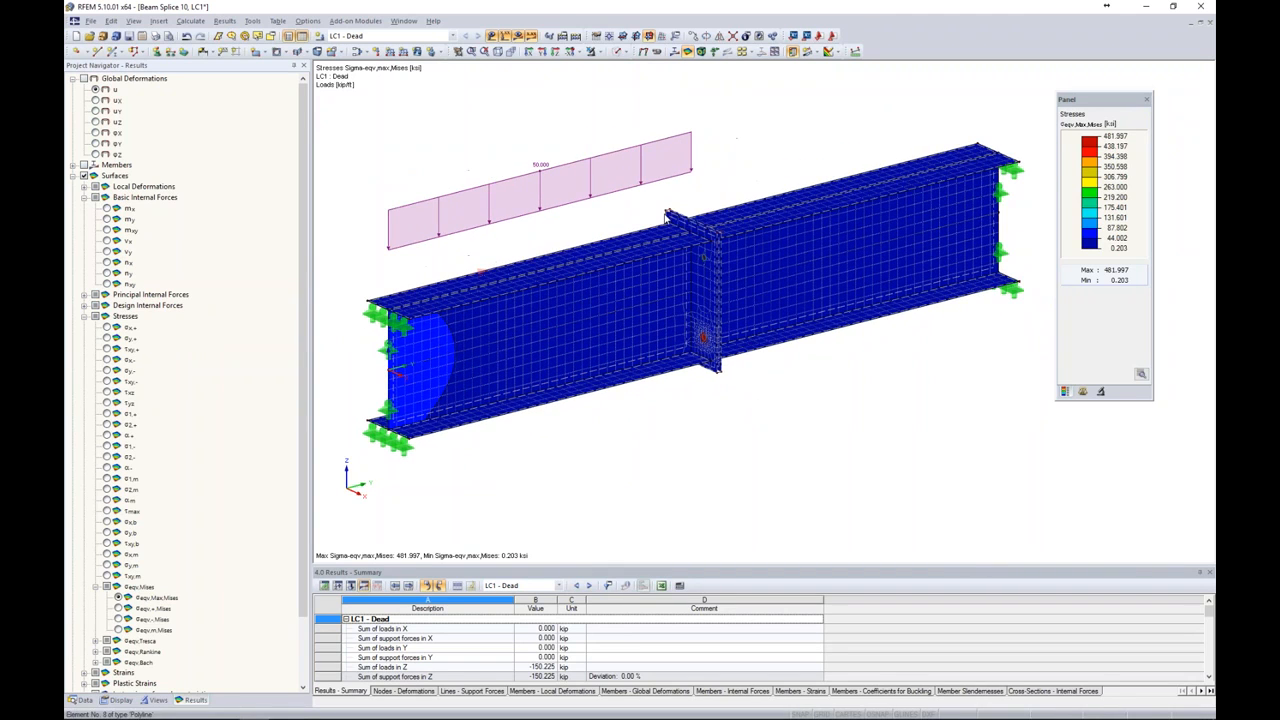
- Hide the loads and isolate the splice end plates with their bolts as the only visible objects
click(492, 36)
drag(634, 171, 764, 438)
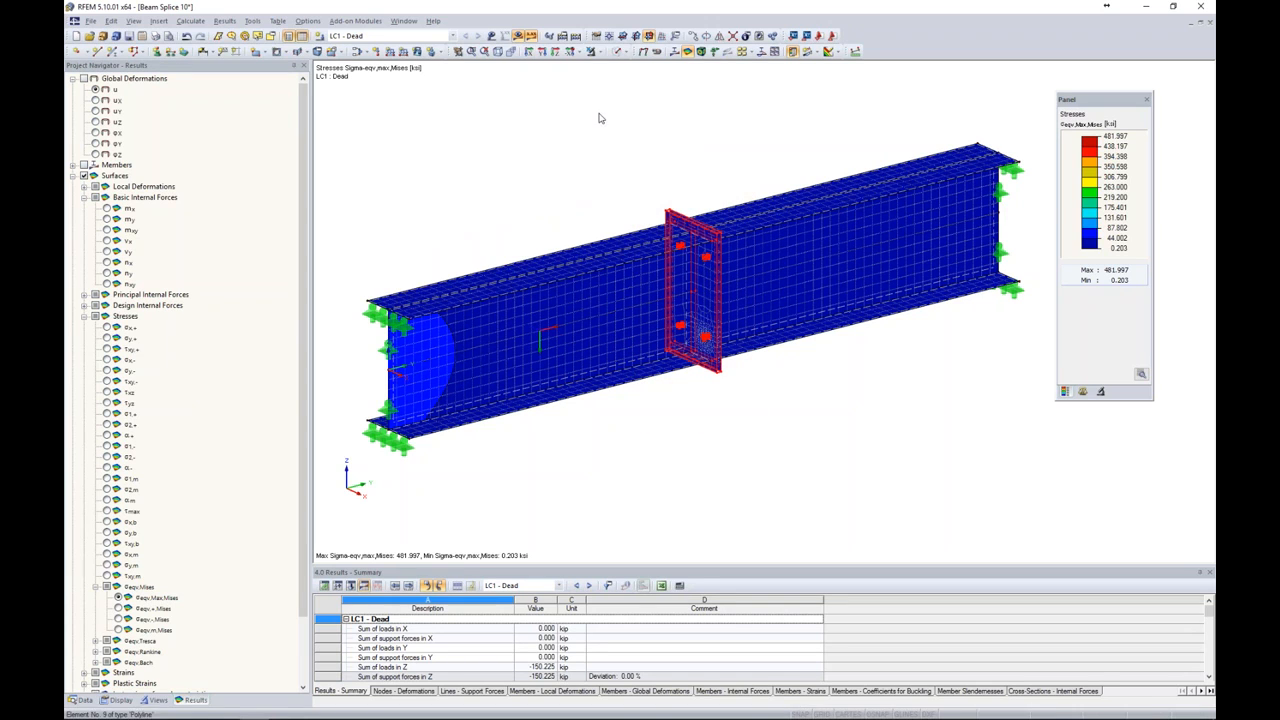
click(596, 52)
click(607, 67)
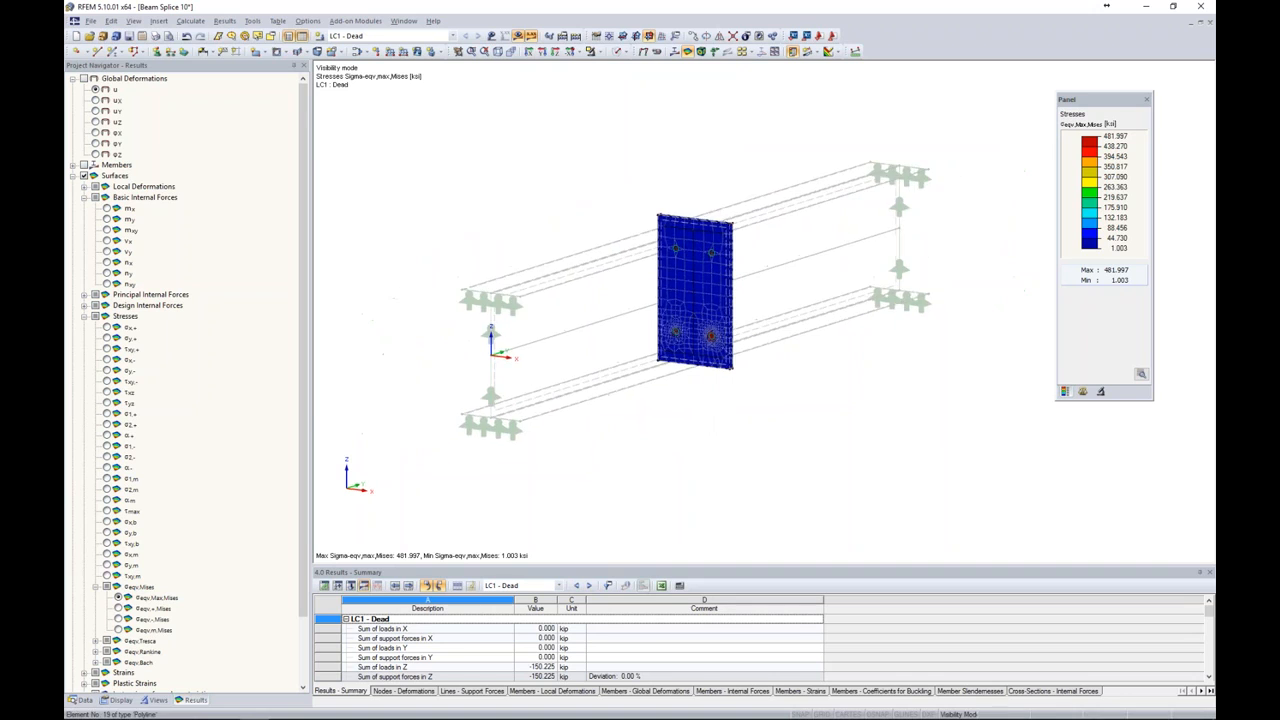
- Set the distribution of internal forces/stresses on surfaces to Constant on Elements for the end plates
scroll(717, 341, up, 3)
middle_drag(836, 325, 828, 367)
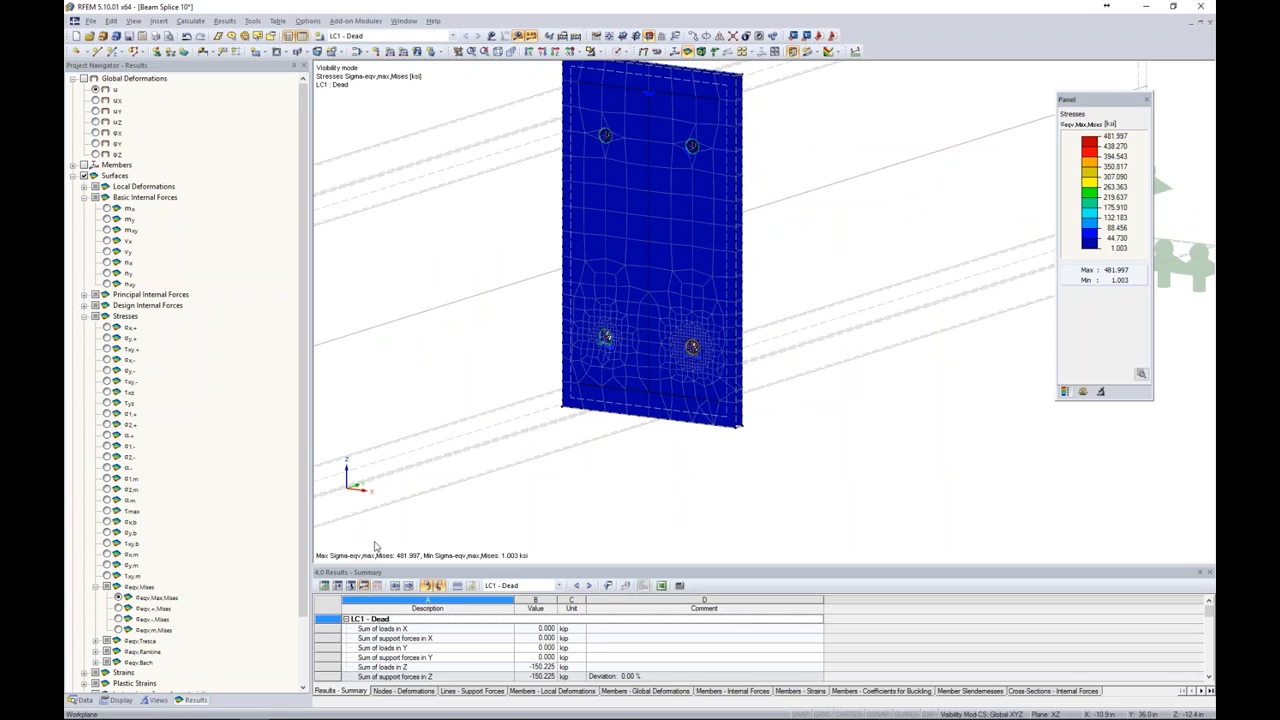
click(120, 699)
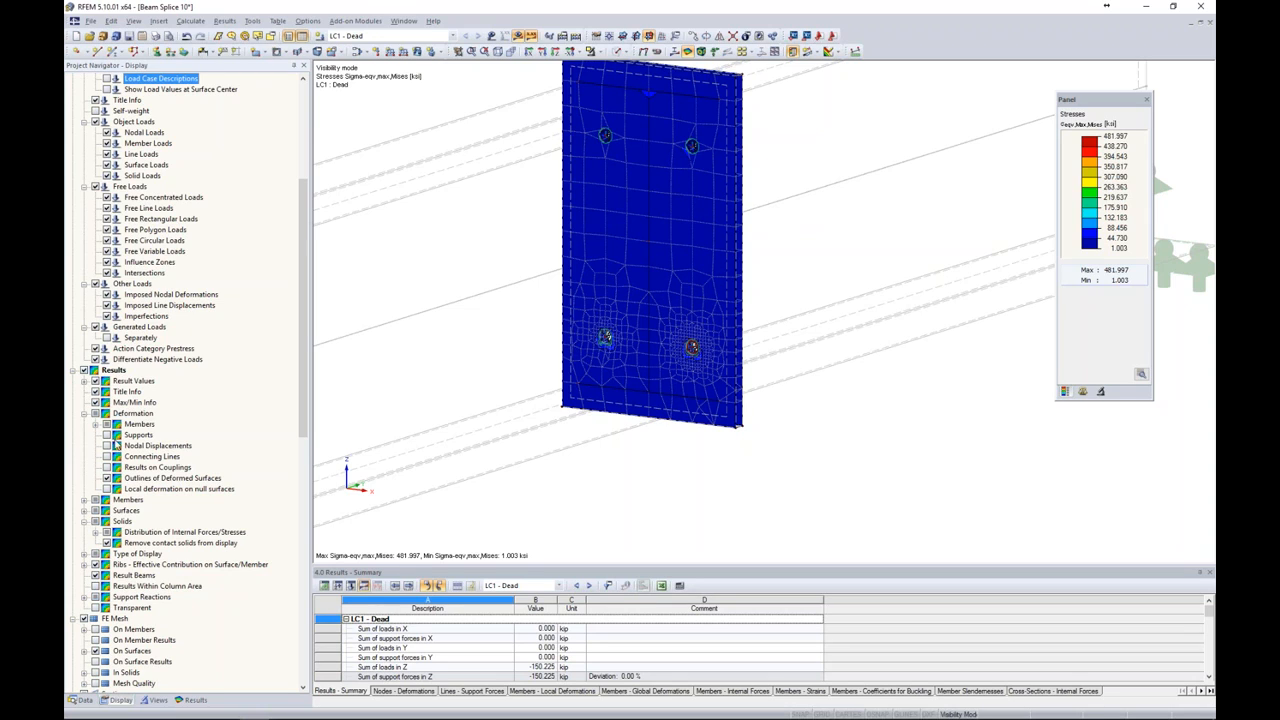
click(84, 510)
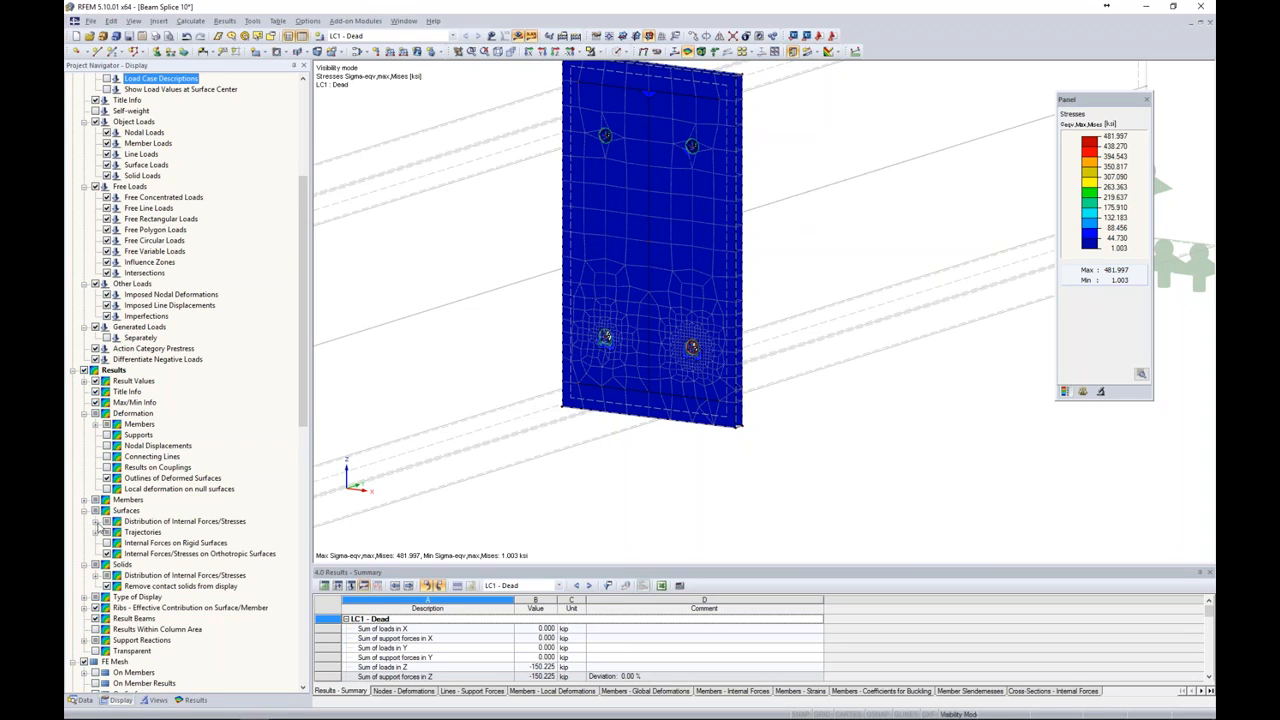
click(96, 521)
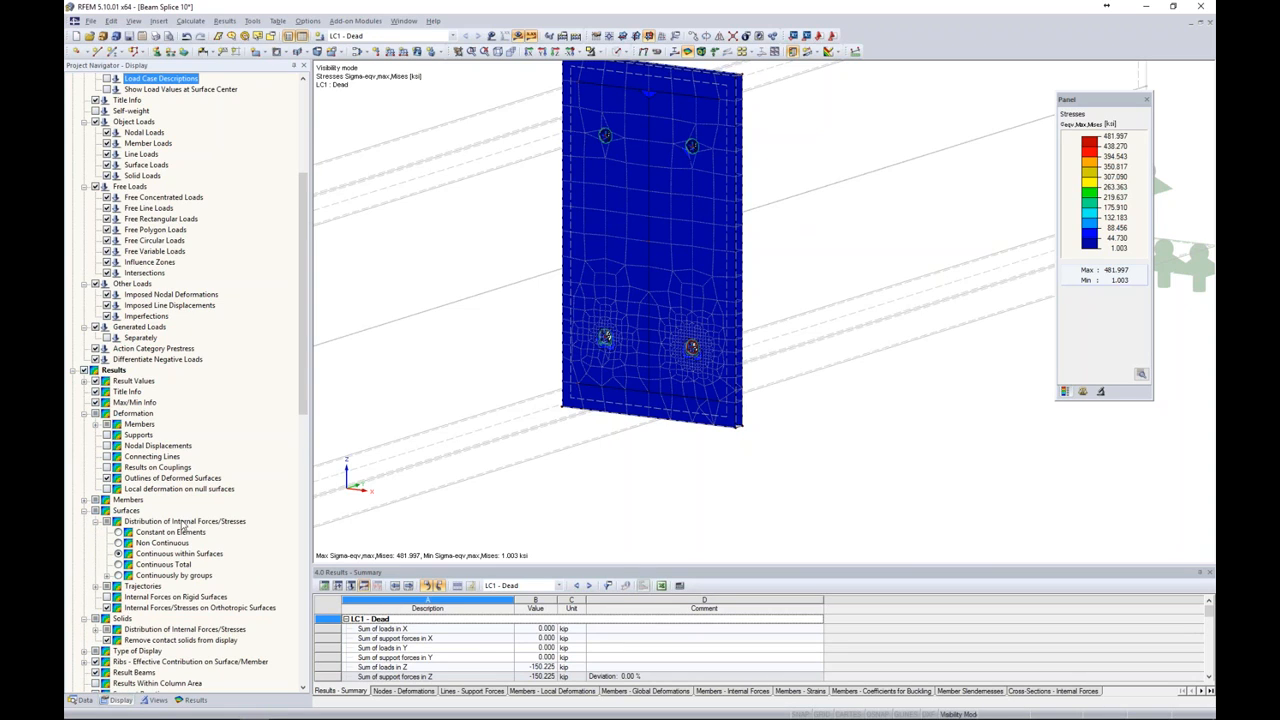
click(118, 532)
- Examine the von Mises stresses in the individual mesh elements around the end plate's lower bolt hole
scroll(692, 352, up, 5)
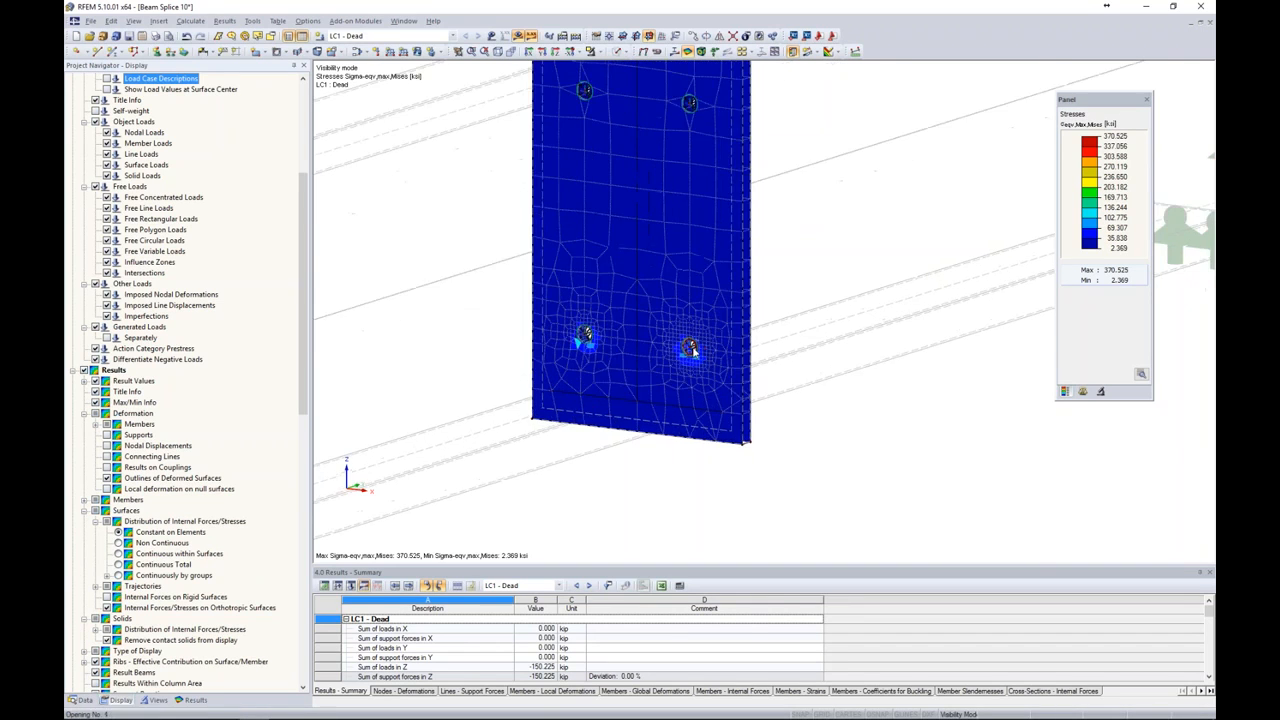
scroll(692, 357, up, 1)
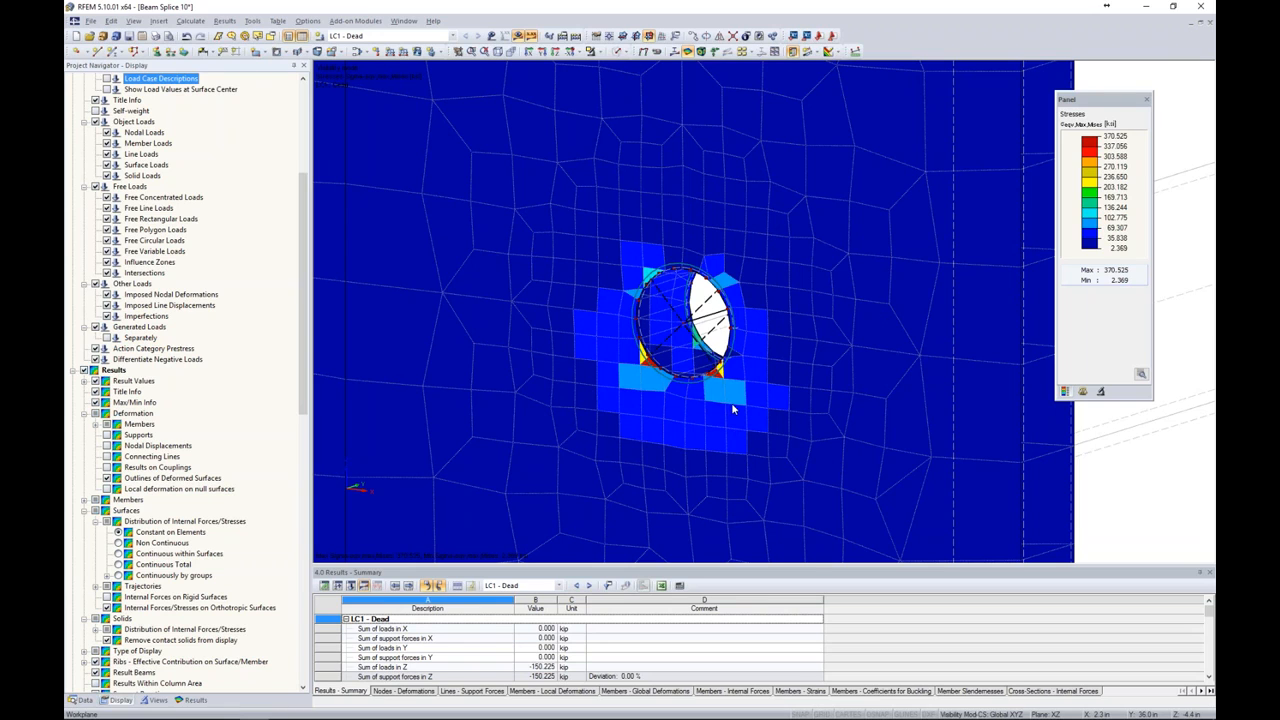
scroll(732, 410, down, 1)
scroll(732, 410, down, 1)
scroll(742, 407, down, 2)
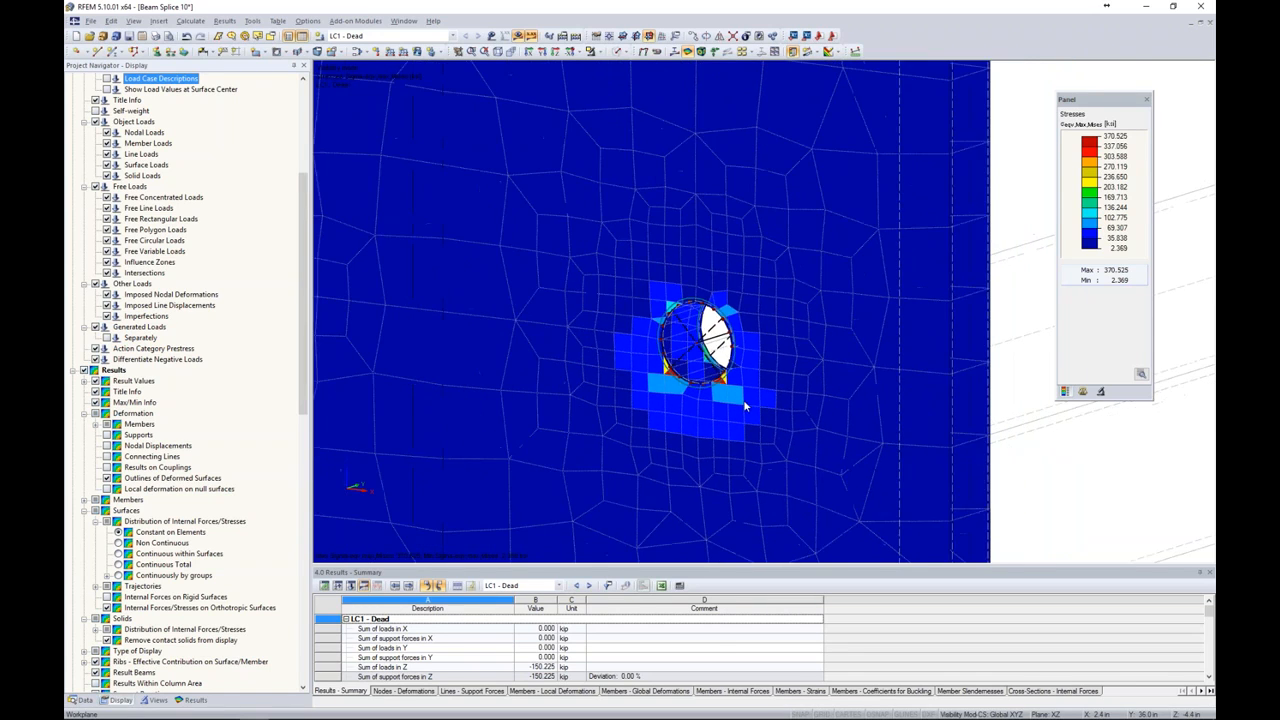
scroll(740, 402, up, 3)
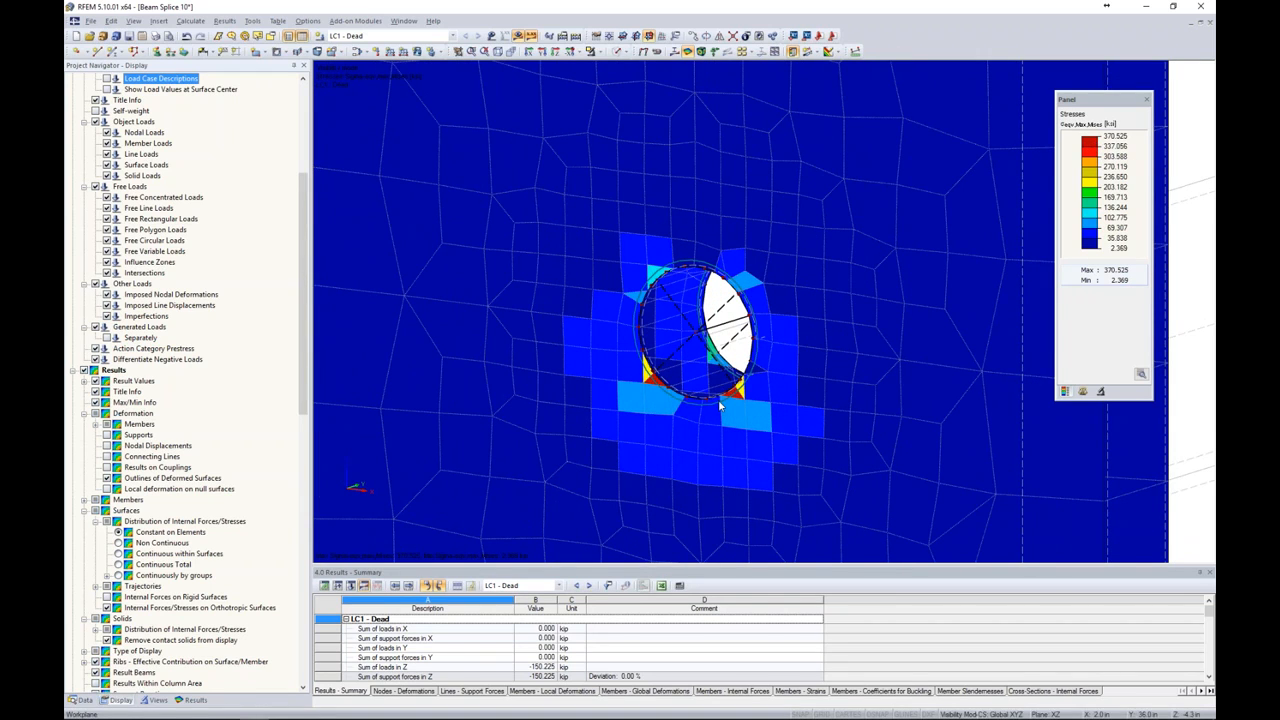
scroll(745, 380, up, 4)
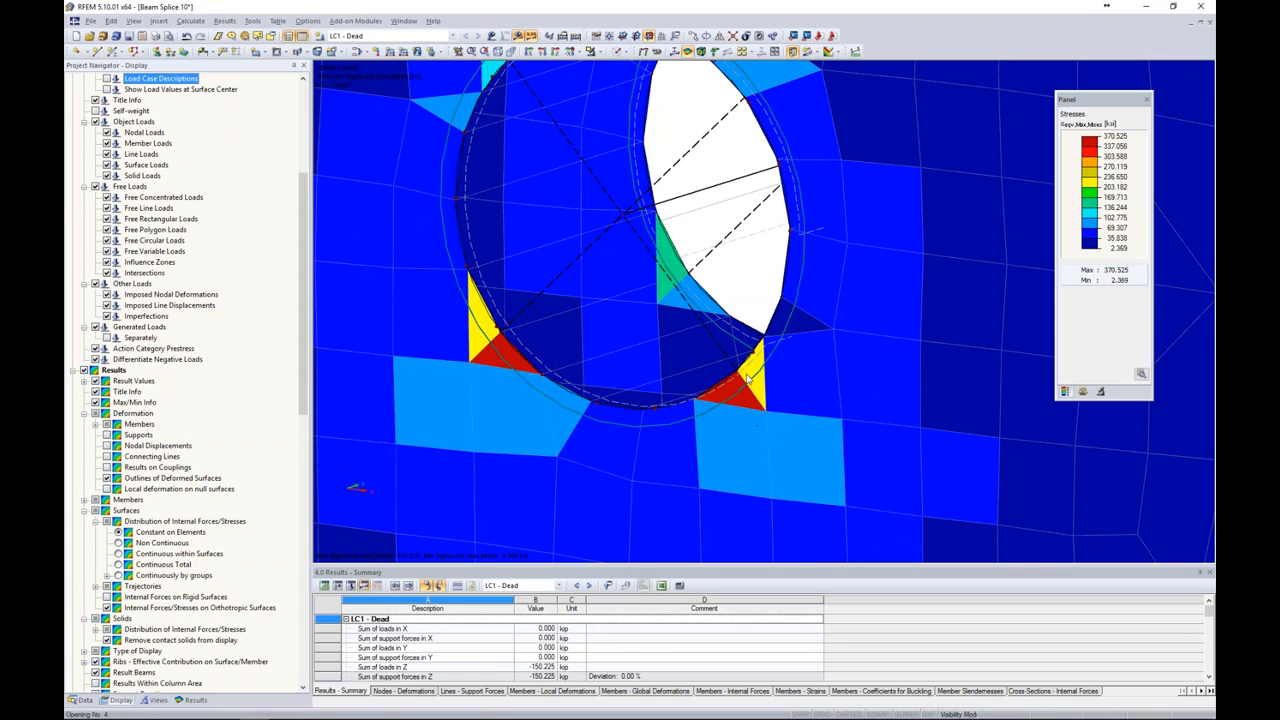
scroll(1006, 292, down, 2)
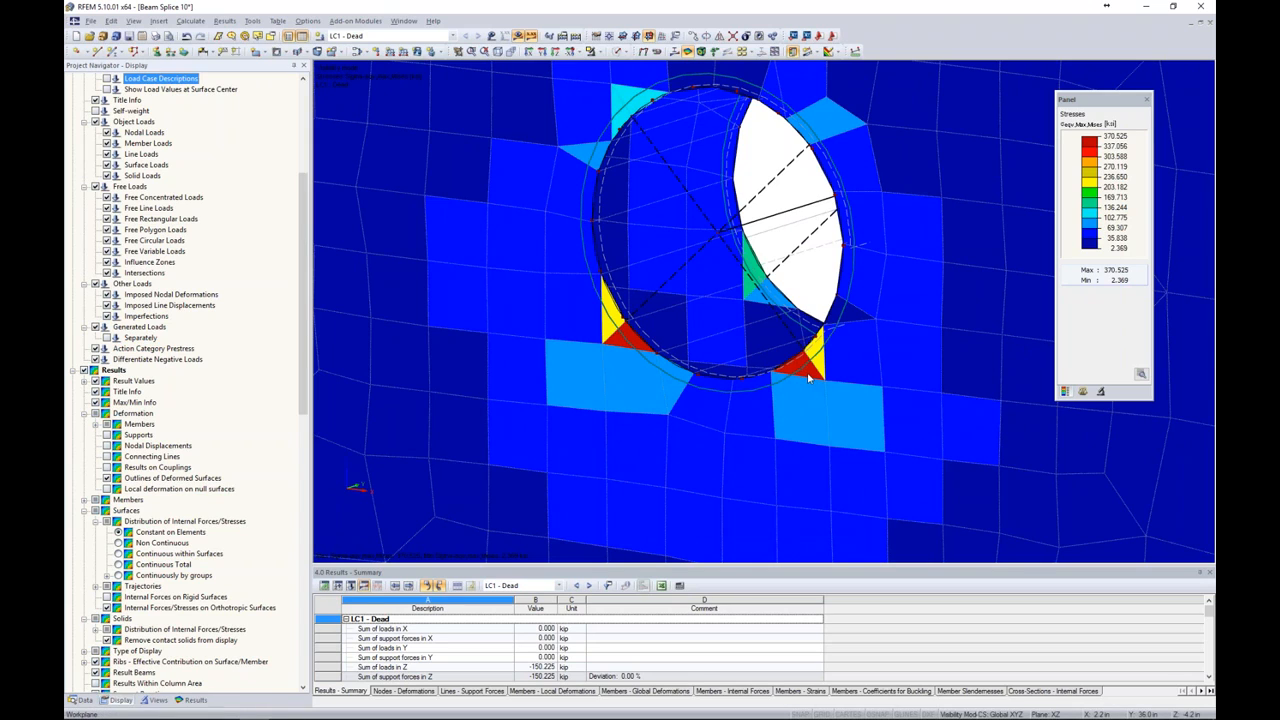
- Set the stress color scale's maximum to 50 ksi and fill the intermediate isoband values
click(1096, 148)
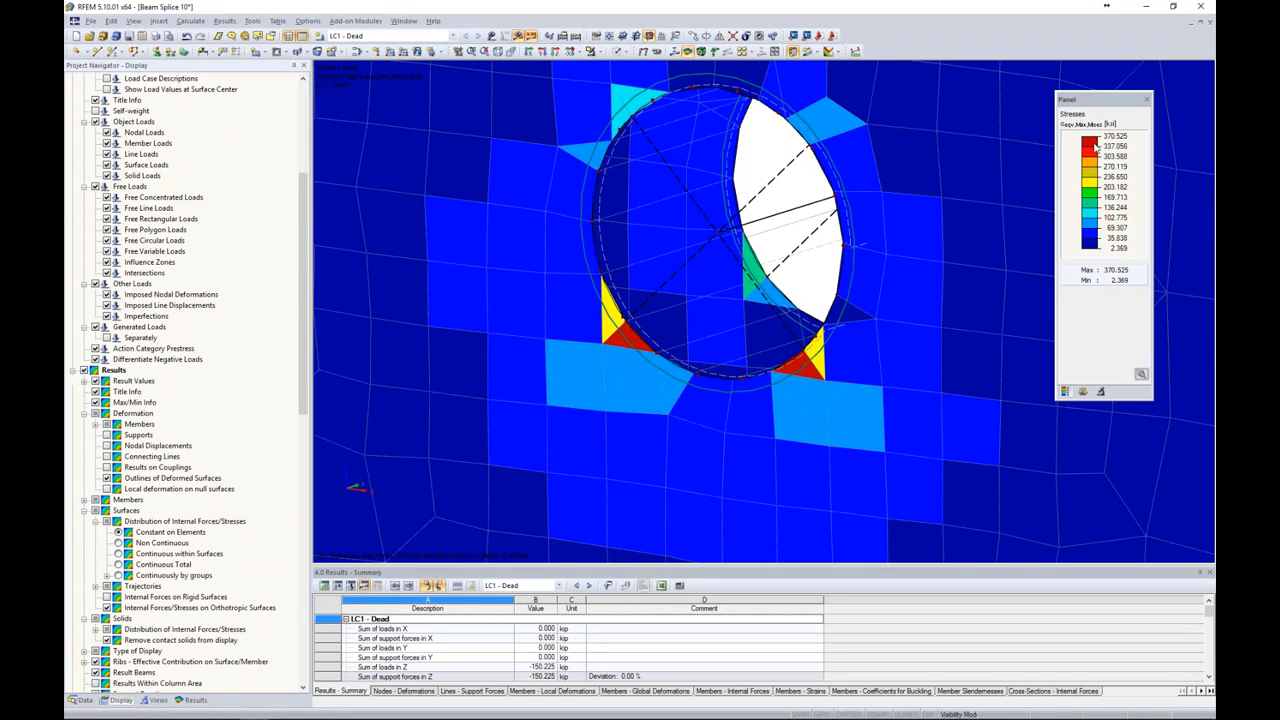
double_click(1096, 148)
drag(1088, 114, 1035, 142)
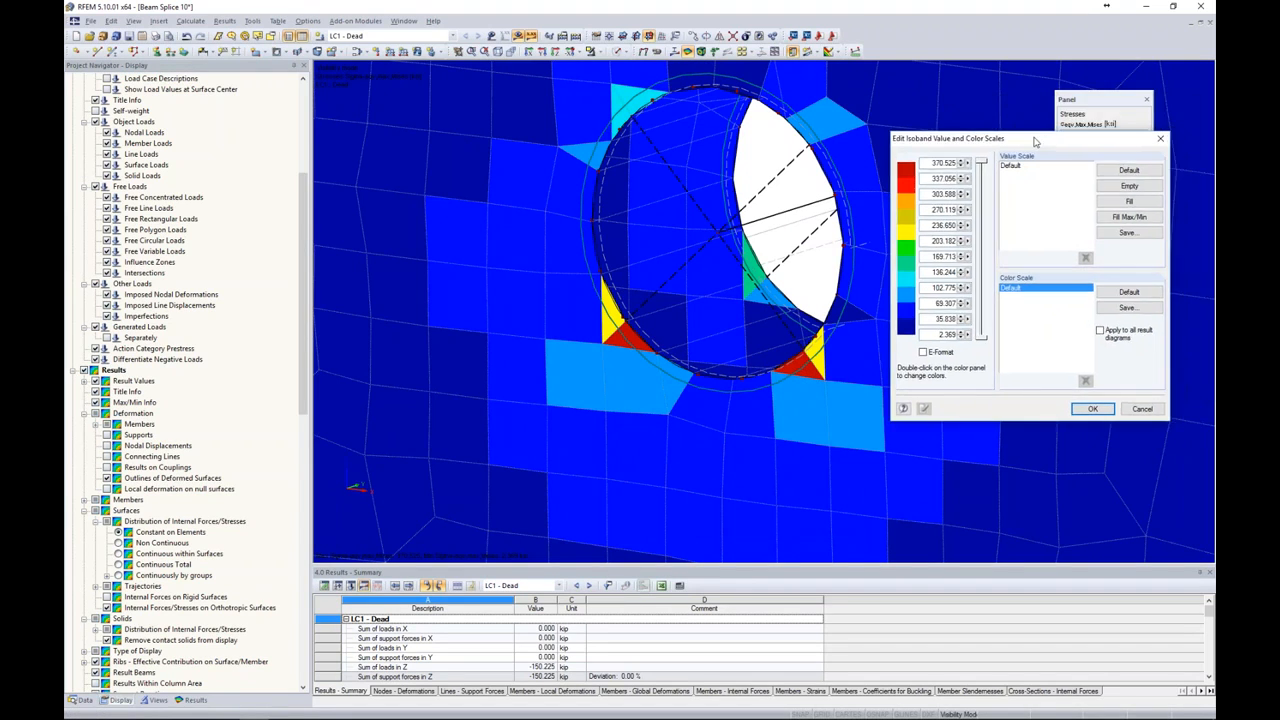
drag(931, 162, 957, 164)
text(50.000)
click(1113, 203)
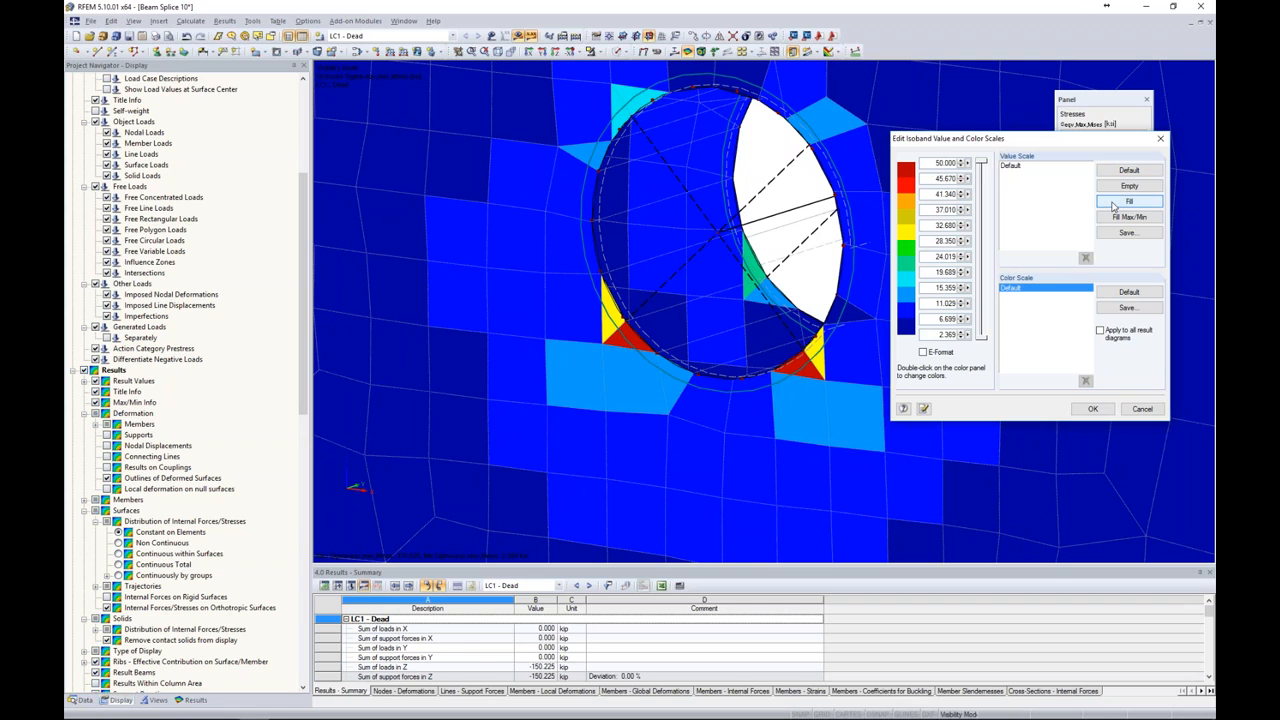
click(1093, 409)
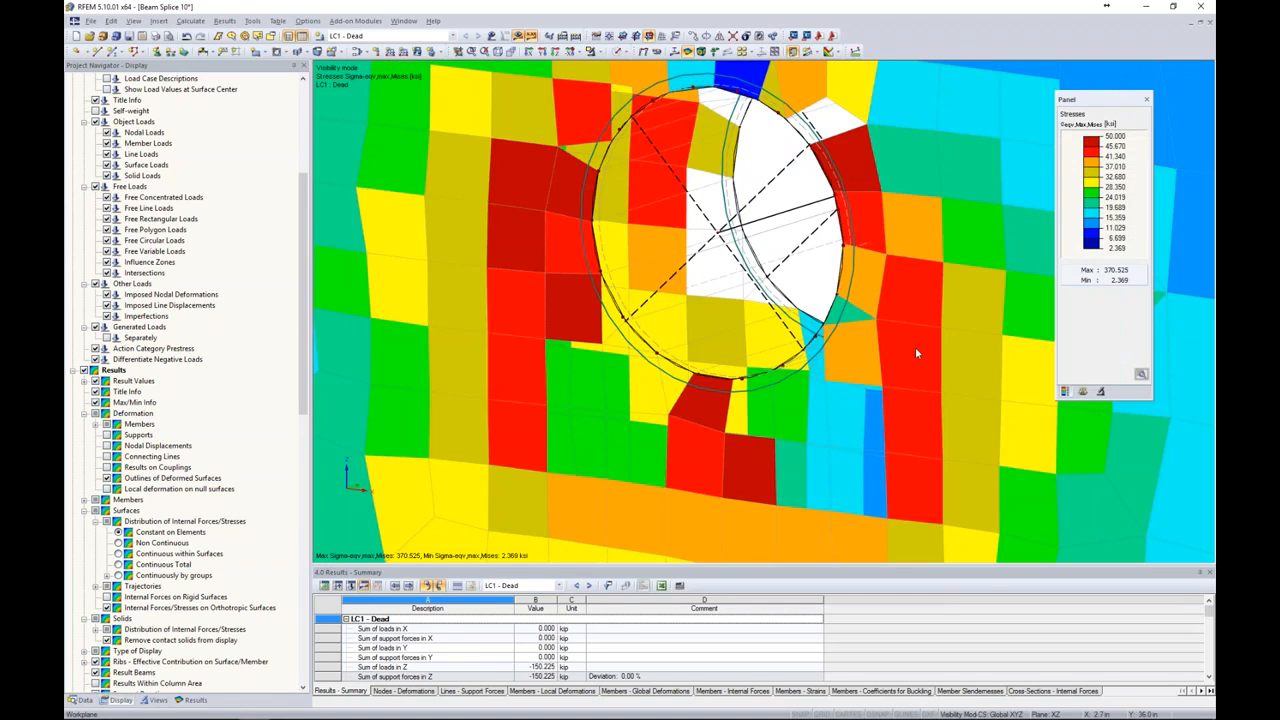
- Examine the rescaled von Mises stress distribution around the lower bolt holes and across the whole end plate
scroll(833, 280, down, 10)
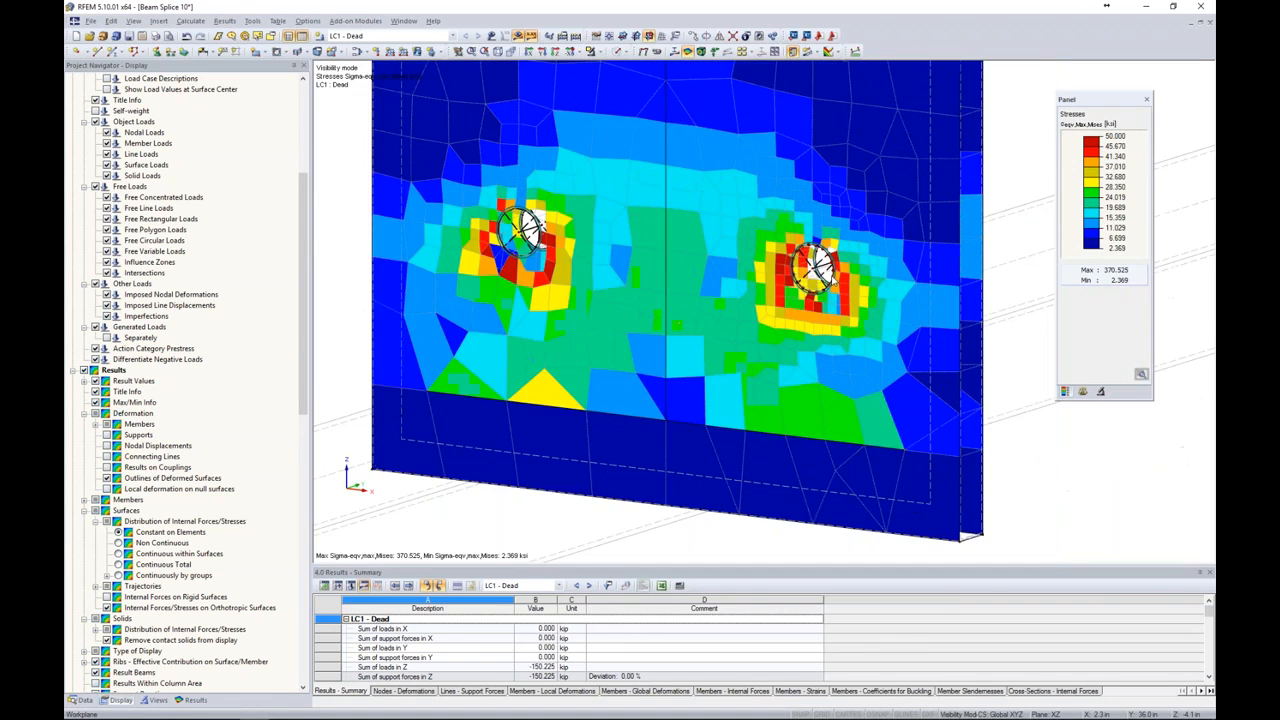
scroll(833, 280, down, 2)
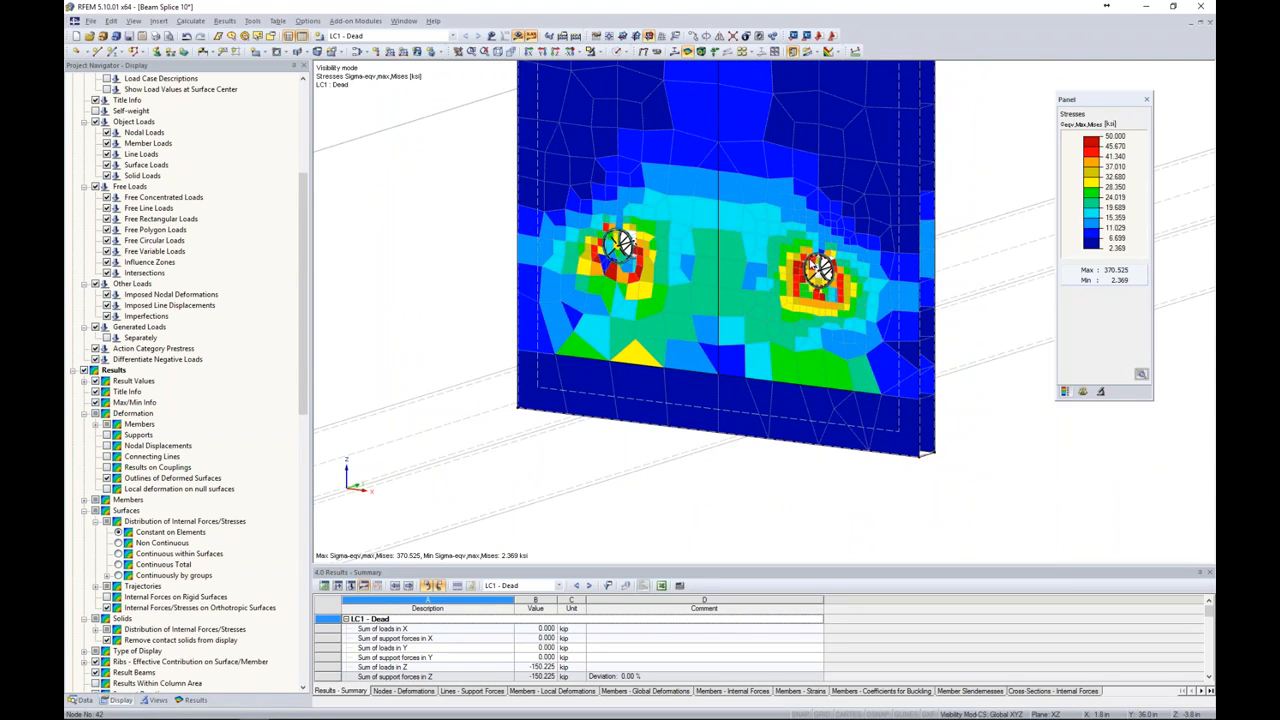
scroll(812, 266, up, 4)
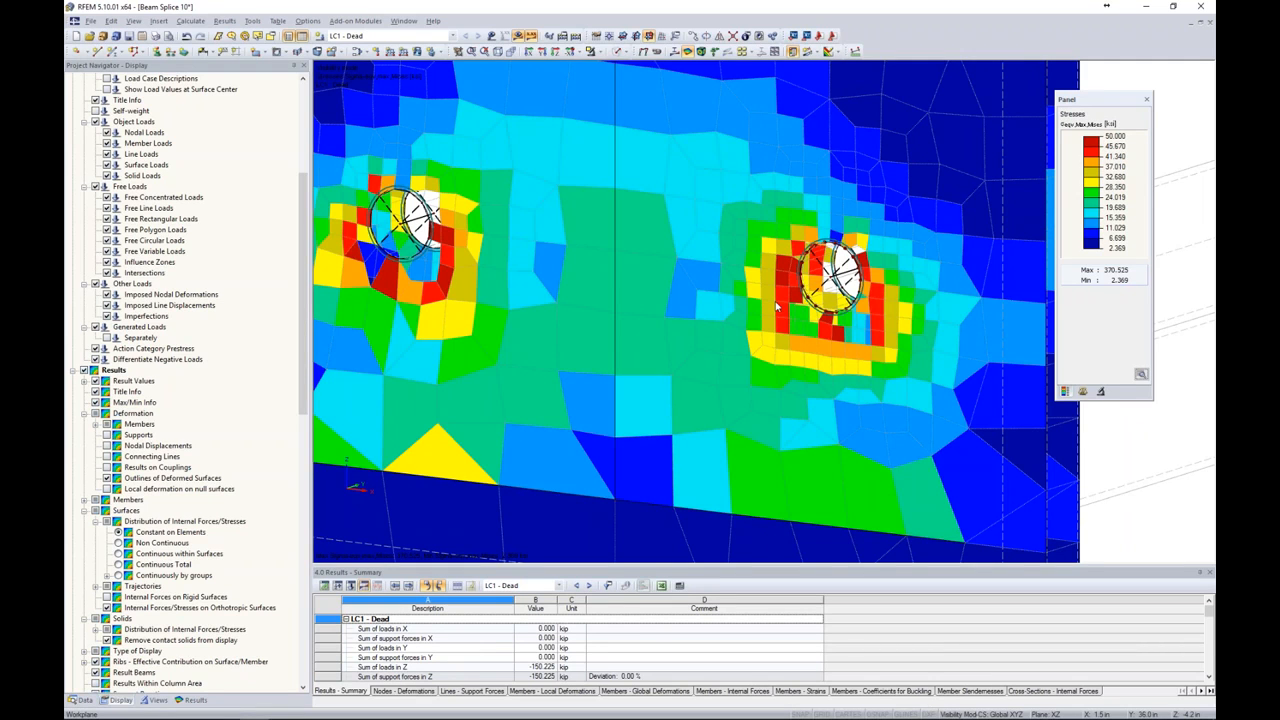
scroll(776, 305, down, 5)
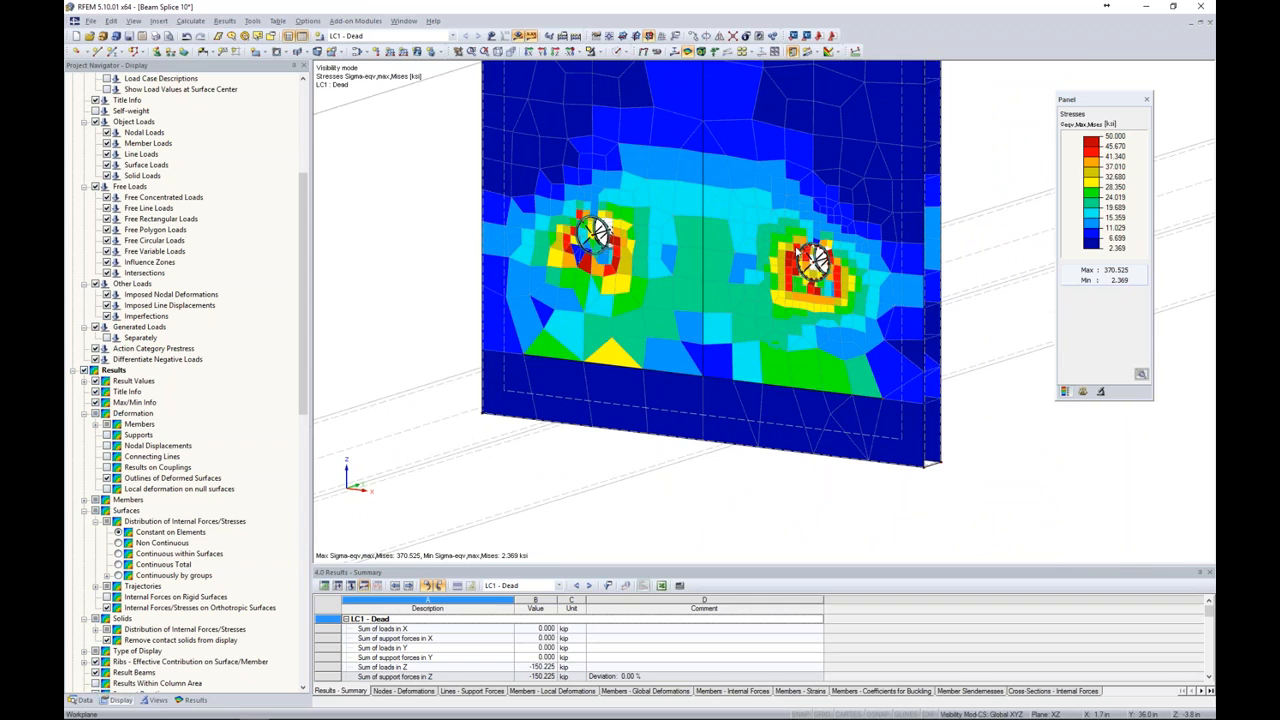
scroll(830, 253, down, 4)
ctrl+middle_drag(918, 236, 790, 342)
- Turn off the surface results and display the member results, showing the bending moment M-y in the bolts
click(185, 700)
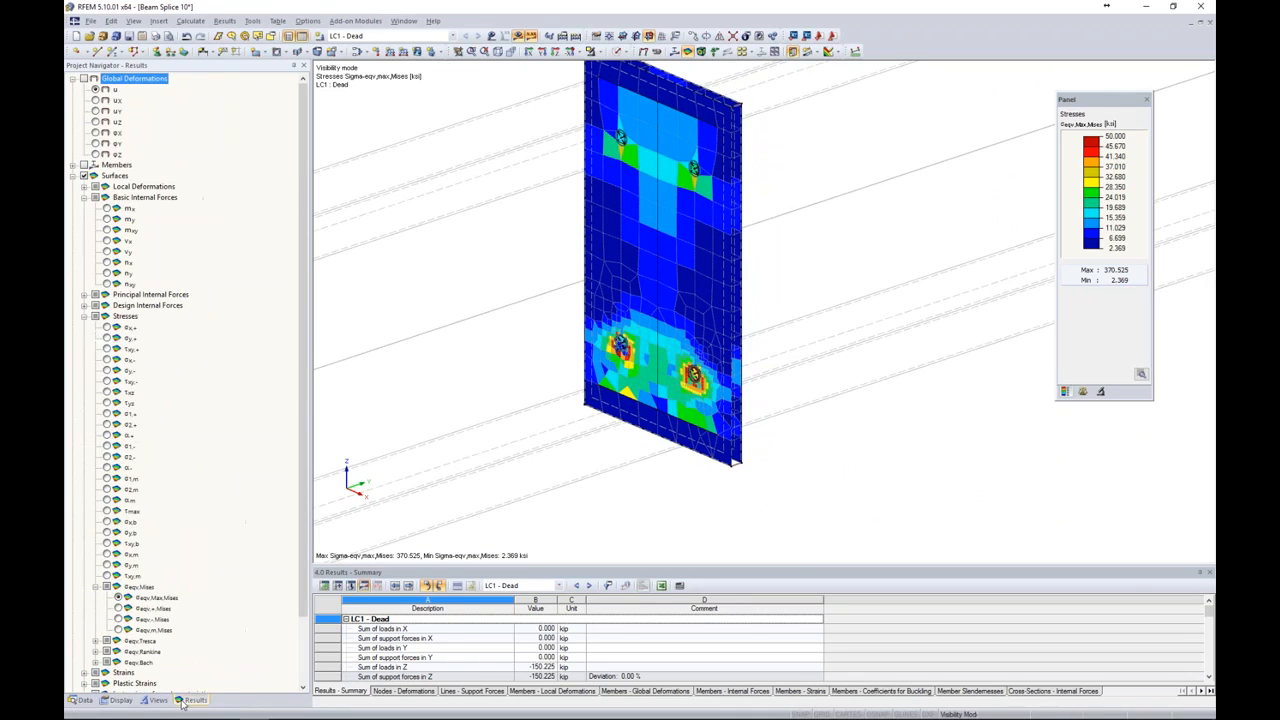
click(84, 176)
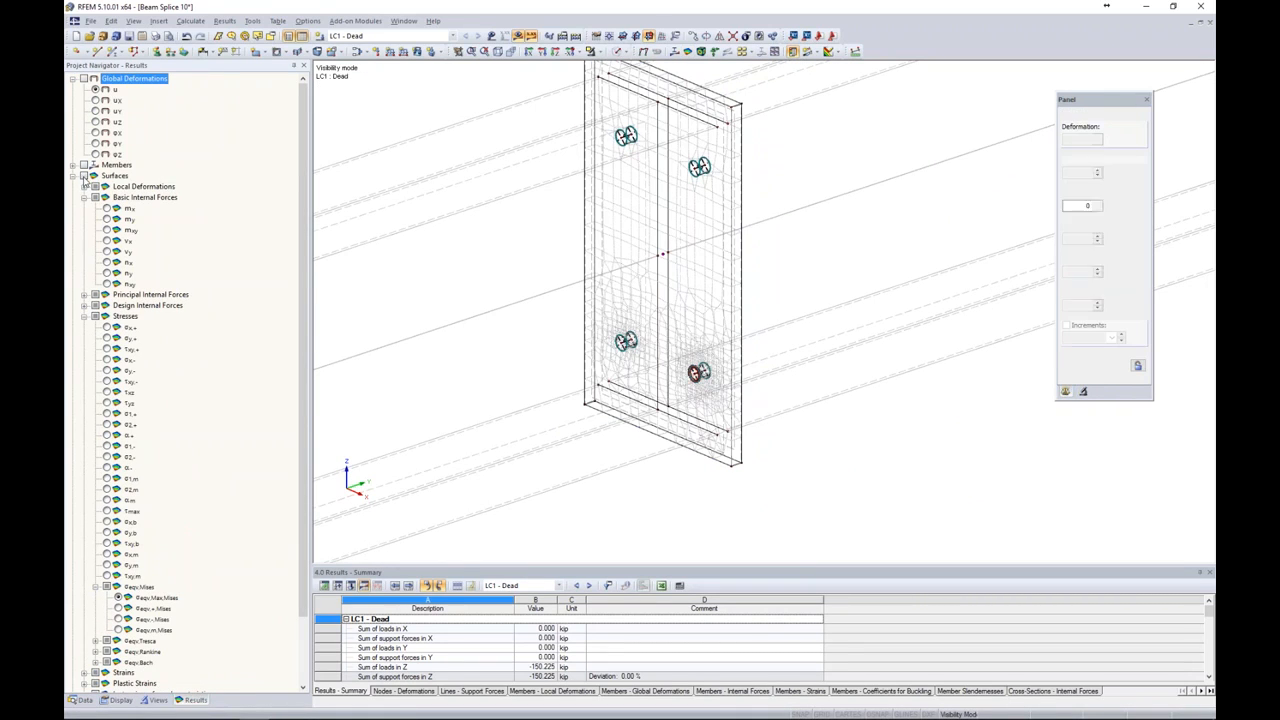
click(84, 165)
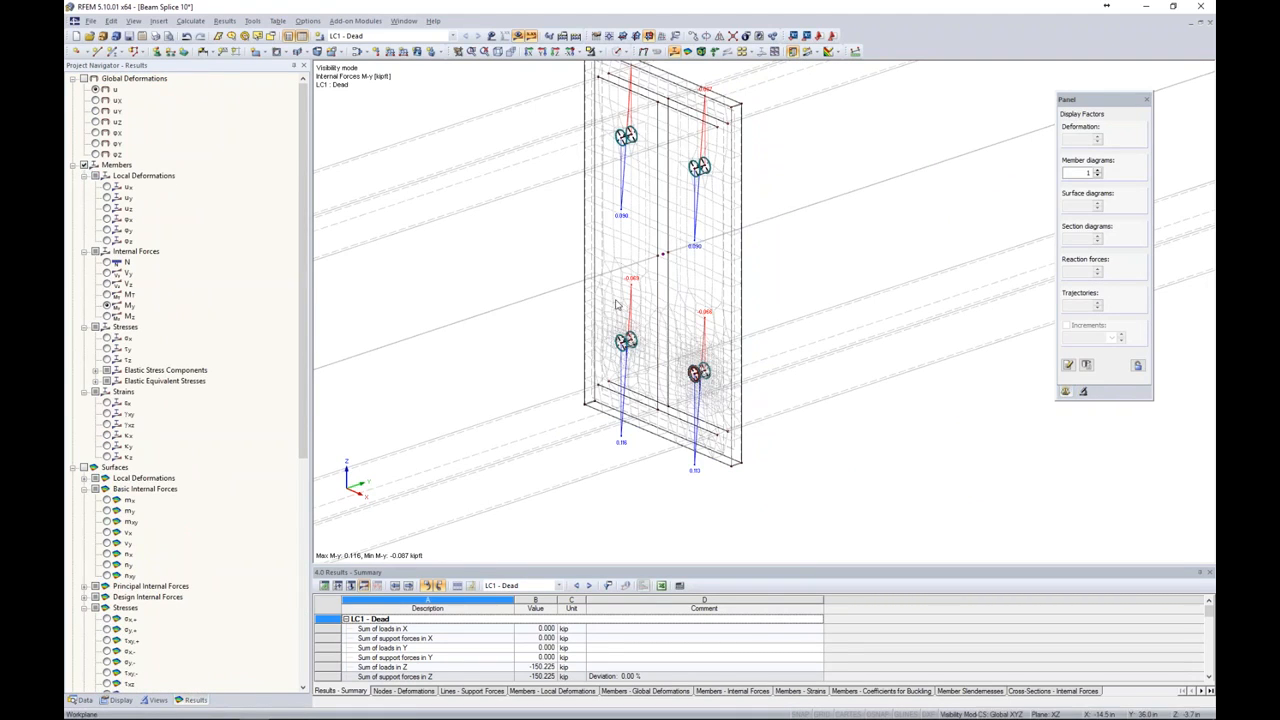
middle_drag(803, 306, 862, 331)
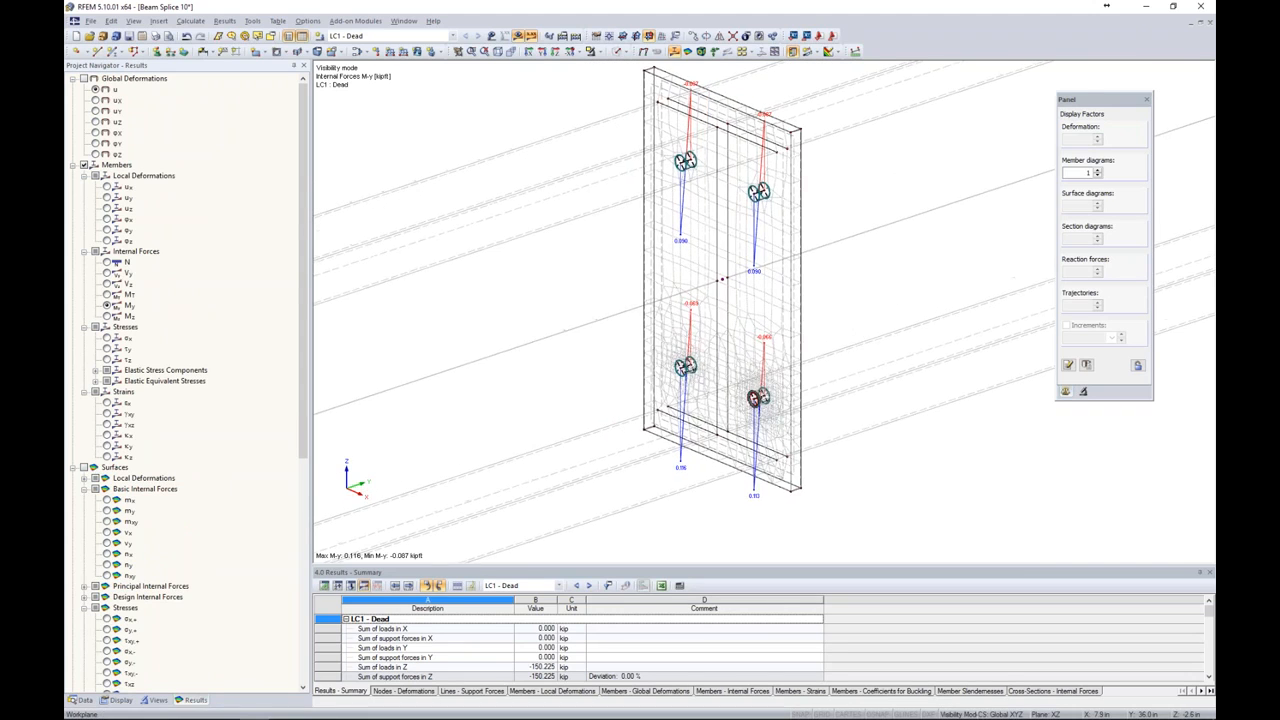
ctrl+middle_drag(768, 402, 737, 403)
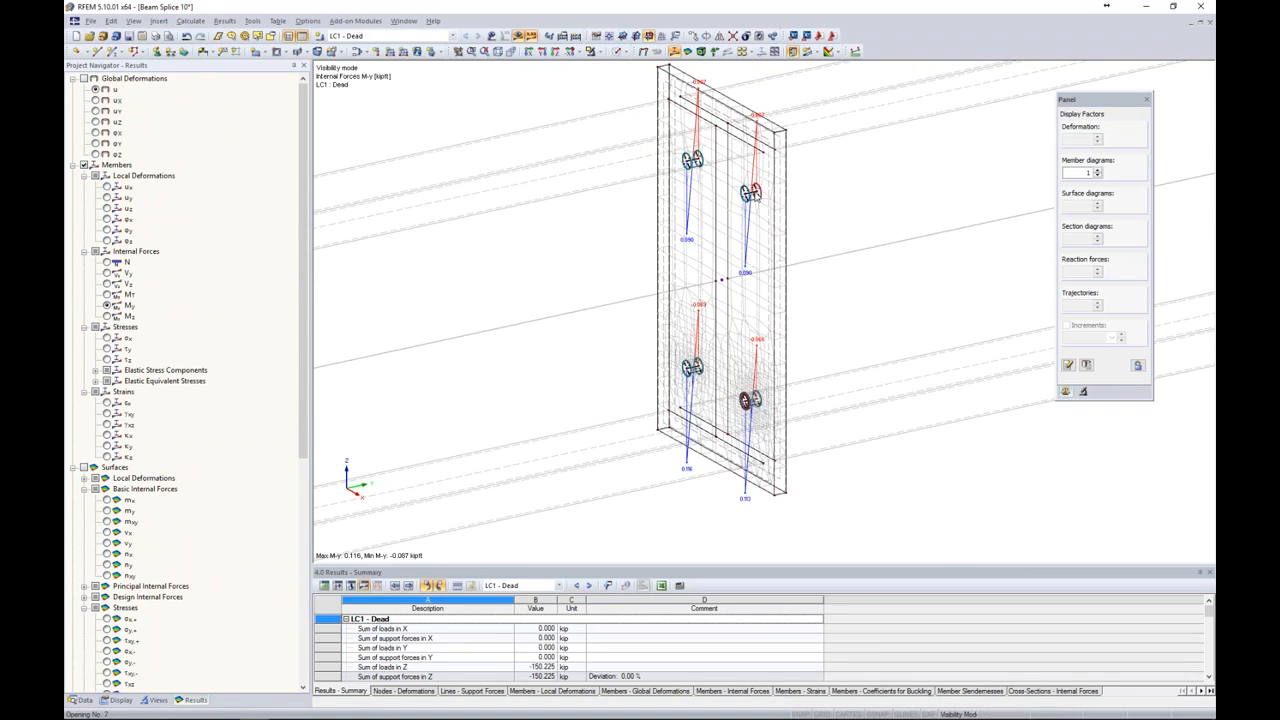
- View the bolts' axial force N, then their shear forces V-y and V-z
click(107, 262)
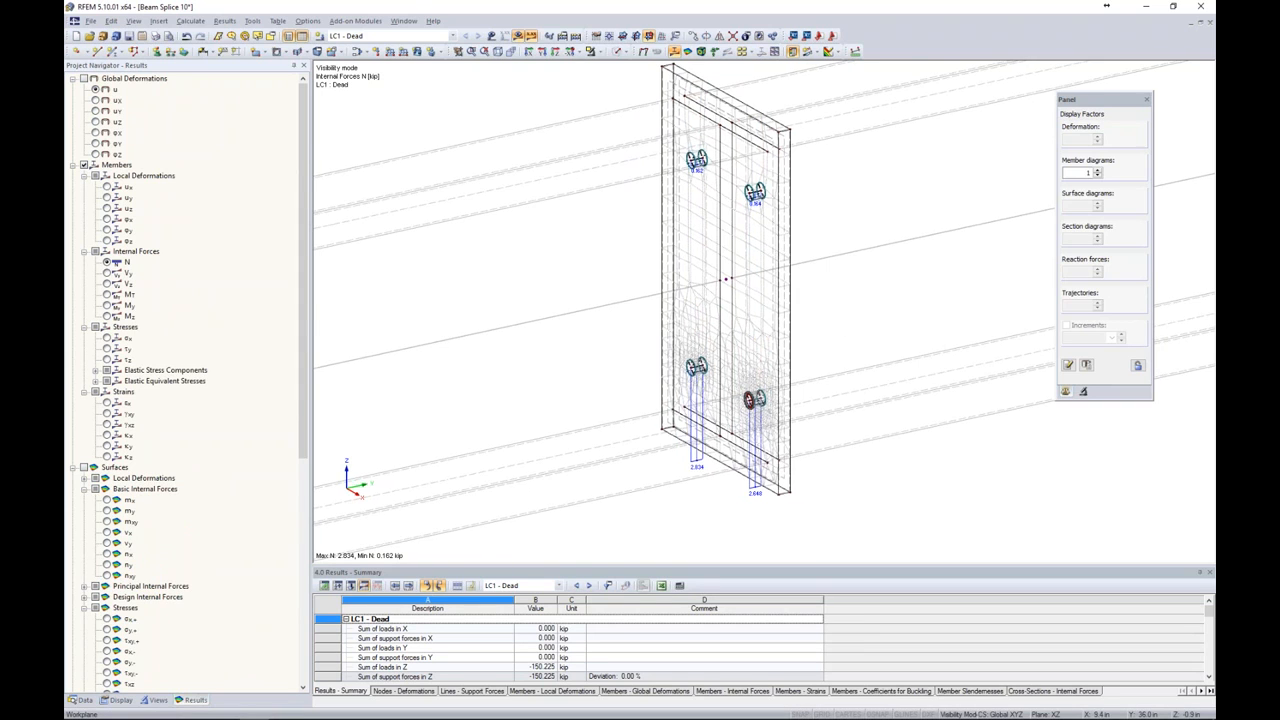
middle_drag(734, 390, 766, 346)
scroll(769, 351, up, 2)
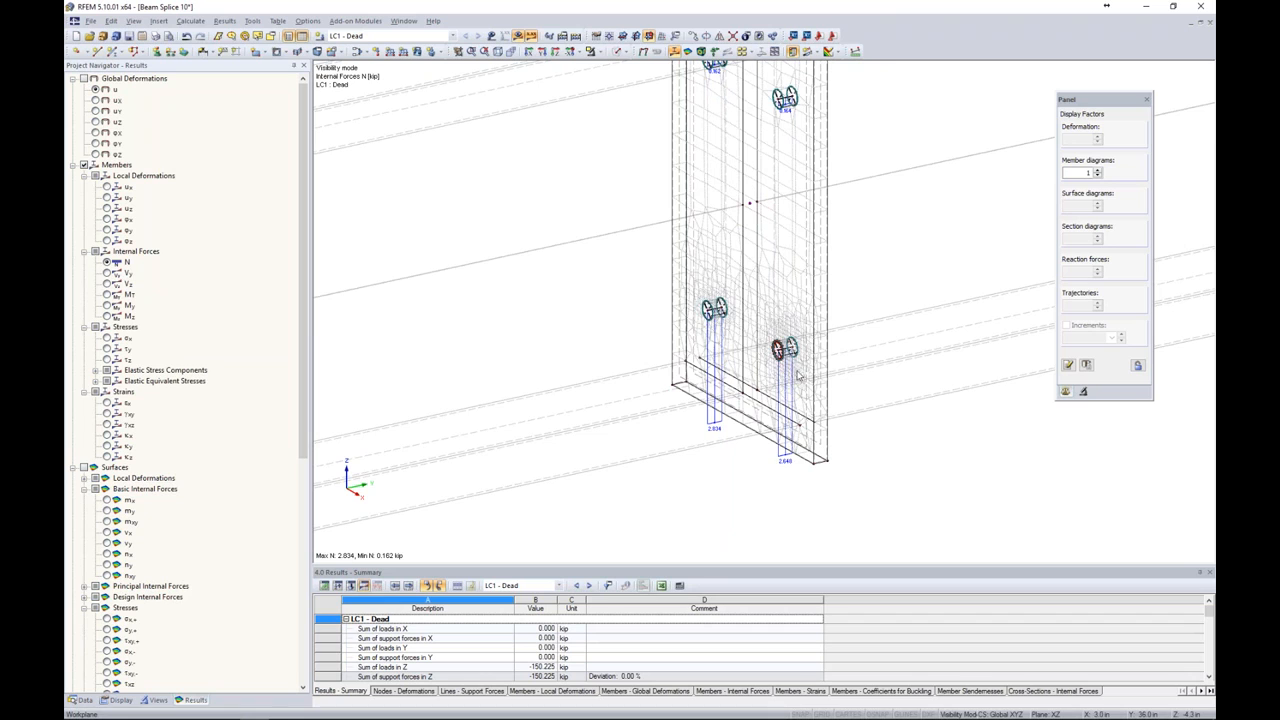
click(107, 273)
click(107, 284)
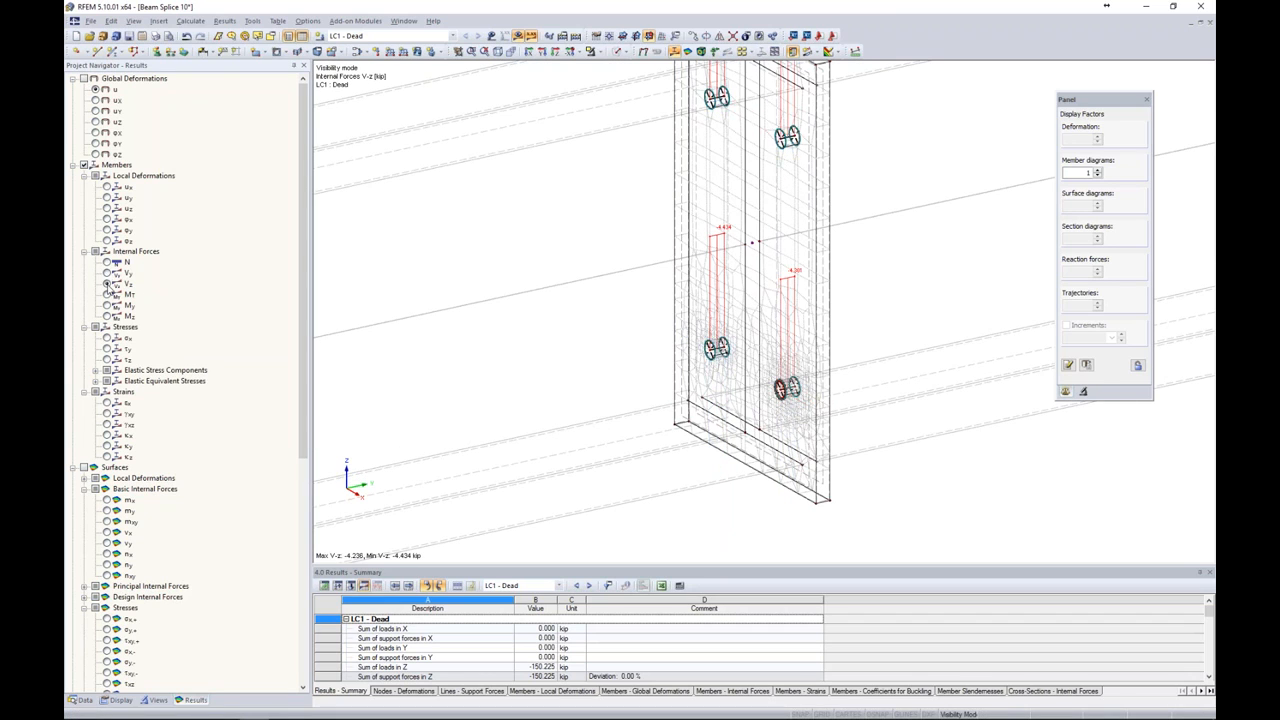
- Open the result diagram for one of the lower bolts, add its axial force N to V-z, and review it
scroll(785, 398, up, 10)
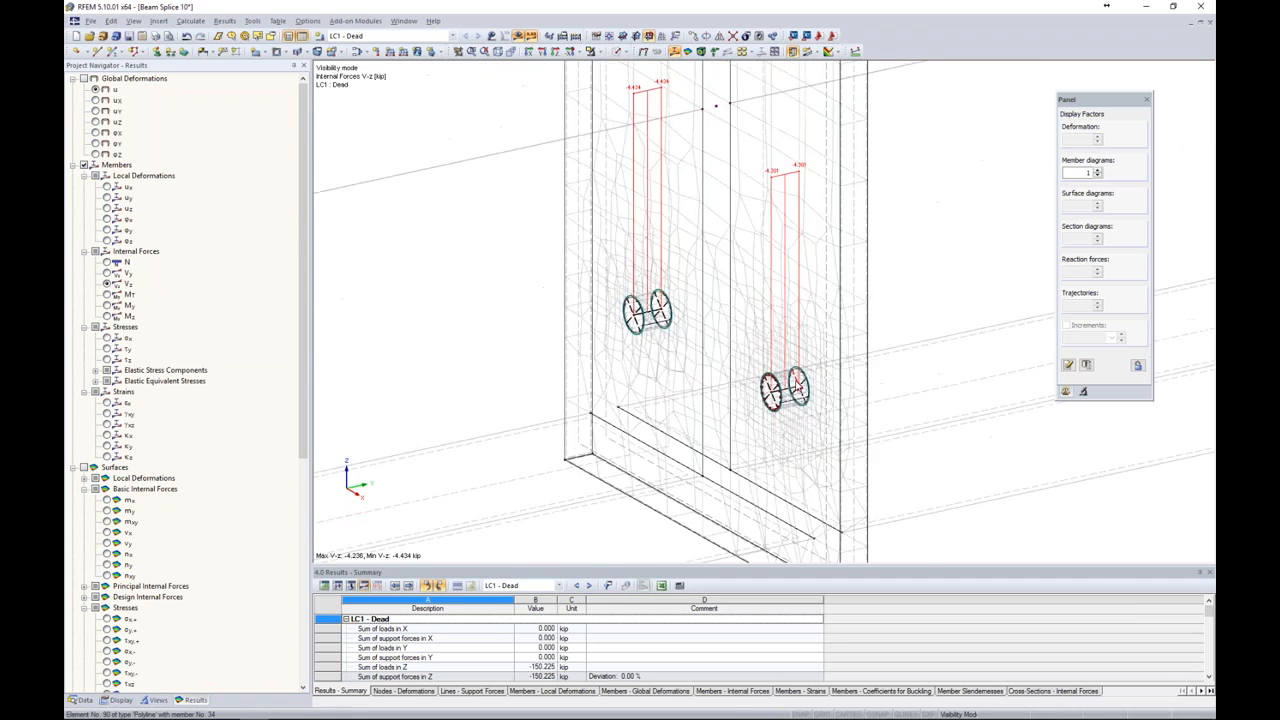
right_click(785, 398)
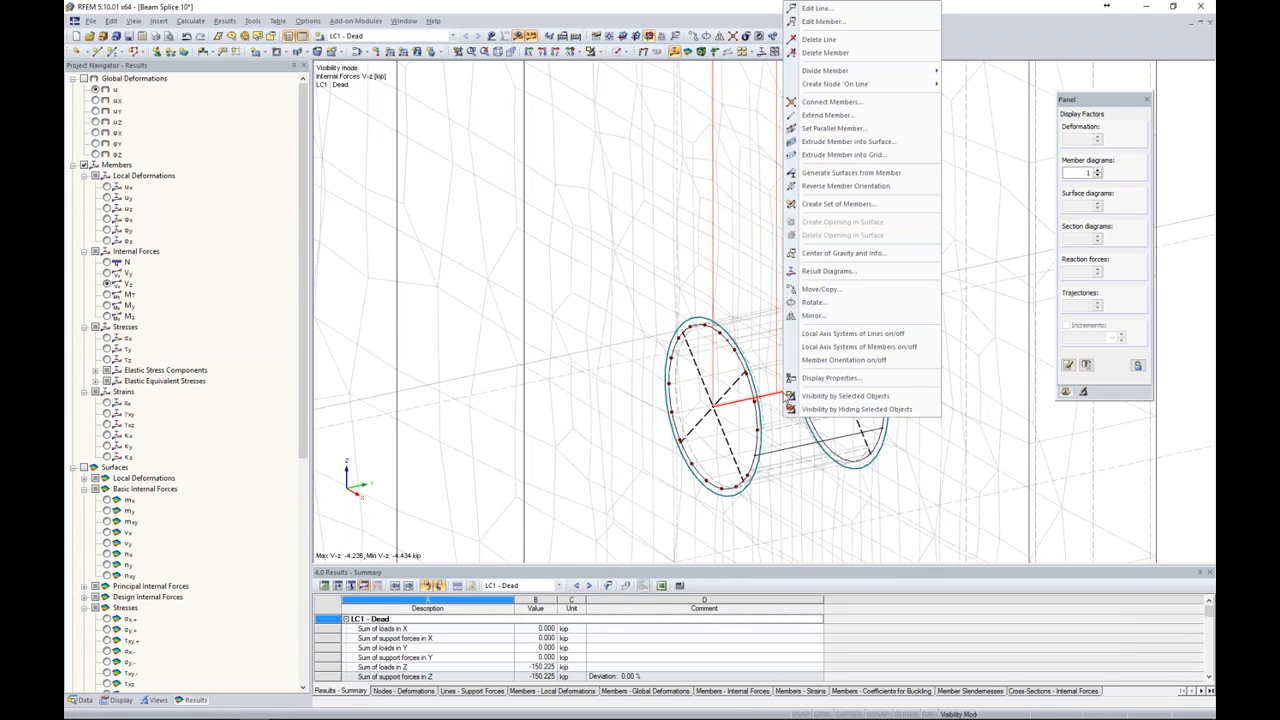
click(812, 290)
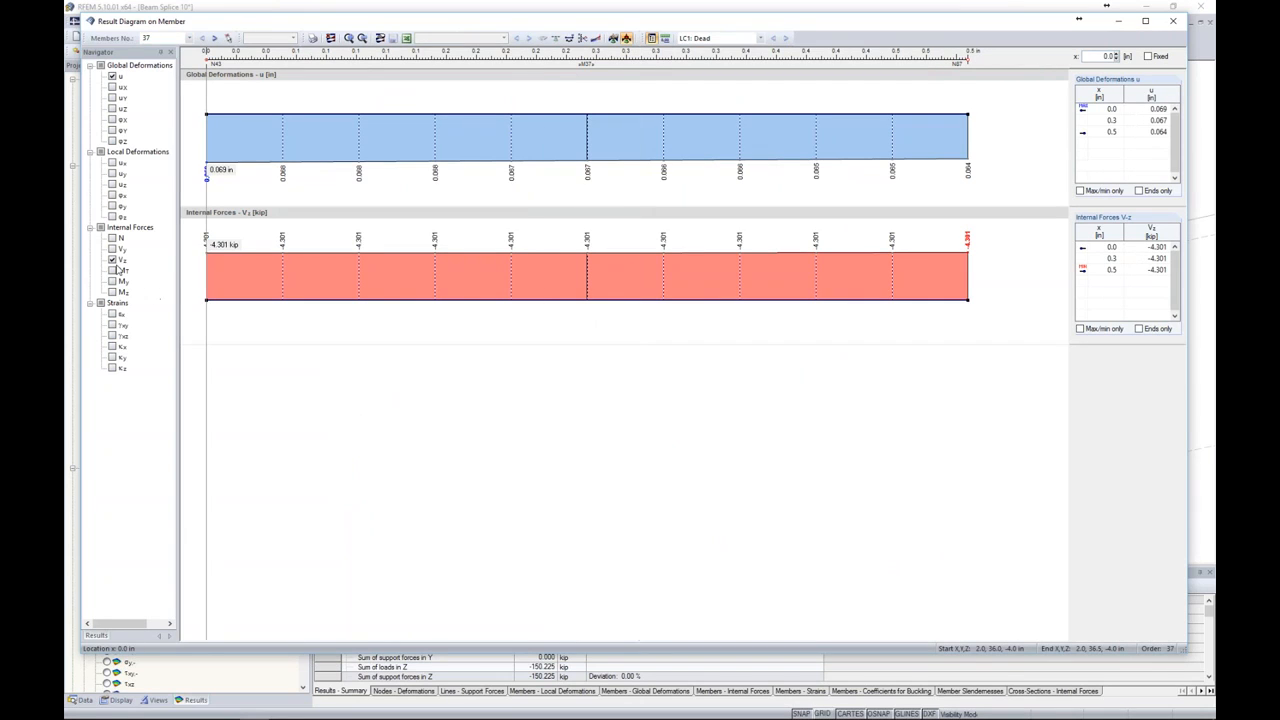
click(112, 238)
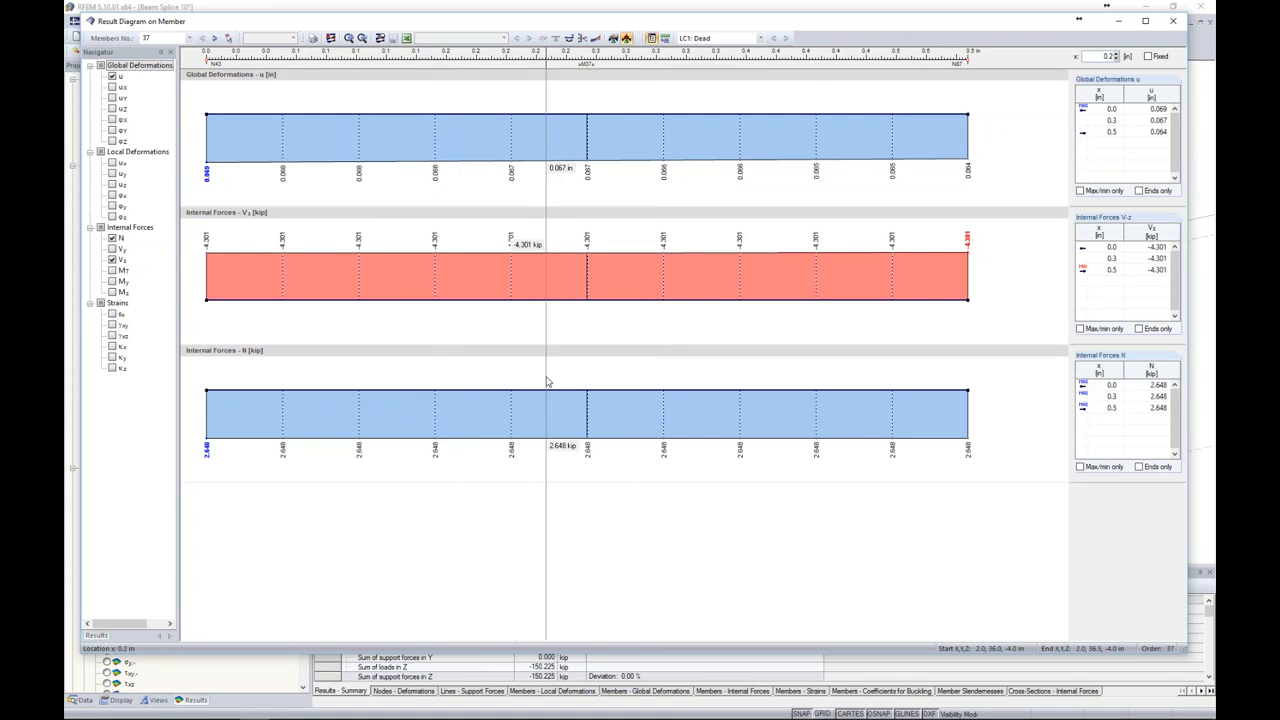
click(1173, 22)
- Switch to the Beam to Column Bolted model and examine its beam, column, loading and bolted end-plate connection
scroll(912, 278, down, 1)
scroll(912, 278, down, 6)
scroll(912, 278, down, 4)
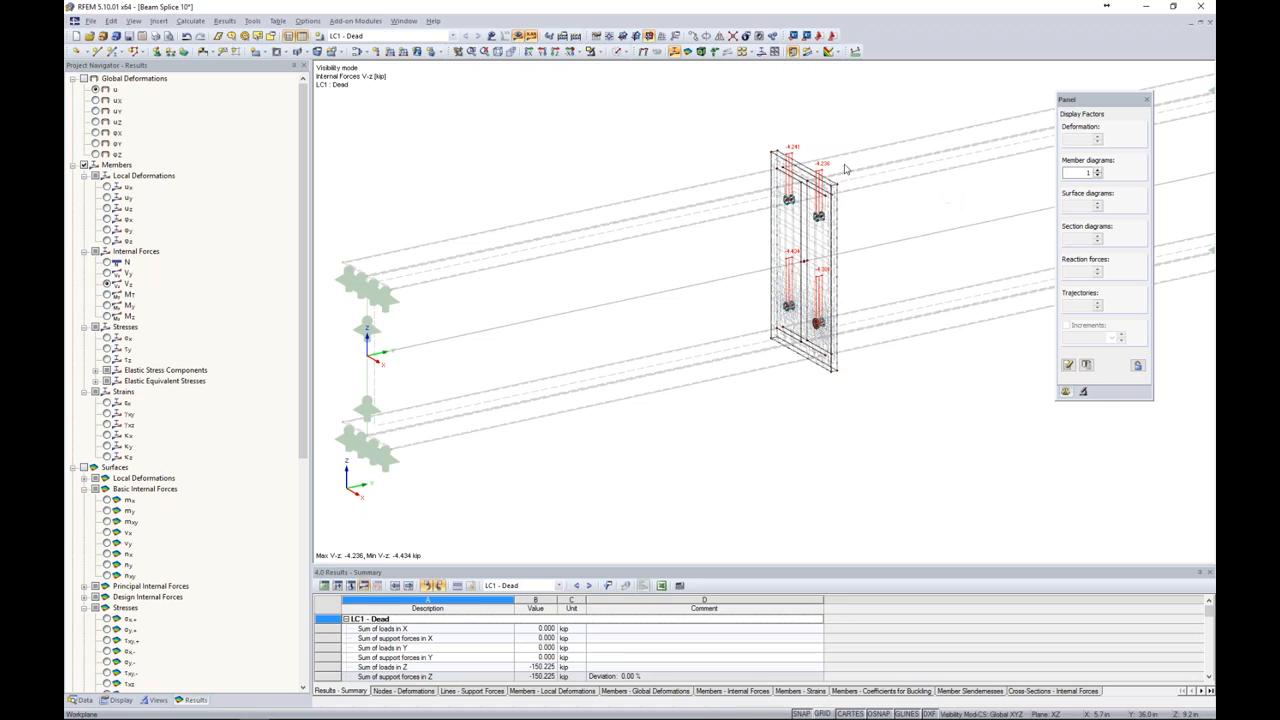
click(404, 20)
click(489, 190)
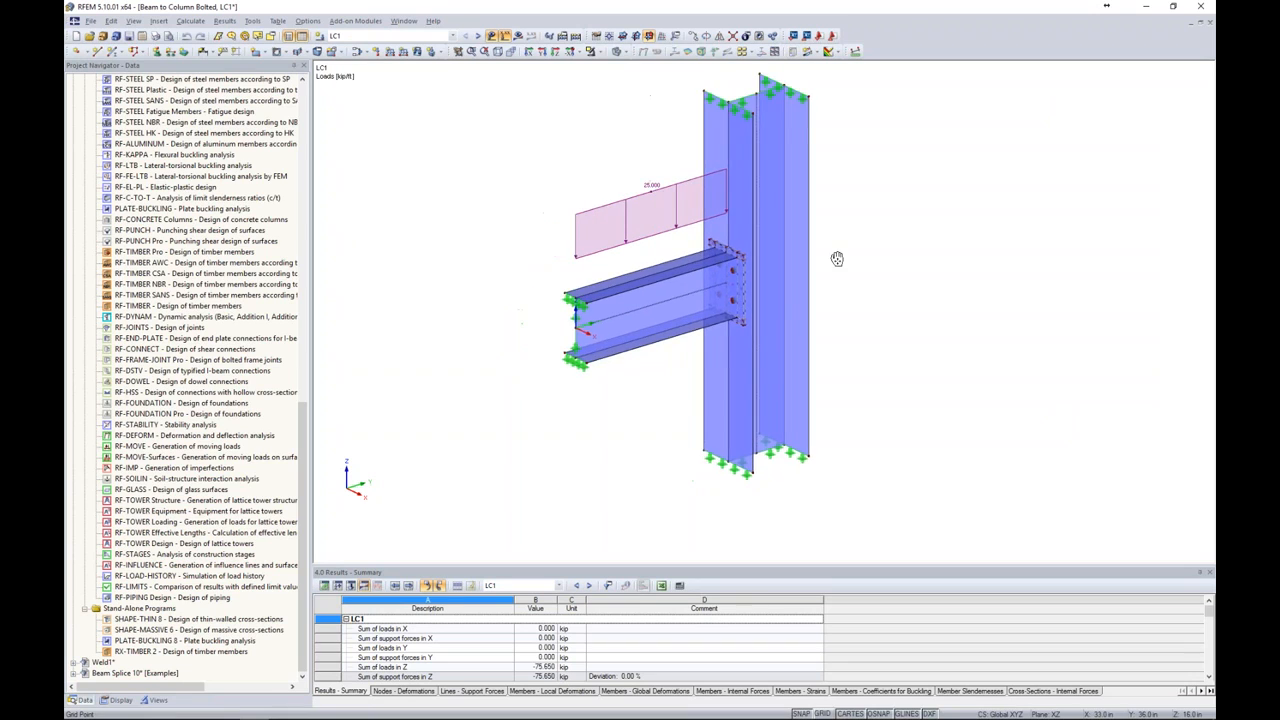
scroll(705, 282, up, 2)
scroll(705, 276, up, 1)
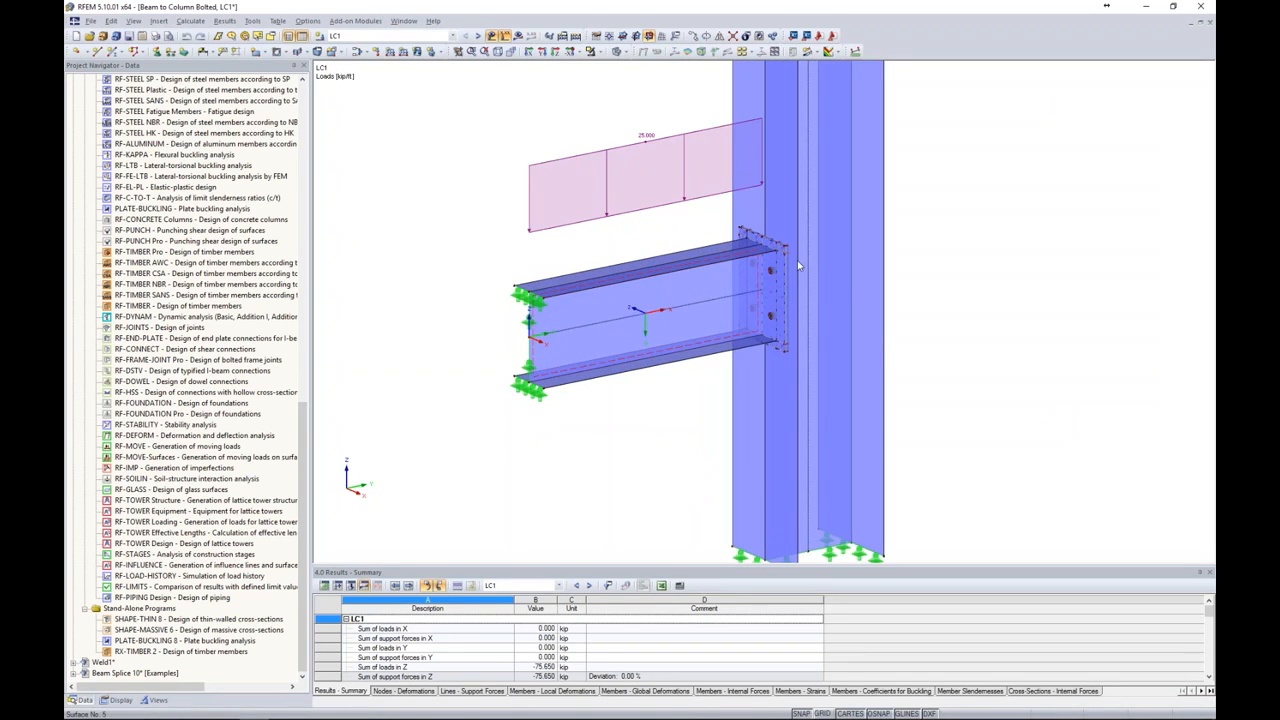
ctrl+middle_drag(927, 287, 922, 328)
scroll(943, 280, down, 1)
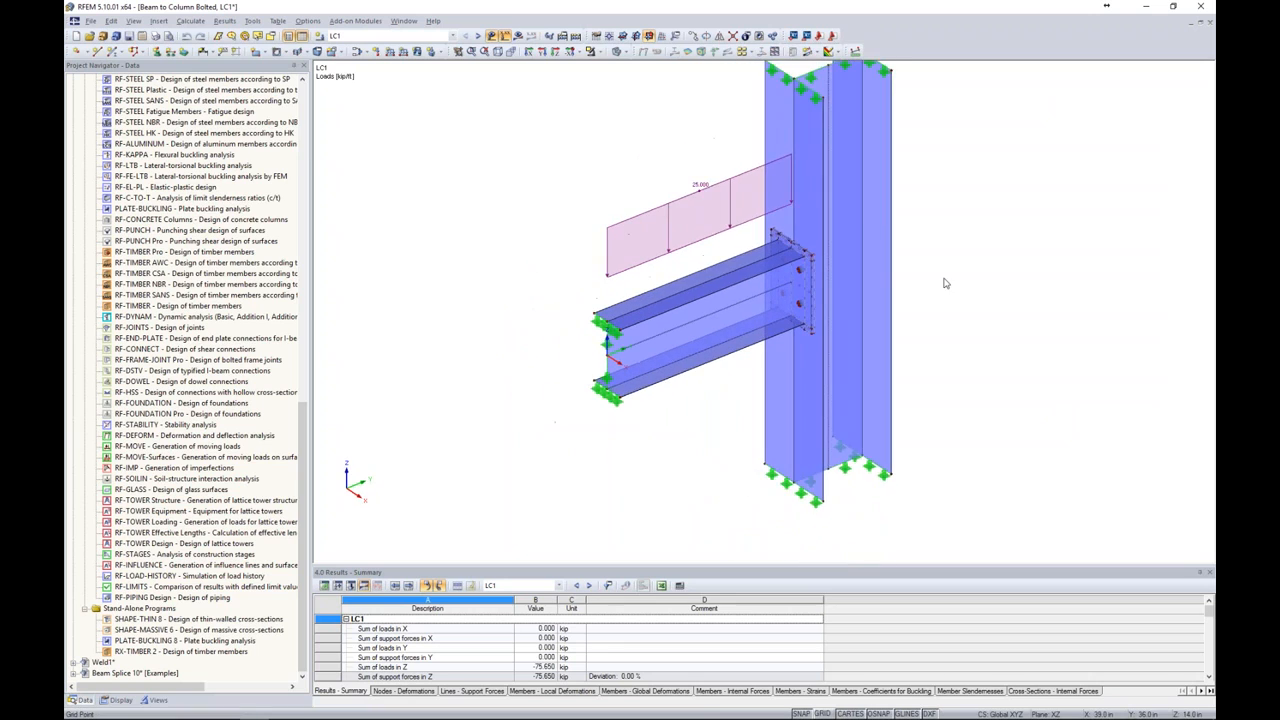
middle_drag(943, 280, 887, 346)
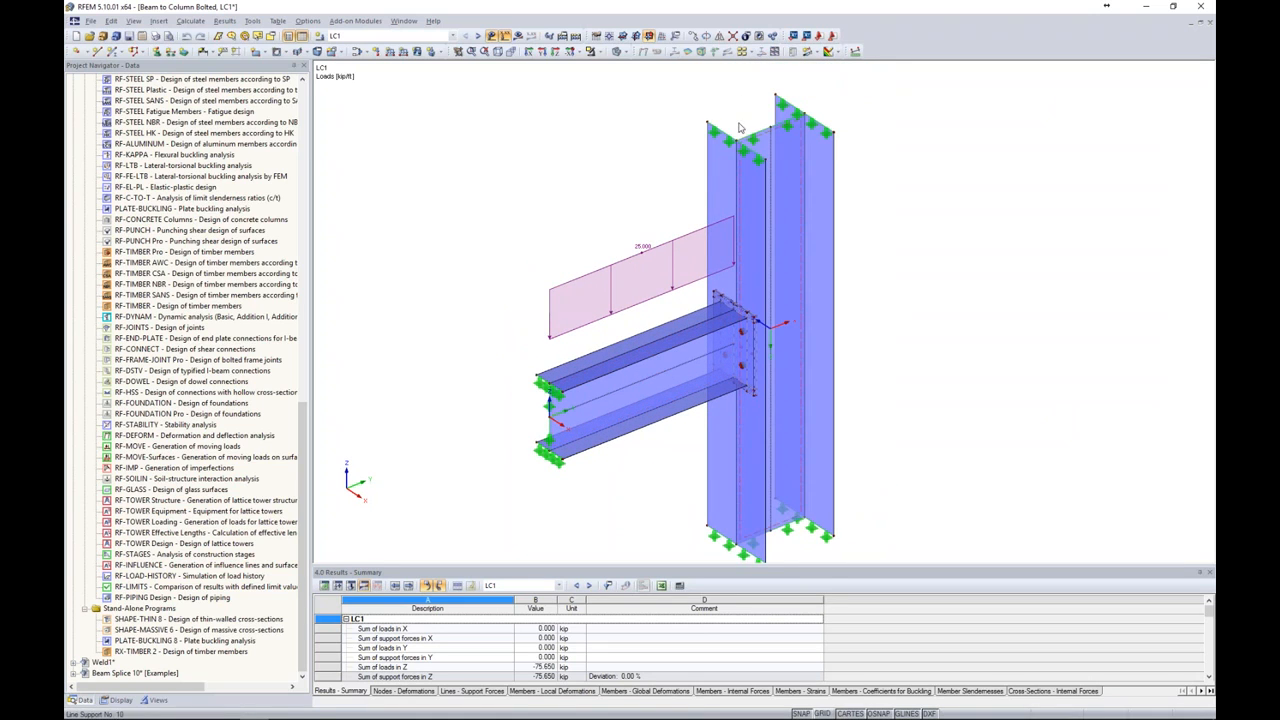
- Turn off the load display and isolate the end-plate connection objects with Visibility by Selected Objects
mouse_move(889, 284)
ctrl+middle_down()
mouse_move(934, 292)
mouse_move(893, 325)
mouse_move(891, 299)
ctrl+middle_up()
scroll(891, 299, up, 1)
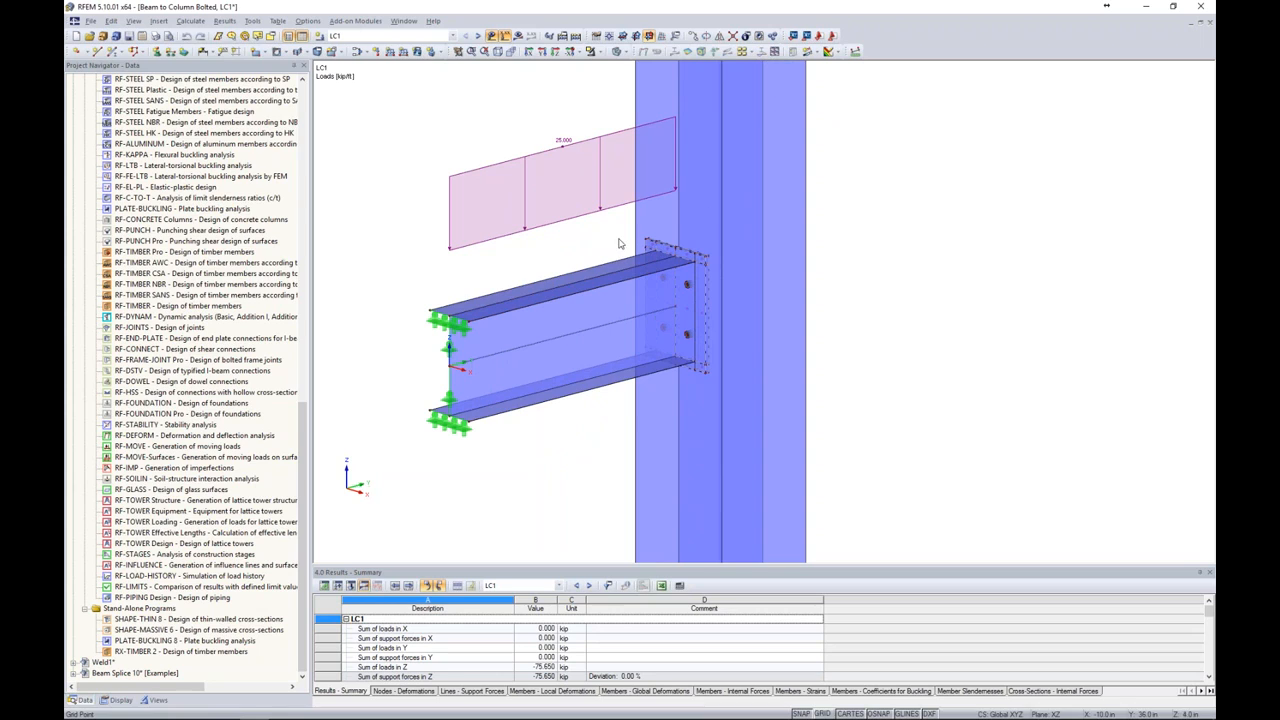
drag(619, 229, 874, 424)
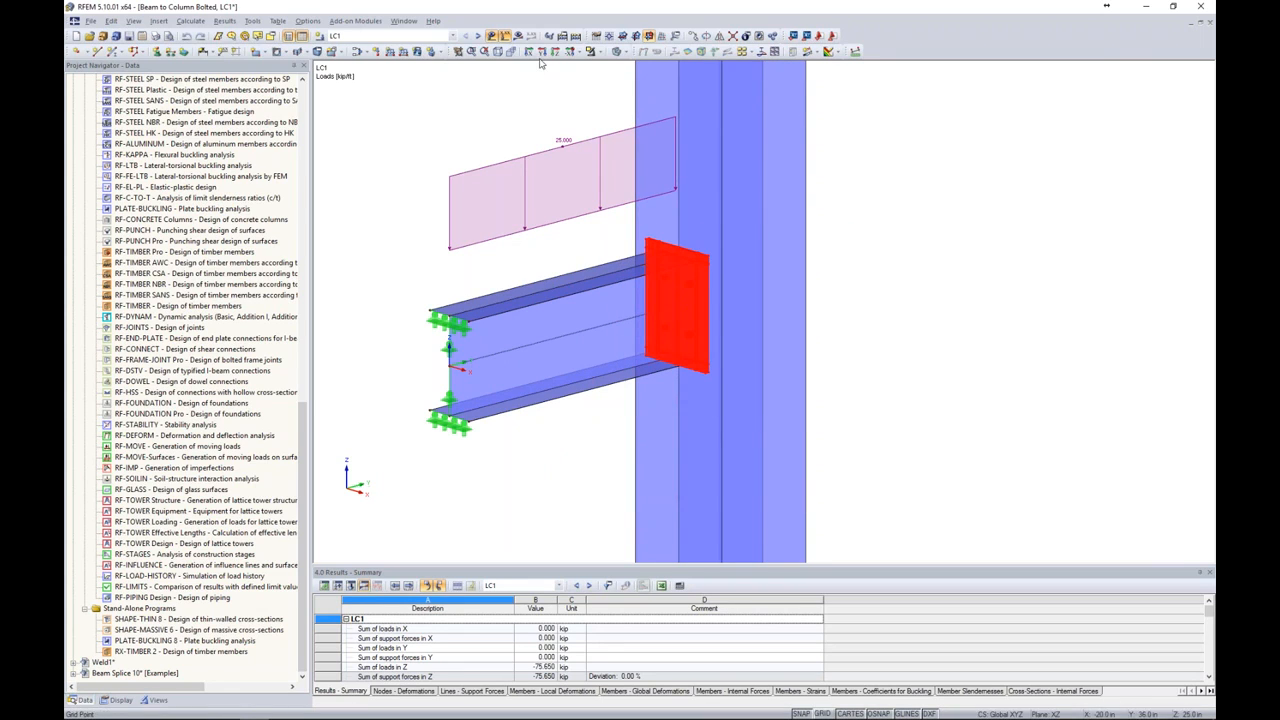
click(492, 37)
click(600, 52)
click(640, 65)
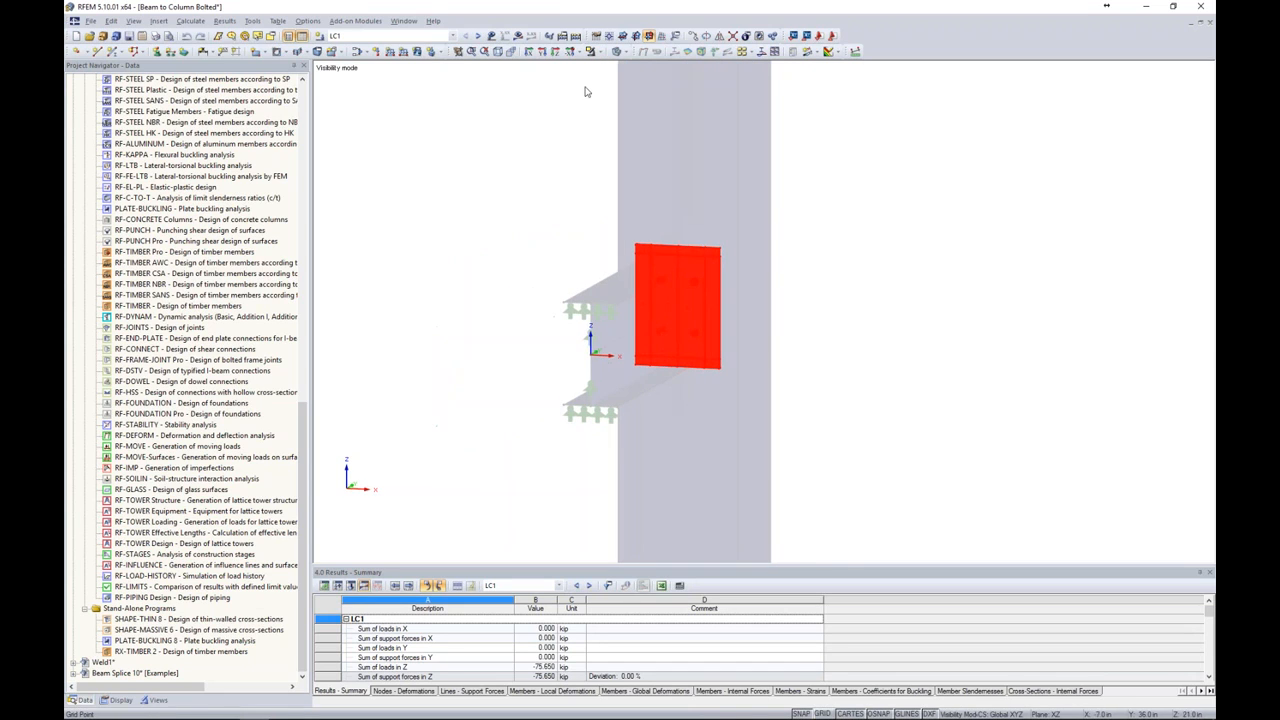
- Display the isolated end plate as a wireframe, view it in the Y direction, and clear the selection
click(624, 52)
click(629, 66)
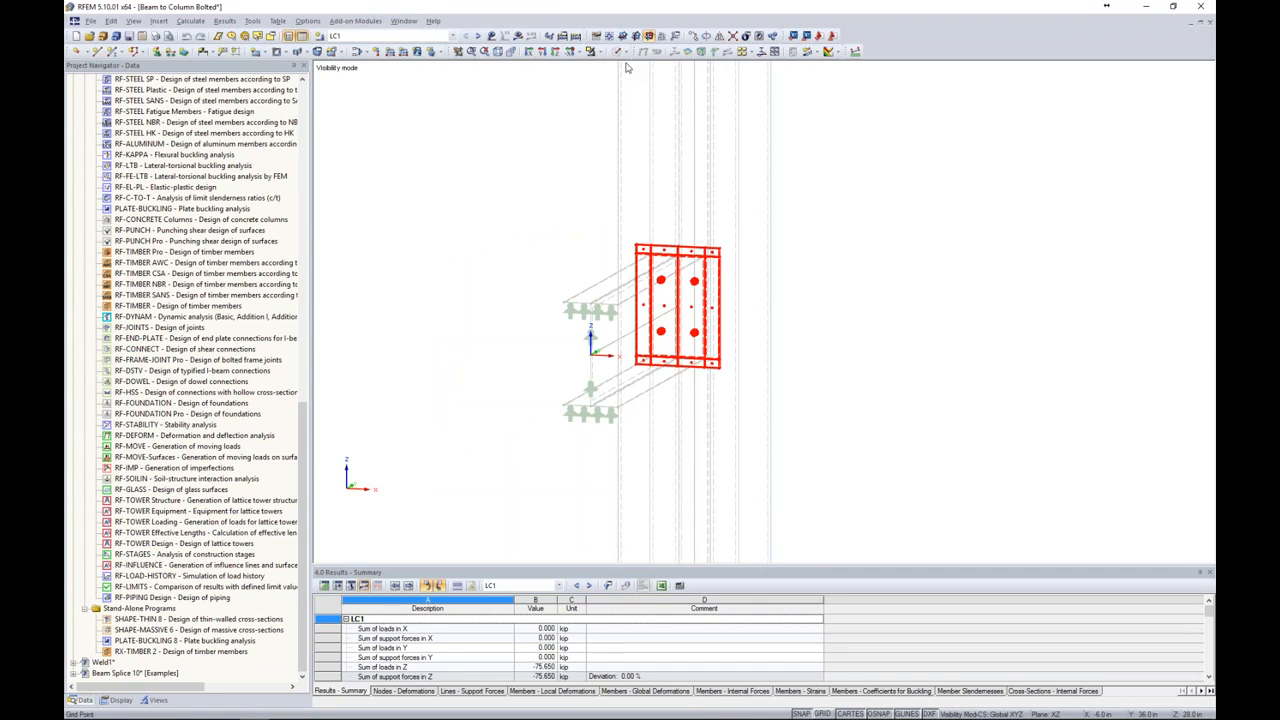
click(541, 53)
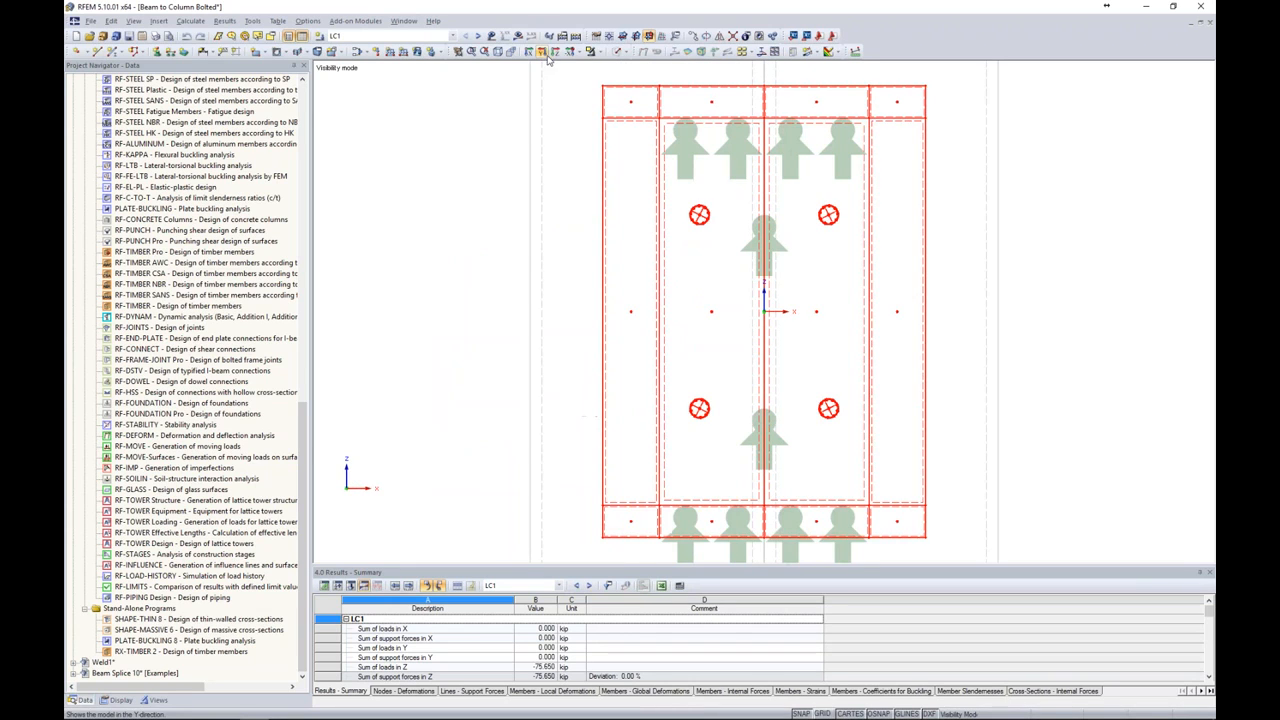
click(1013, 306)
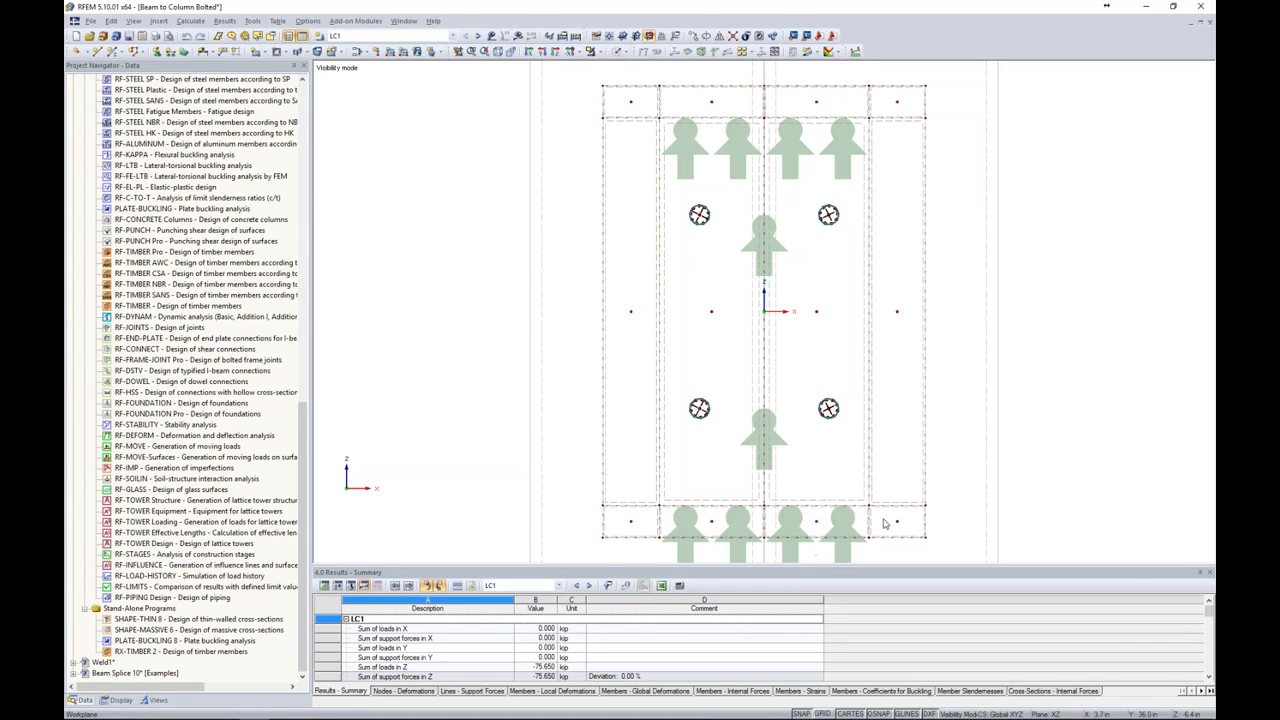
- Review the general and contact settings of the first two contact solids along the end plate's upper edge
scroll(975, 320, down, 2)
ctrl+middle_drag(958, 310, 768, 373)
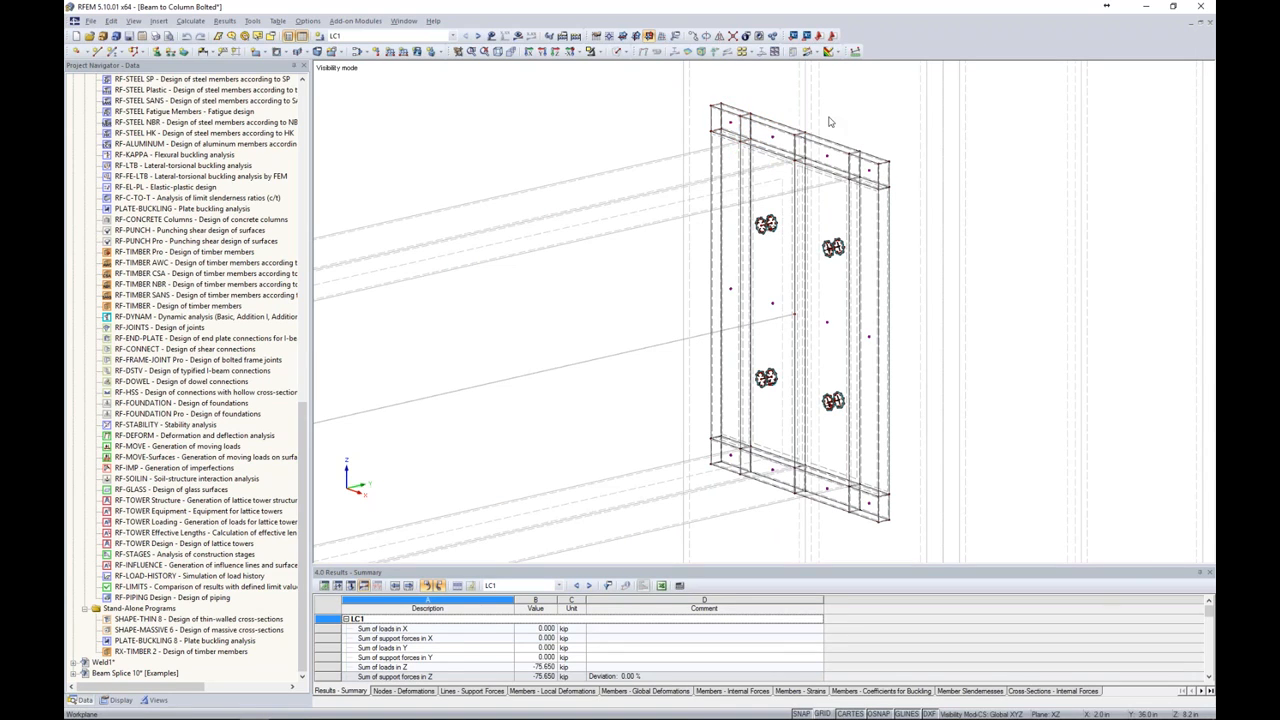
scroll(812, 121, up, 2)
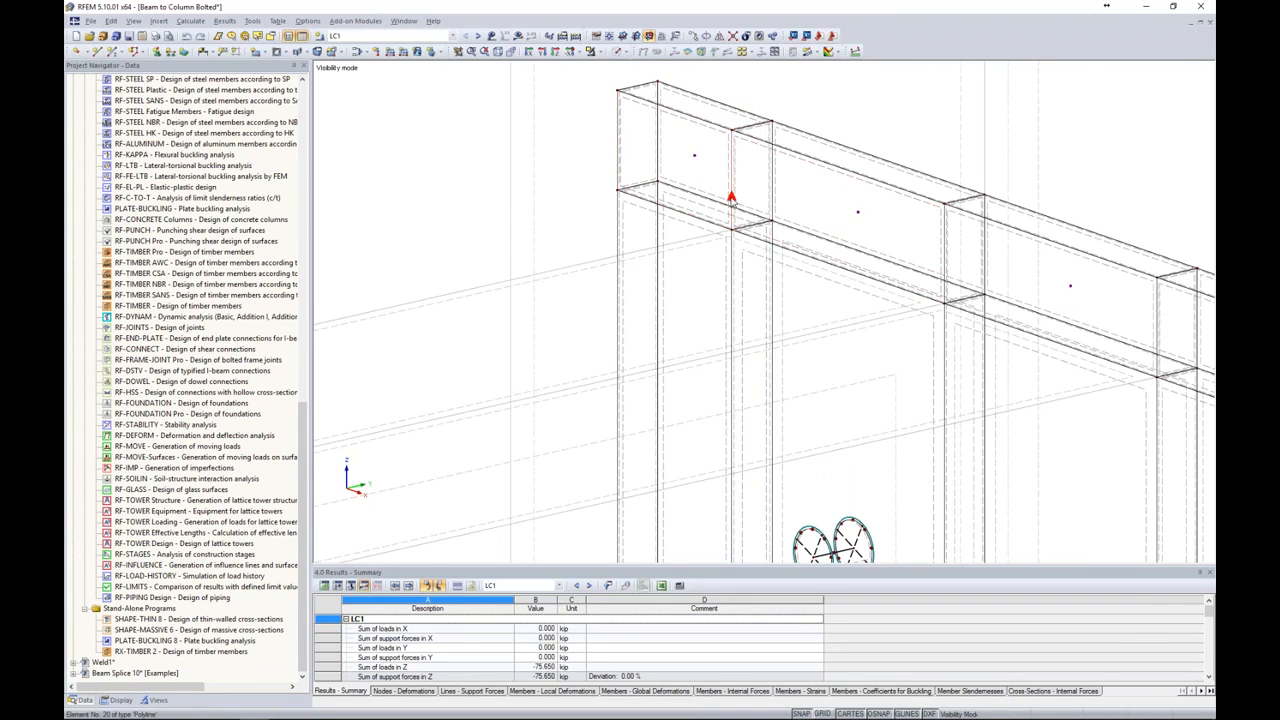
scroll(800, 248, down, 4)
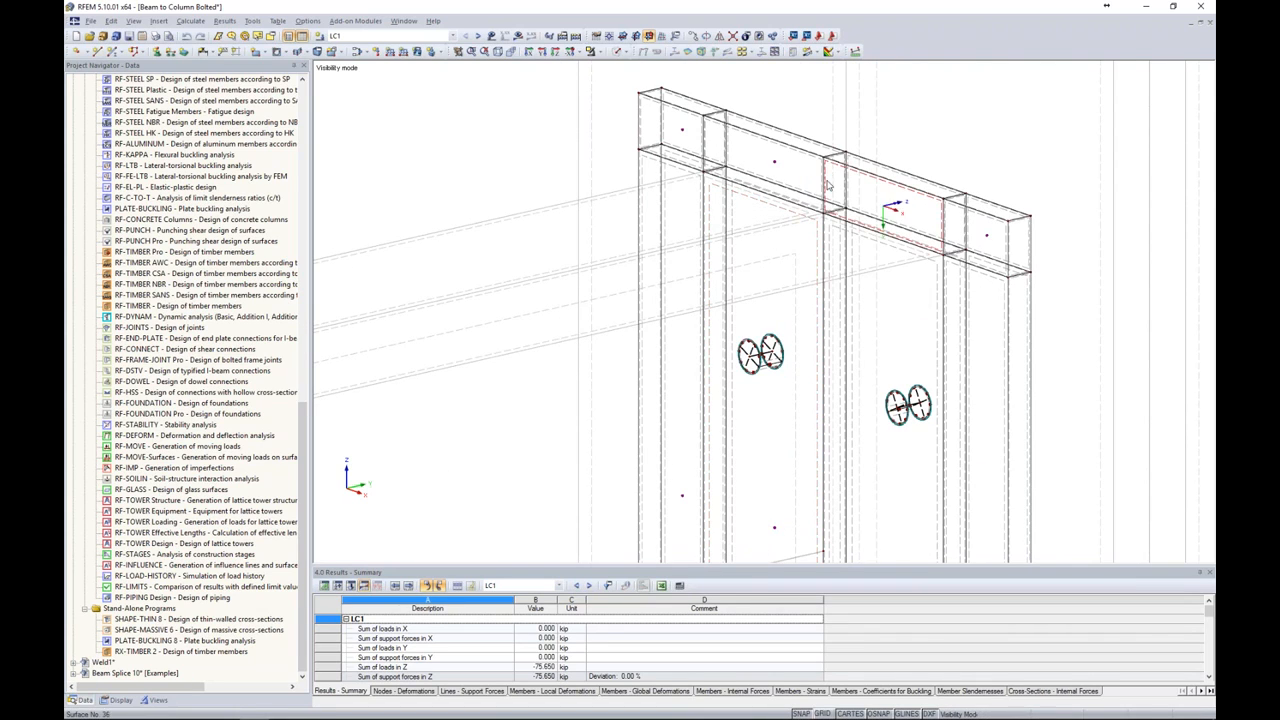
click(684, 131)
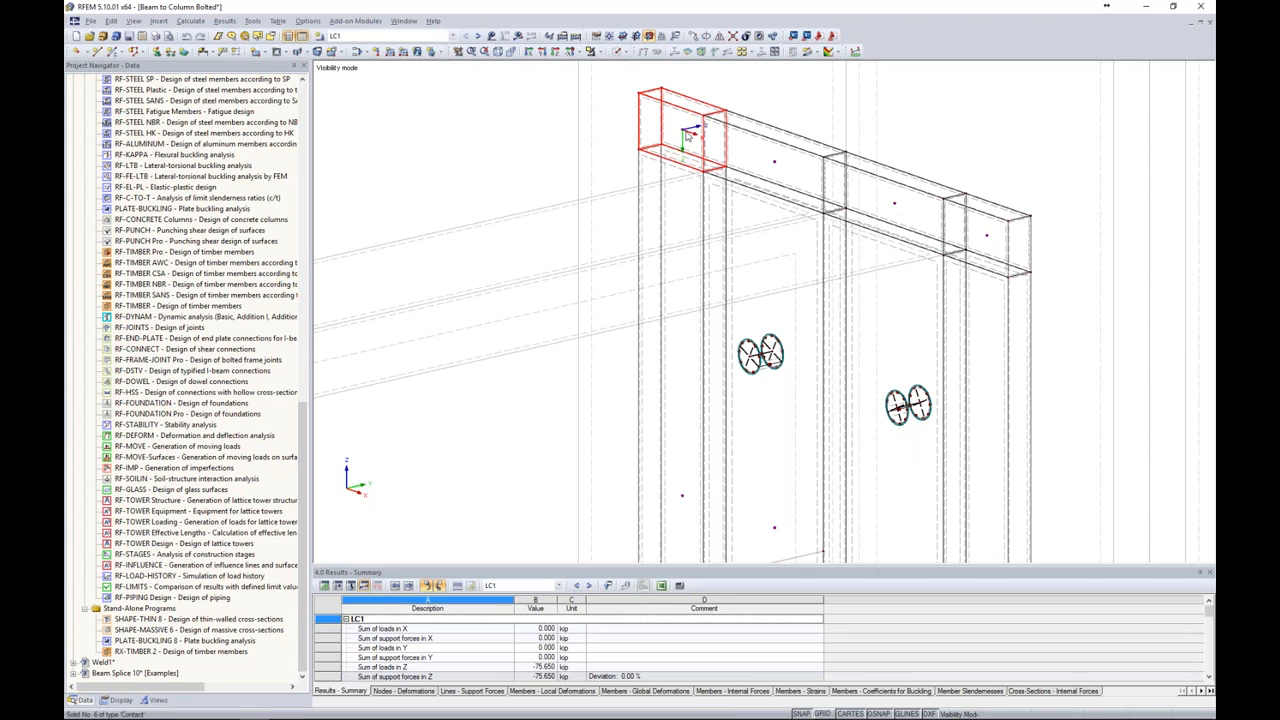
double_click(775, 168)
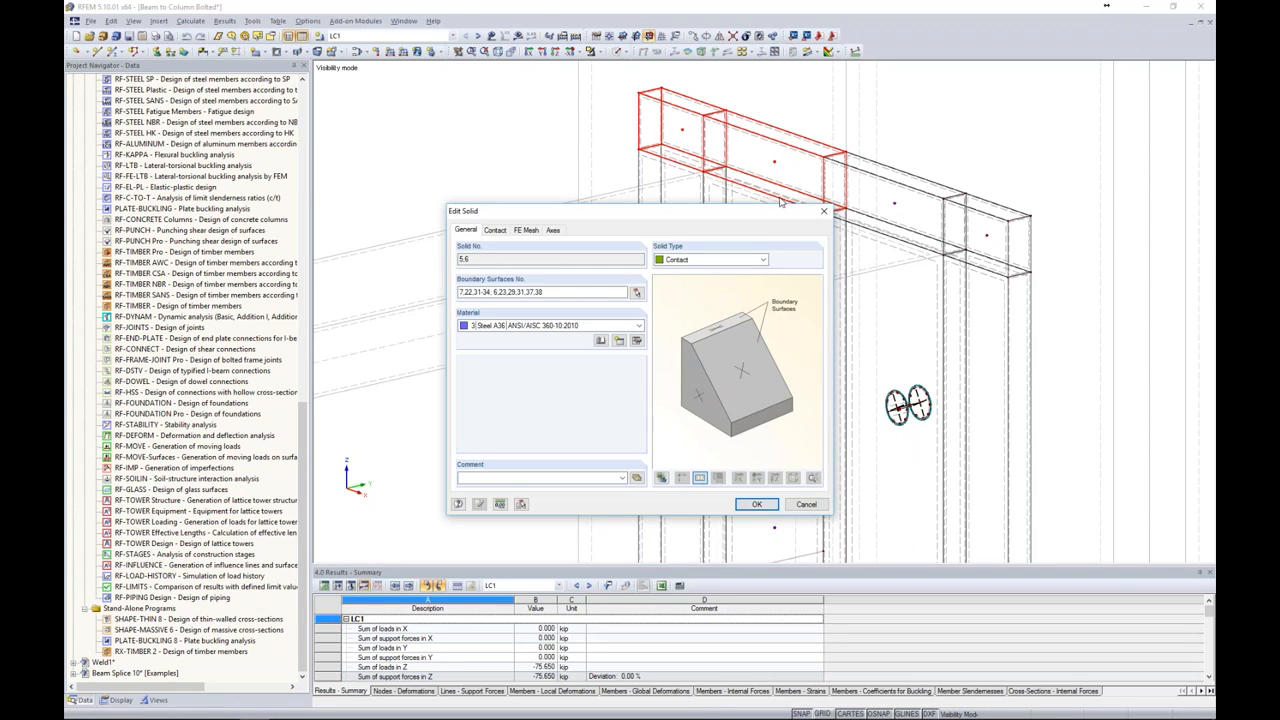
click(494, 230)
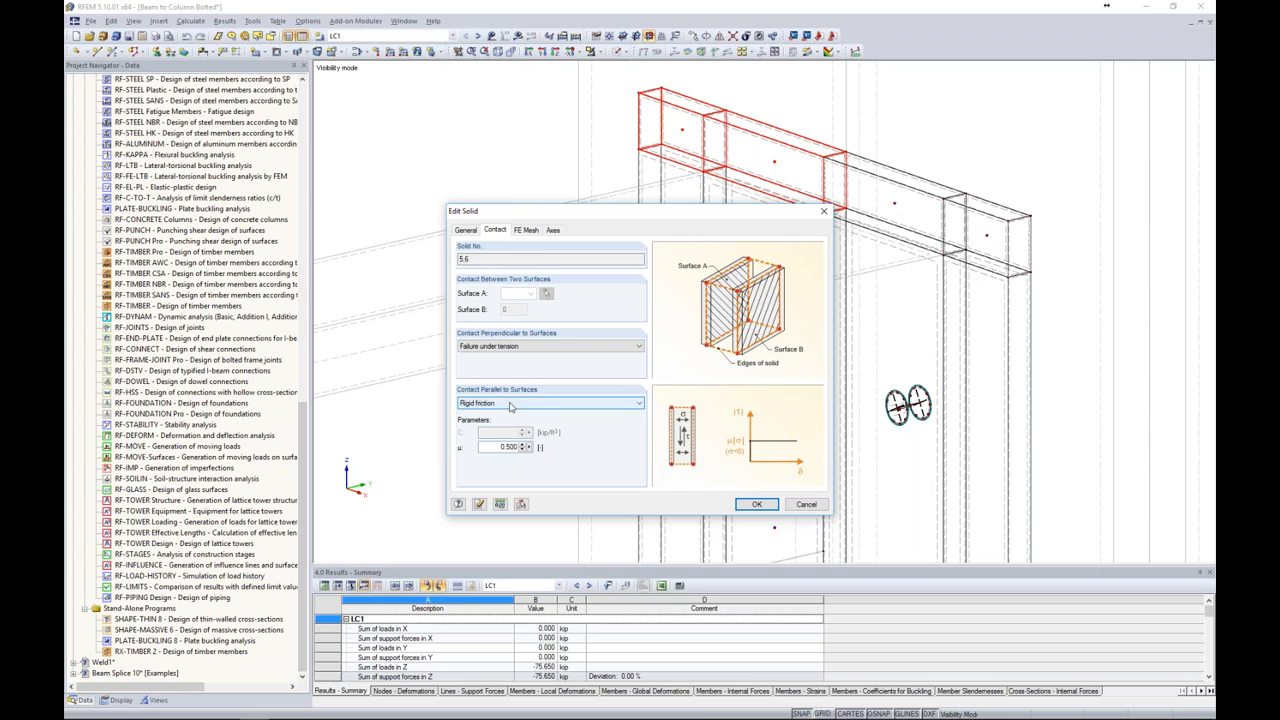
click(757, 504)
scroll(907, 324, down, 1)
scroll(907, 324, down, 2)
middle_drag(907, 324, 781, 185)
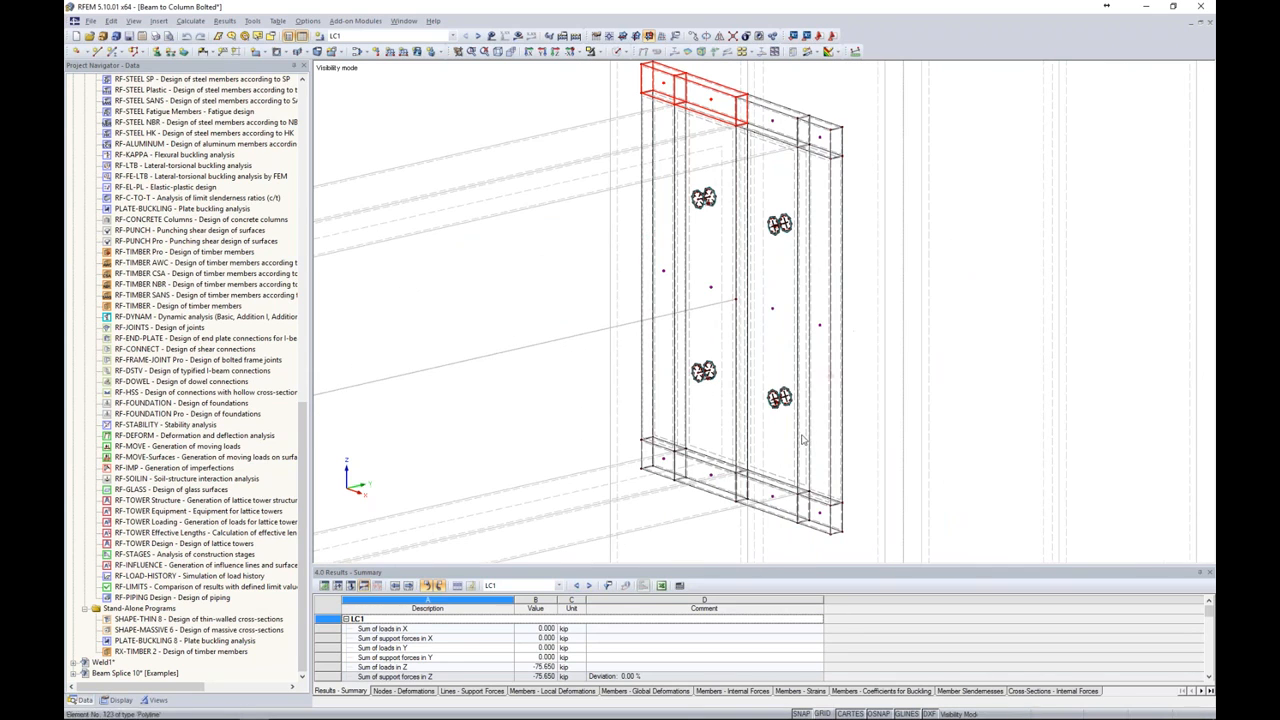
click(869, 386)
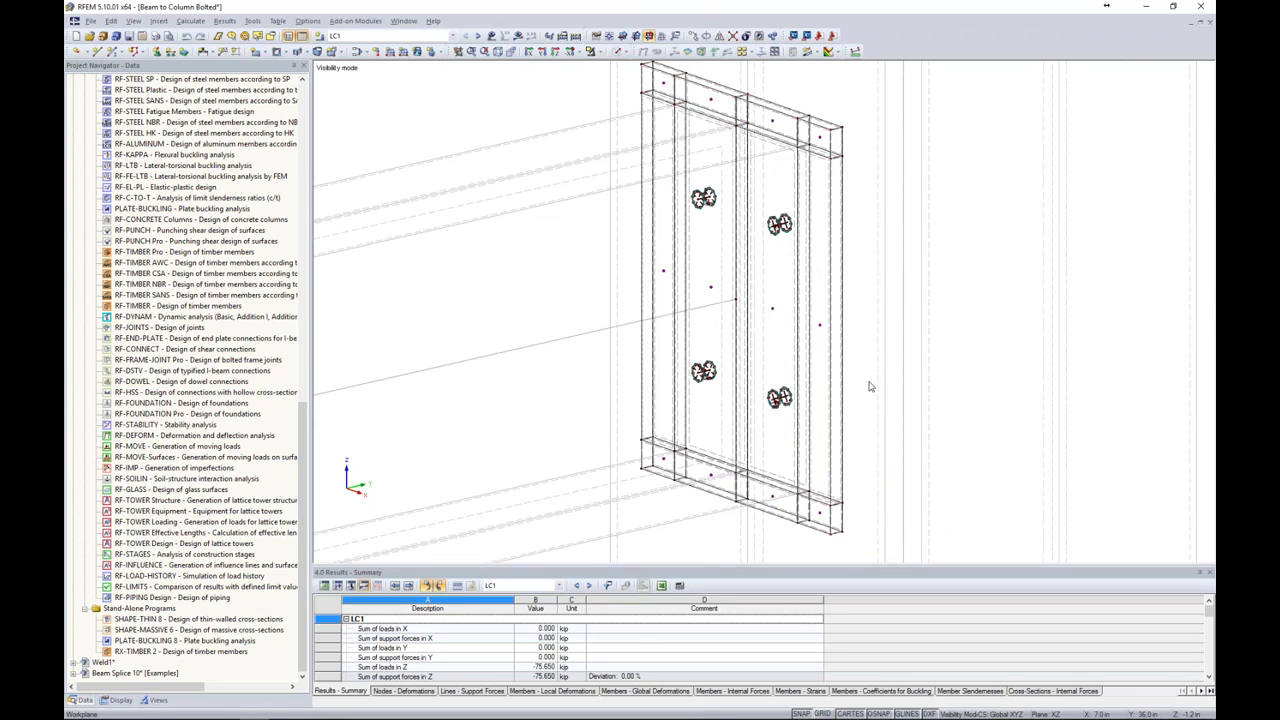
- Cancel visibility mode, then display the global deformation results together with the LC1 loads on the full model
scroll(869, 386, down, 3)
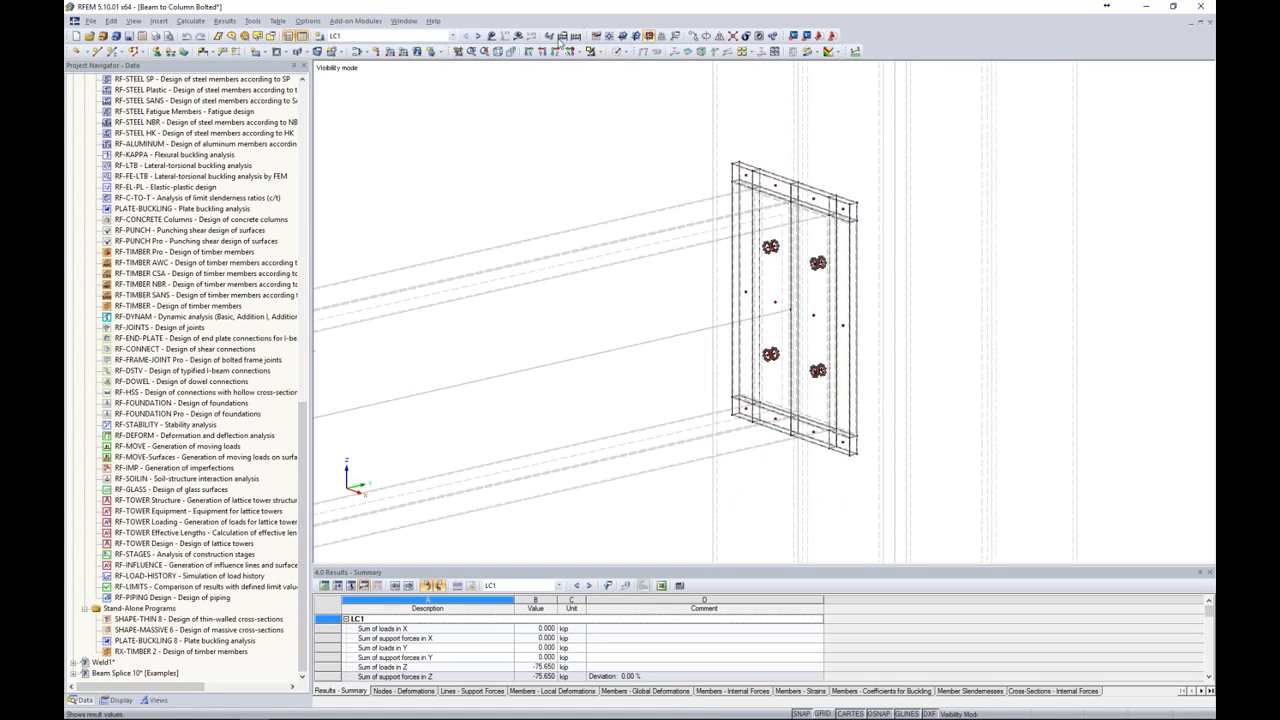
click(597, 51)
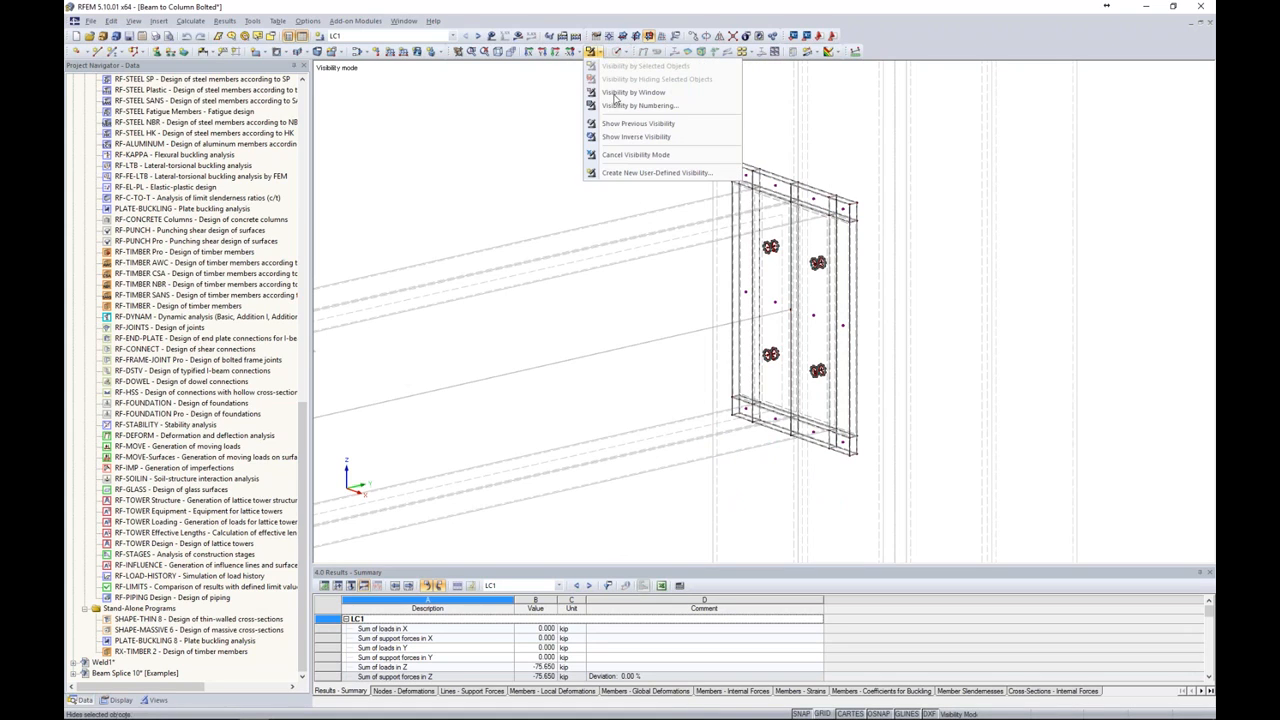
click(614, 154)
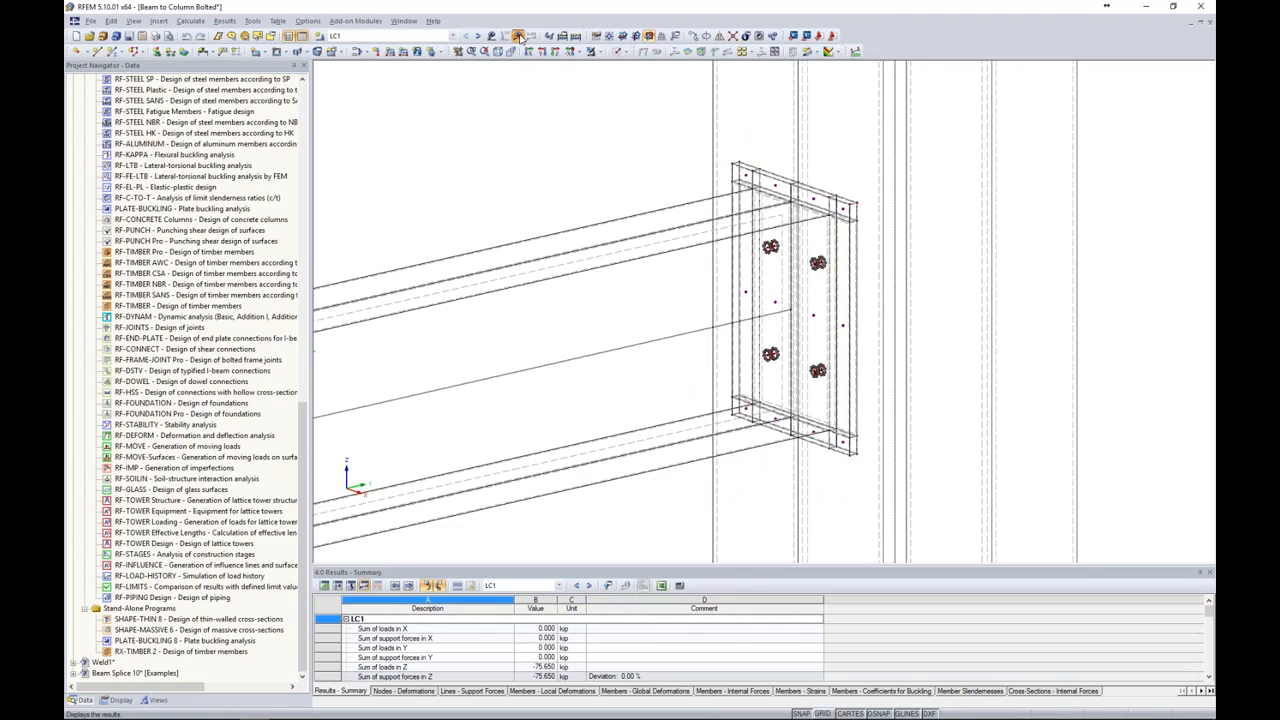
click(519, 37)
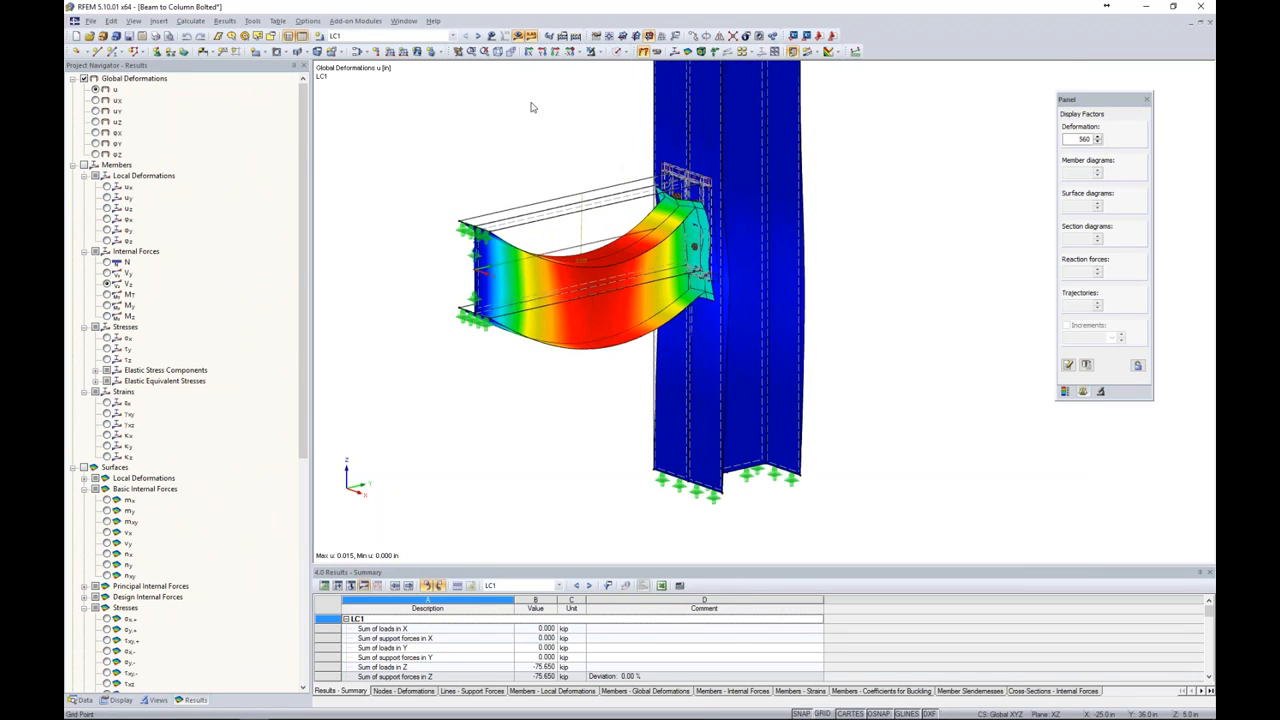
click(491, 36)
- Examine the deformed end plate and bolts against the column flange from the side, then the whole deformed connection
middle_drag(591, 166, 706, 257)
scroll(617, 268, up, 3)
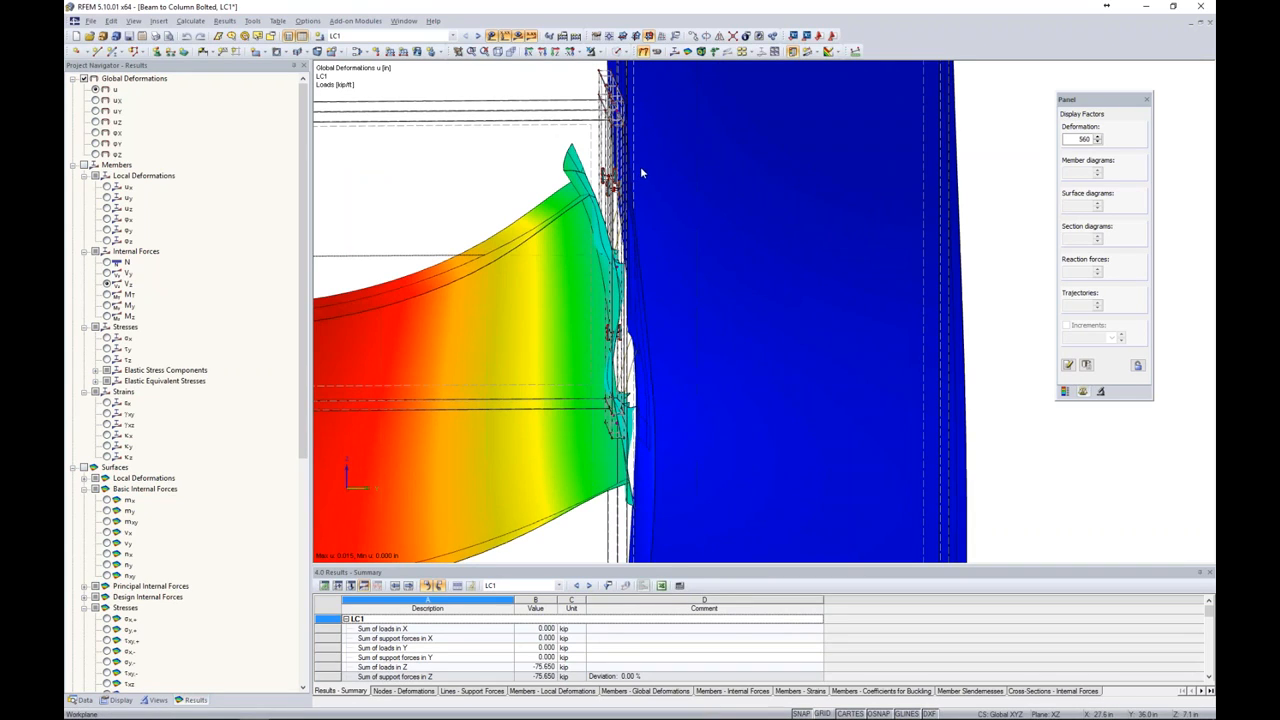
ctrl+middle_drag(1021, 431, 1021, 355)
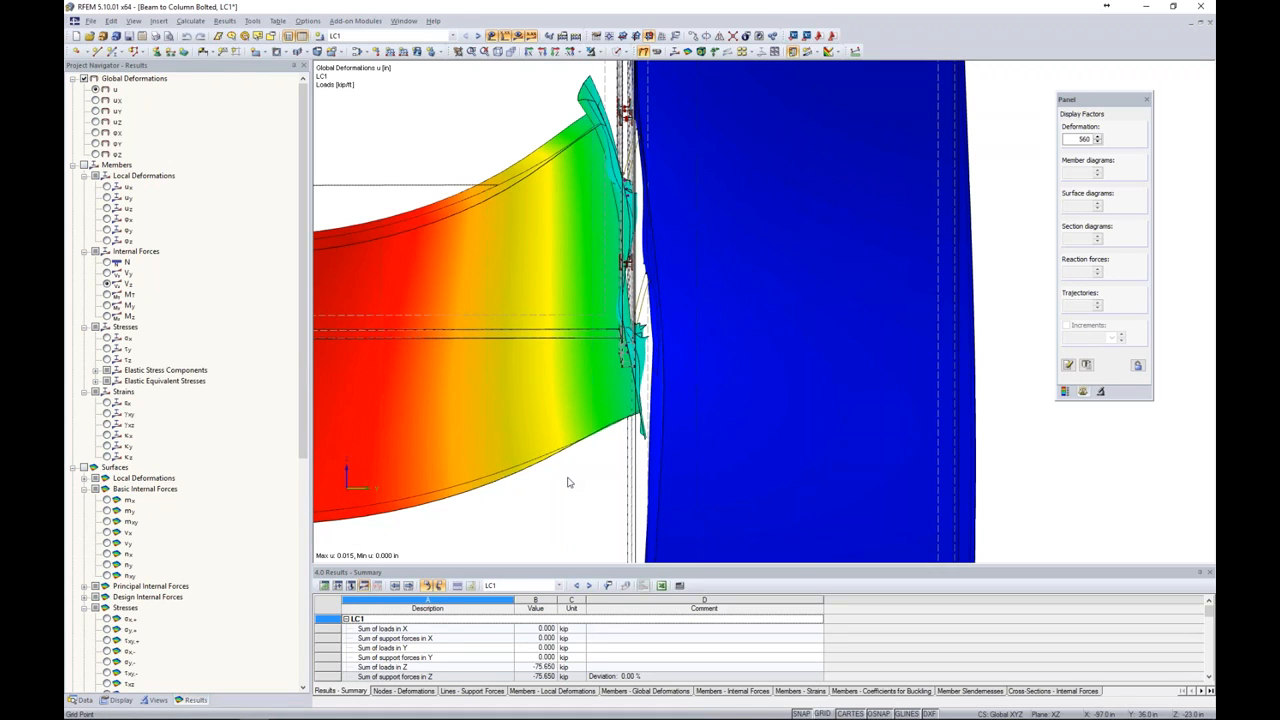
scroll(641, 316, up, 2)
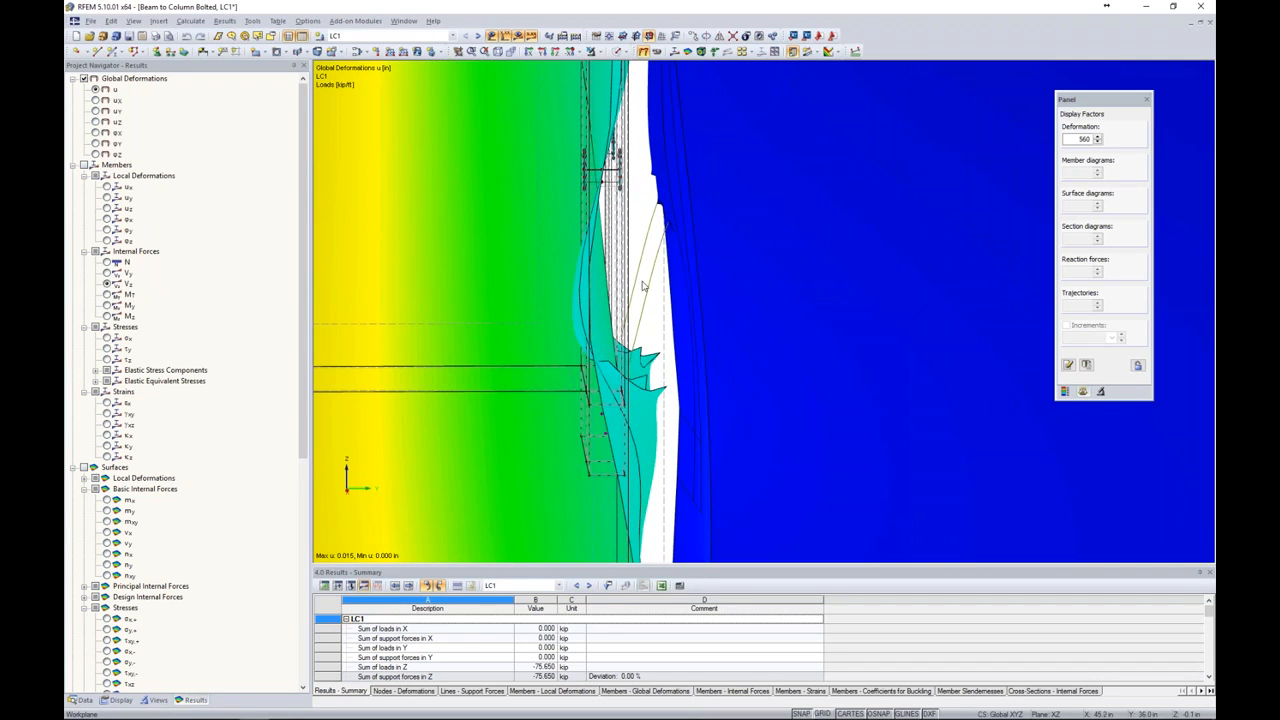
scroll(650, 318, down, 1)
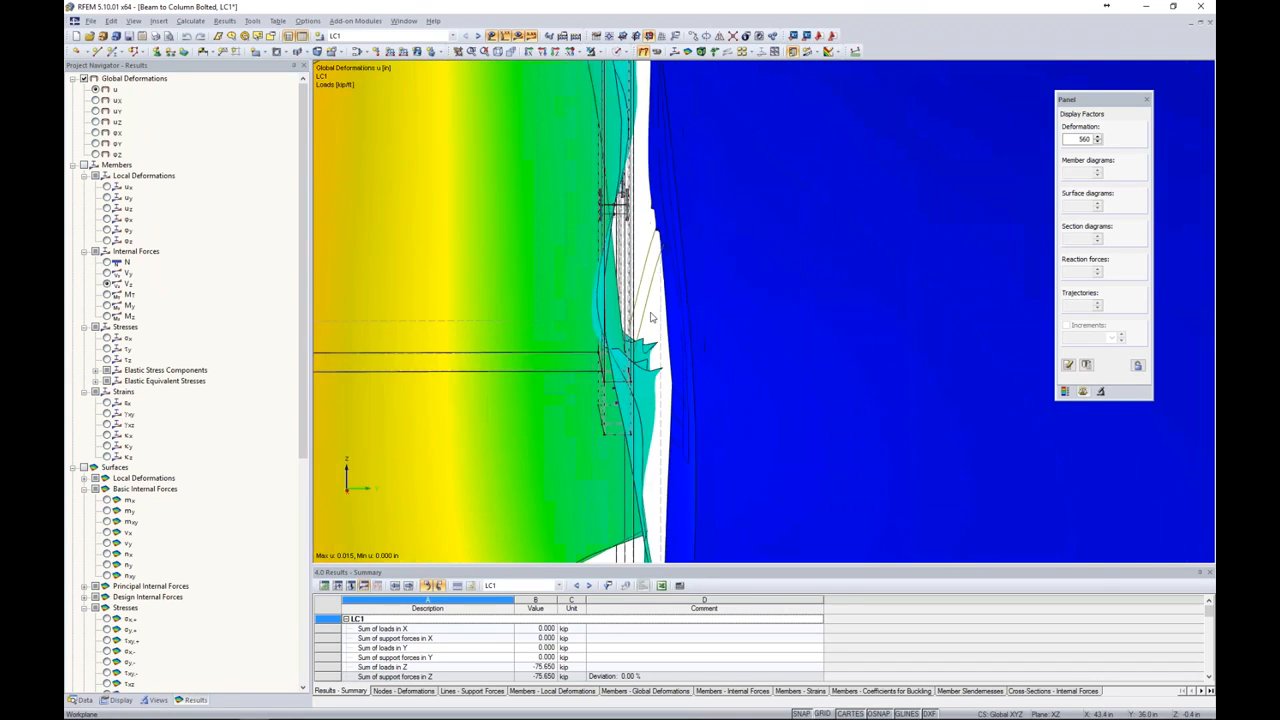
scroll(650, 318, down, 5)
ctrl+middle_drag(620, 402, 809, 438)
middle_drag(631, 284, 677, 289)
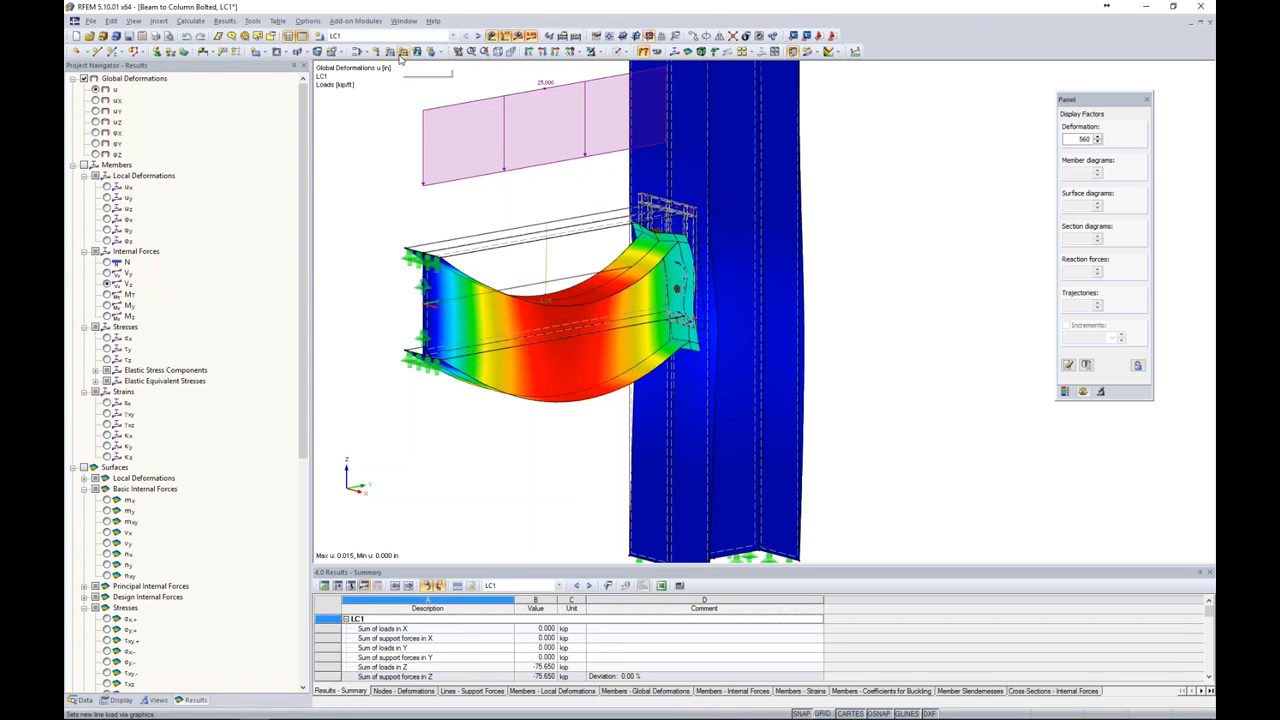
- Switch to the Weld1 model and examine its beam, welded plate connection and loading
click(404, 21)
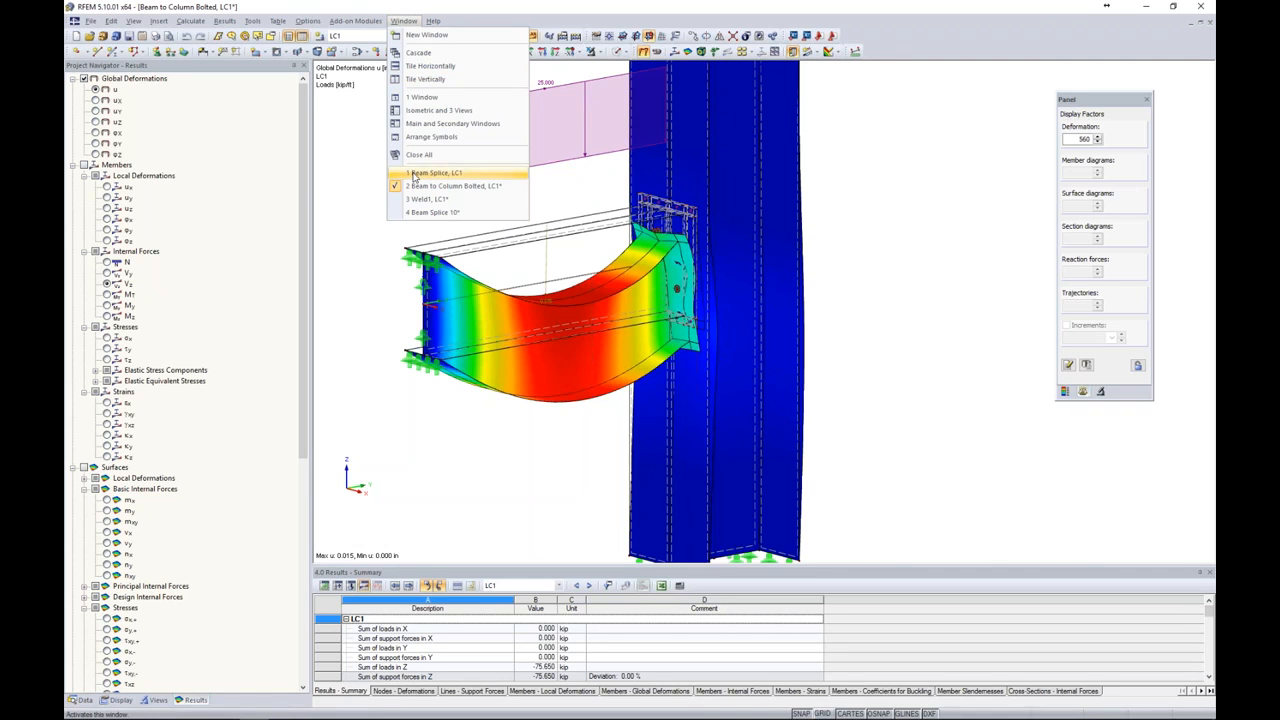
click(418, 199)
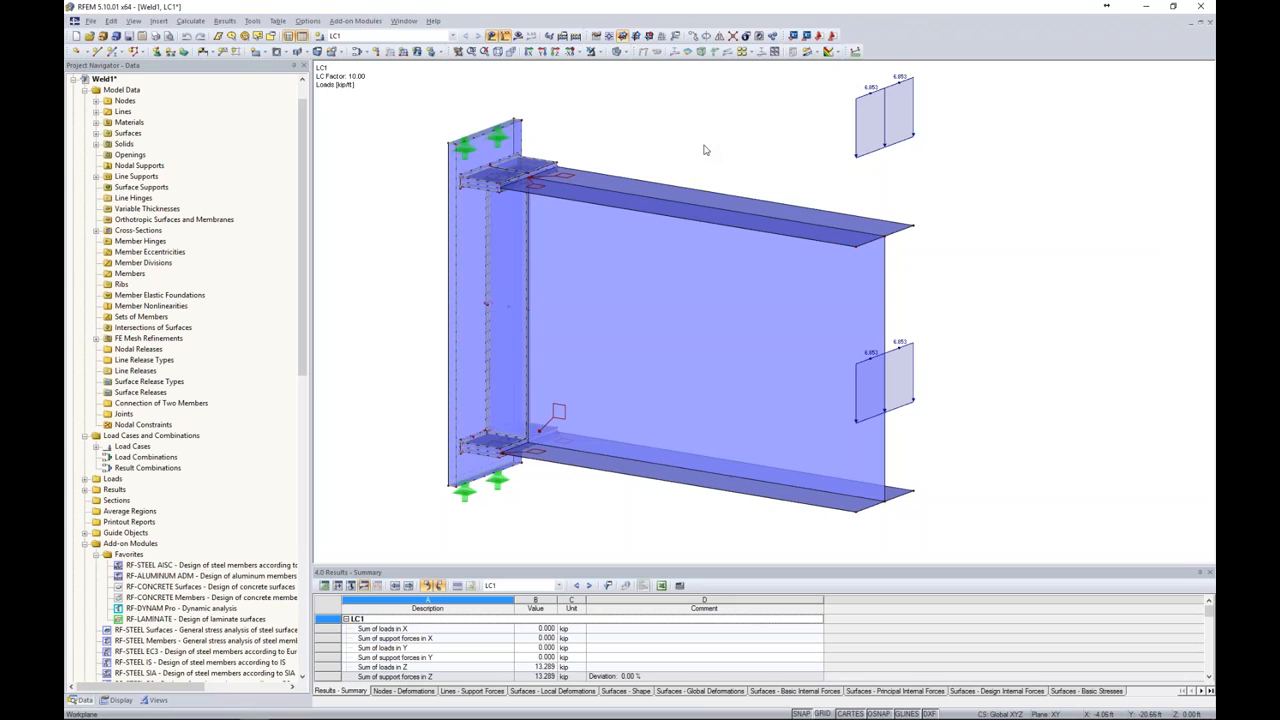
middle_drag(648, 160, 656, 155)
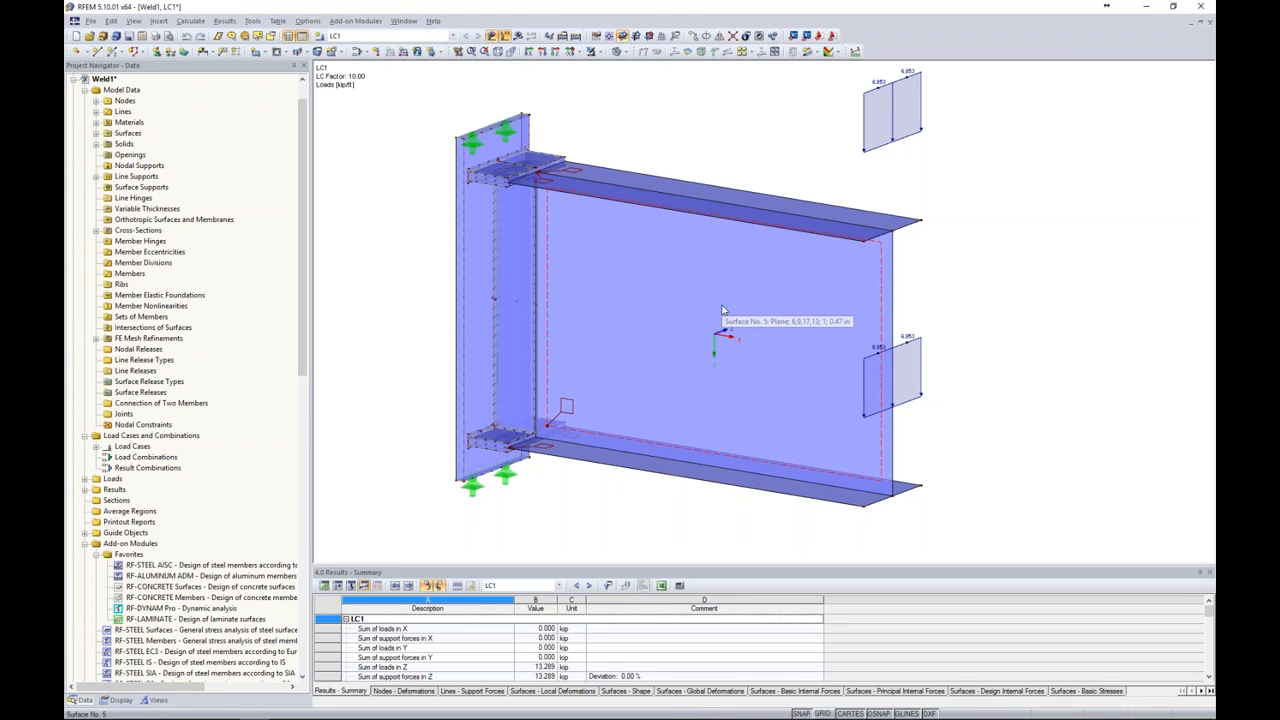
ctrl+middle_drag(723, 310, 1065, 272)
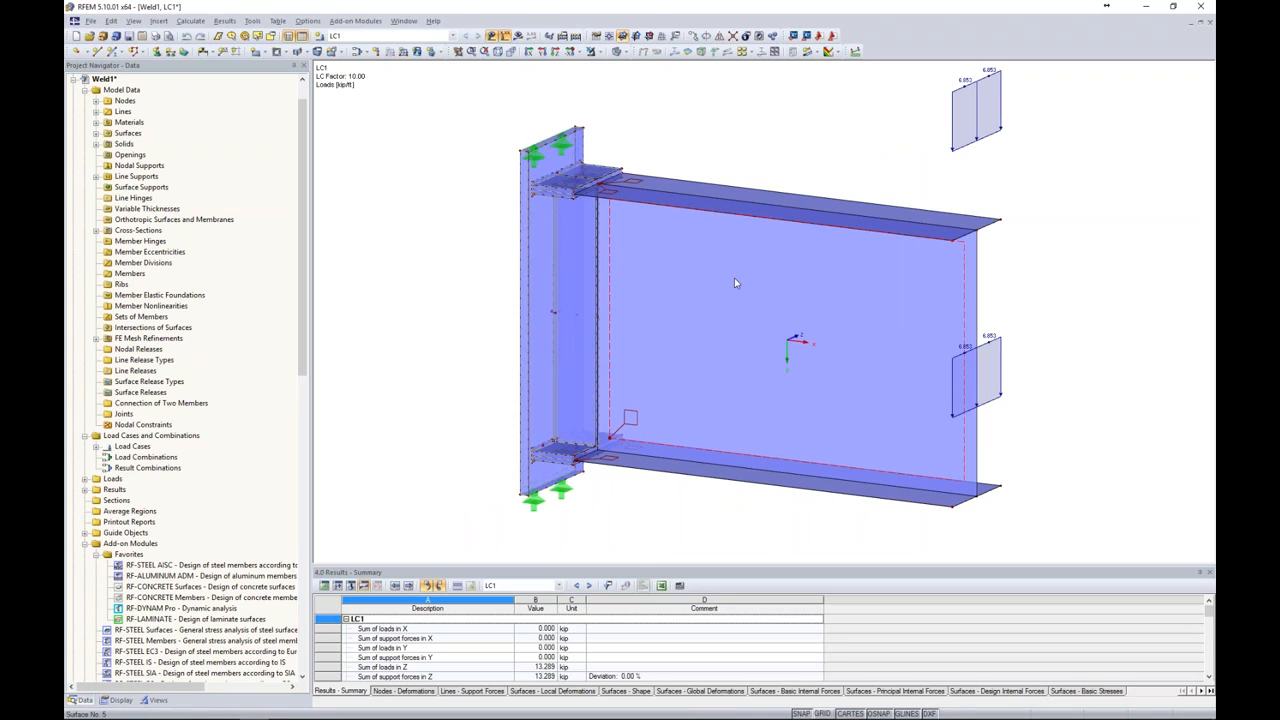
- Open the properties of the supported vertical plate's solid, review its type and material, and close them without changes
double_click(536, 297)
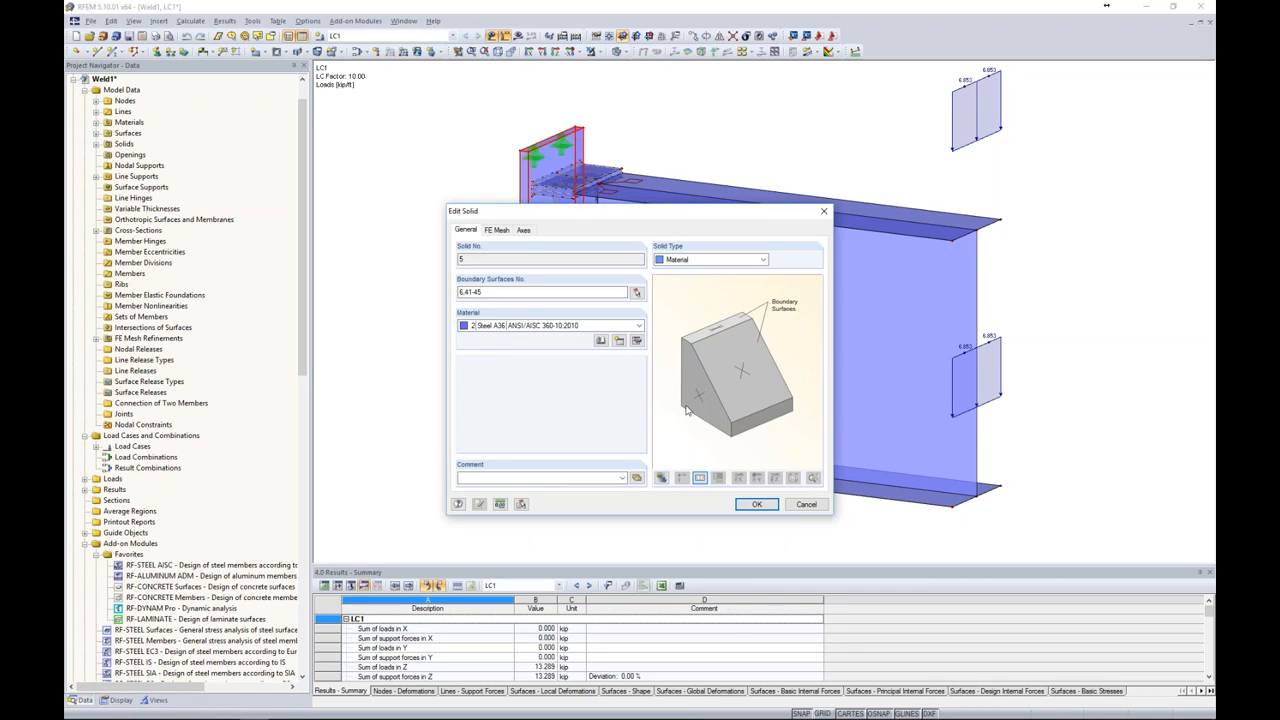
click(795, 506)
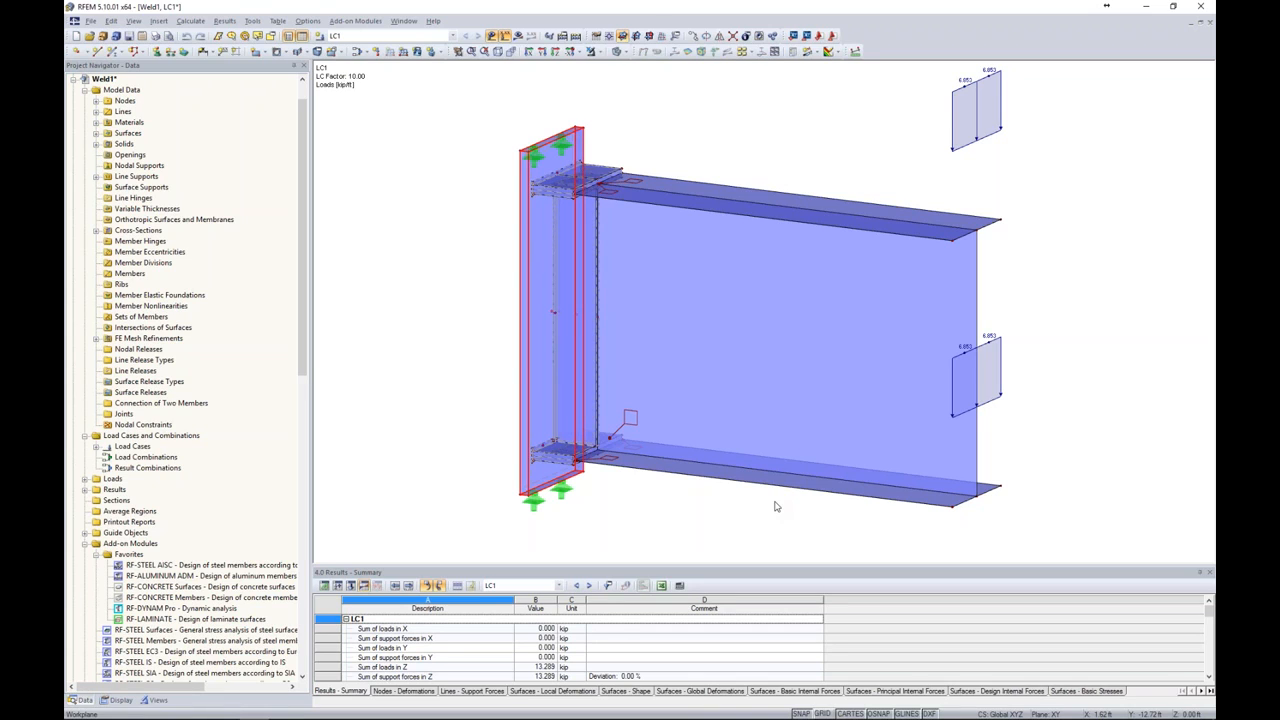
ctrl+middle_drag(729, 137, 600, 165)
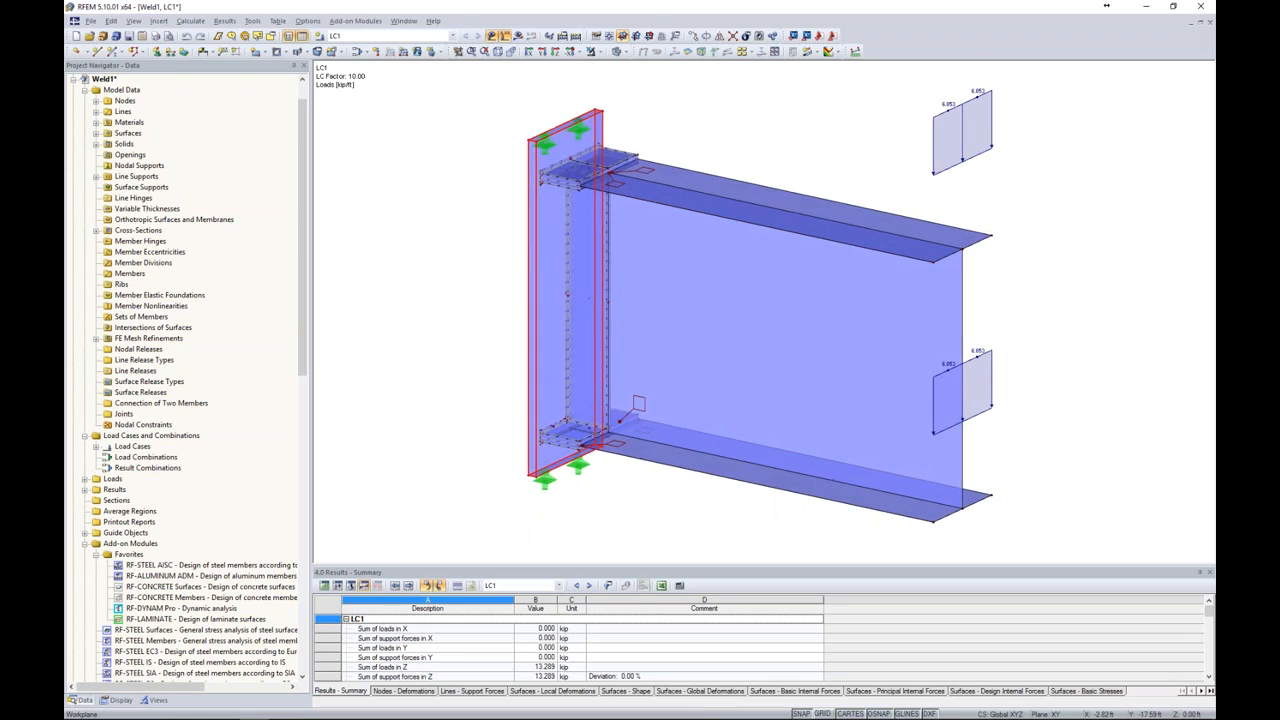
- Isolate the weld surfaces between the beam and the plate by activating the user-defined Welds visibility
scroll(555, 180, up, 2)
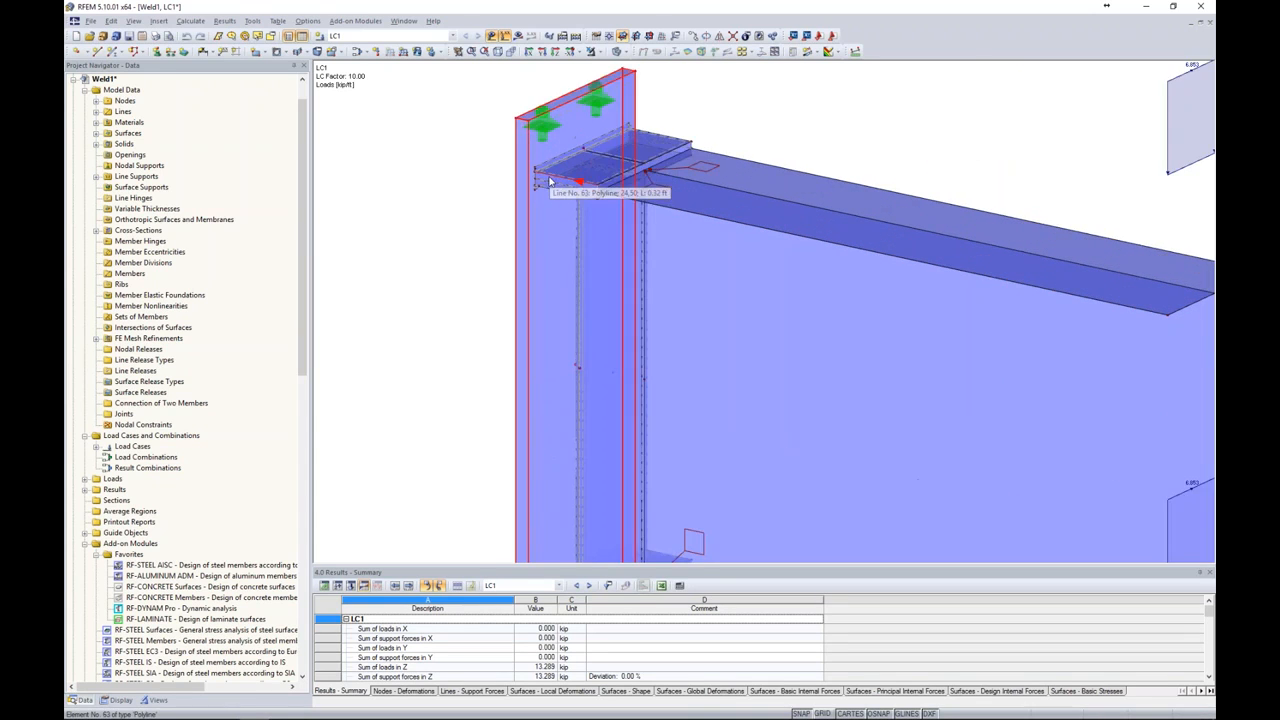
click(558, 175)
click(488, 258)
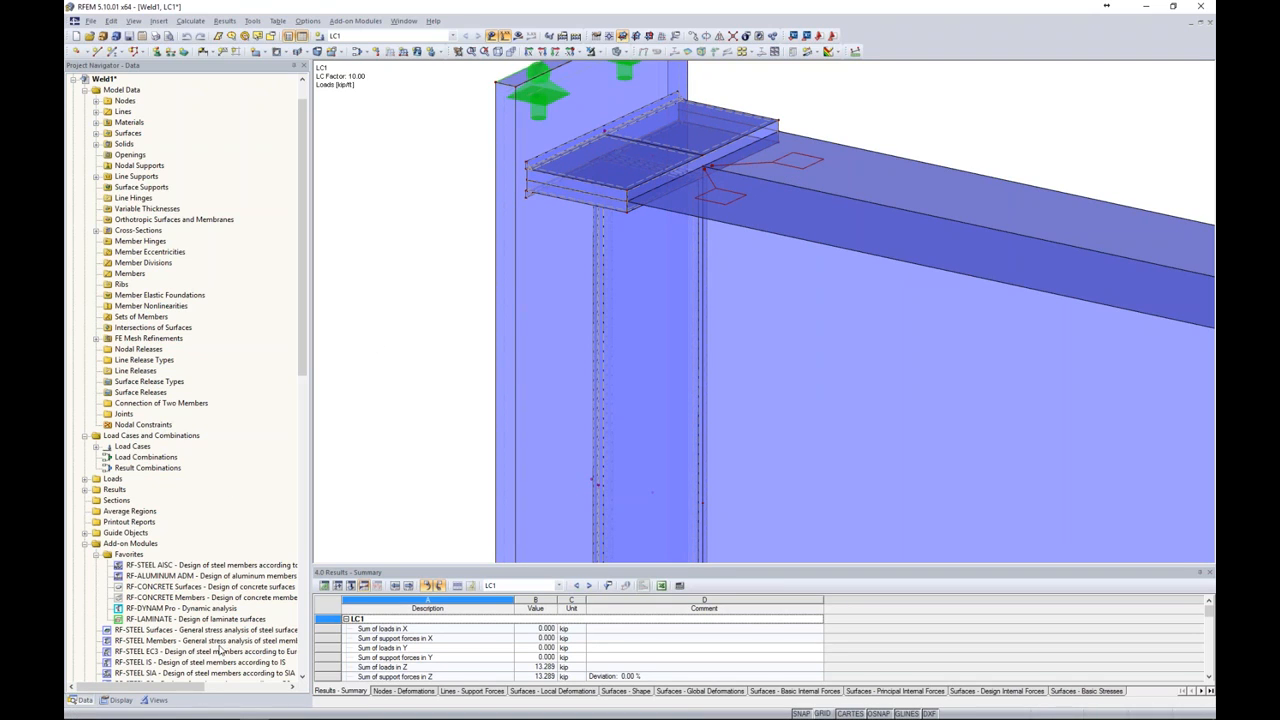
click(156, 700)
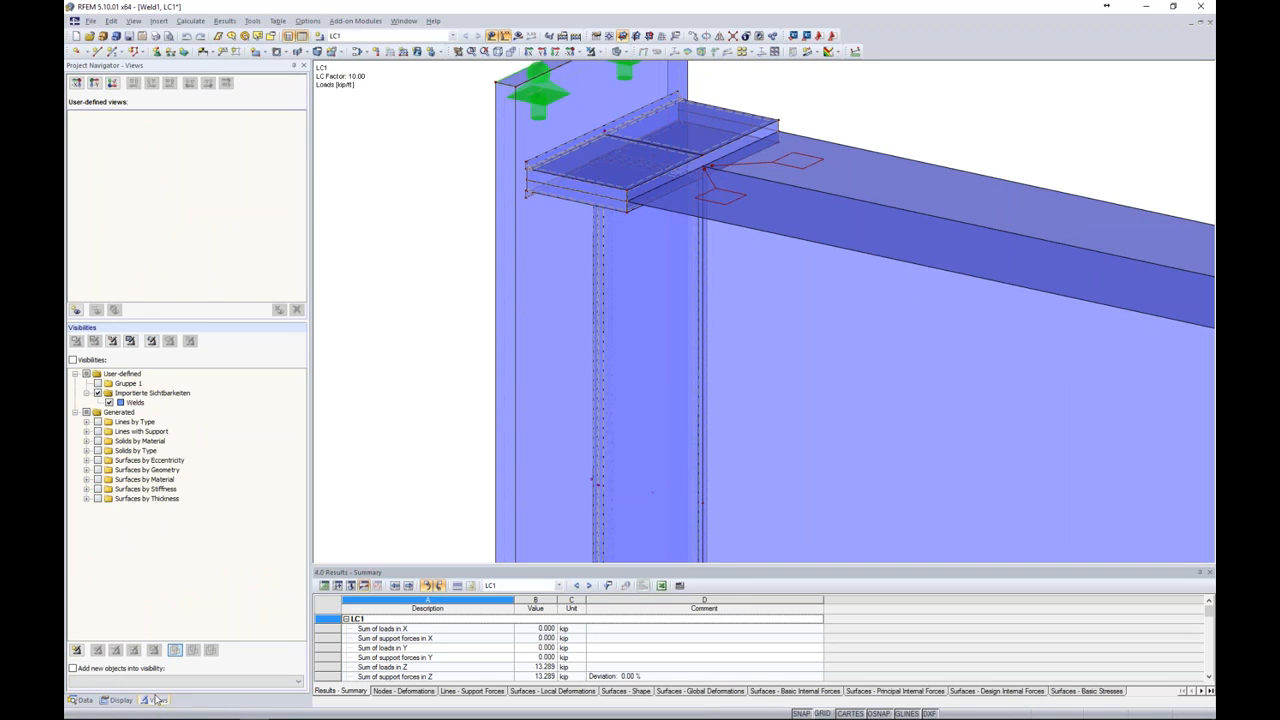
click(98, 395)
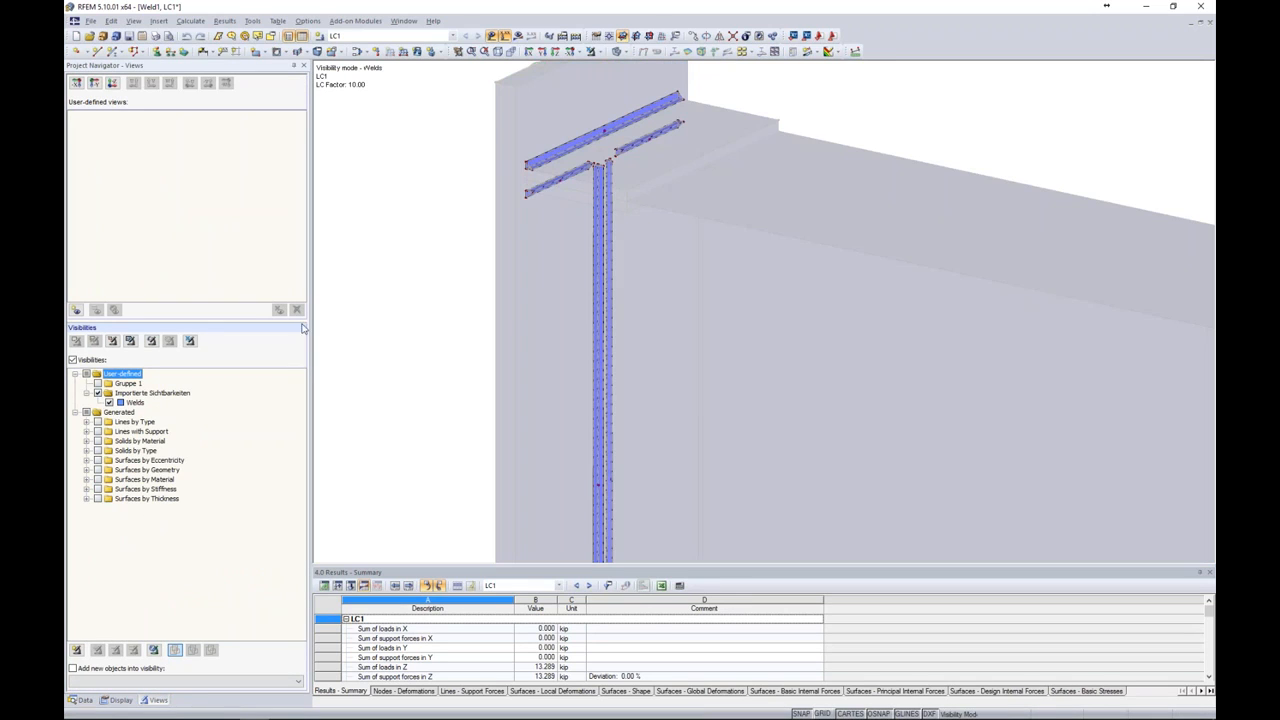
scroll(540, 168, up, 2)
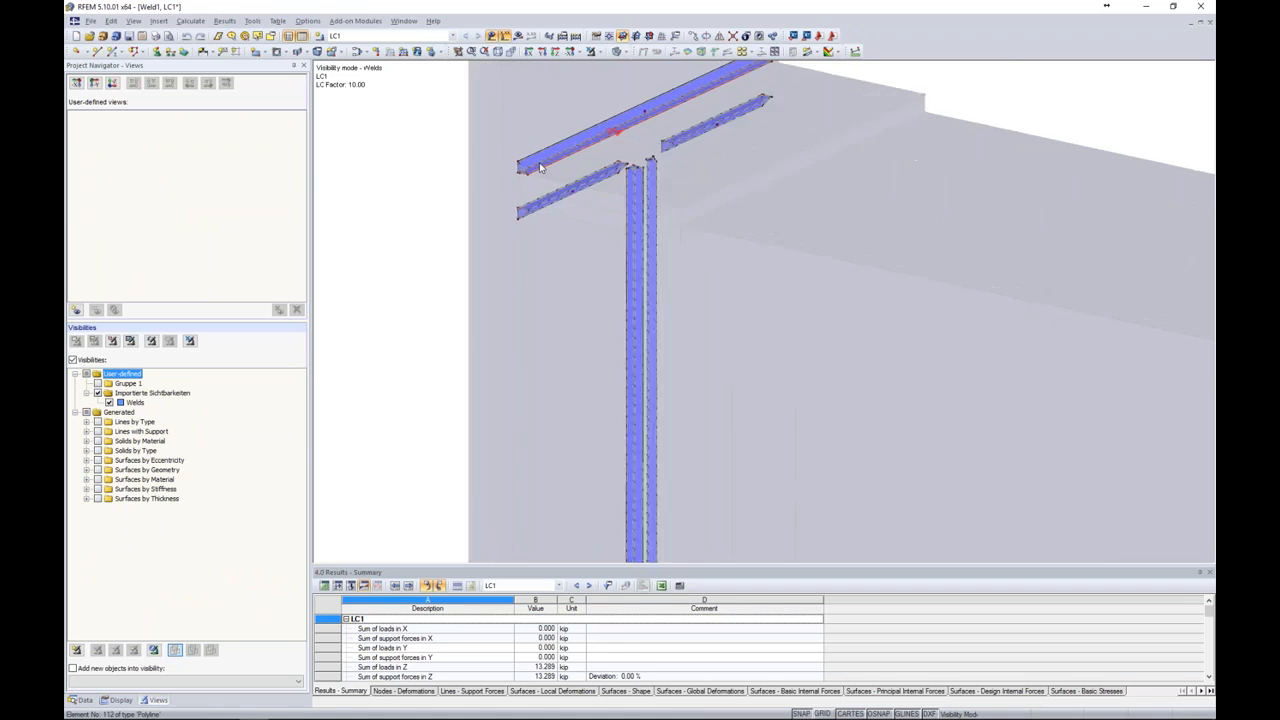
- Open the properties of the long weld solid at the upper flange, review its filler material and solid type, and close them without changes
scroll(540, 168, up, 3)
ctrl+middle_drag(540, 240, 511, 410)
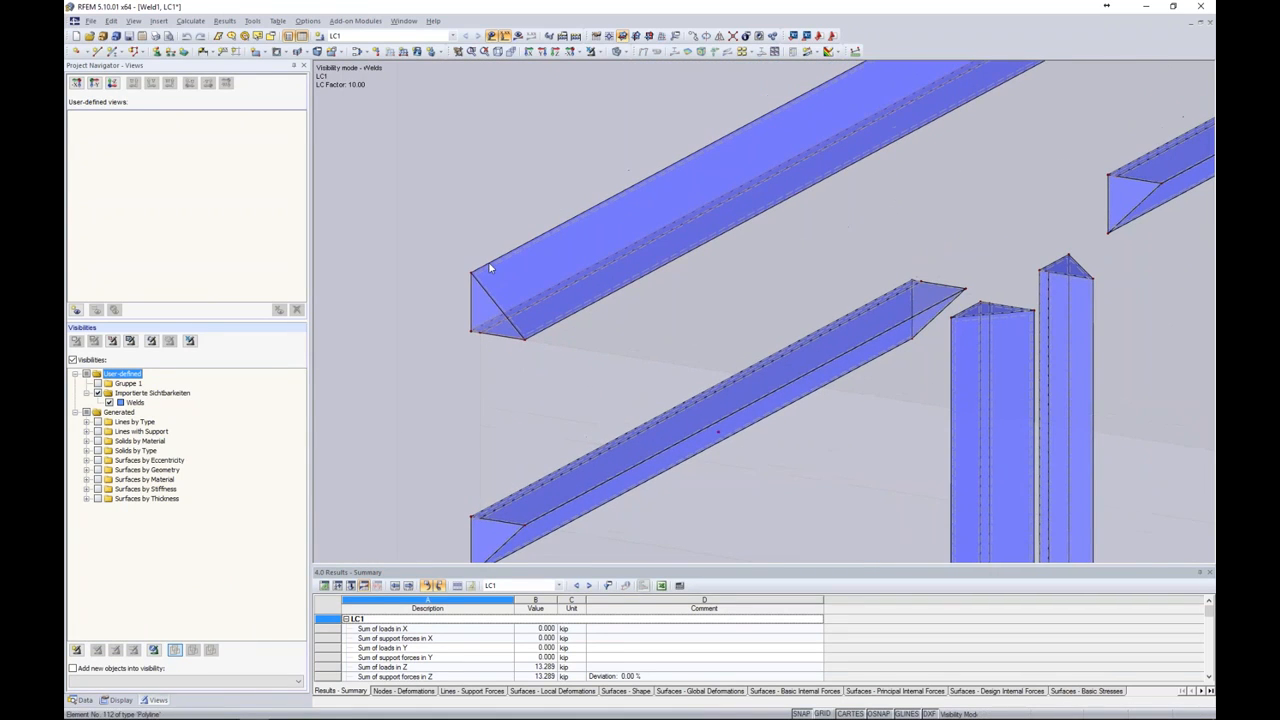
scroll(759, 311, down, 4)
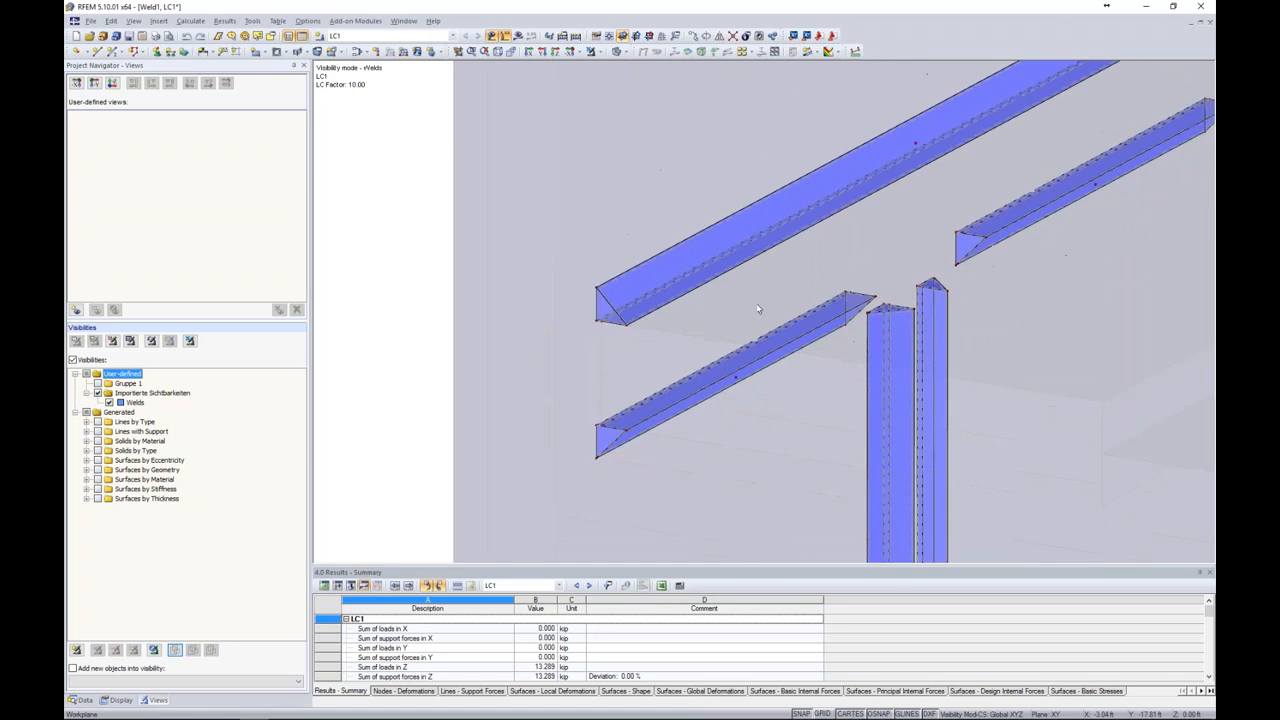
middle_drag(873, 286, 768, 321)
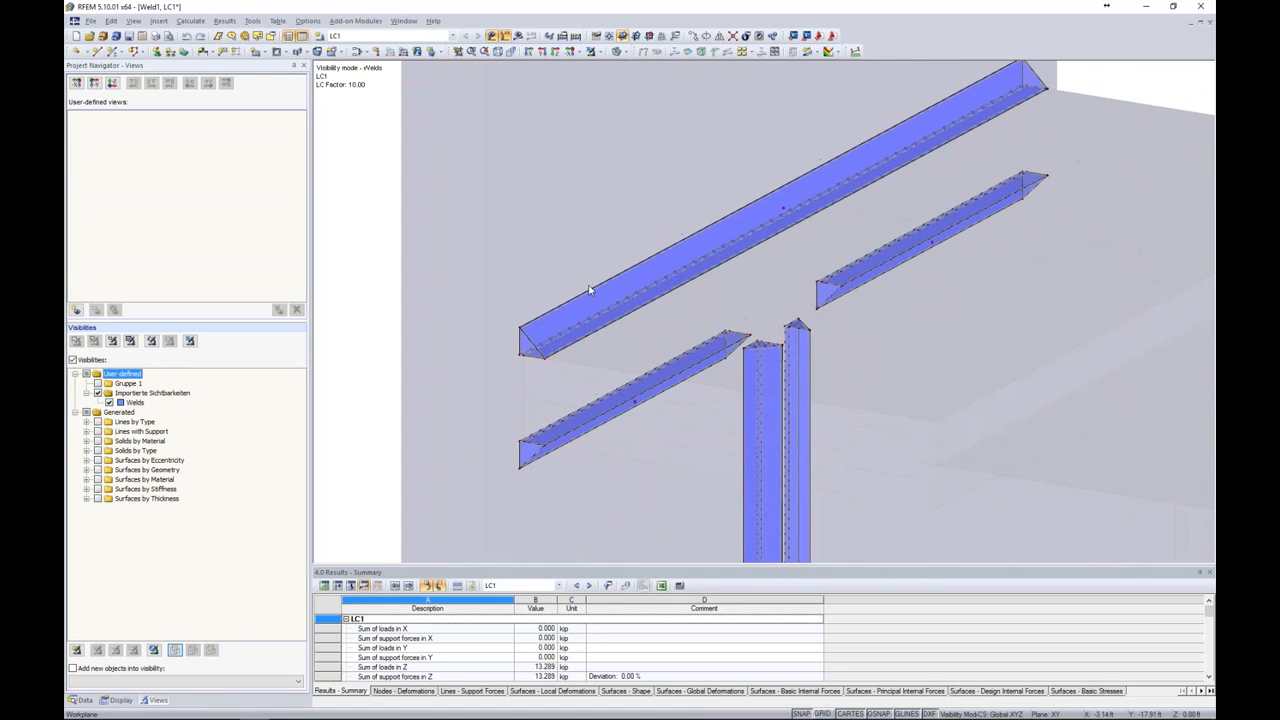
double_click(786, 213)
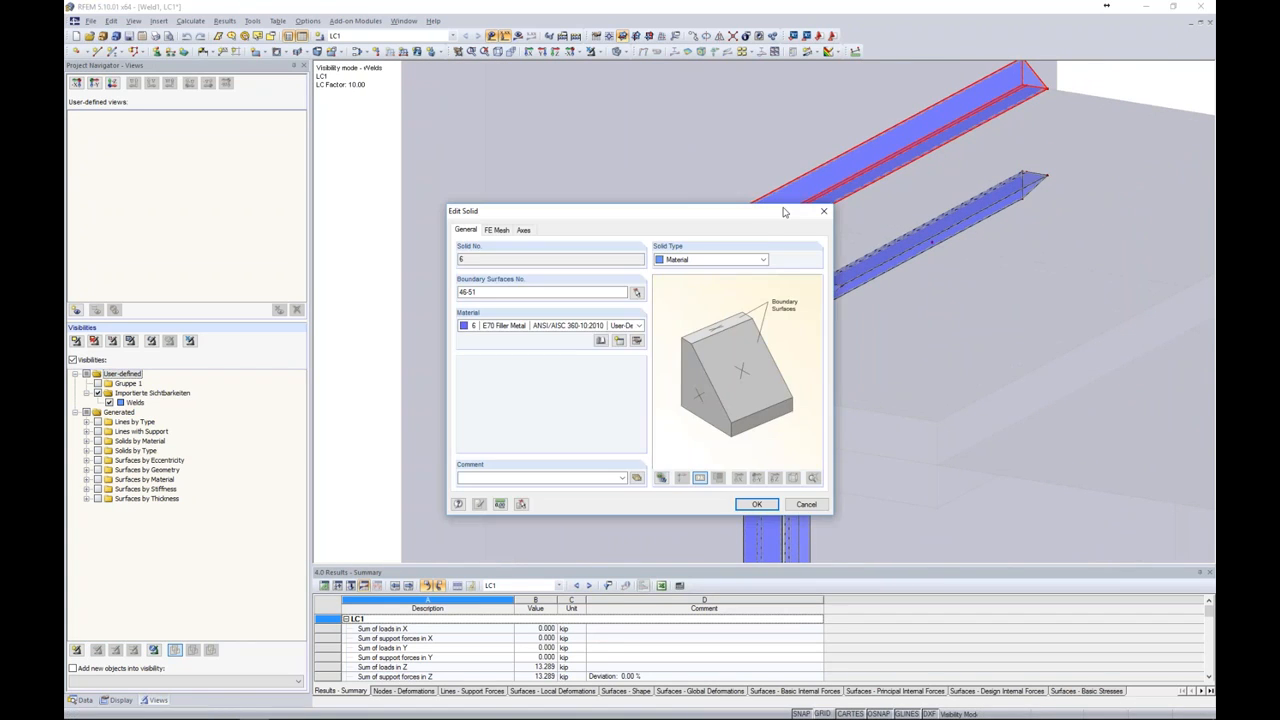
drag(766, 218, 958, 161)
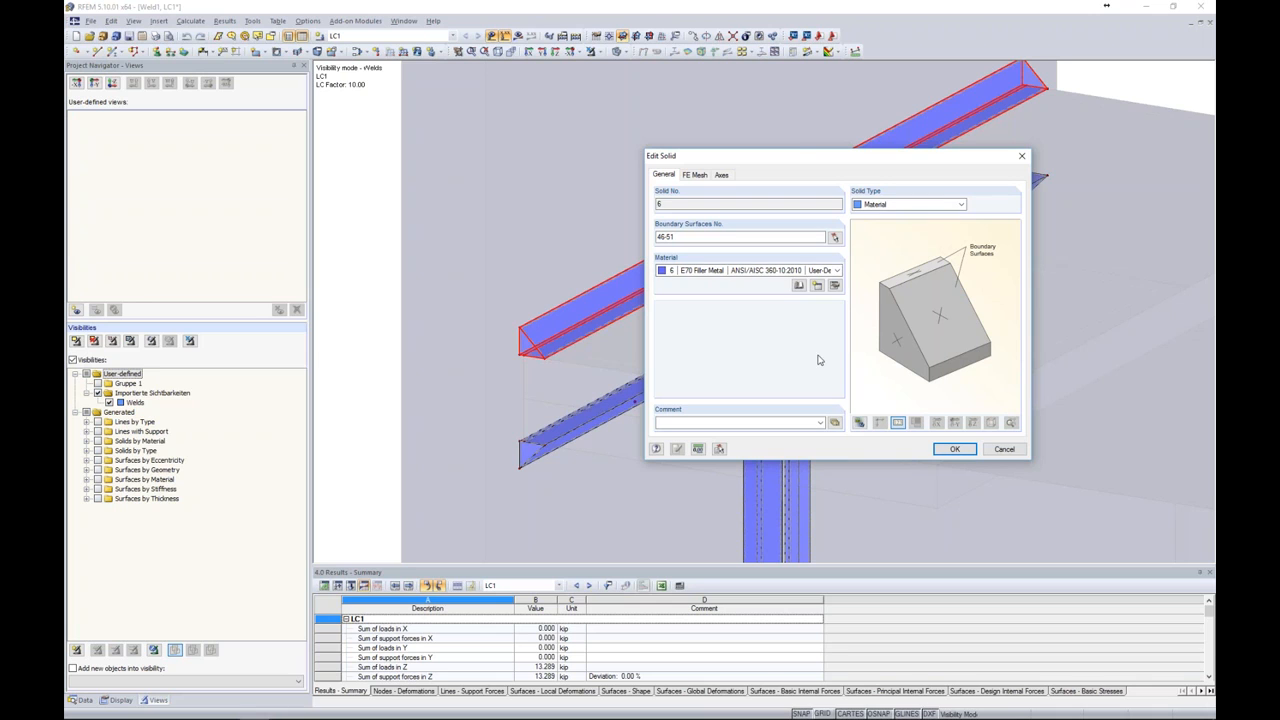
click(1002, 449)
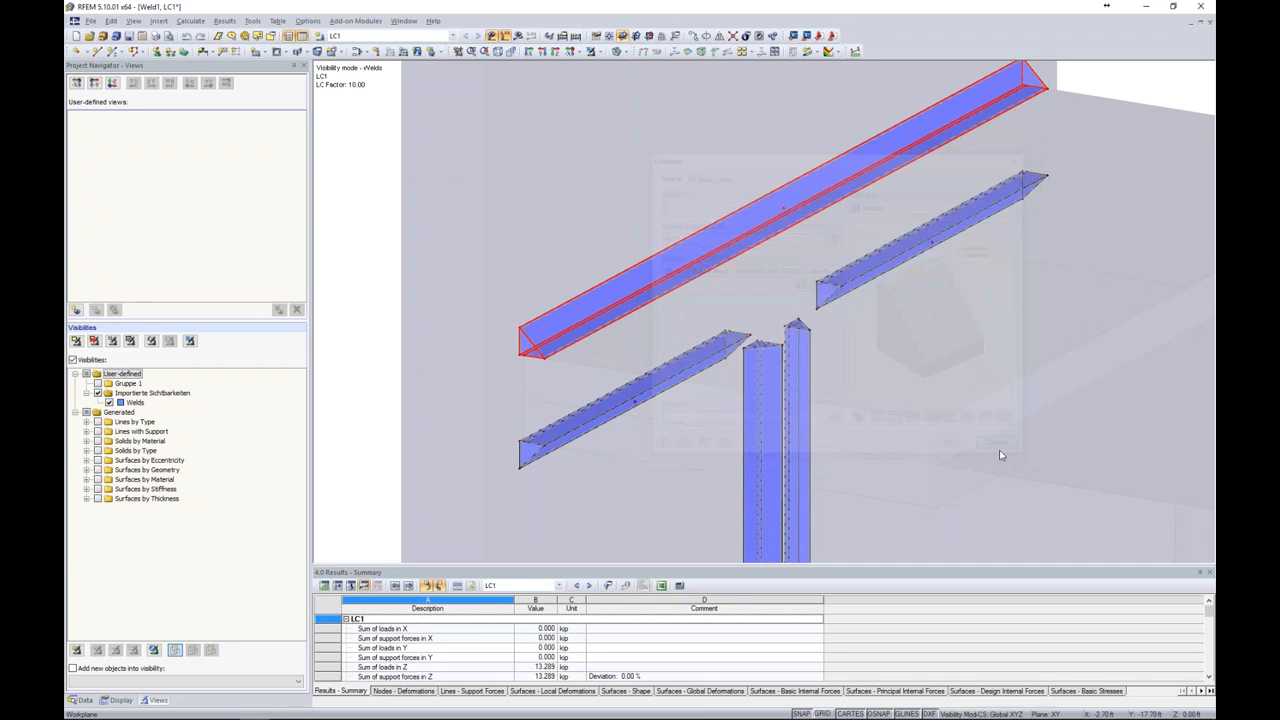
scroll(840, 349, down, 5)
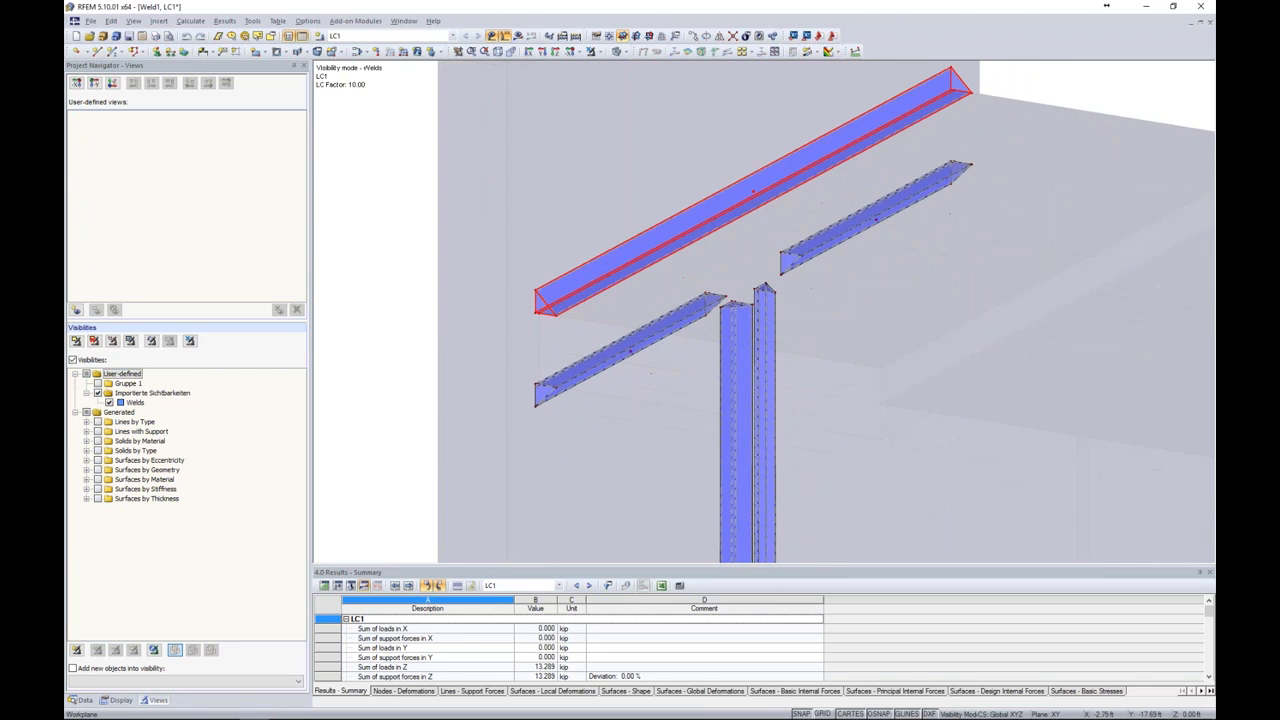
click(485, 219)
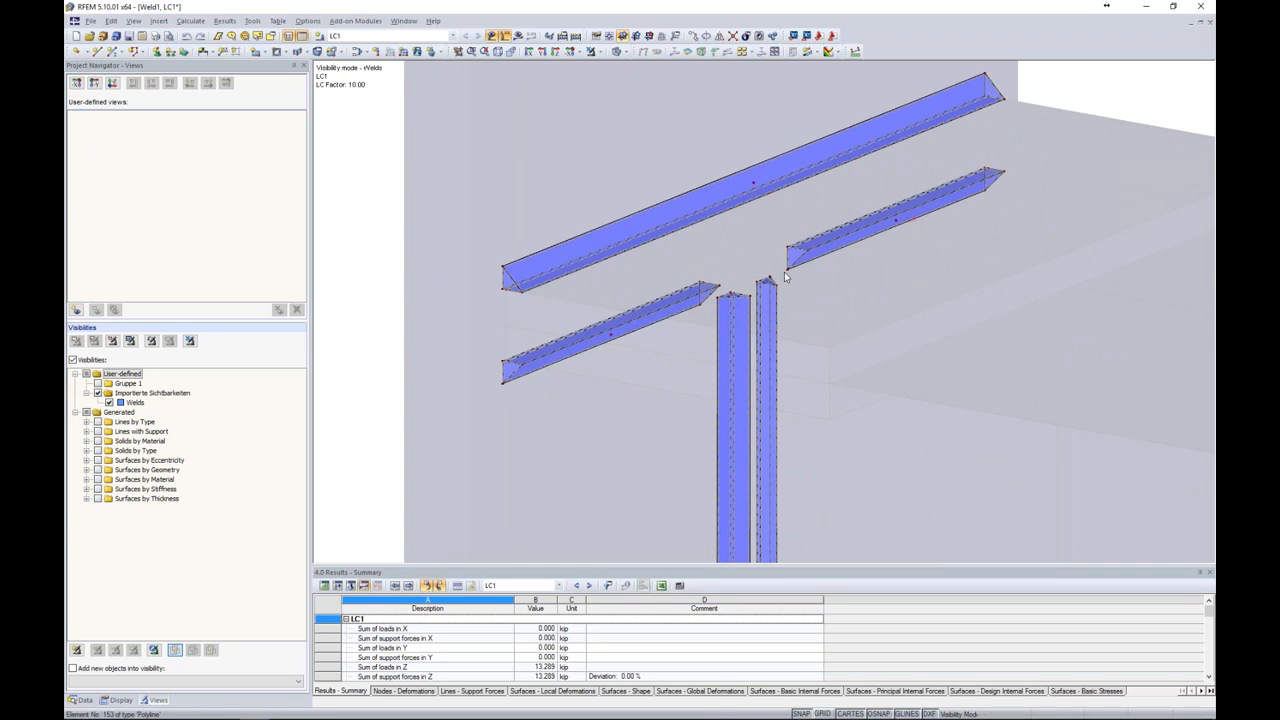
- Review the full set of flange and web welds, and cancel the visibility mode to display all objects again
scroll(677, 369, down, 2)
ctrl+middle_drag(696, 403, 726, 156)
scroll(736, 260, down, 4)
scroll(741, 270, down, 1)
ctrl+middle_drag(804, 392, 861, 389)
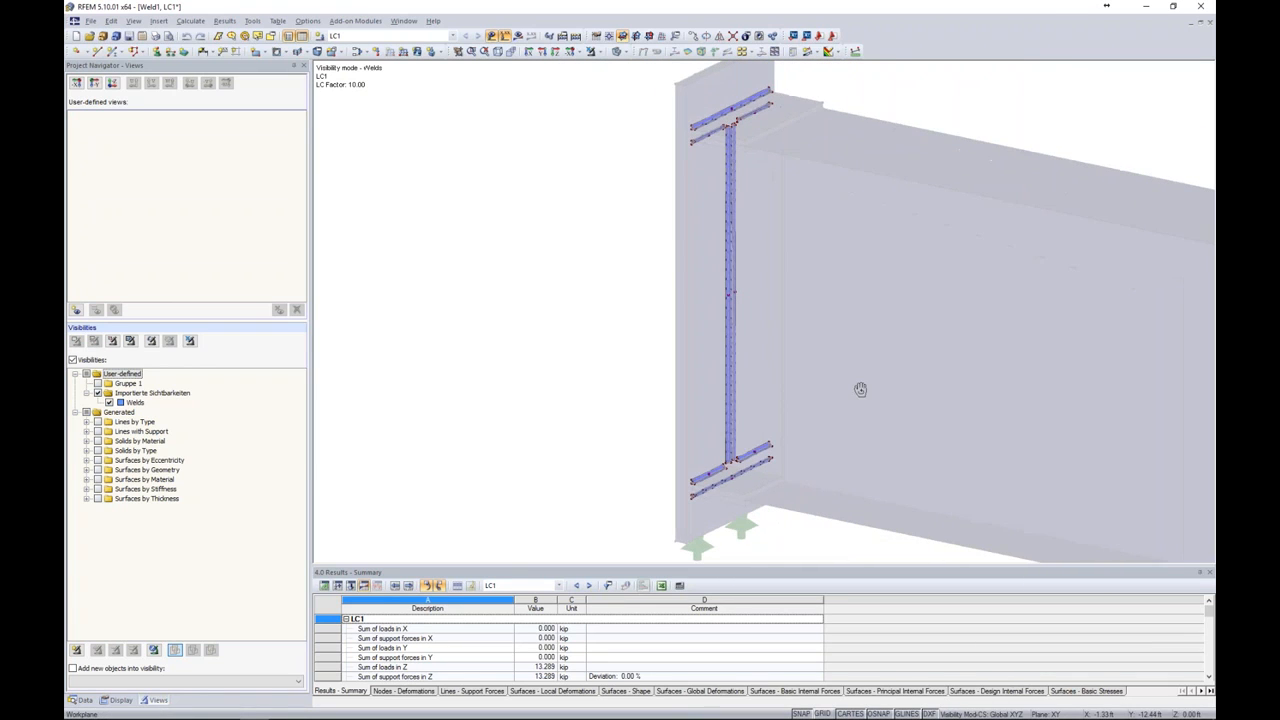
ctrl+middle_drag(662, 268, 630, 278)
click(592, 51)
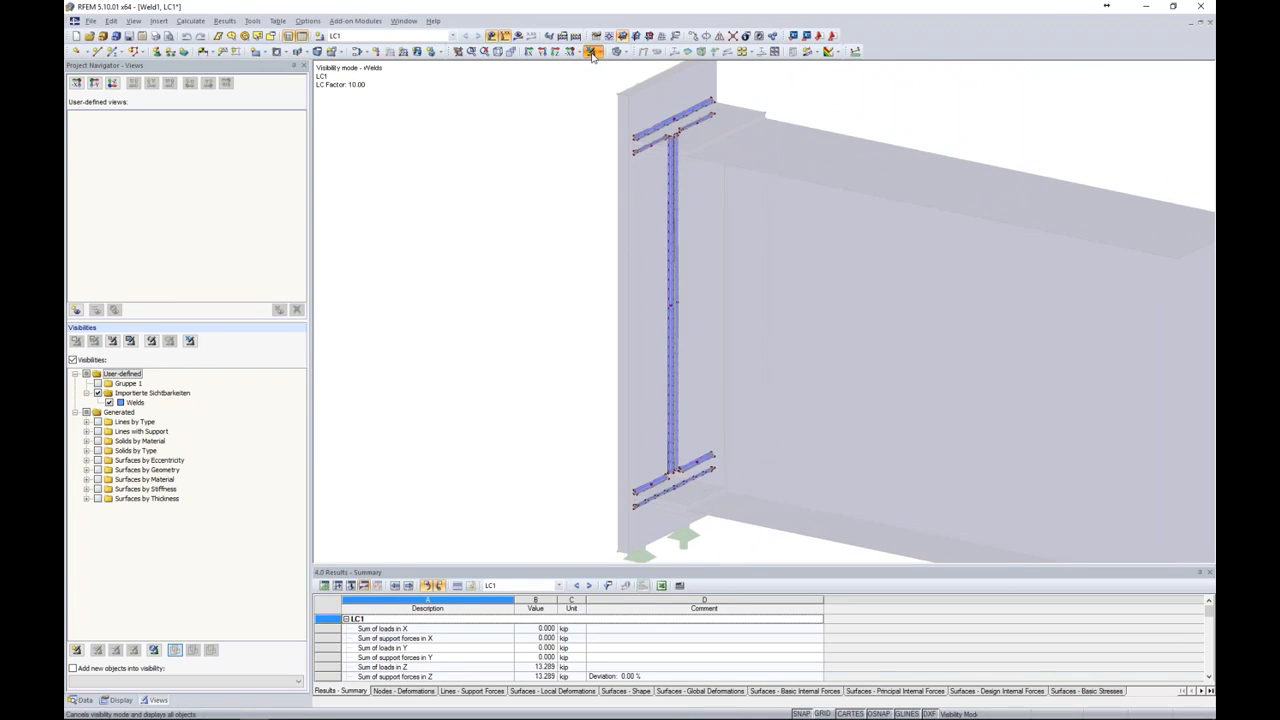
- Open the properties of the beam's upper flange solid next to the end plate, review its material, and close them without changes
middle_drag(964, 202, 838, 248)
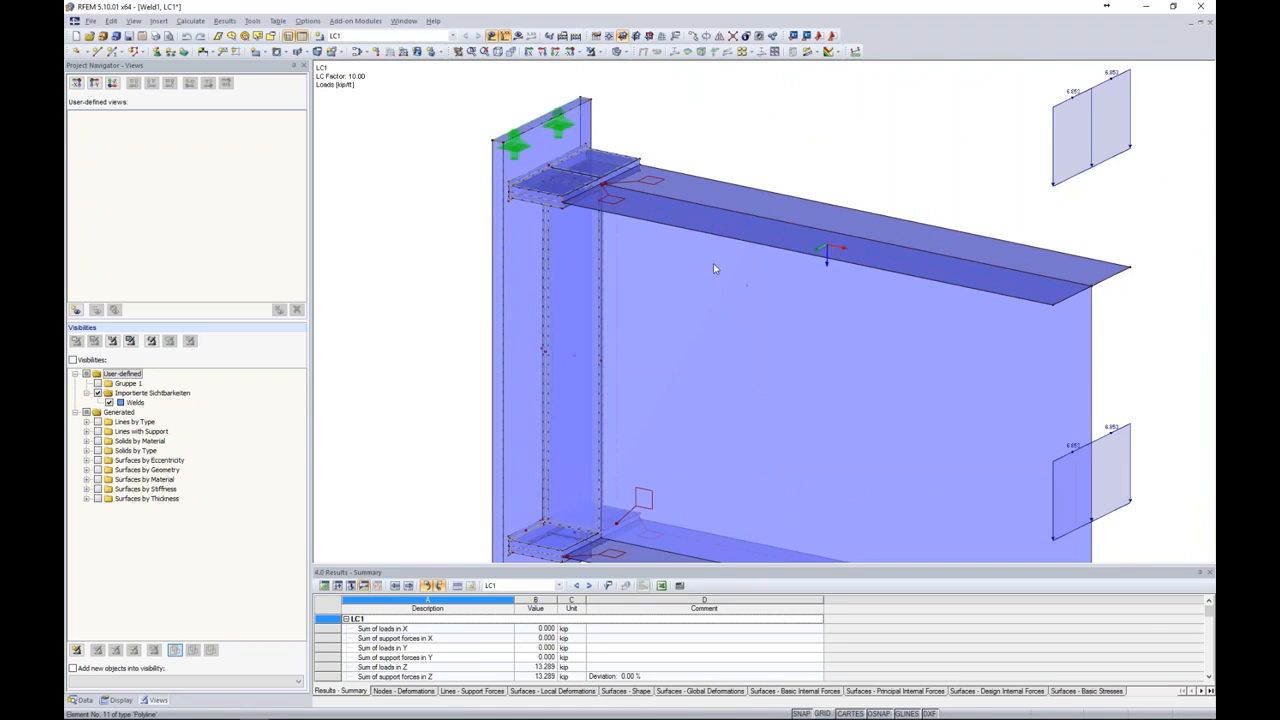
scroll(705, 148, up, 3)
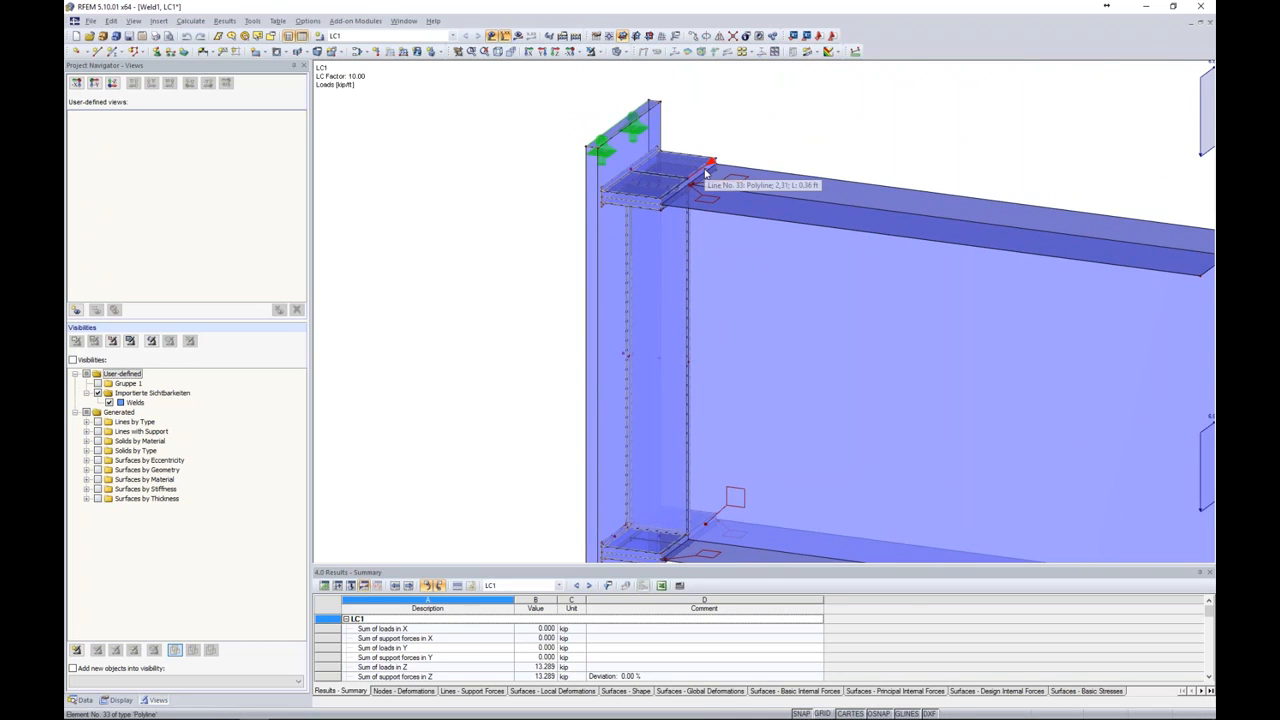
scroll(604, 189, up, 5)
scroll(604, 189, down, 2)
middle_drag(733, 196, 578, 252)
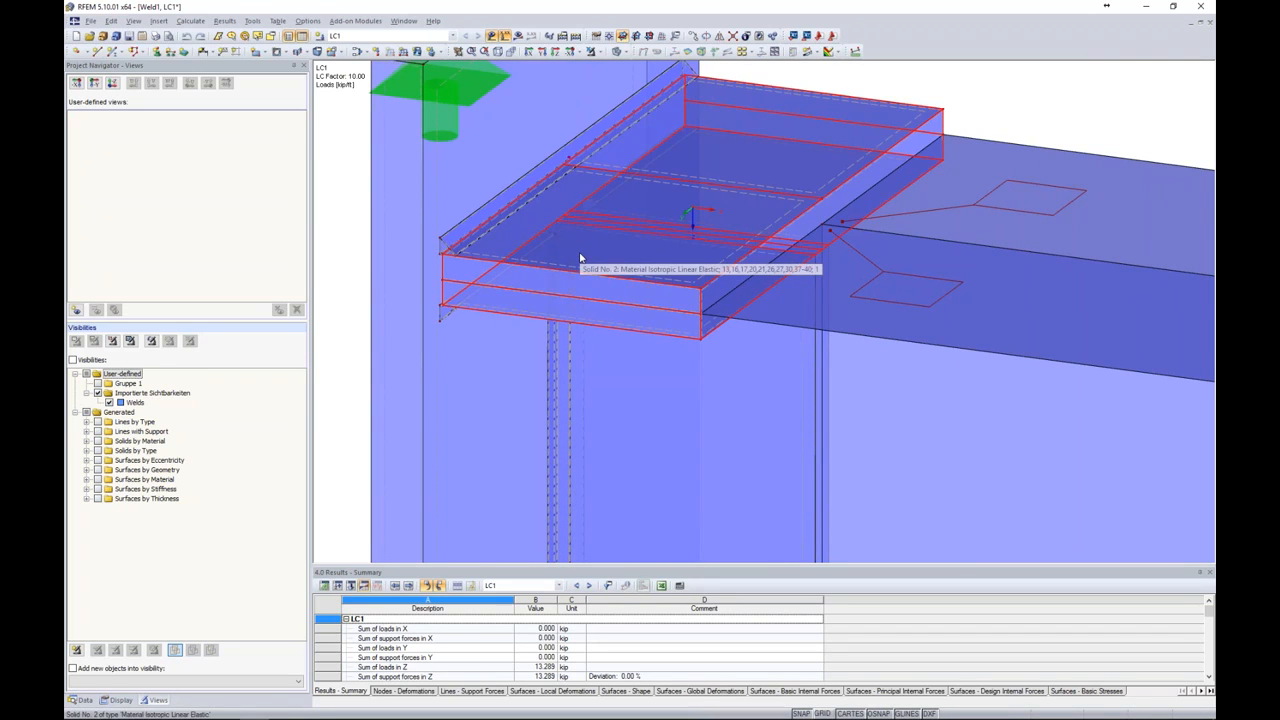
double_click(580, 258)
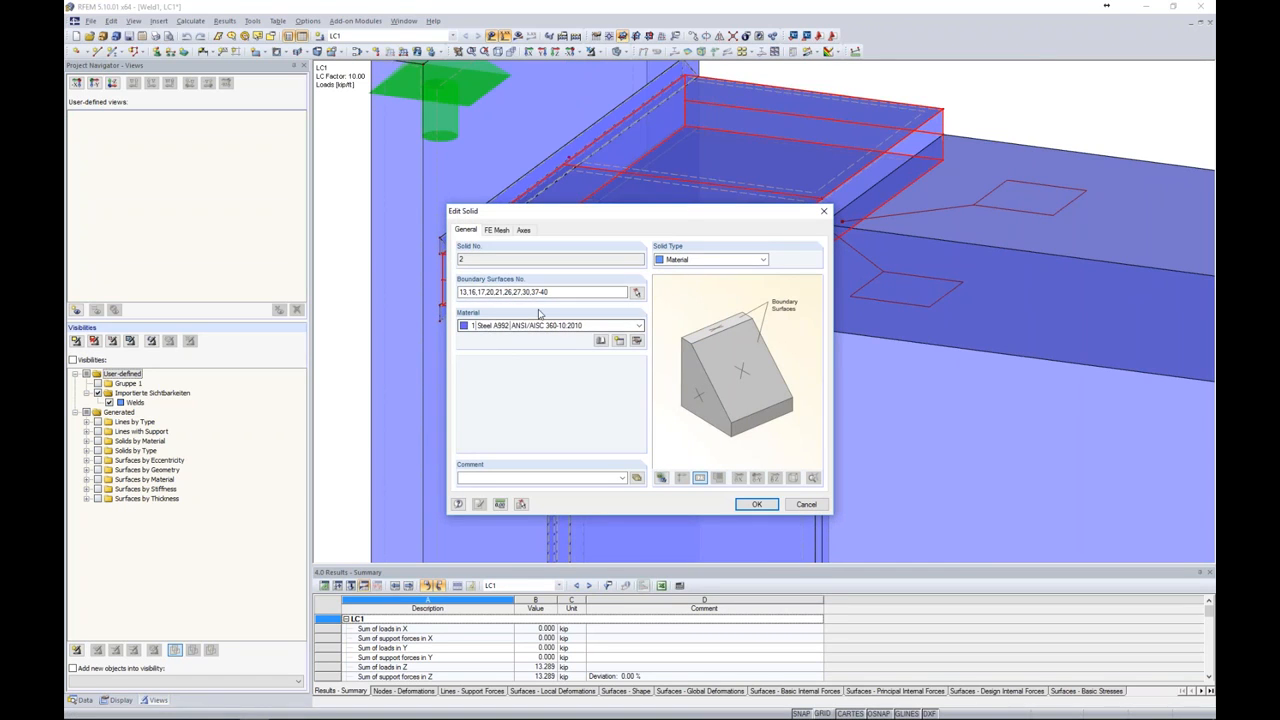
click(806, 504)
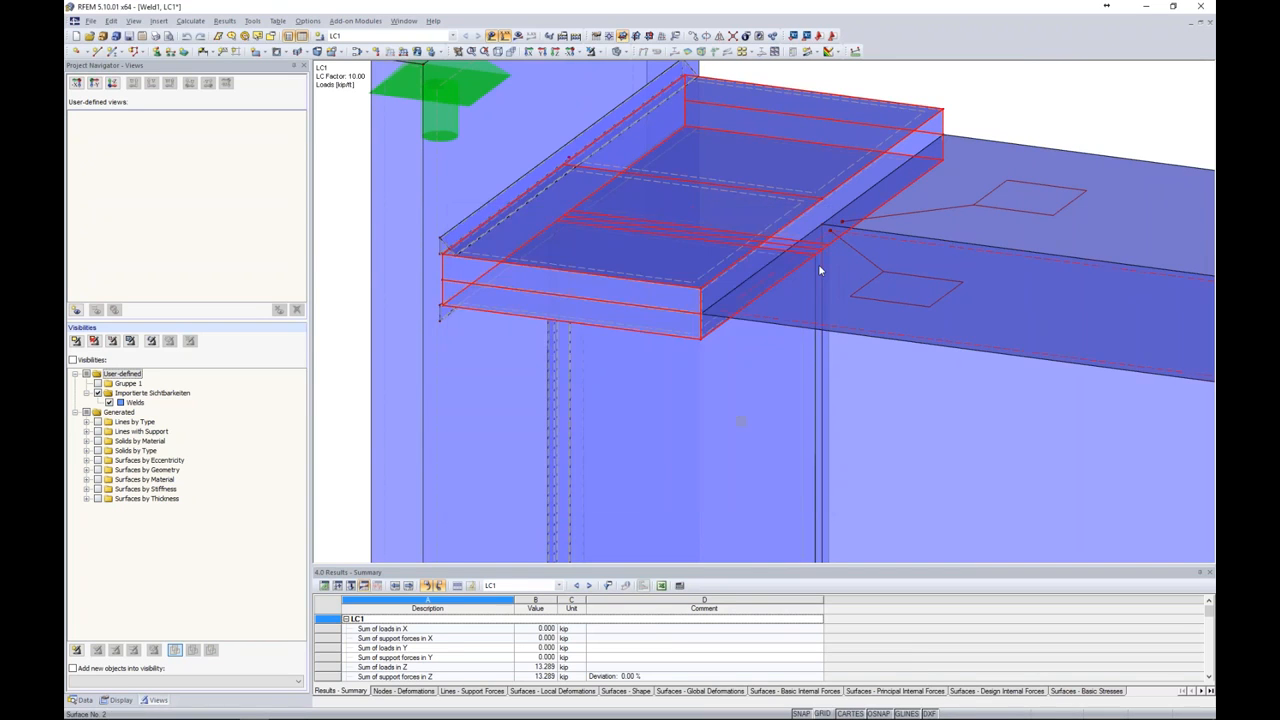
- Examine where the beam's solid end portion meets the vertical plate and the surface-modeled beam, then the whole loaded model
scroll(818, 264, down, 4)
scroll(869, 298, down, 3)
middle_drag(869, 298, 694, 236)
scroll(831, 286, down, 1)
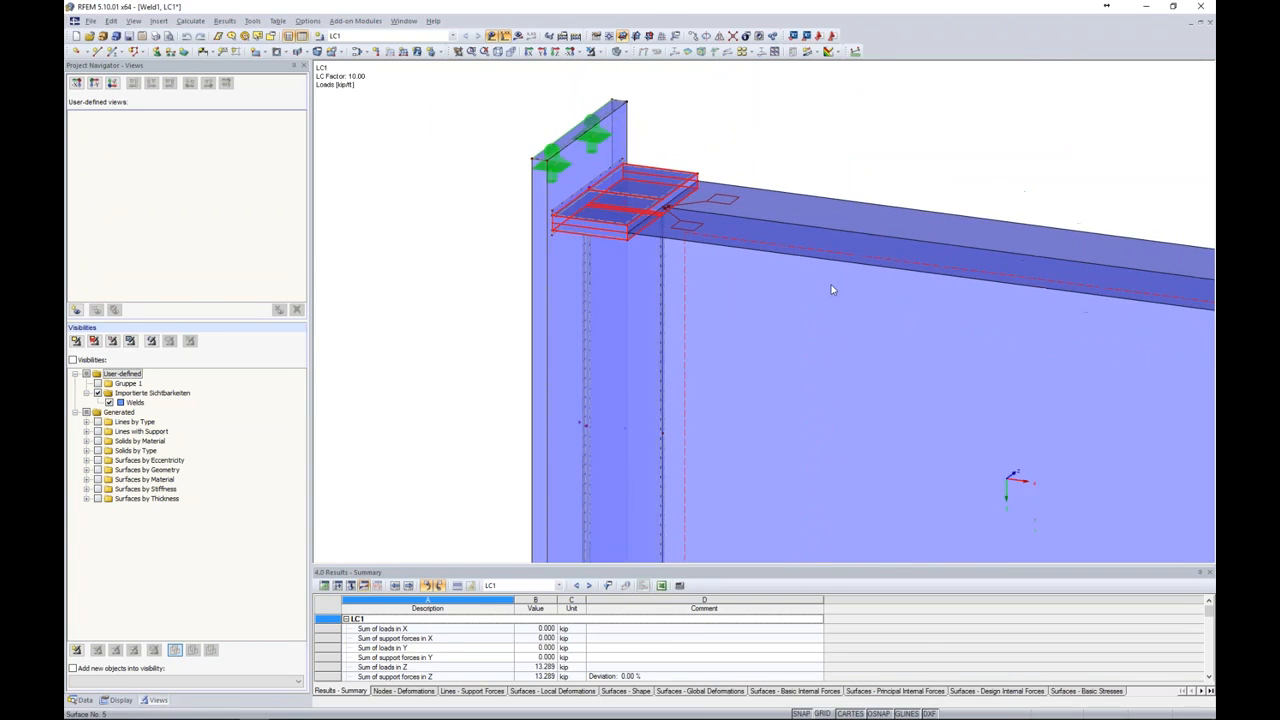
middle_drag(831, 286, 731, 262)
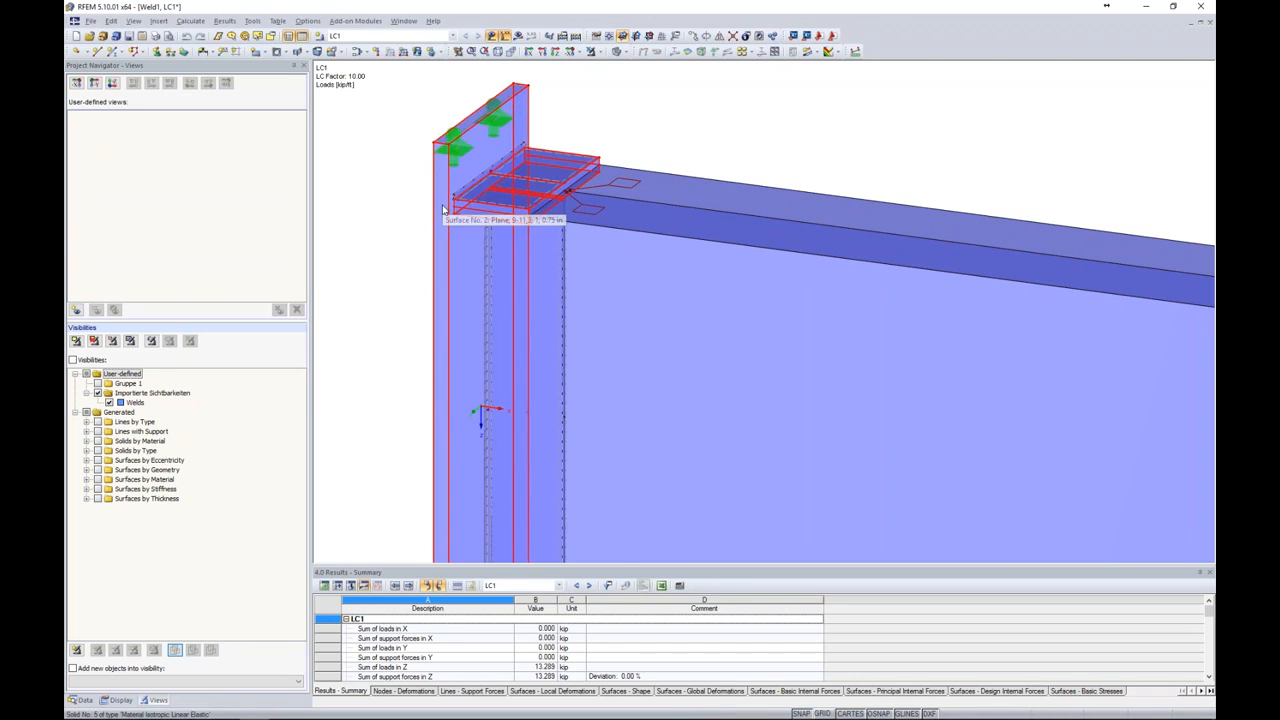
scroll(385, 208, up, 3)
scroll(398, 211, up, 1)
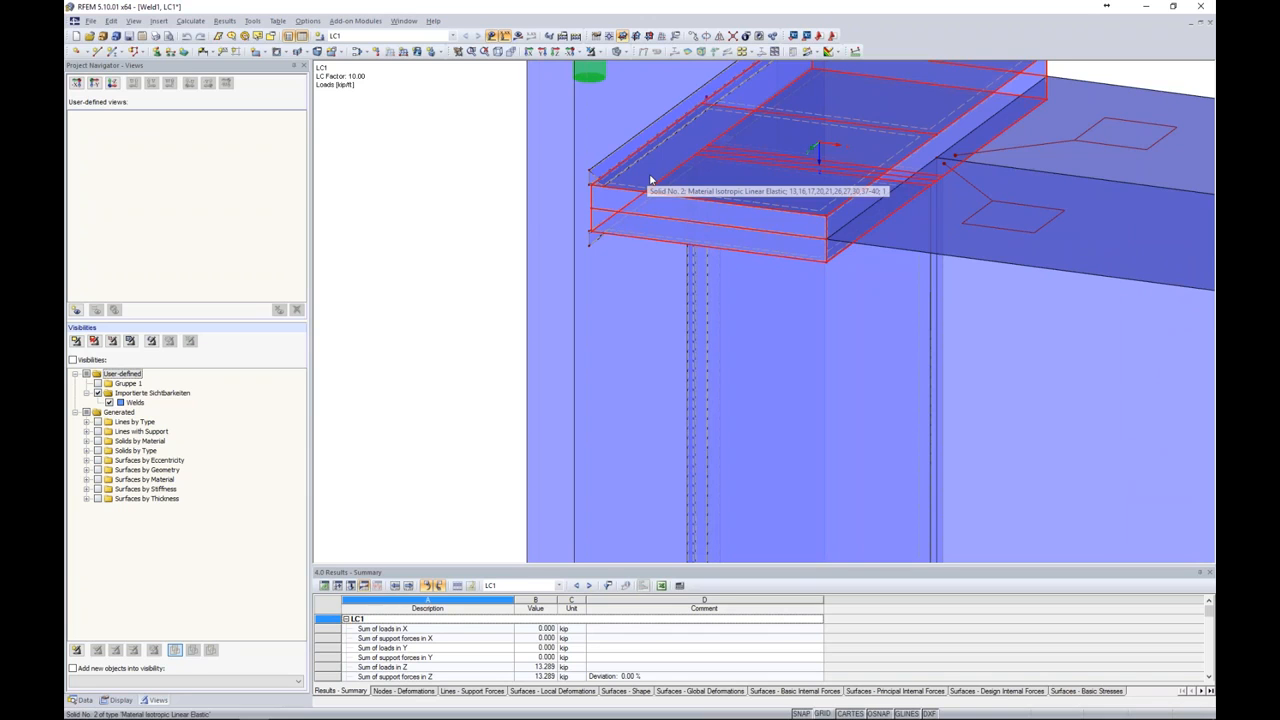
scroll(650, 180, down, 4)
ctrl+middle_drag(906, 143, 812, 177)
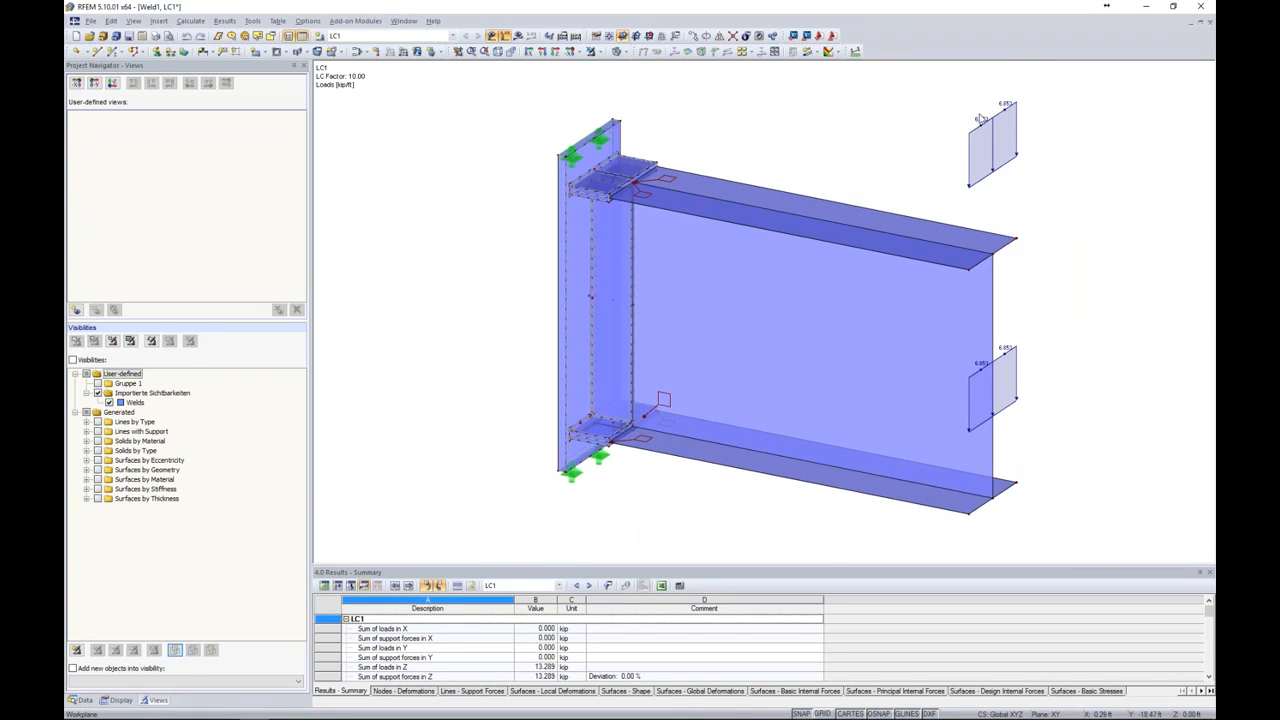
- Display the LC1 results and switch from surface stresses to the von Mises equivalent stresses of the solids
click(519, 36)
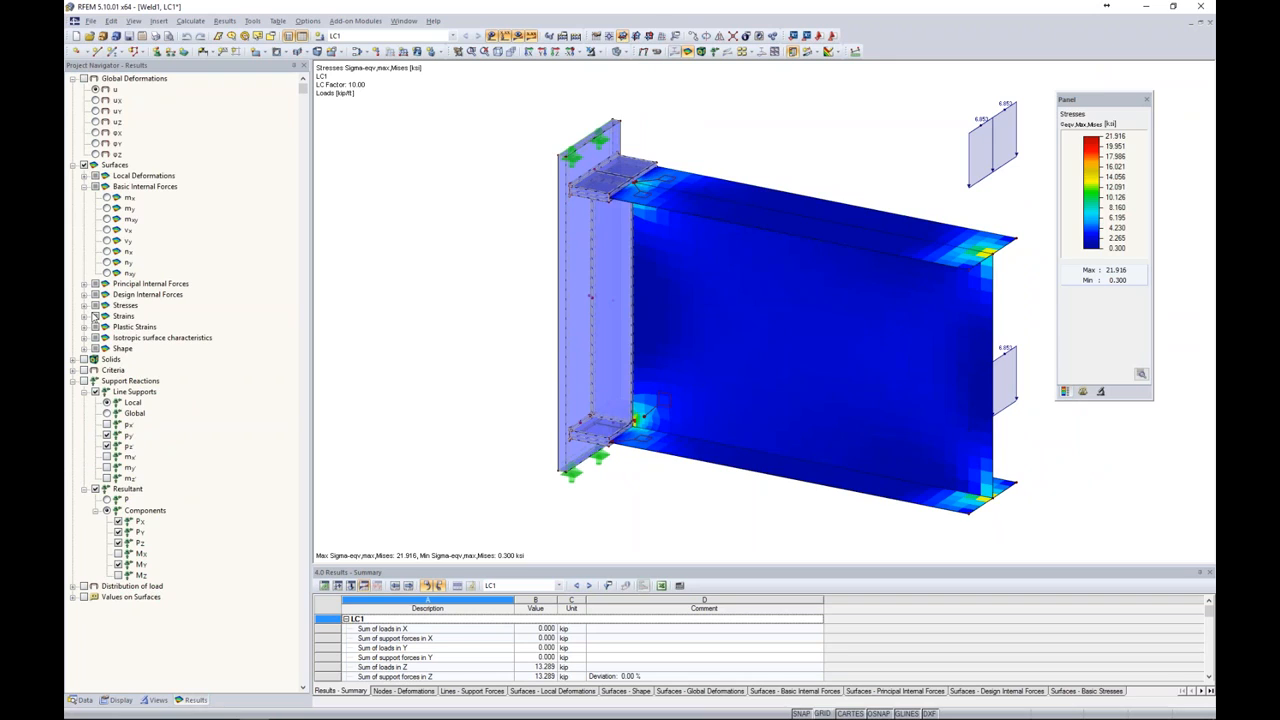
click(84, 306)
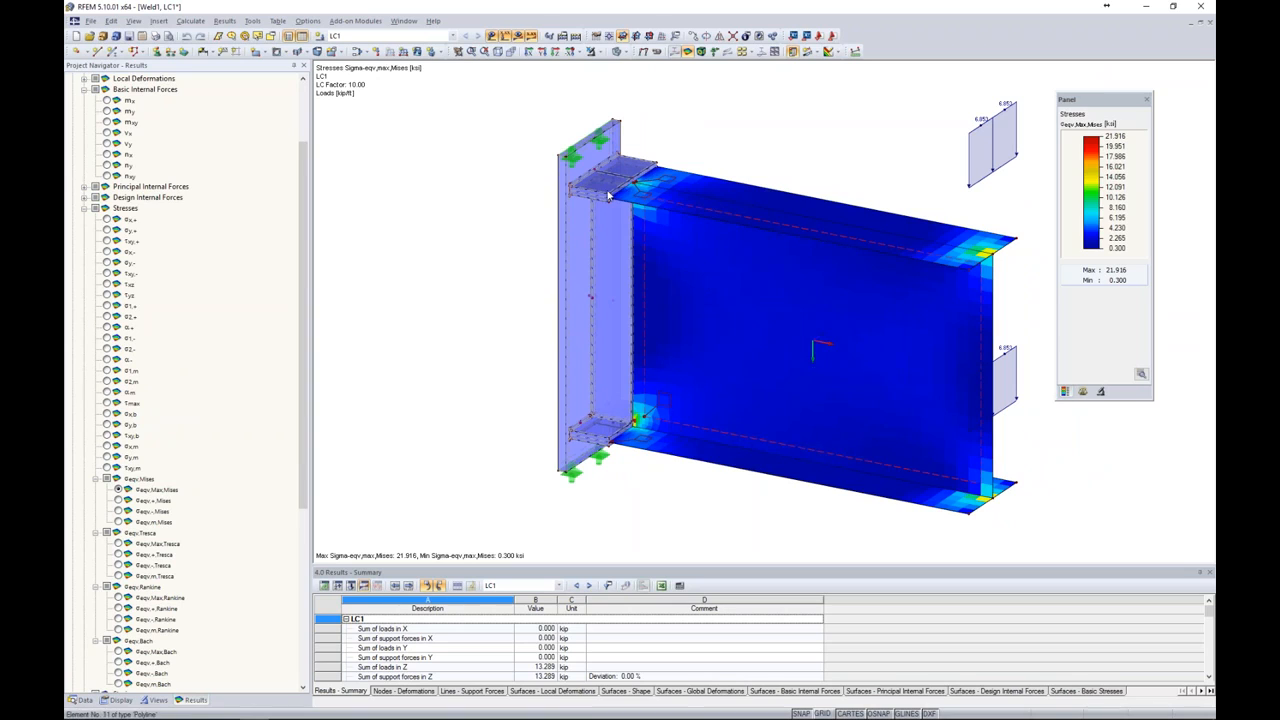
click(84, 208)
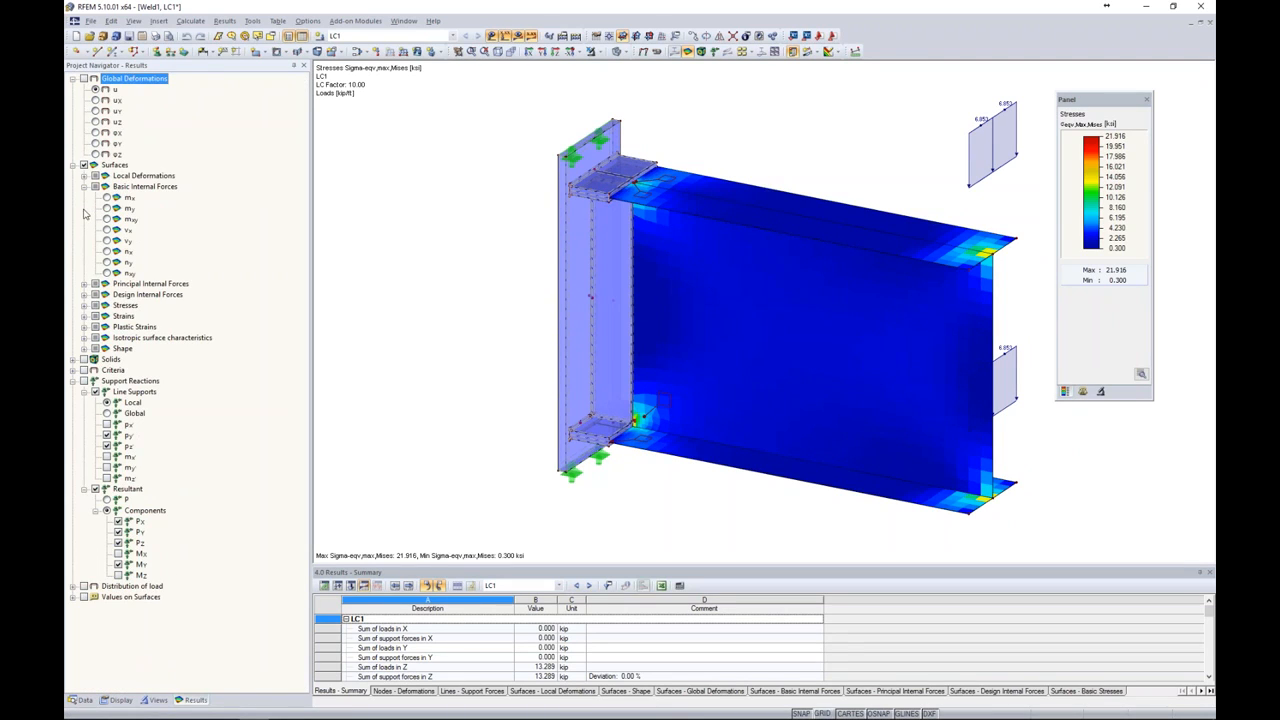
click(73, 360)
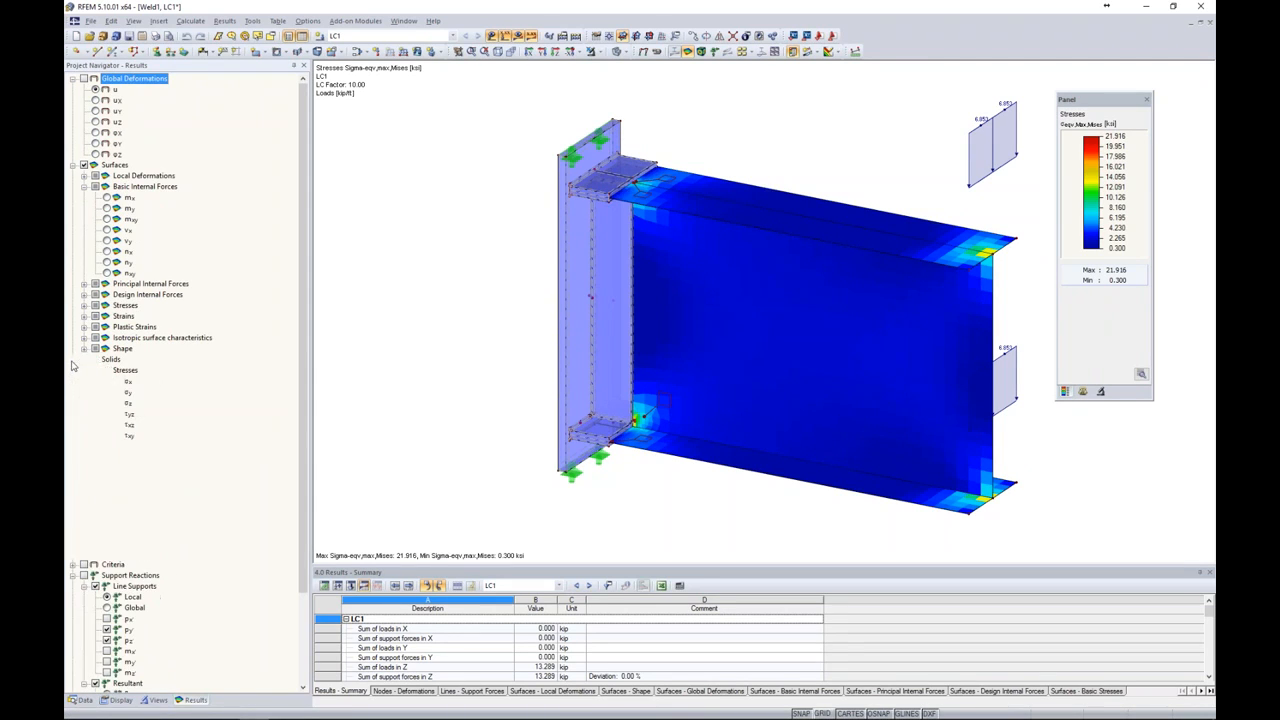
click(84, 360)
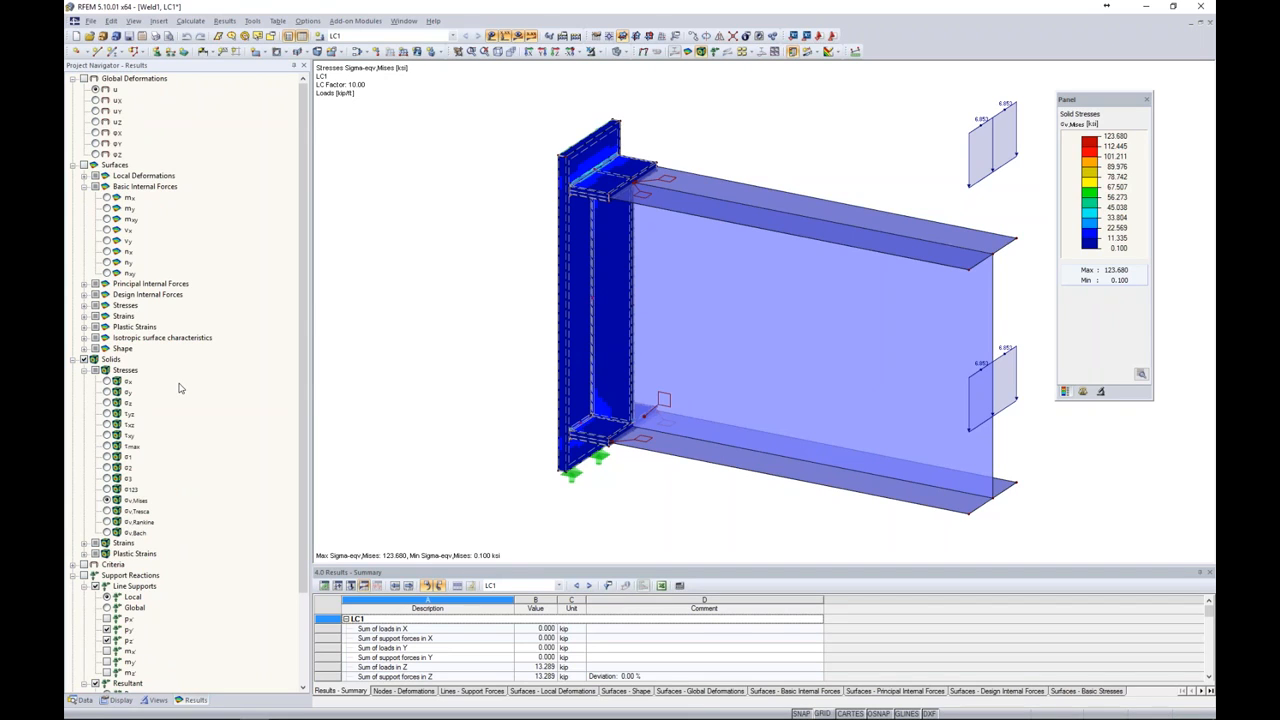
ctrl+middle_drag(766, 139, 745, 140)
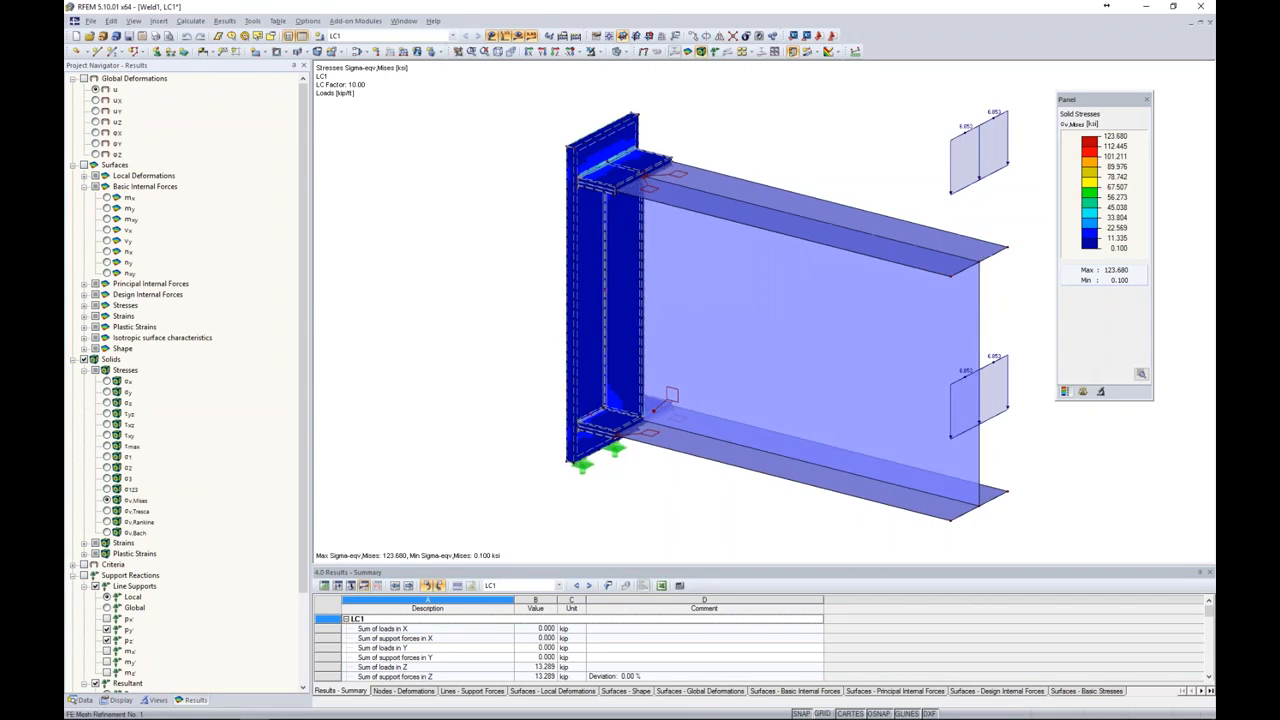
- Isolate the welds with their solid stresses by activating the imported Welds visibility, and move the color scale panel aside
click(157, 700)
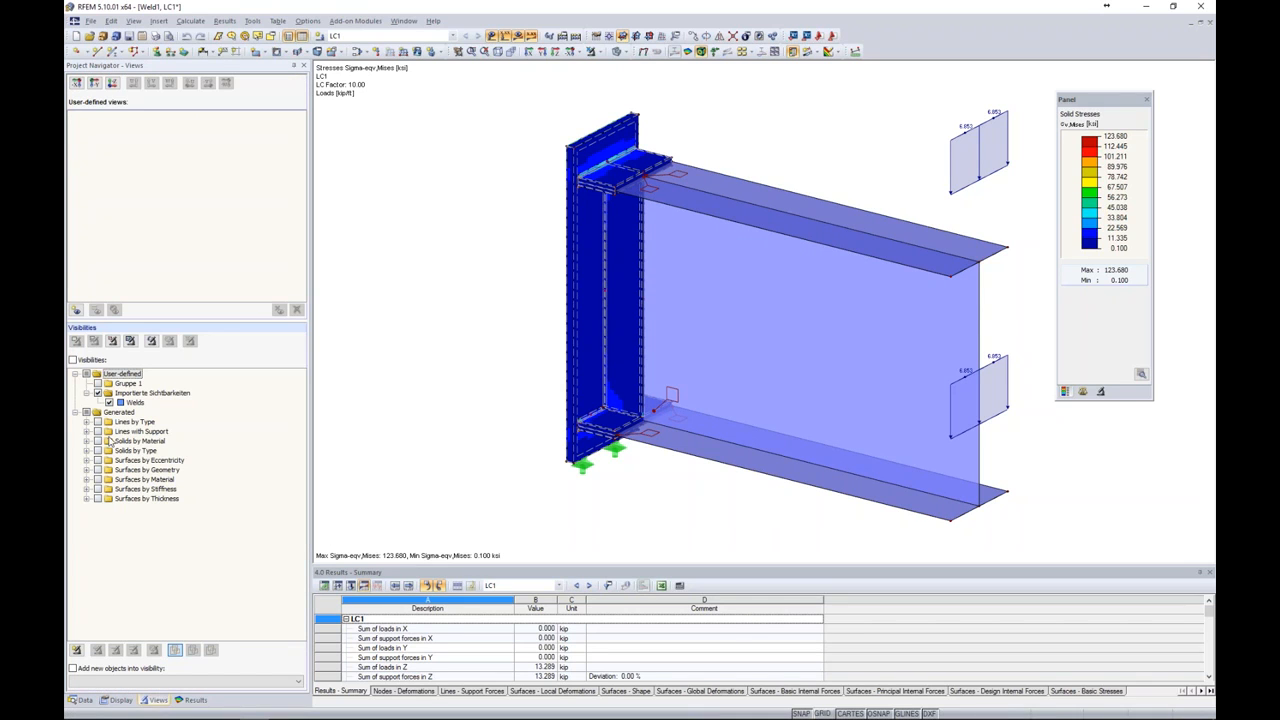
click(97, 394)
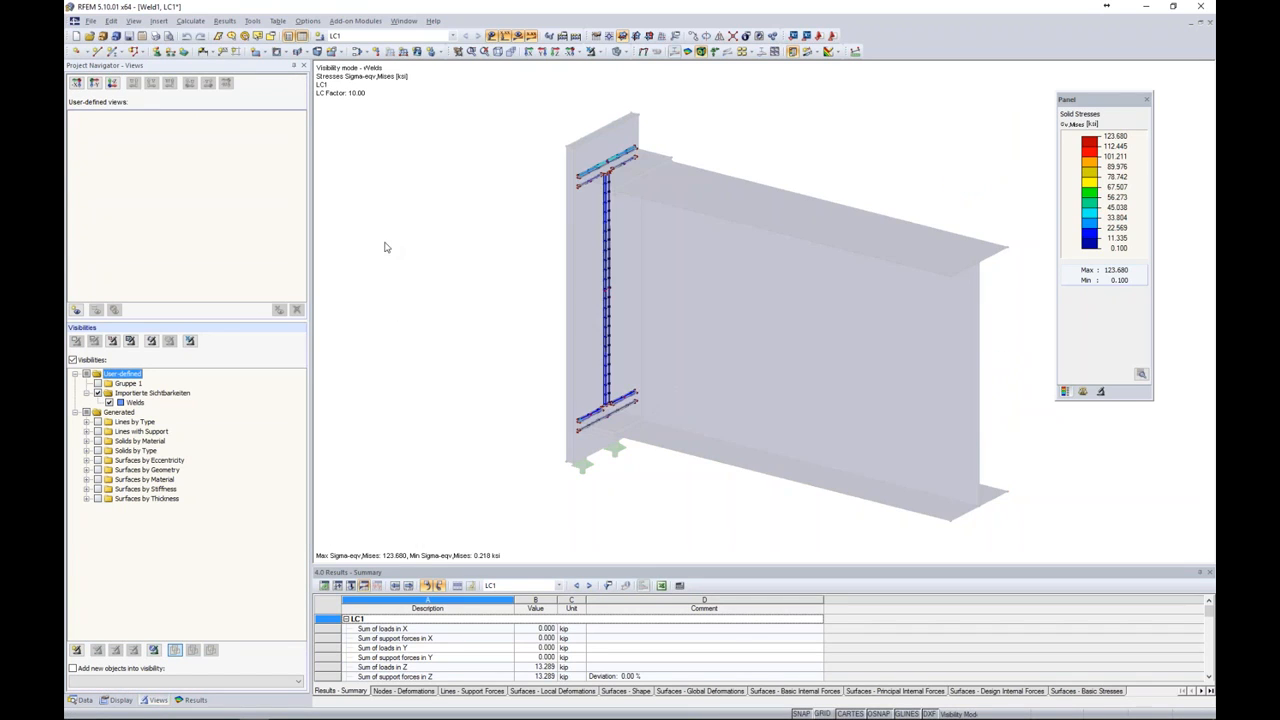
scroll(603, 165, up, 4)
scroll(601, 171, up, 3)
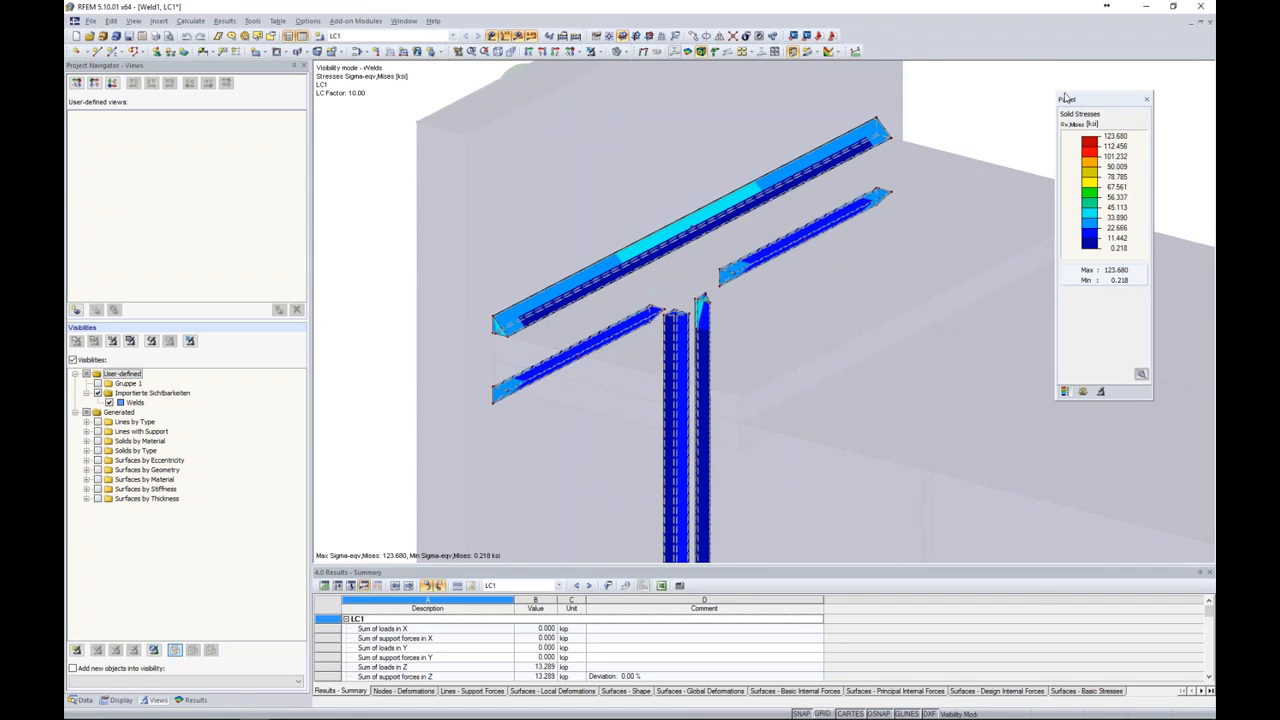
drag(1079, 114, 1048, 104)
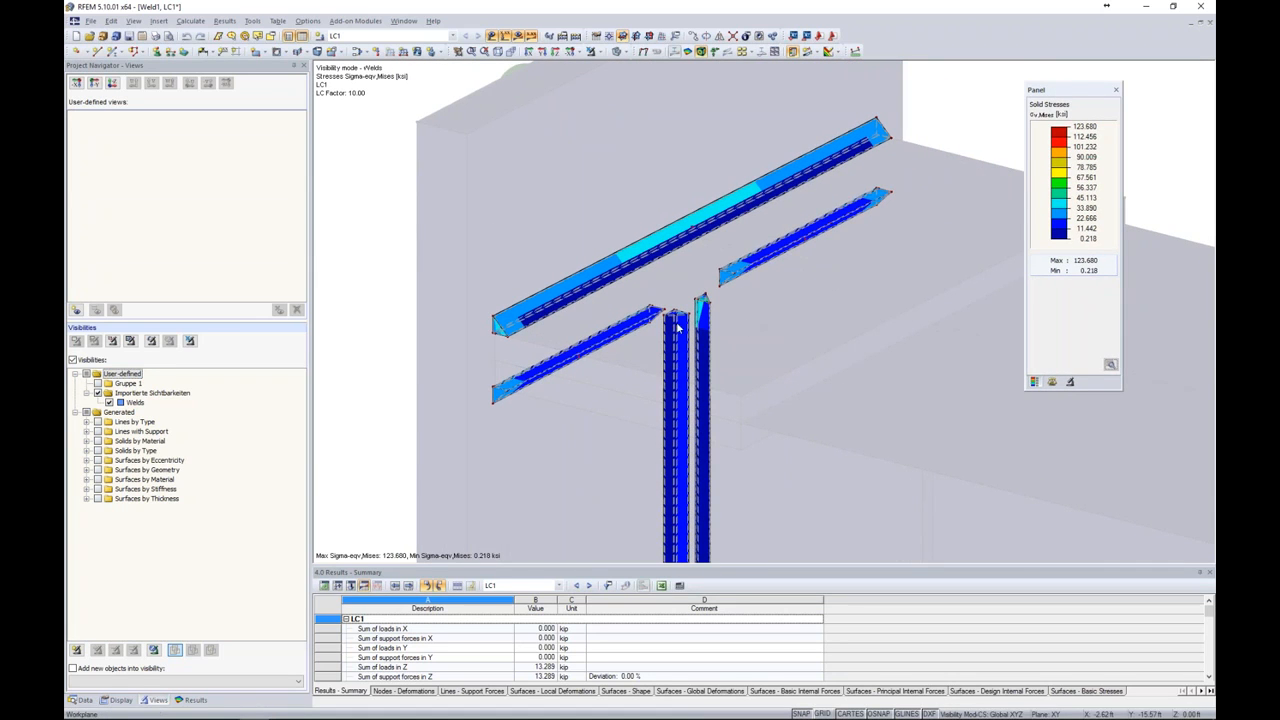
- Examine the von Mises stress distribution at the upper ends of the vertical web welds and along the upper flange welds
scroll(690, 308, up, 5)
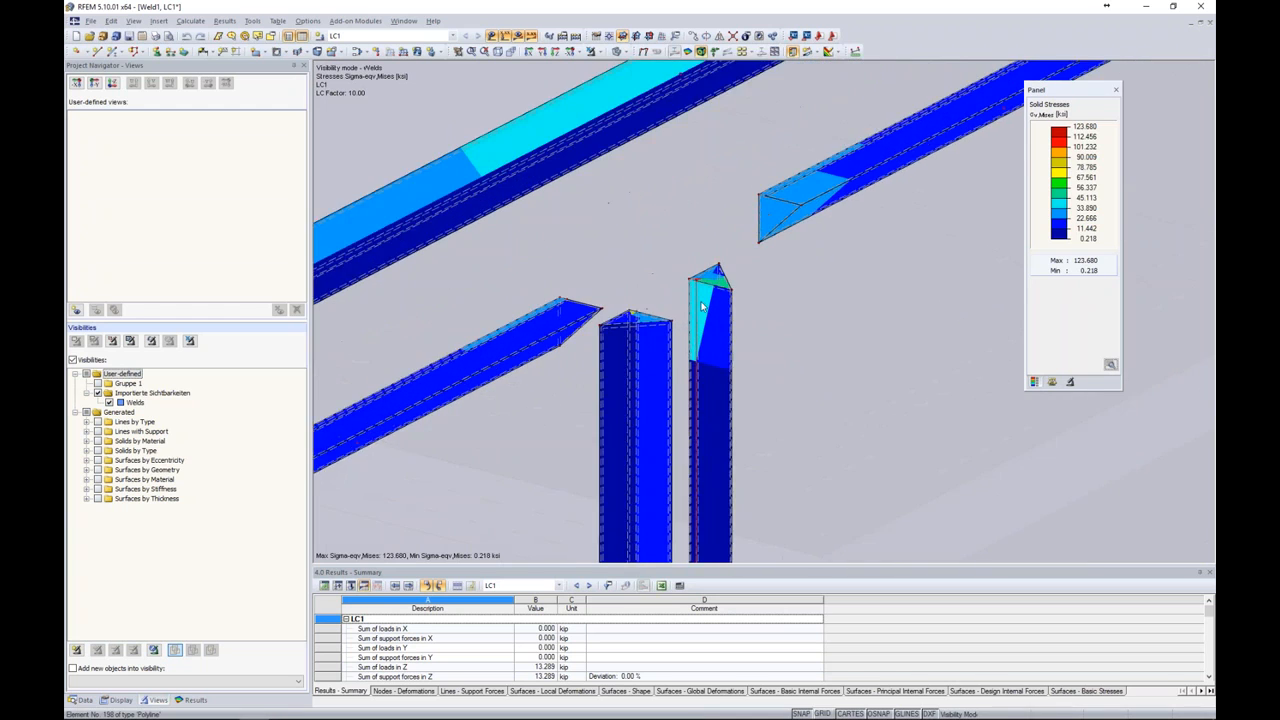
scroll(700, 280, up, 3)
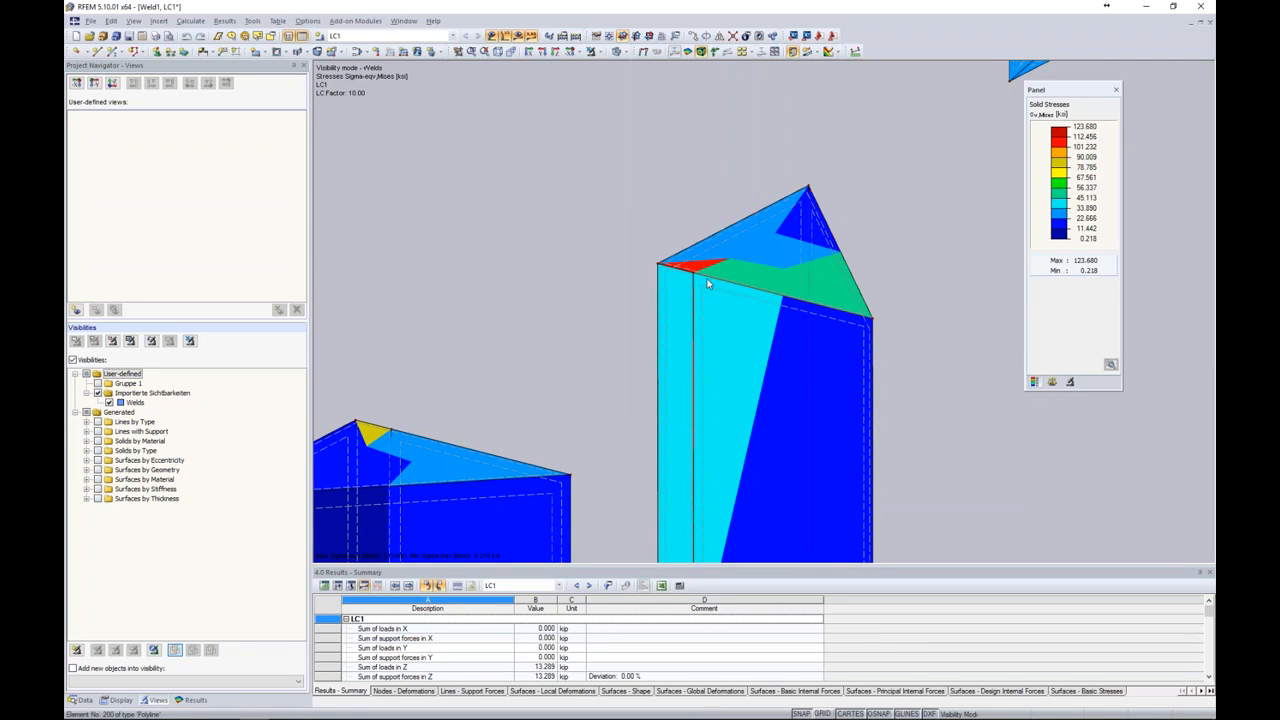
scroll(707, 284, down, 2)
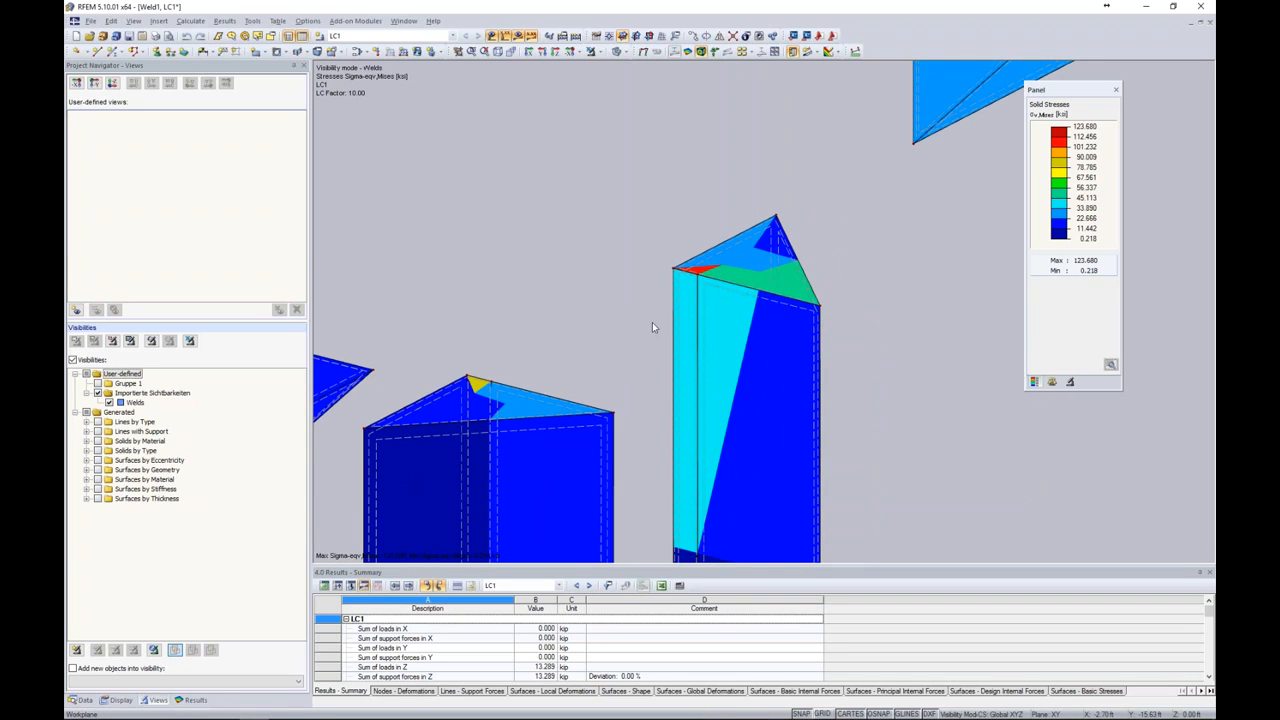
scroll(652, 326, down, 4)
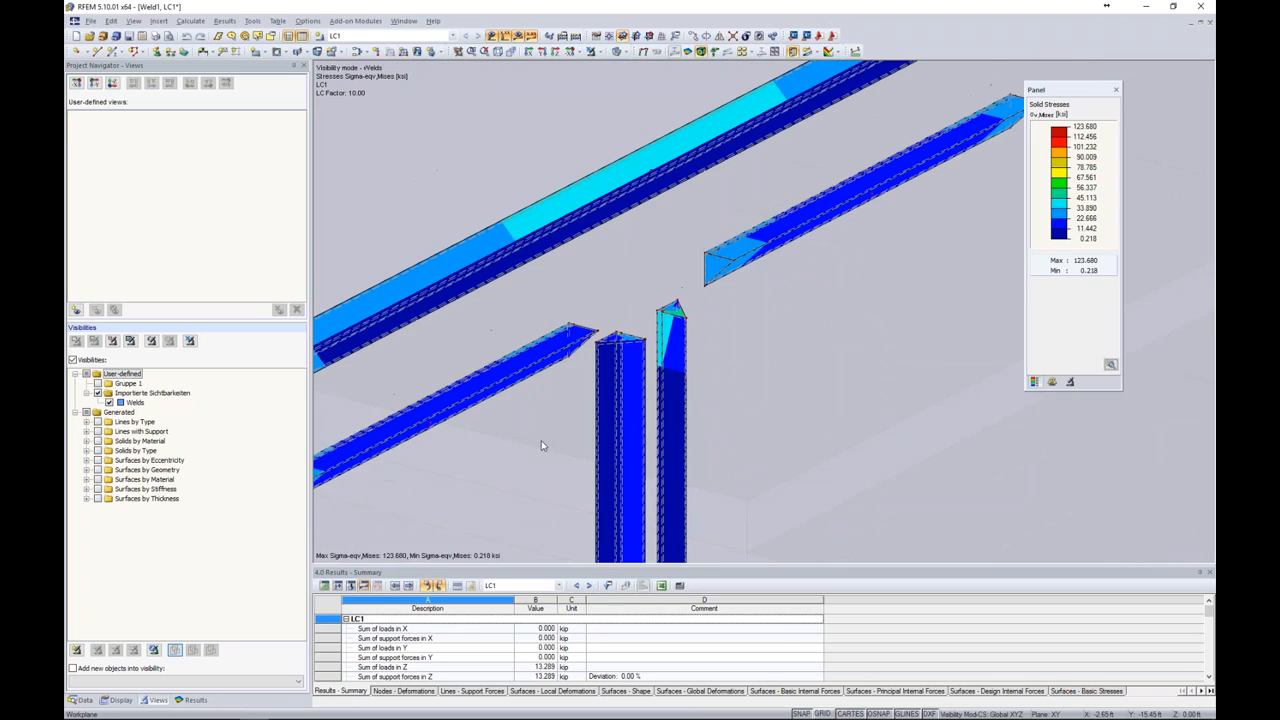
scroll(541, 445, down, 3)
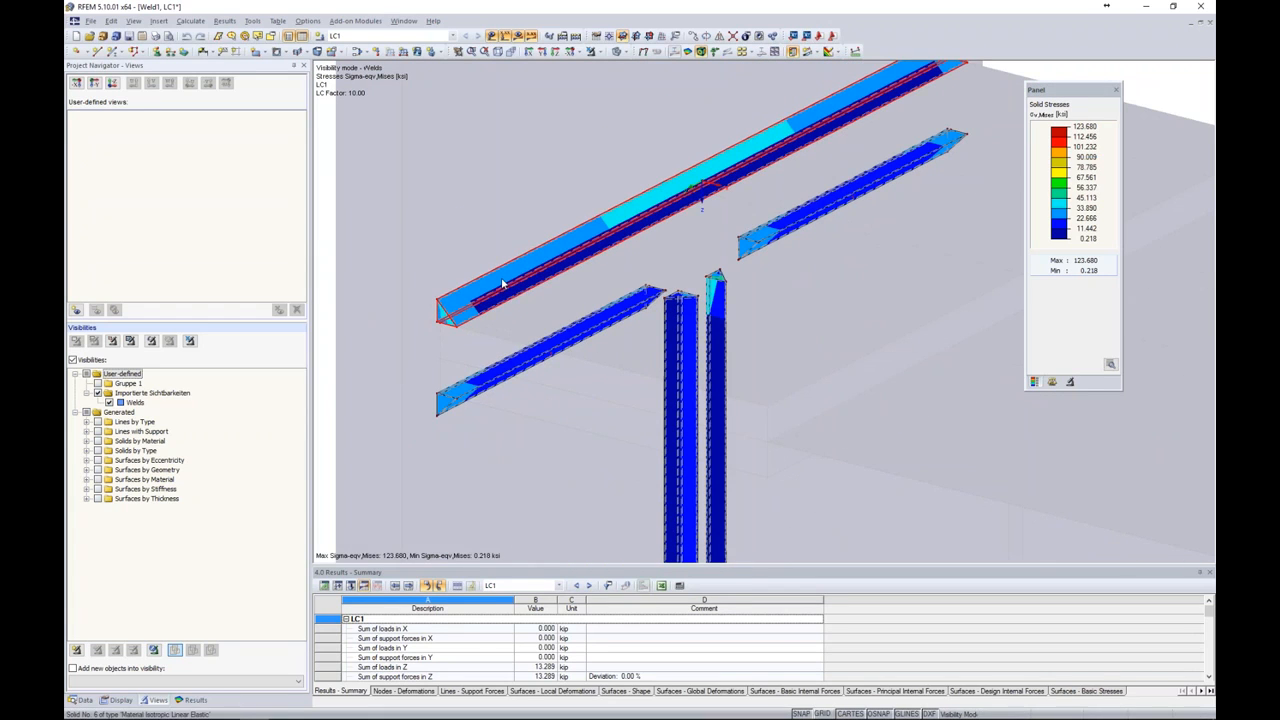
- List the strain result types available for the solids and view the isolated welds with their von Mises stresses
click(192, 700)
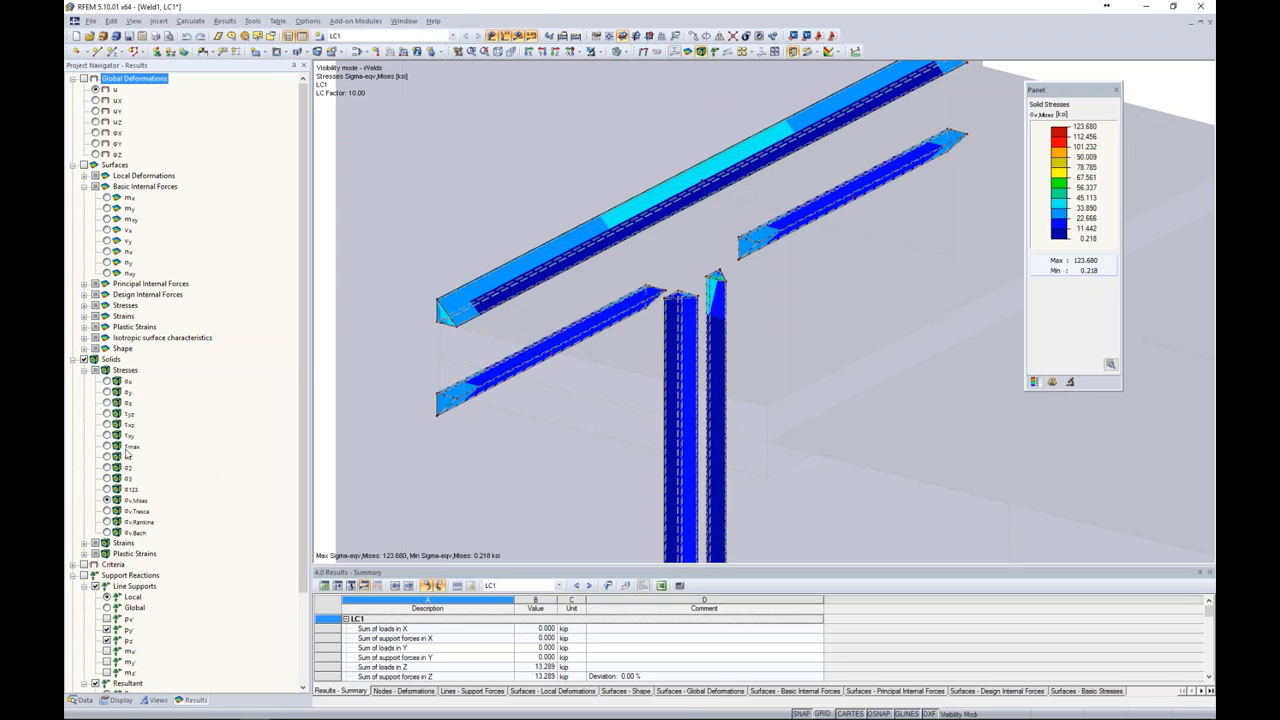
click(84, 543)
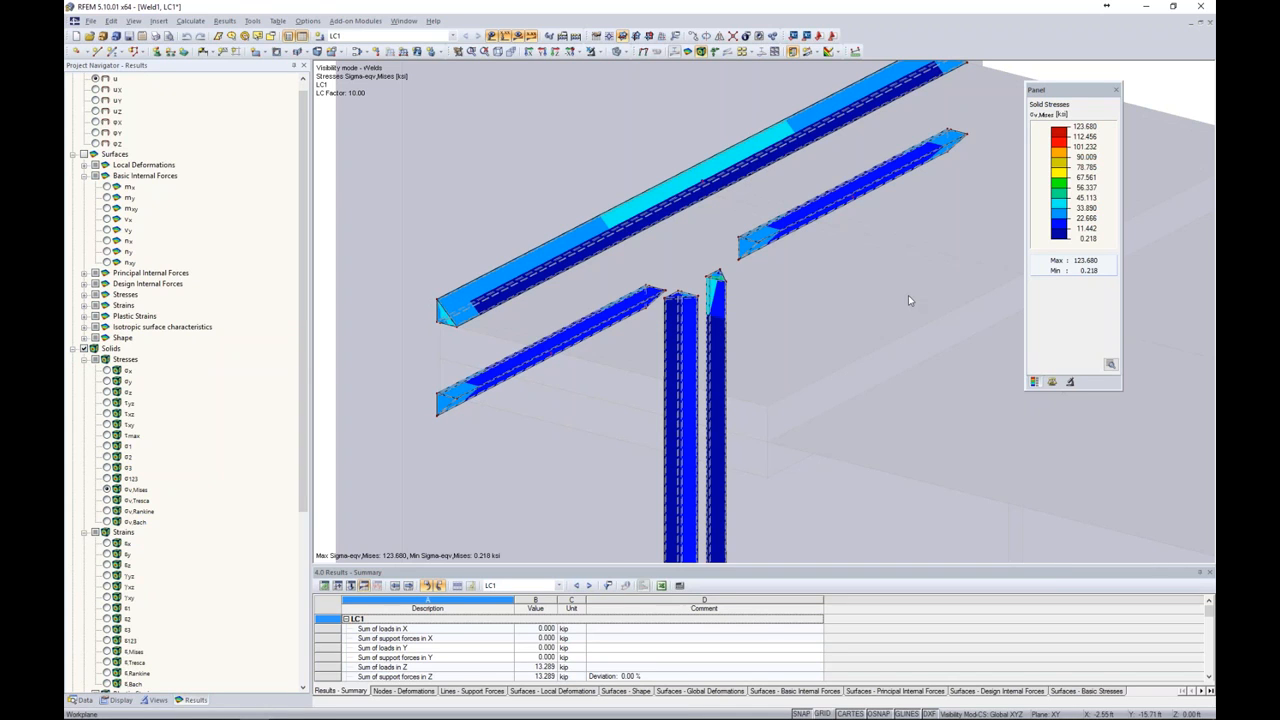
scroll(864, 290, down, 3)
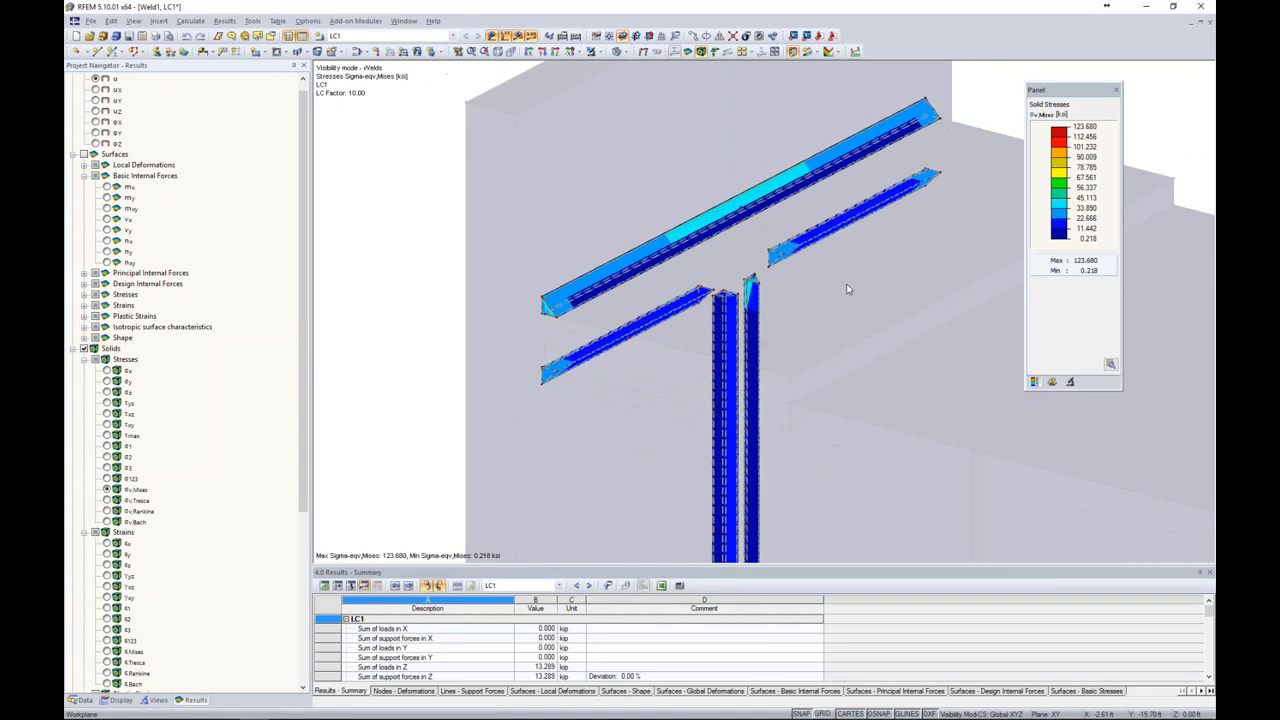
scroll(703, 274, down, 1)
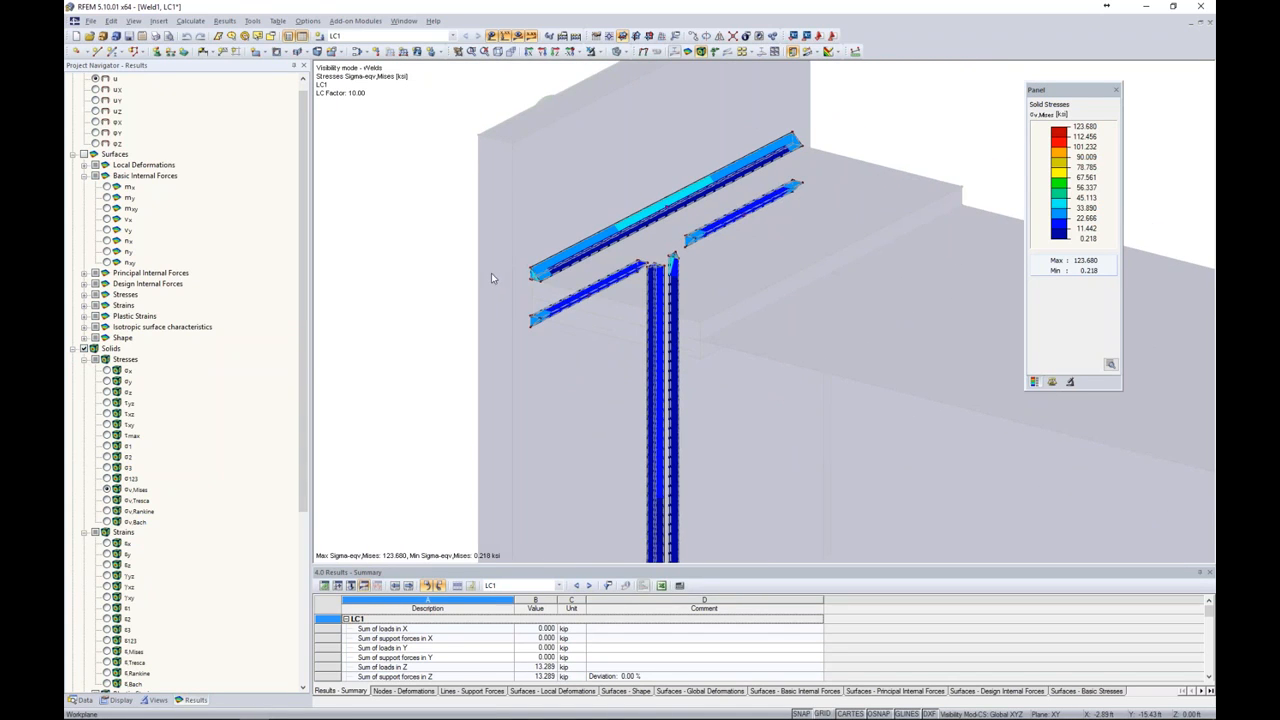
- Cancel the welds-only visibility, then isolate the vertical end plate and display its LC1 von Mises solid stresses
click(591, 52)
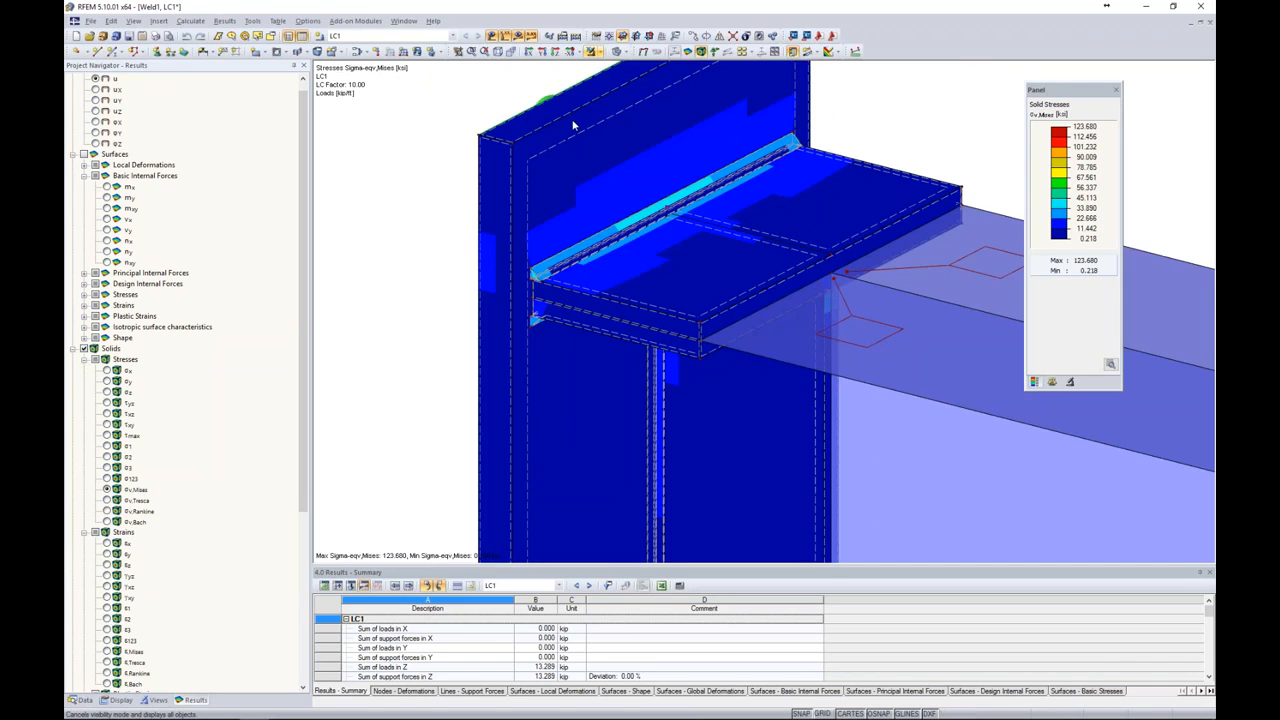
scroll(562, 168, down, 4)
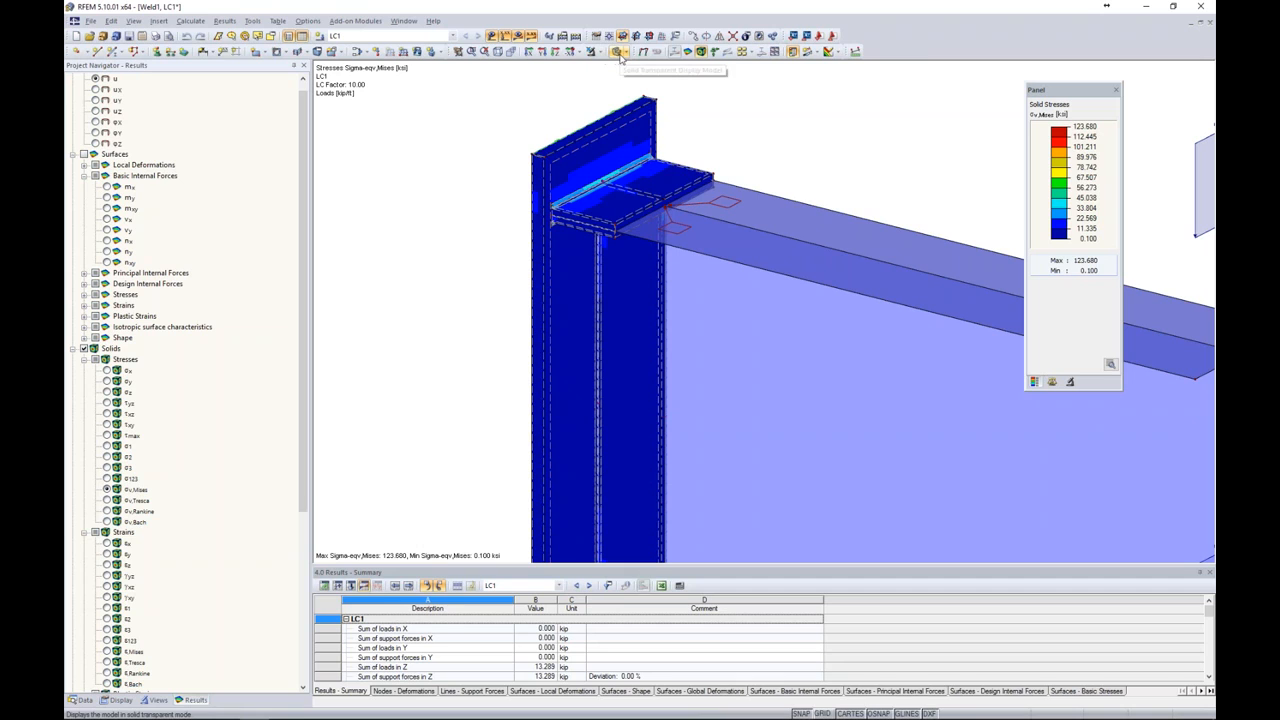
click(518, 35)
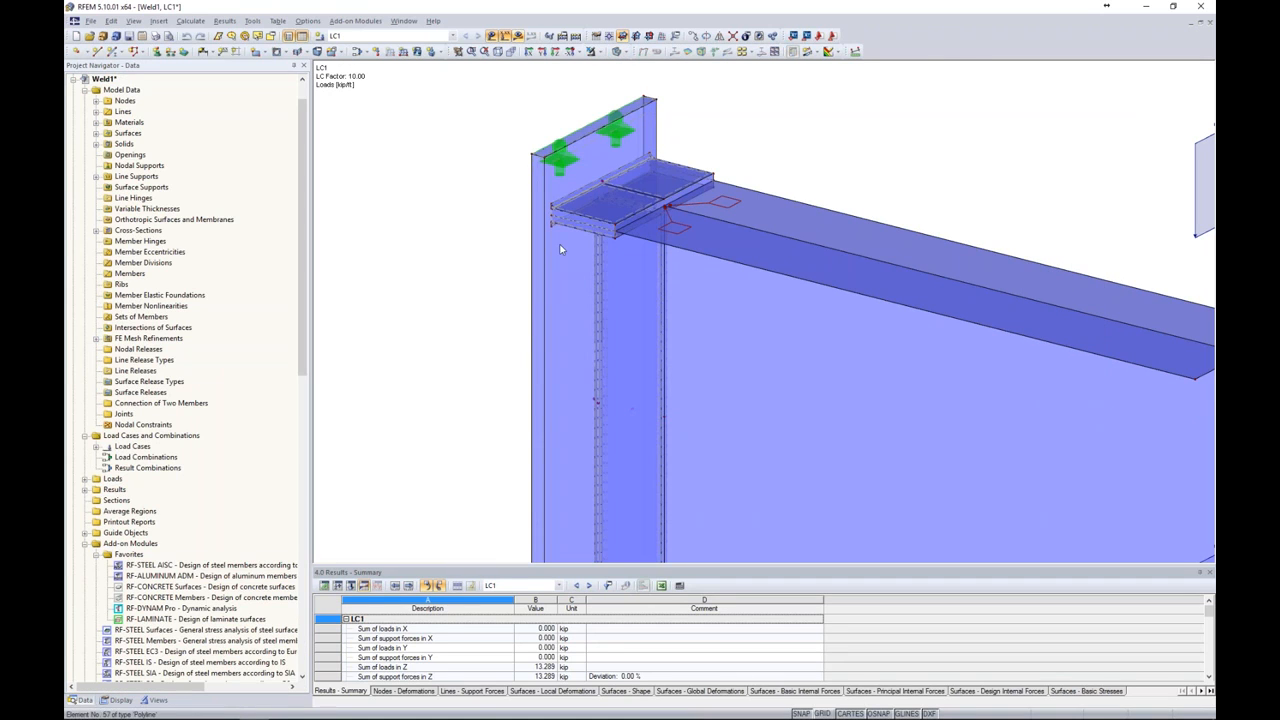
click(601, 52)
click(604, 70)
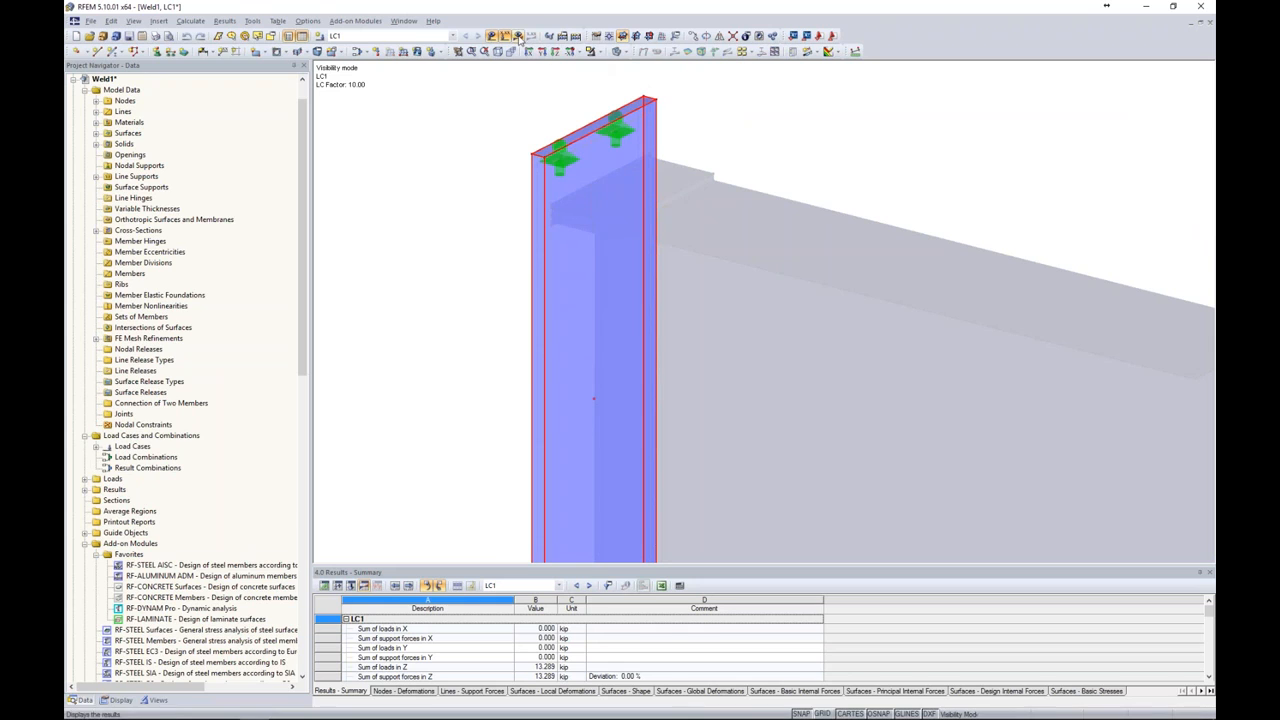
click(518, 35)
- Examine the von Mises stress distribution across the end plate's face and through its thickness, then clear the plate selection
scroll(473, 331, down, 4)
middle_drag(471, 345, 424, 265)
scroll(452, 240, up, 3)
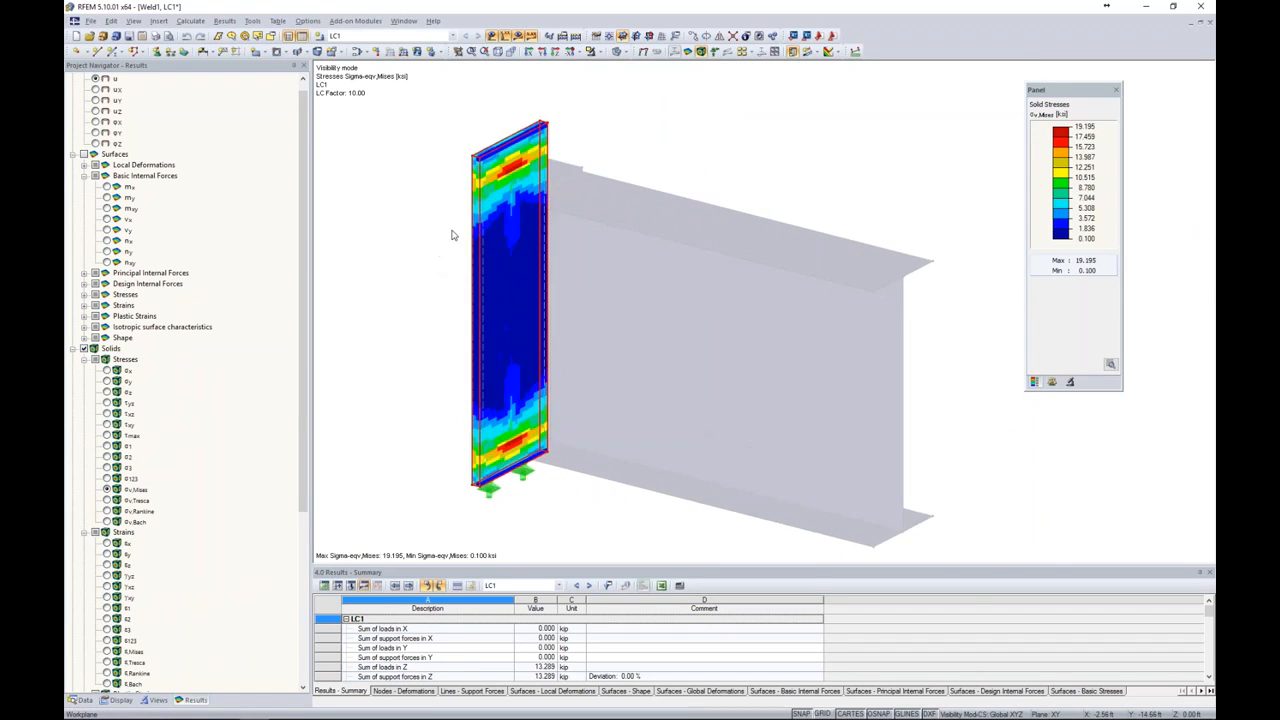
scroll(559, 133, up, 4)
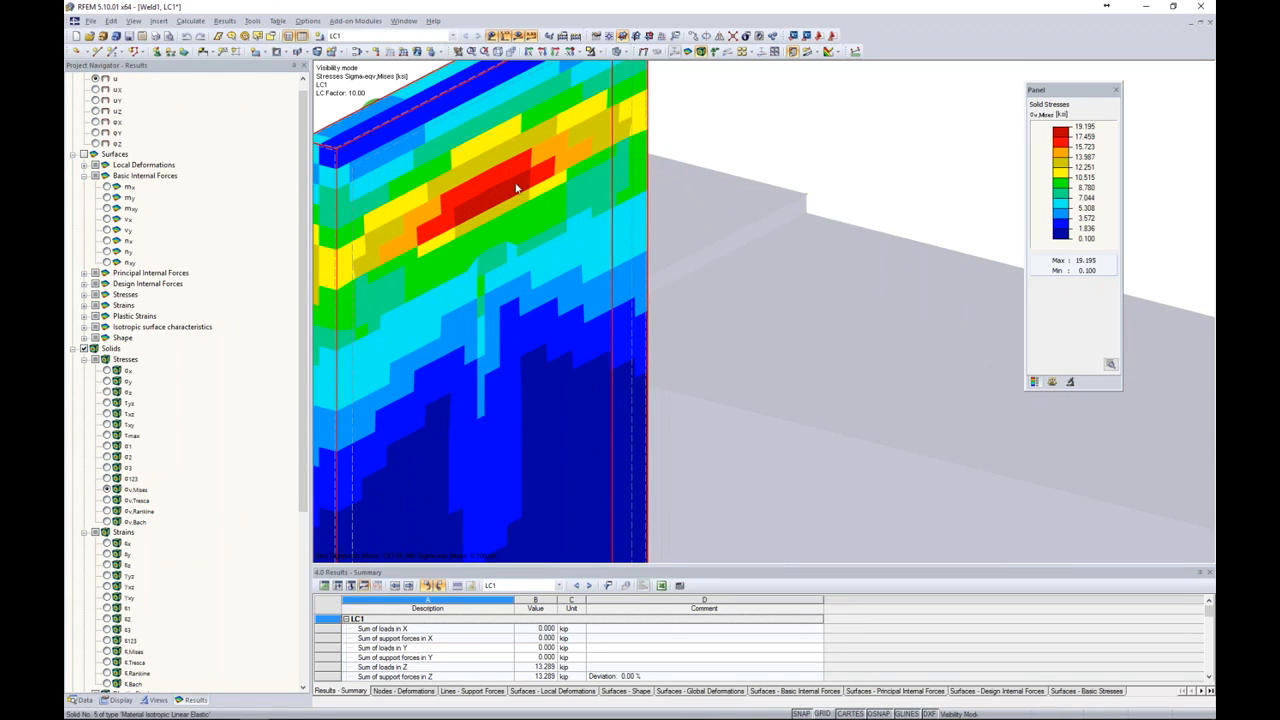
ctrl+middle_drag(521, 272, 735, 212)
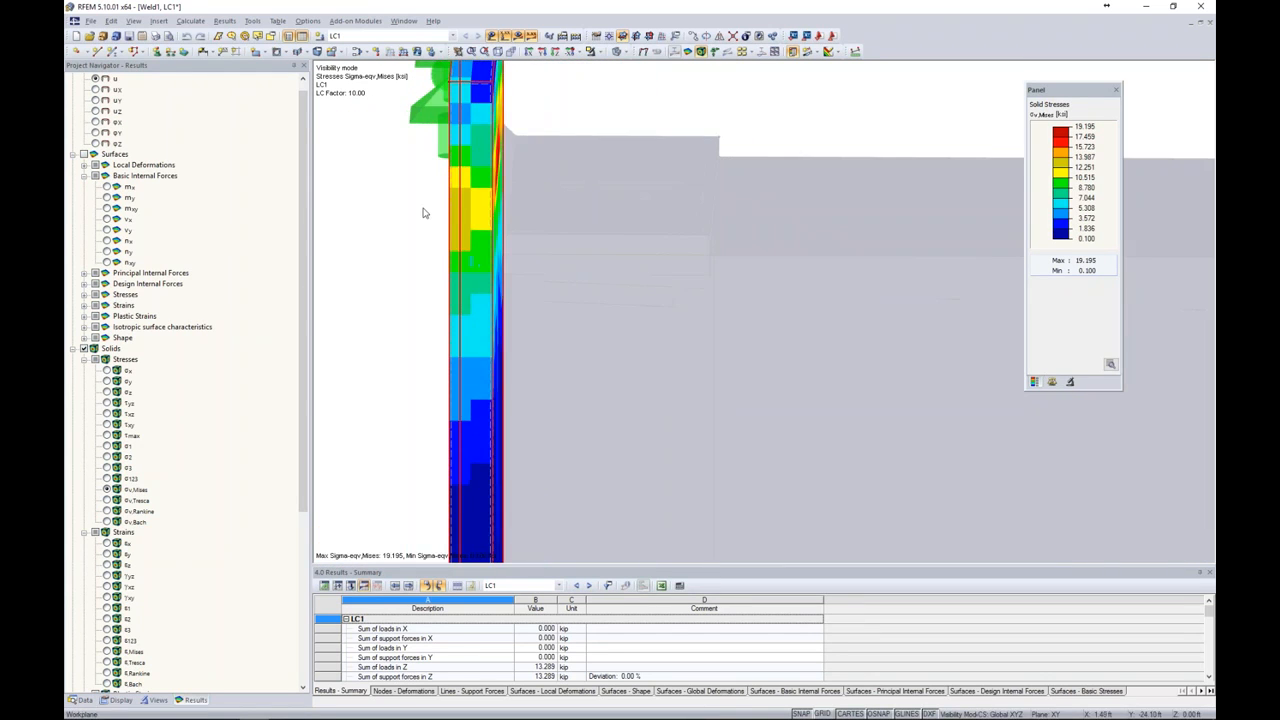
scroll(490, 206, down, 8)
scroll(549, 350, down, 1)
ctrl+middle_drag(549, 347, 484, 349)
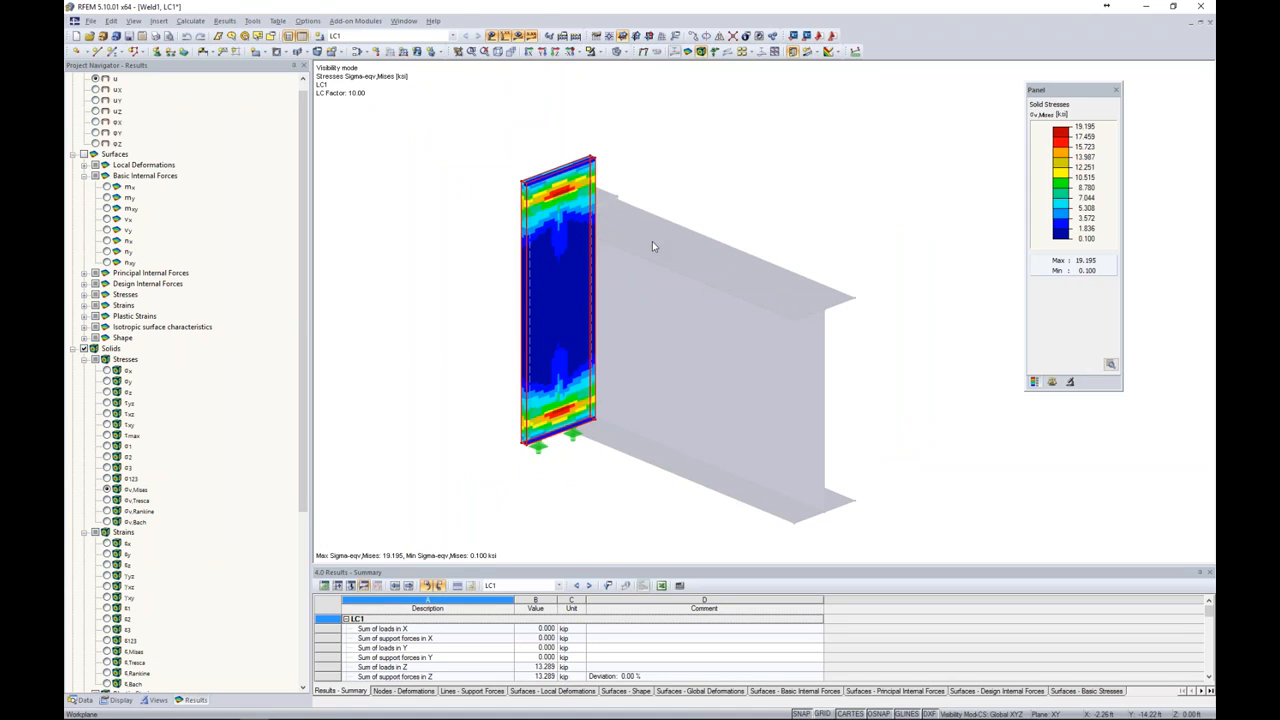
click(715, 187)
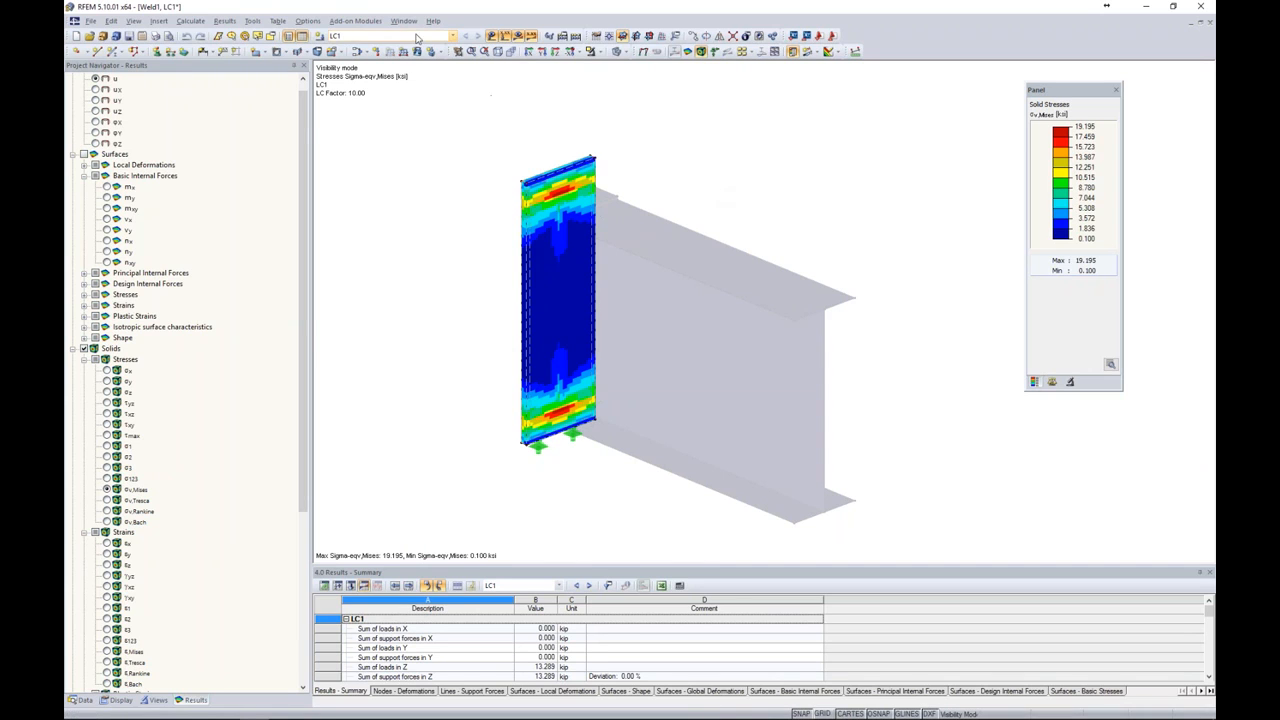
- Switch to the other RFEM window with the Tie Rod - Start model
mouse_move(307, 714)
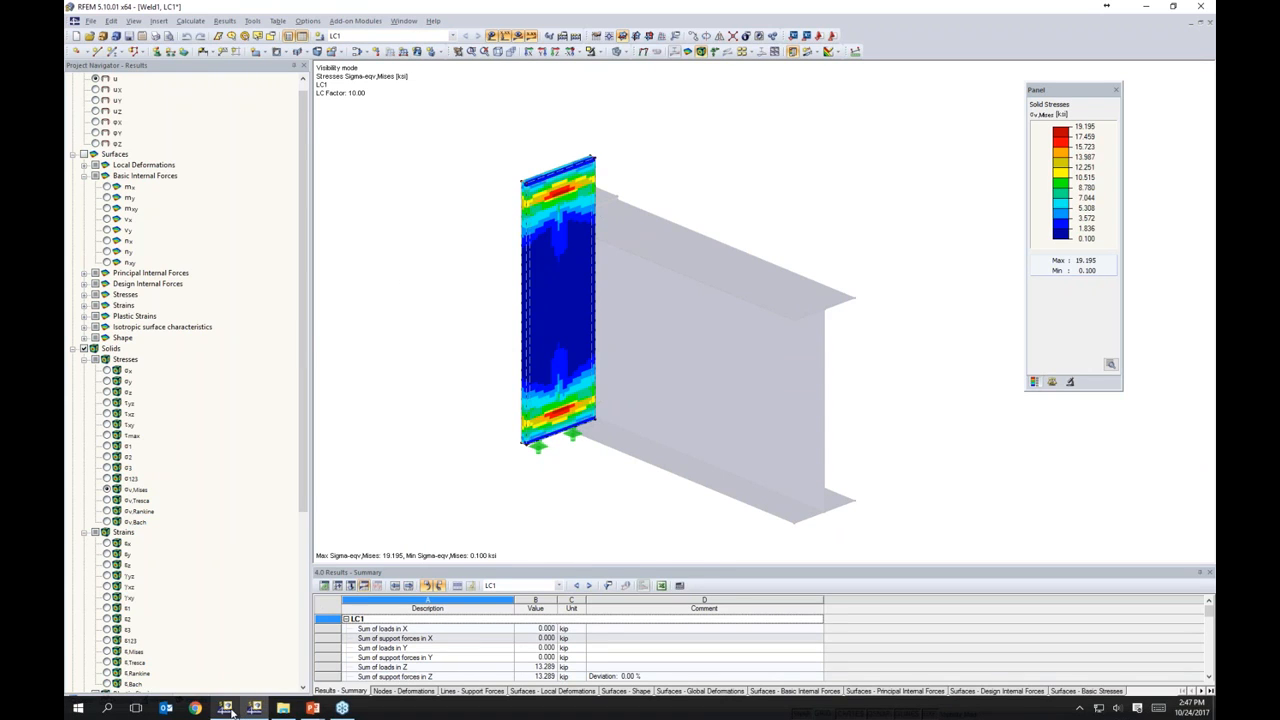
click(231, 714)
ctrl+middle_drag(758, 188, 768, 195)
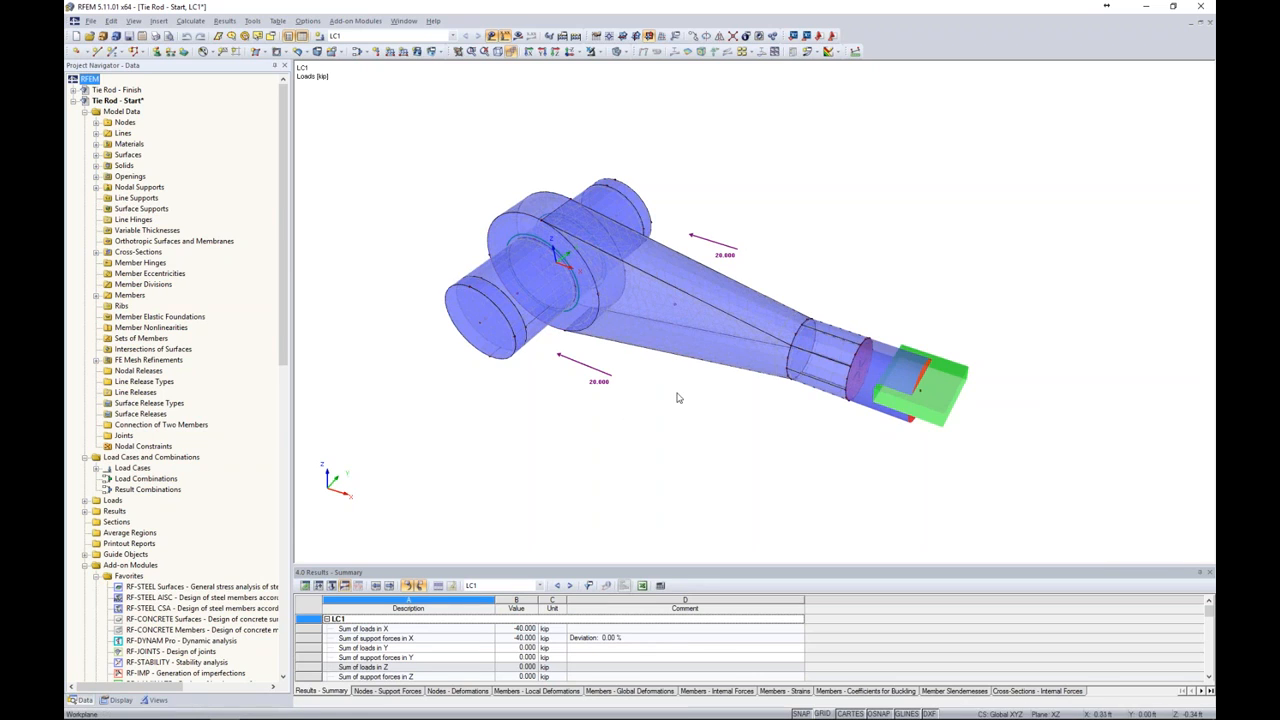
- Review the boundary surfaces, material and solid type of the tie rod's tapered solid, and close its properties without changes
click(679, 298)
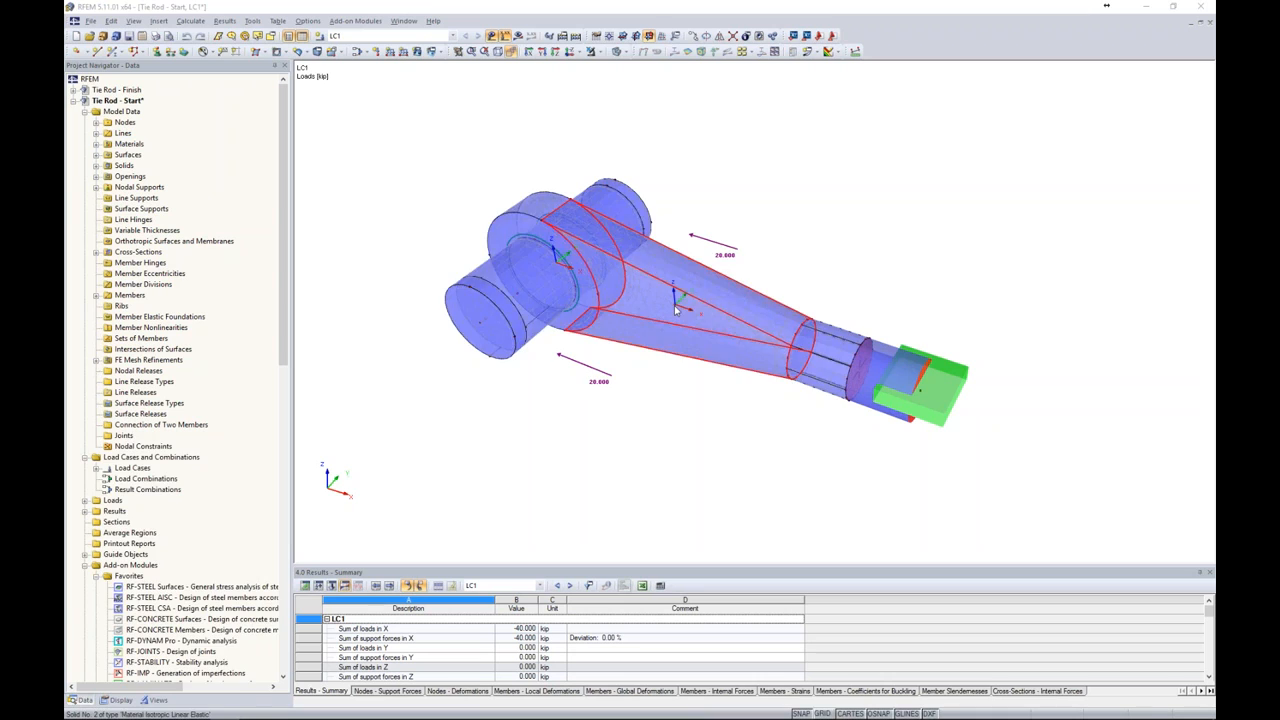
double_click(675, 310)
drag(663, 212, 899, 153)
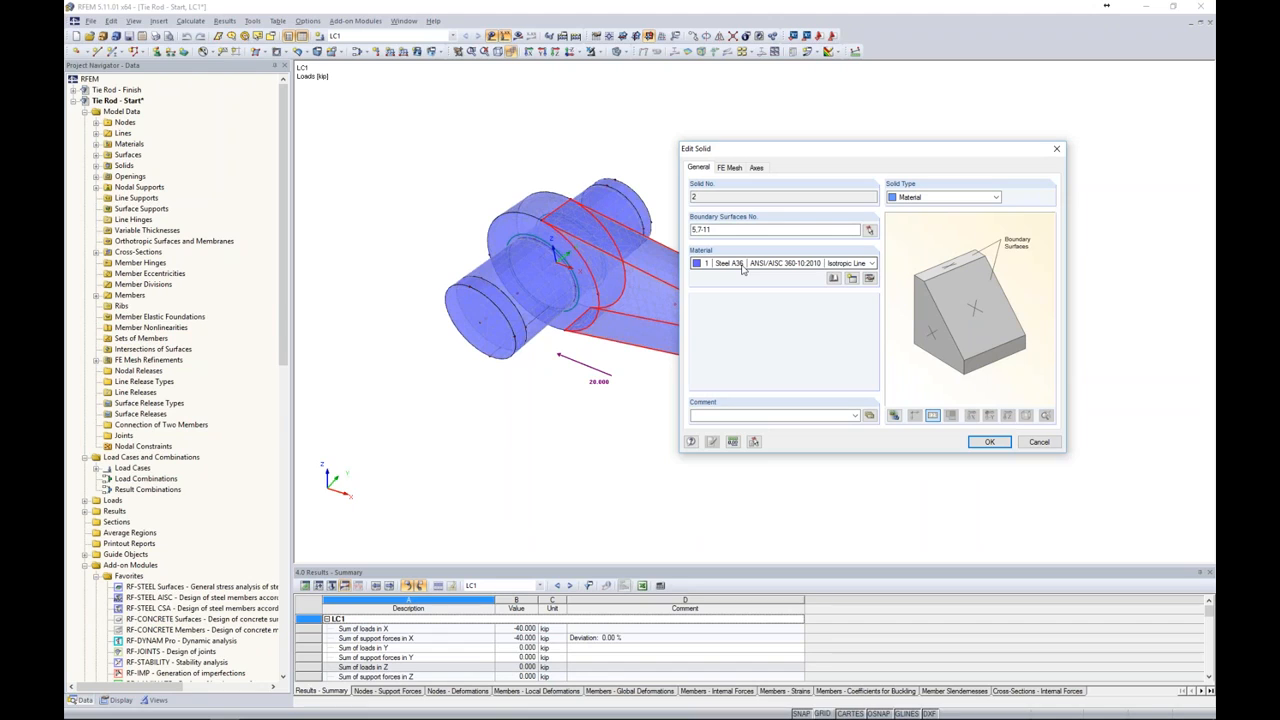
drag(749, 149, 848, 132)
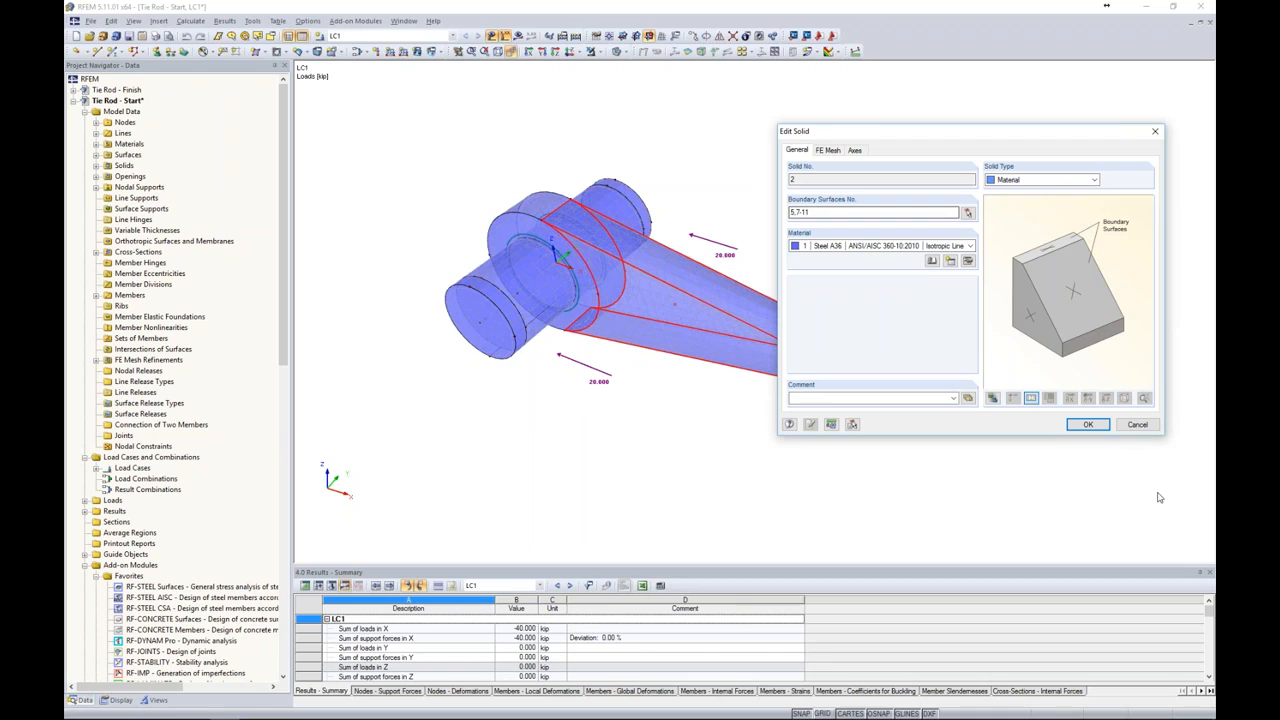
click(1137, 425)
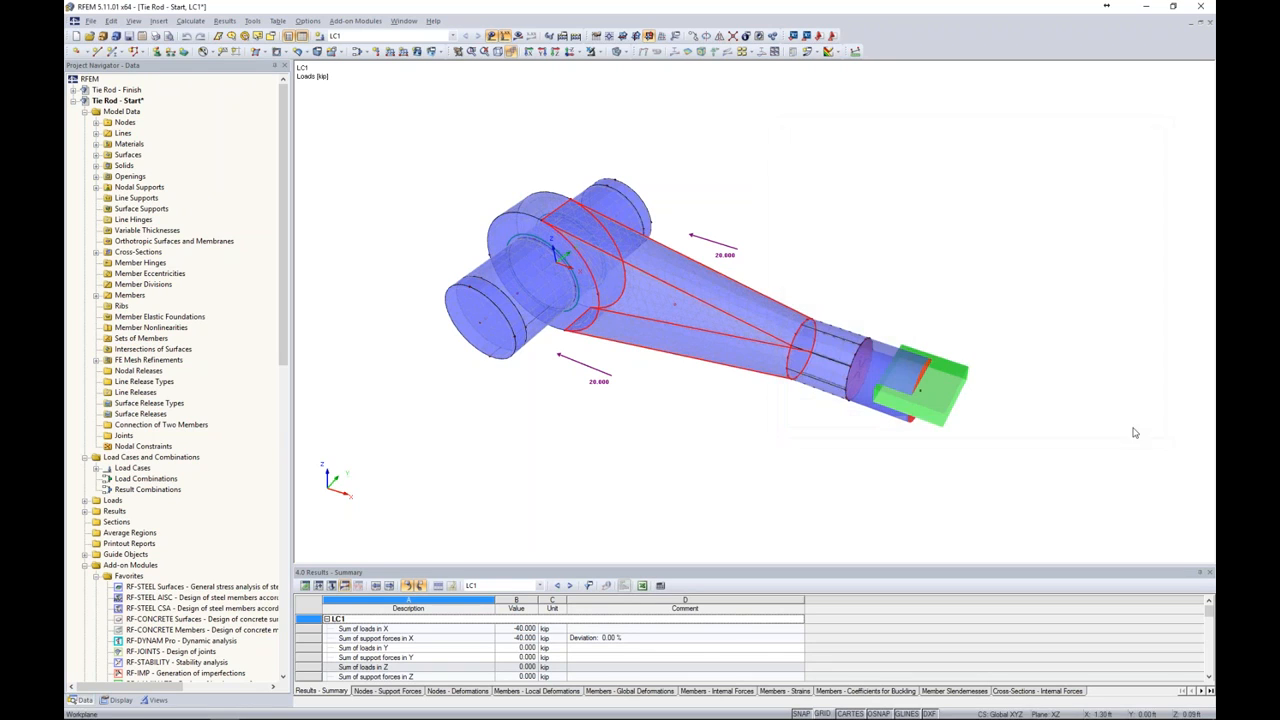
- Display the tie rod in wireframe so its finite element mesh can be inspected
middle_drag(678, 226, 704, 224)
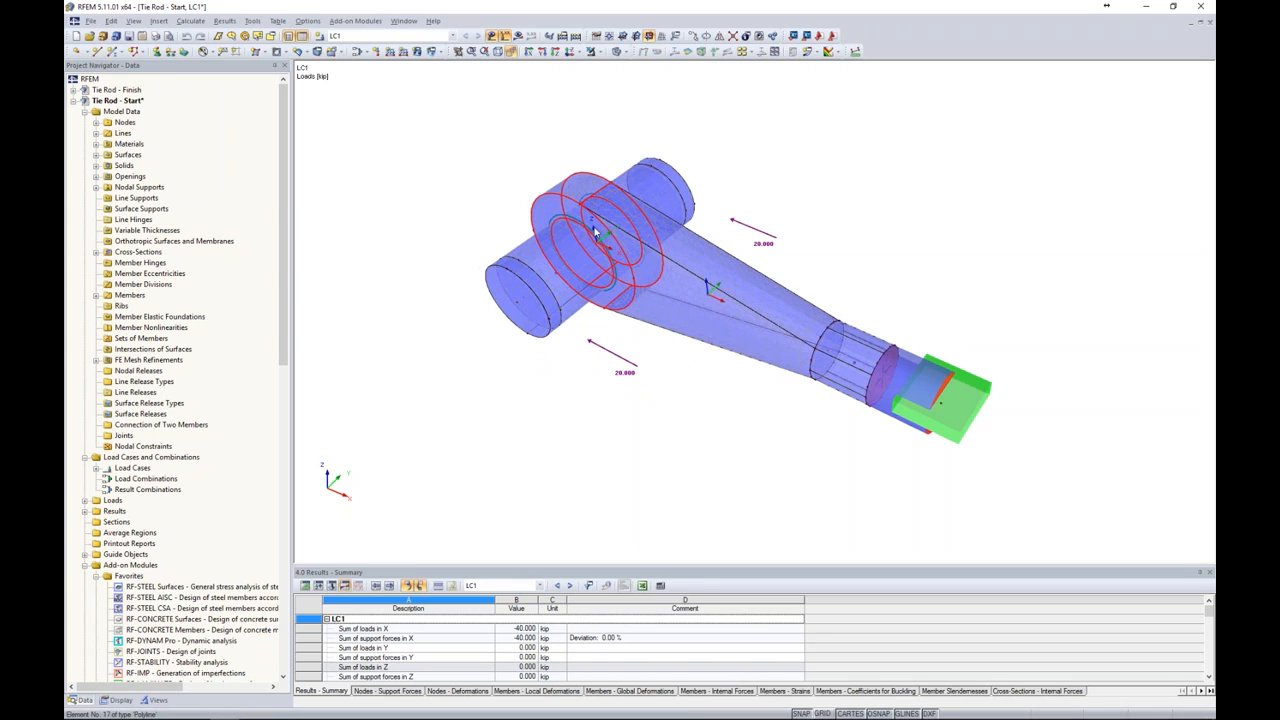
ctrl+middle_drag(563, 392, 558, 371)
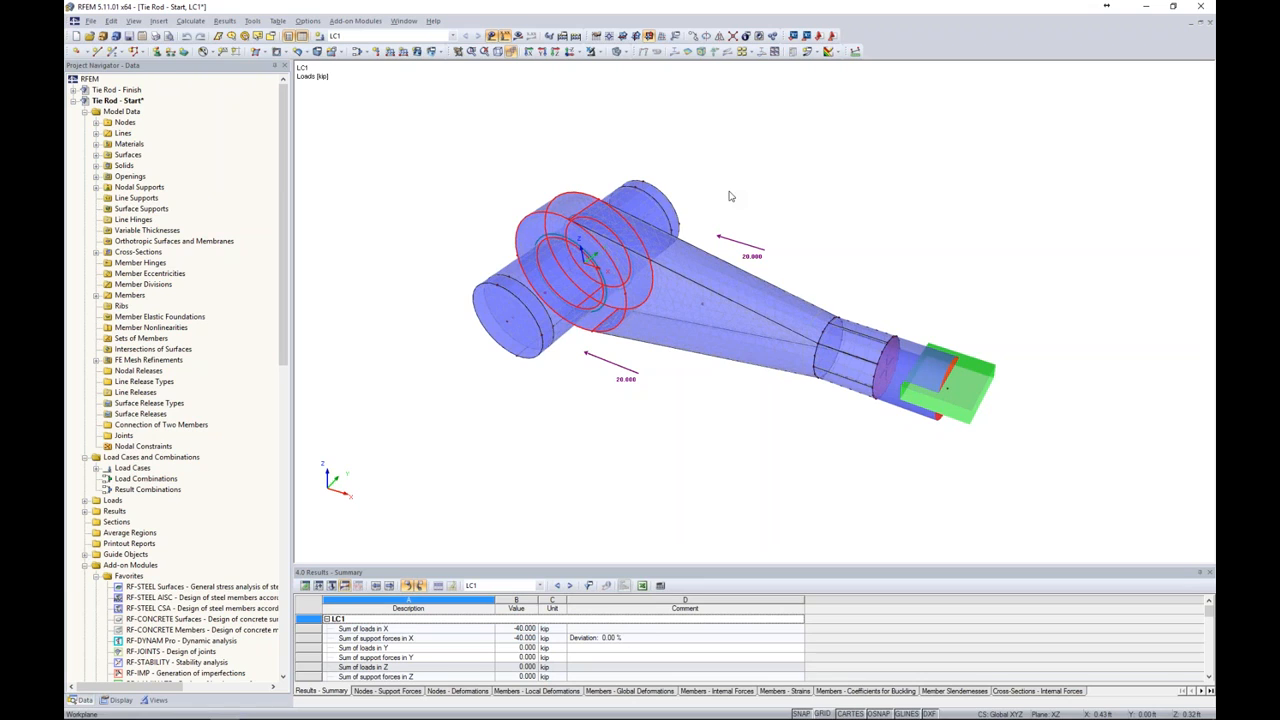
click(622, 51)
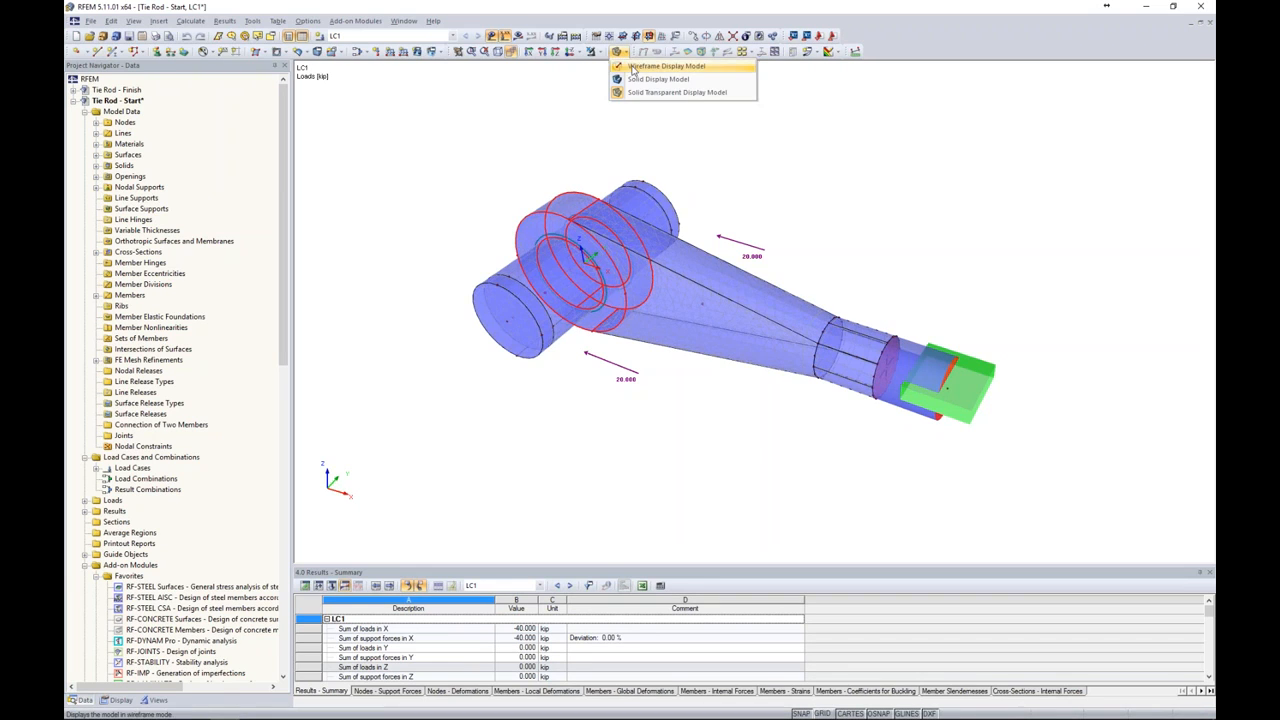
click(632, 68)
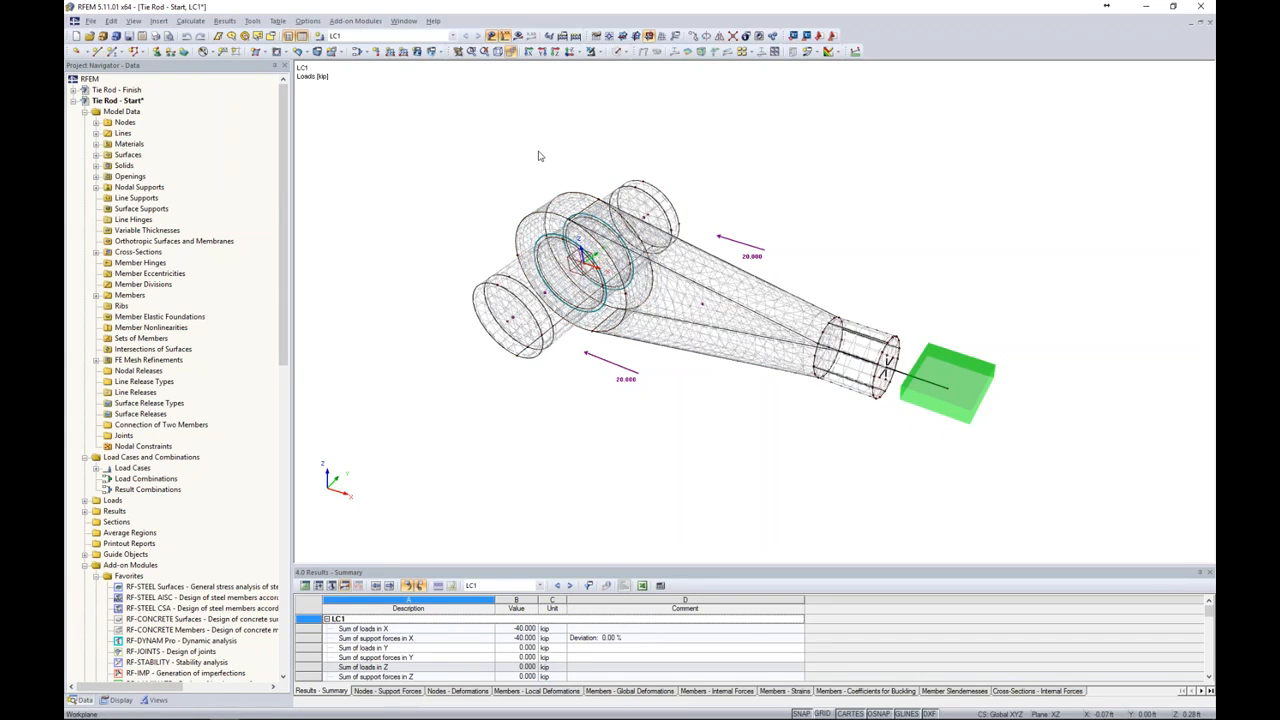
- Review the global FE mesh settings, including the target length of finite elements, and close them without changes
click(190, 21)
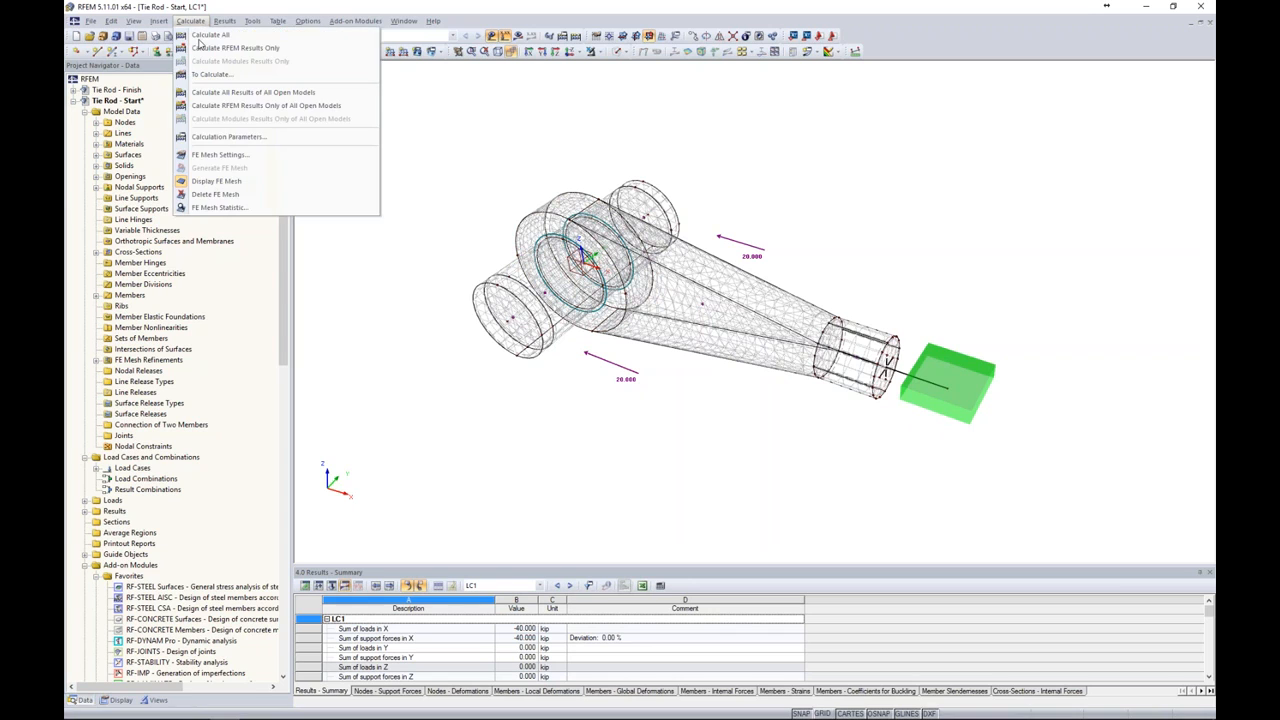
click(210, 154)
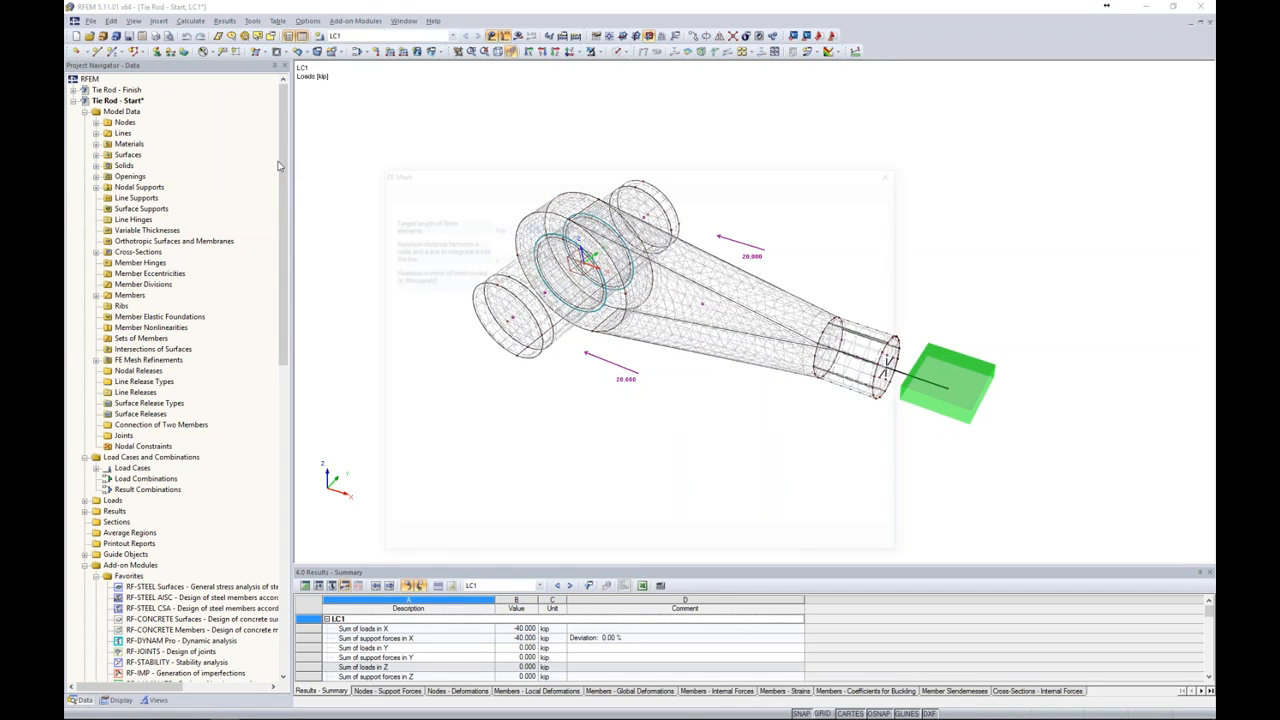
drag(536, 165, 600, 353)
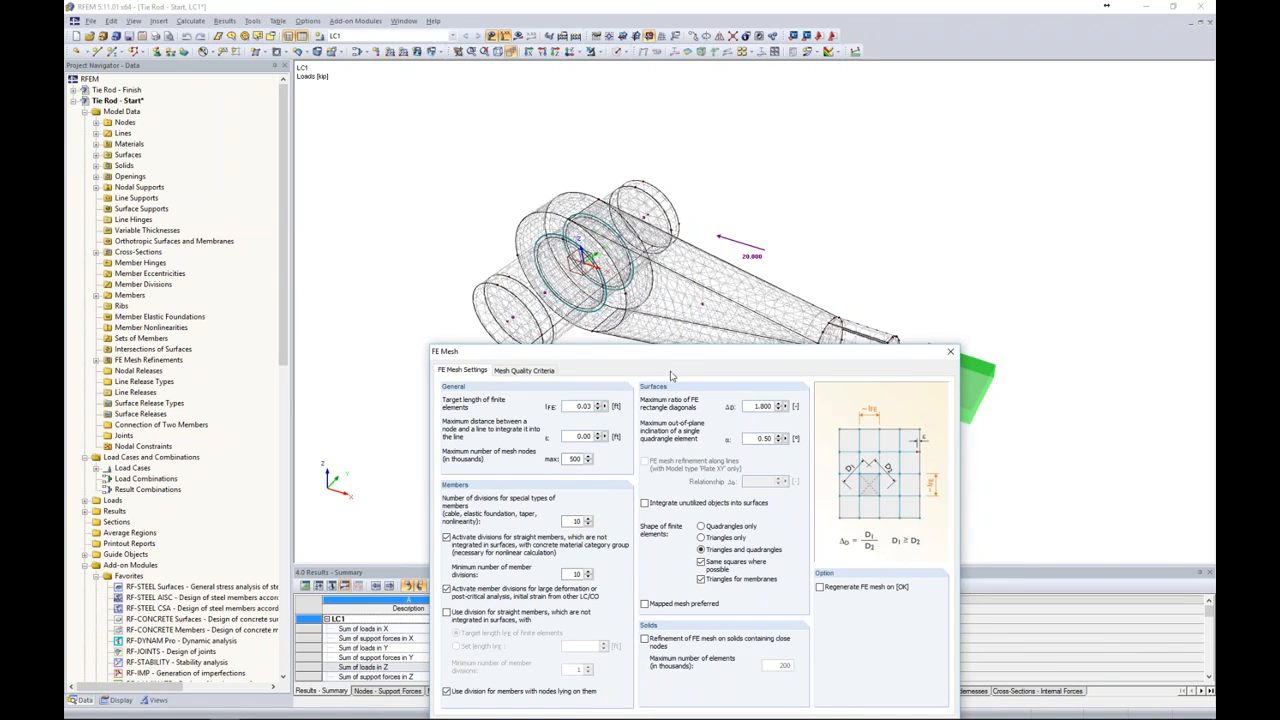
drag(673, 350, 644, 193)
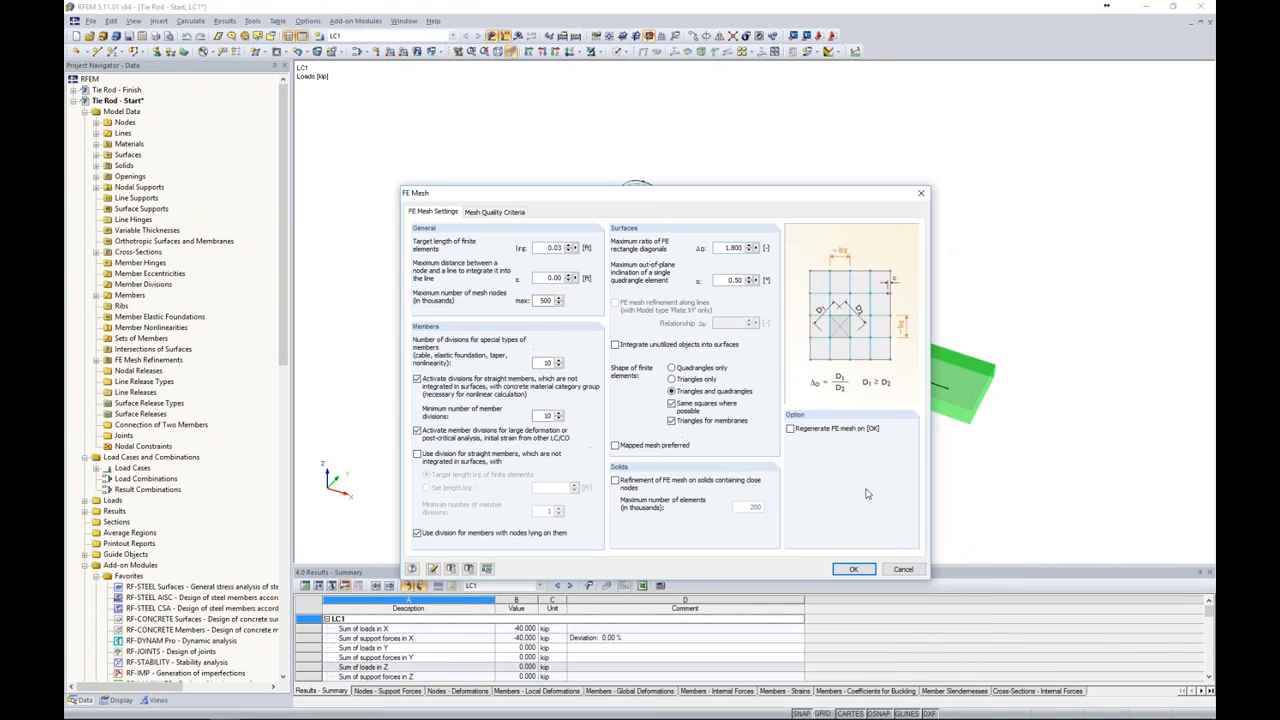
click(903, 571)
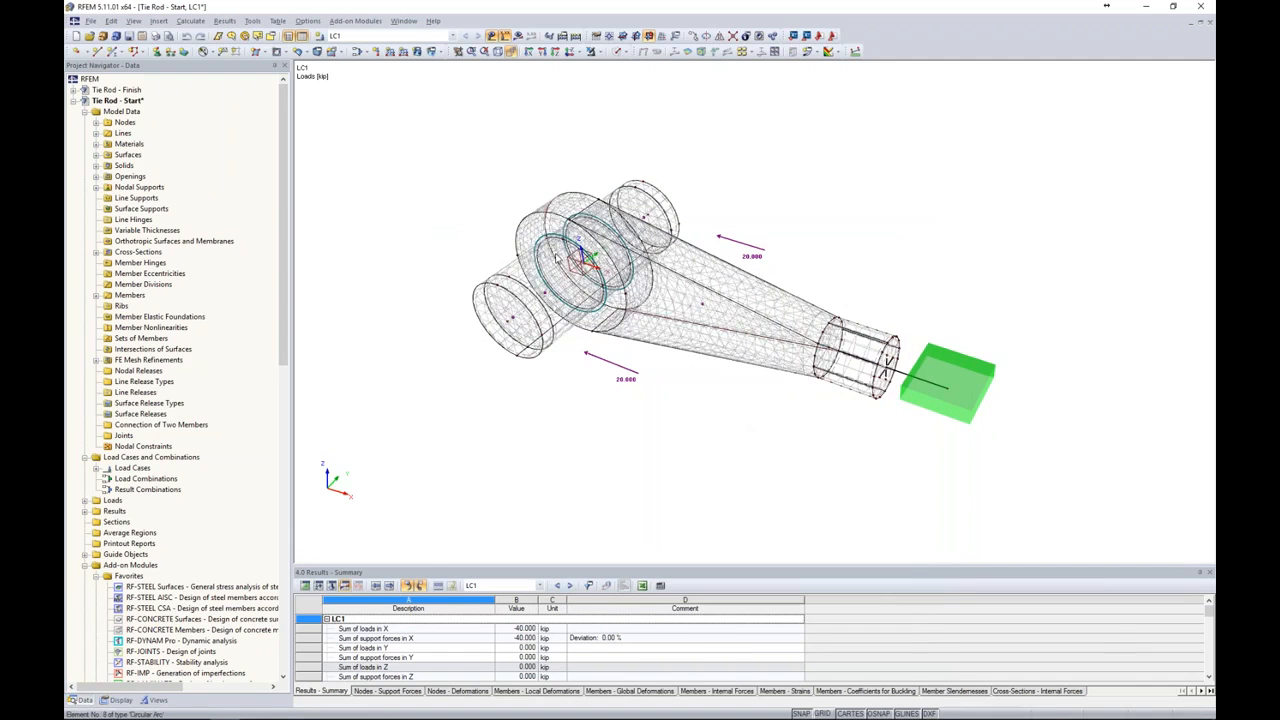
- Review the solid FE mesh refinement at the centre of the tie rod's eye, including its target FE length, without changing it
scroll(593, 268, up, 5)
scroll(593, 268, up, 2)
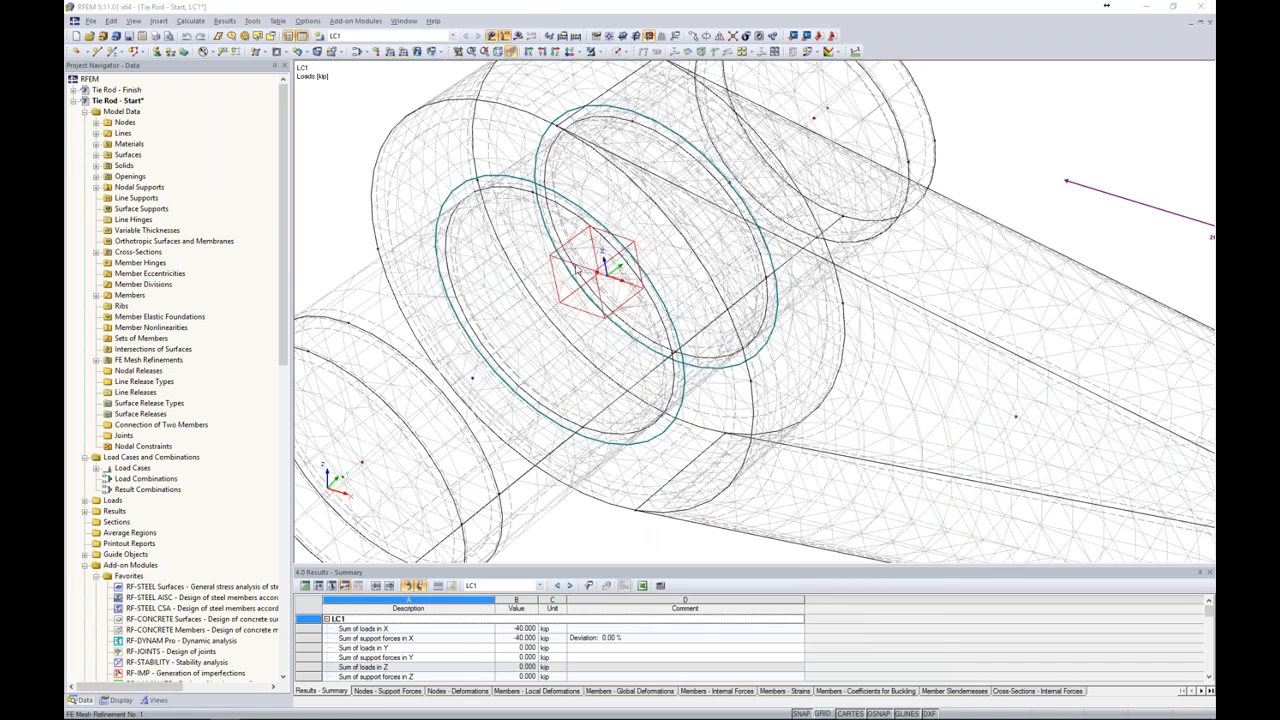
double_click(577, 270)
click(634, 349)
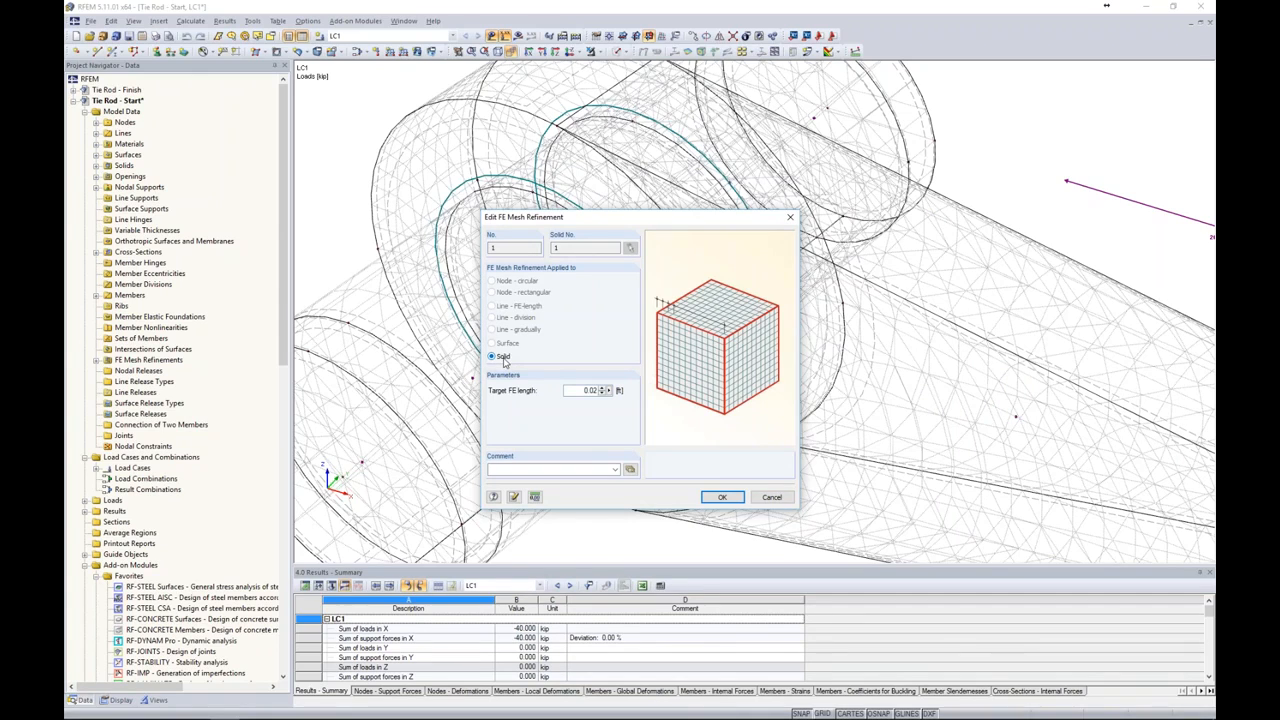
key(Tab)
click(776, 500)
click(752, 446)
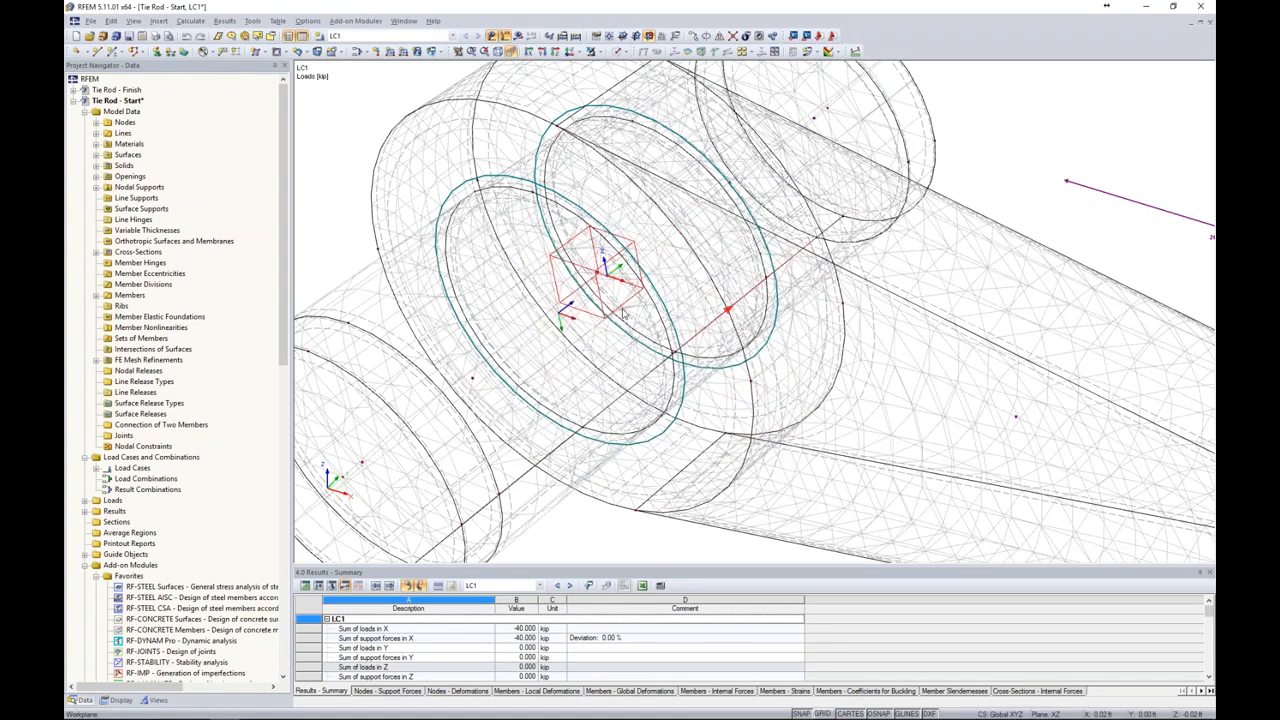
- Return the tie rod to the solid transparent display and show the LC1 von Mises solid stress results
scroll(626, 310, down, 3)
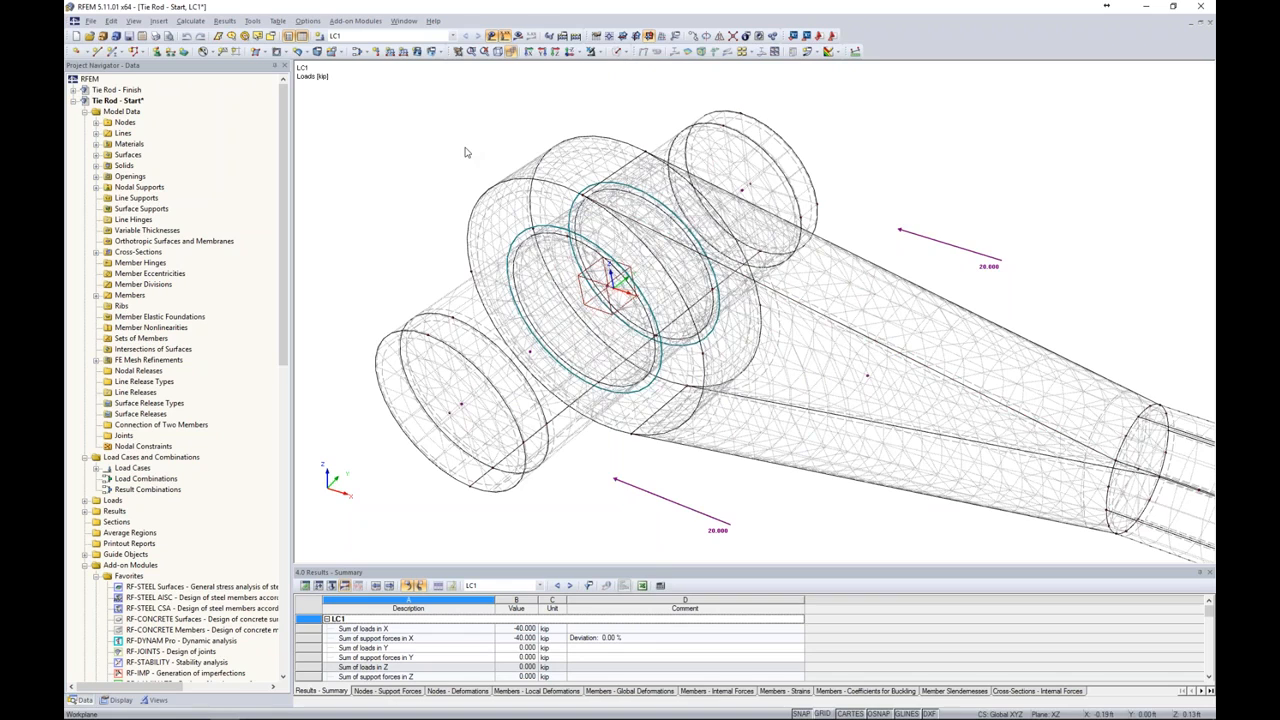
scroll(465, 152, down, 1)
scroll(465, 152, down, 1)
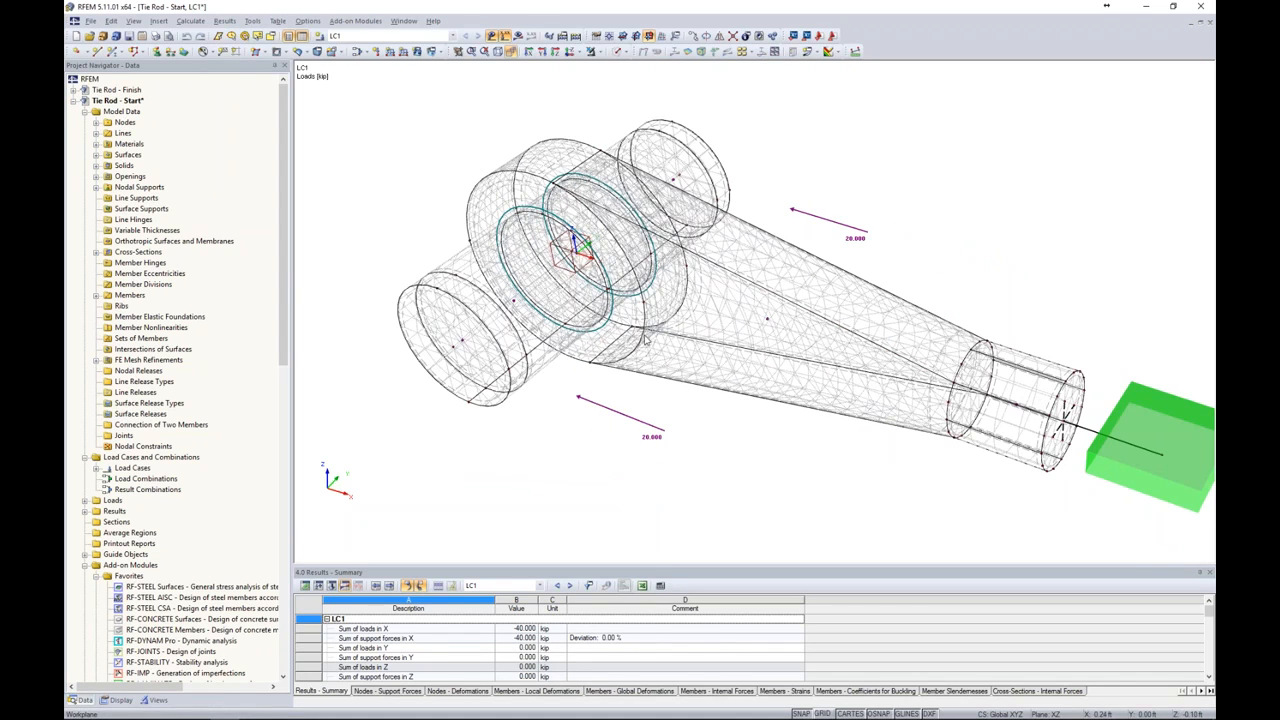
click(628, 57)
click(634, 91)
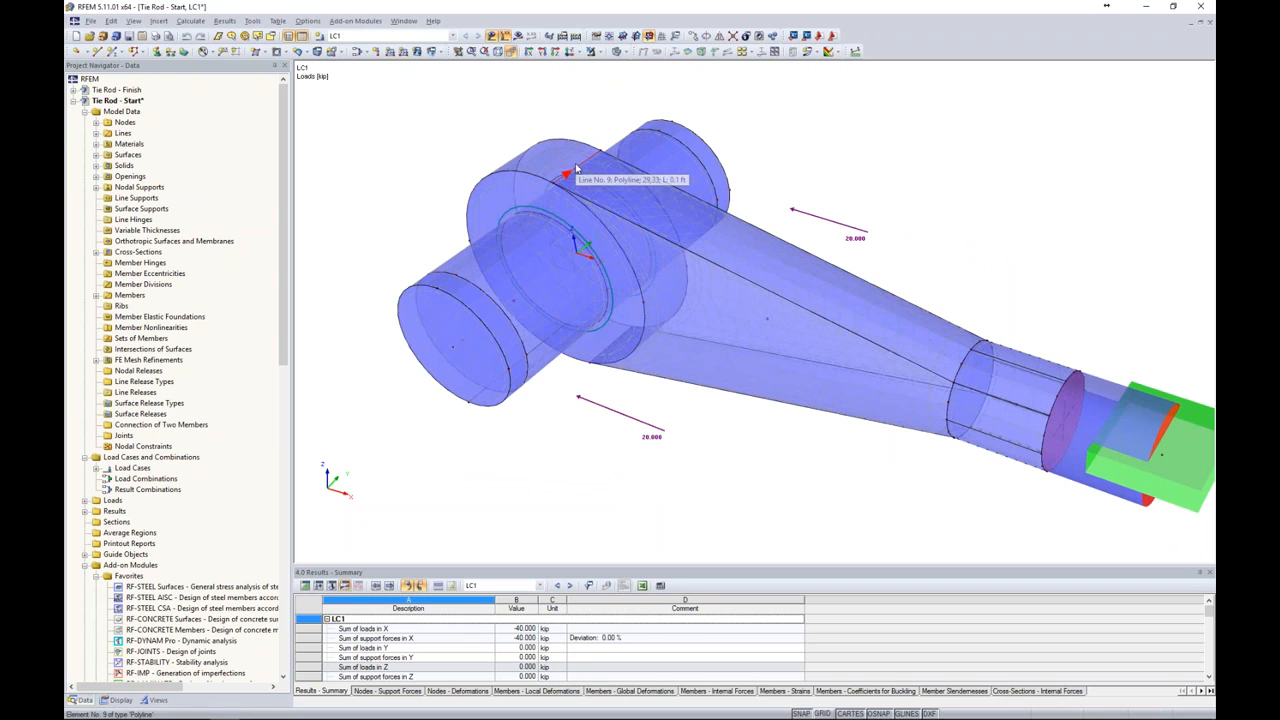
click(518, 36)
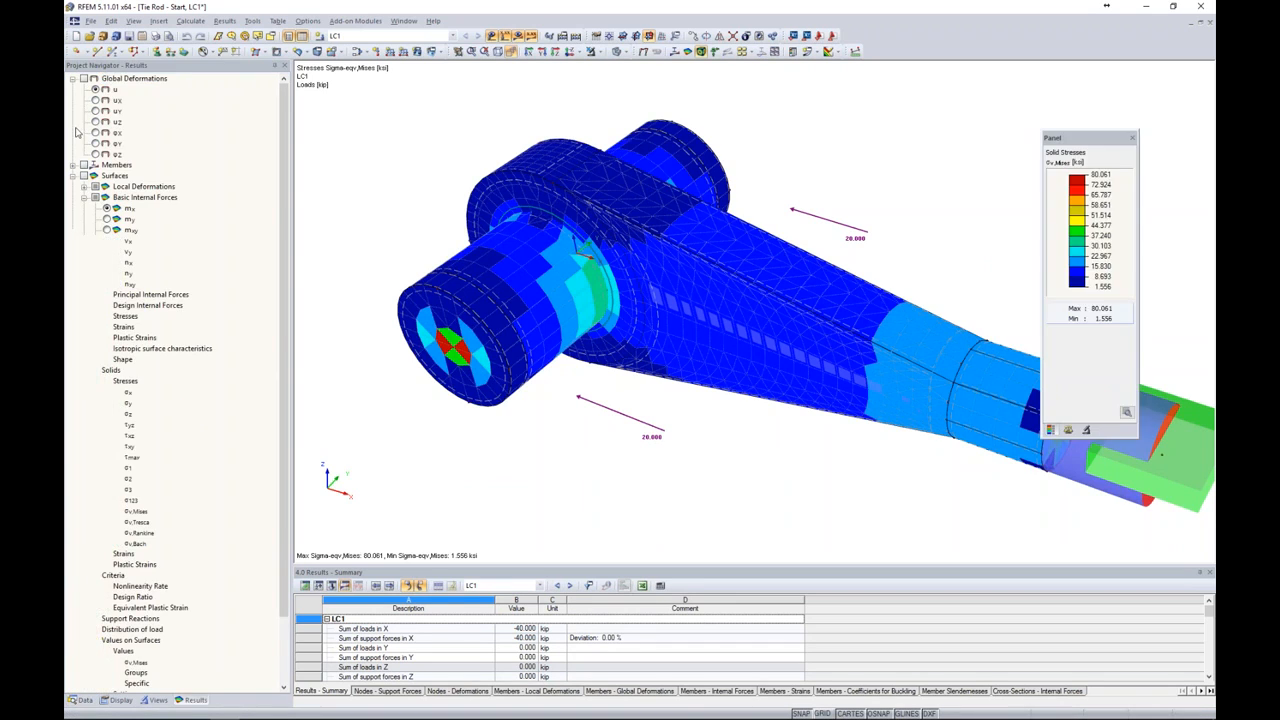
- Show the LC1 global deformations u with the original tie rod in wireframe and examine the deformed pin and eye from several angles
click(85, 78)
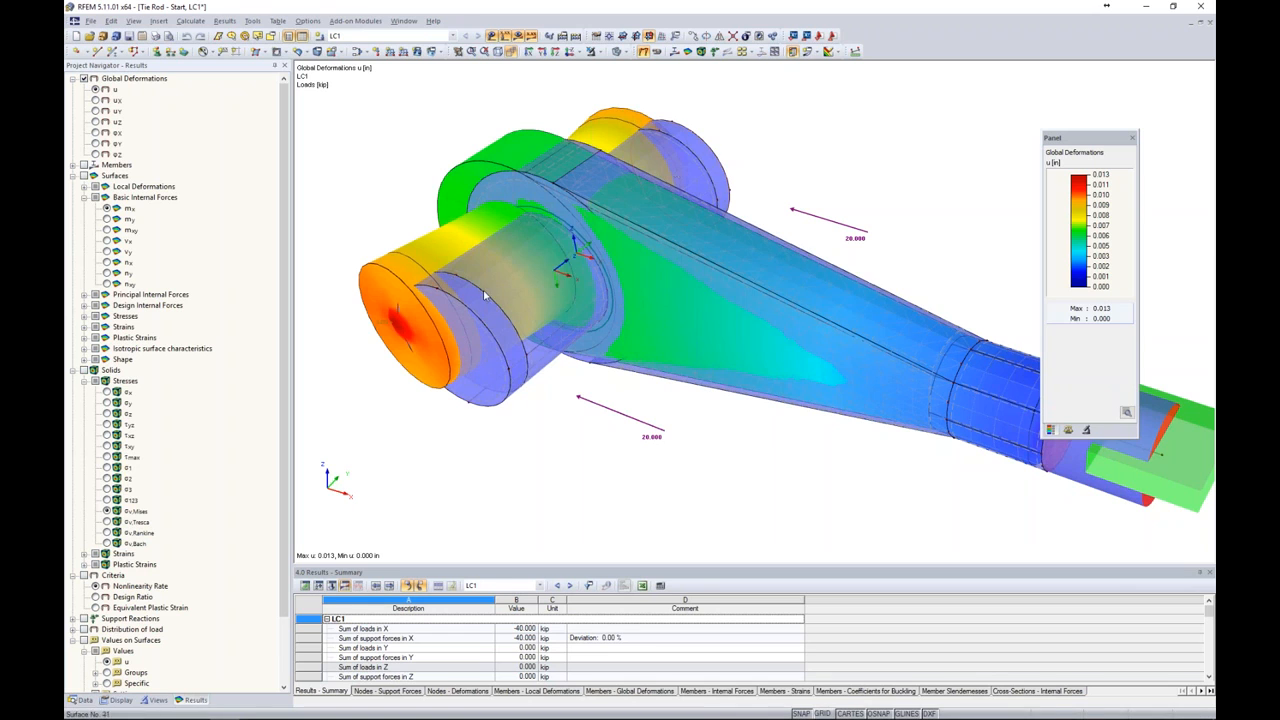
ctrl+middle_drag(560, 432, 805, 237)
middle_drag(624, 205, 757, 126)
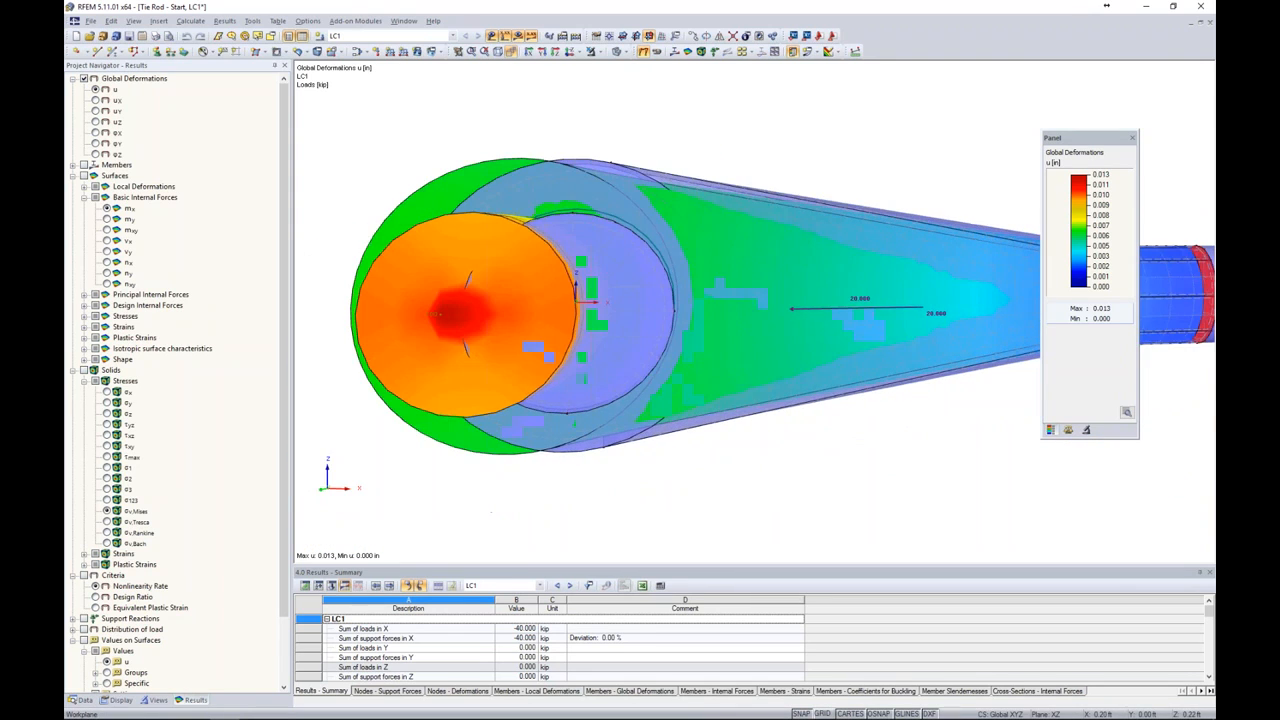
click(629, 58)
click(632, 68)
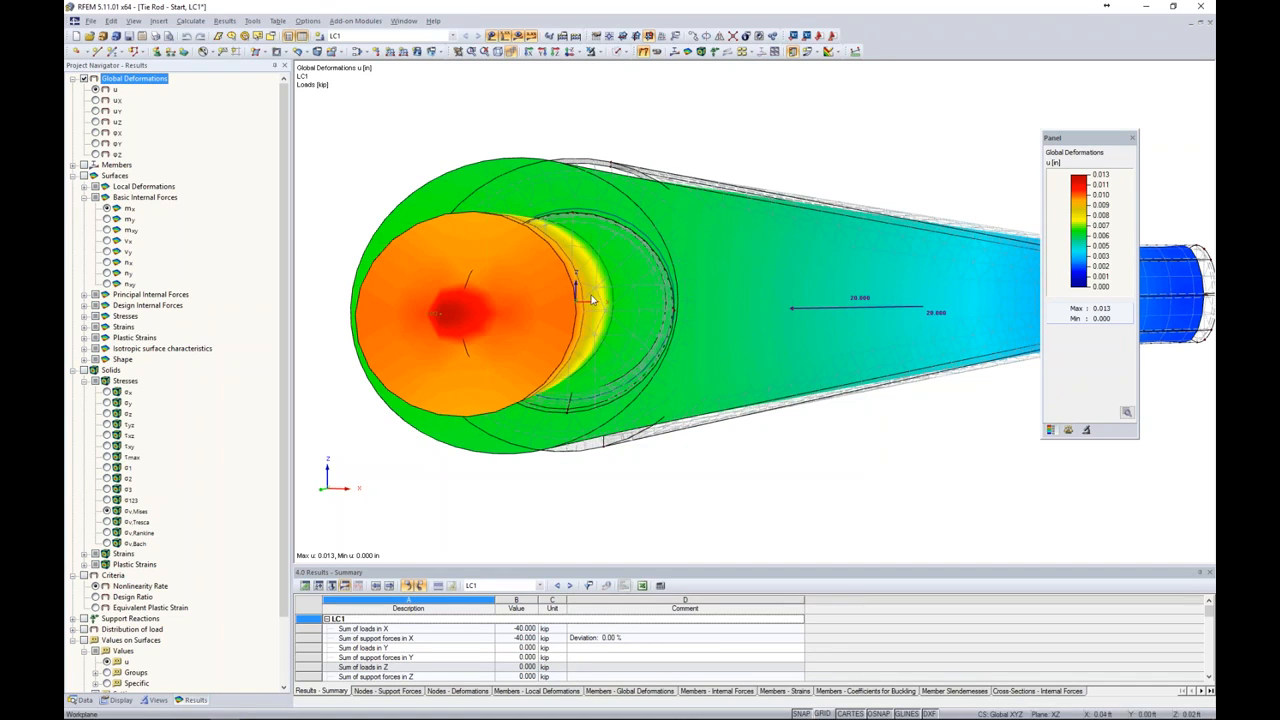
ctrl+middle_drag(648, 278, 567, 367)
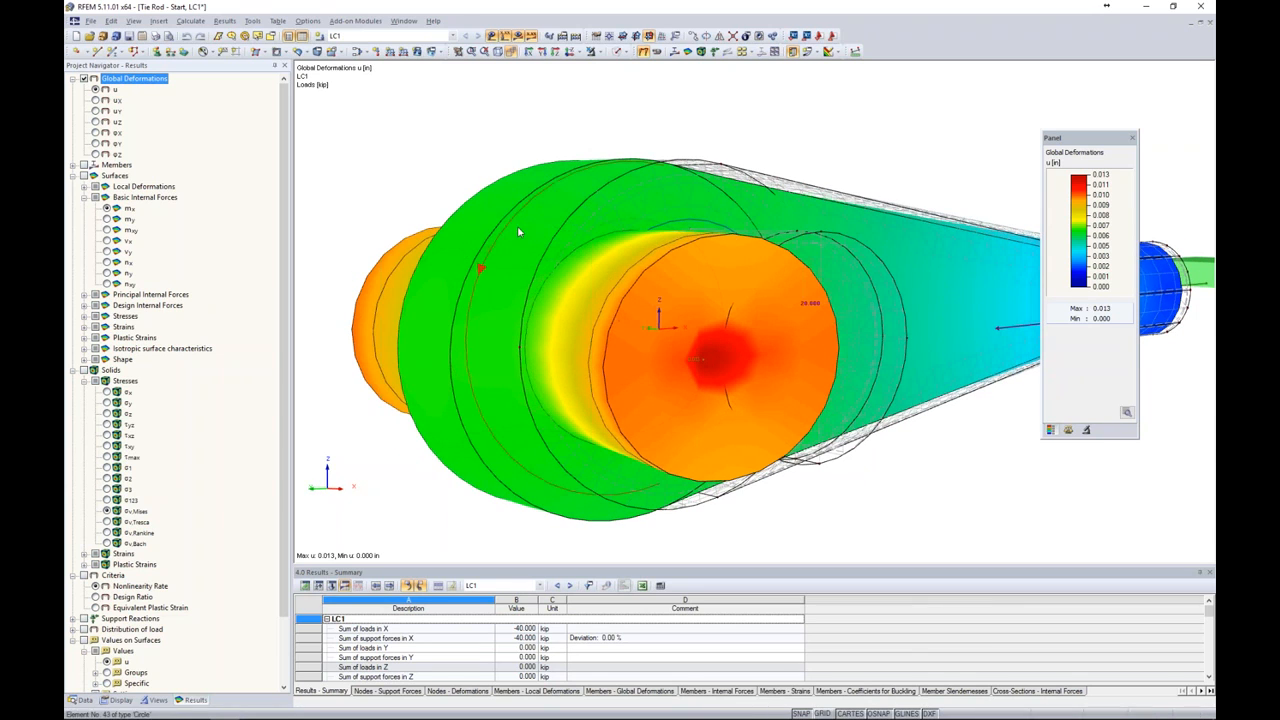
scroll(520, 232, down, 3)
ctrl+middle_drag(615, 207, 470, 300)
middle_drag(603, 298, 598, 386)
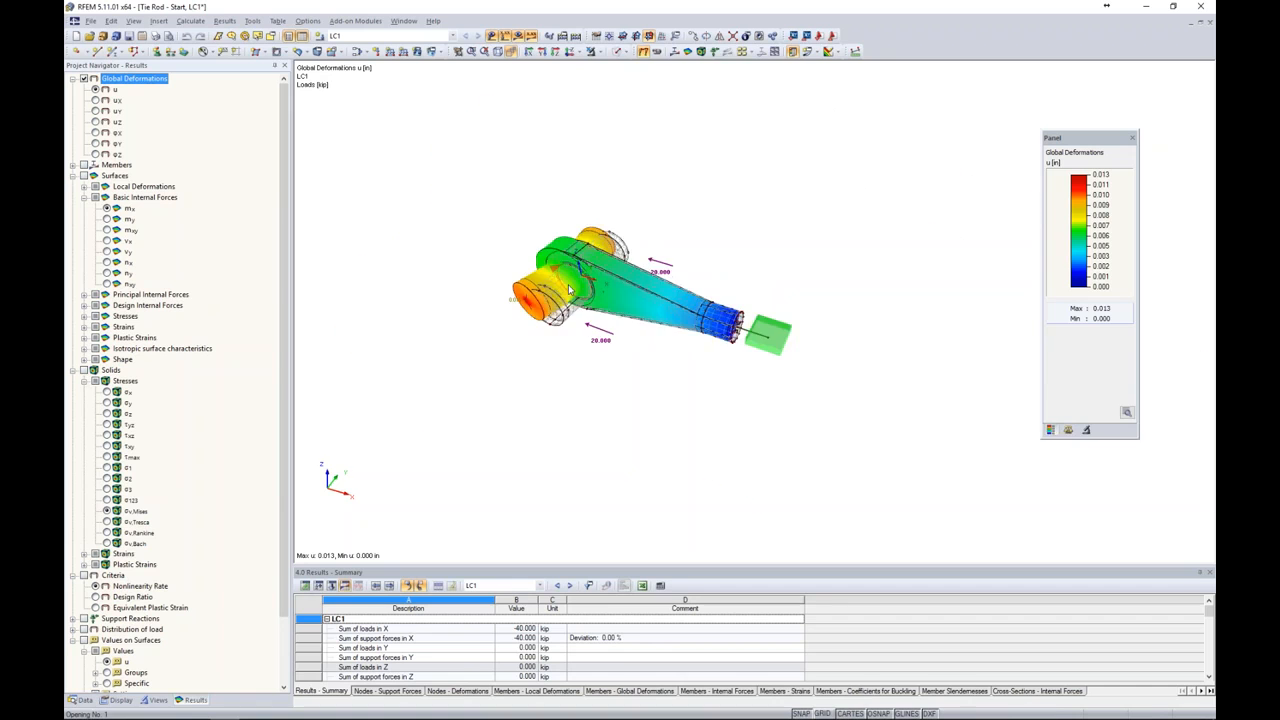
scroll(570, 281, up, 5)
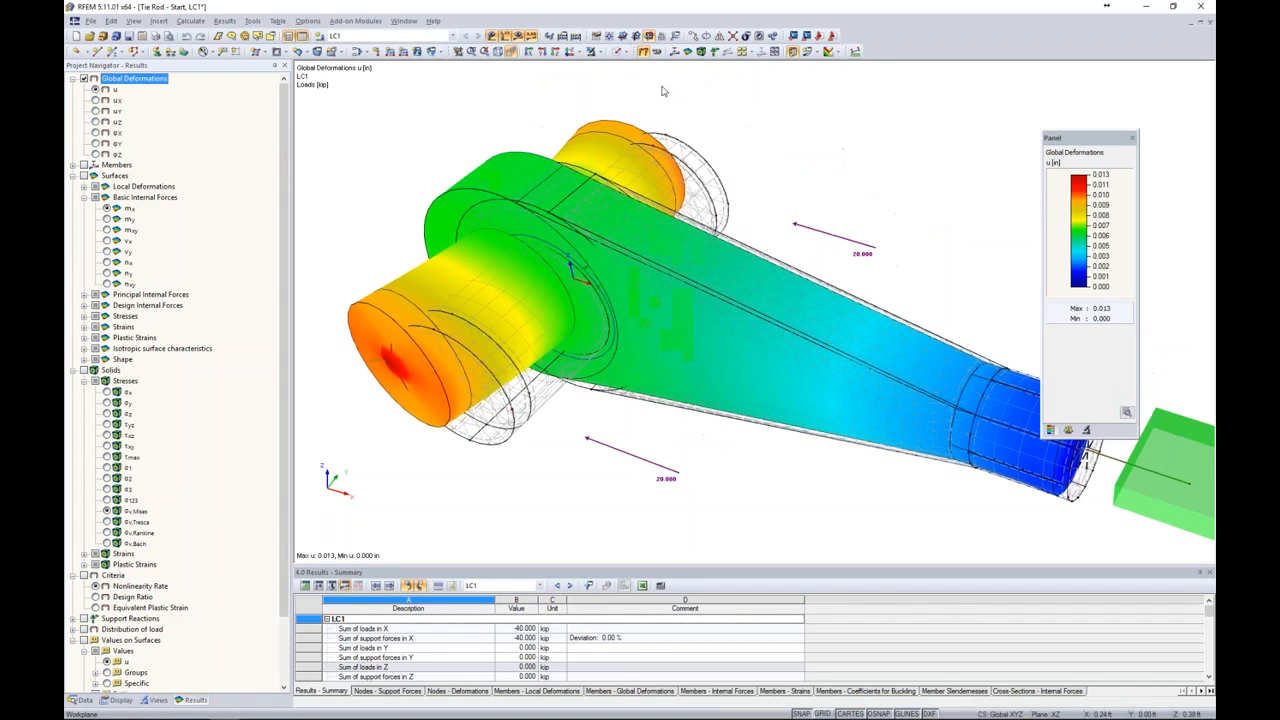
- Hide the results and the FE mesh, and return the tie rod to the solid transparent display
click(518, 36)
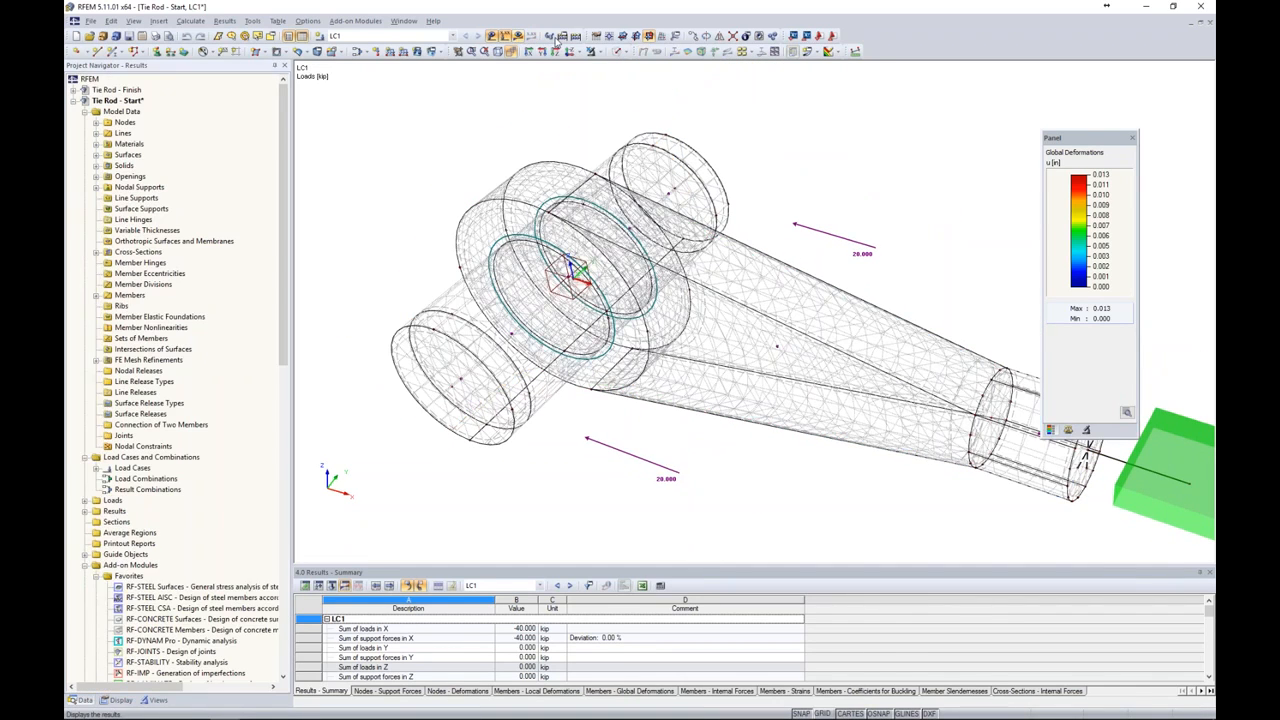
click(620, 51)
click(634, 91)
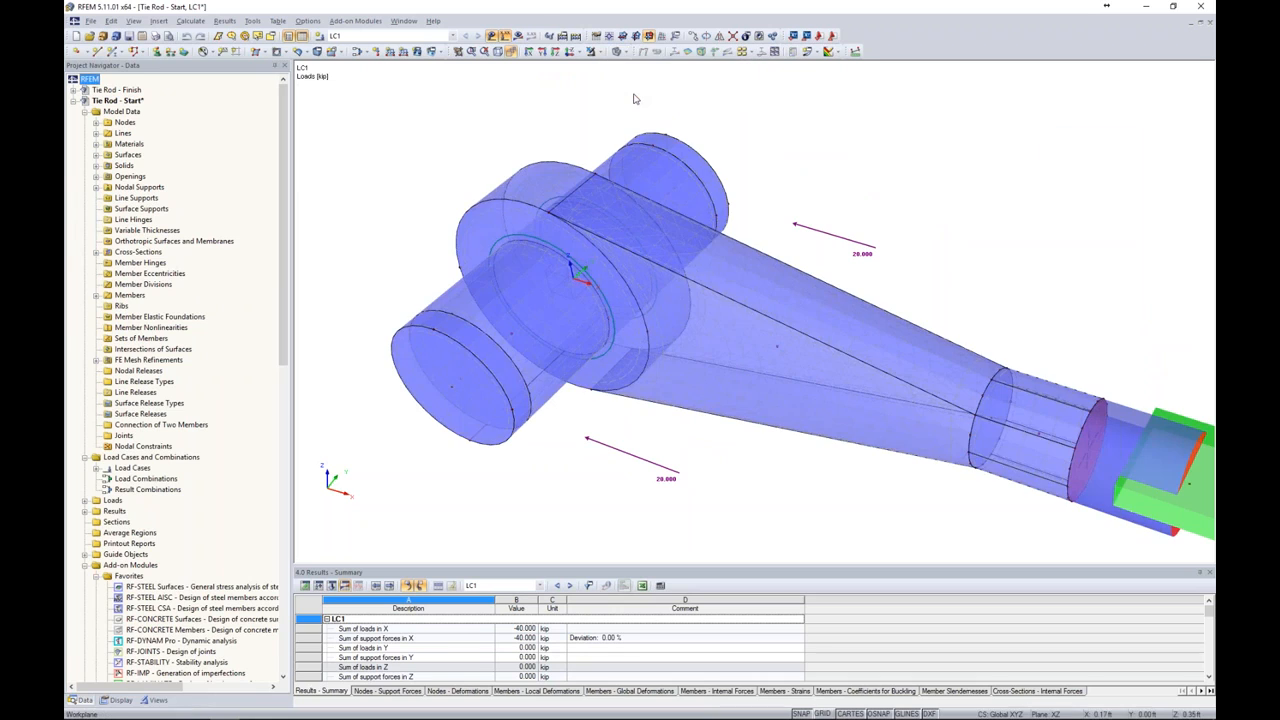
click(121, 701)
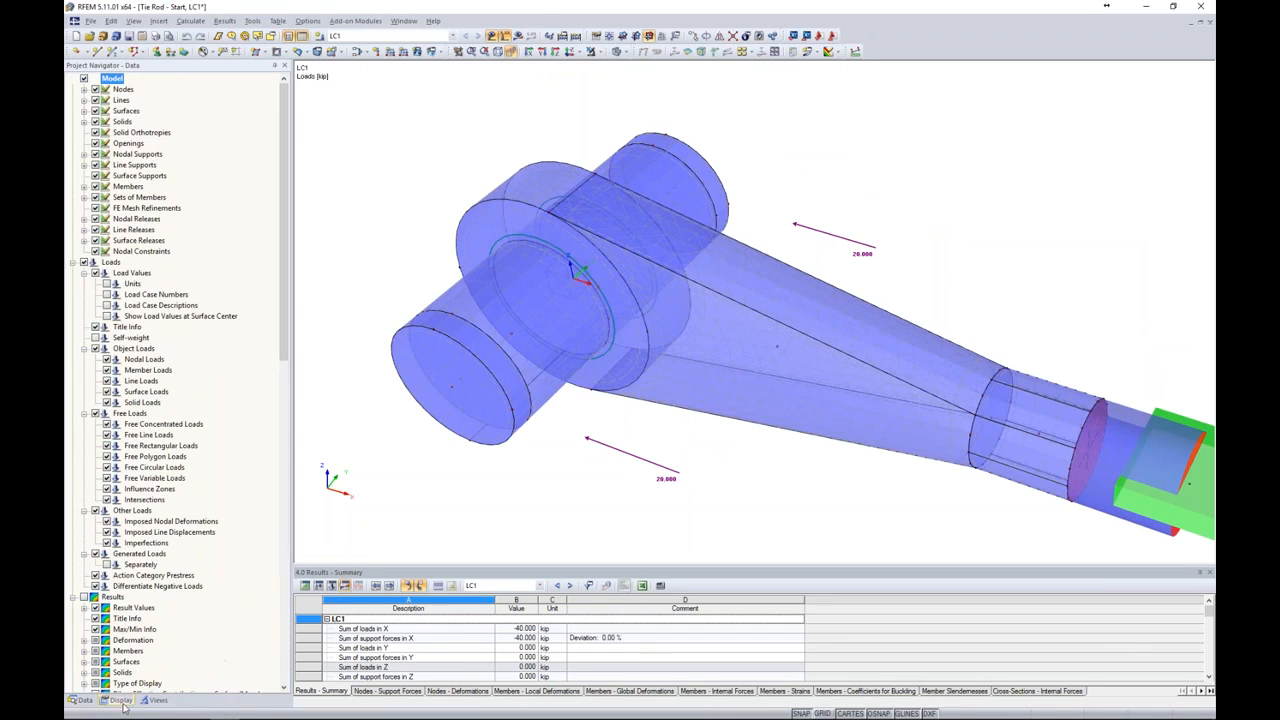
scroll(156, 579, down, 10)
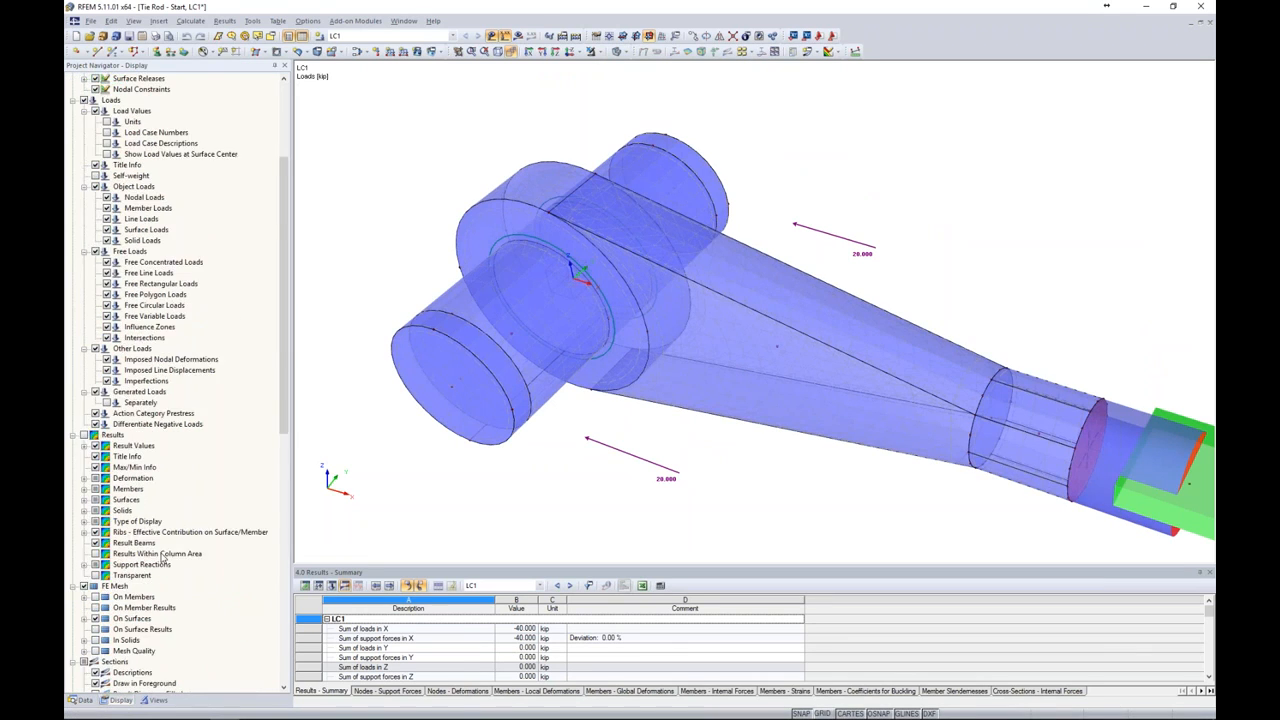
click(83, 425)
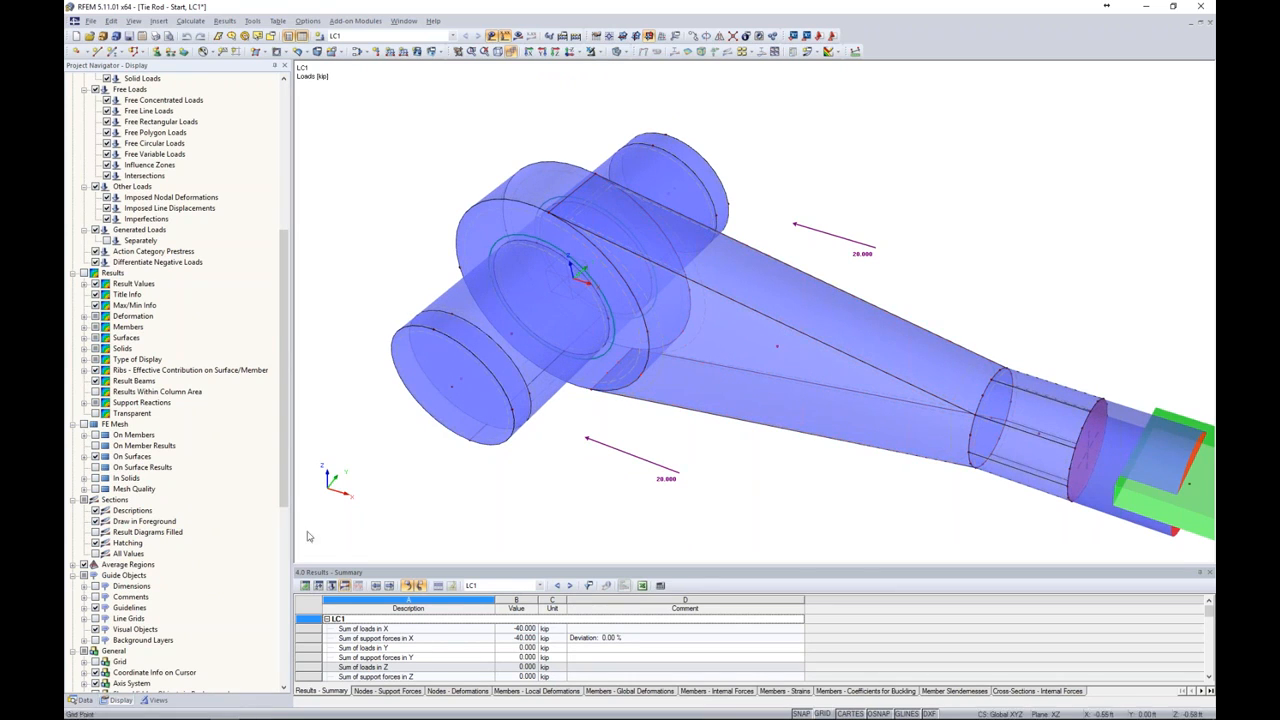
- List the model's surfaces and locate surfaces 1 and 2 on the tie rod
click(86, 700)
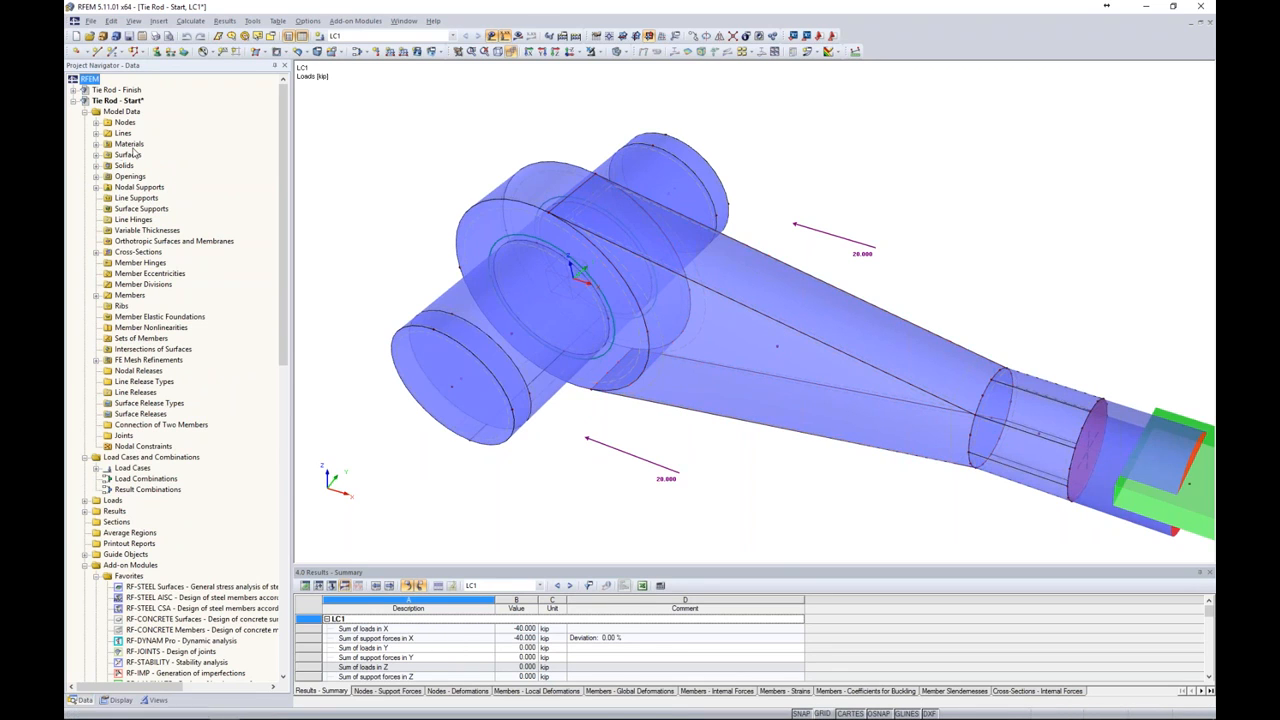
click(97, 155)
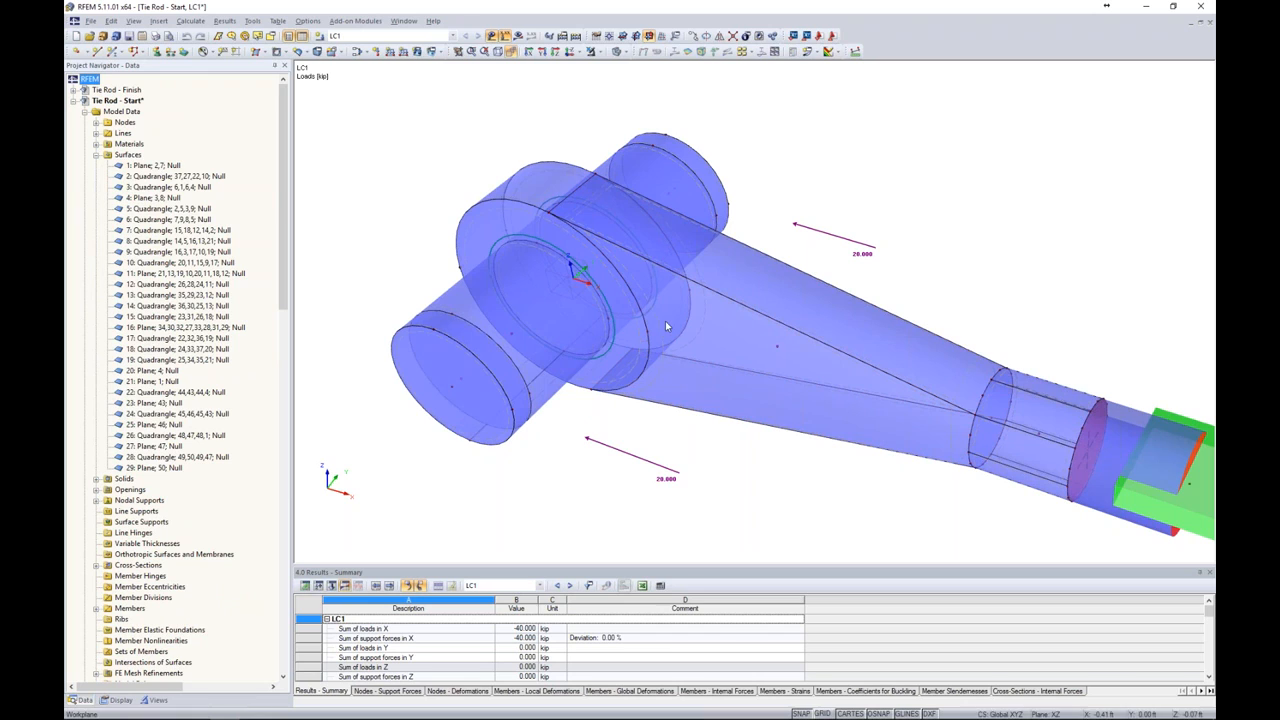
click(660, 215)
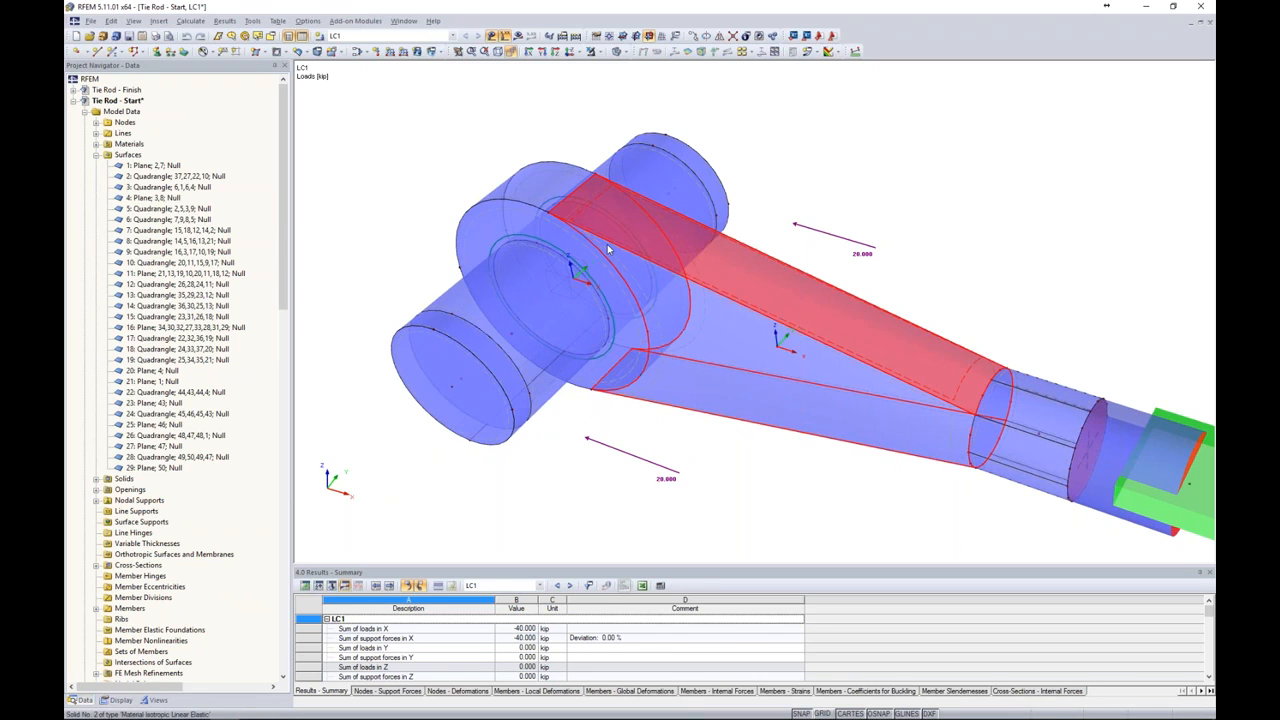
click(140, 166)
click(145, 177)
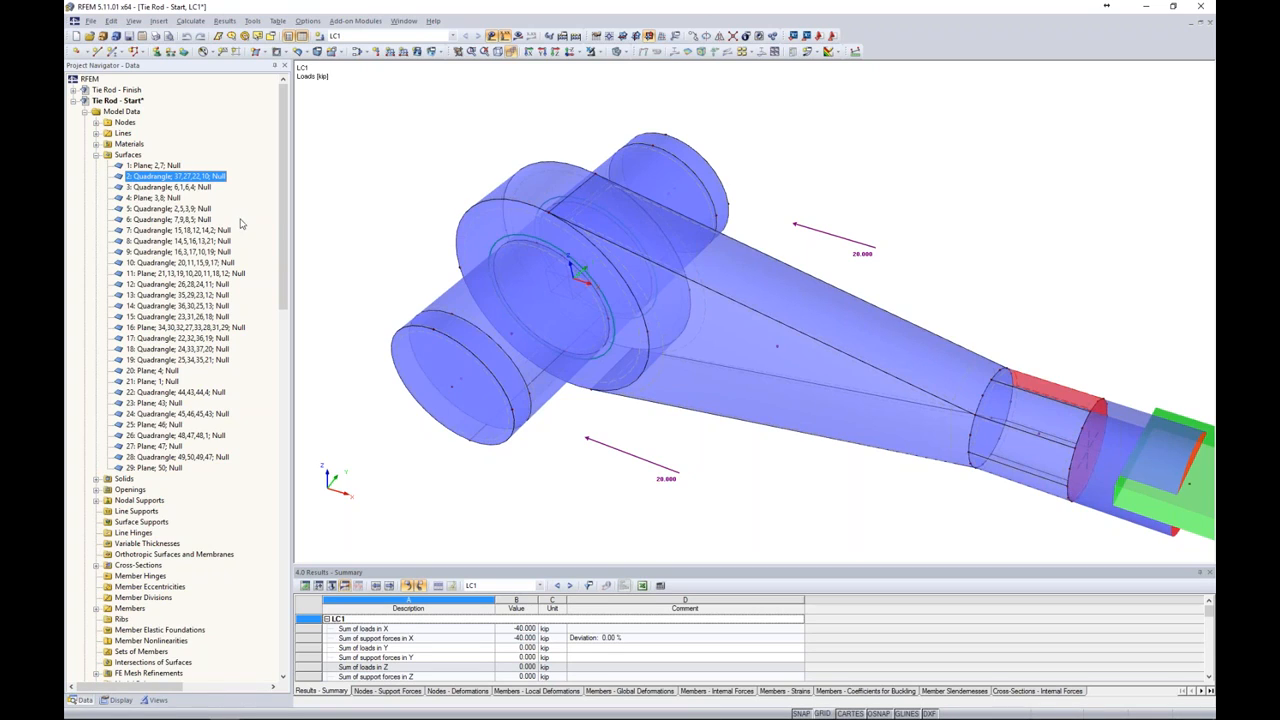
- Isolate surface 3, the cylindrical contact surface inside the tie rod's eye, so only it remains active in the view
click(161, 189)
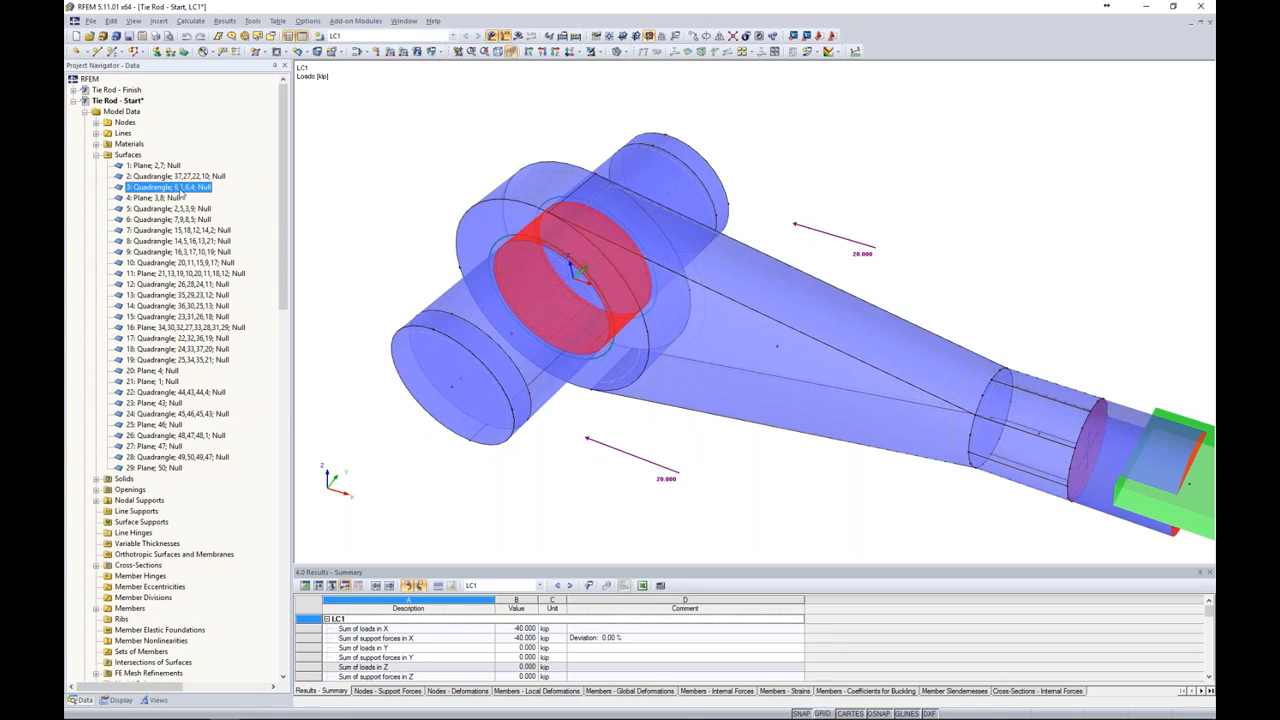
ctrl+middle_drag(586, 437, 604, 330)
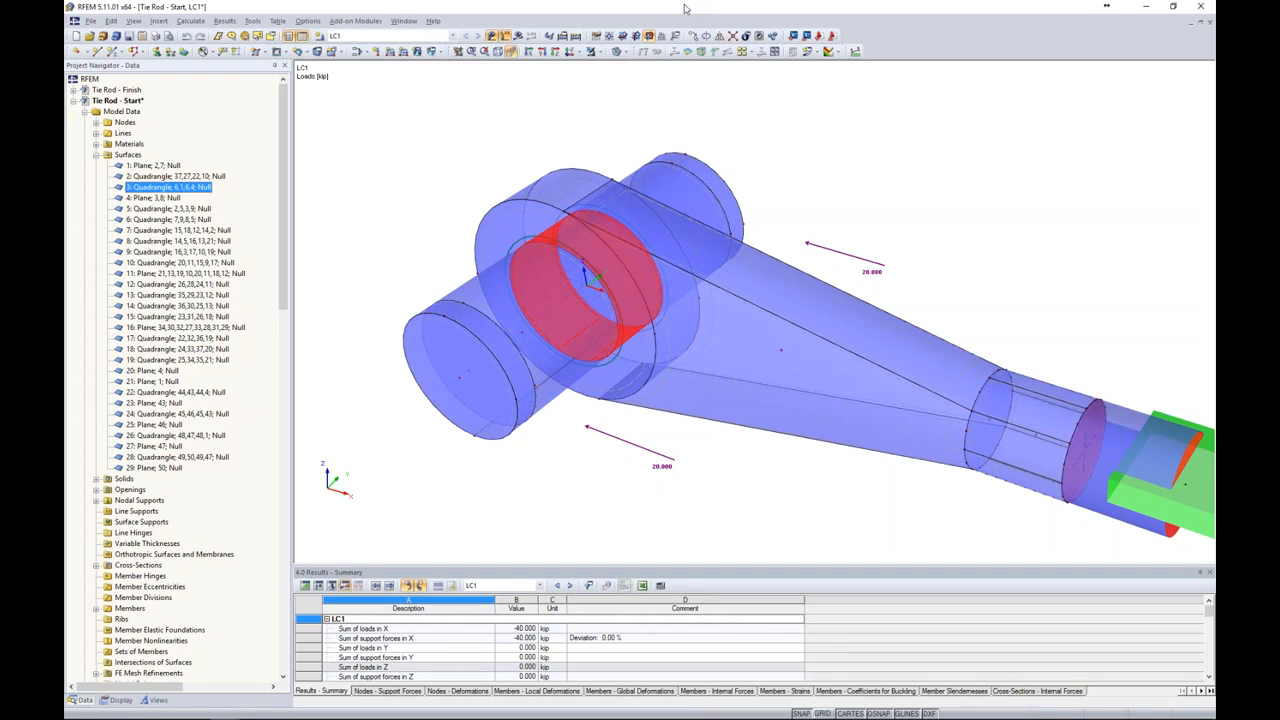
click(597, 52)
click(645, 66)
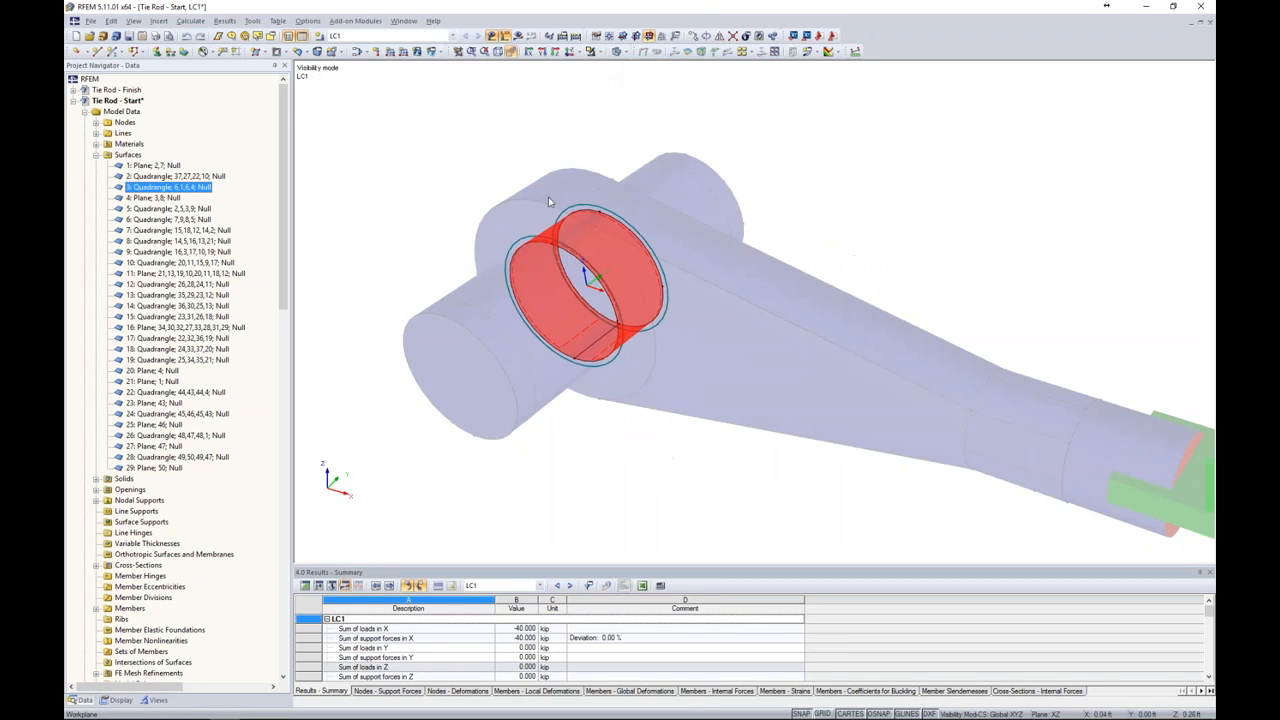
scroll(614, 225, up, 5)
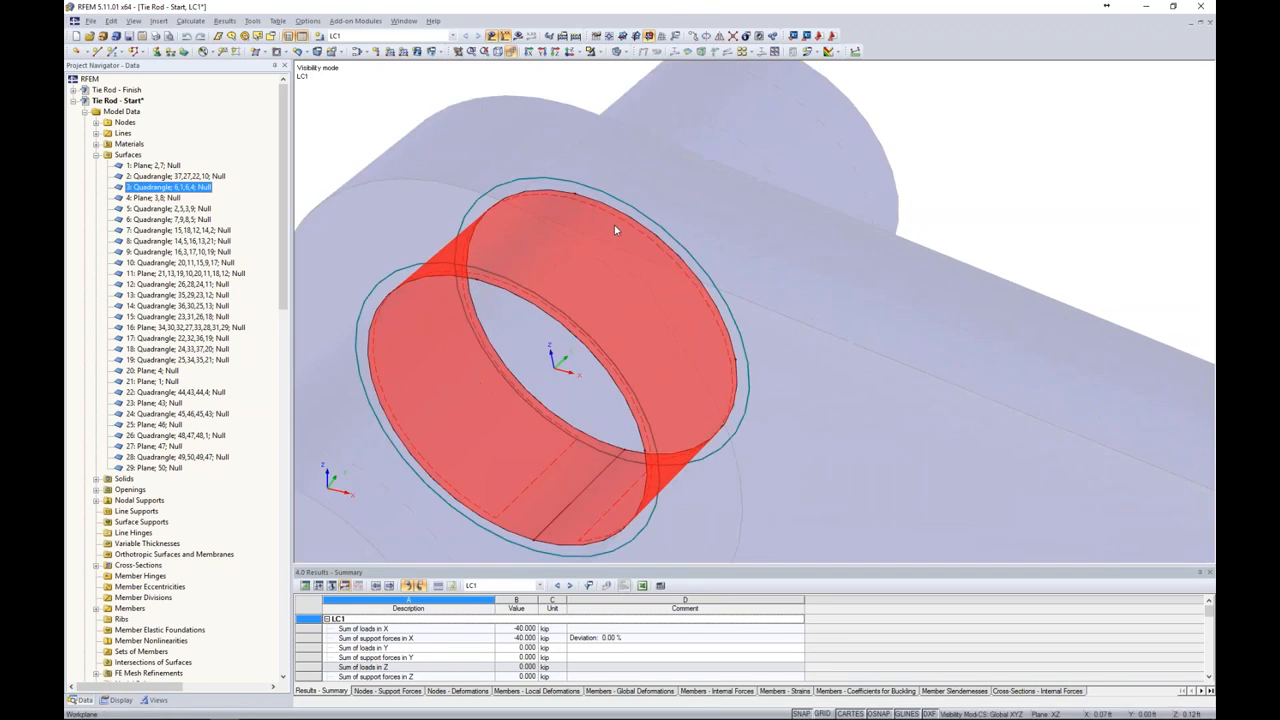
- Turn on the local axis system of the isolated cylindrical surface and examine its axis orientation
click(626, 221)
right_click(626, 221)
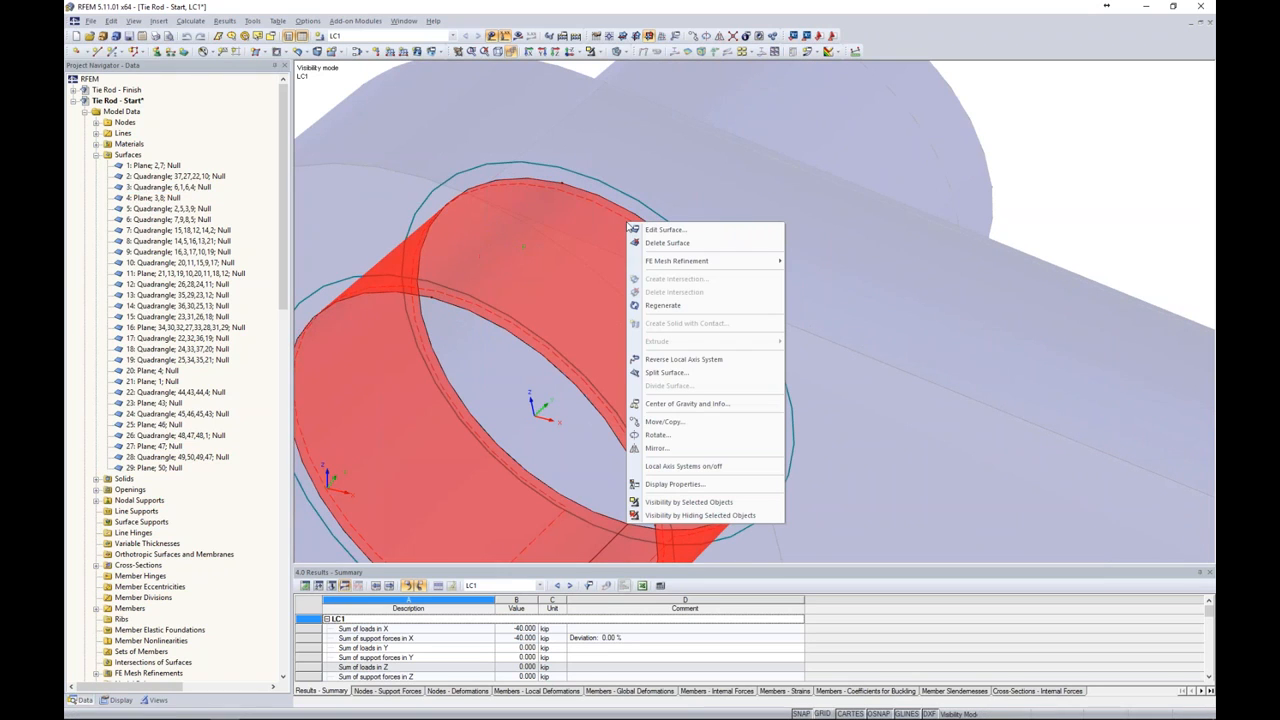
click(658, 465)
click(727, 216)
ctrl+middle_drag(733, 235, 591, 172)
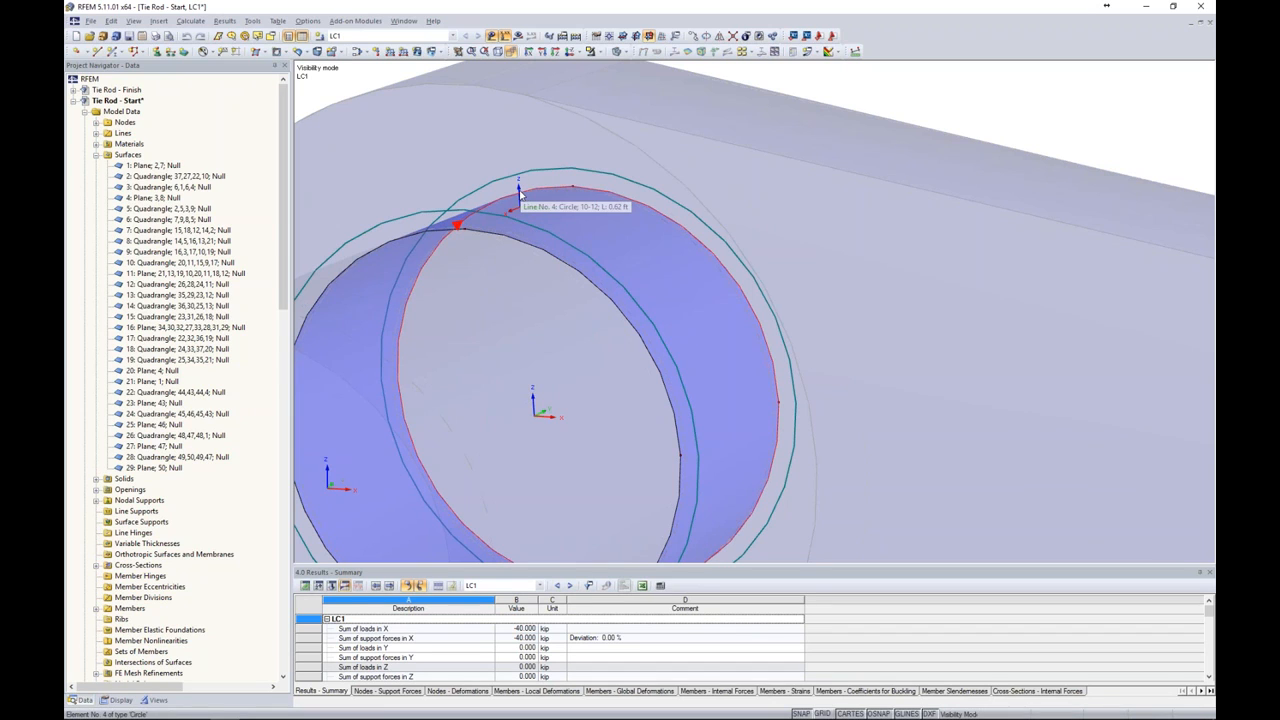
scroll(519, 193, down, 3)
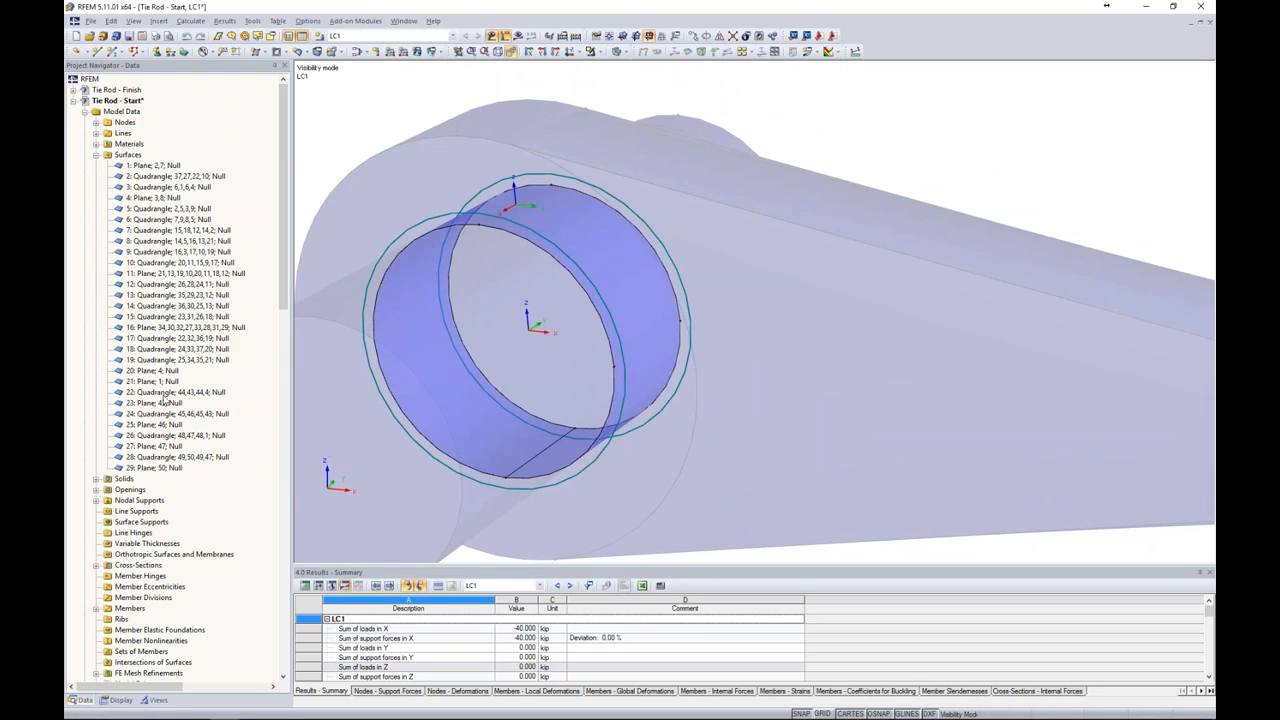
- Start a new surface release and assign it to cylindrical surface 3
scroll(153, 340, down, 9)
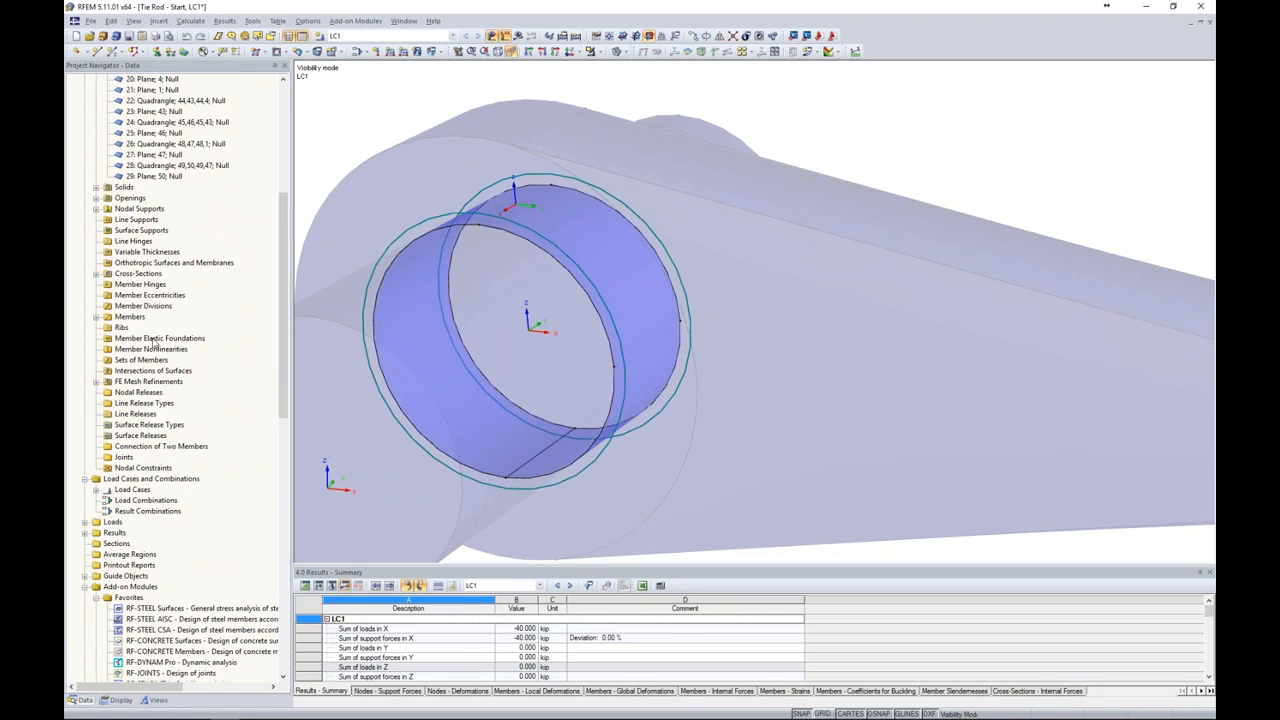
right_click(134, 437)
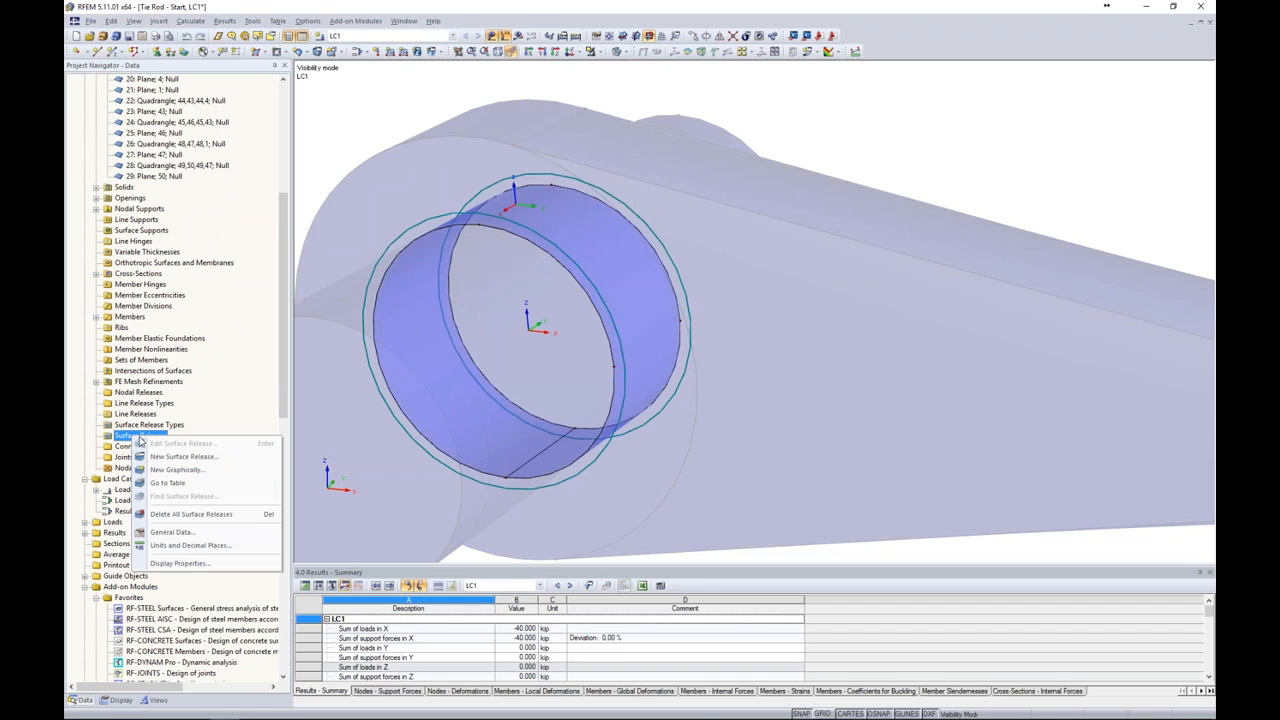
click(167, 457)
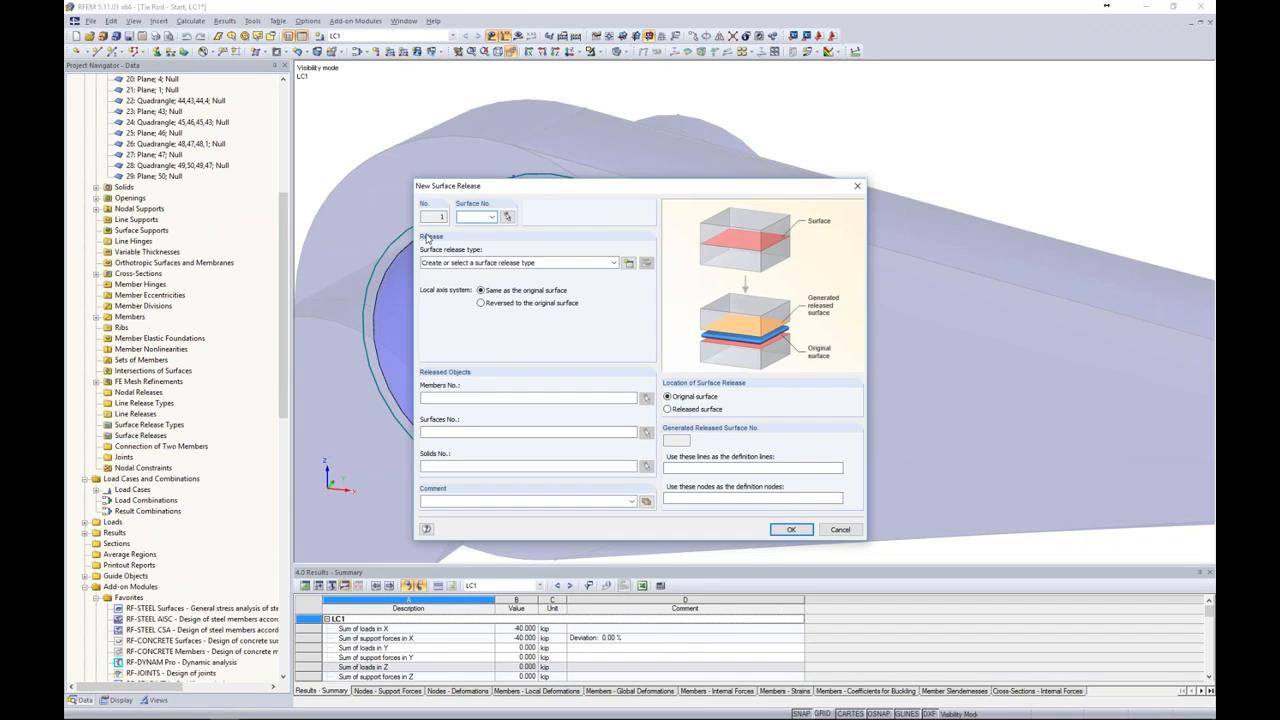
drag(501, 188, 768, 175)
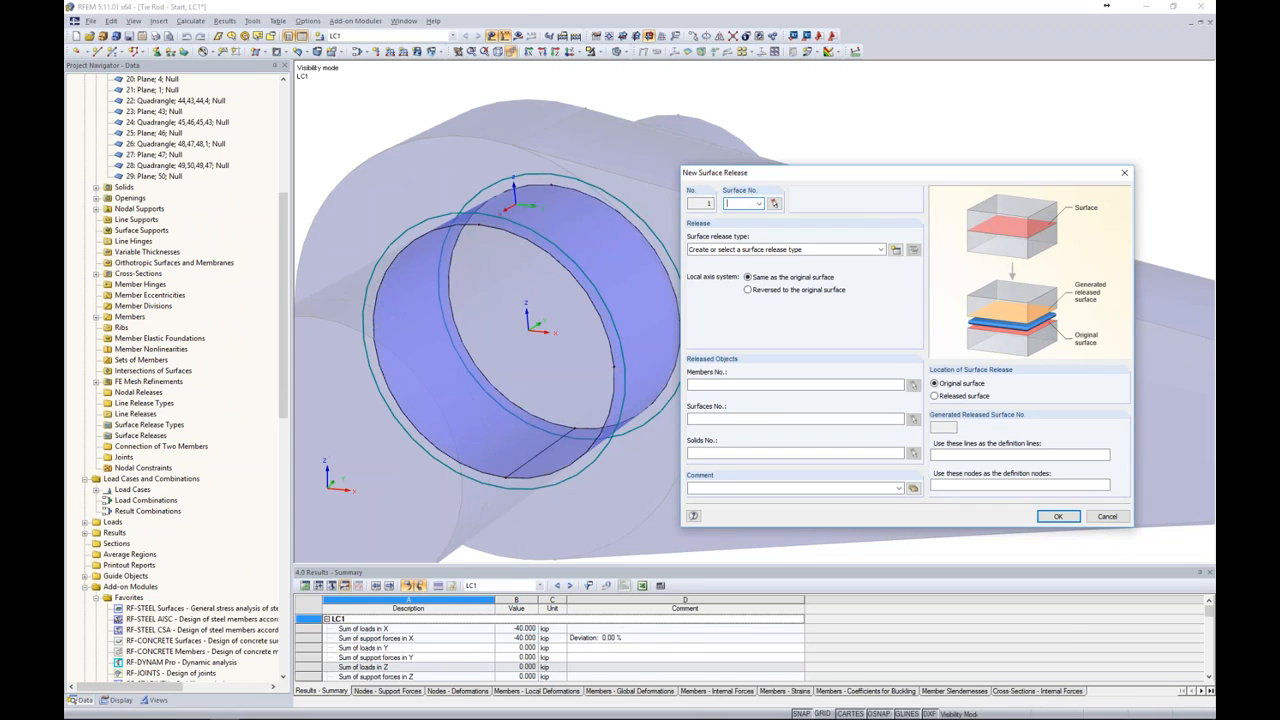
click(774, 203)
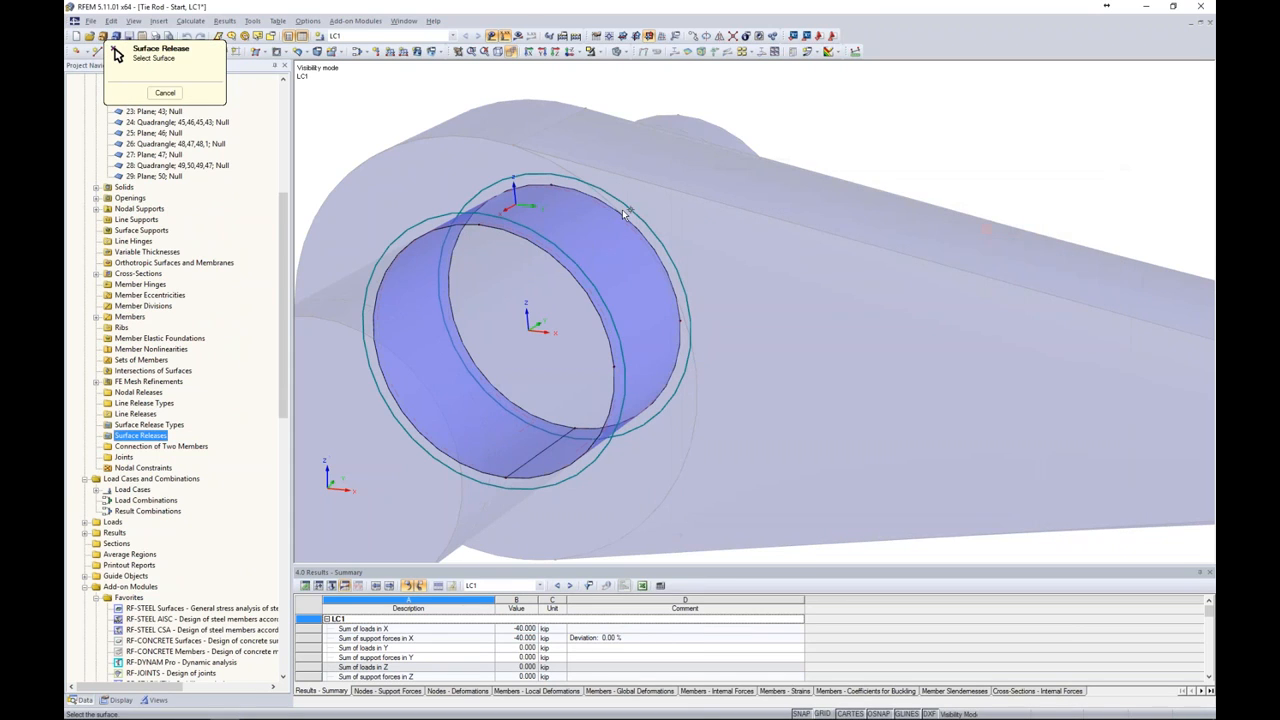
click(607, 213)
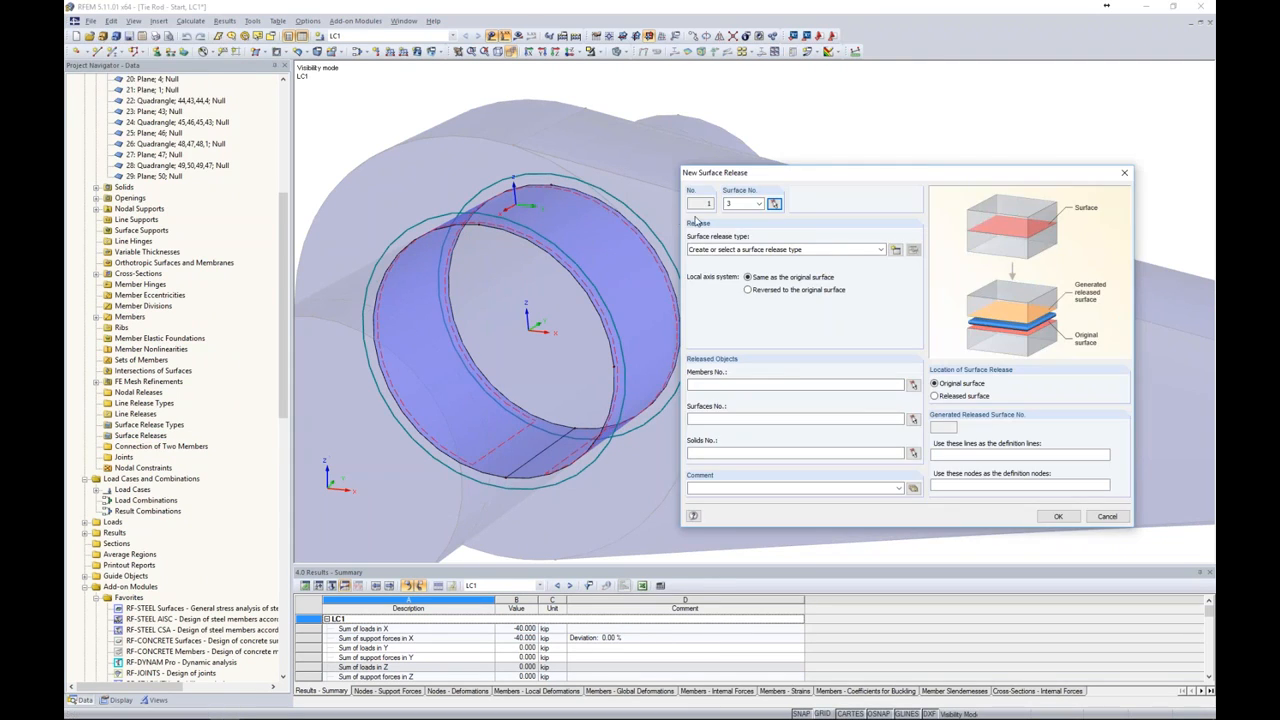
click(758, 204)
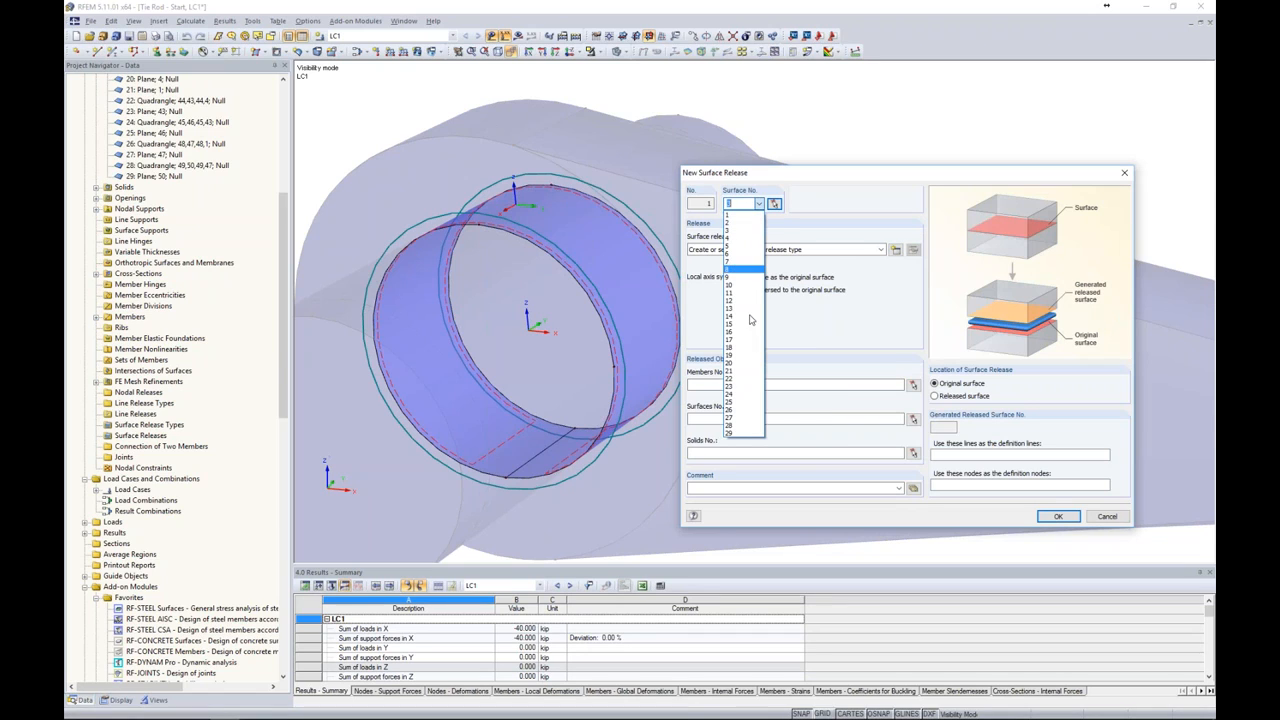
click(740, 230)
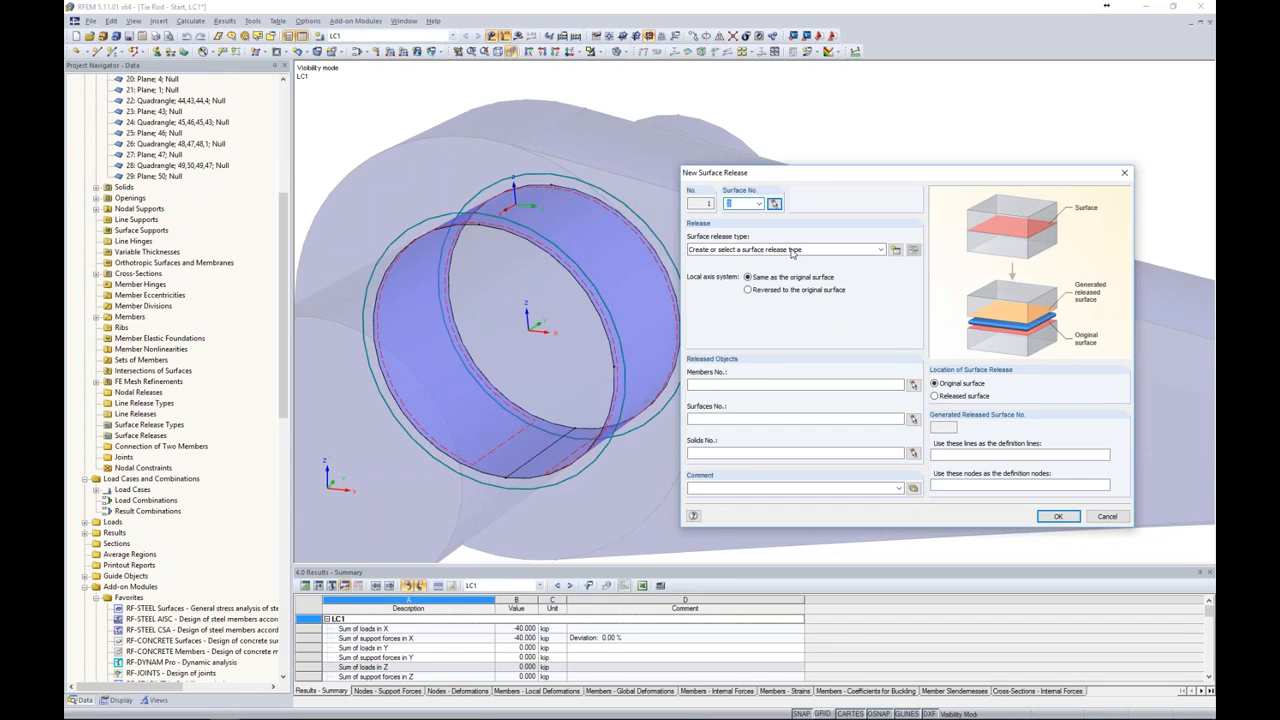
- Start a new surface release type for this release, with the displacements ux, uy and uz released
click(897, 250)
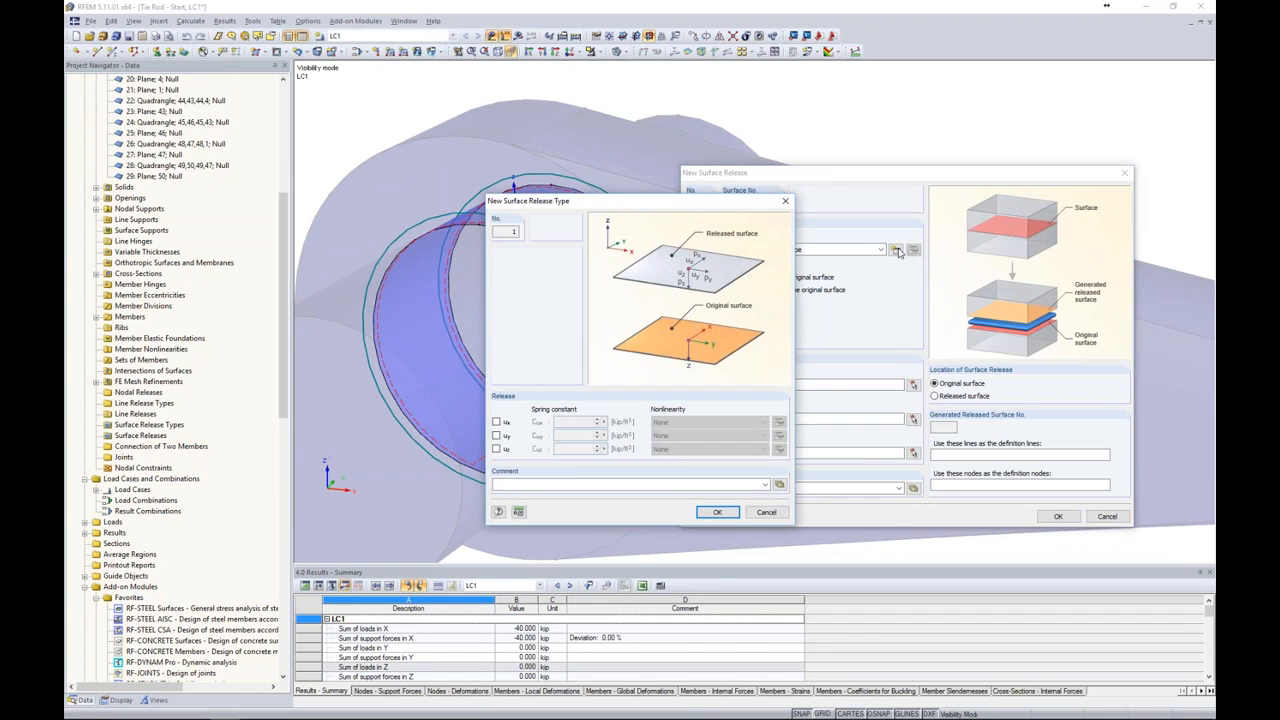
drag(711, 205, 870, 255)
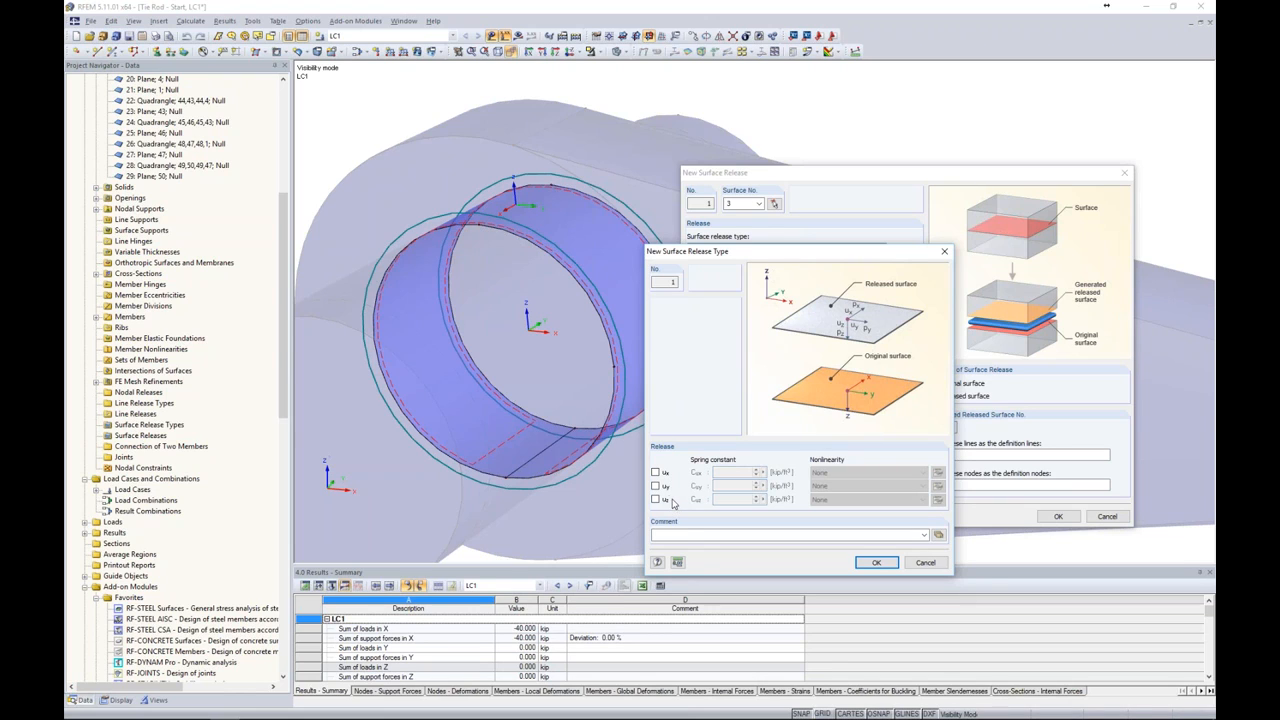
click(655, 472)
click(655, 485)
click(655, 499)
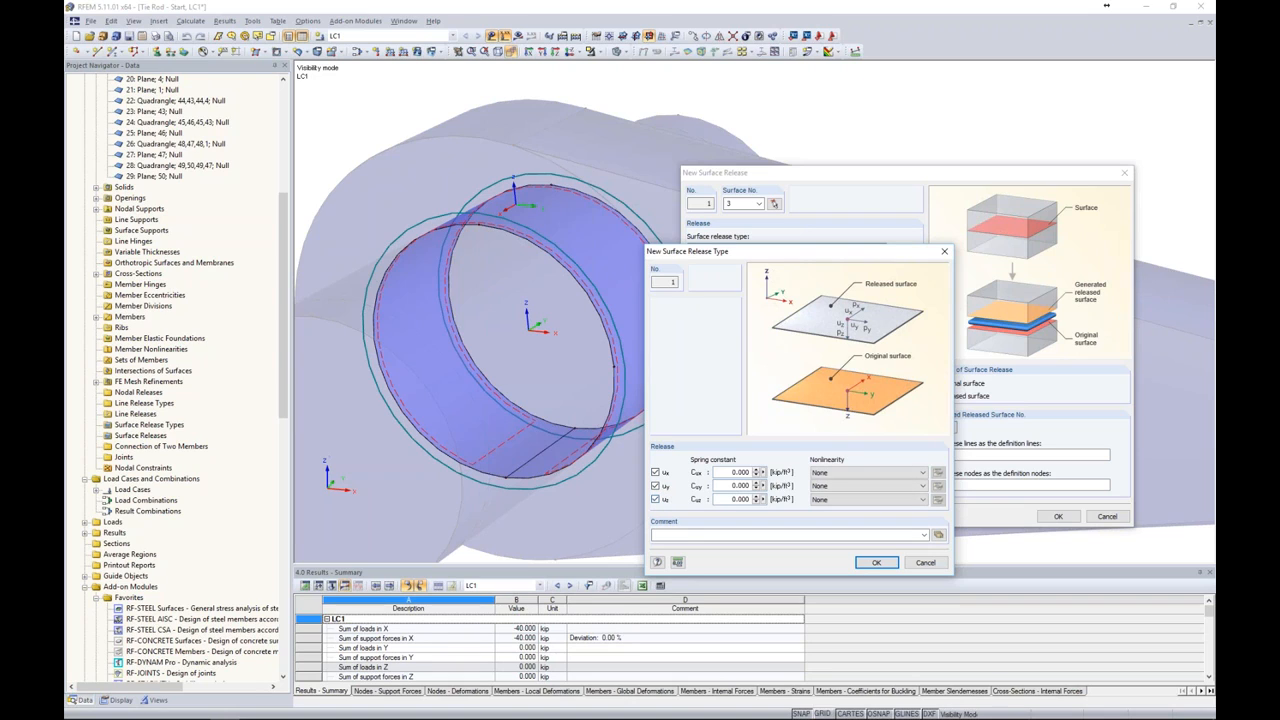
- Set the release type's ux and uy spring constants to 0.01 kip/ft³ and the uz nonlinearity to Fixed if positive pz
double_click(741, 472)
text(0.01)
double_click(734, 487)
text(0.01)
click(910, 501)
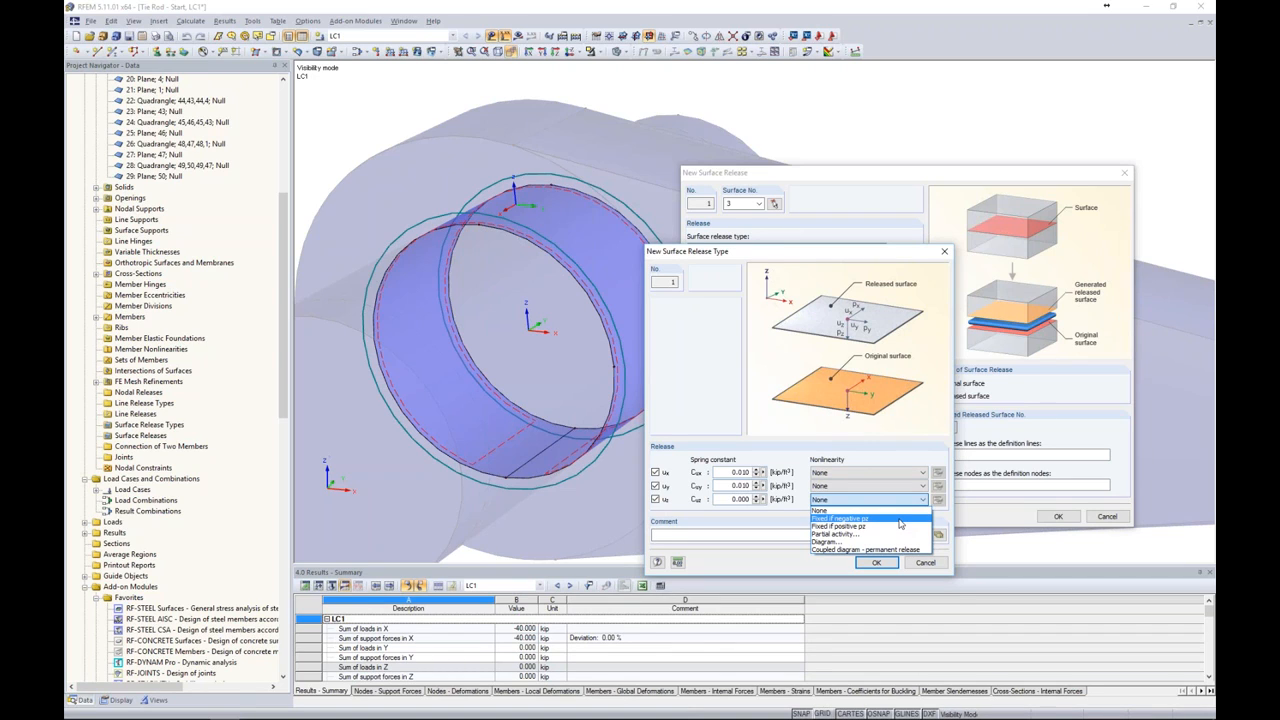
click(899, 526)
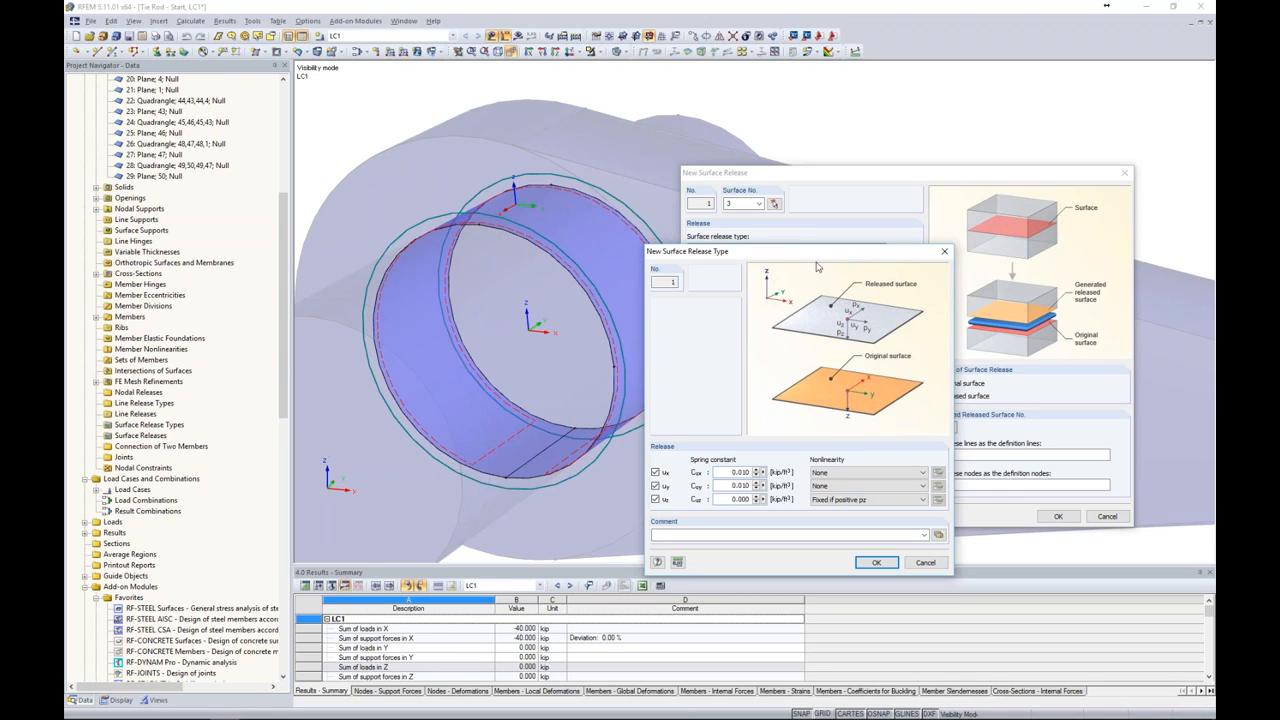
- Accept the release type and start picking the released solids with visibility mode cancelled so the whole model can be selected
click(876, 562)
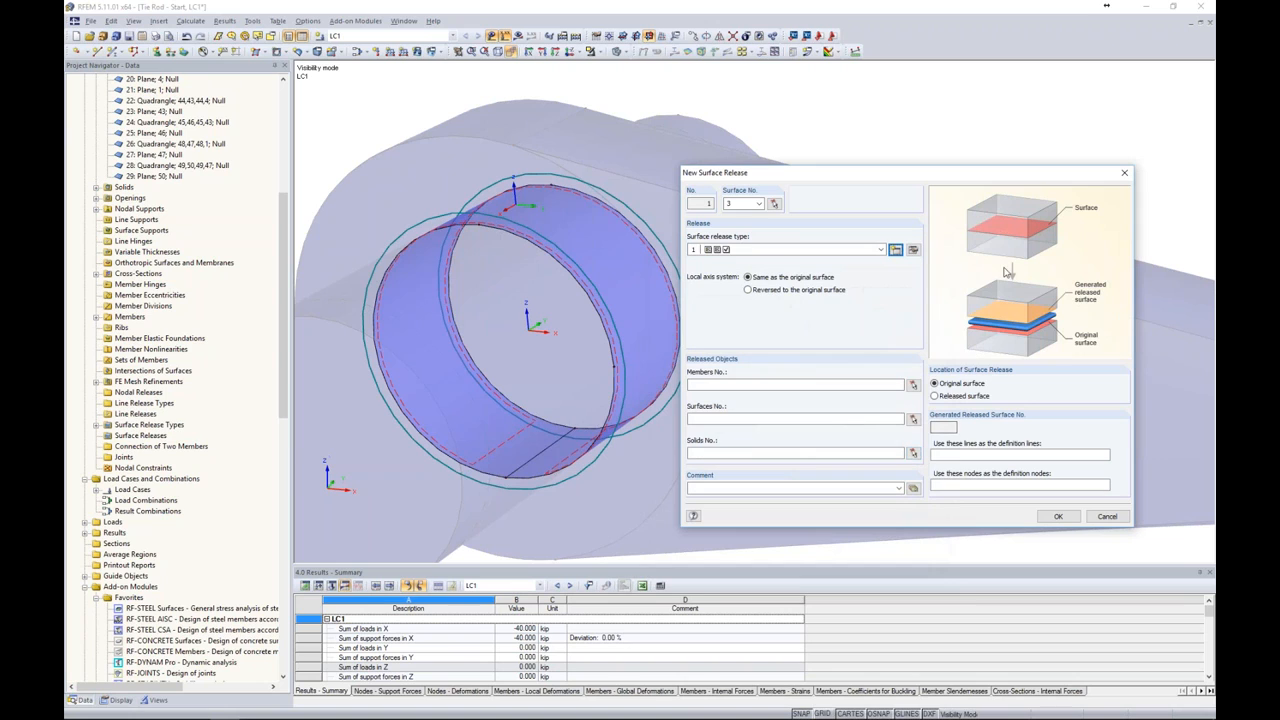
drag(891, 178, 877, 162)
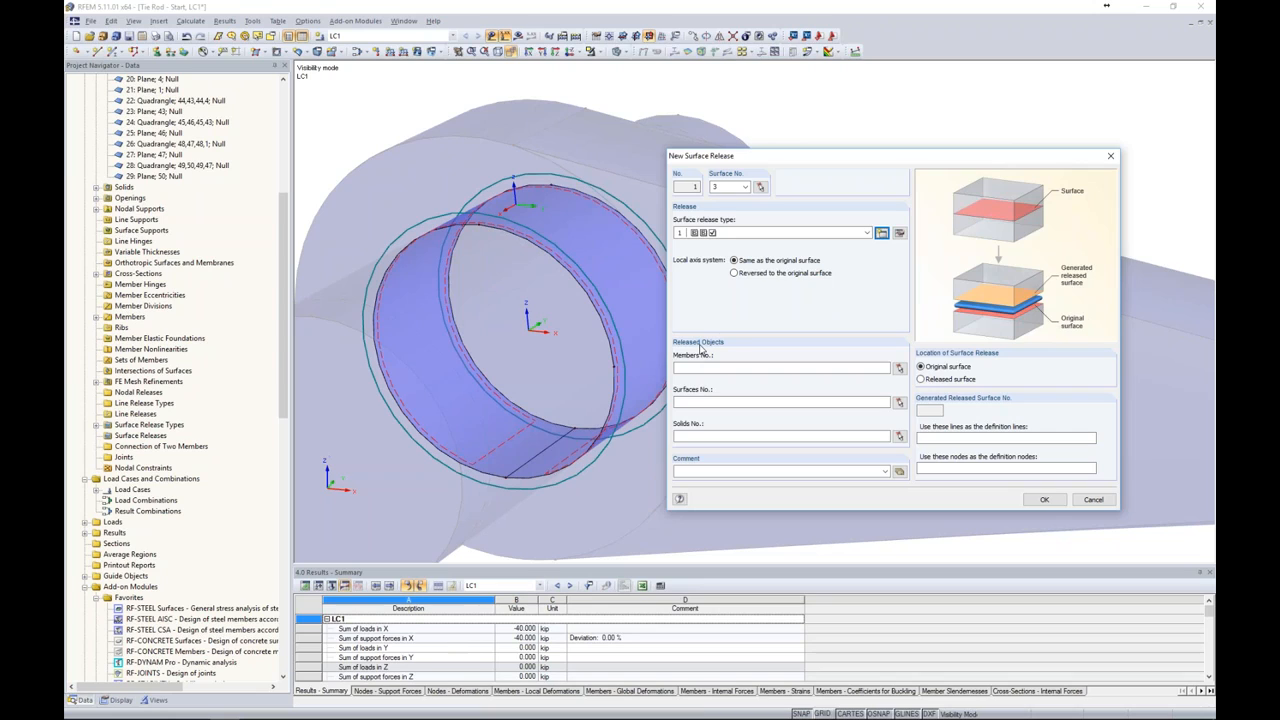
click(899, 437)
click(597, 52)
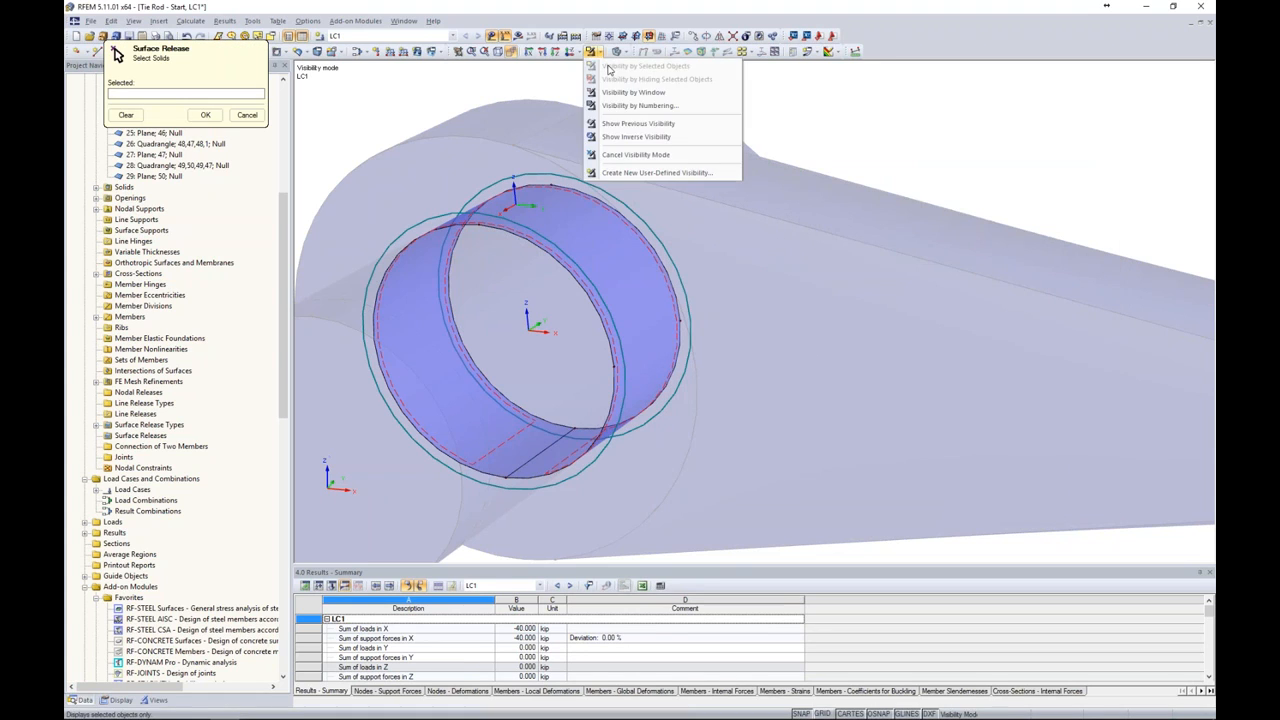
click(640, 158)
- Assign solids 5 and 7 as released objects and create the surface release, accepting the deletion of the existing results
scroll(635, 115, down, 3)
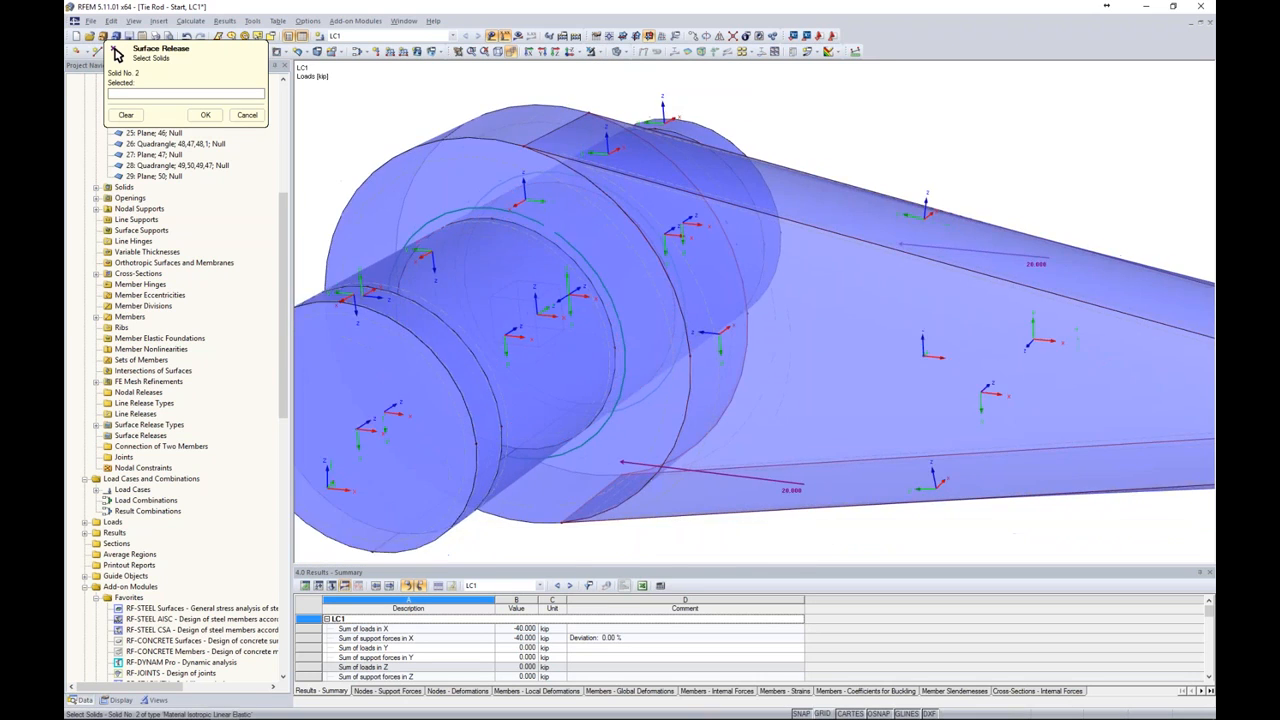
ctrl+middle_drag(635, 115, 619, 112)
click(537, 216)
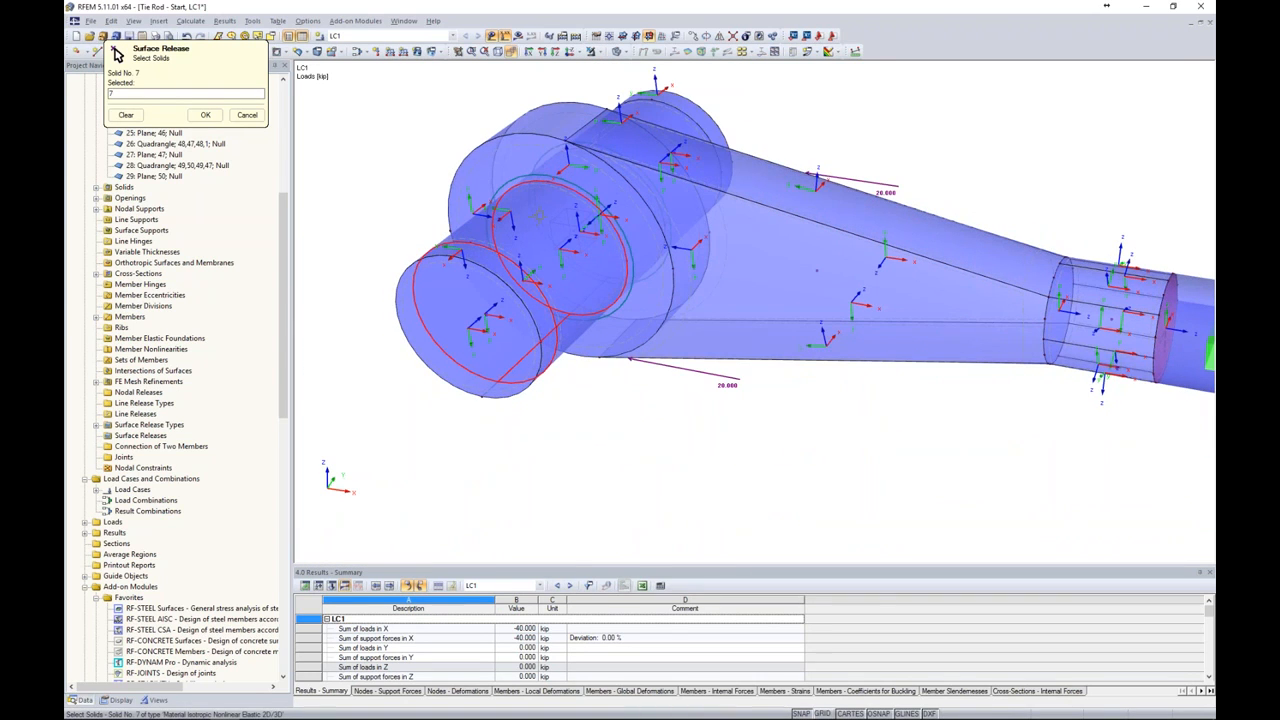
ctrl+middle_drag(765, 123, 716, 155)
click(676, 151)
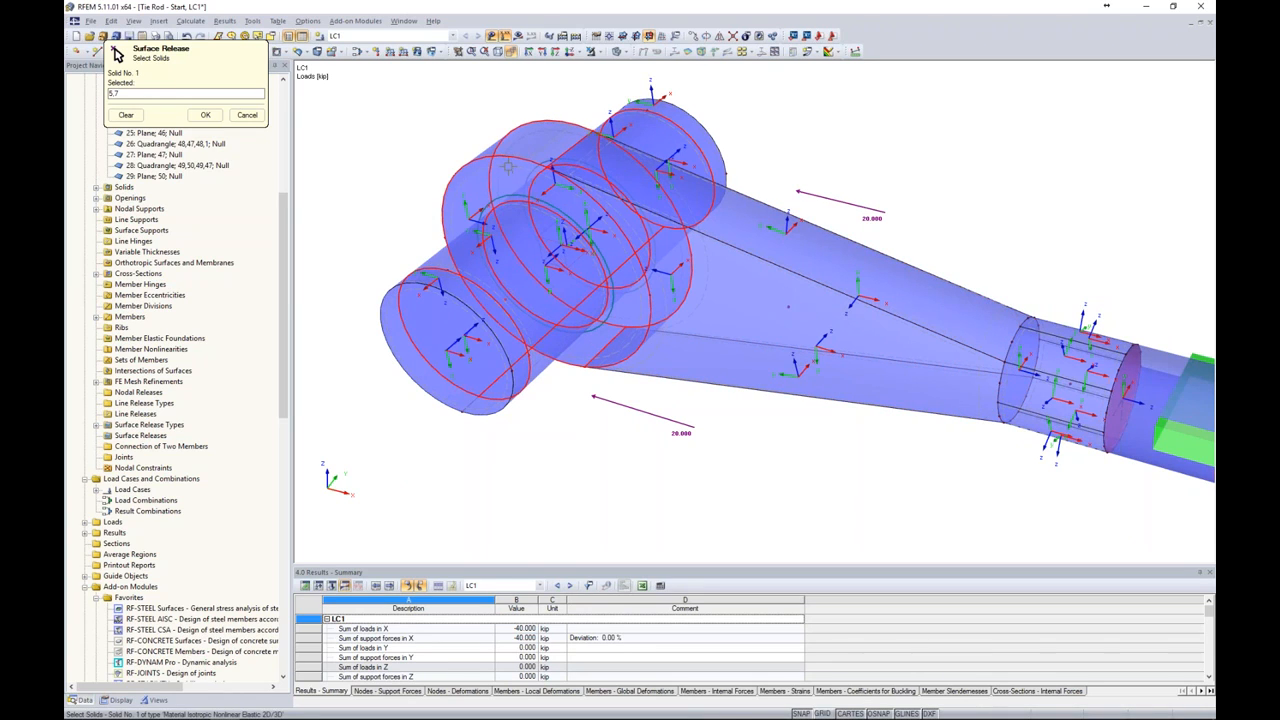
click(205, 115)
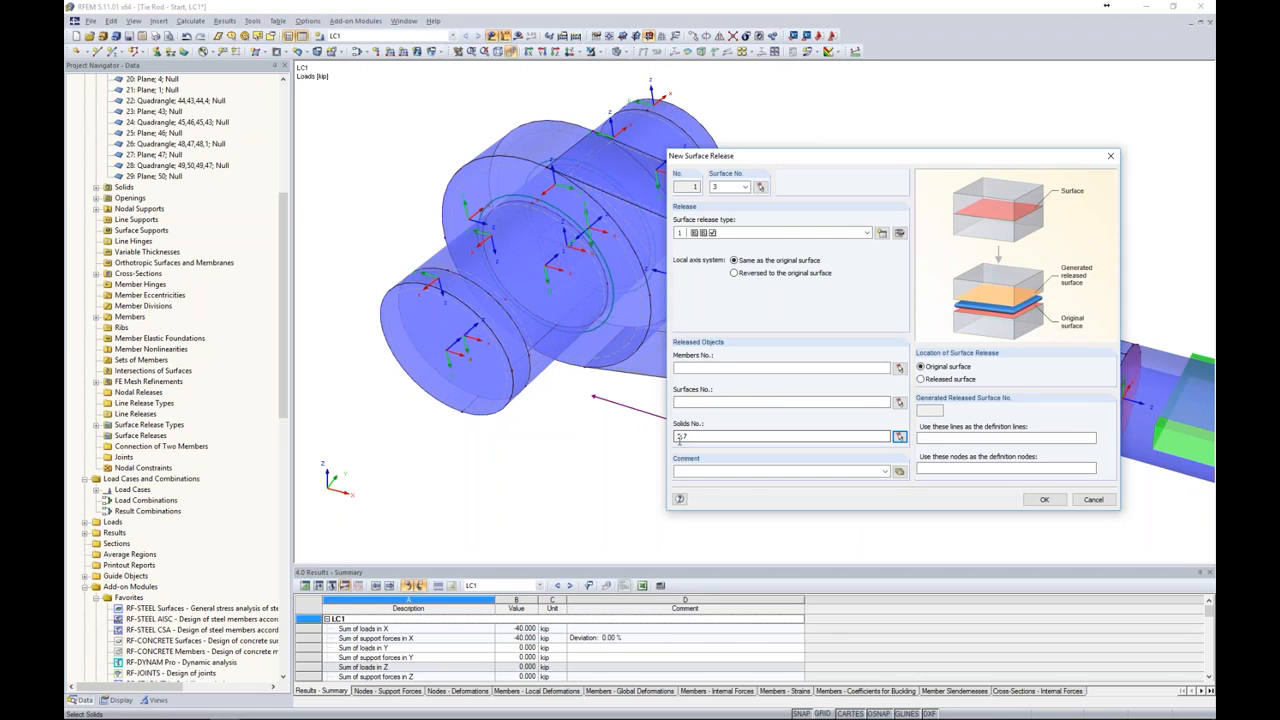
click(1044, 499)
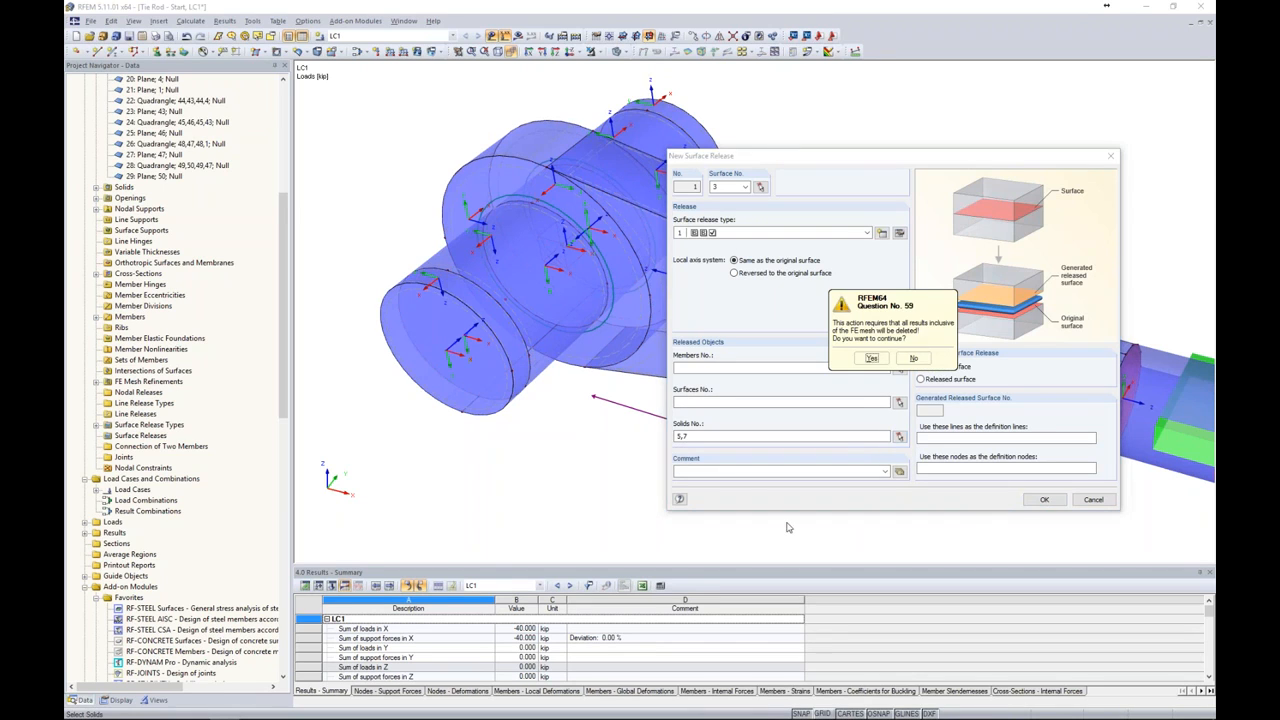
click(869, 371)
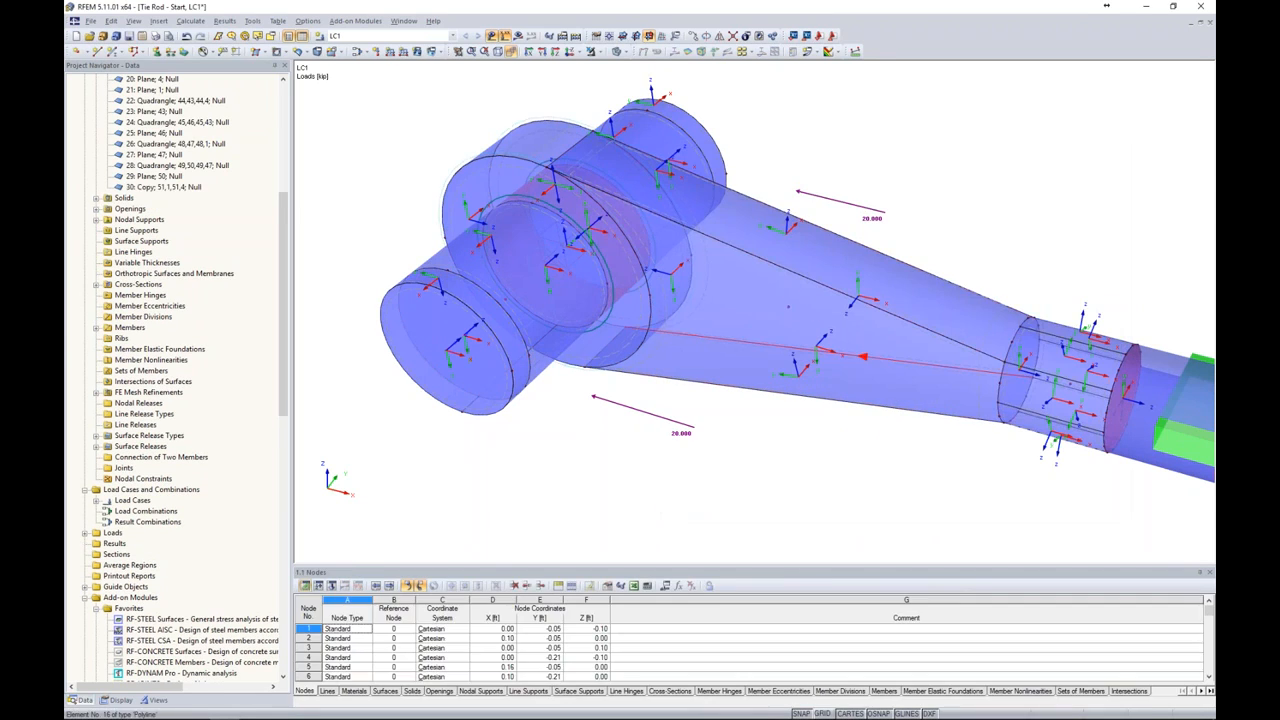
- Turn off the local axis systems of the model's surfaces and clear the selection
scroll(667, 123, up, 4)
scroll(667, 123, up, 2)
right_click(667, 134)
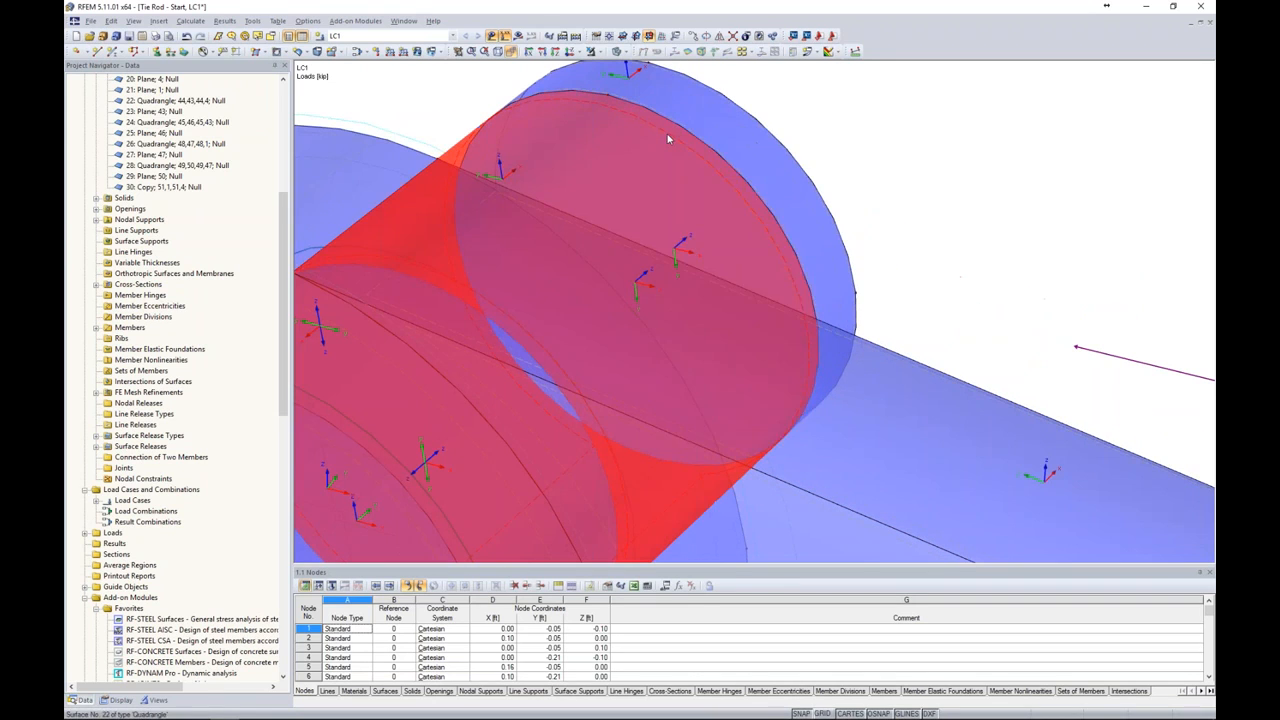
click(709, 376)
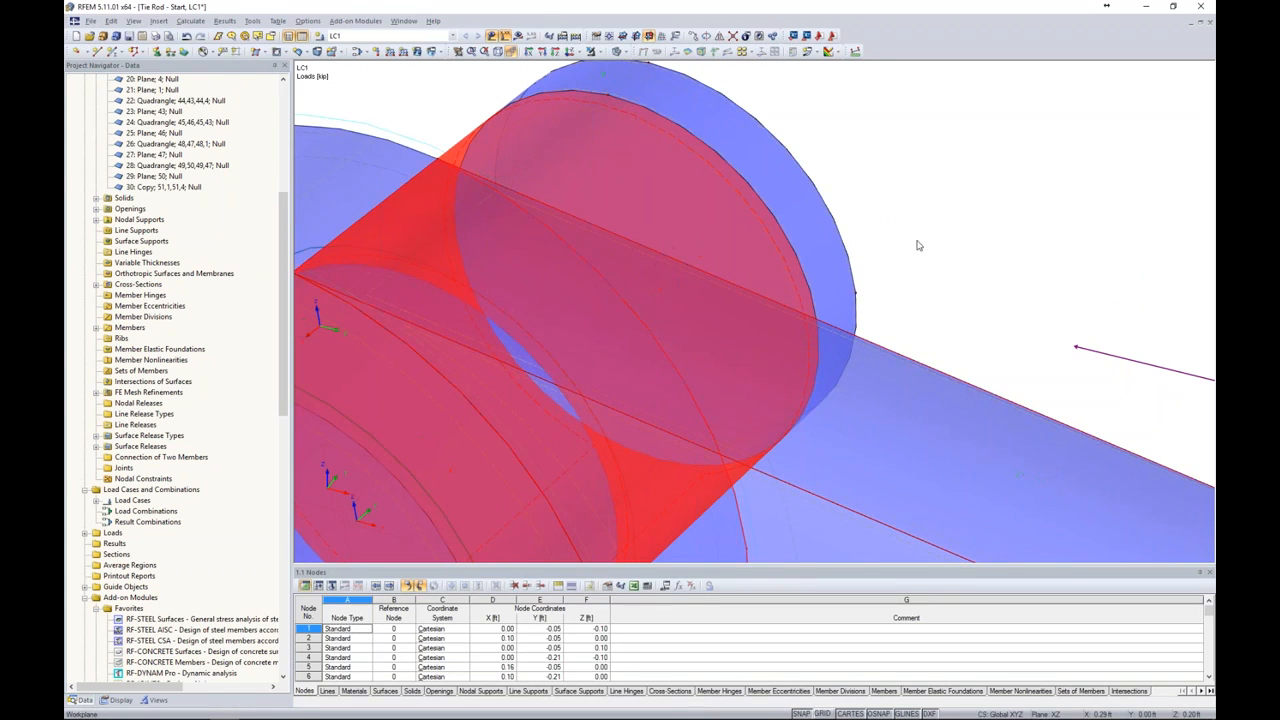
click(922, 239)
scroll(923, 237, down, 4)
scroll(925, 240, down, 3)
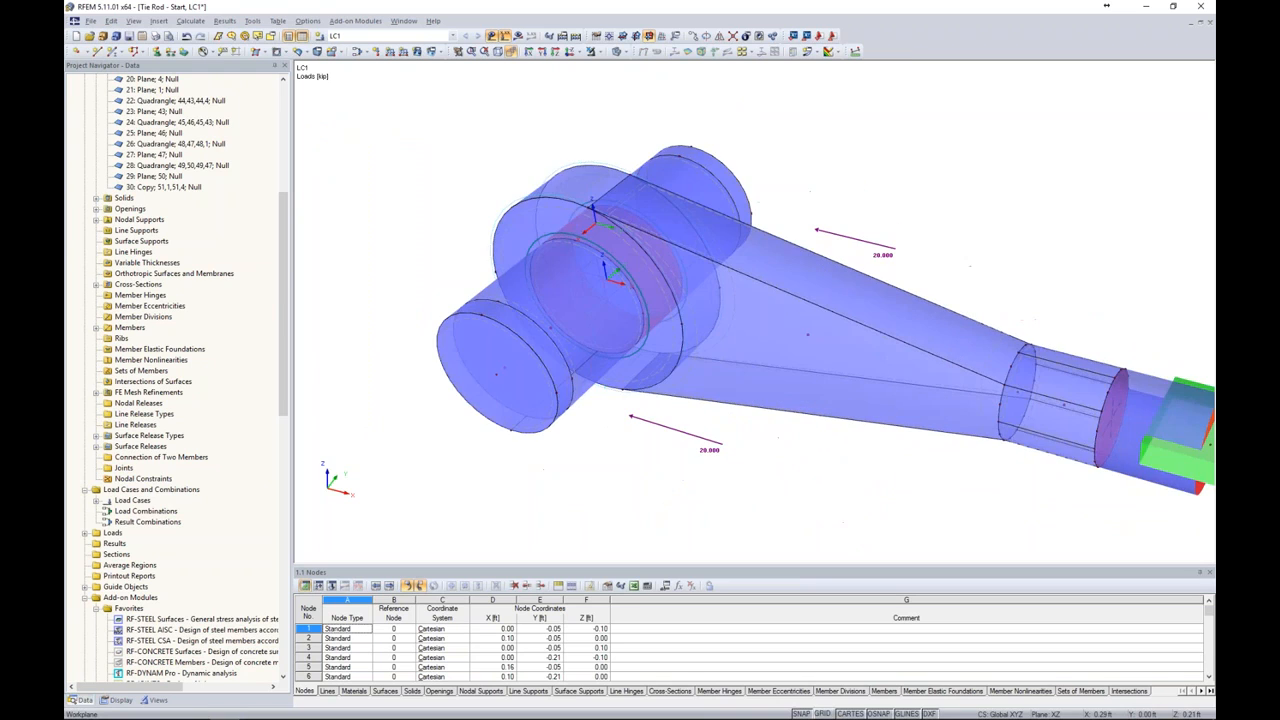
- Highlight solids 1 to 4 one after another to identify the pin solid inside the eye
drag(283, 229, 283, 122)
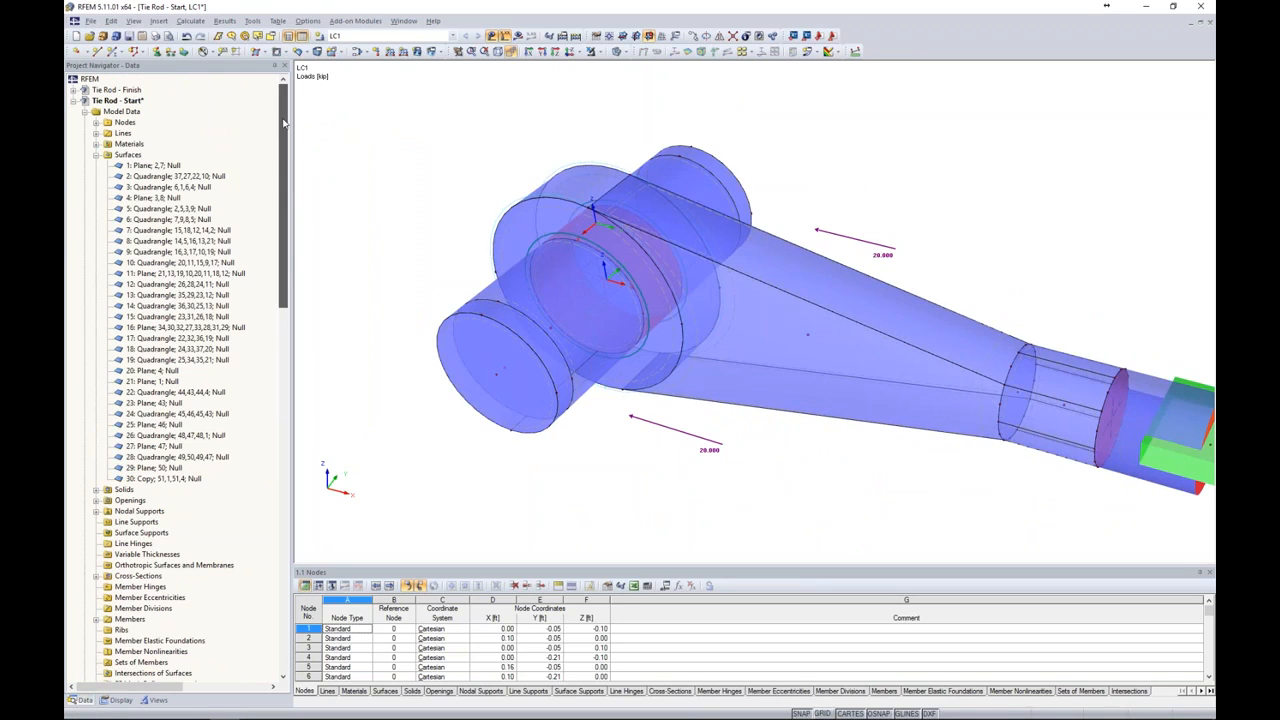
click(96, 155)
click(96, 165)
click(130, 176)
click(153, 188)
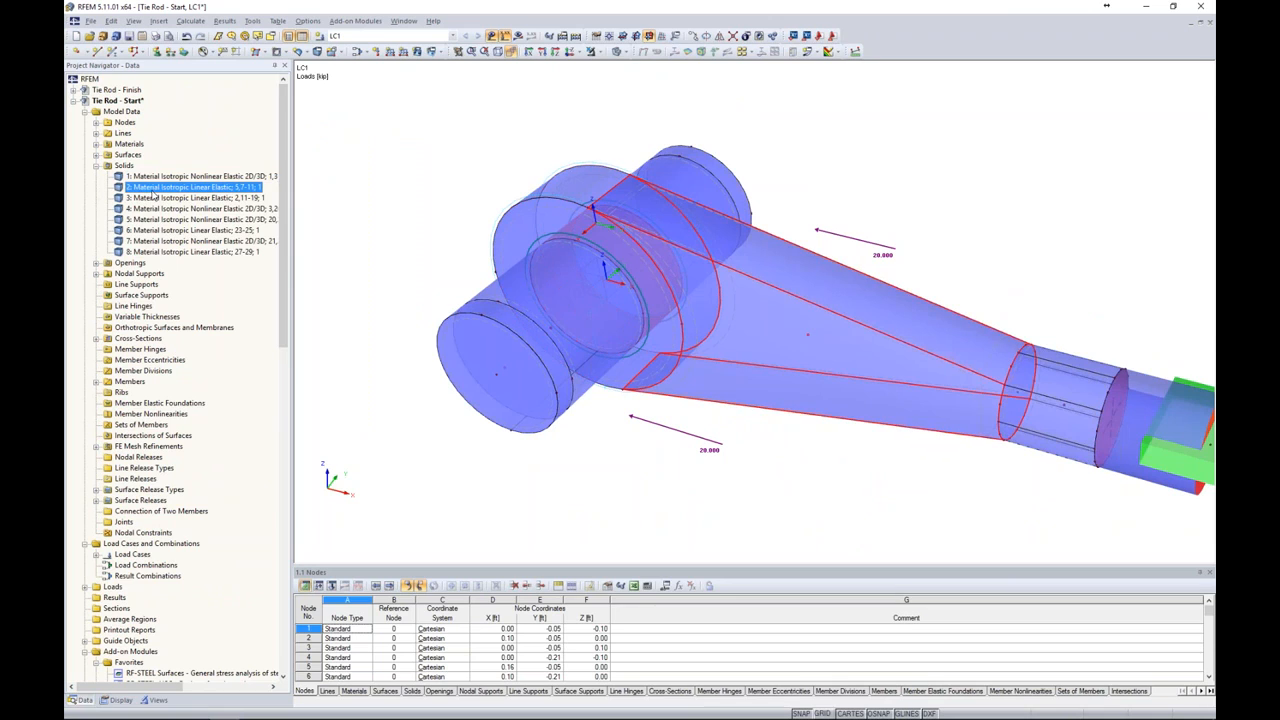
click(153, 198)
click(155, 209)
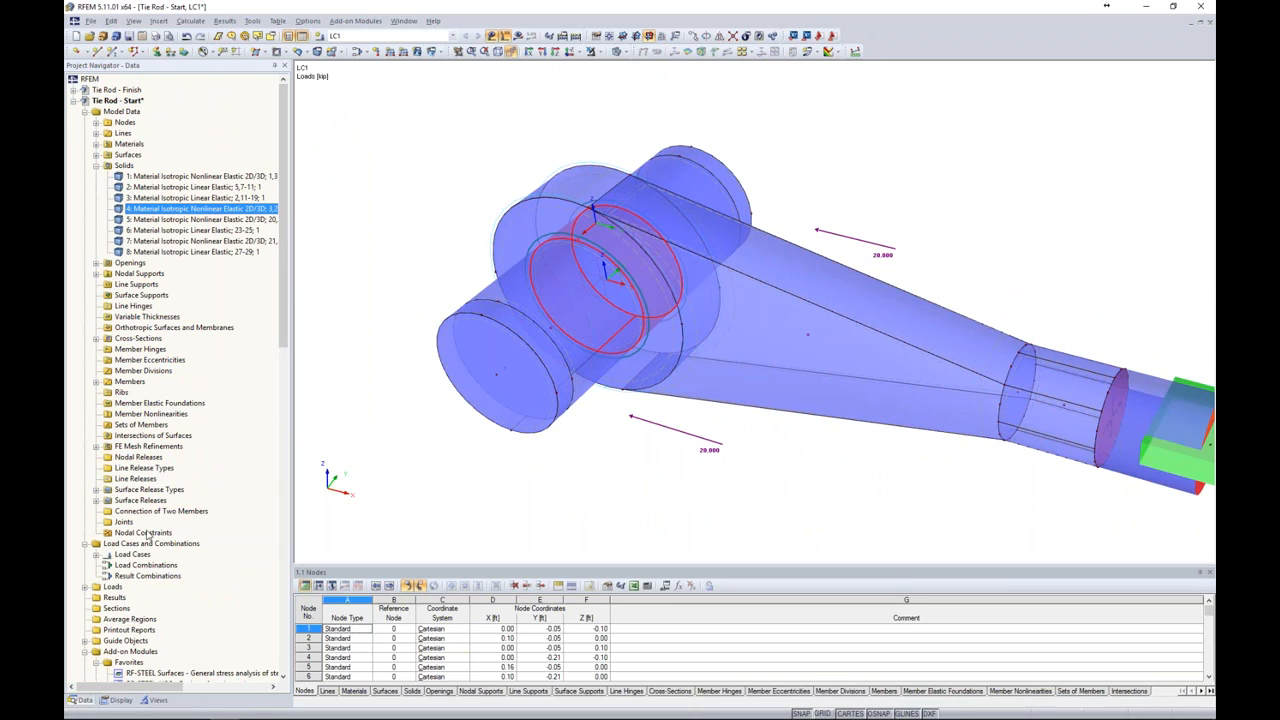
- Add solid 4 to the released solids of surface release 1
click(96, 501)
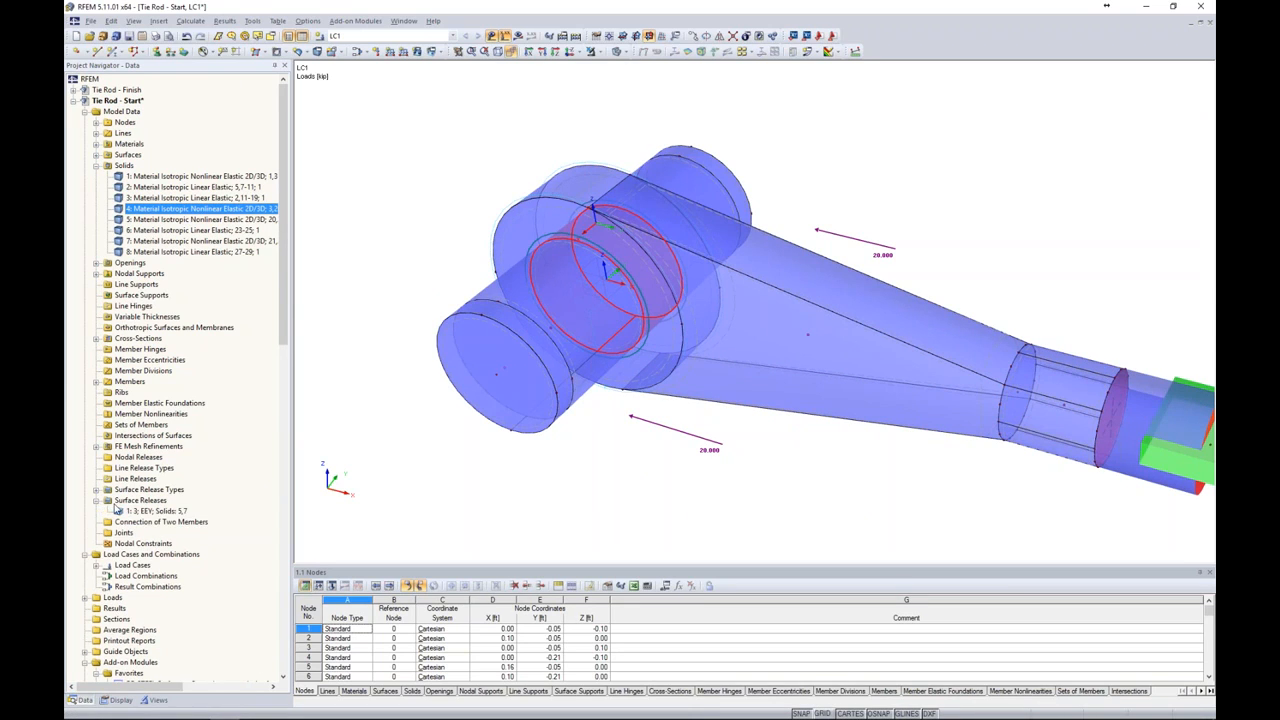
double_click(489, 244)
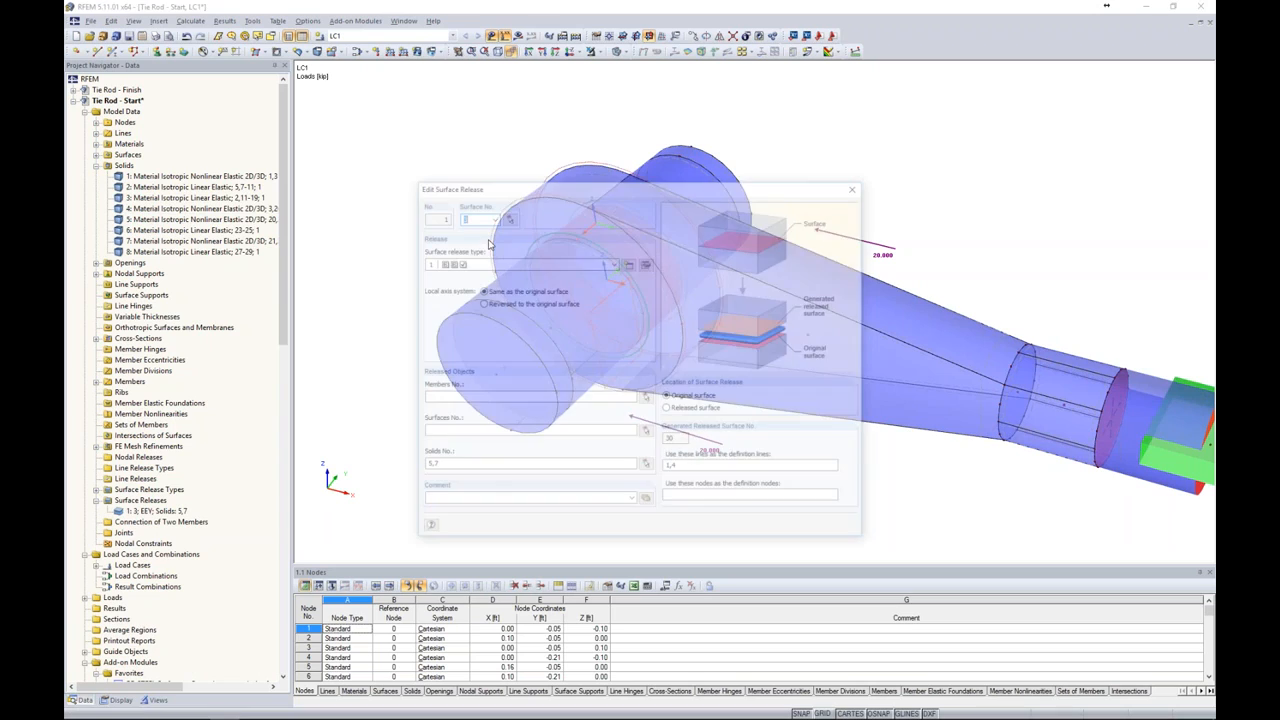
click(495, 465)
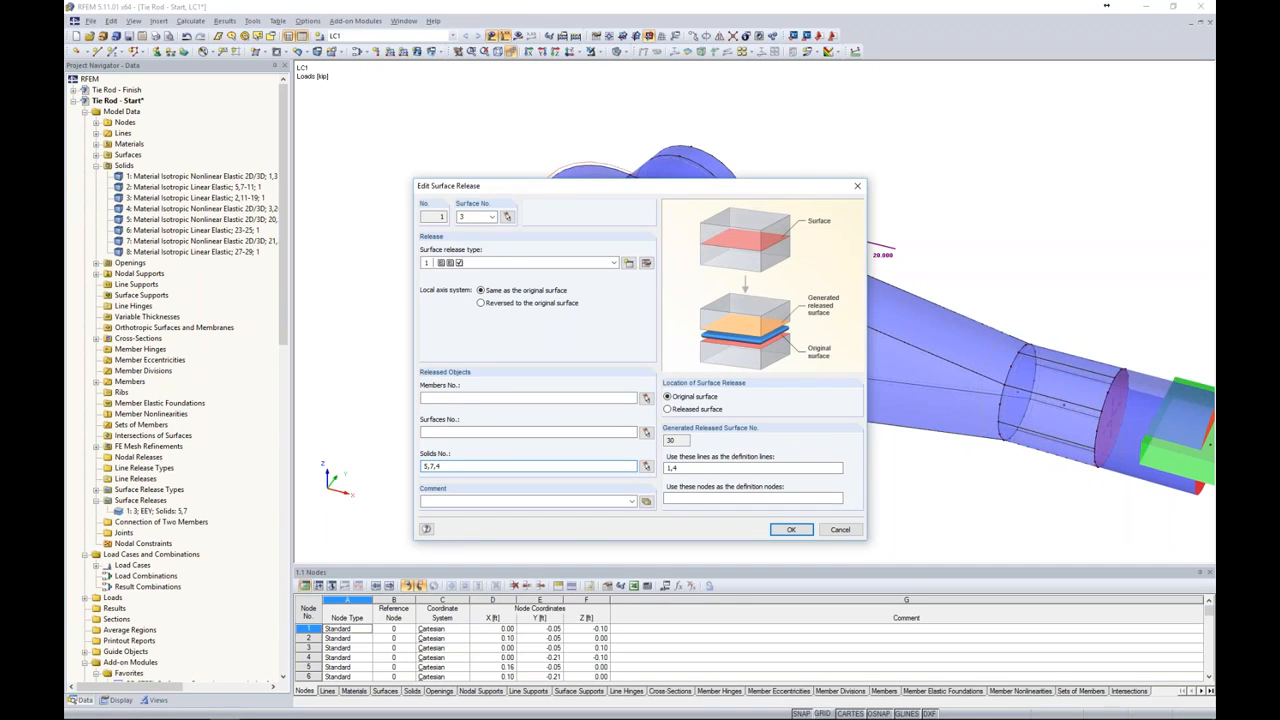
click(791, 531)
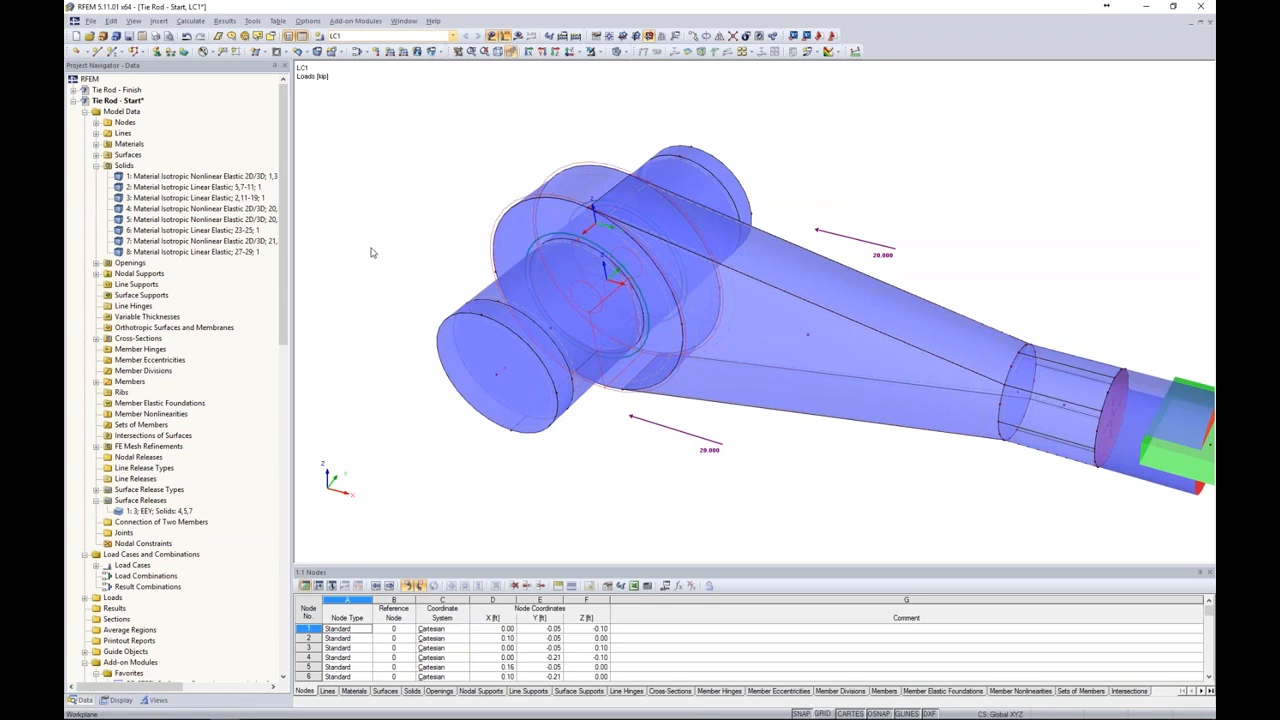
- Calculate load case LC1 and view the tie rod's global deformations u
click(518, 36)
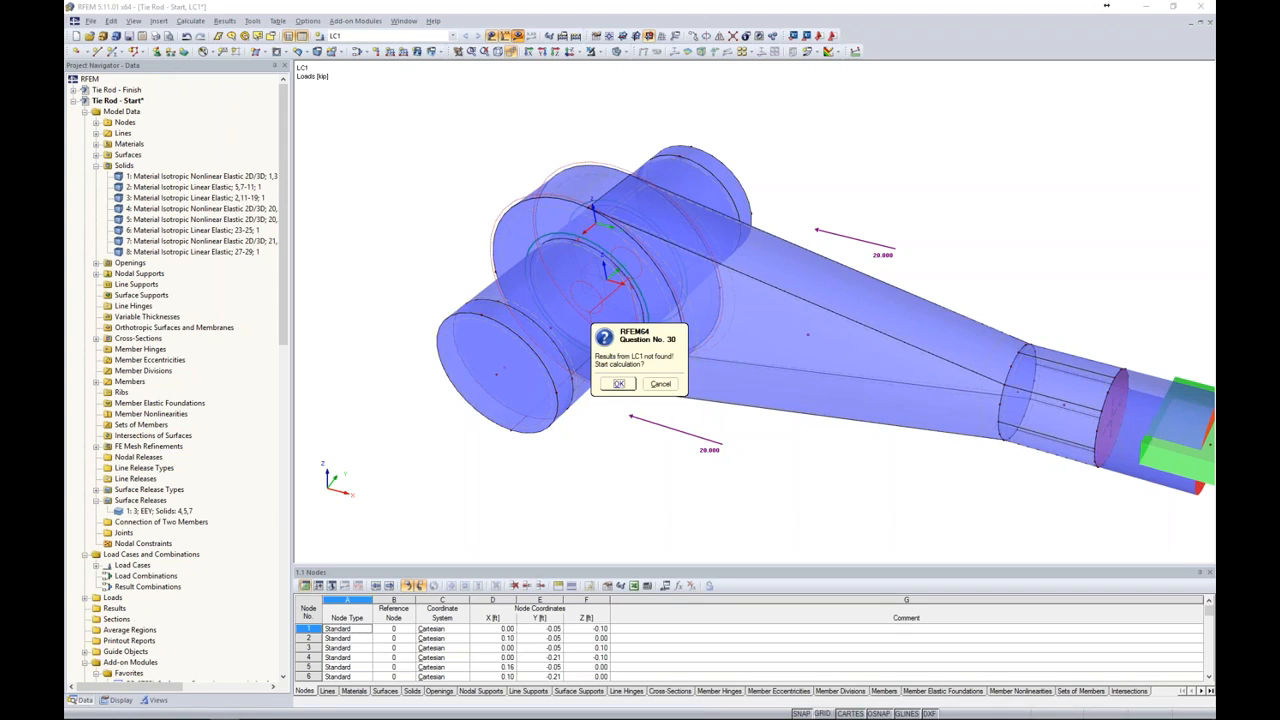
click(618, 384)
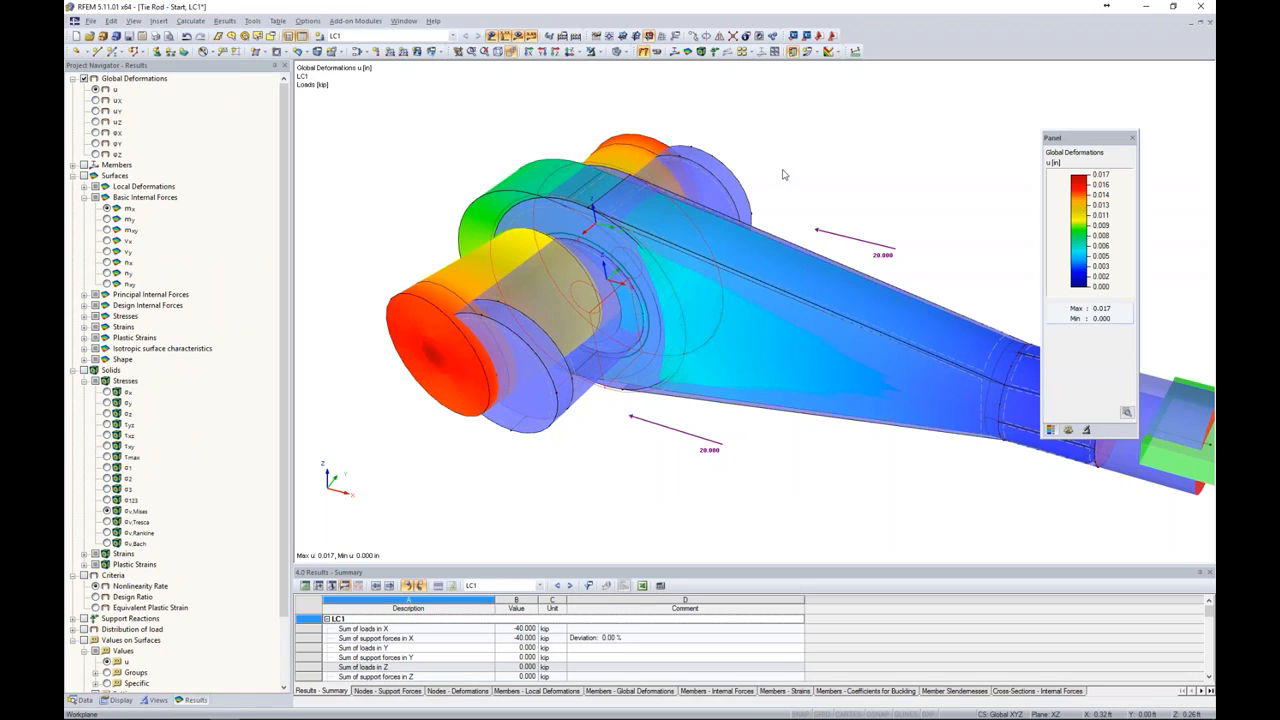
ctrl+middle_drag(668, 495, 755, 347)
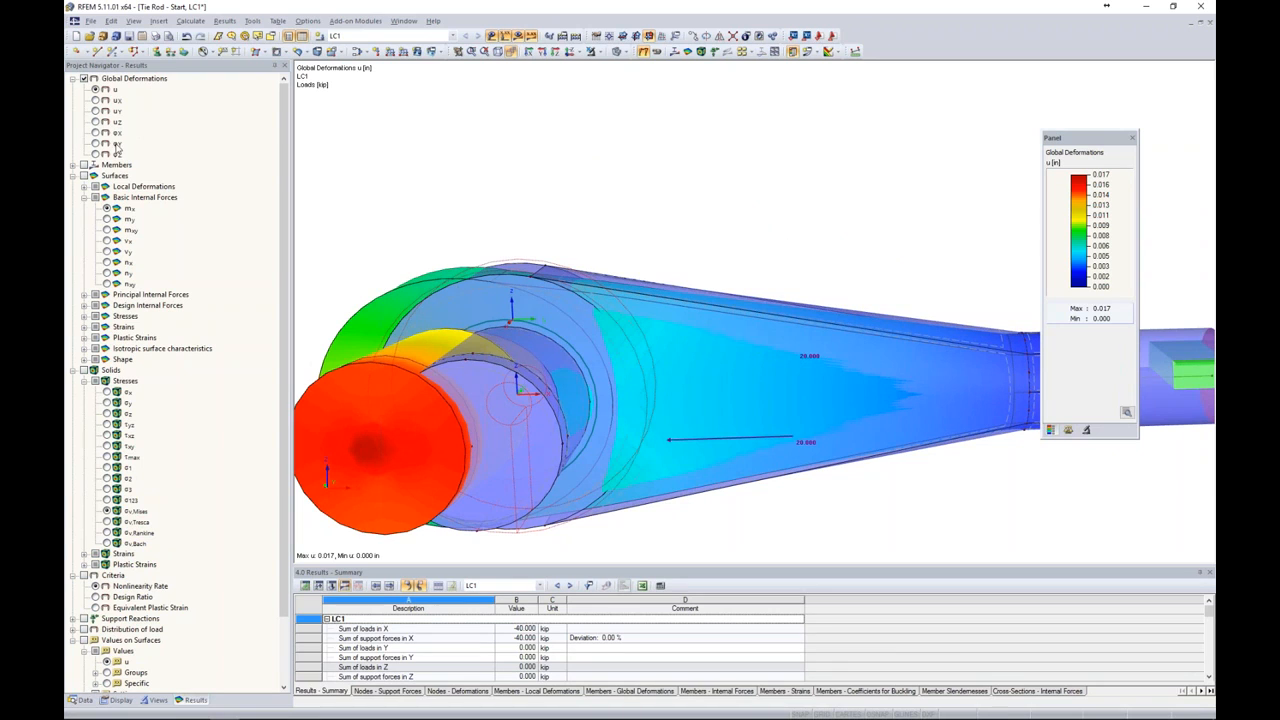
middle_drag(557, 191, 666, 98)
- Display the undeformed model as wireframe and examine how the pin deforms relative to the eye
click(628, 54)
click(634, 70)
ctrl+middle_drag(648, 138, 666, 154)
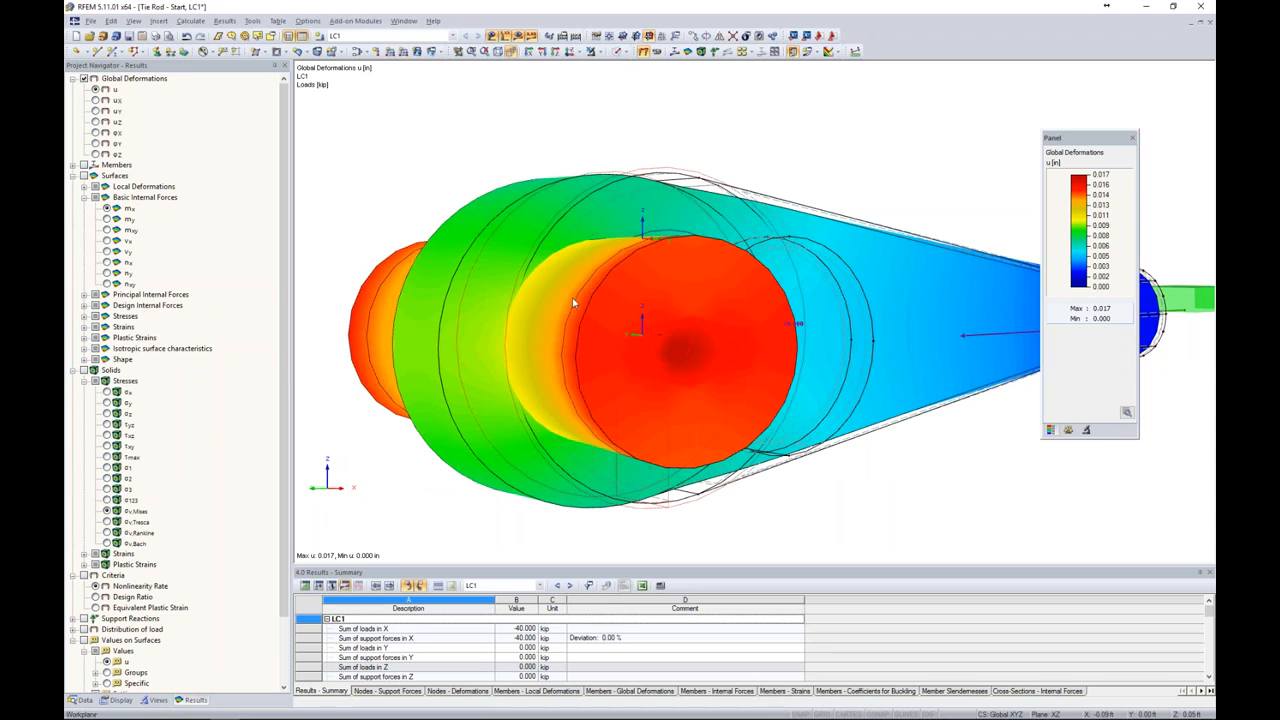
scroll(575, 290, down, 2)
ctrl+middle_drag(606, 316, 684, 447)
scroll(604, 347, up, 3)
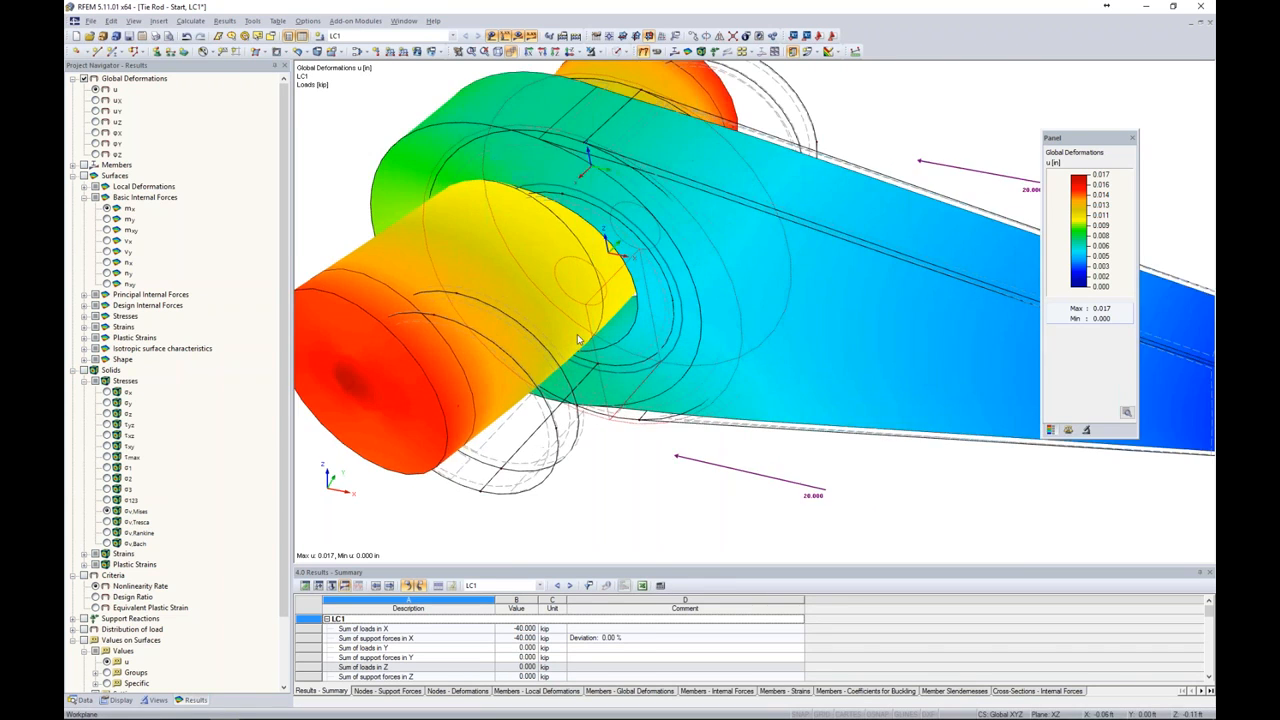
- Display the von Mises solid stresses with only the Bolt visibility shown and examine the bolt from several sides
click(83, 372)
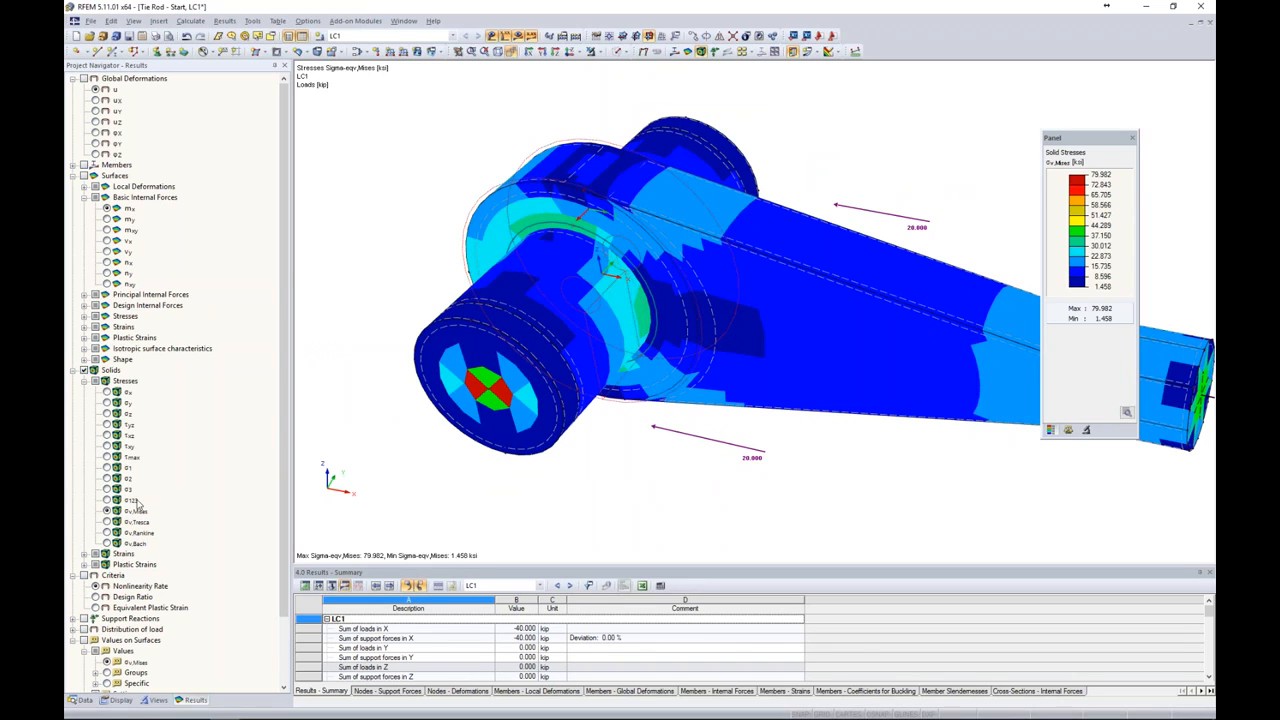
click(156, 700)
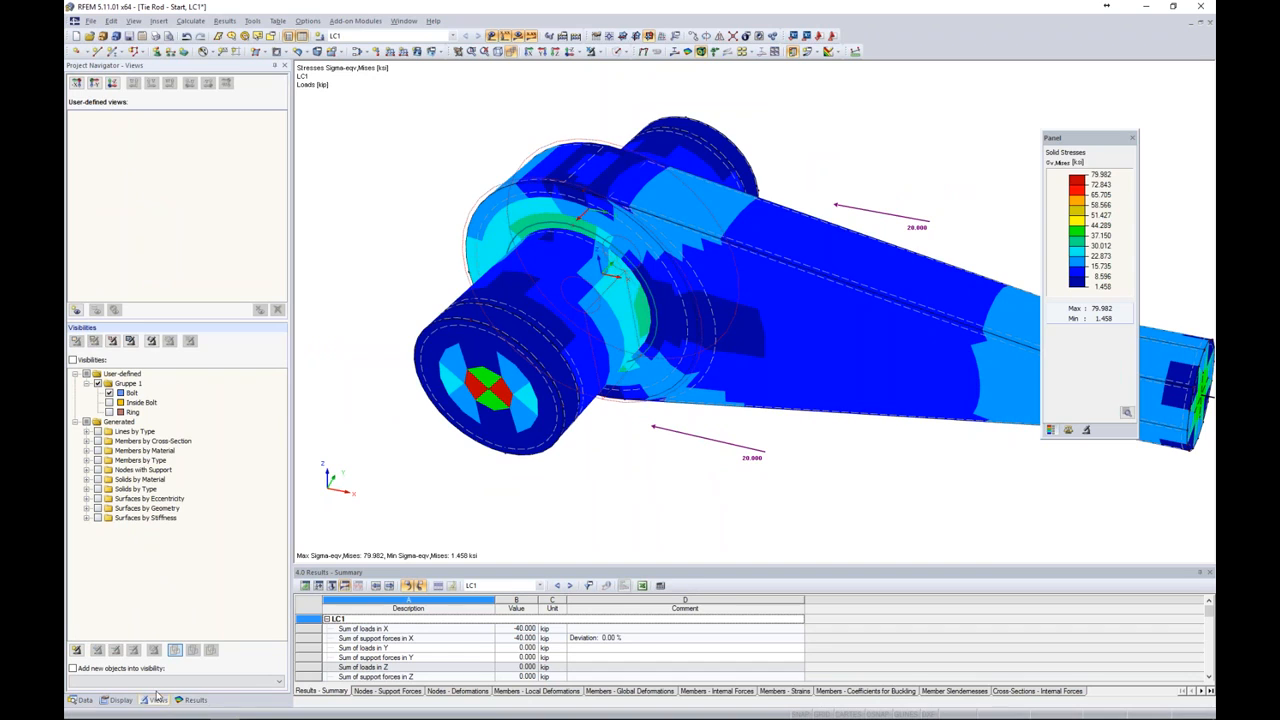
click(109, 393)
ctrl+middle_drag(641, 403, 604, 345)
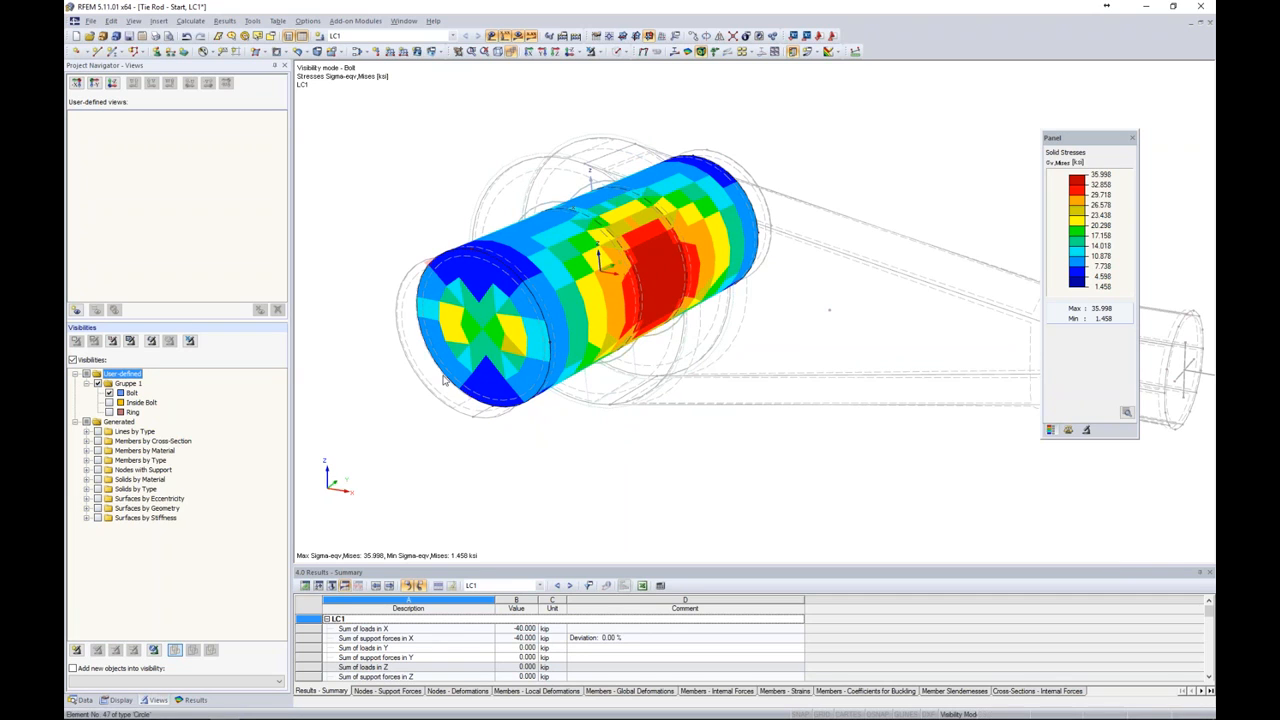
ctrl+middle_drag(454, 392, 620, 363)
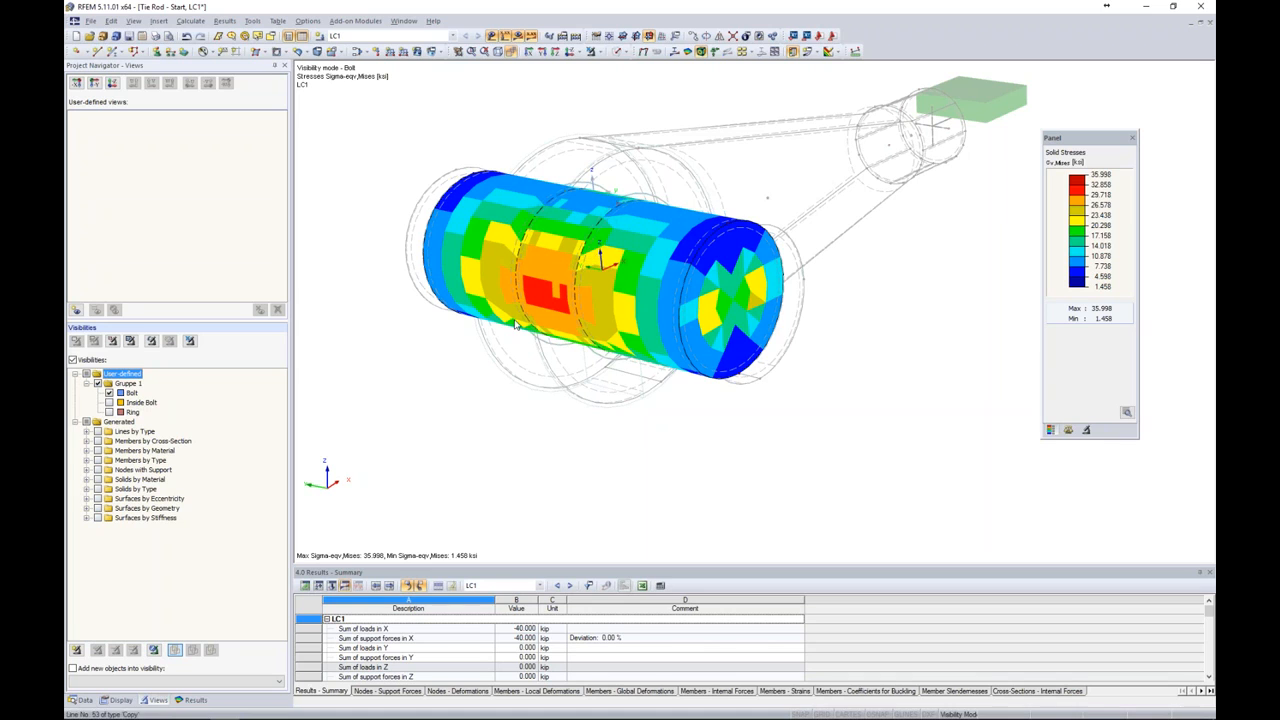
ctrl+middle_drag(703, 366, 625, 283)
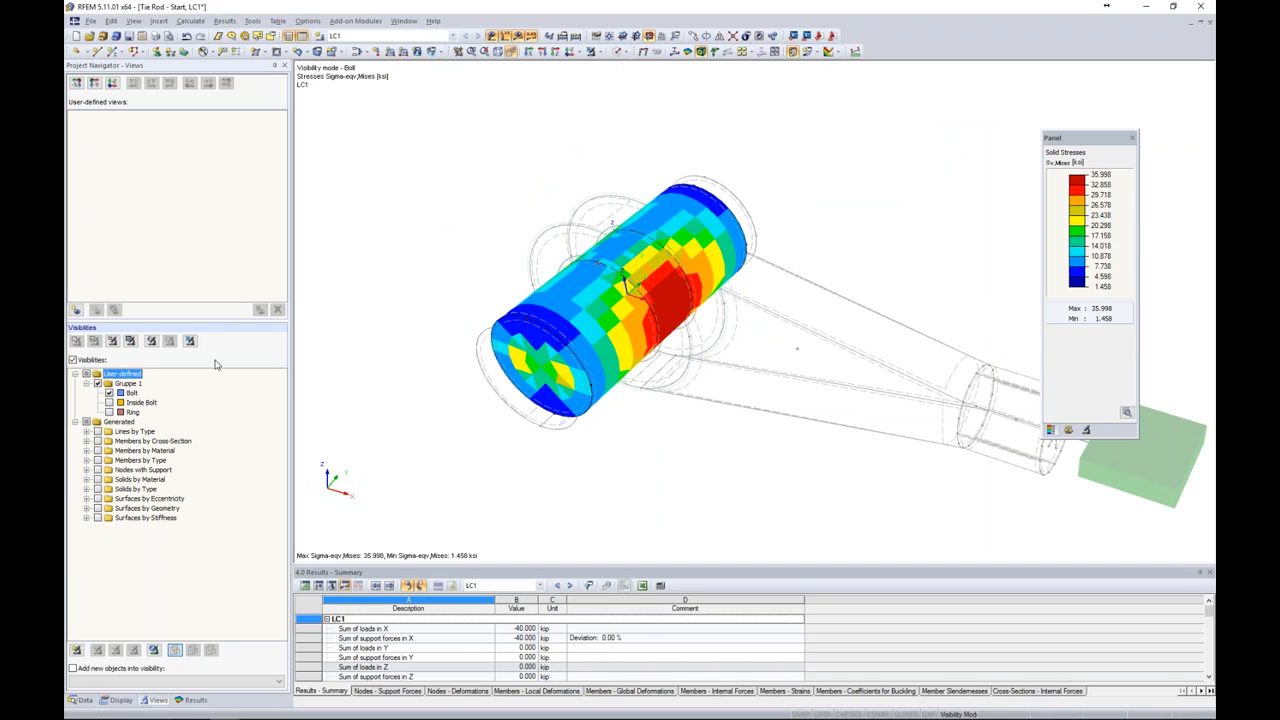
- Show only the Ring visibility and examine the von Mises stresses around the eye's inner and outer faces
click(109, 412)
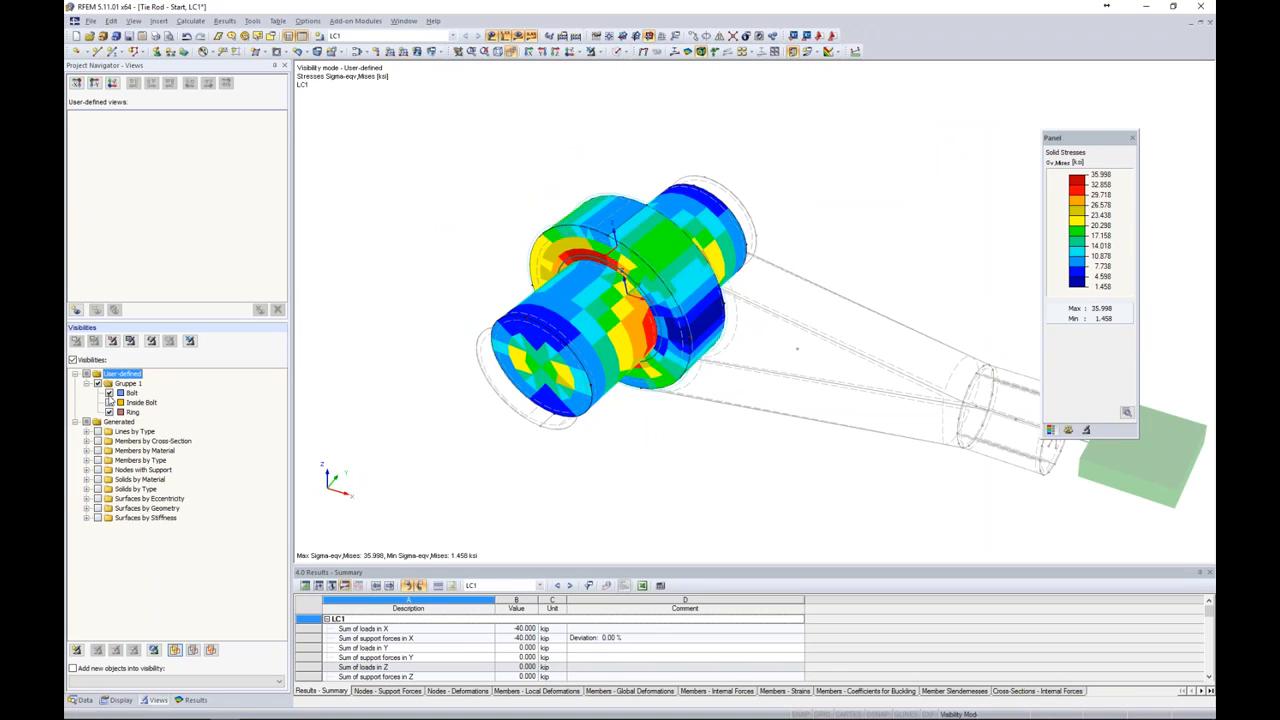
click(109, 394)
ctrl+middle_drag(661, 403, 892, 288)
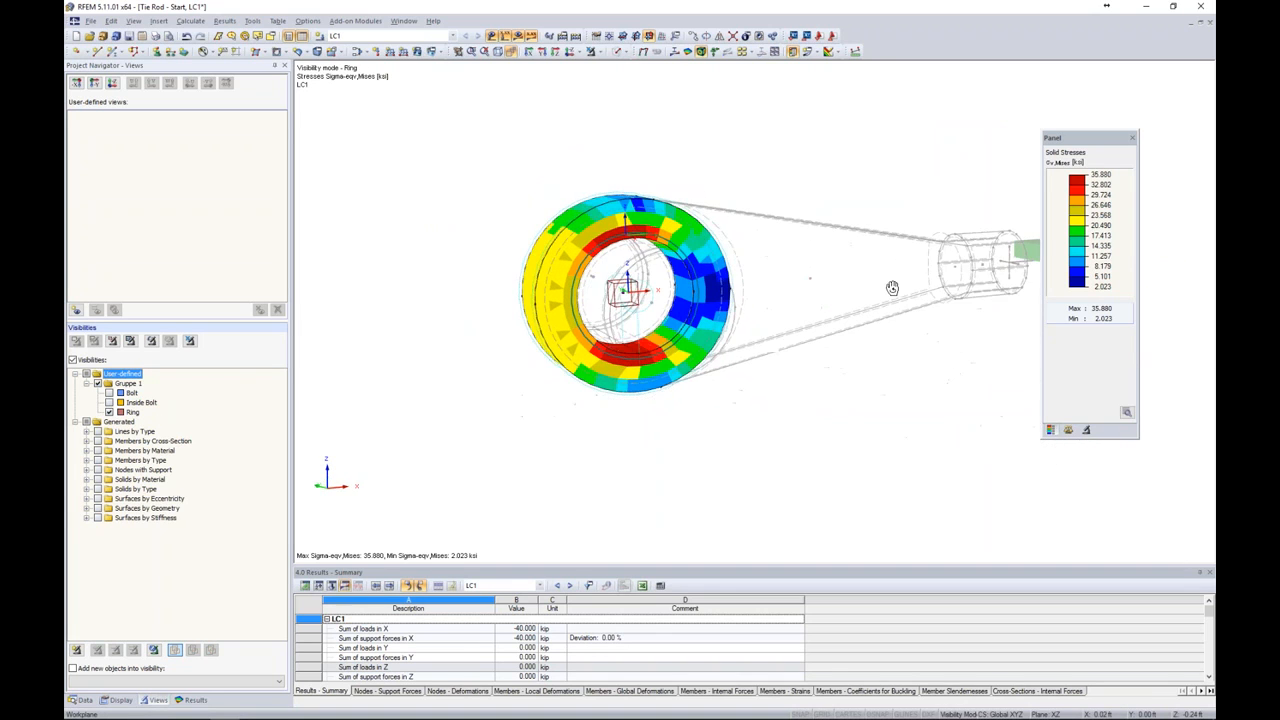
scroll(675, 275, up, 5)
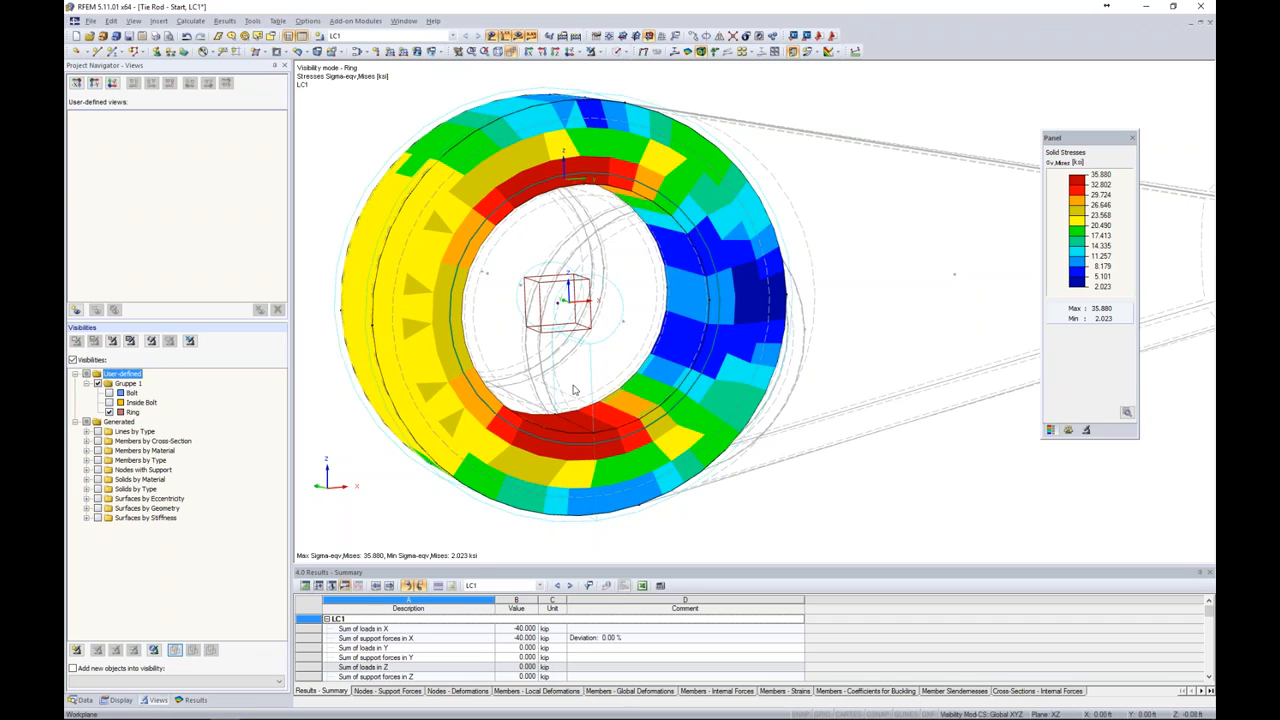
scroll(643, 273, down, 4)
ctrl+middle_drag(755, 315, 580, 380)
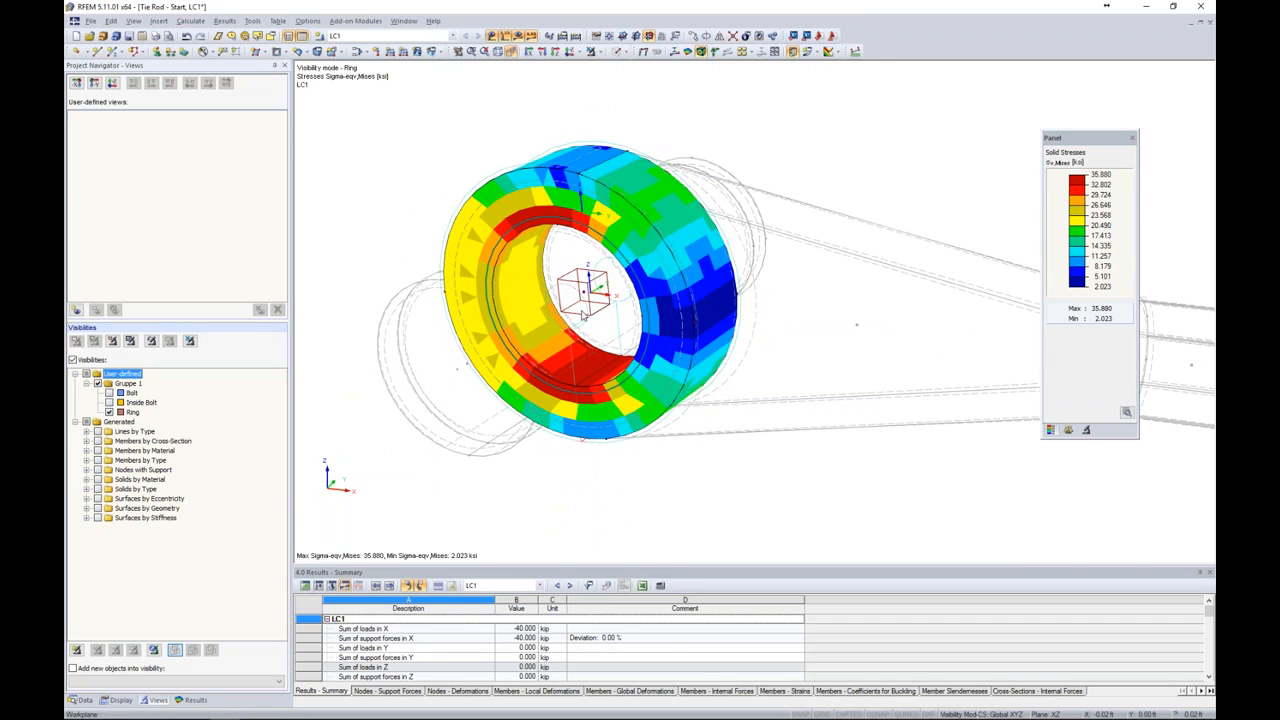
ctrl+middle_drag(583, 314, 490, 370)
- Show the Bolt visibility together with the Ring to compare their von Mises stresses
click(190, 699)
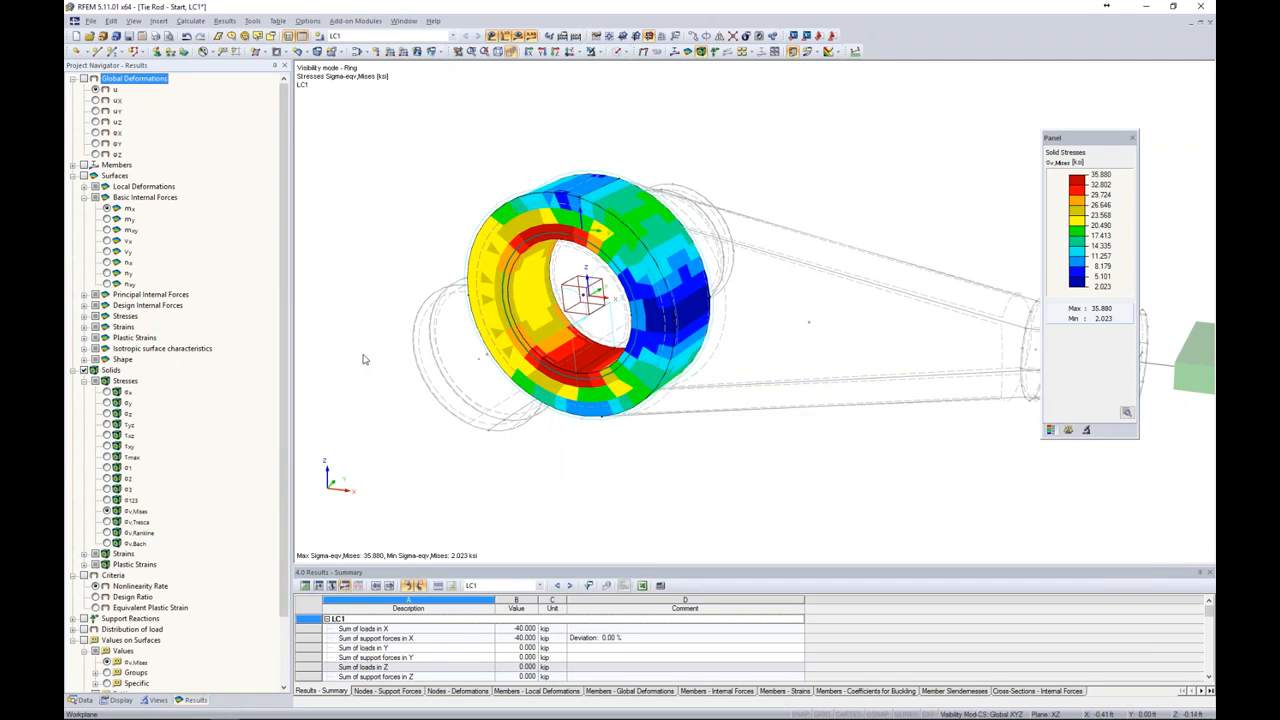
click(157, 699)
click(118, 373)
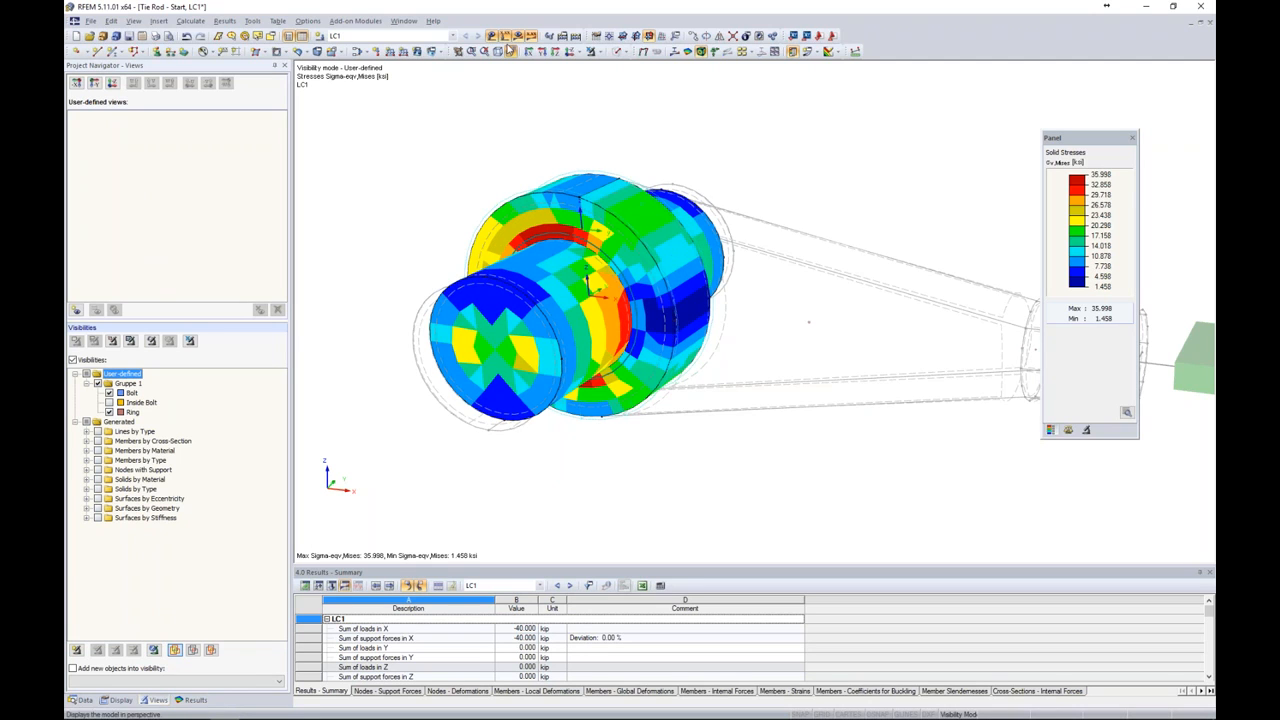
- Show only the Bolt visibility and cut the bolt with an X-Z clipping plane, inverting the clipping side
click(109, 412)
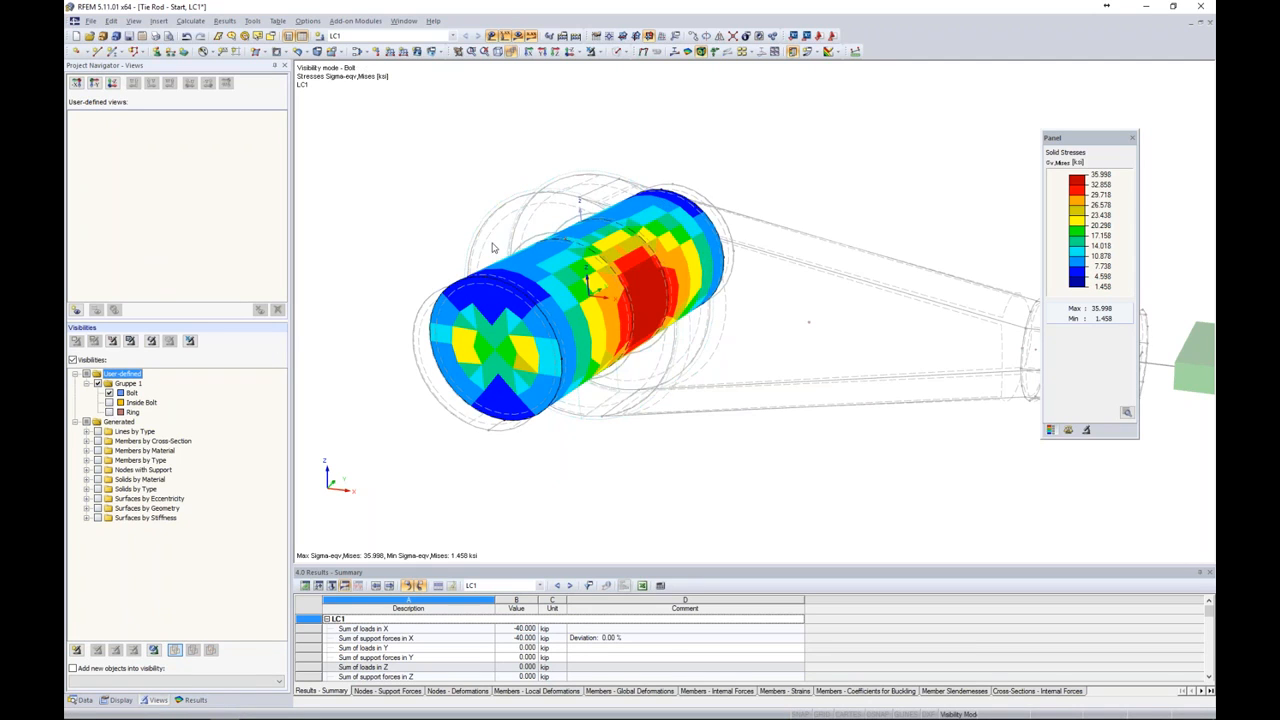
ctrl+middle_drag(494, 245, 470, 352)
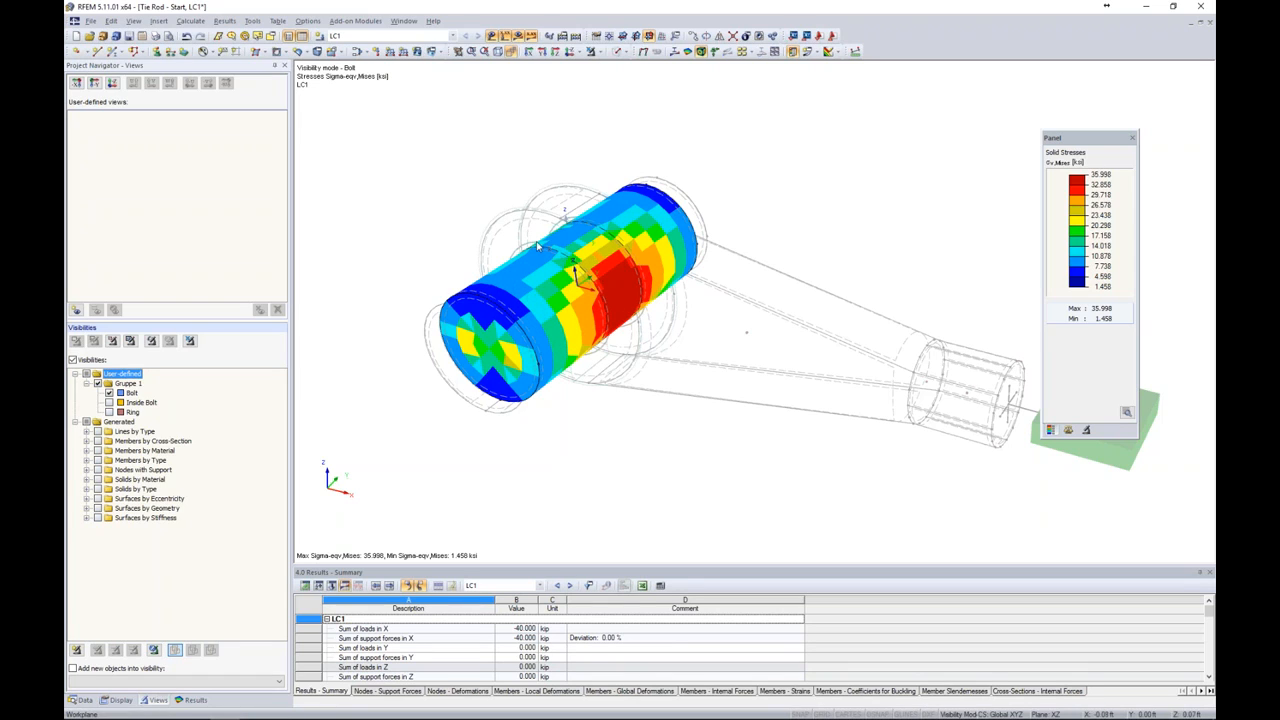
click(160, 21)
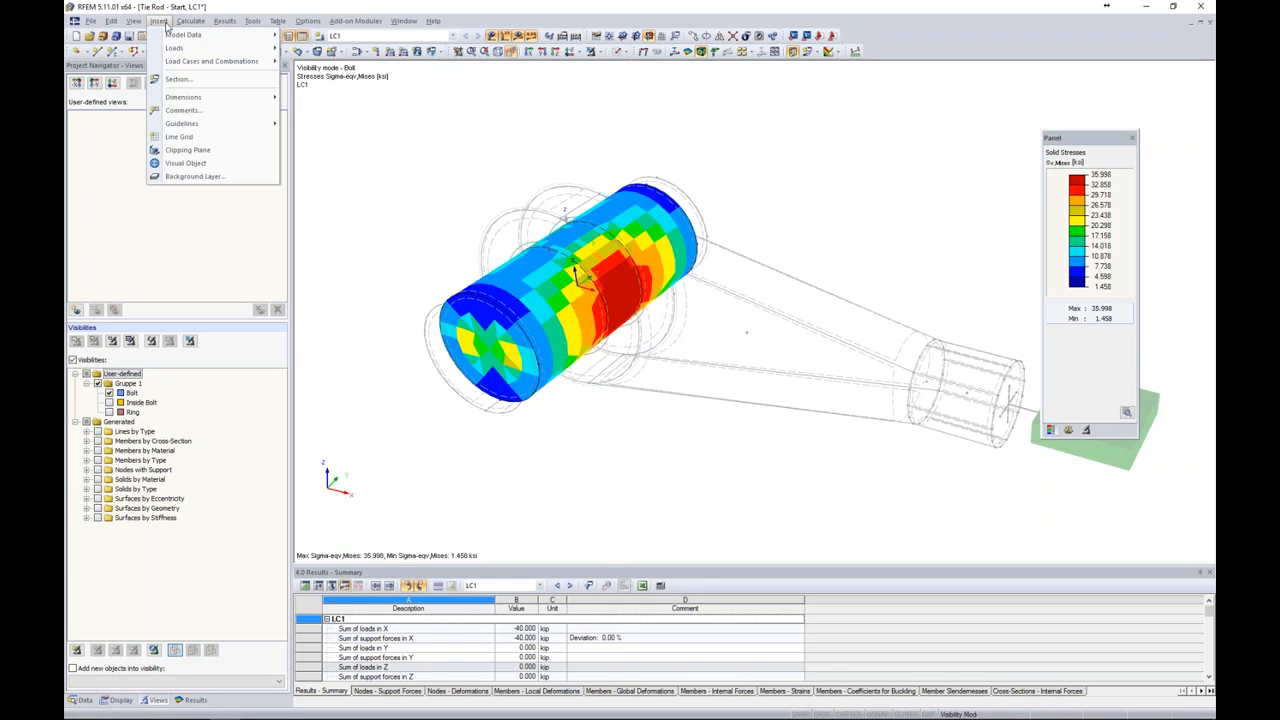
click(188, 150)
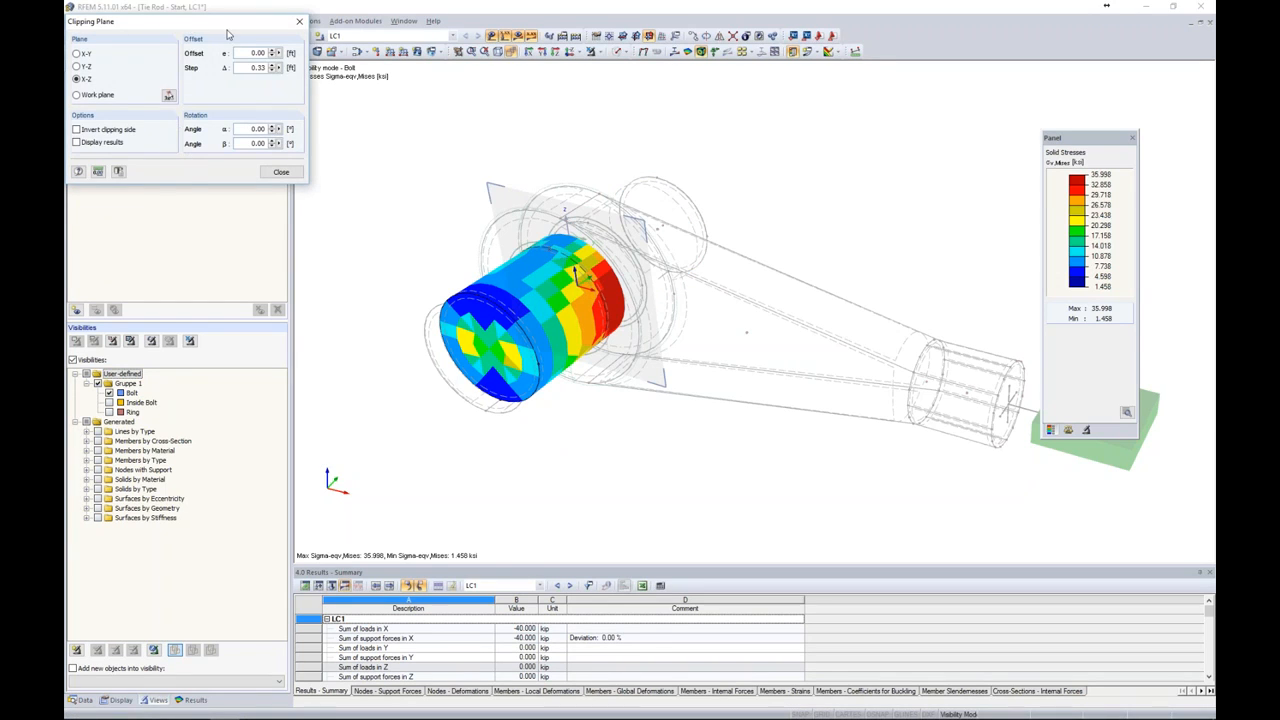
drag(227, 24, 307, 54)
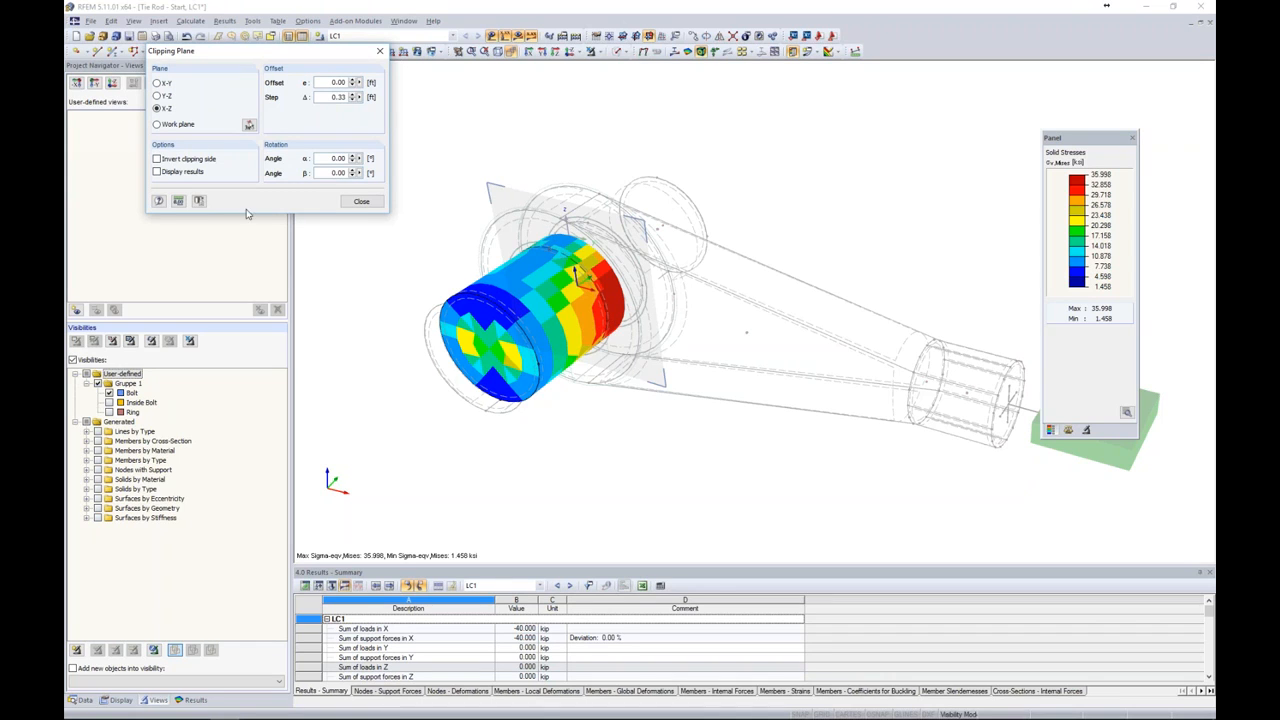
click(156, 159)
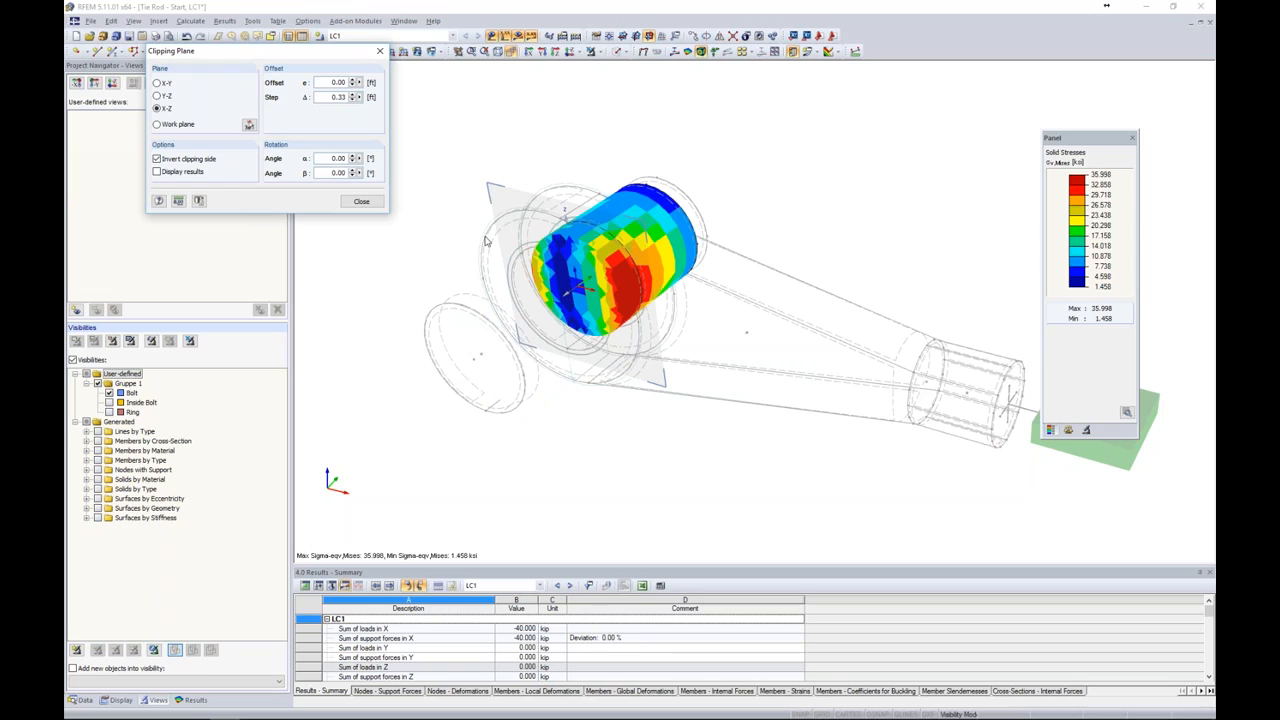
- Set the clipping plane step to 0.05 ft, shift the offset both ways to examine the bolt's internal stresses, and close the clipping plane
double_click(340, 97)
click(355, 81)
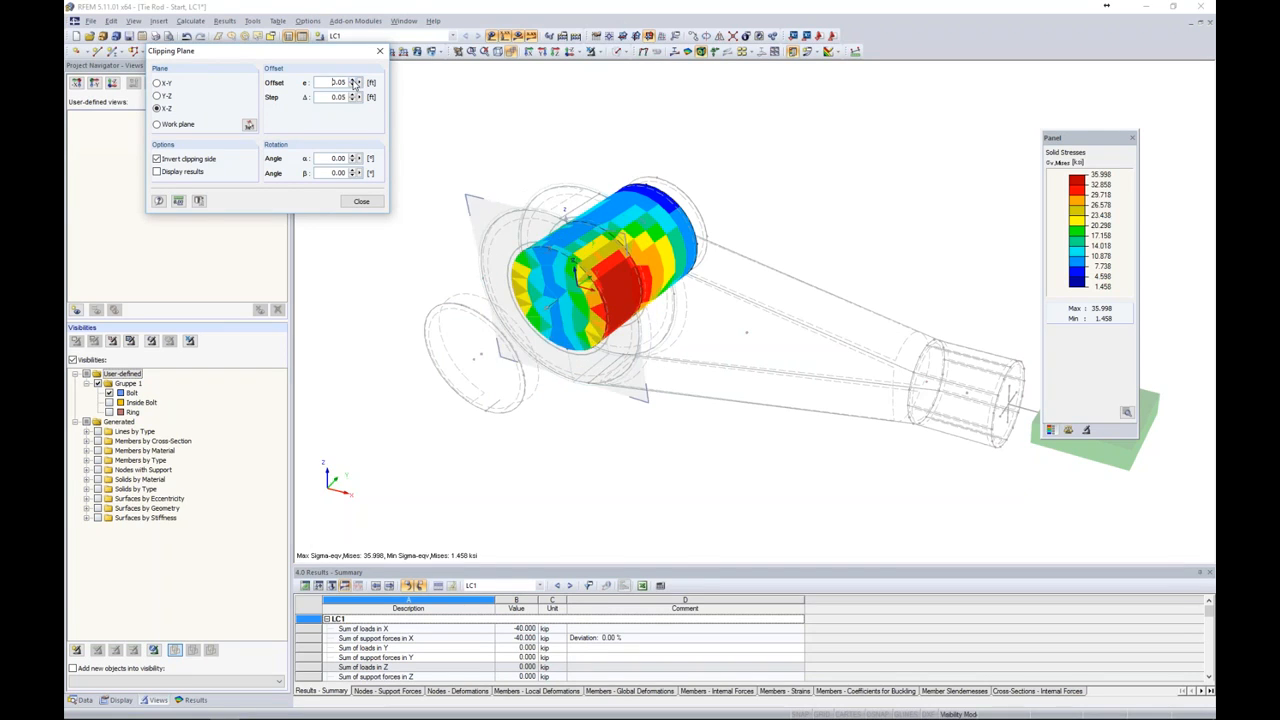
click(355, 81)
click(355, 81)
click(355, 81)
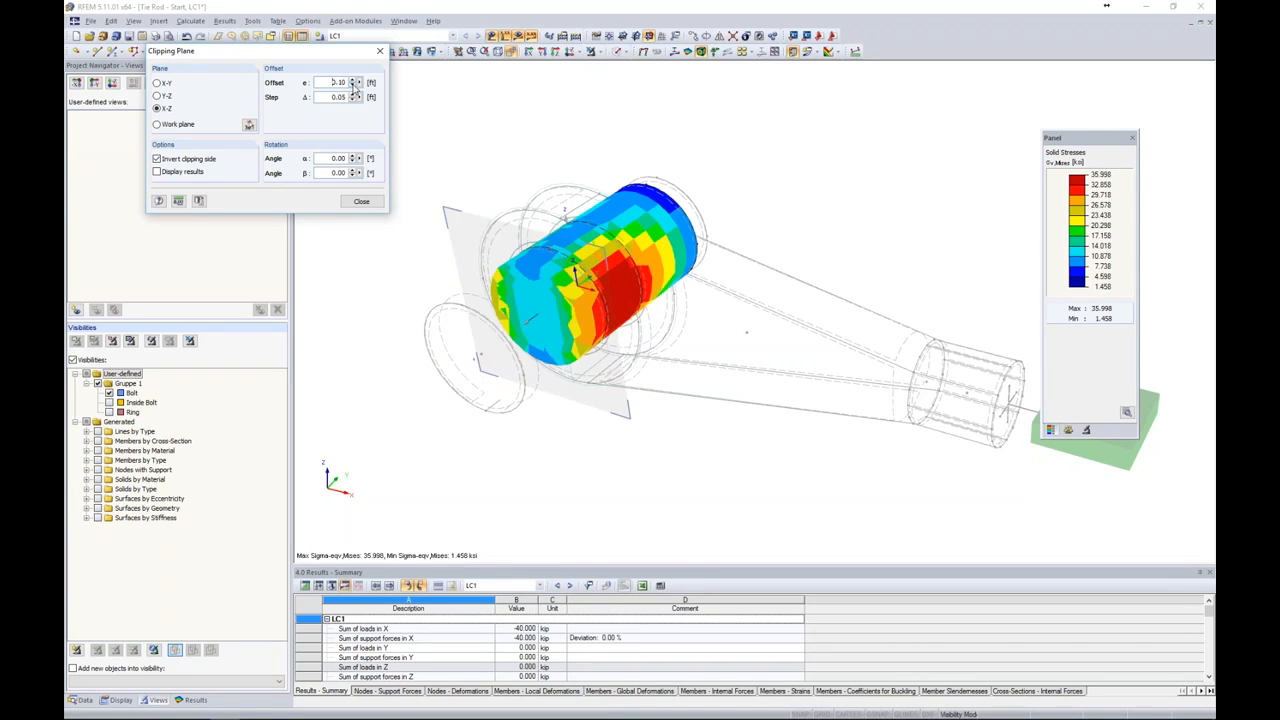
click(355, 81)
click(355, 81)
click(355, 86)
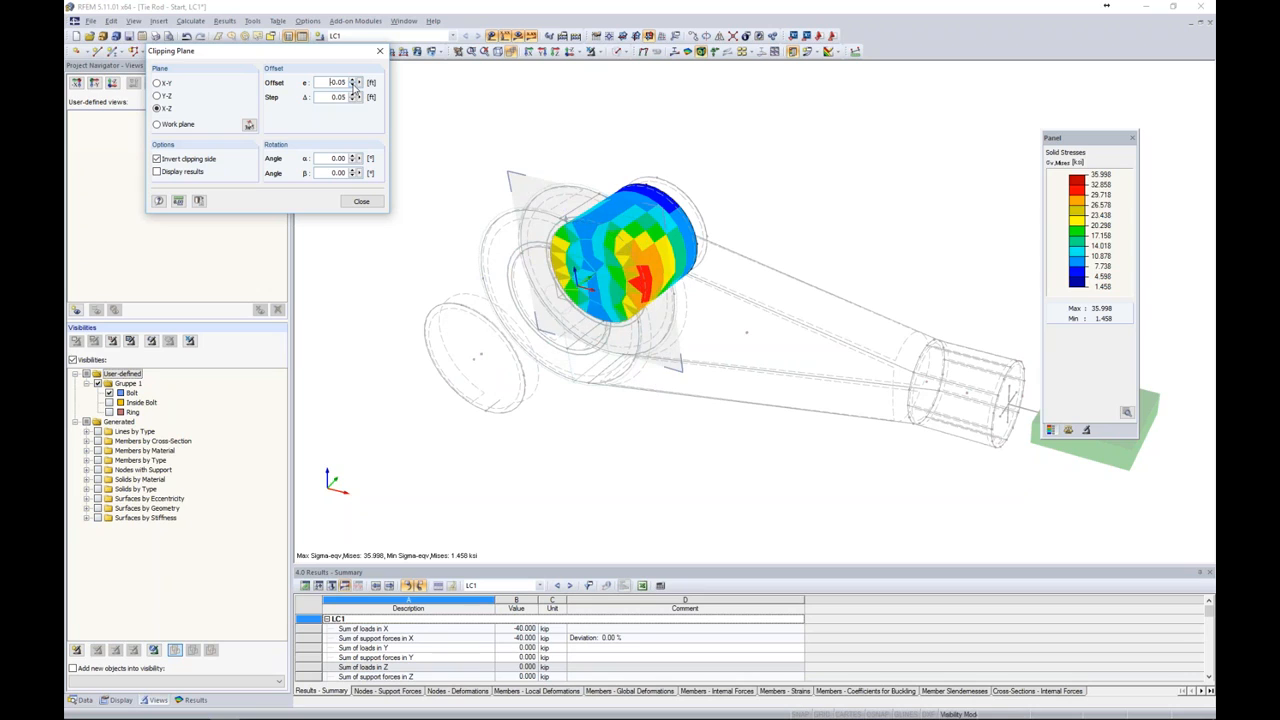
click(355, 86)
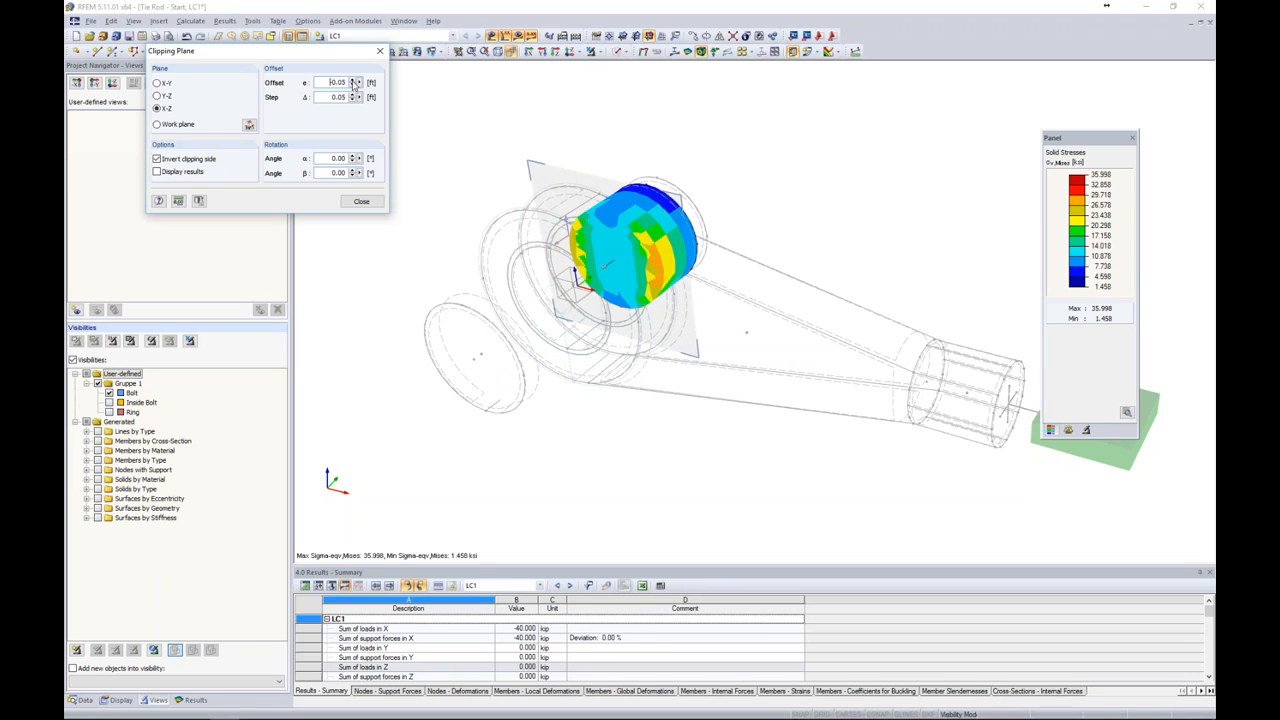
click(355, 81)
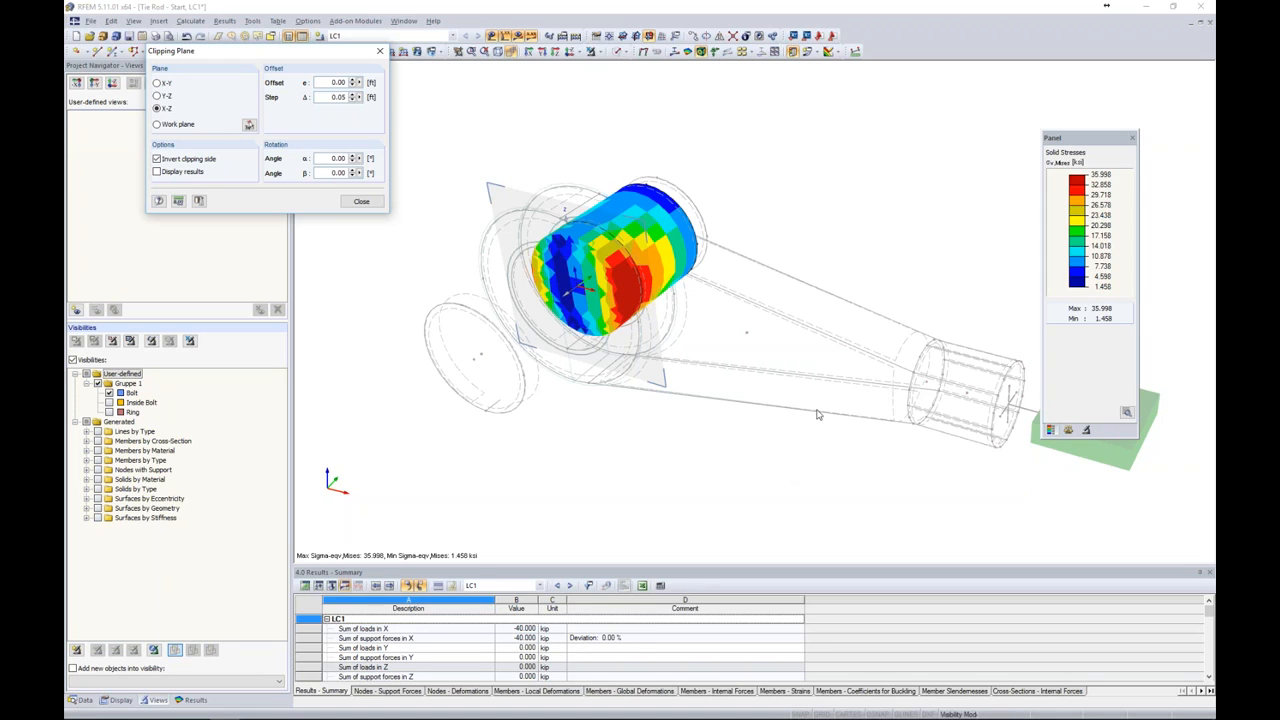
click(361, 201)
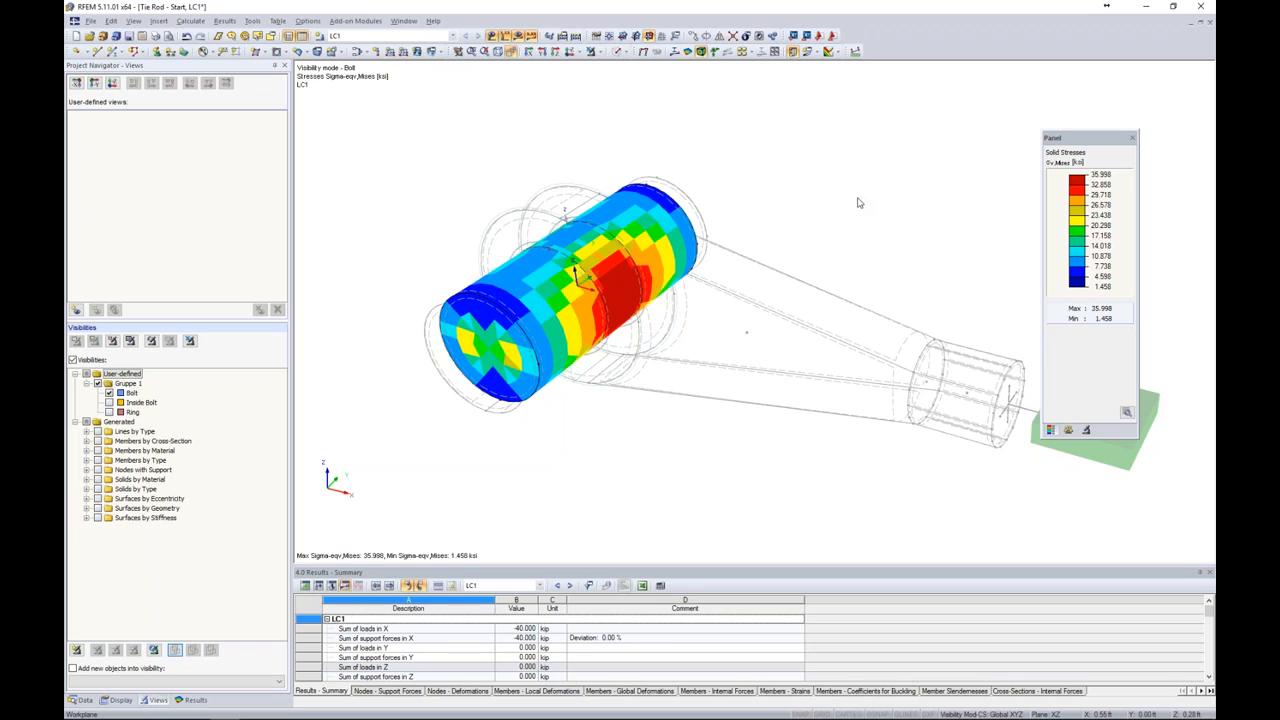
- Return to the full tie rod model with results hidden and the solids displayed as transparent
click(80, 700)
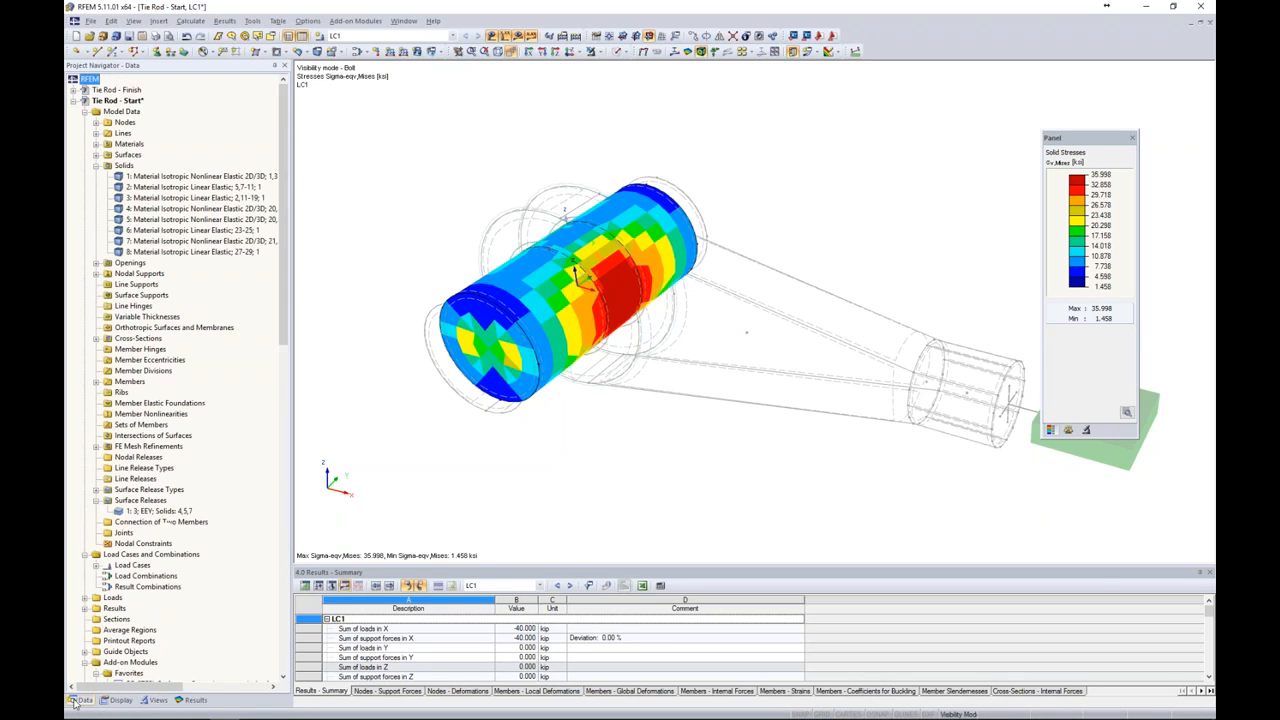
click(592, 52)
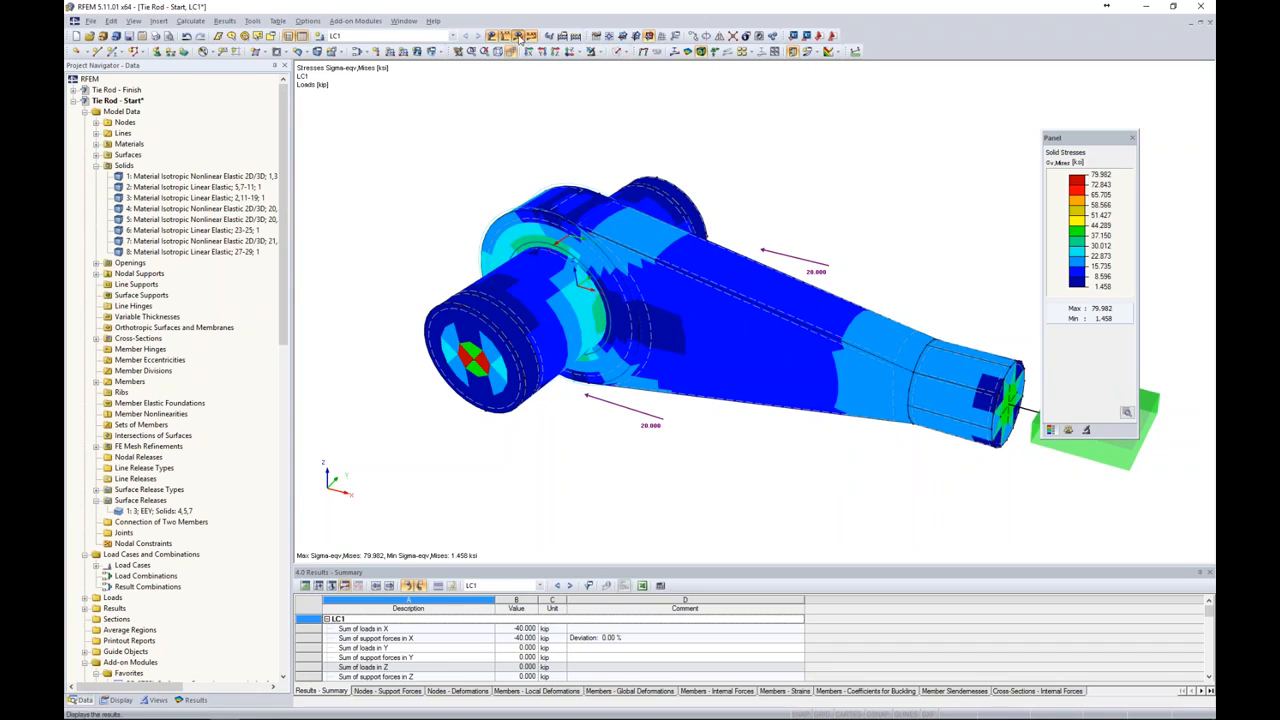
click(519, 36)
click(618, 51)
click(630, 101)
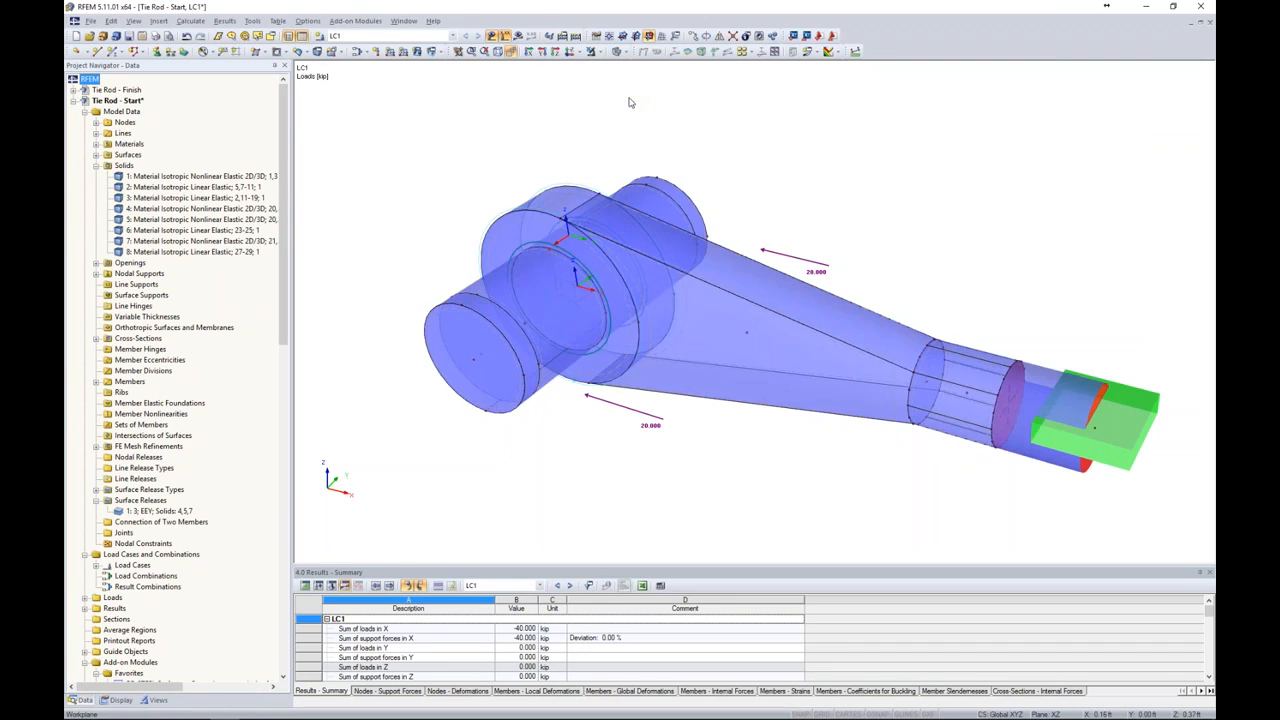
- Examine where material 1 (Steel A36) is used and review its Isotropic Linear Elastic model and the available material models, leaving it unedited
click(96, 166)
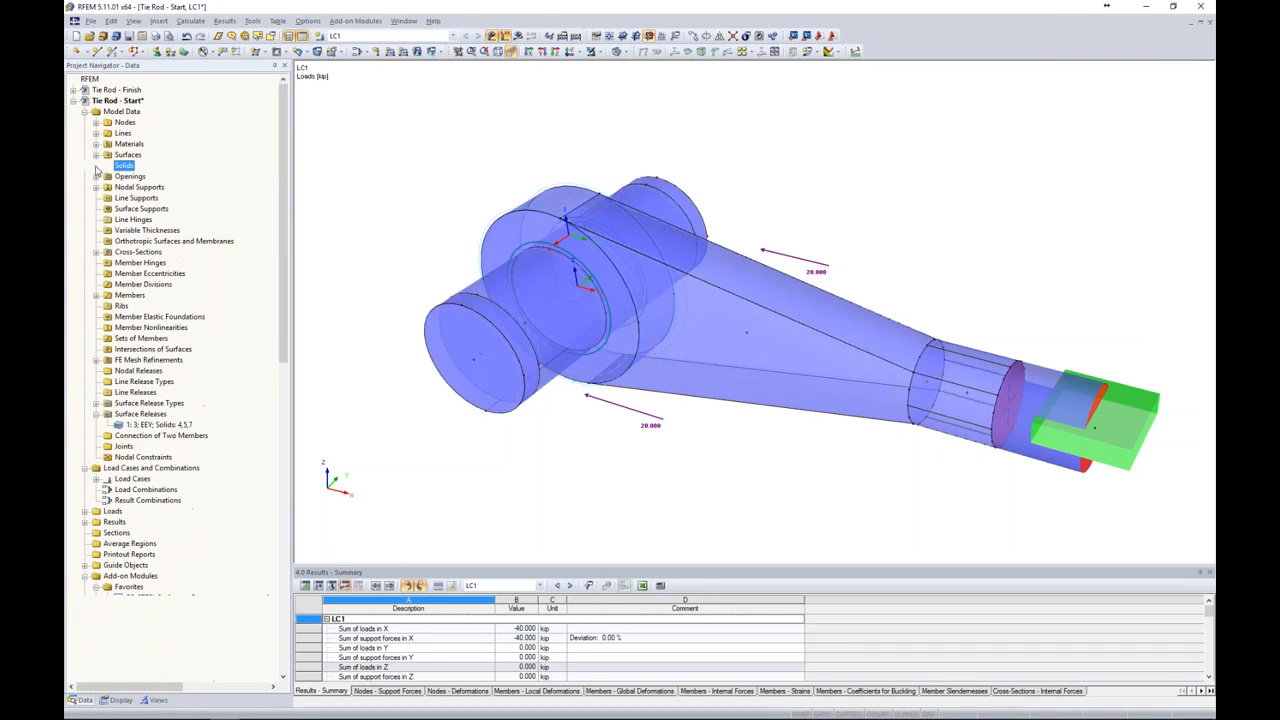
click(96, 144)
click(143, 156)
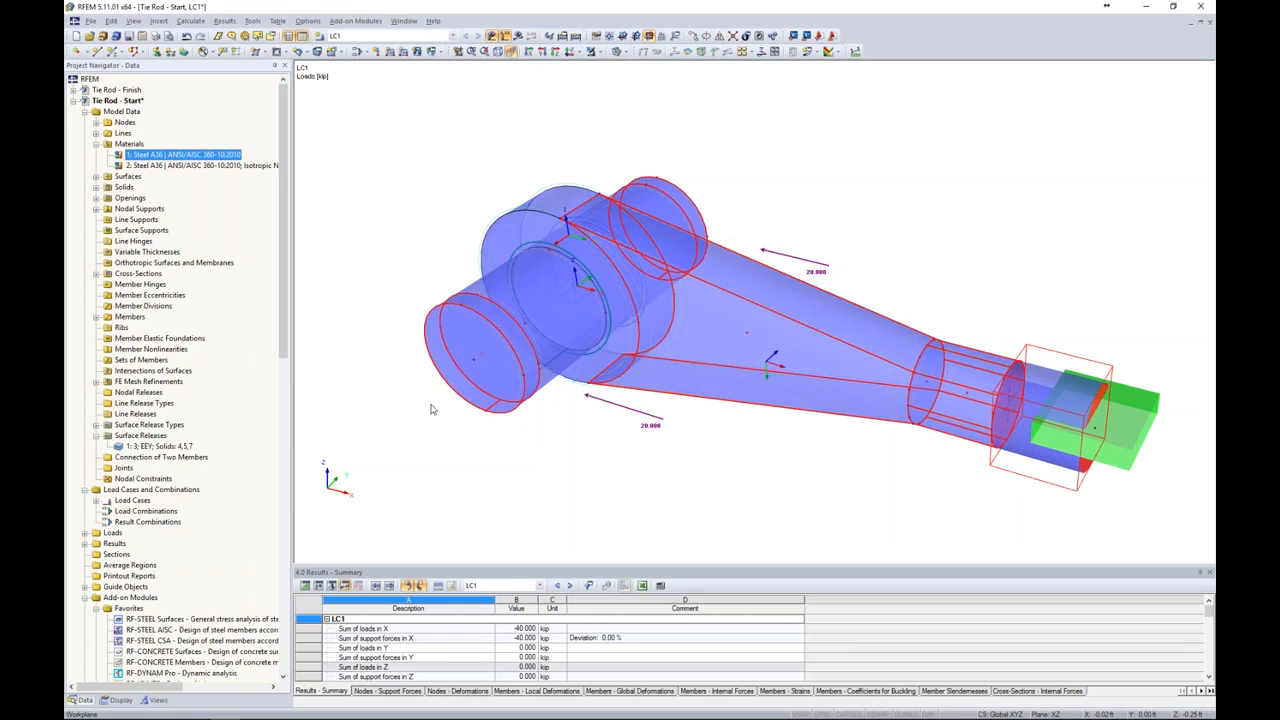
double_click(174, 157)
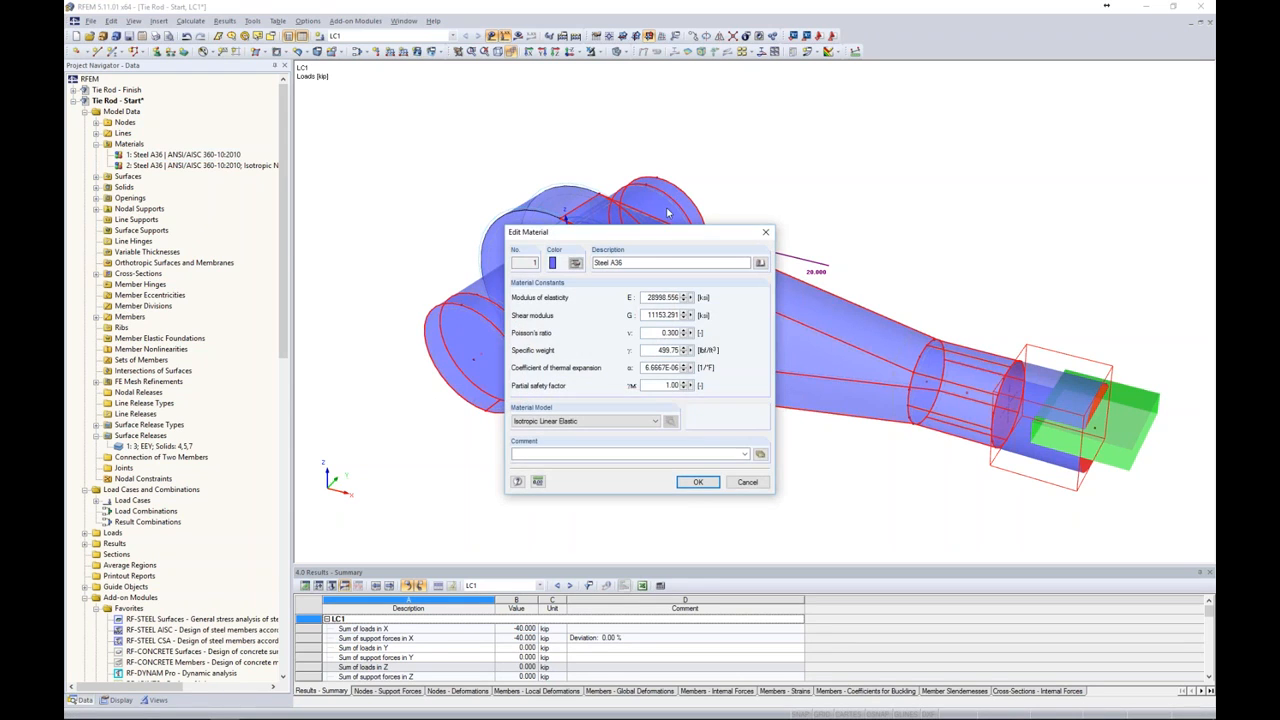
drag(680, 175, 829, 163)
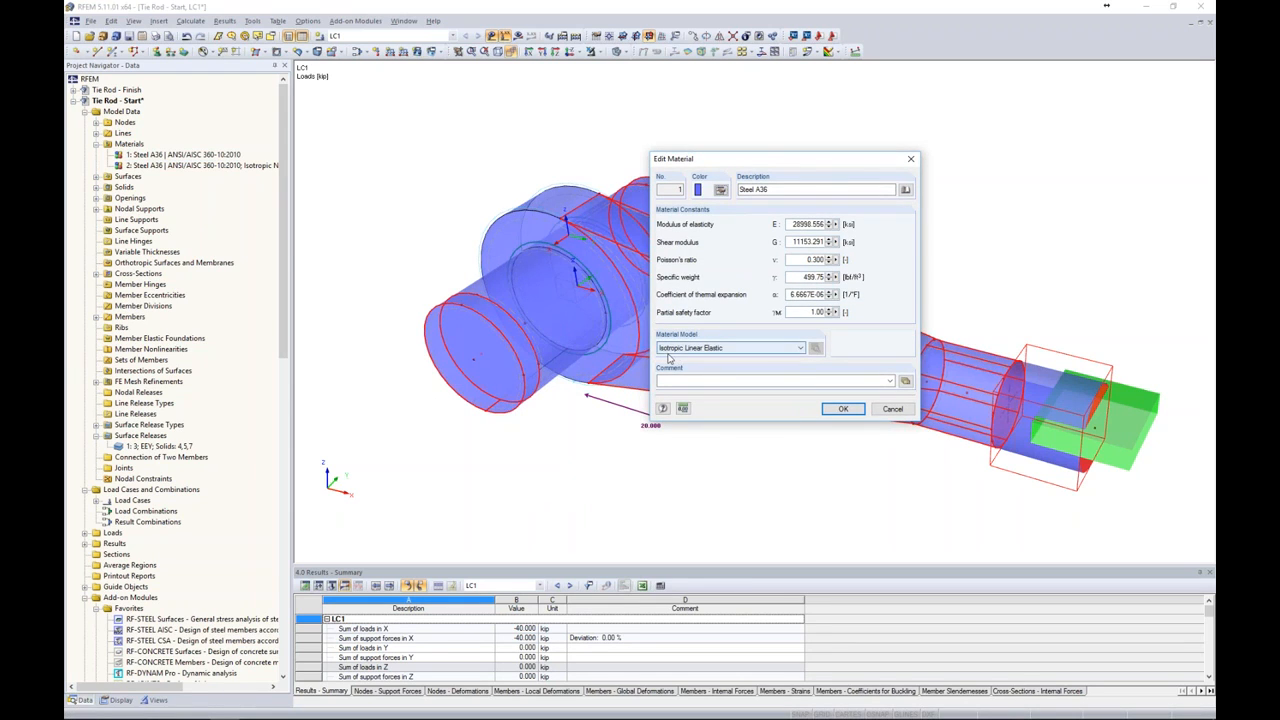
click(718, 349)
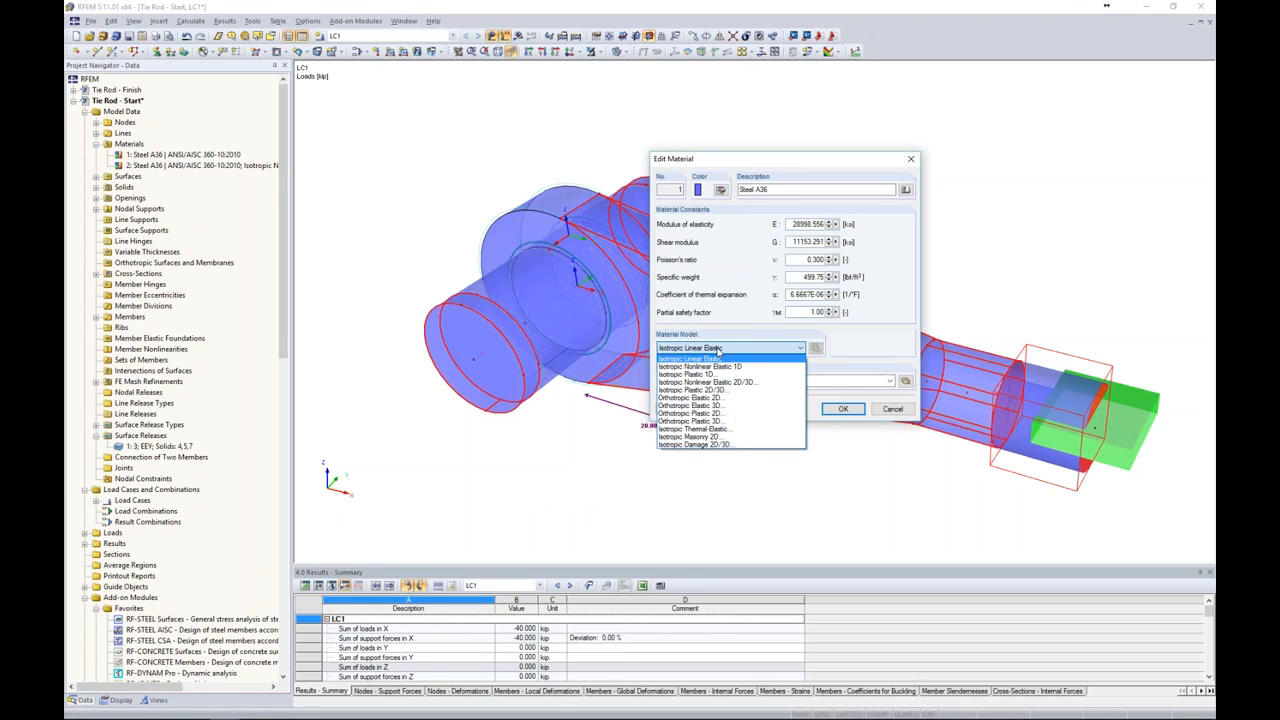
click(746, 332)
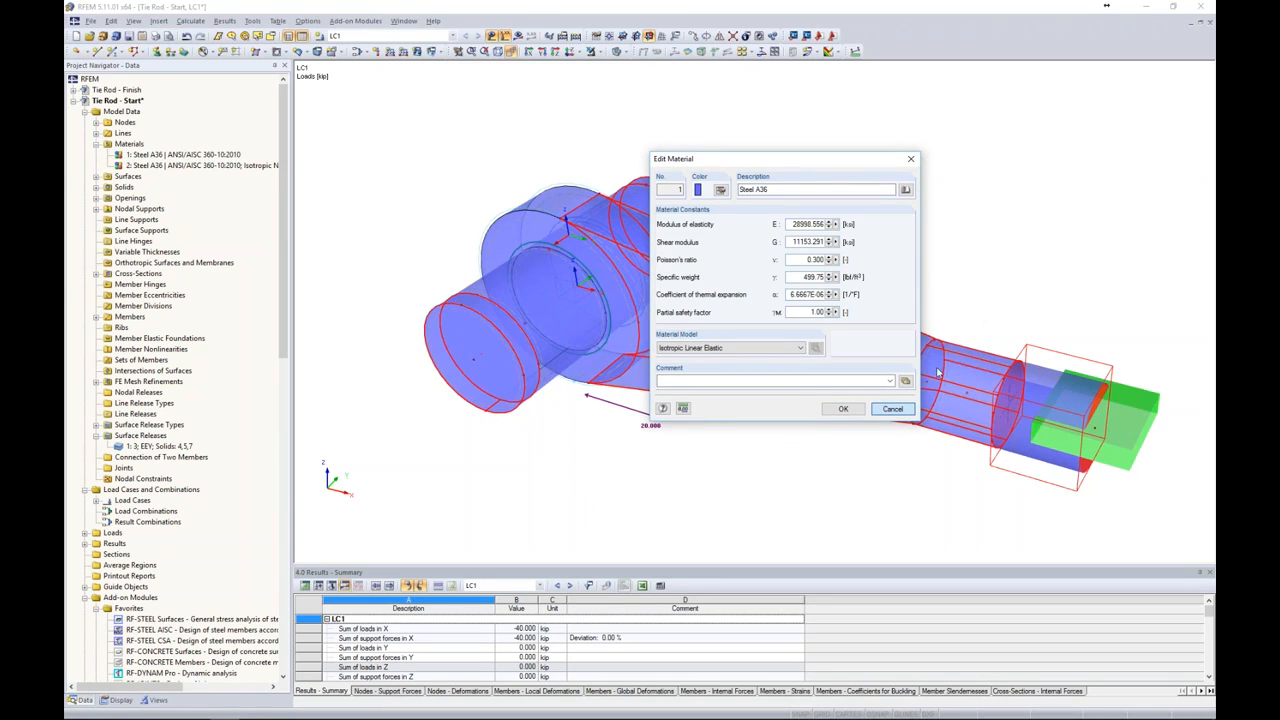
click(886, 406)
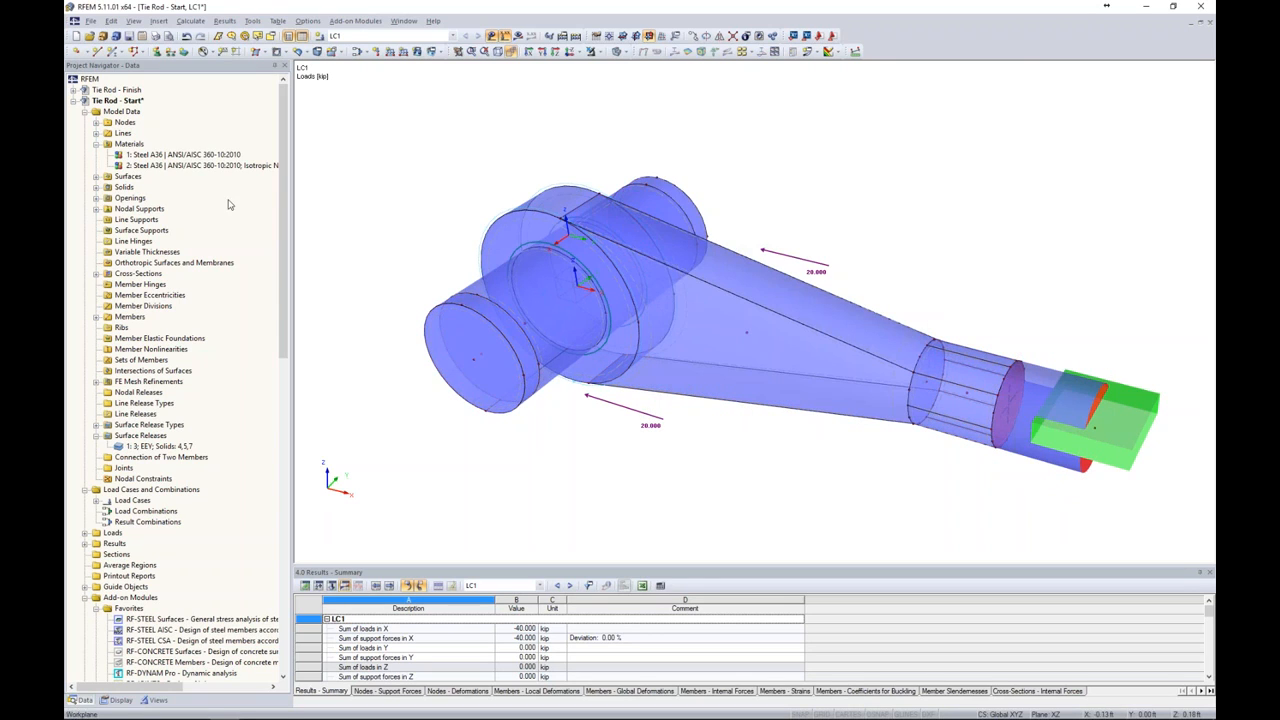
- Examine where material 2 is used and review its Isotropic Nonlinear Elastic 2D/3D settings, including yield strength and strain hypothesis, without saving
click(168, 166)
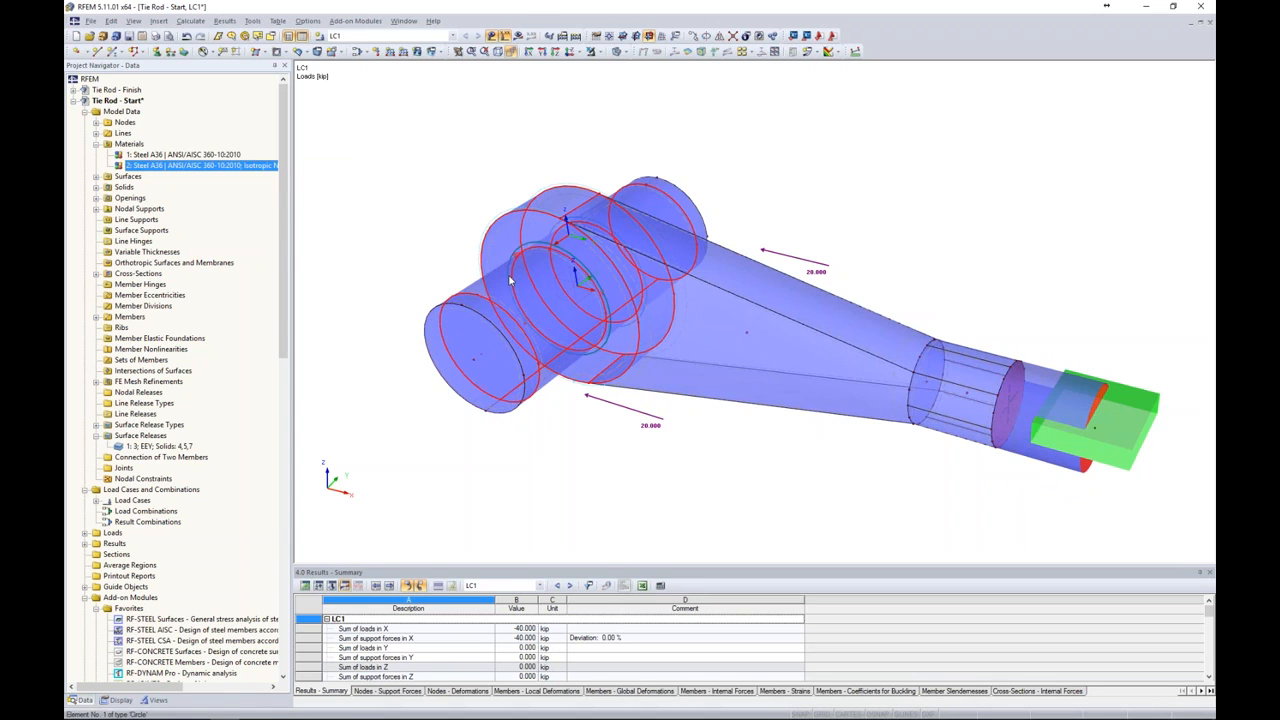
double_click(245, 166)
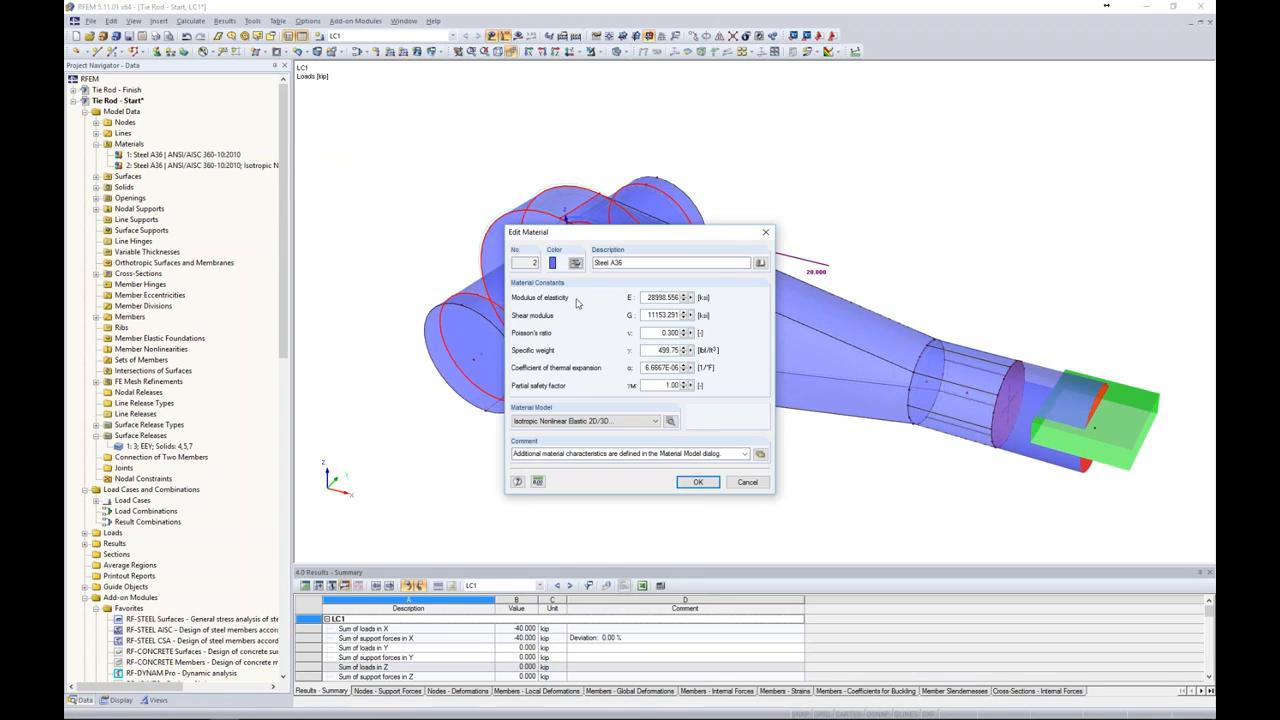
click(561, 425)
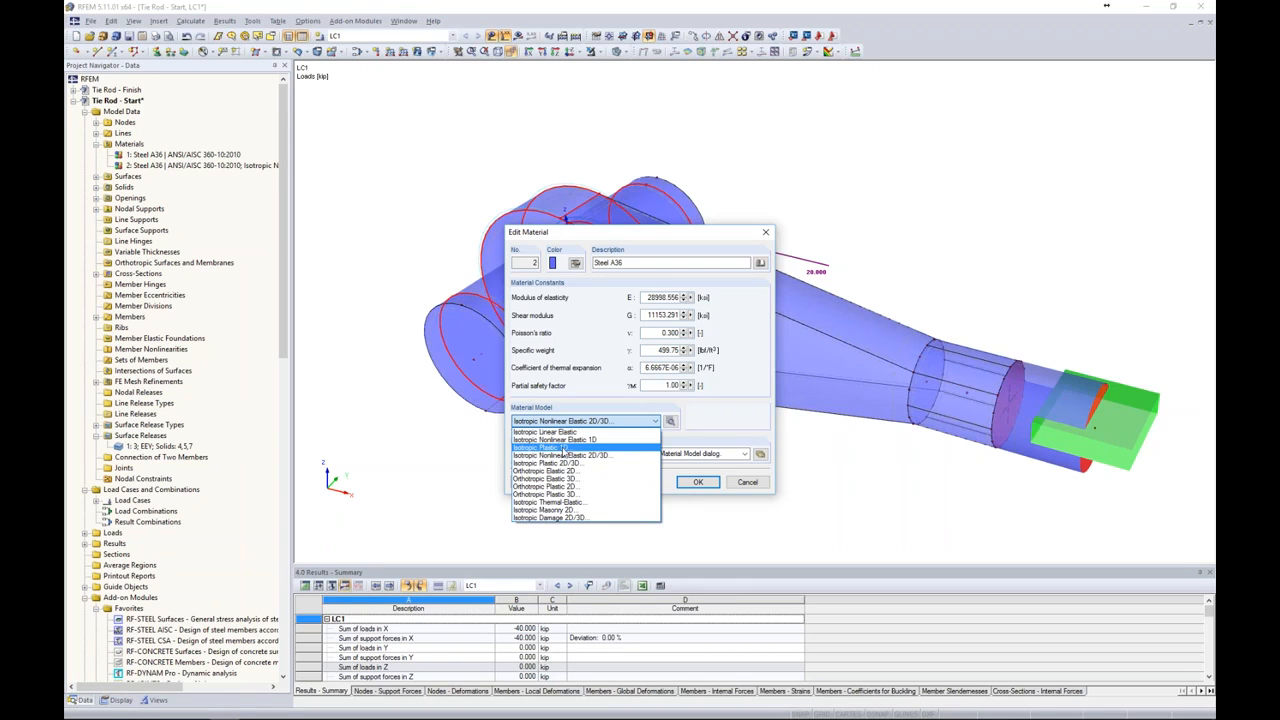
click(714, 430)
click(672, 425)
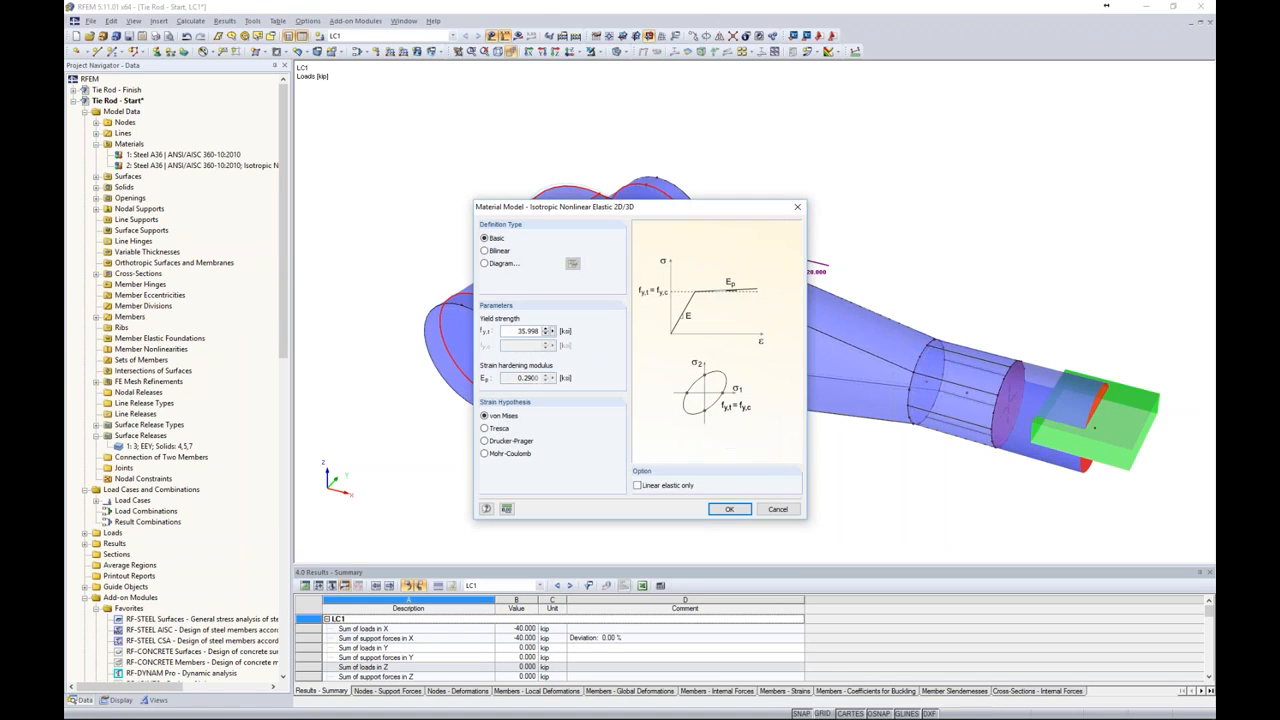
double_click(520, 331)
click(778, 509)
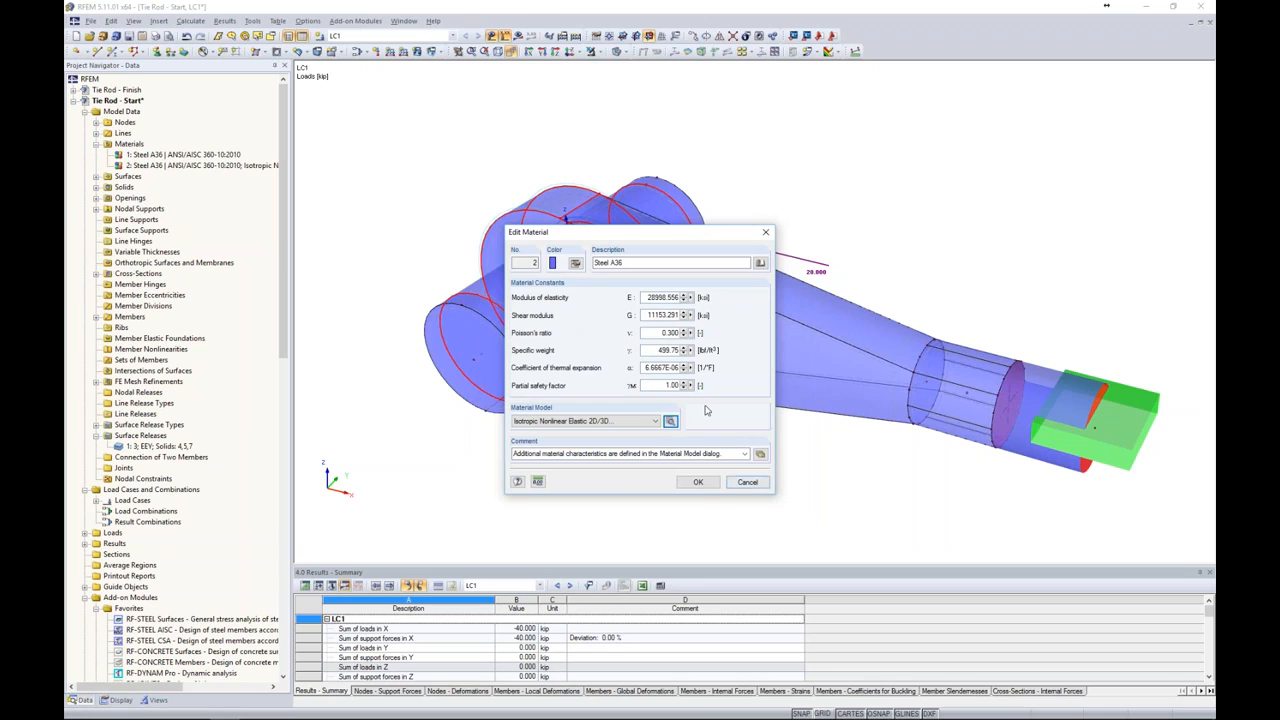
click(750, 483)
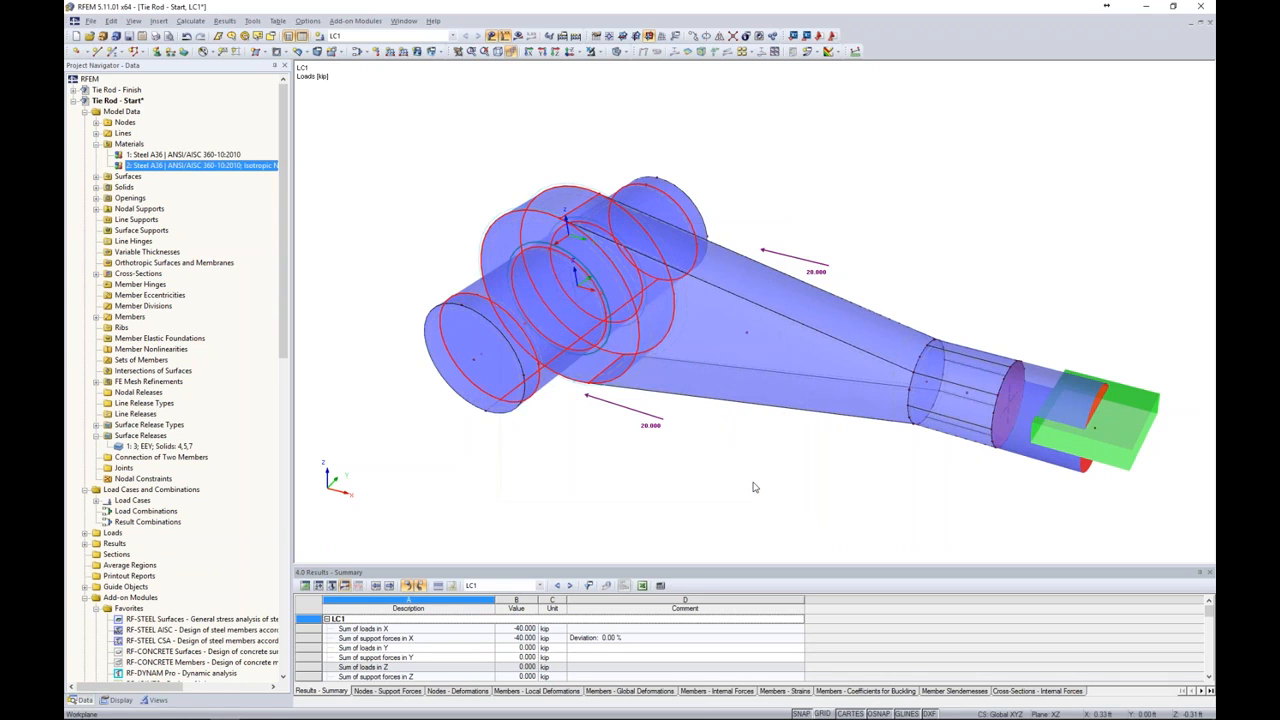
- Display the von Mises results again with only the Bolt visibility and show the undeformed model as wireframe
click(517, 36)
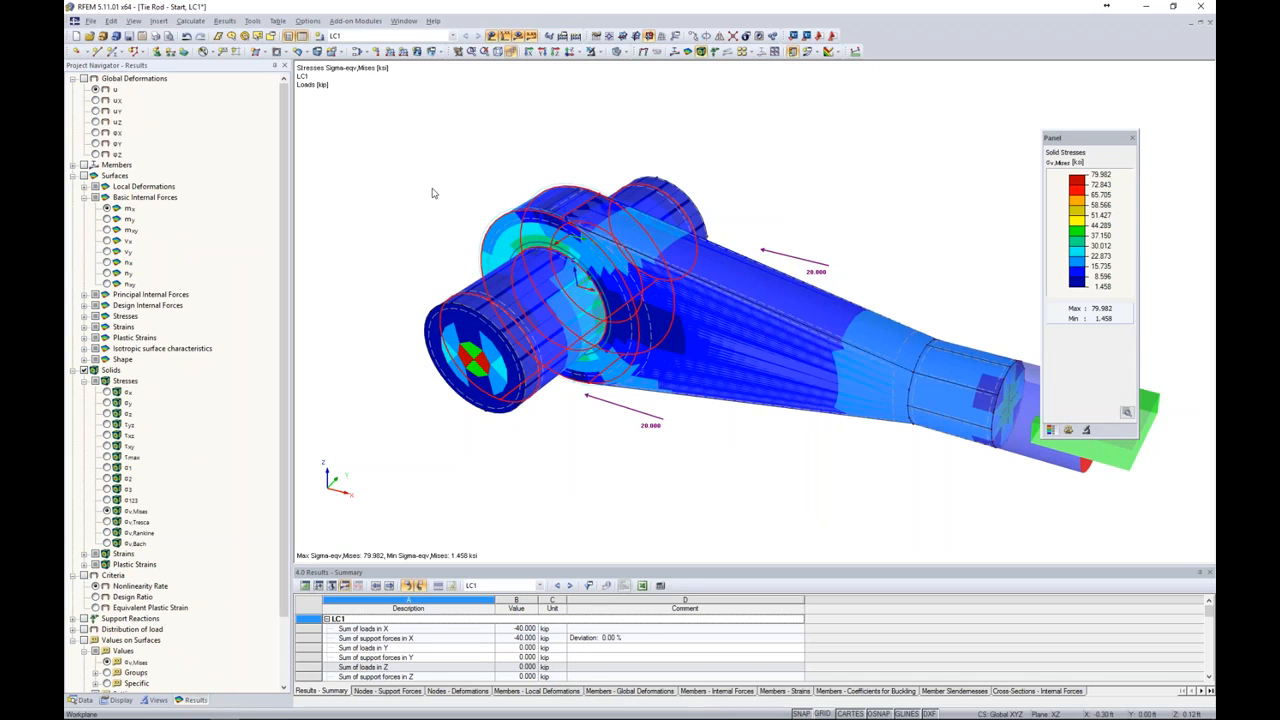
click(158, 699)
click(109, 393)
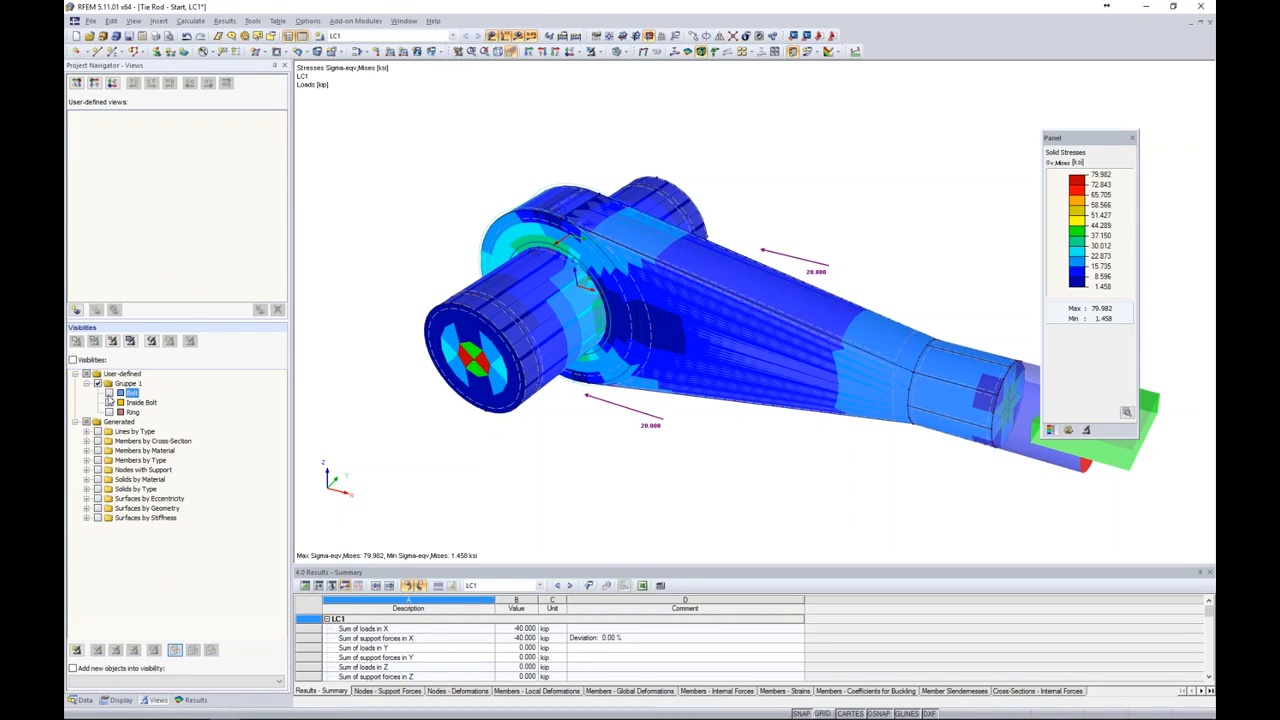
click(109, 394)
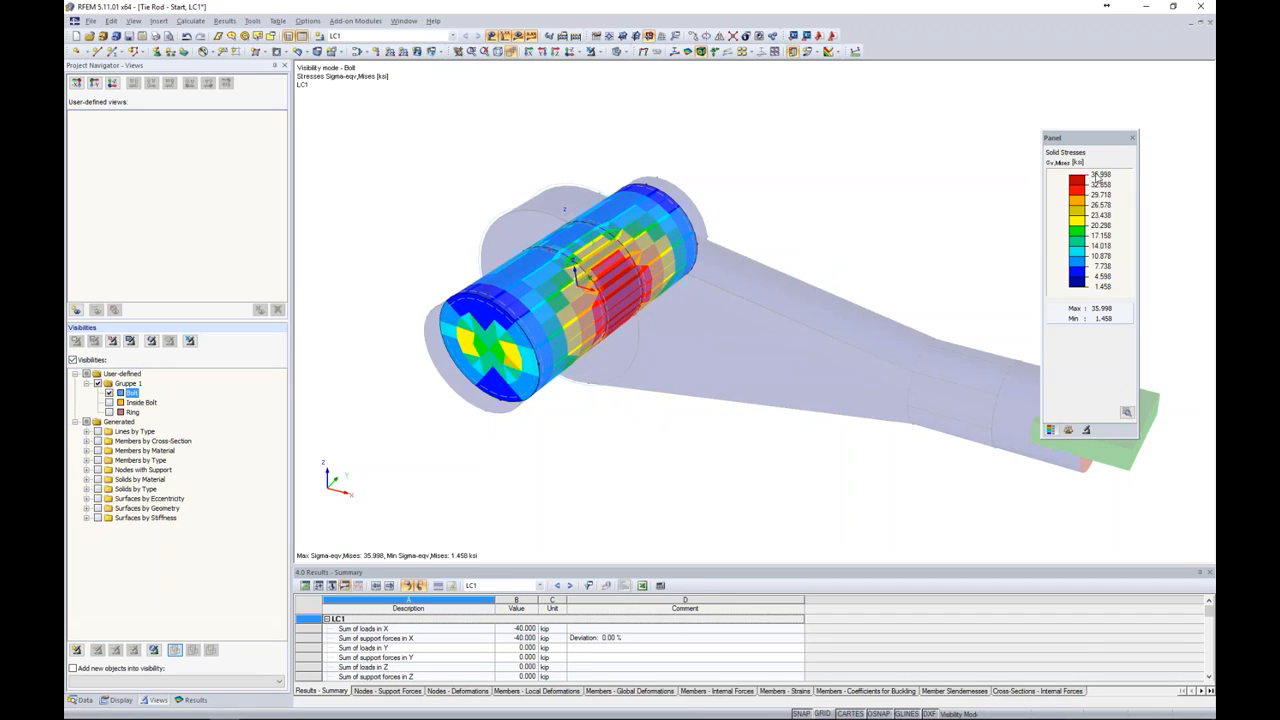
ctrl+middle_drag(654, 336, 663, 311)
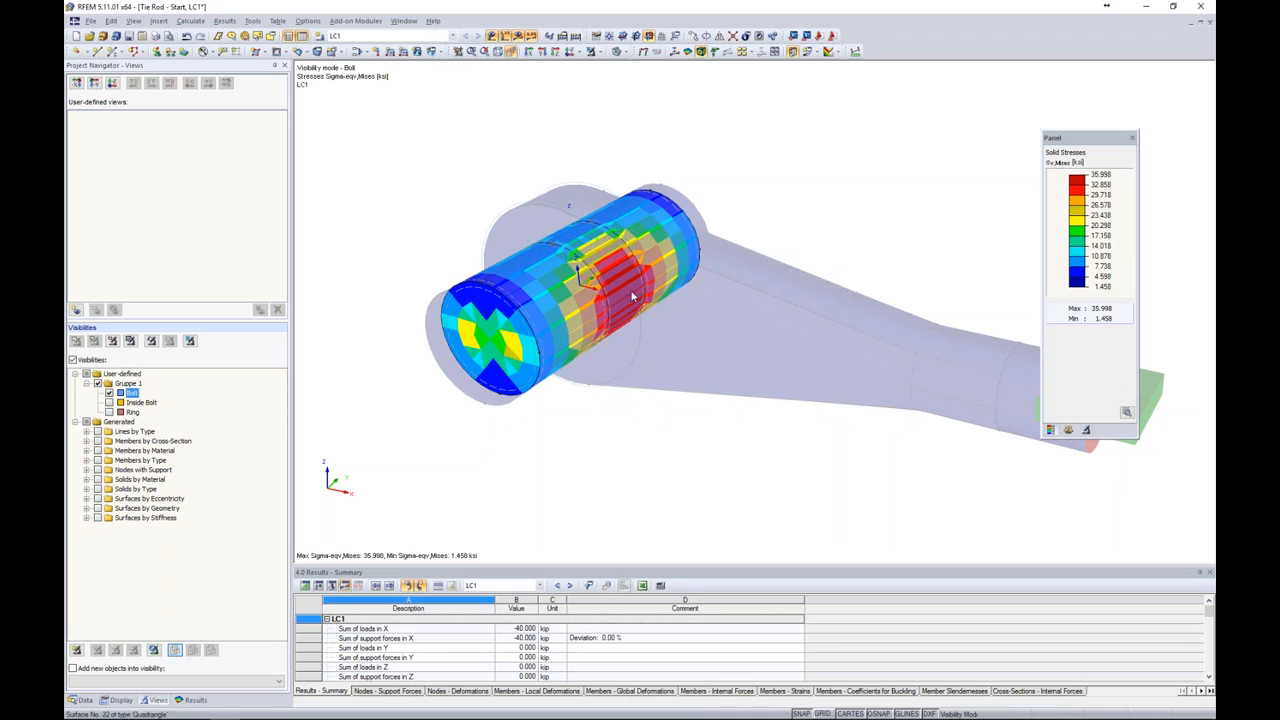
click(625, 52)
click(636, 65)
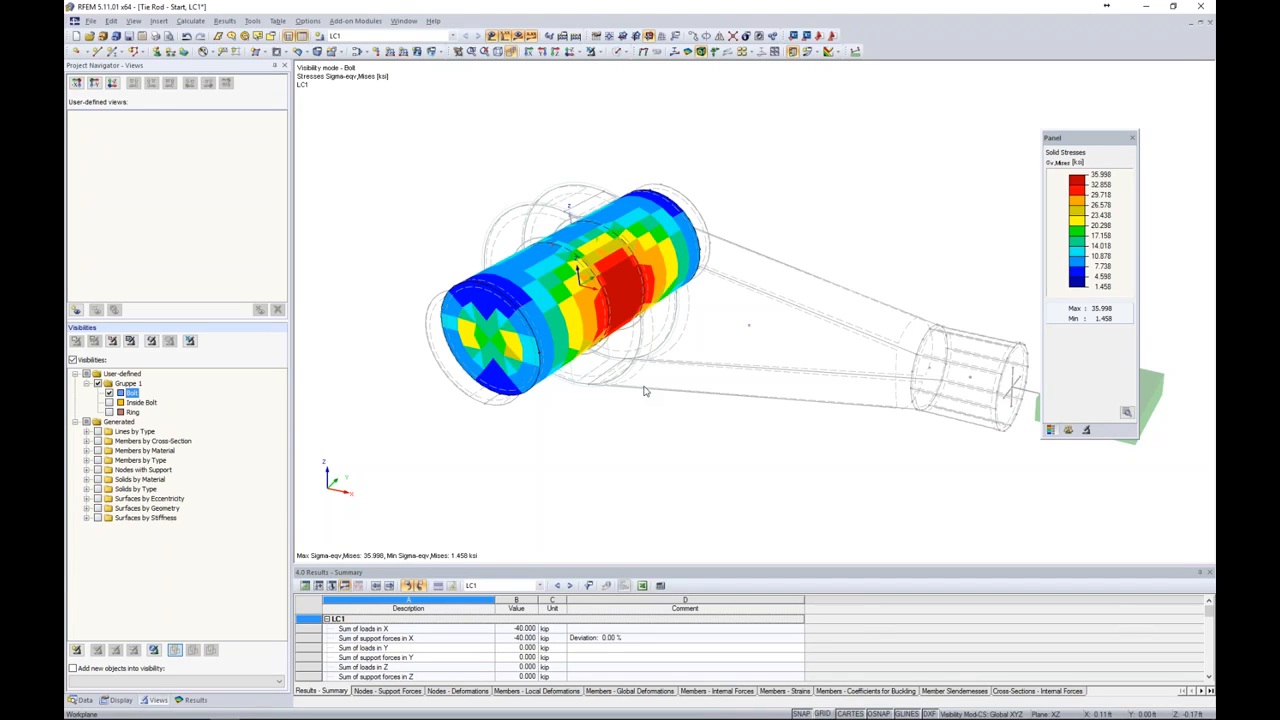
- Switch to the running PowerPoint slide show of Nonlinear FEA in RFEM.pptx
key(super+Tab)
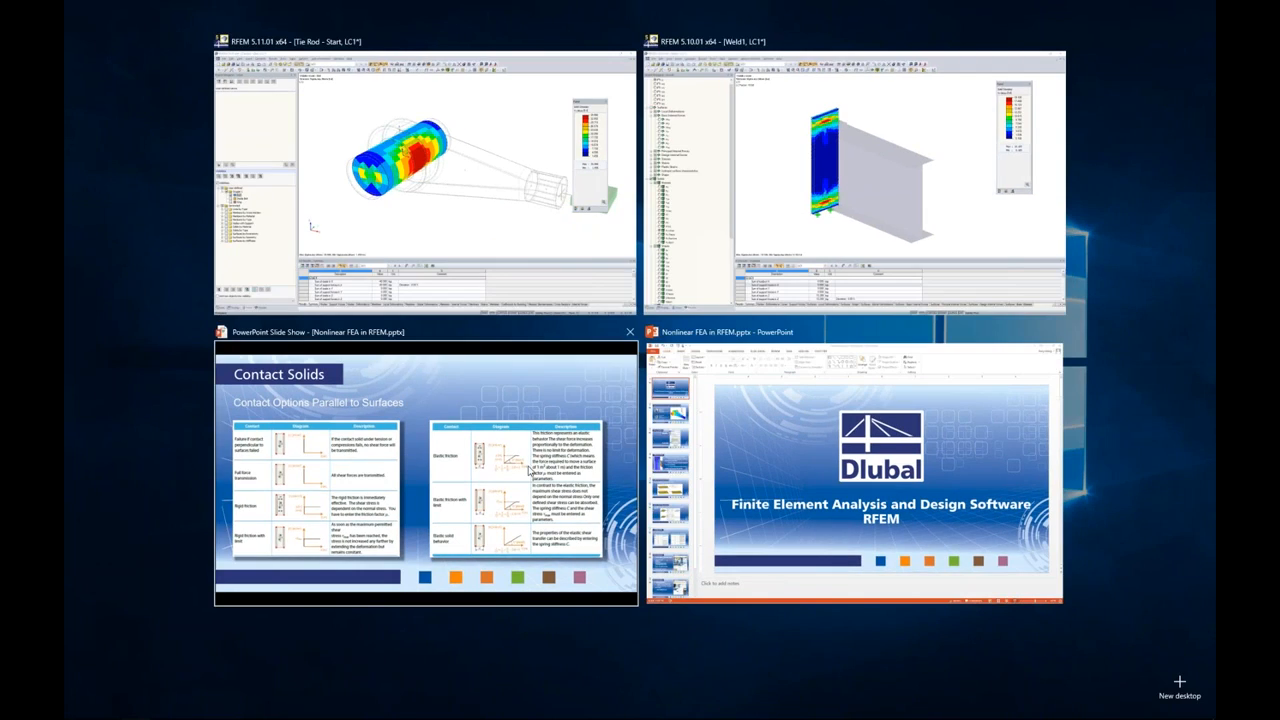
click(529, 469)
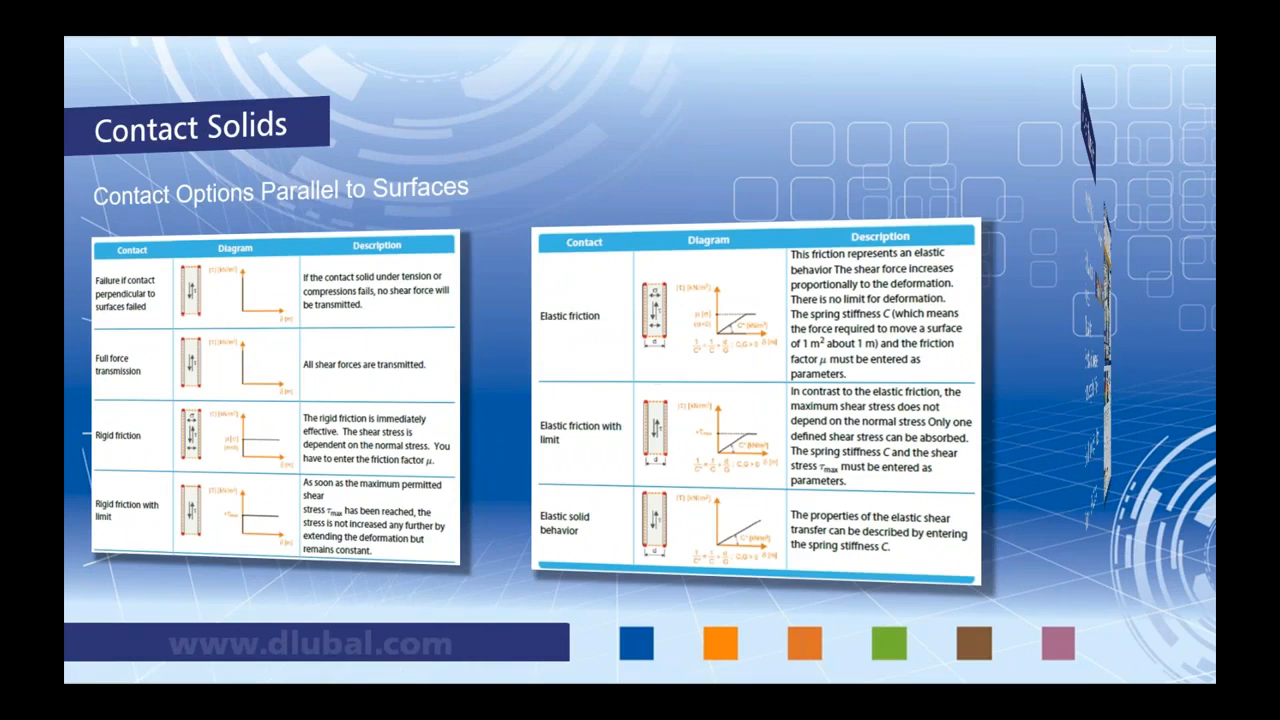